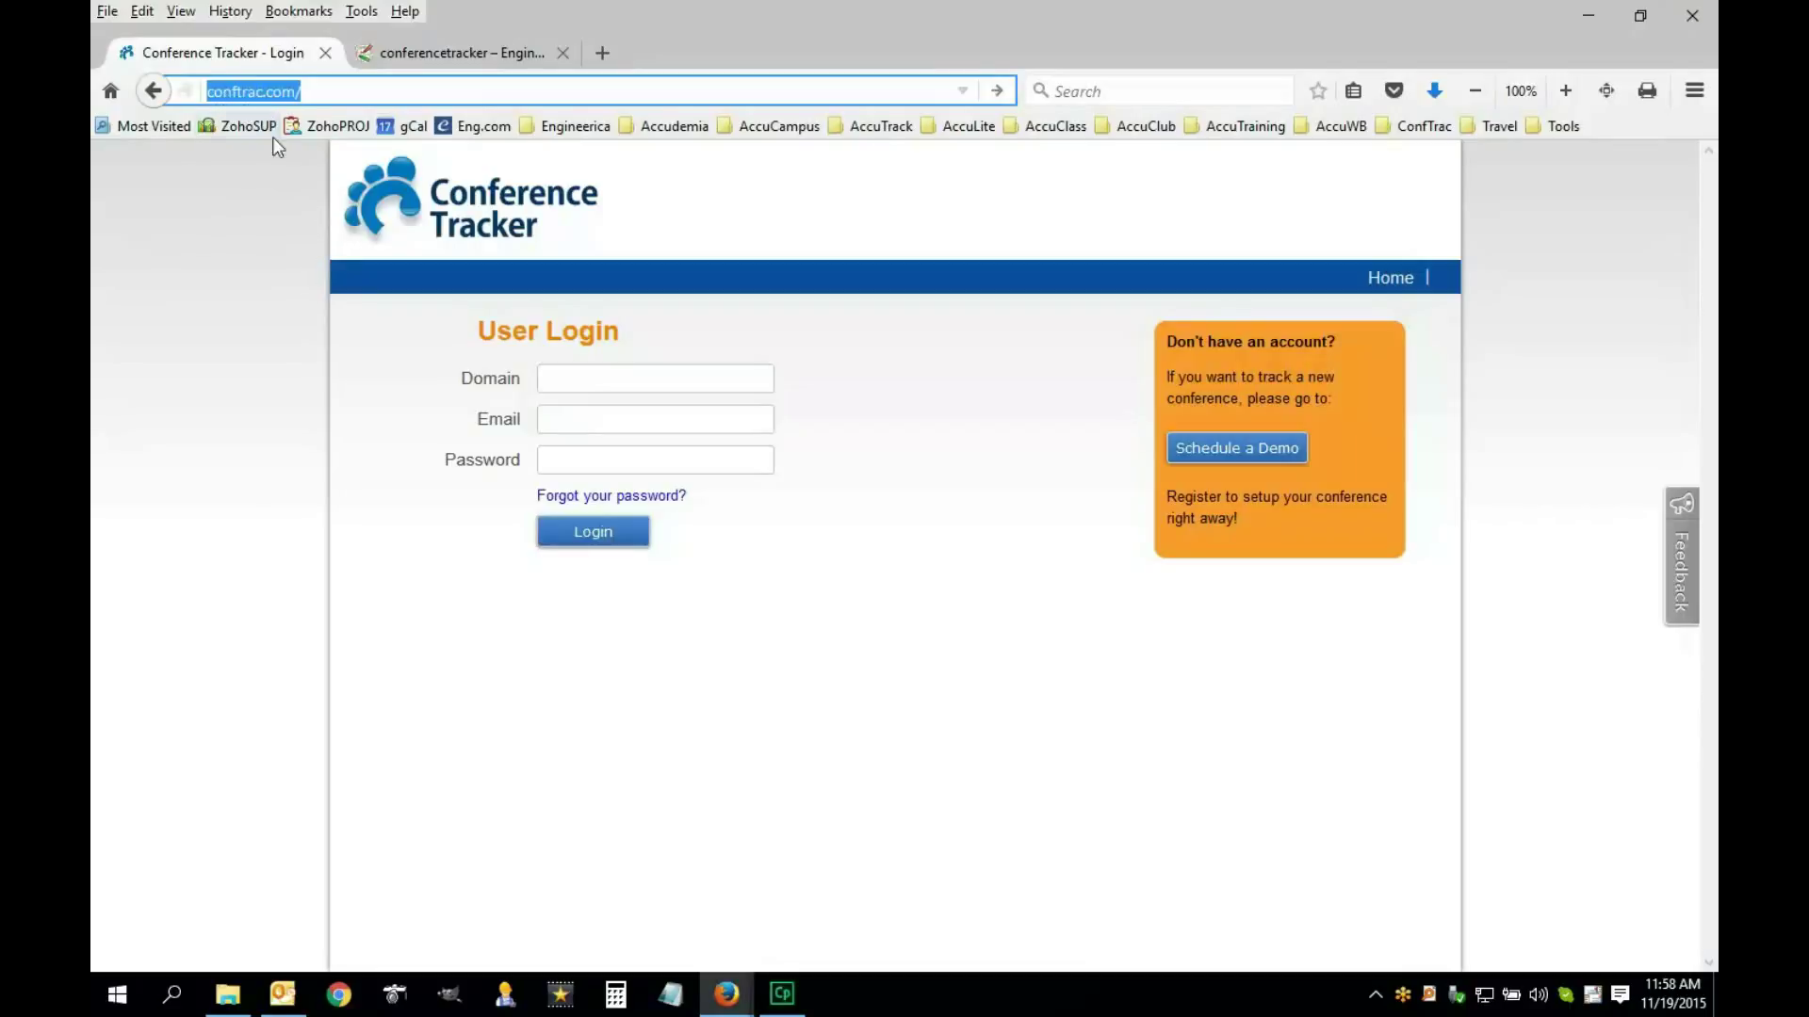
Enter the conference domain in the User Login form's Domain field
left_click(389, 408)
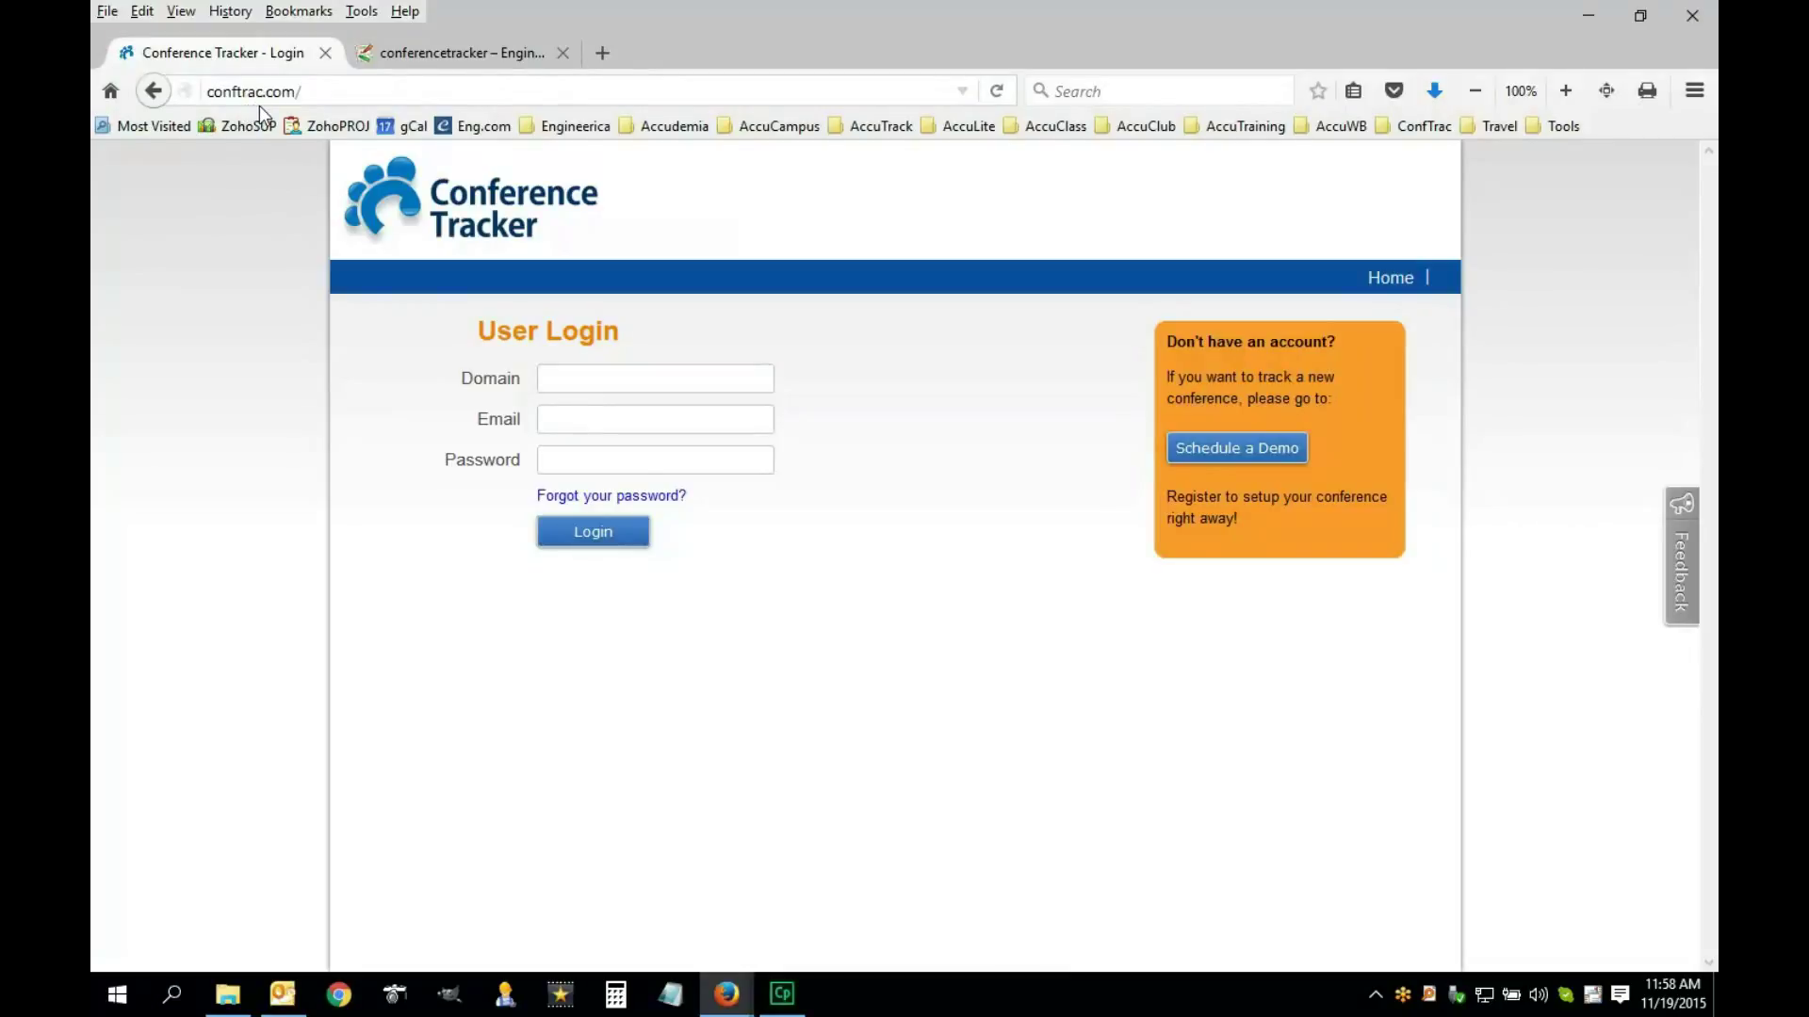
left_click(317, 102)
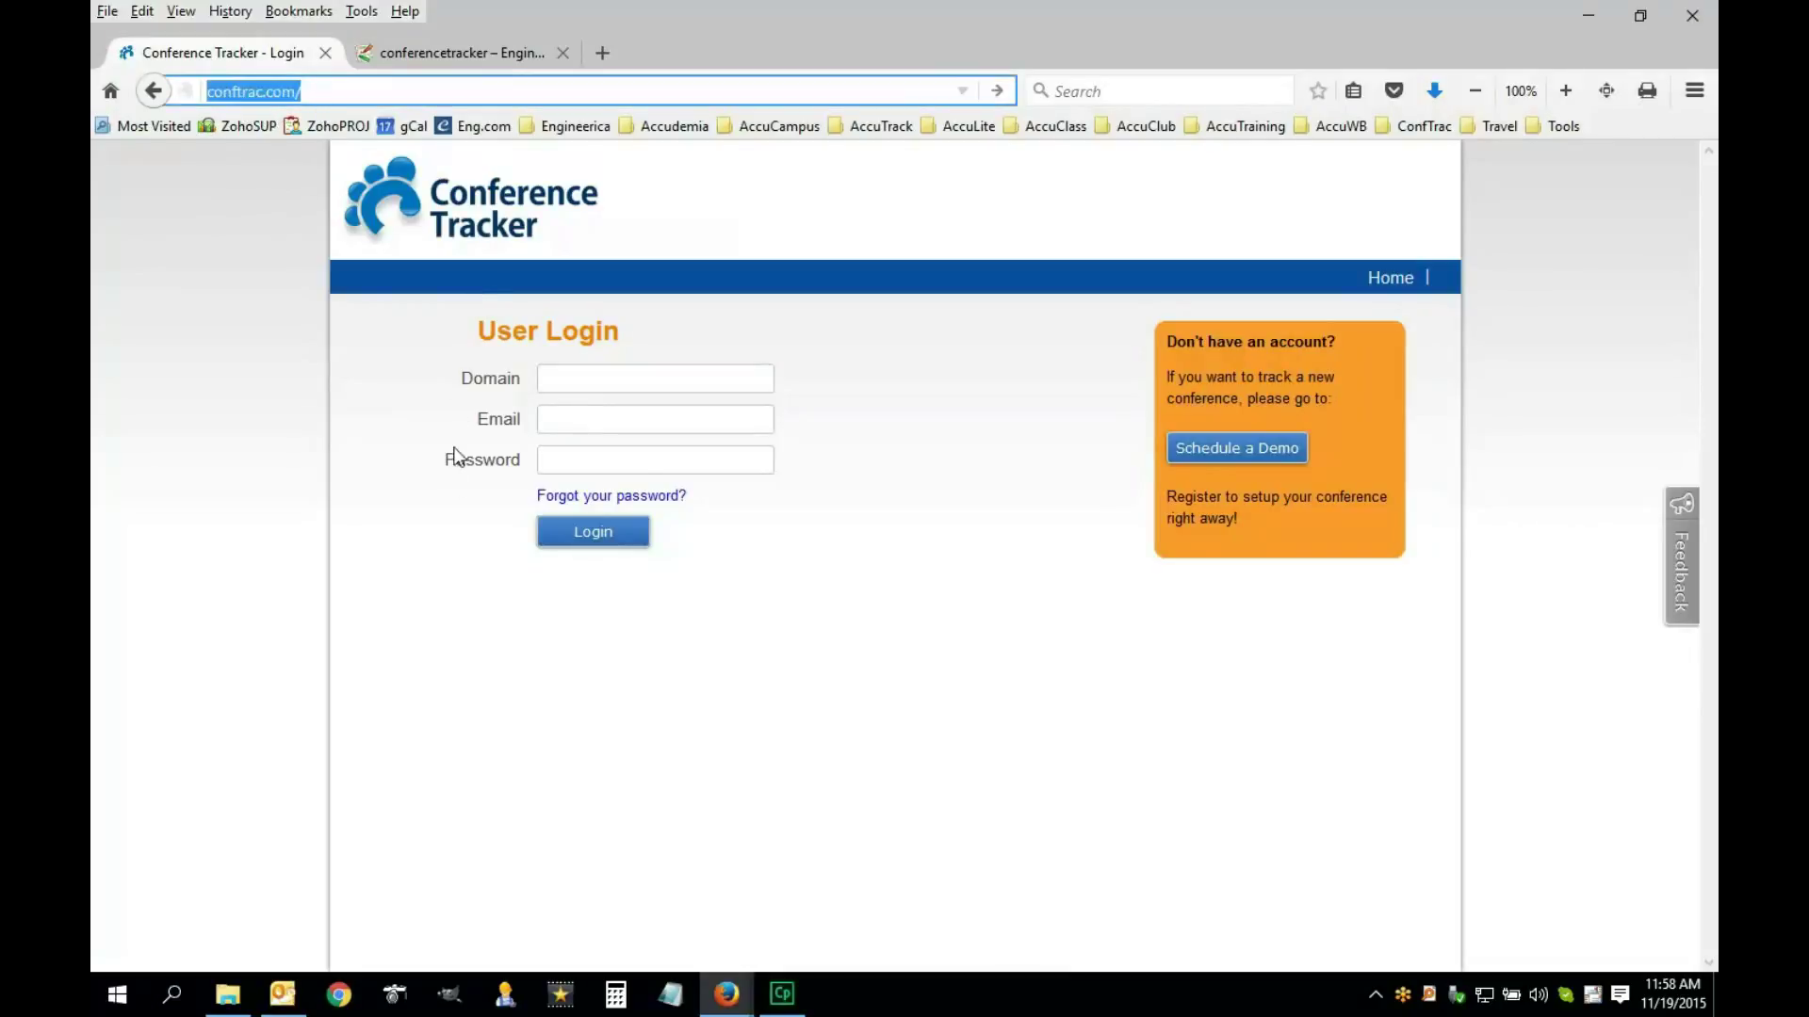
left_click(535, 441)
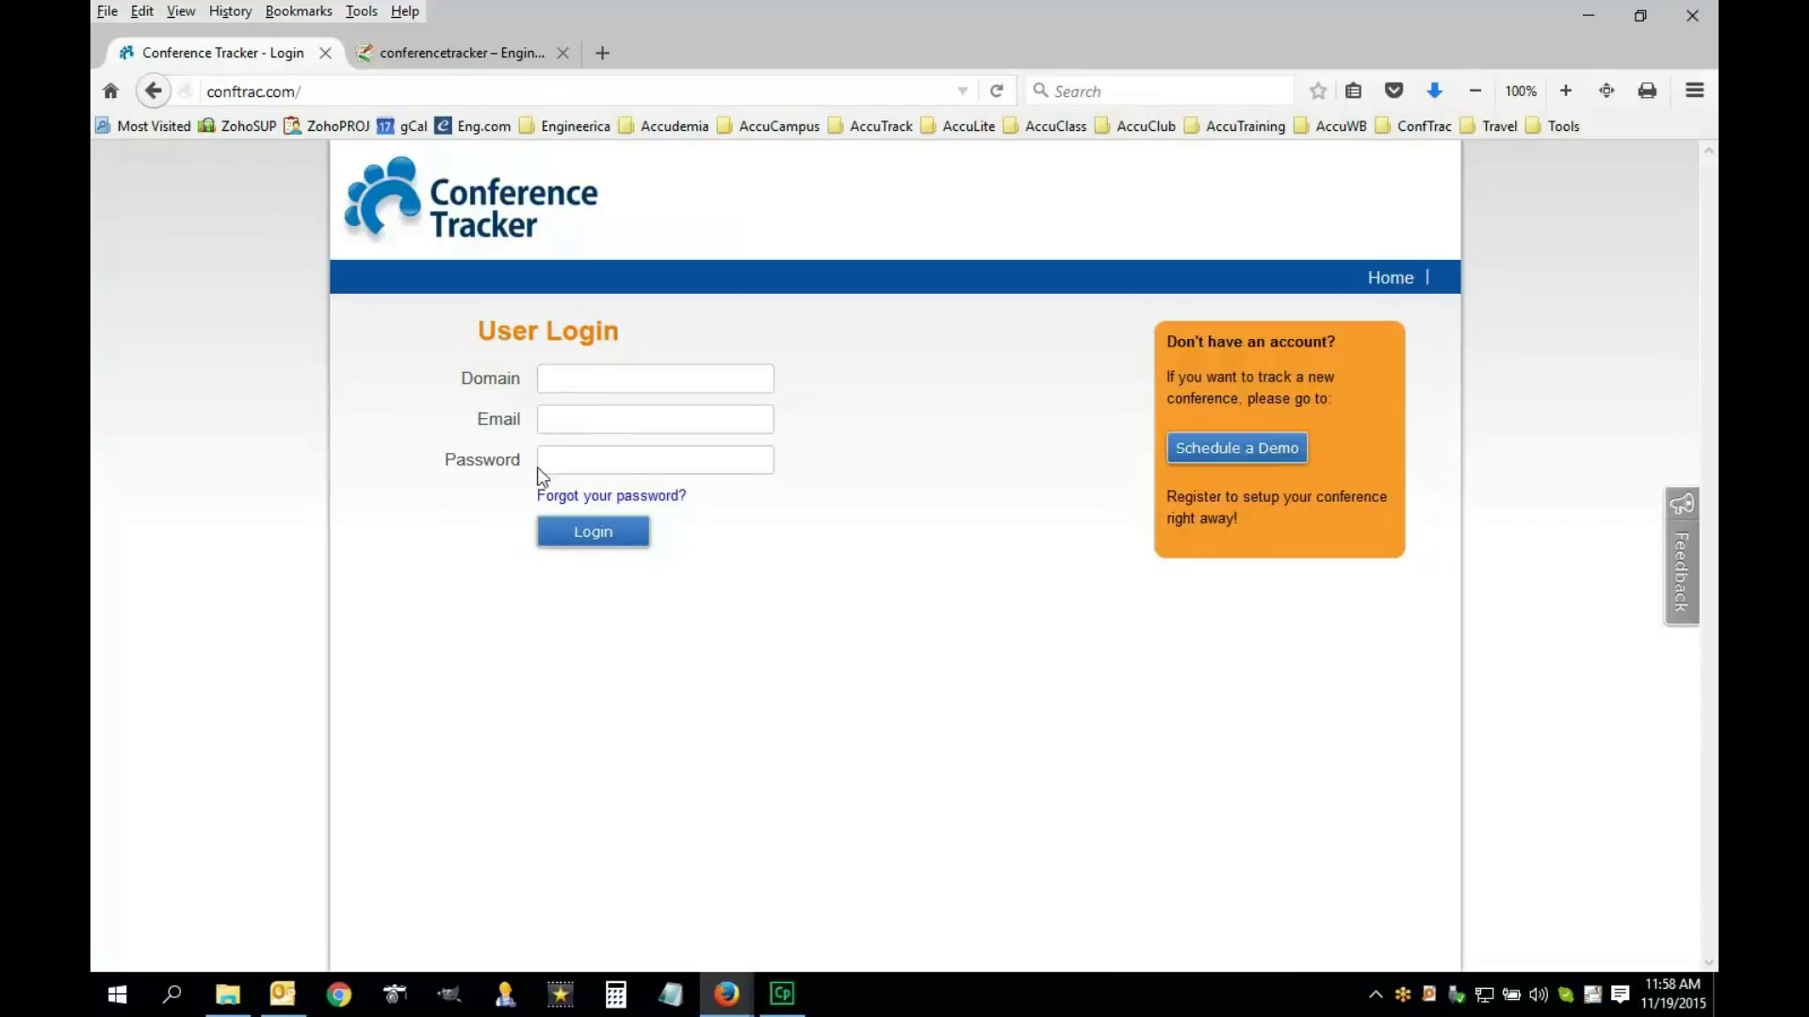
left_click(551, 379)
type("onftrac")
Fill in the account e-mail and the account password
left_click(568, 461)
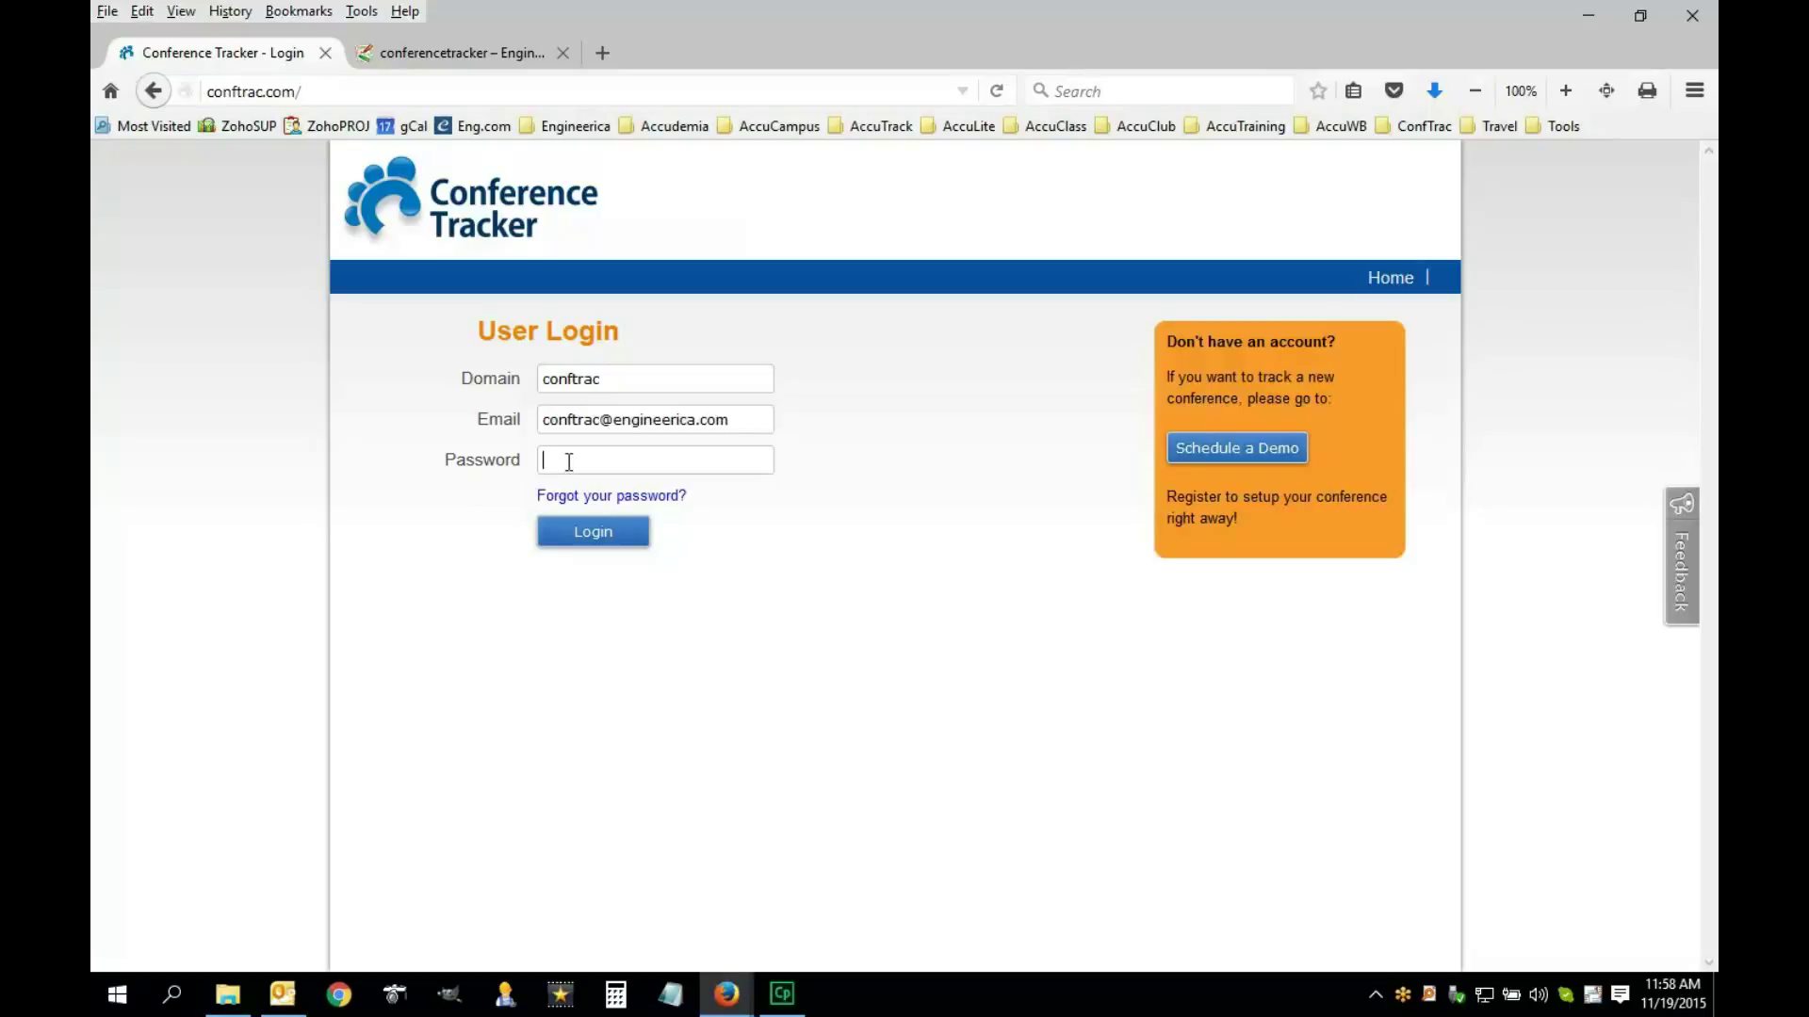
type("•••")
Open the English 'Quick Start to Conference Tracker' guide from the documentation page
left_click(441, 64)
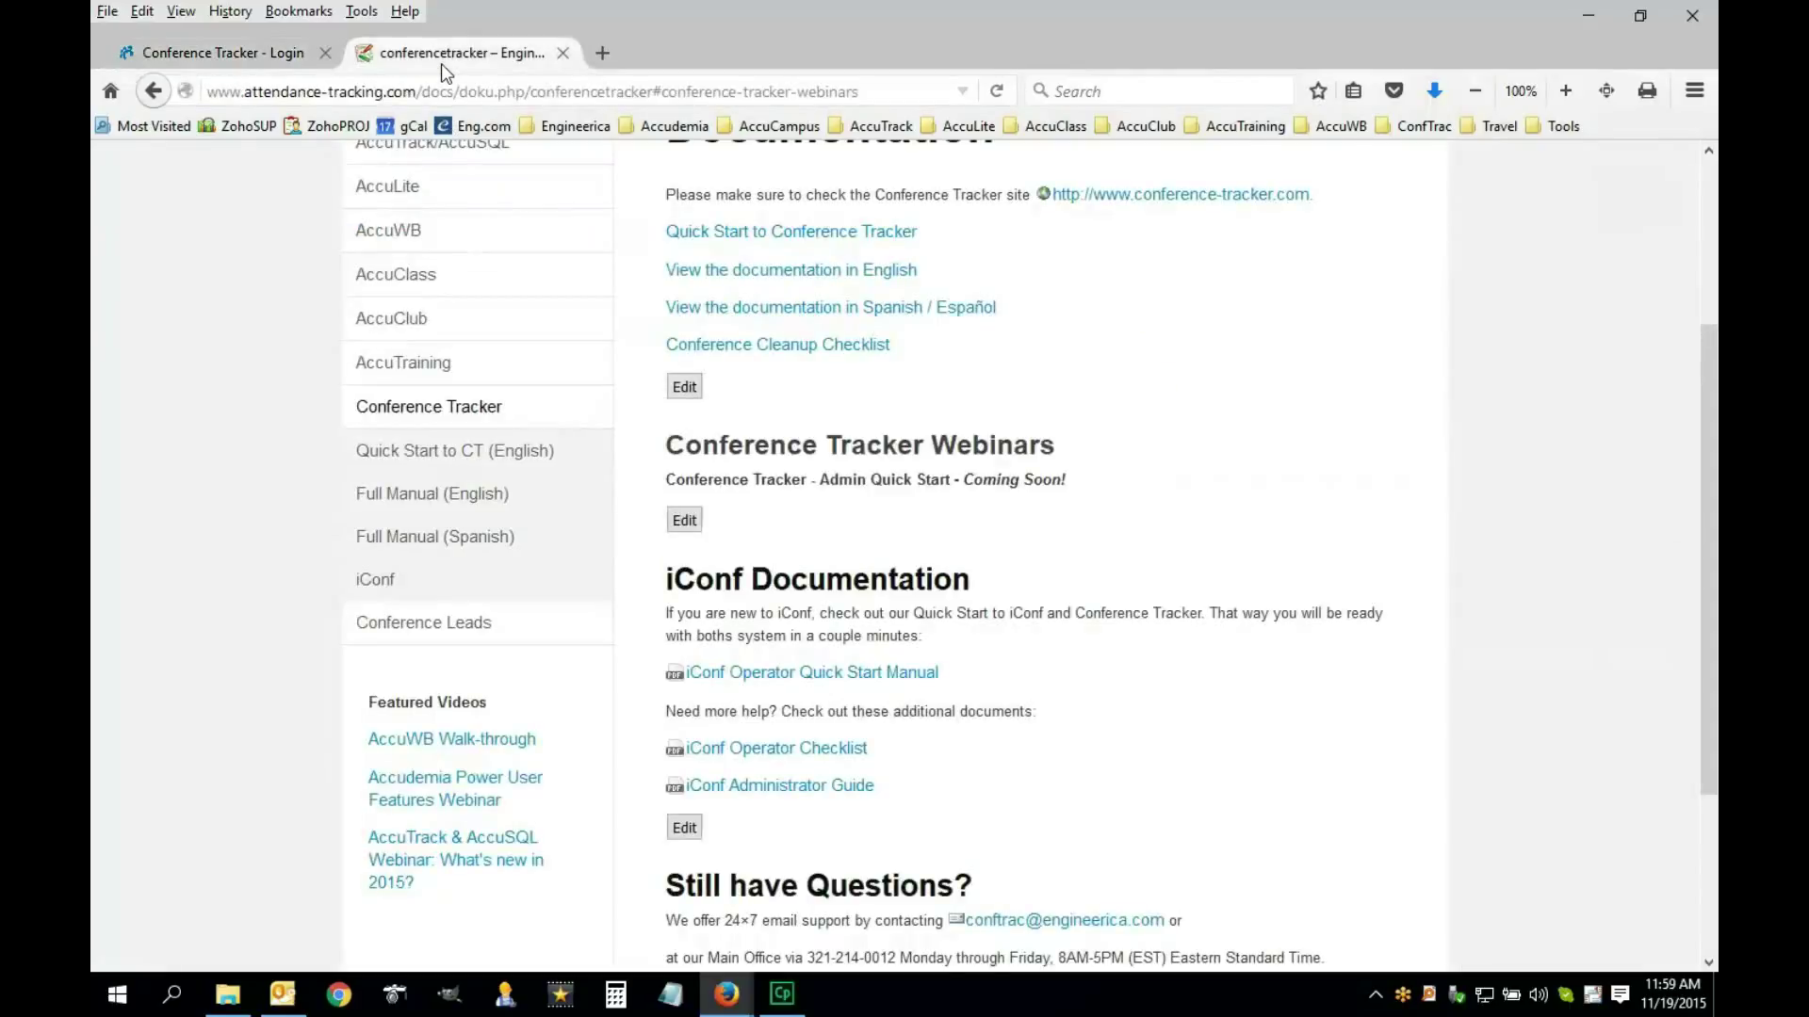
scroll(913, 519, "up", 5)
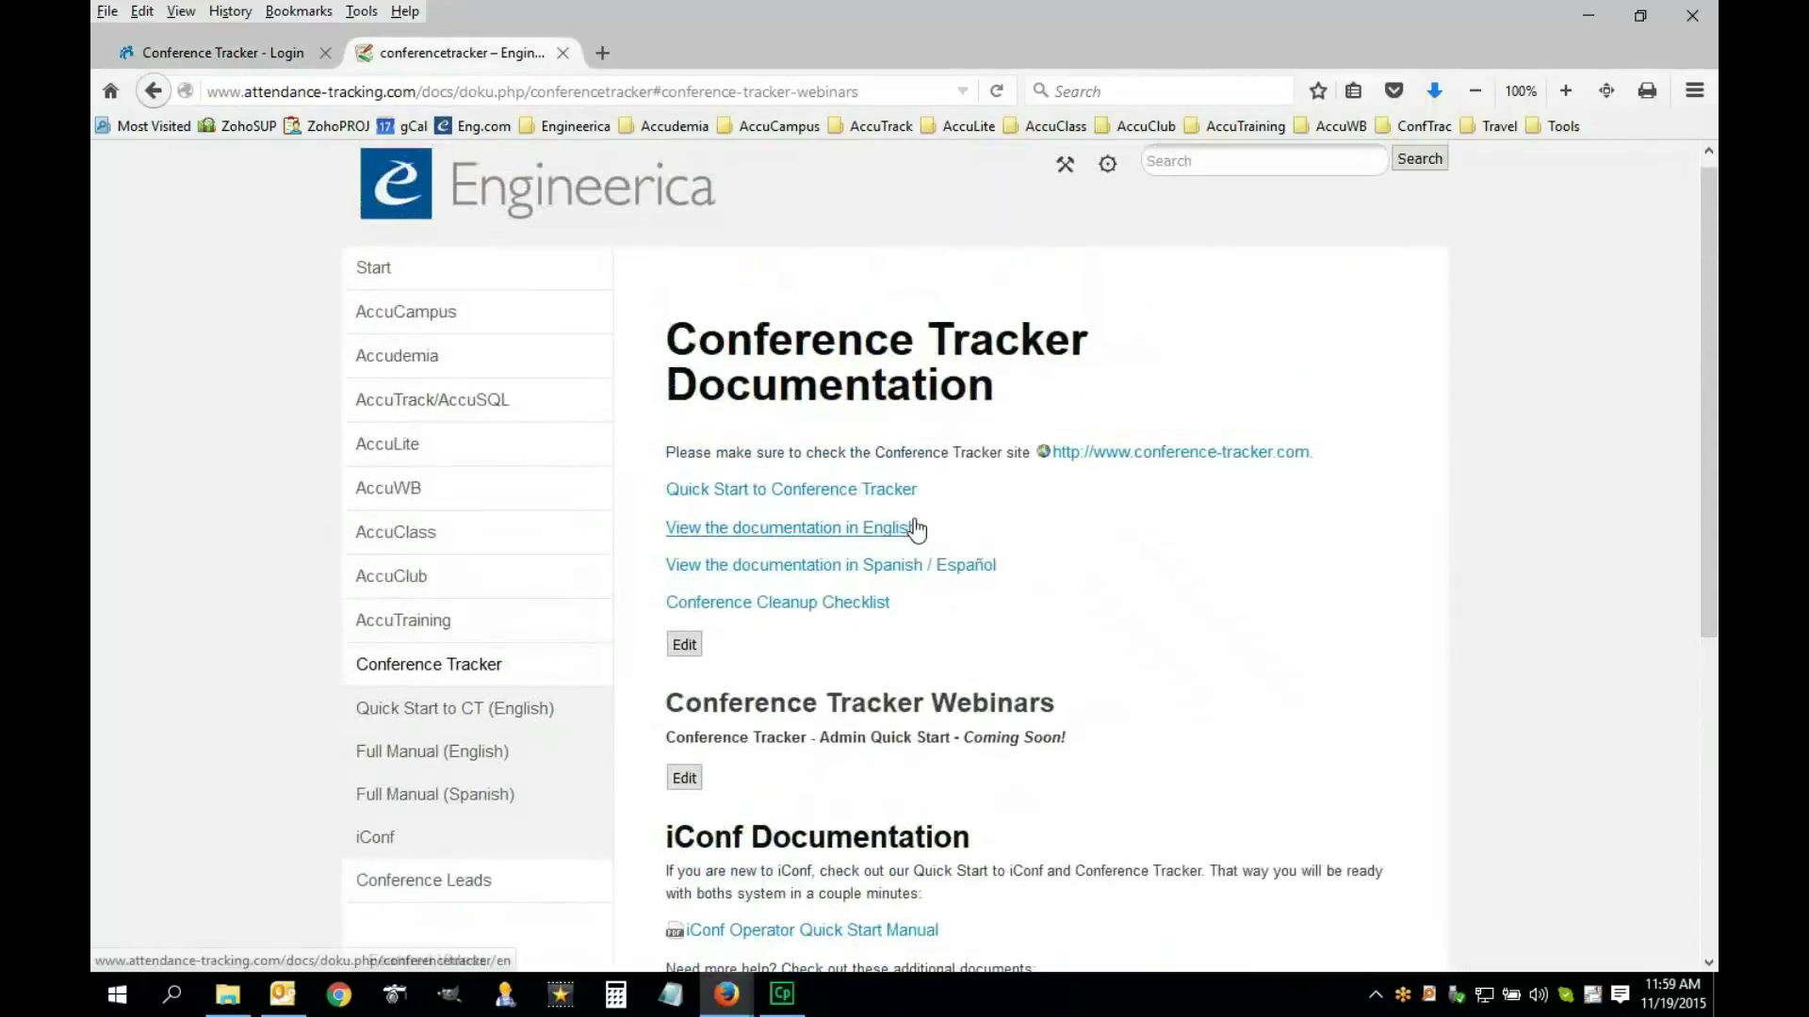
scroll(857, 436, "up", 1)
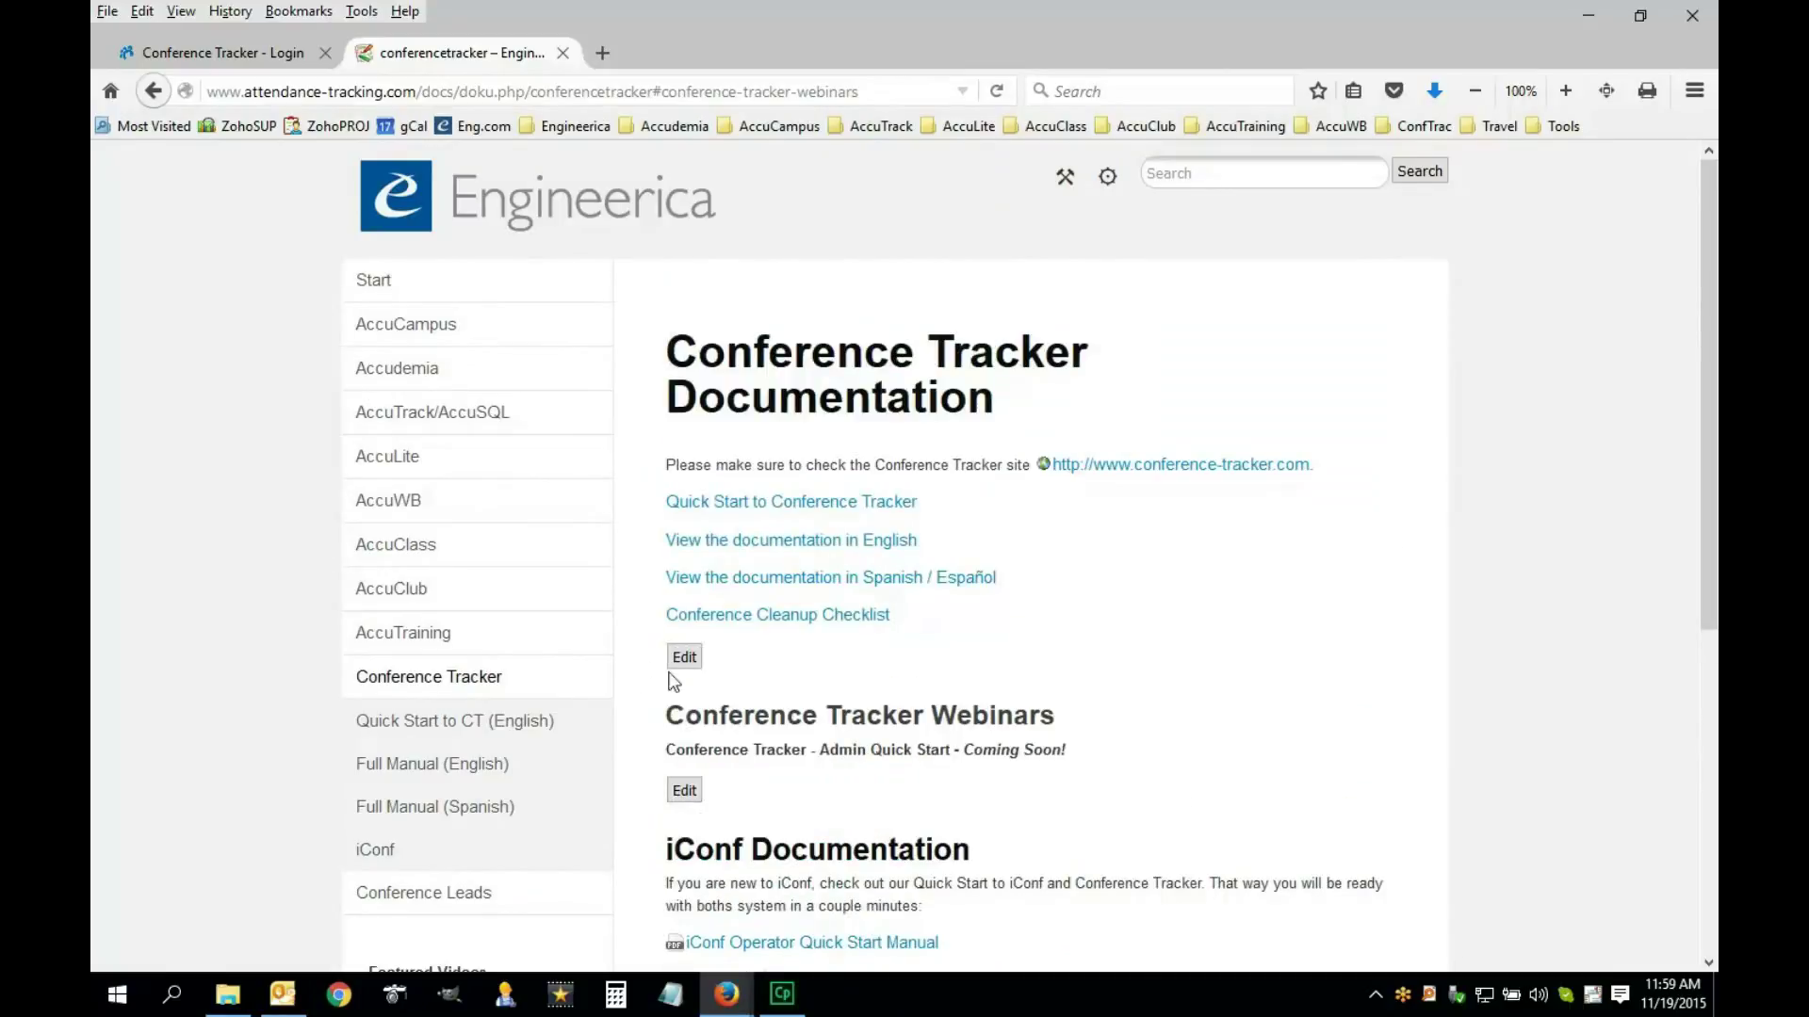
left_click(435, 718)
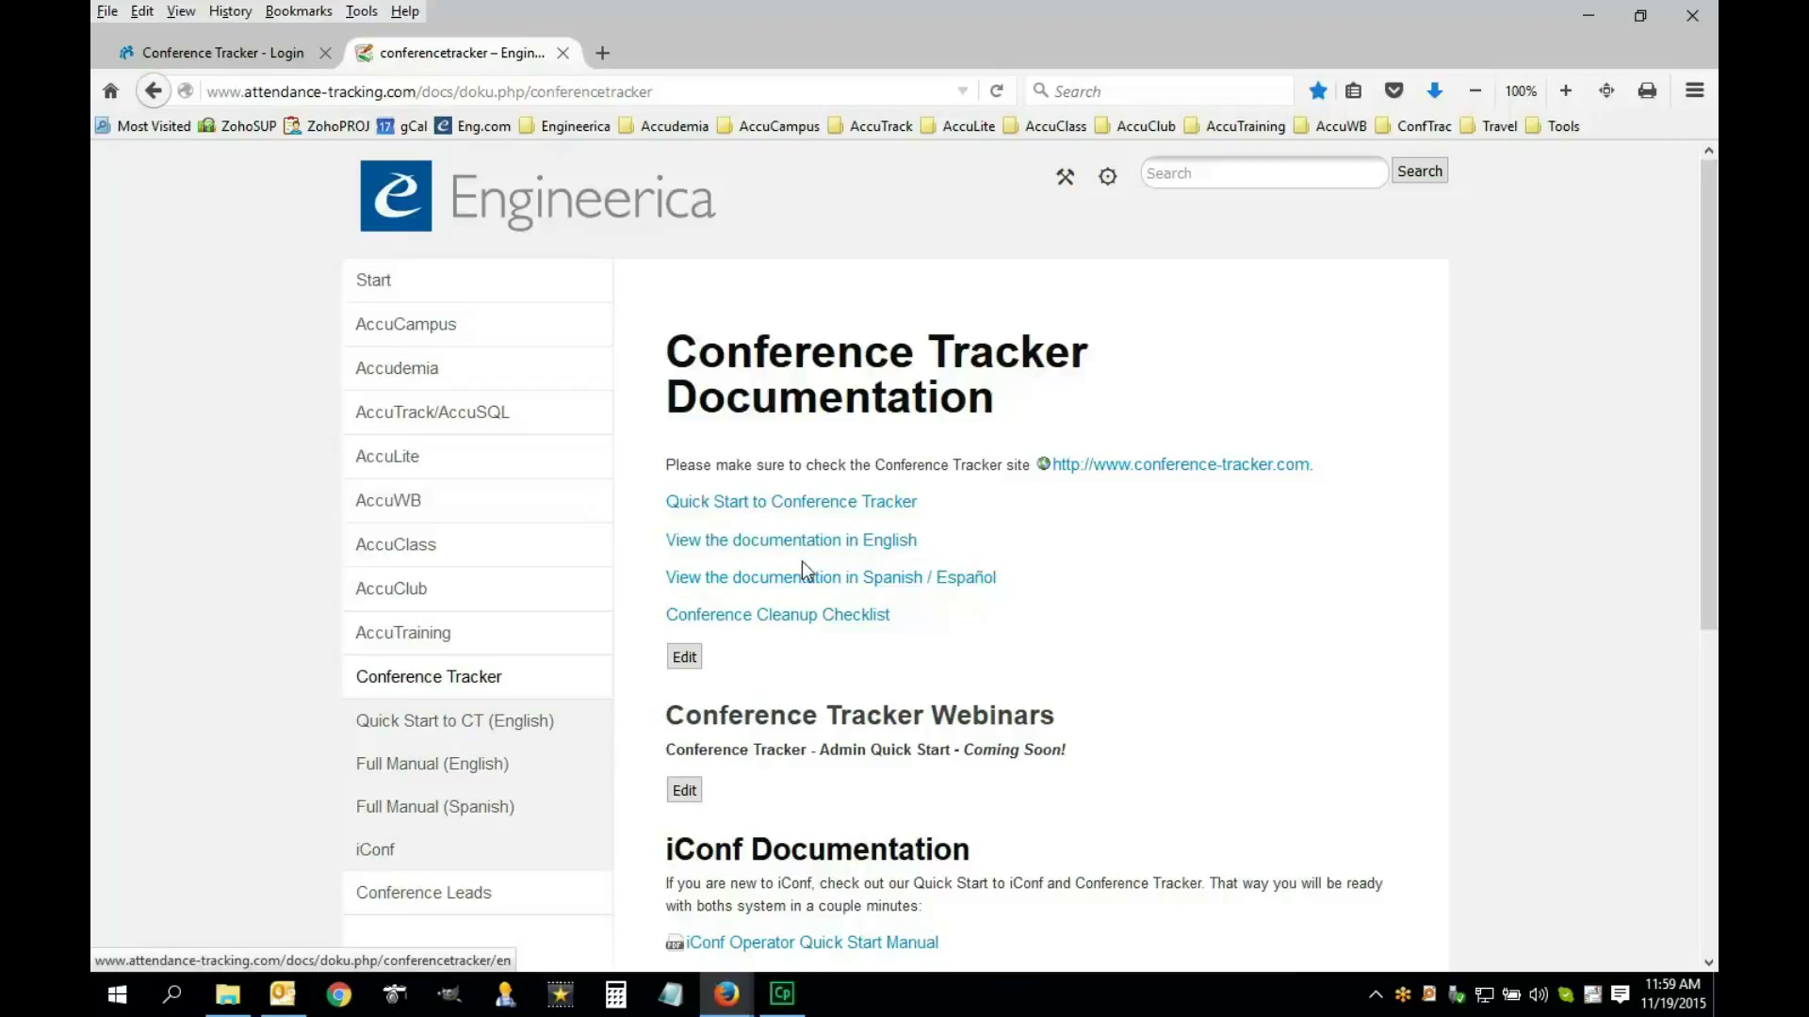
left_click(733, 507)
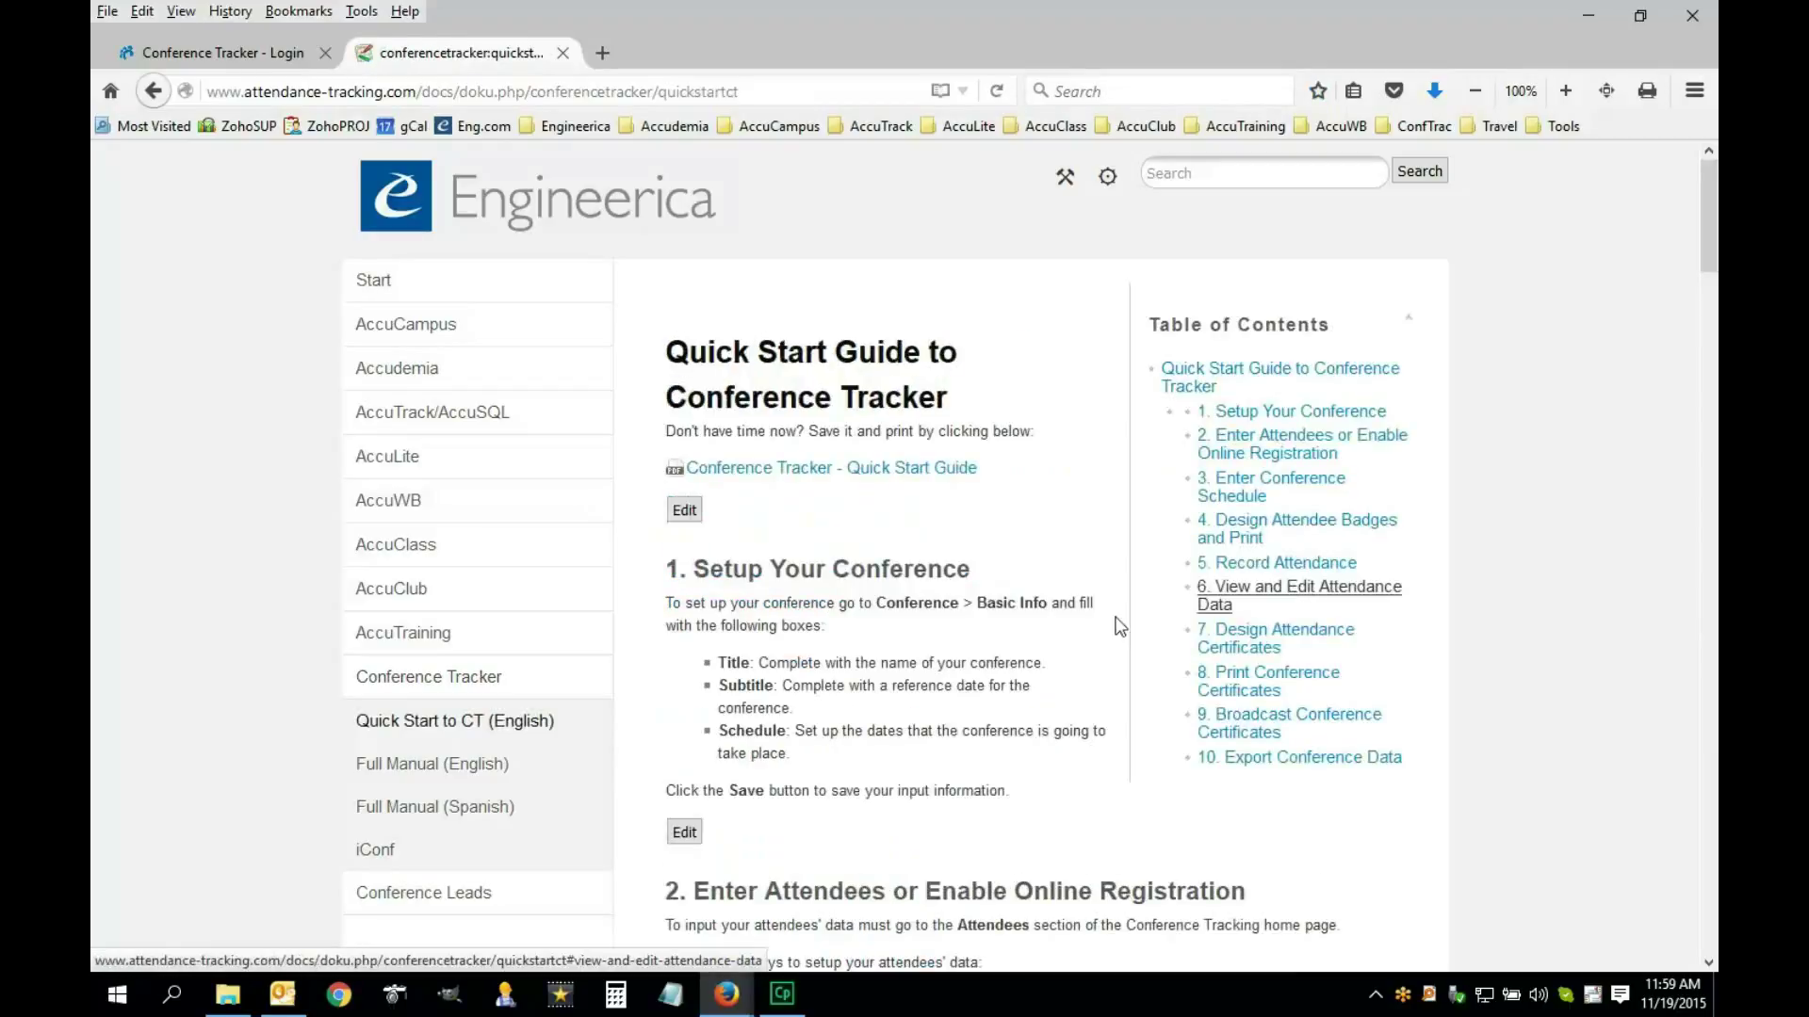
scroll(837, 599, "down", 3)
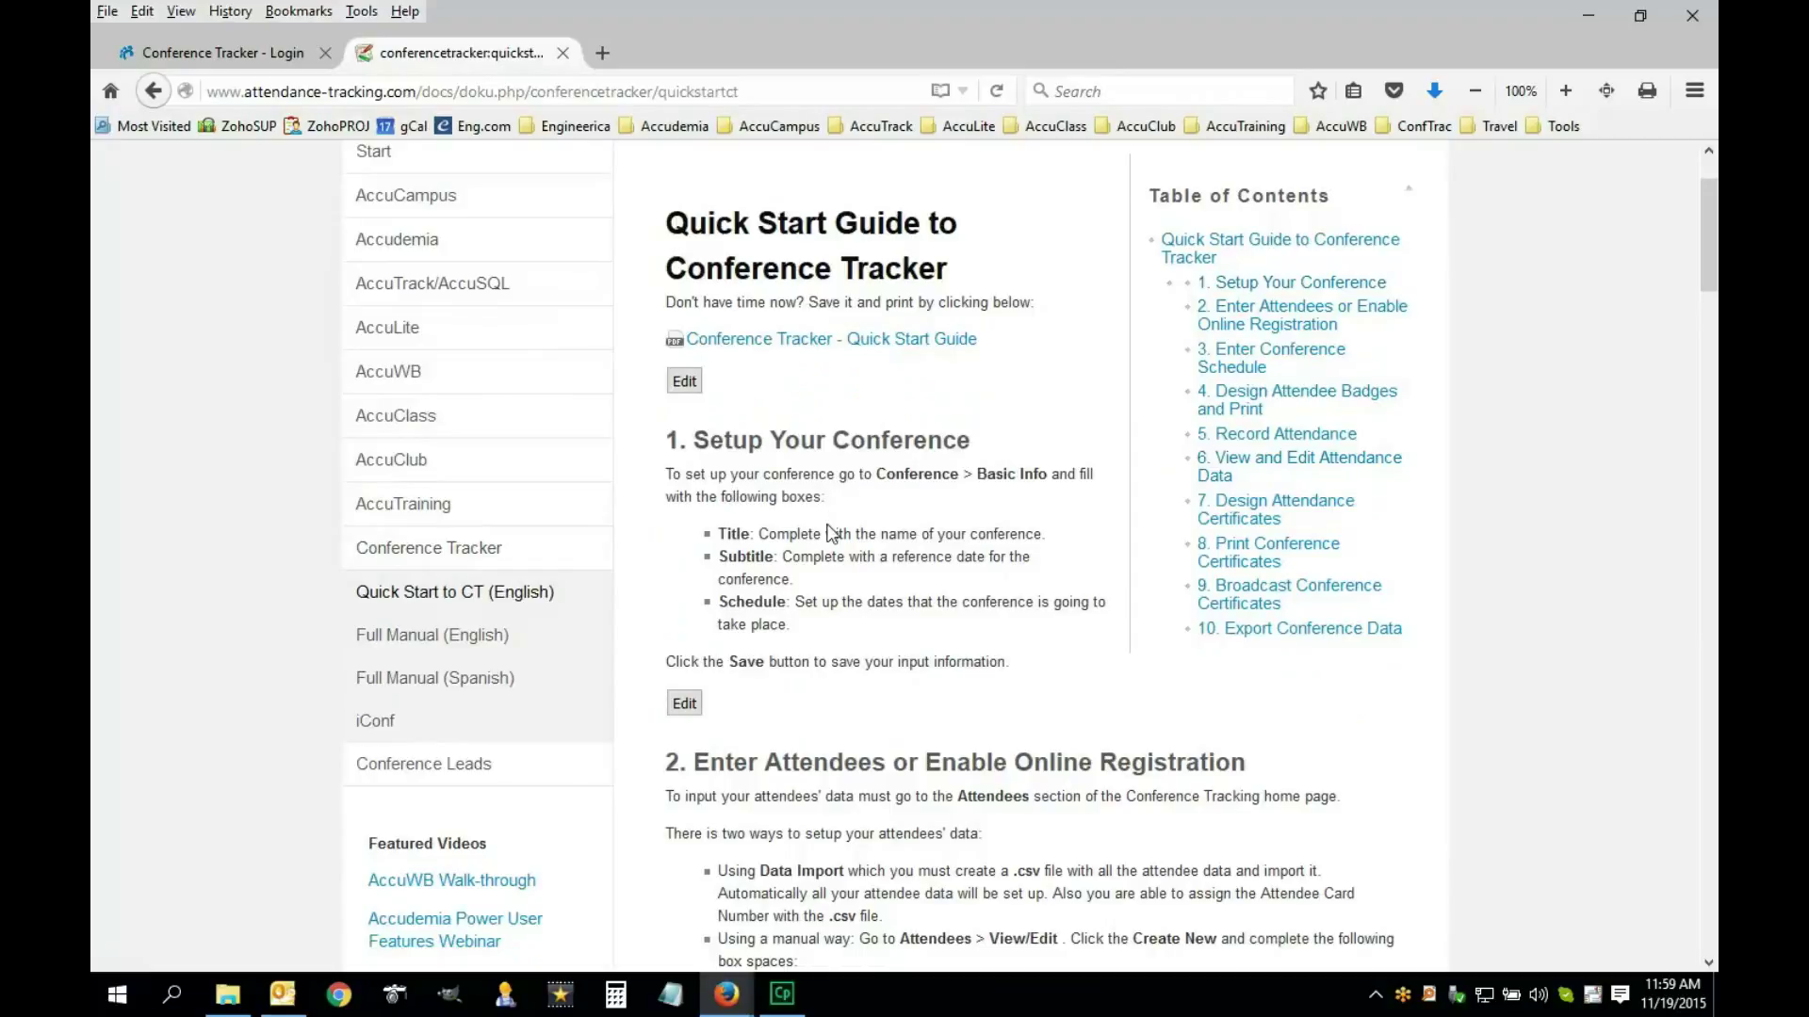
left_click(266, 56)
Log in and open the conference's Basic Info form from the main menu
left_click(607, 537)
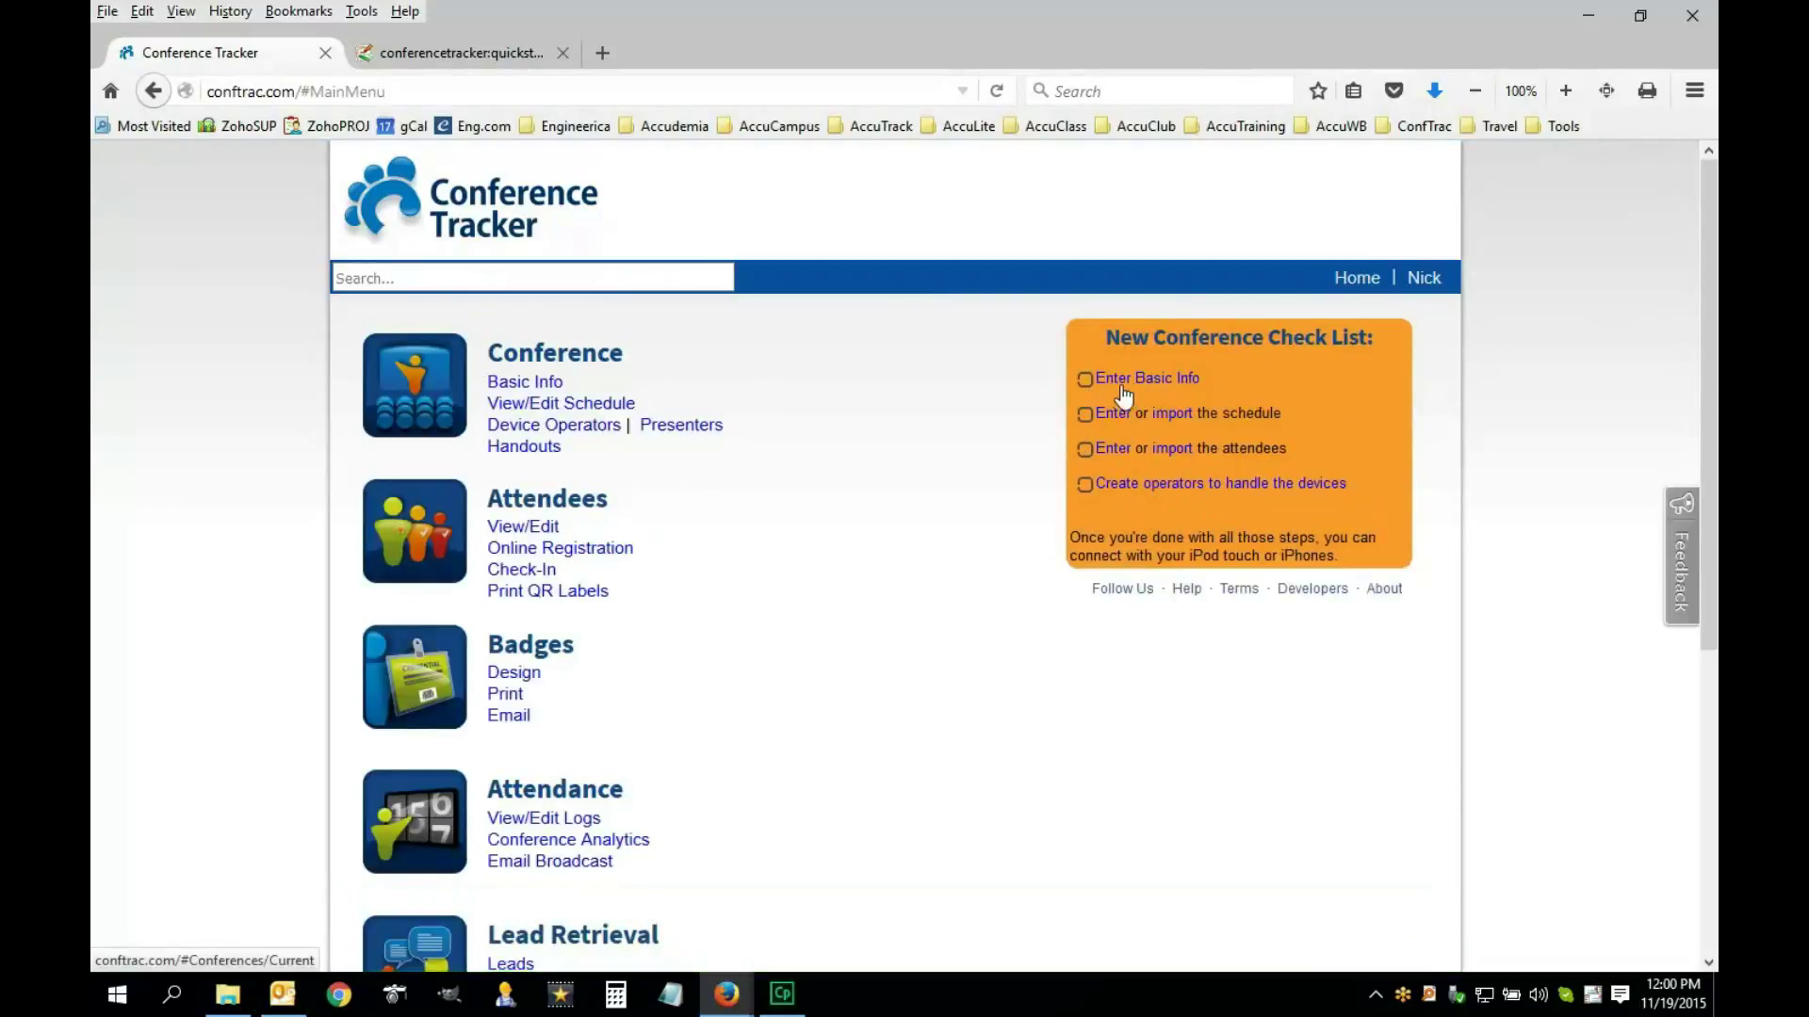
left_click(521, 384)
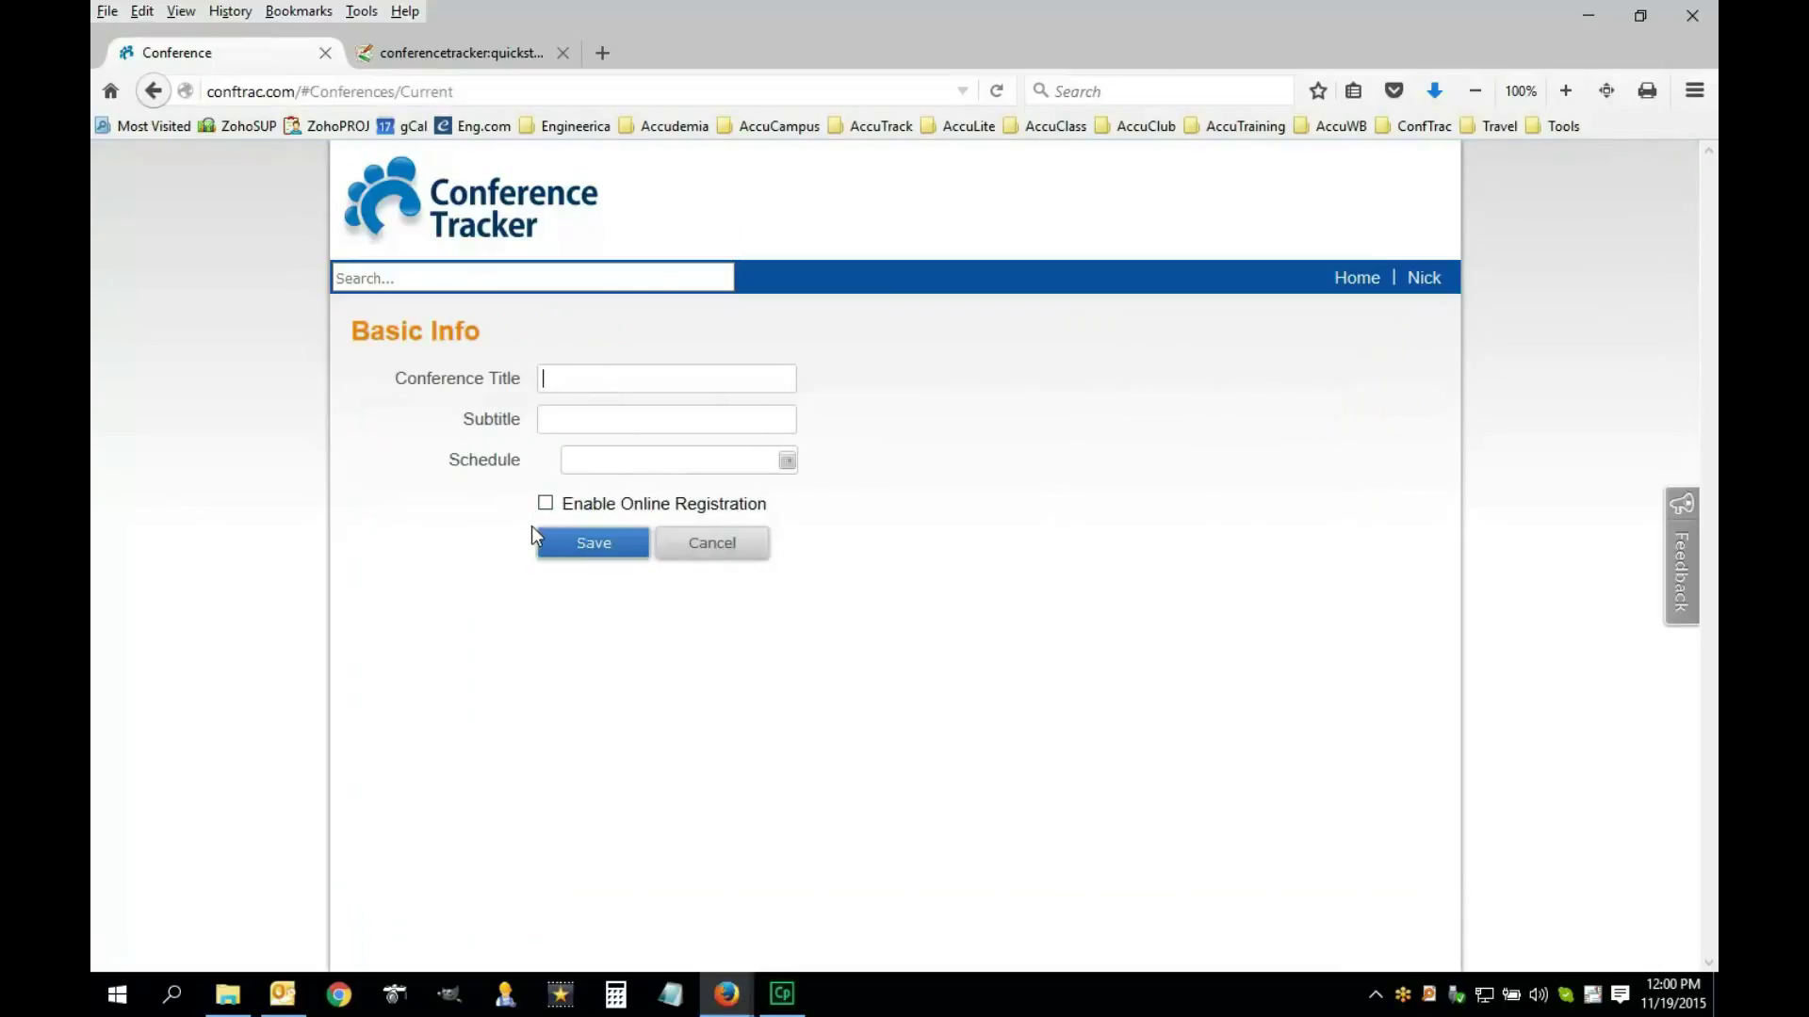
Title the conference 'Understanding Technology 2015', subtitled 'Automating Solutions in the next generation'
left_click(567, 418)
type("Understanding Technology")
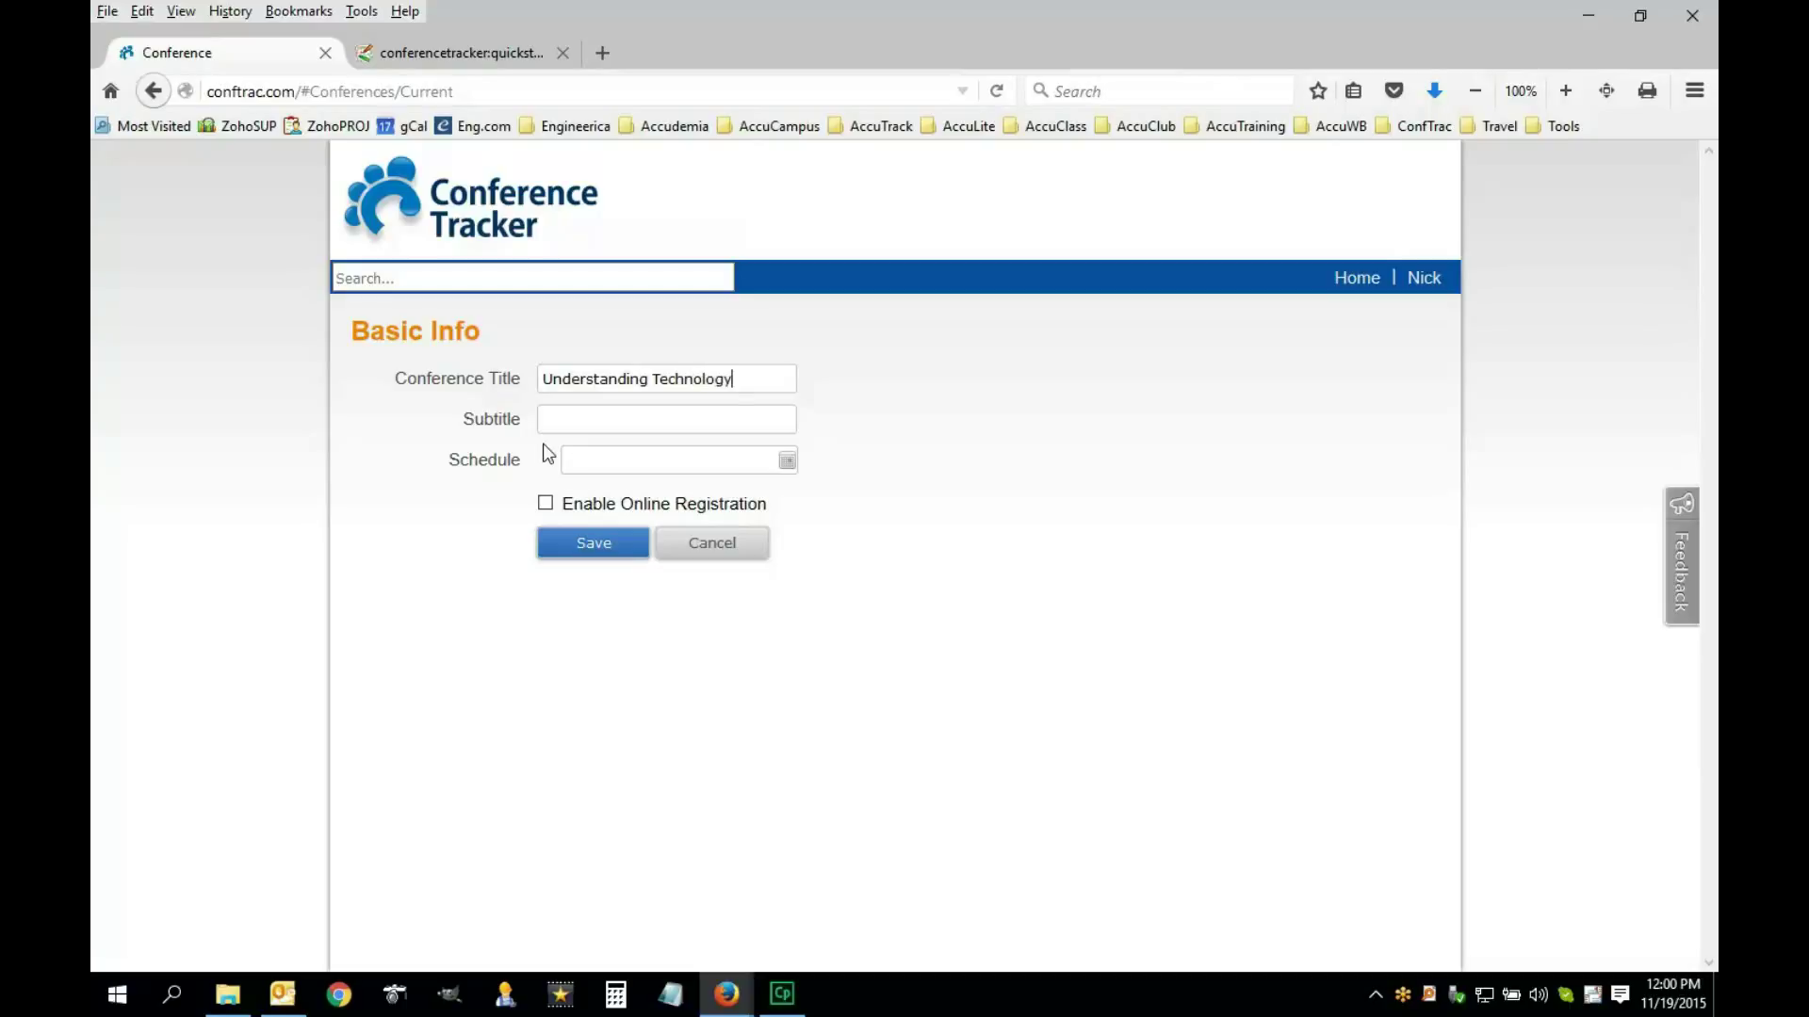
type(" 2015")
left_click(564, 418)
type("Automating Solutions")
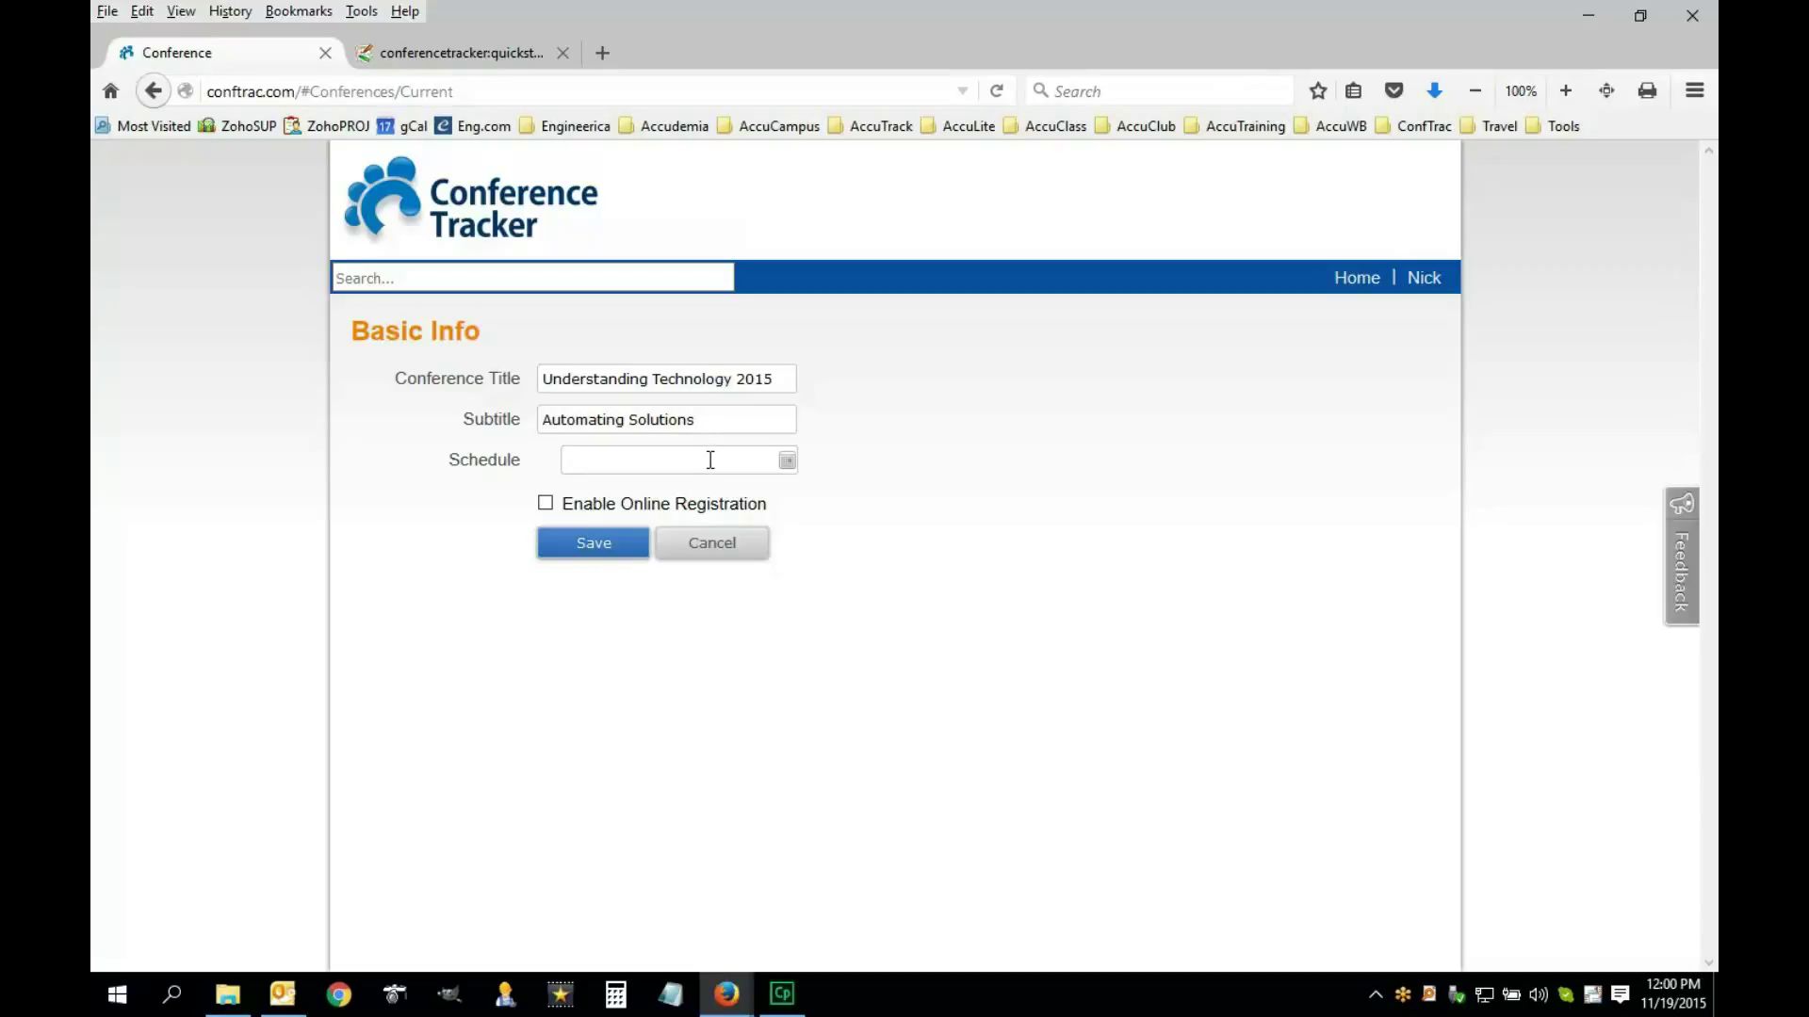
type(" in the next generation")
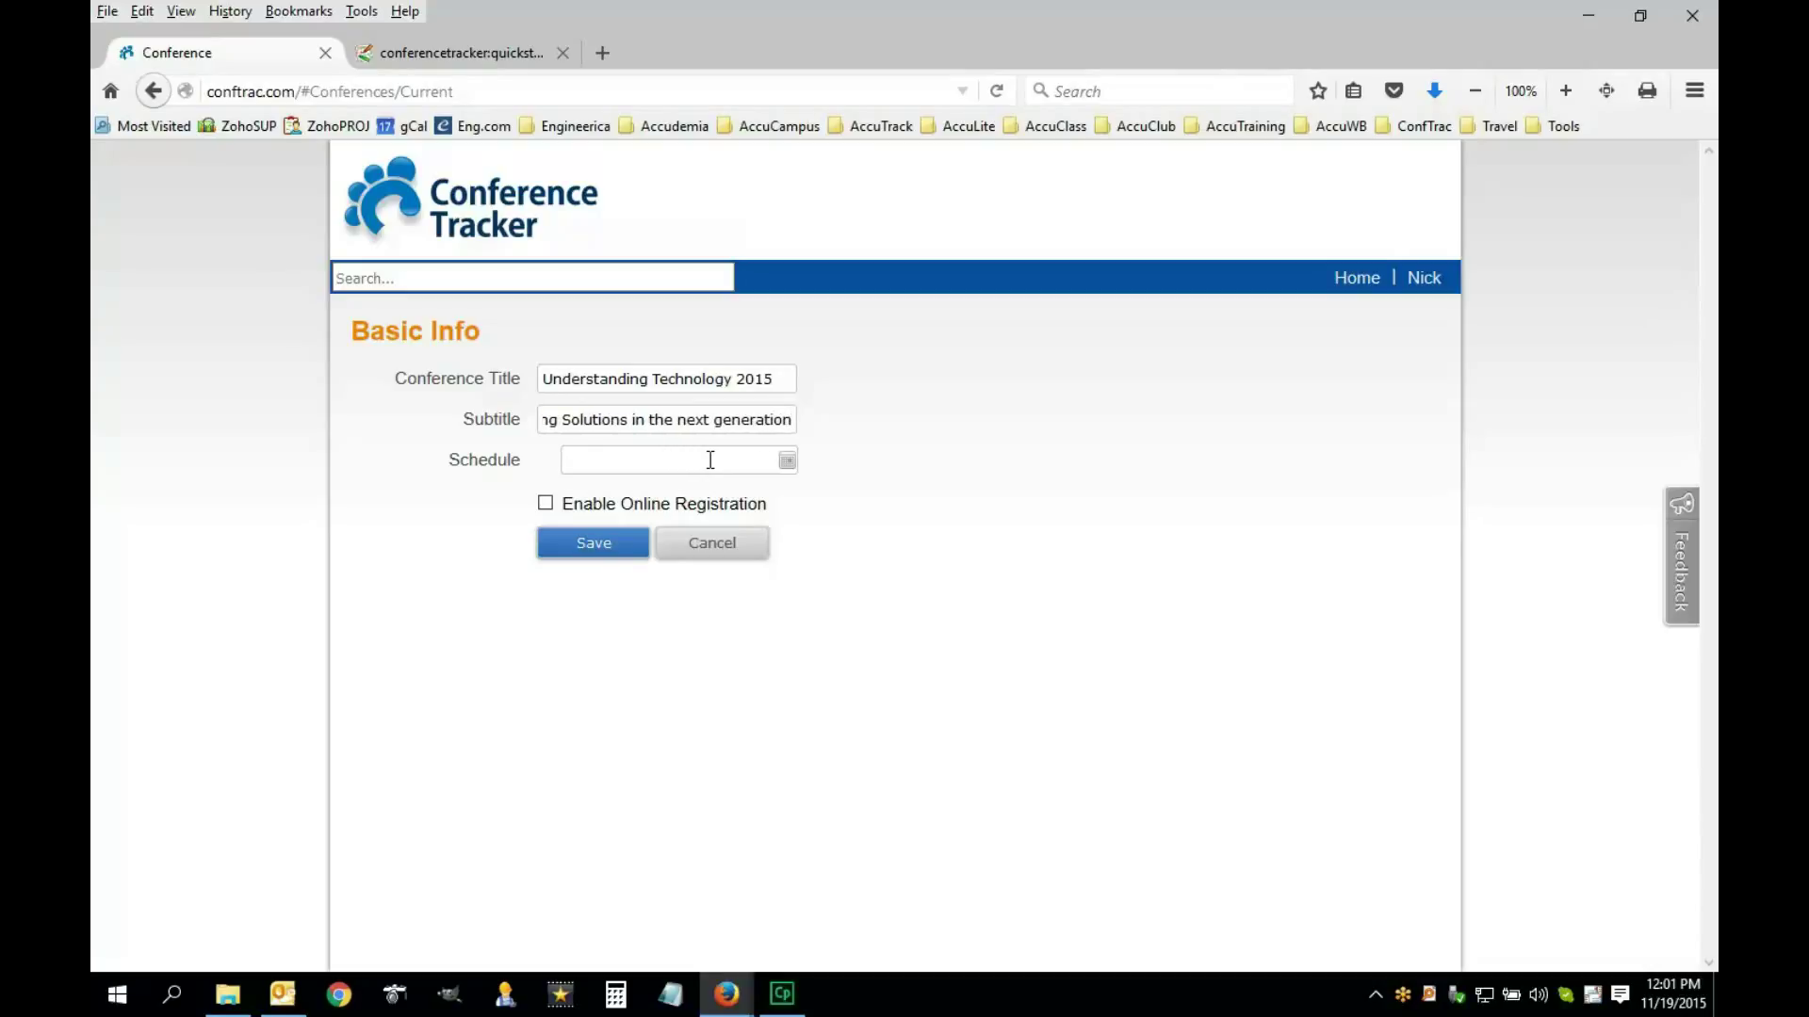
left_click(788, 461)
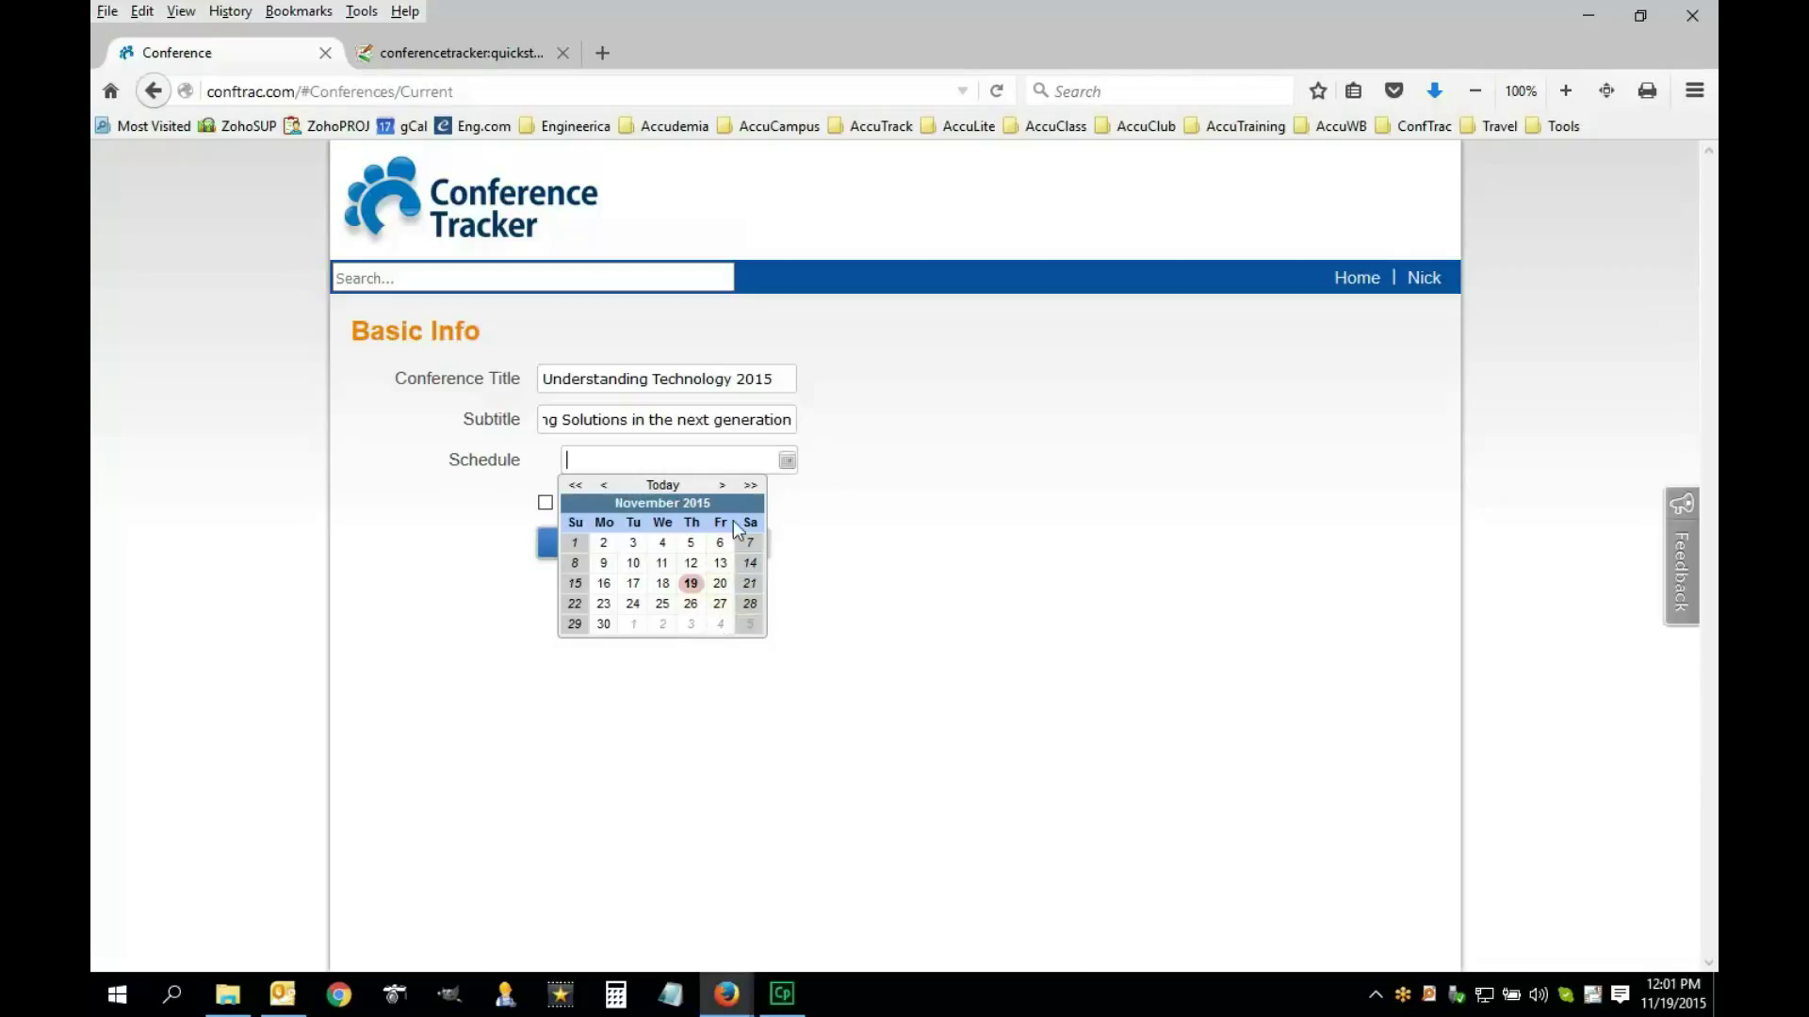
Add schedule days December 11, 12 and 13, 2015, and save the conference
left_click(721, 484)
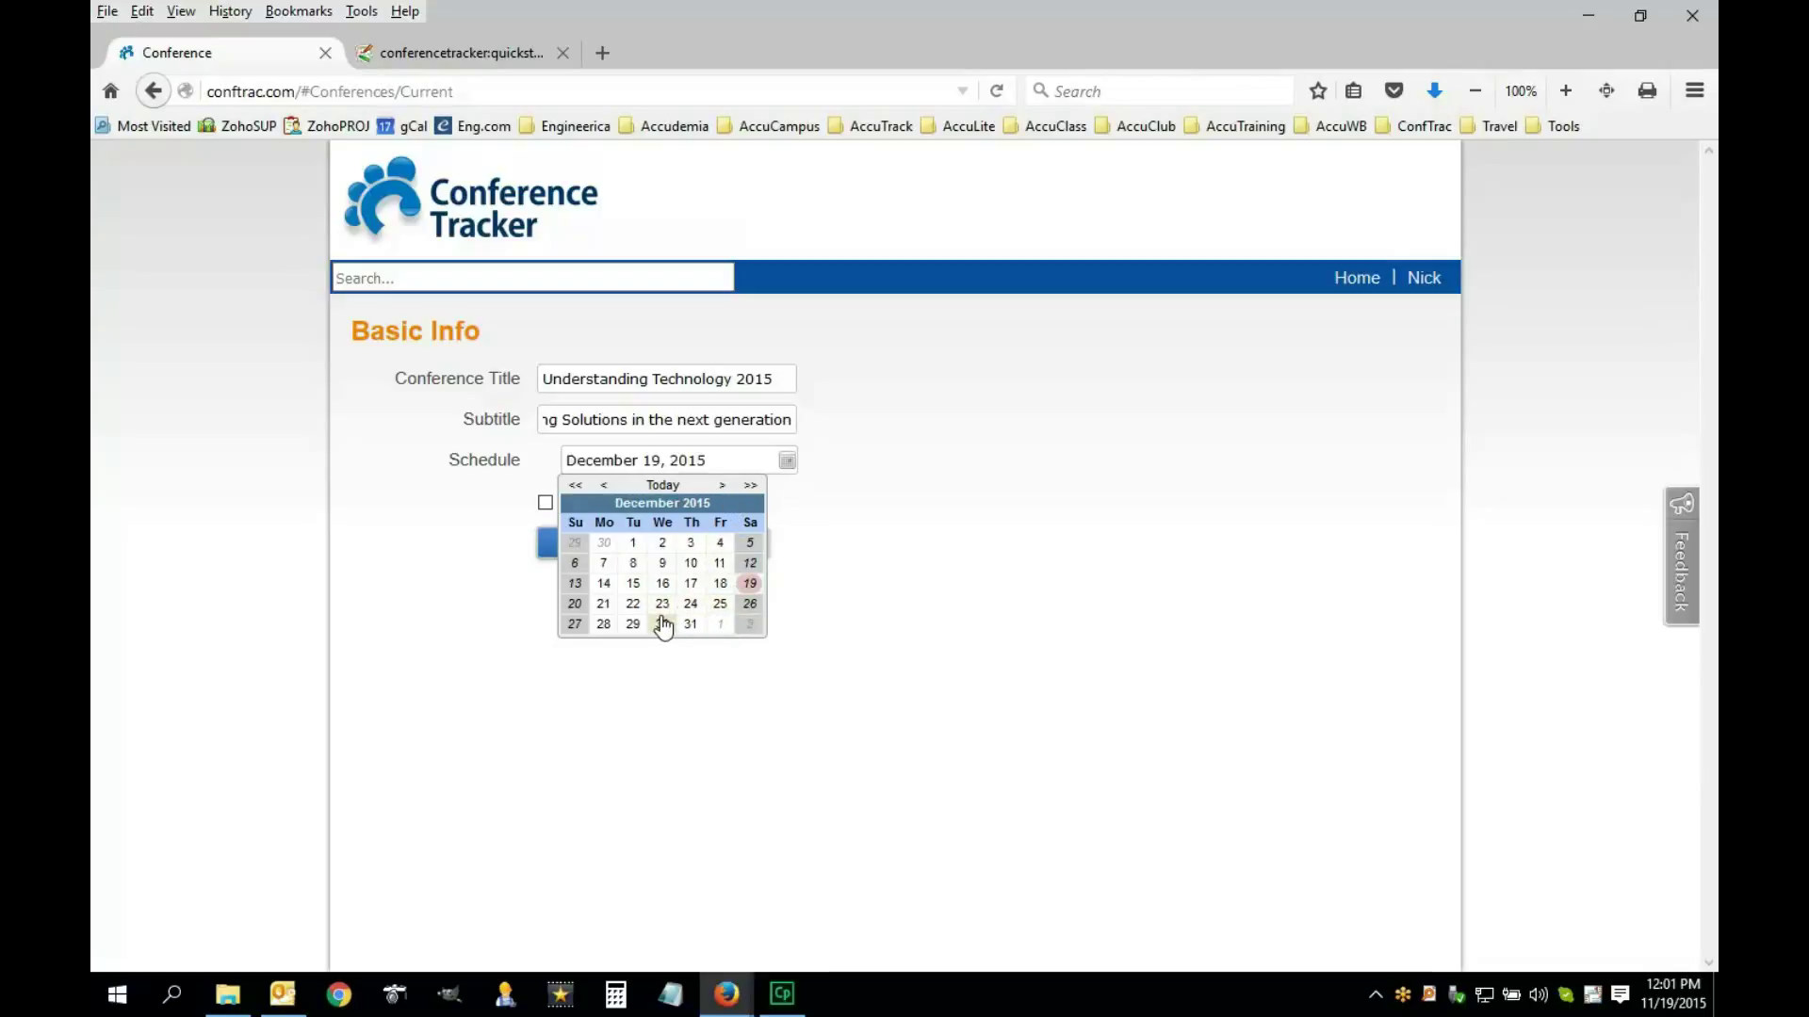
left_click(721, 564)
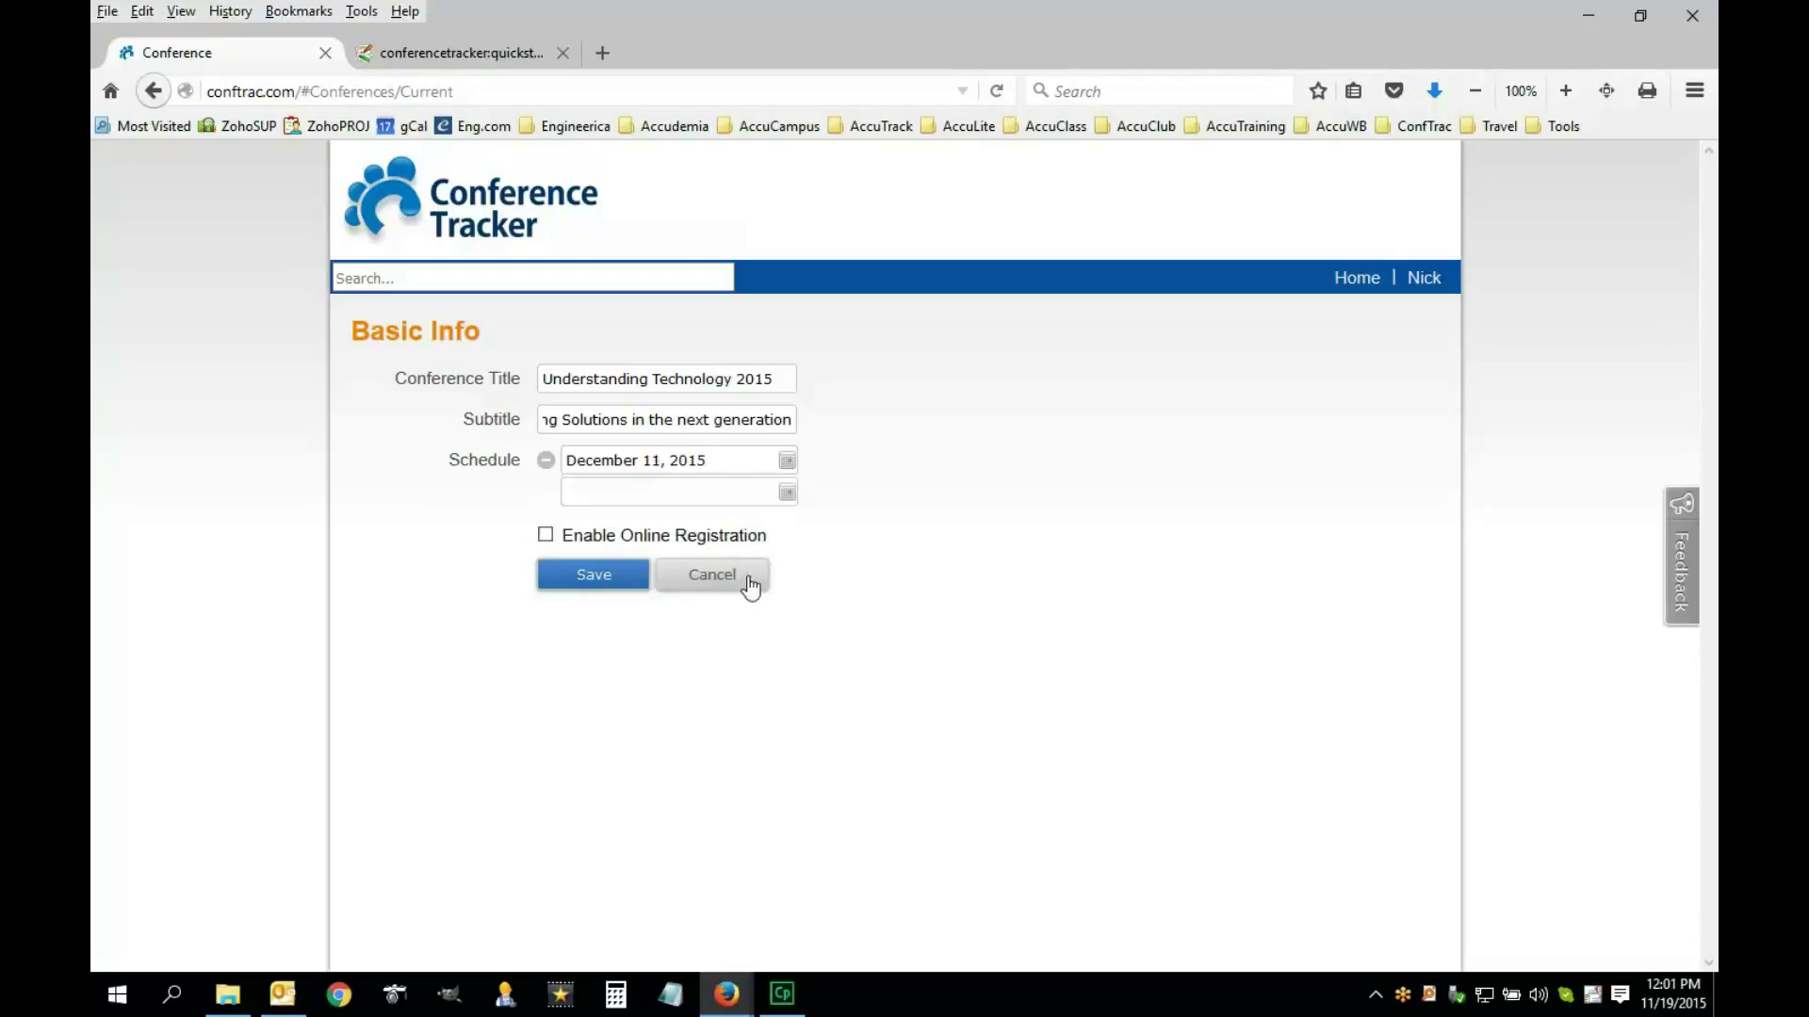
left_click(788, 491)
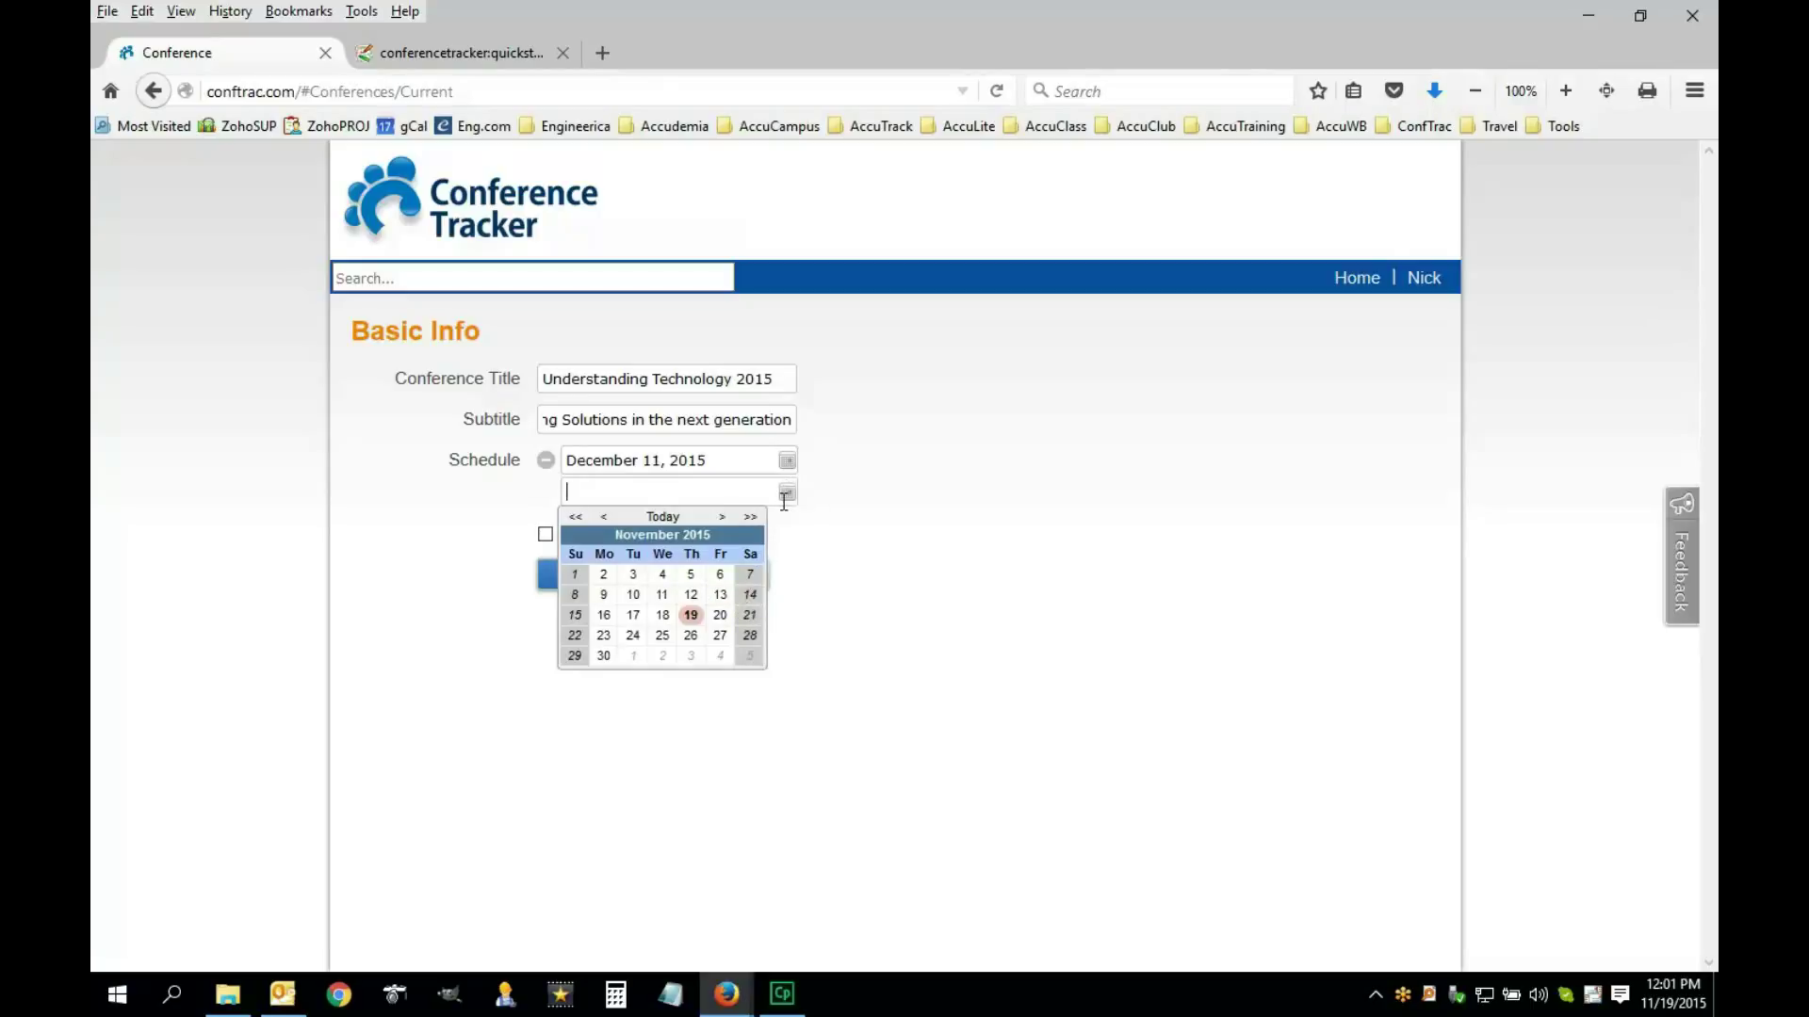
left_click(721, 517)
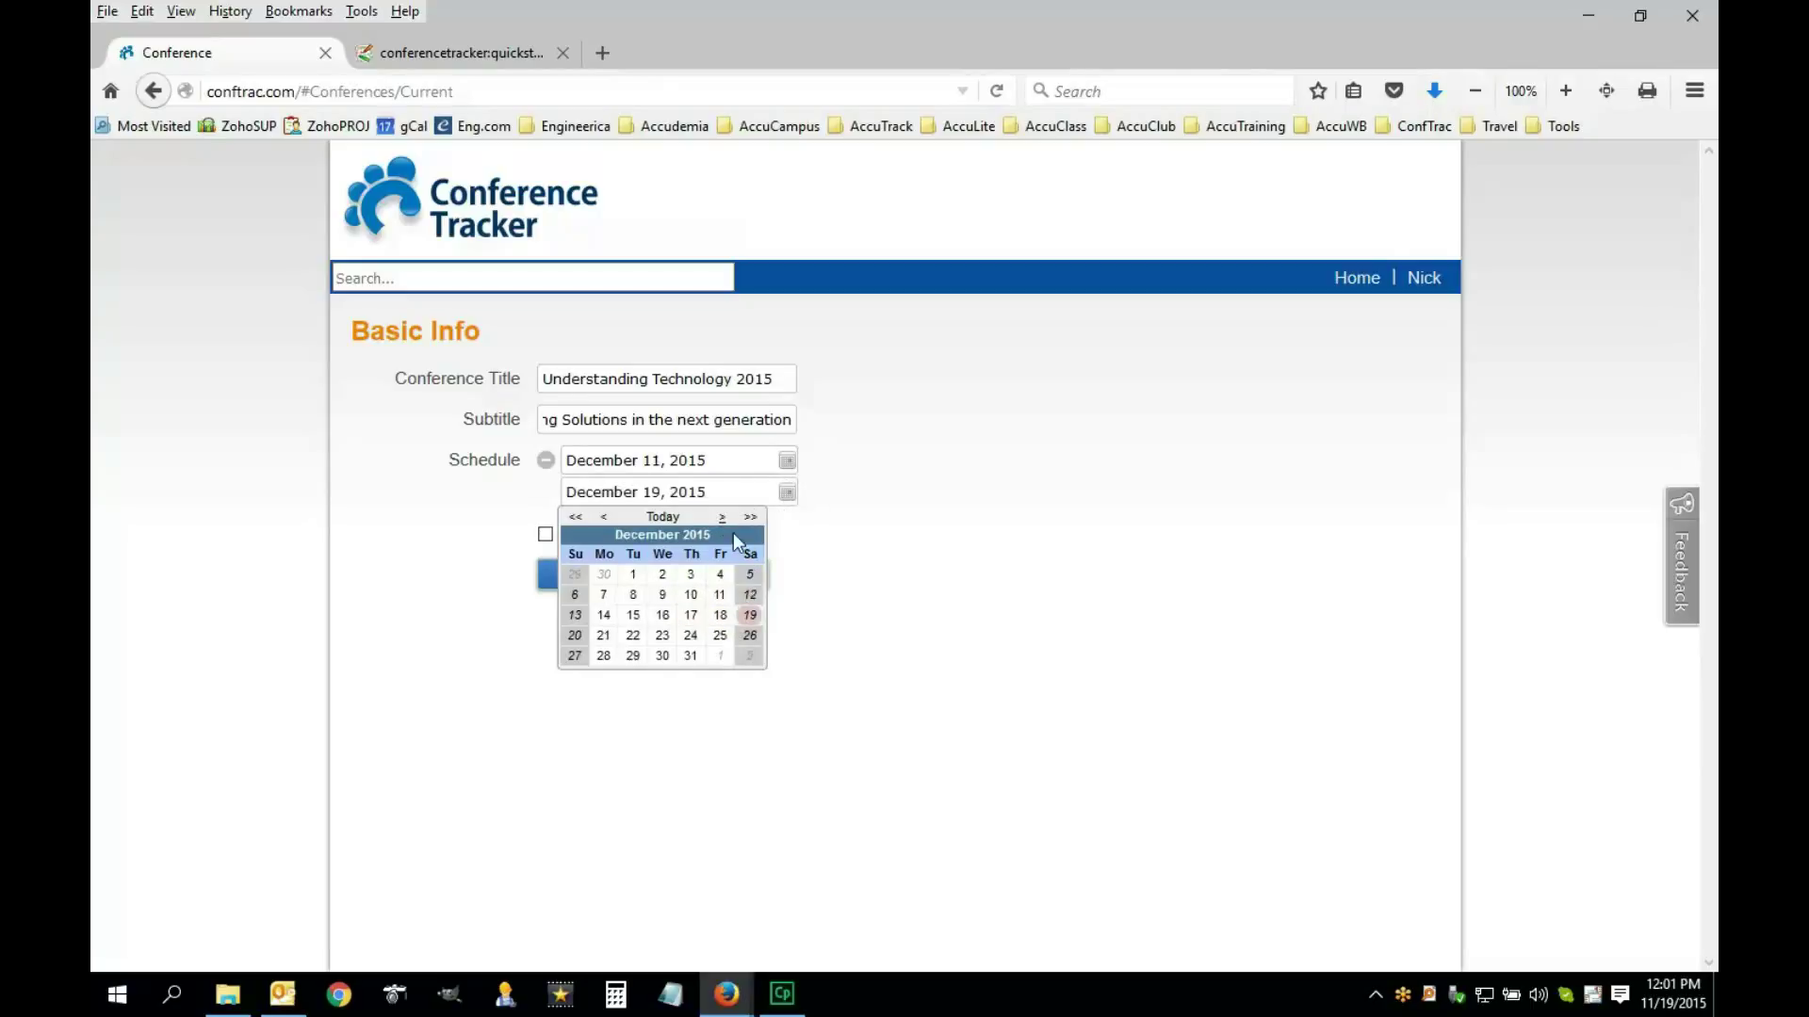
left_click(749, 595)
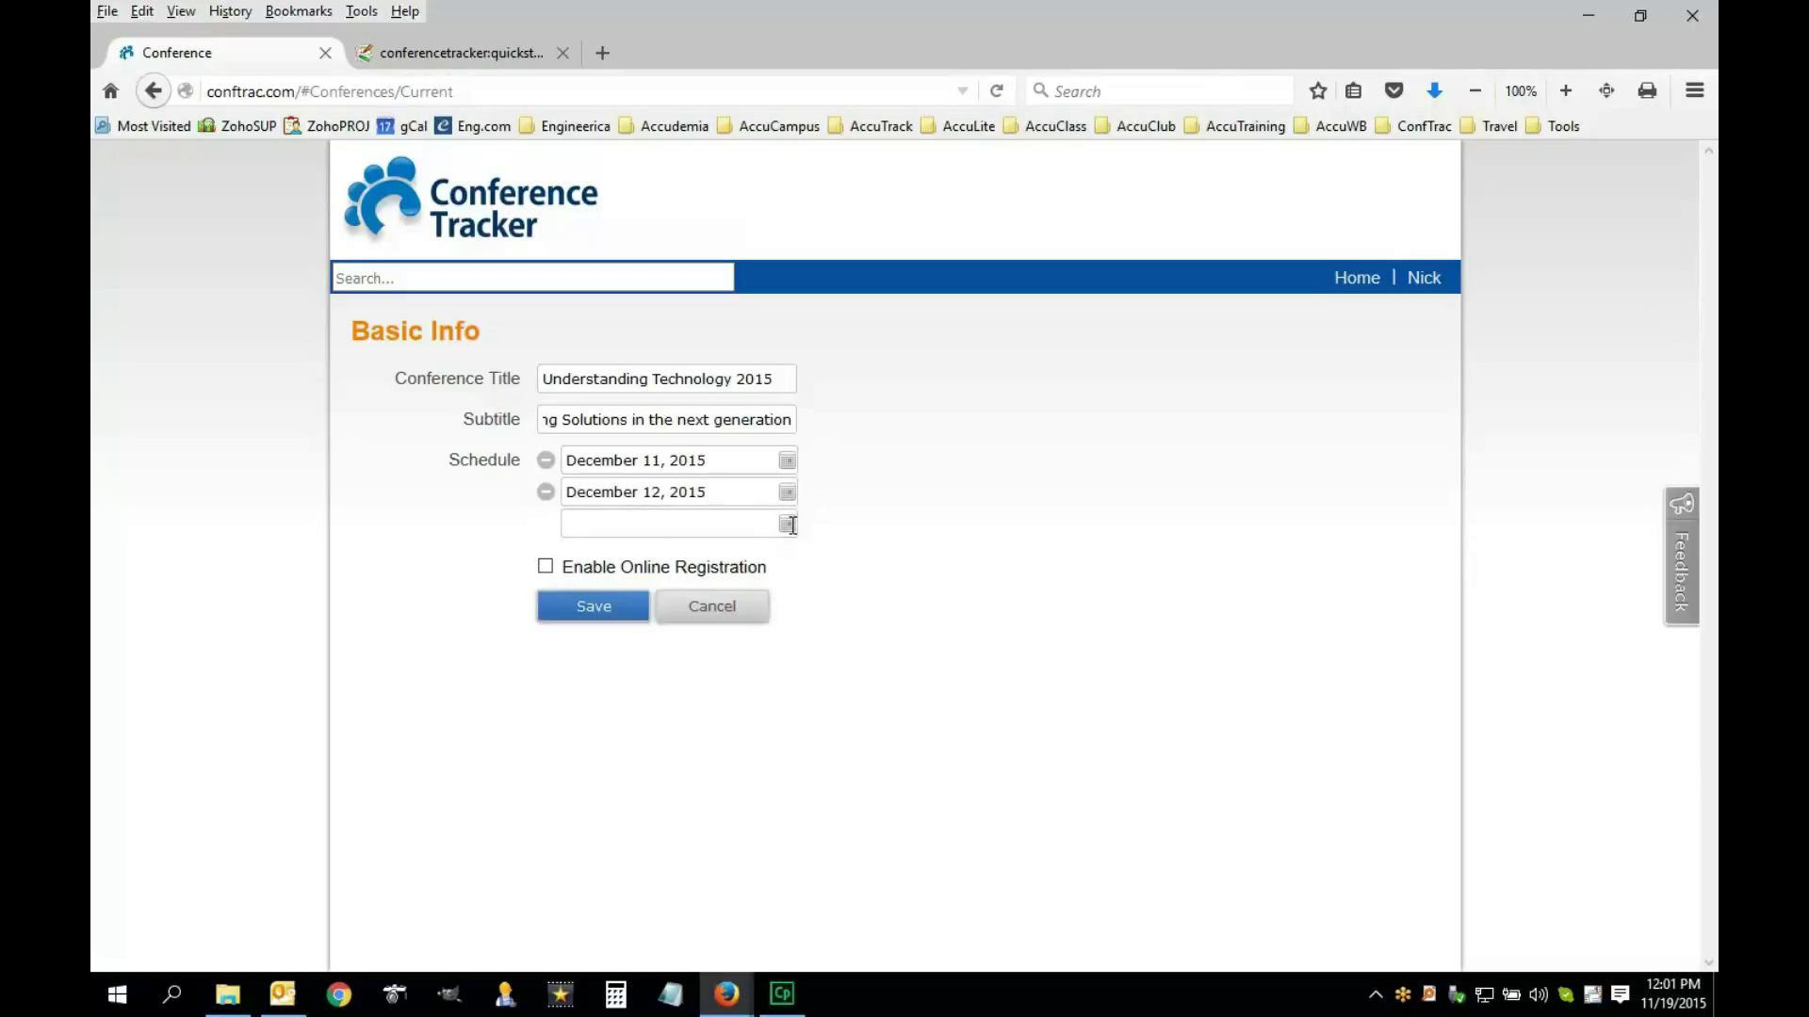
left_click(787, 525)
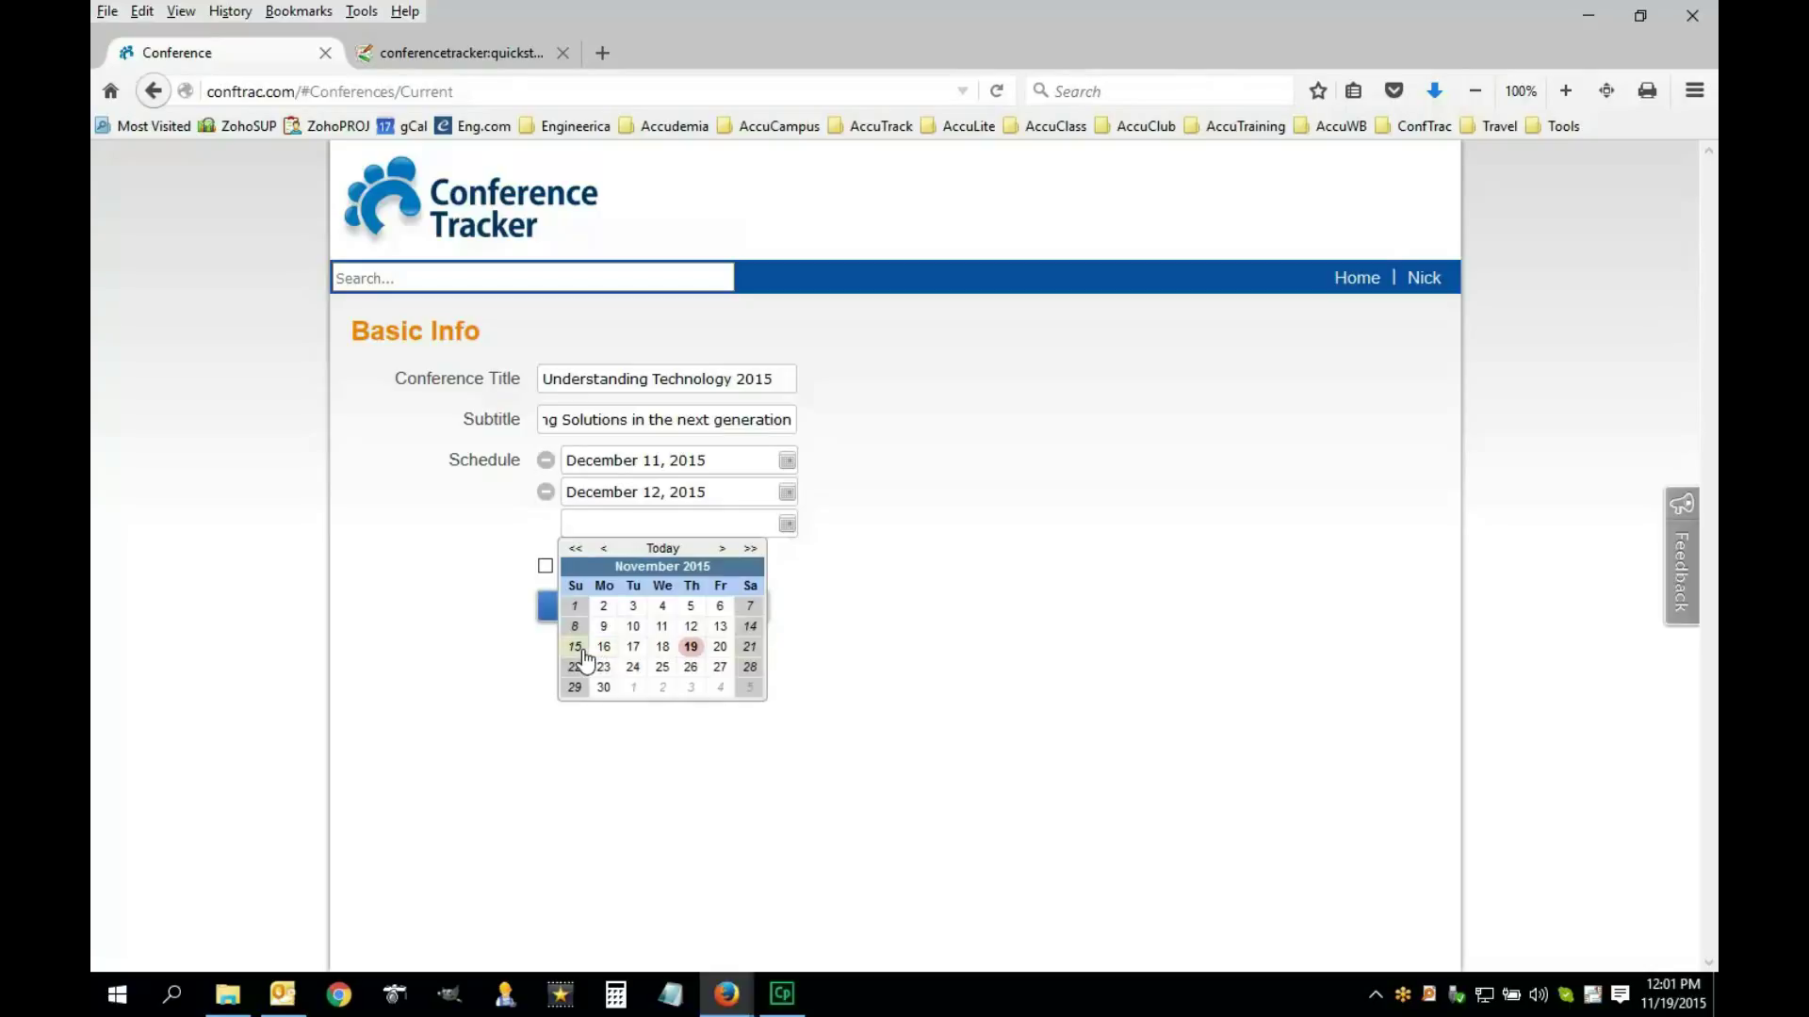
left_click(723, 548)
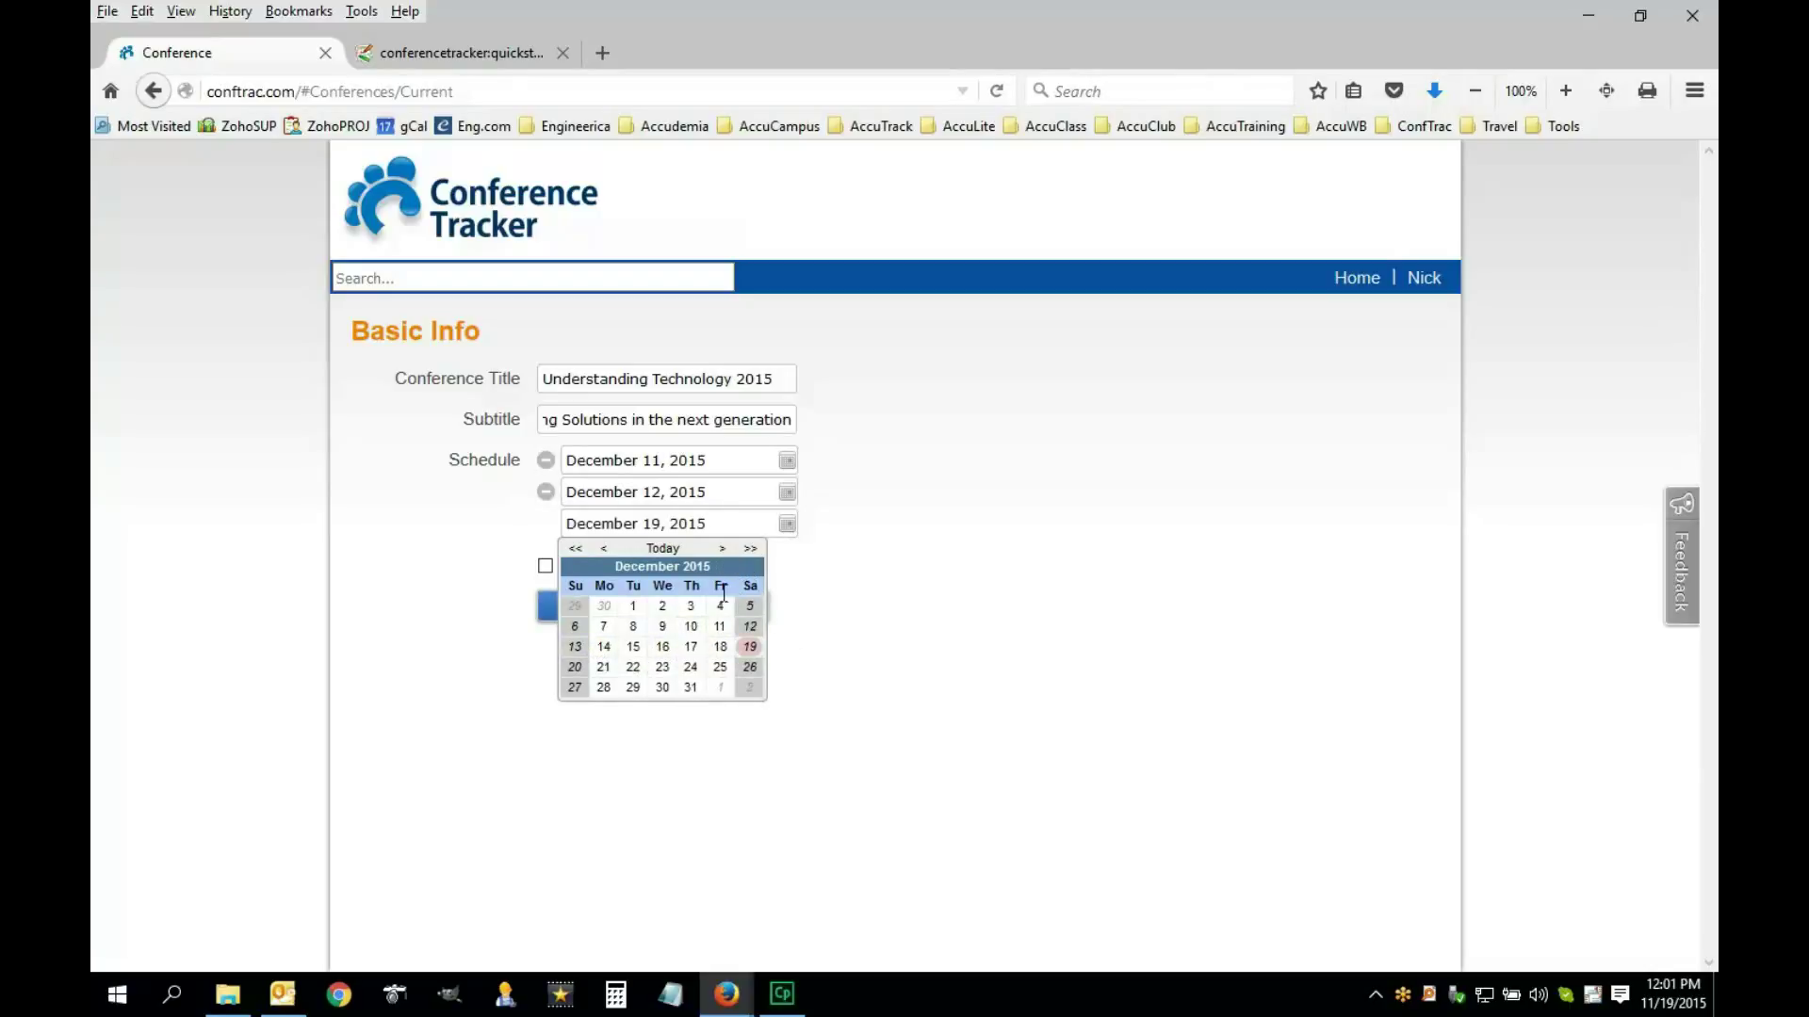
left_click(574, 648)
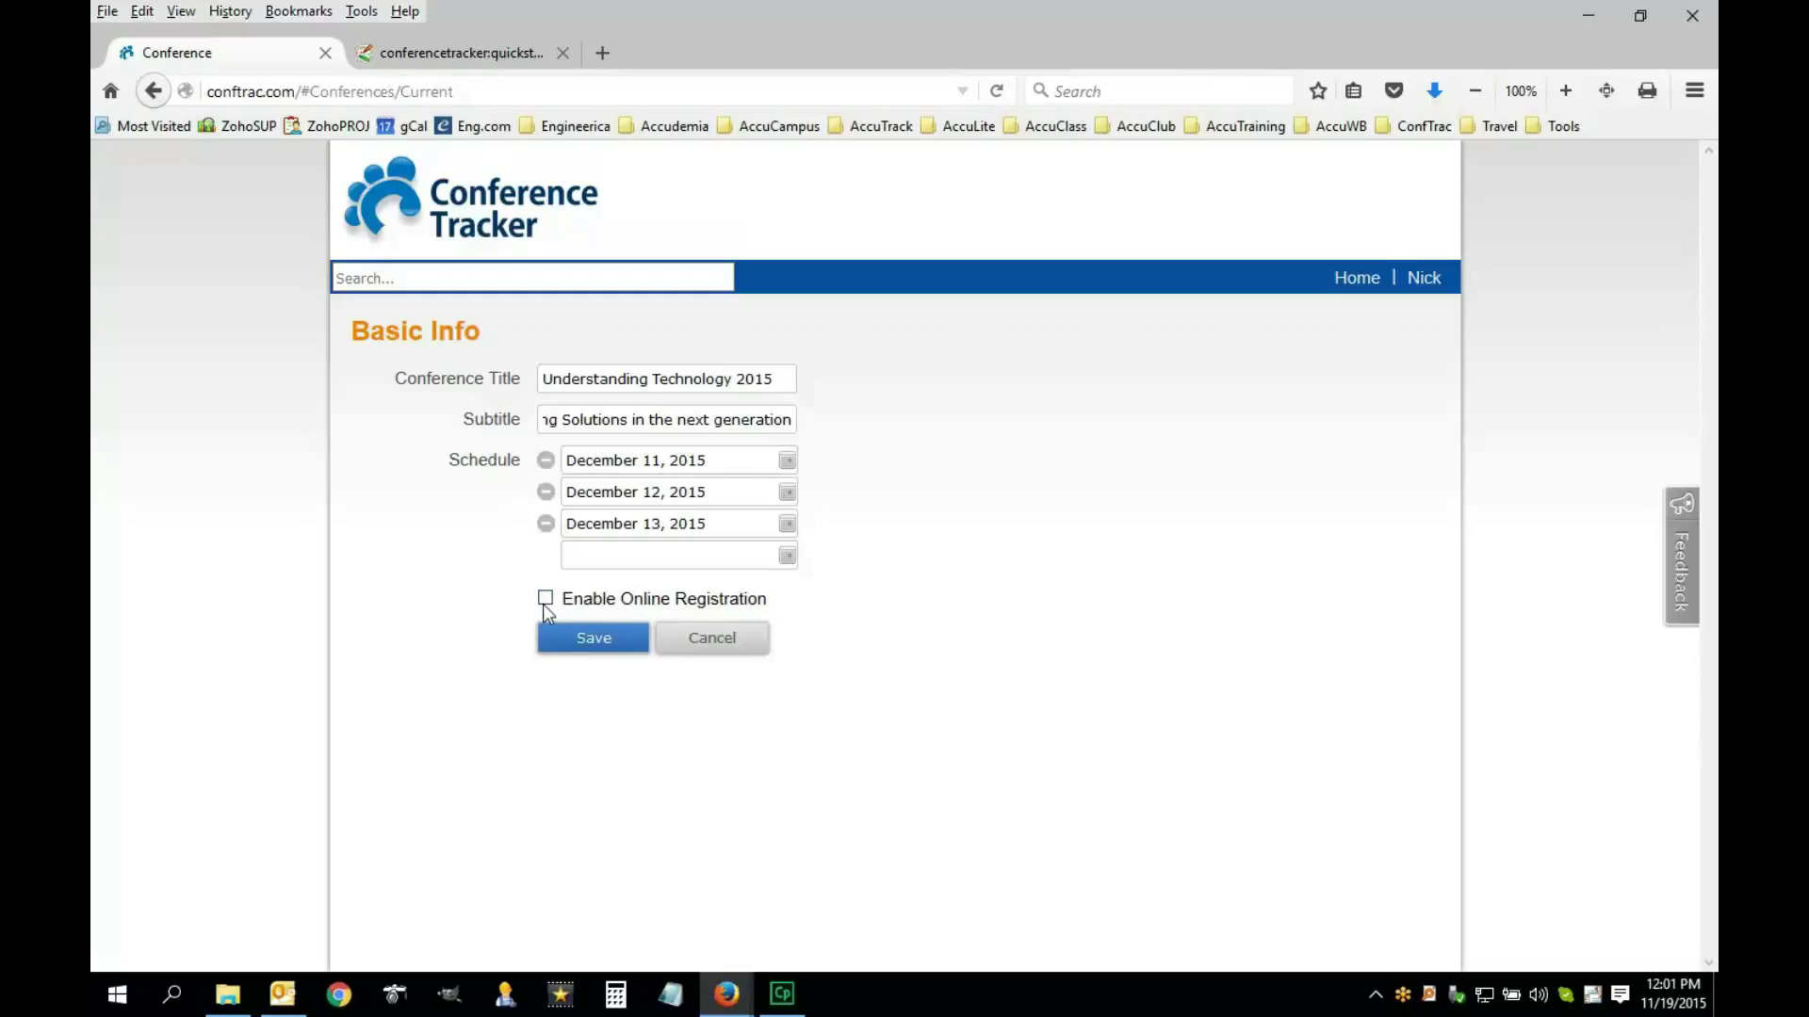
left_click(584, 643)
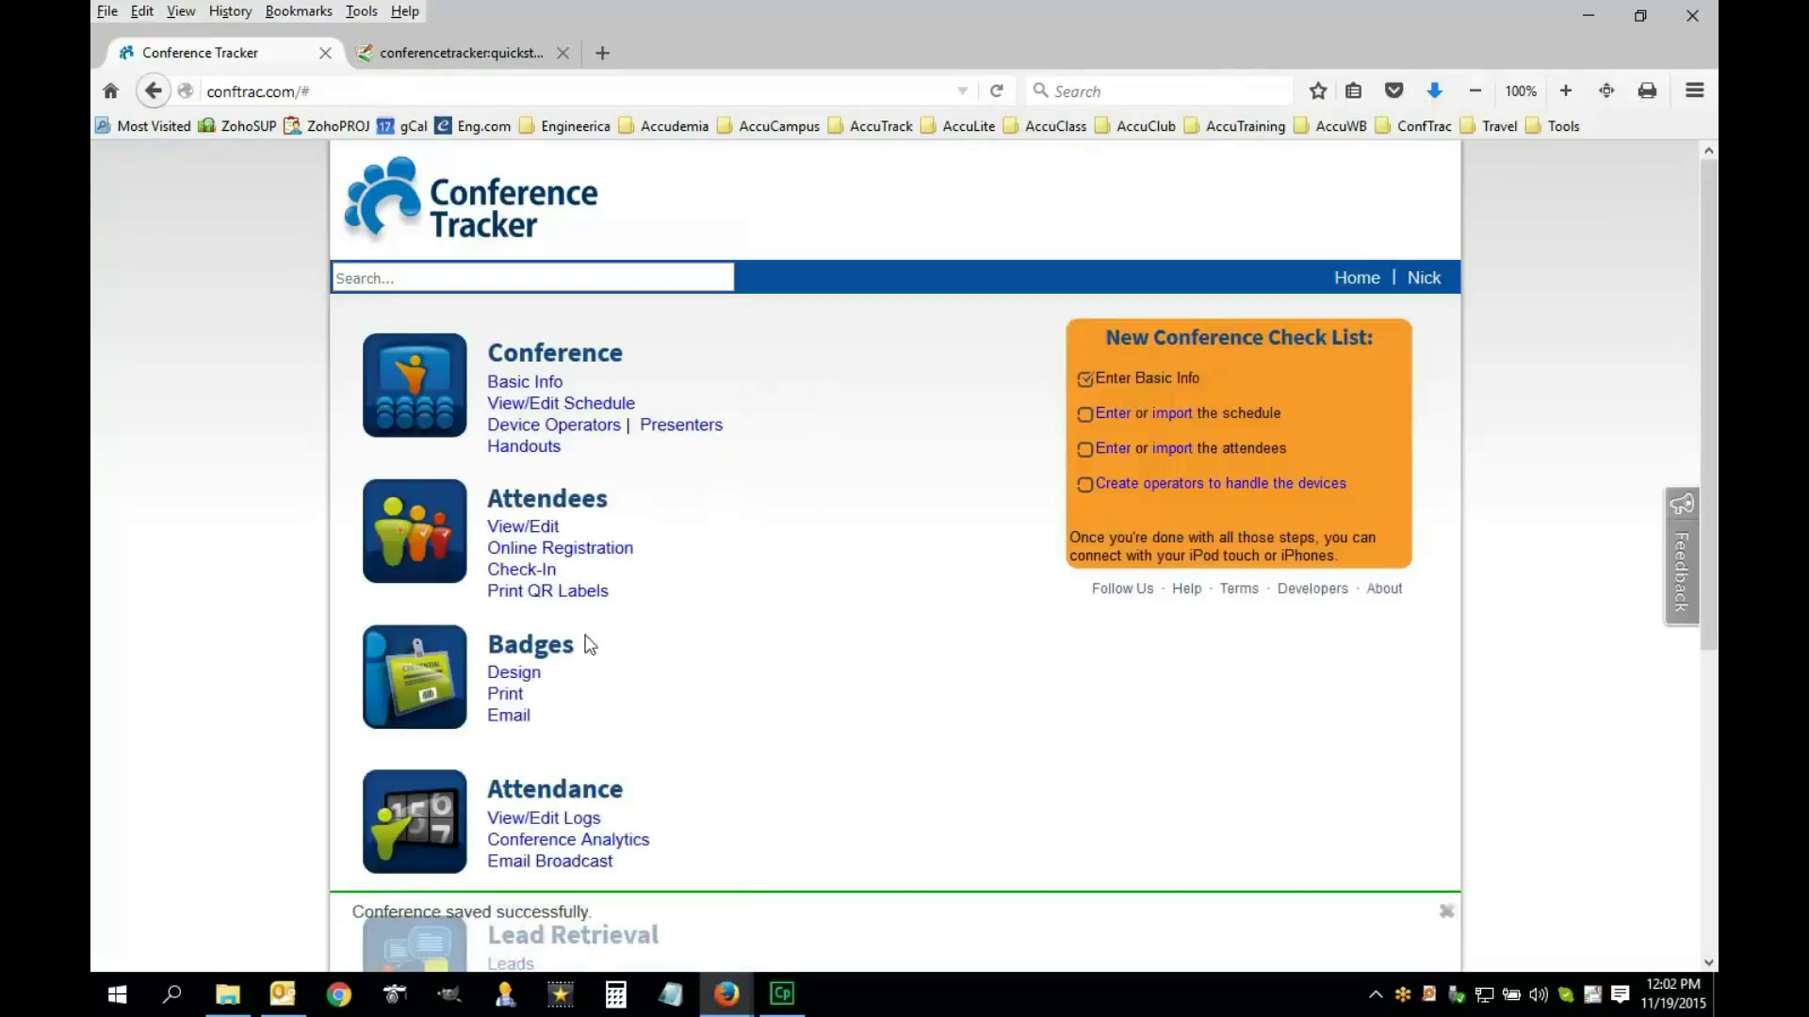
Upload BigENGlogo.png from Pictures > Engineerica as the conference logo and save Basic Info
left_click(537, 384)
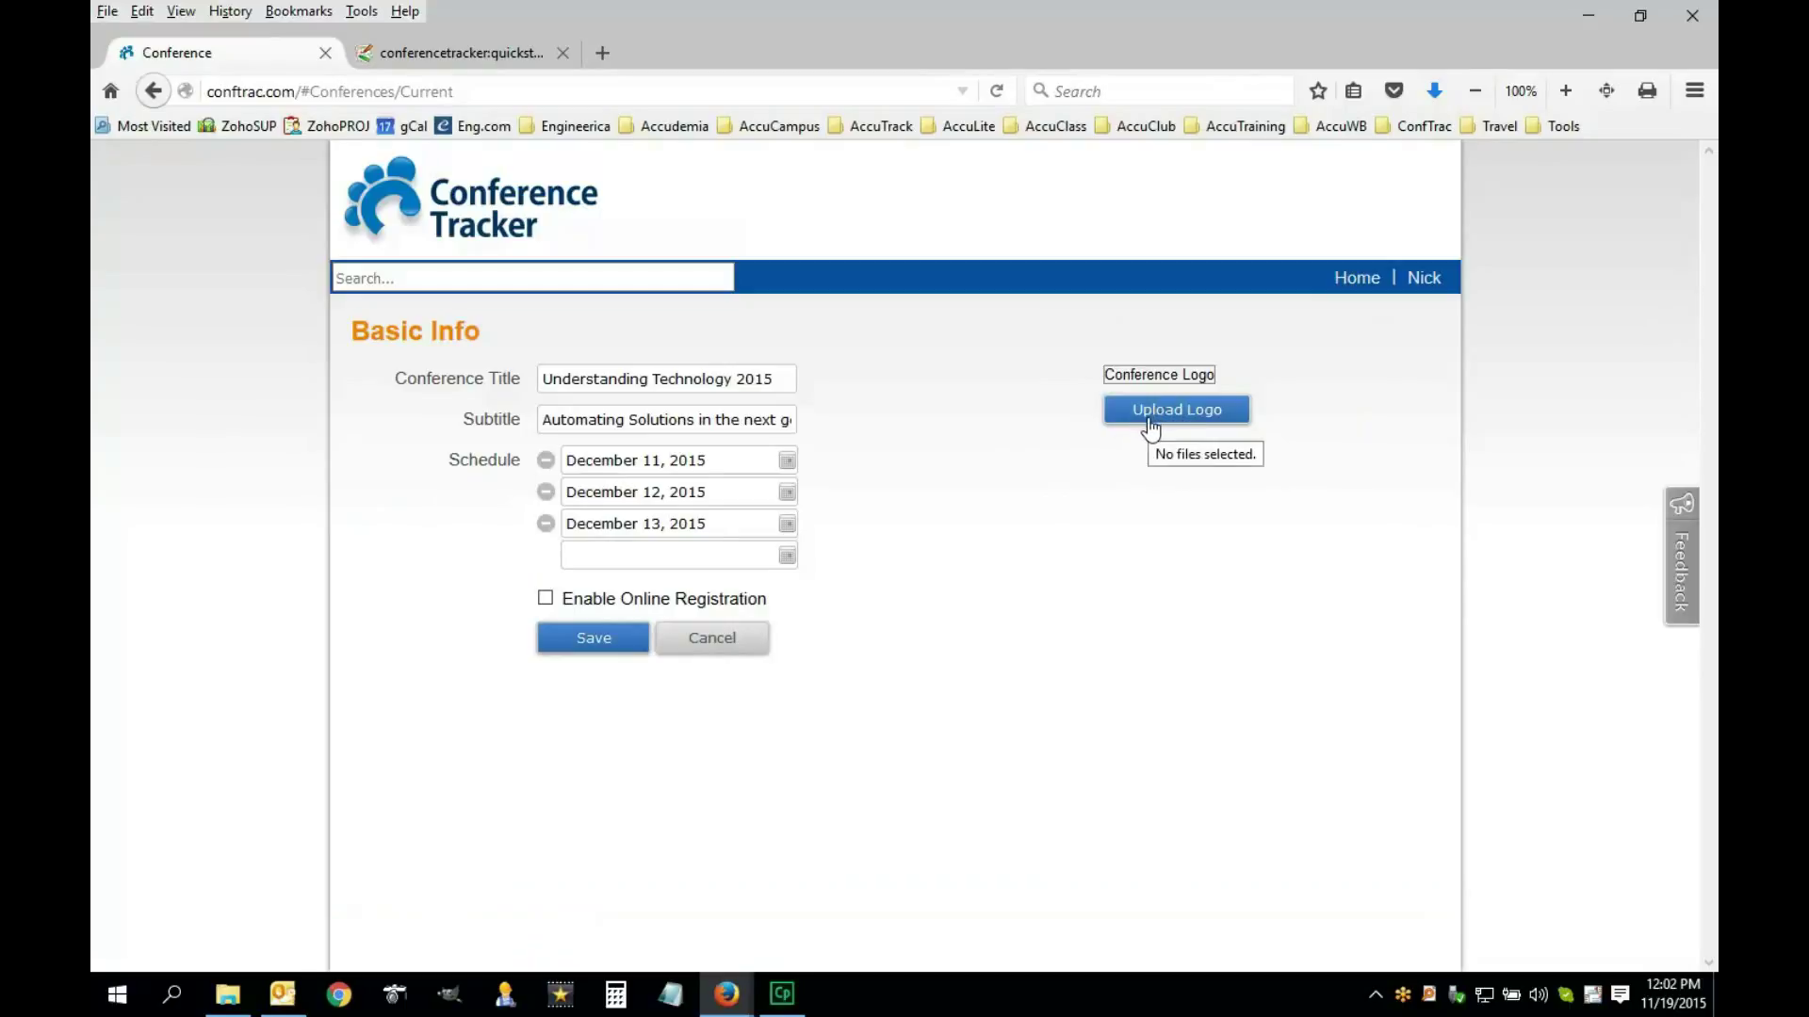
left_click(1148, 411)
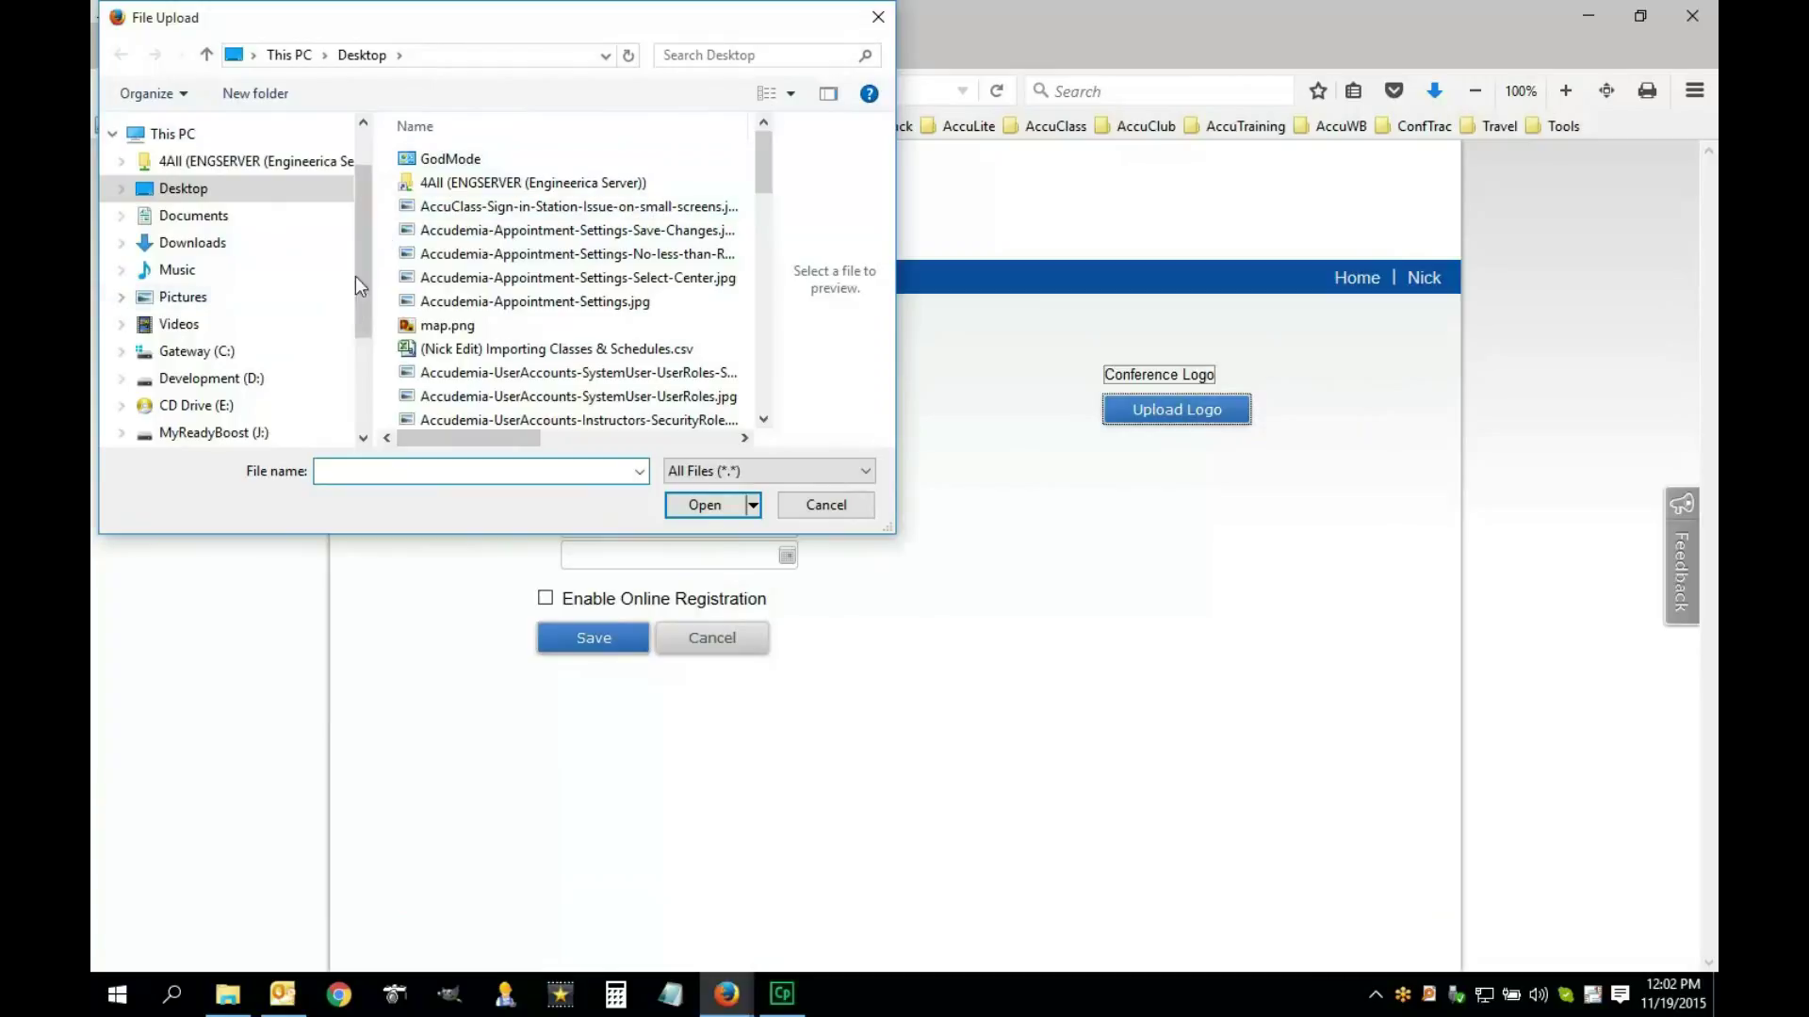
left_click(195, 295)
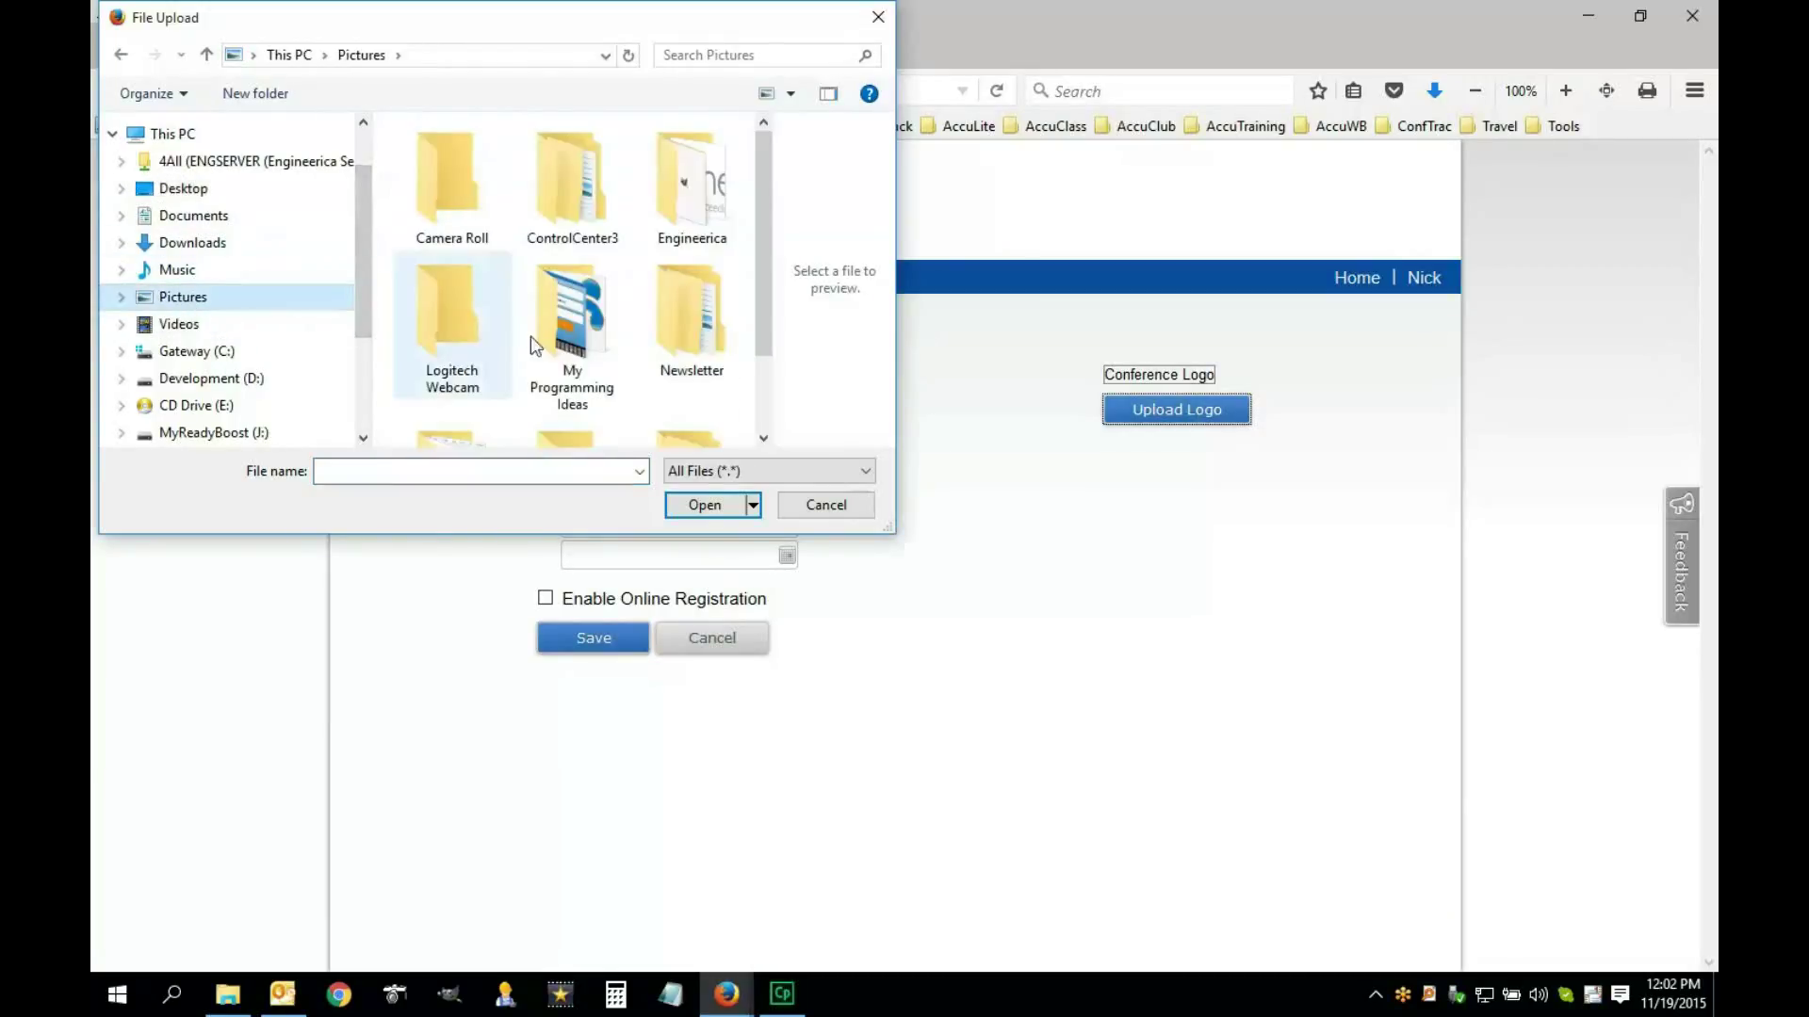
left_click_drag(763, 309, 744, 443)
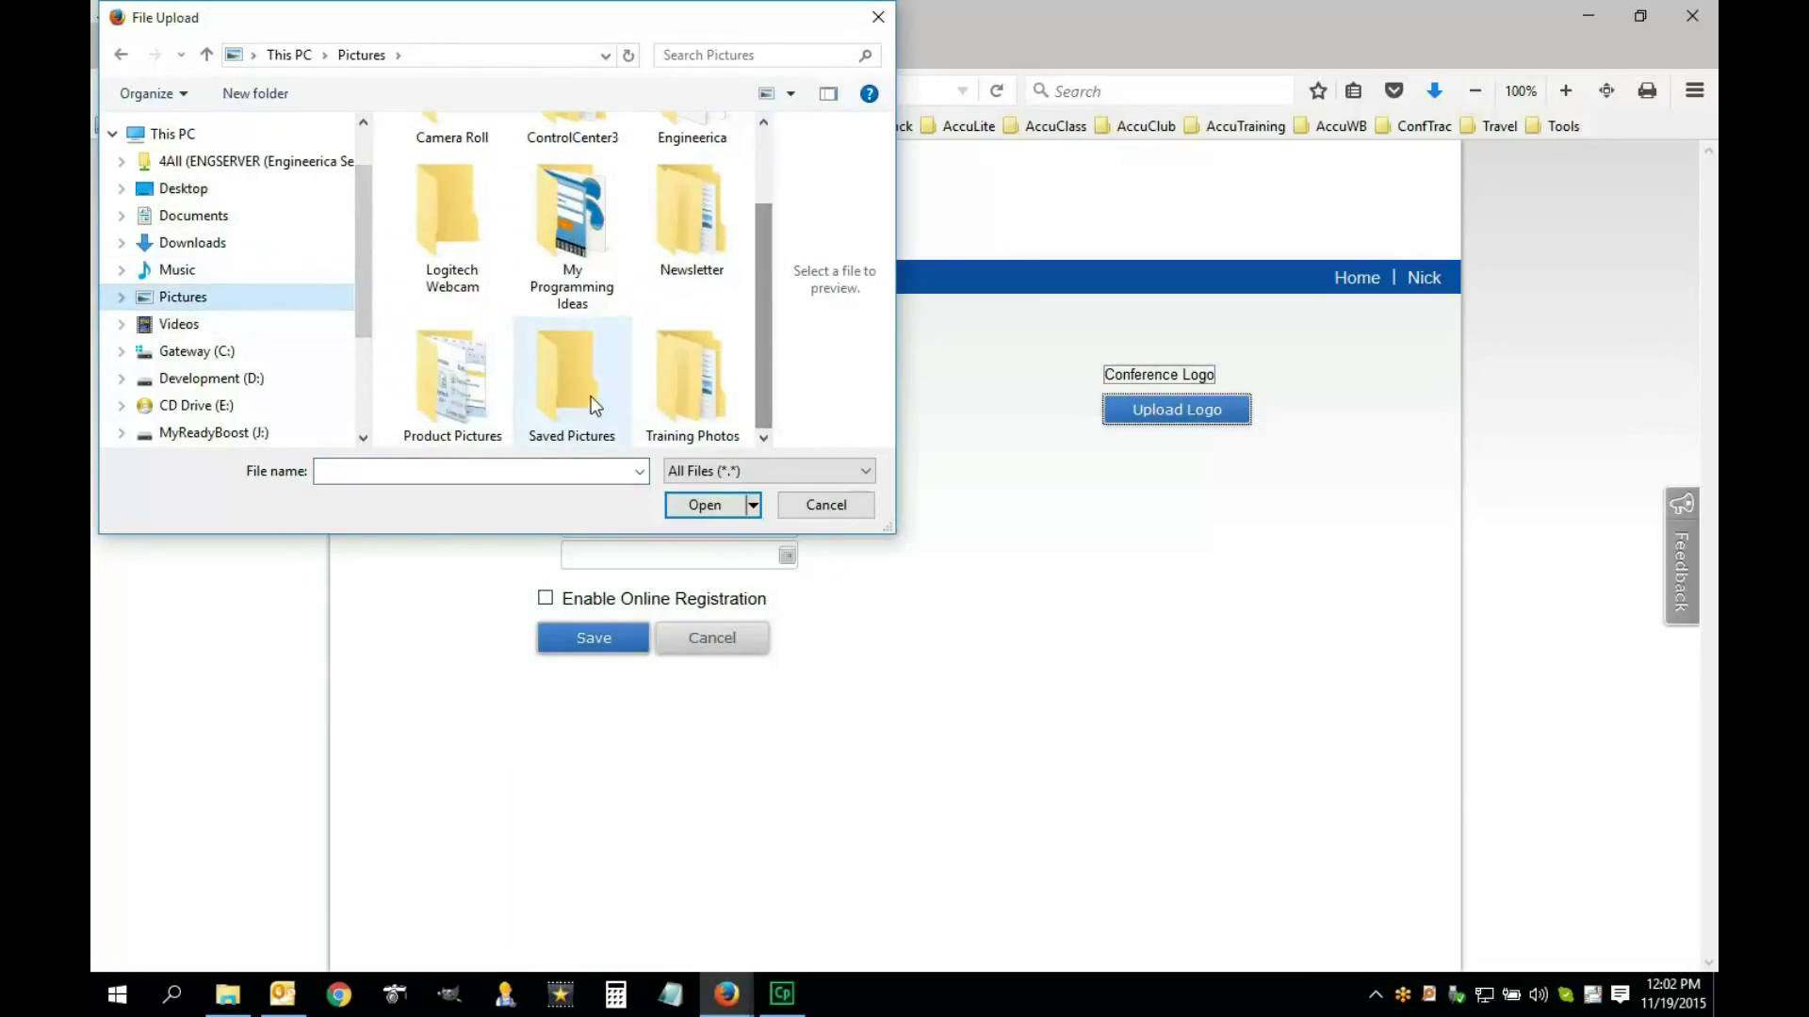
scroll(535, 318, "up", 2)
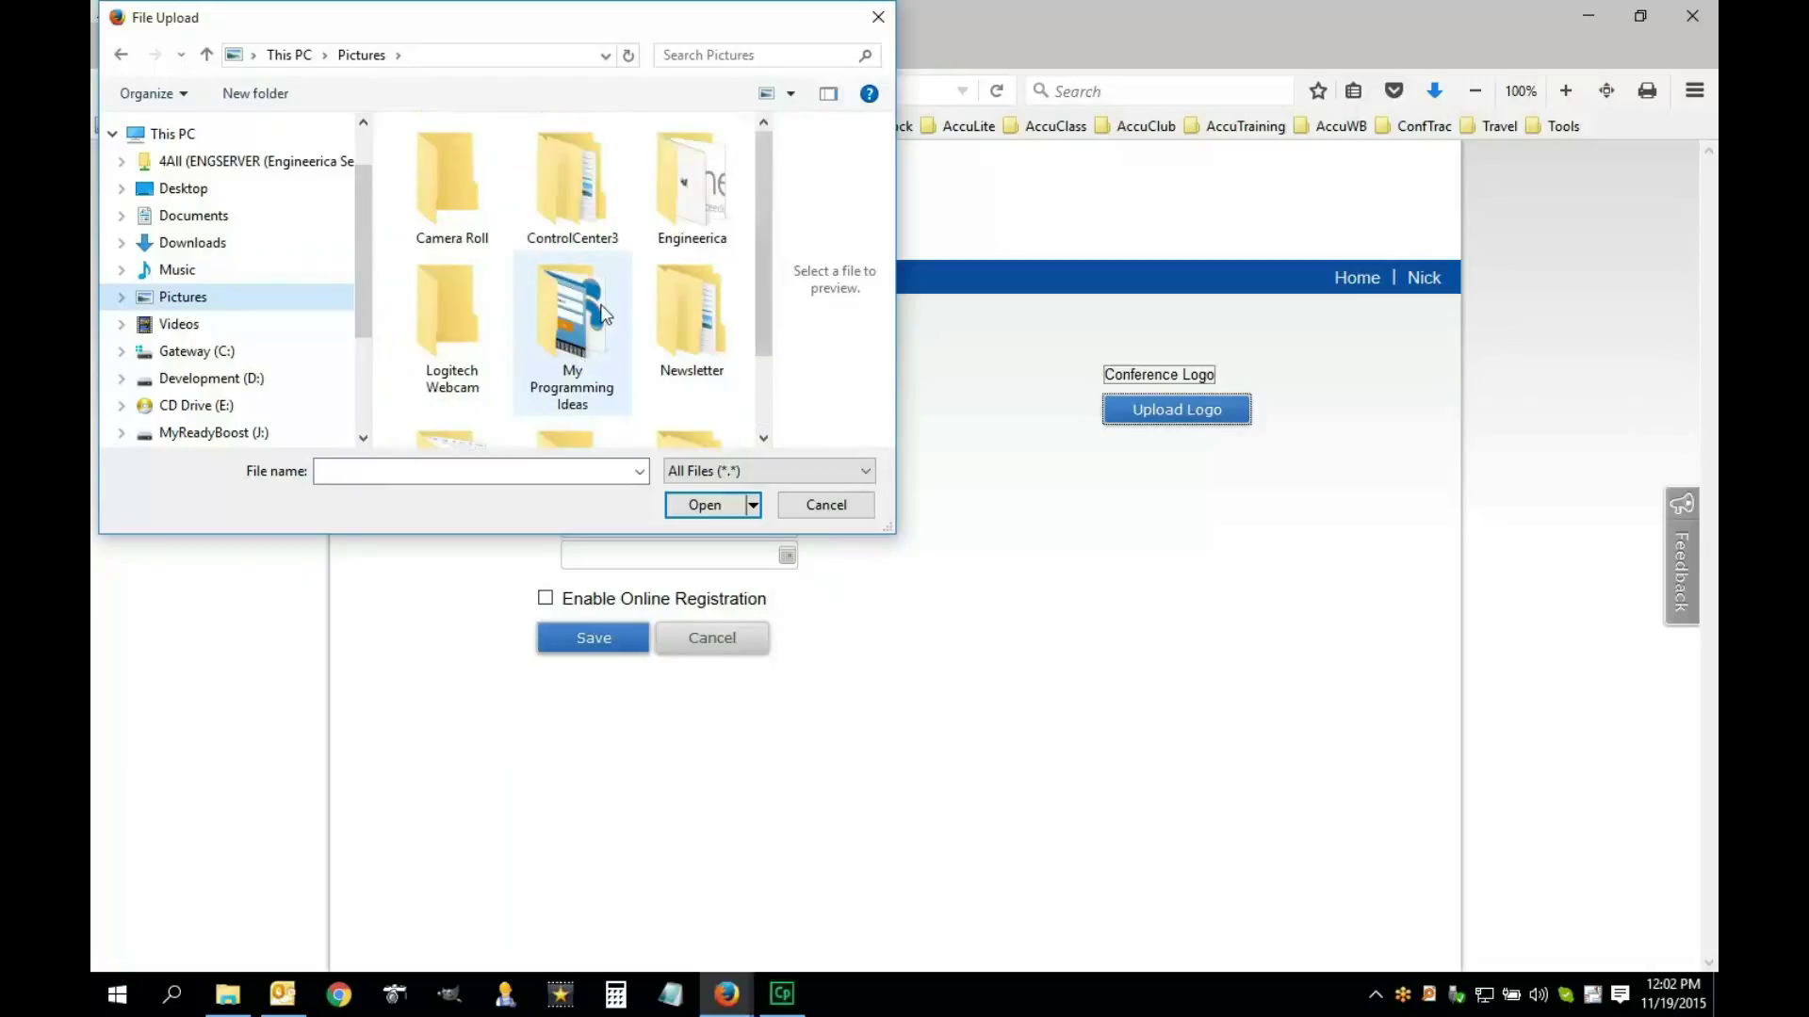
double_click(693, 213)
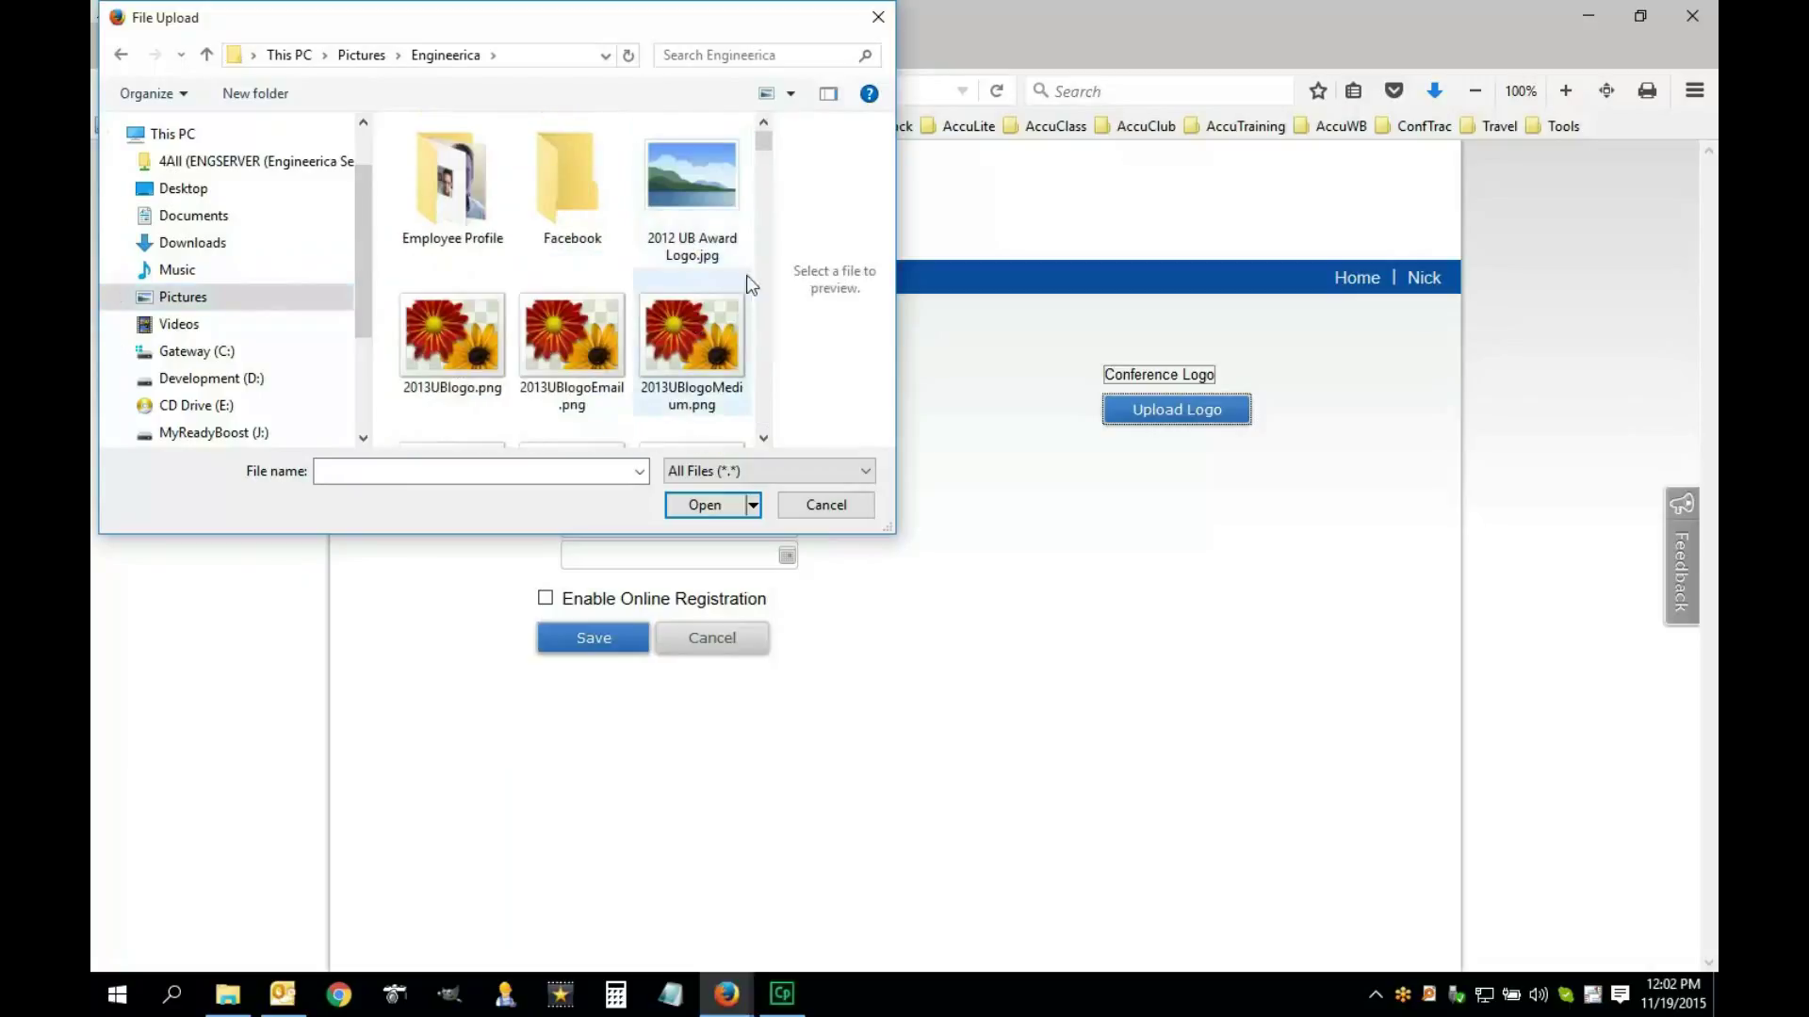
scroll(761, 435, "down", 2)
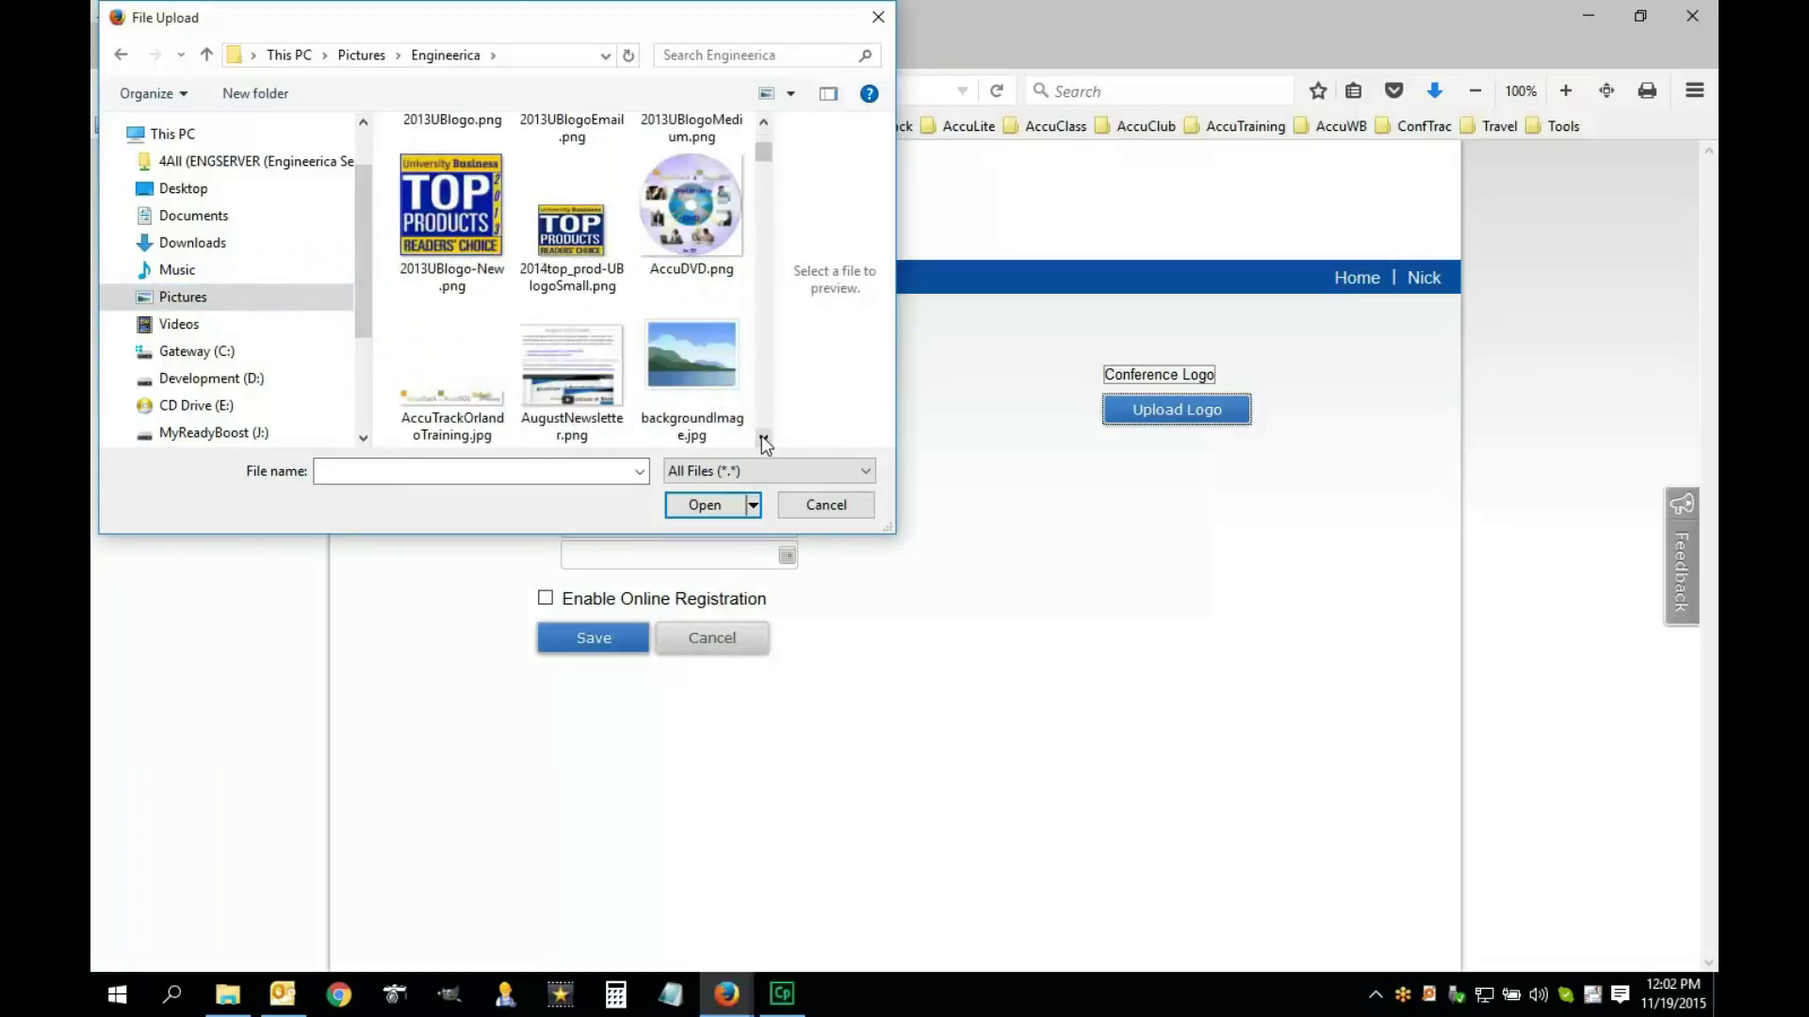
scroll(761, 435, "down", 1)
scroll(762, 437, "down", 3)
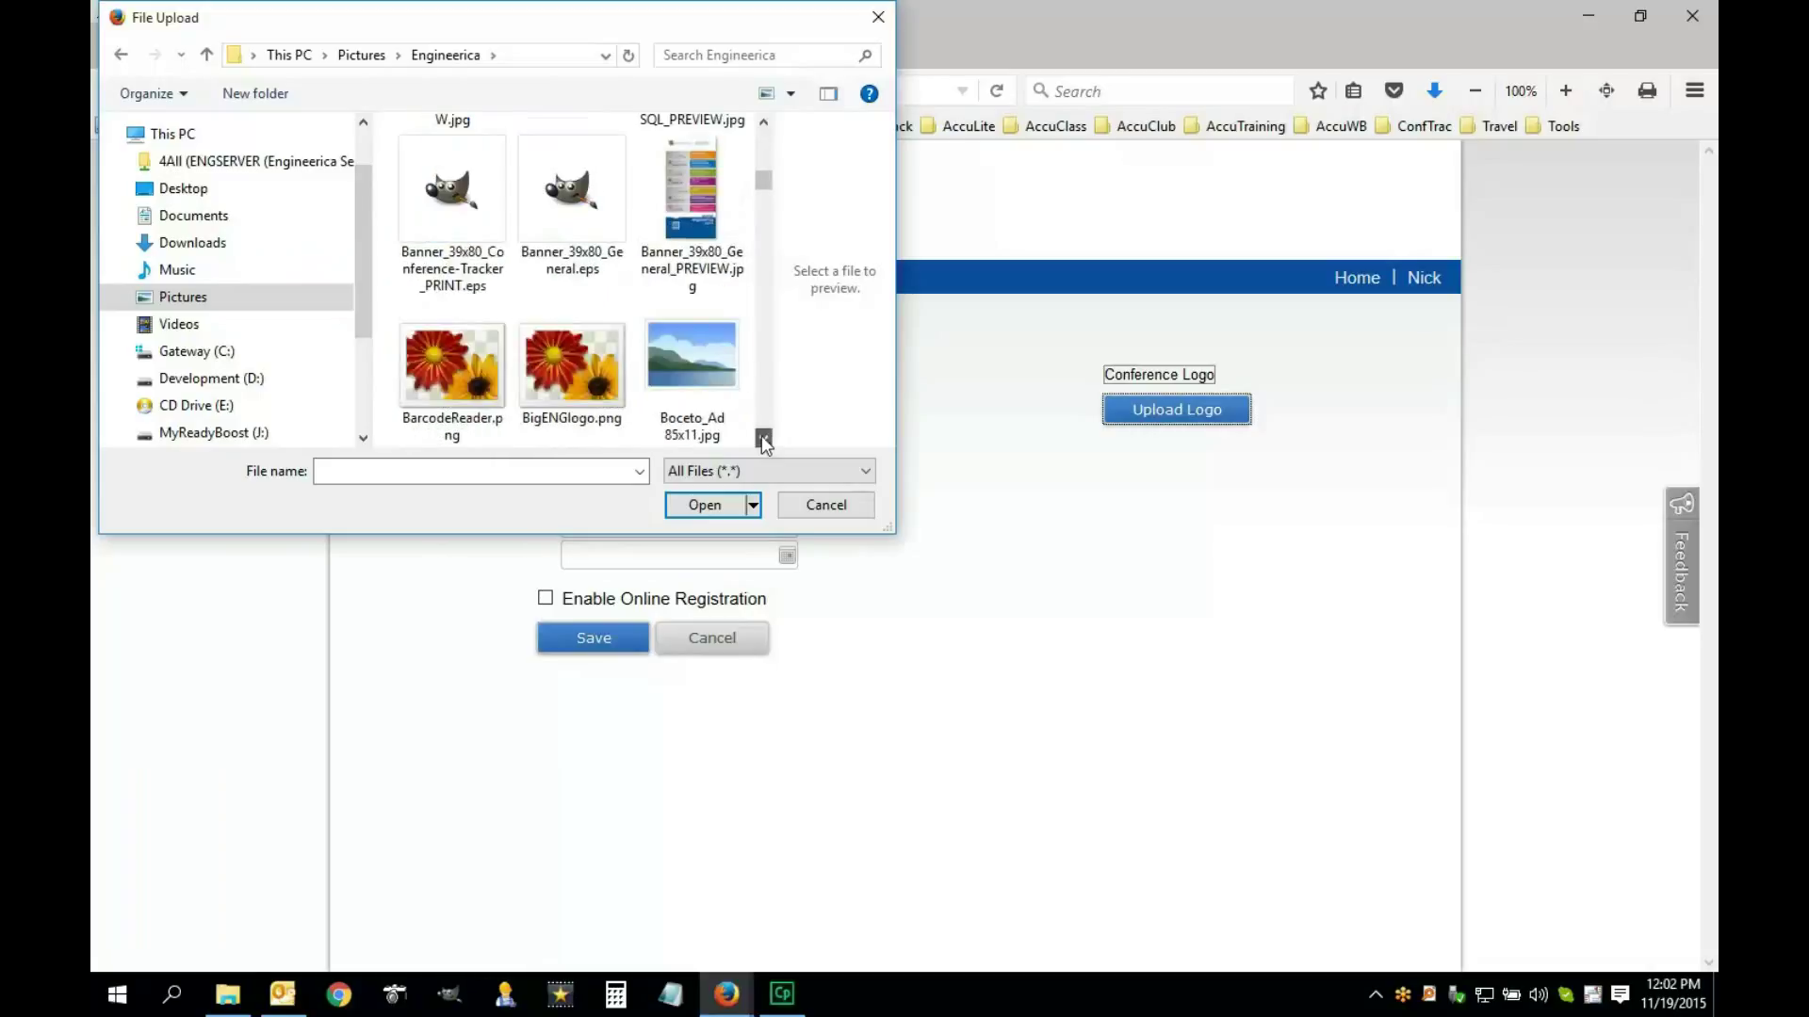
left_click(601, 382)
left_click(705, 505)
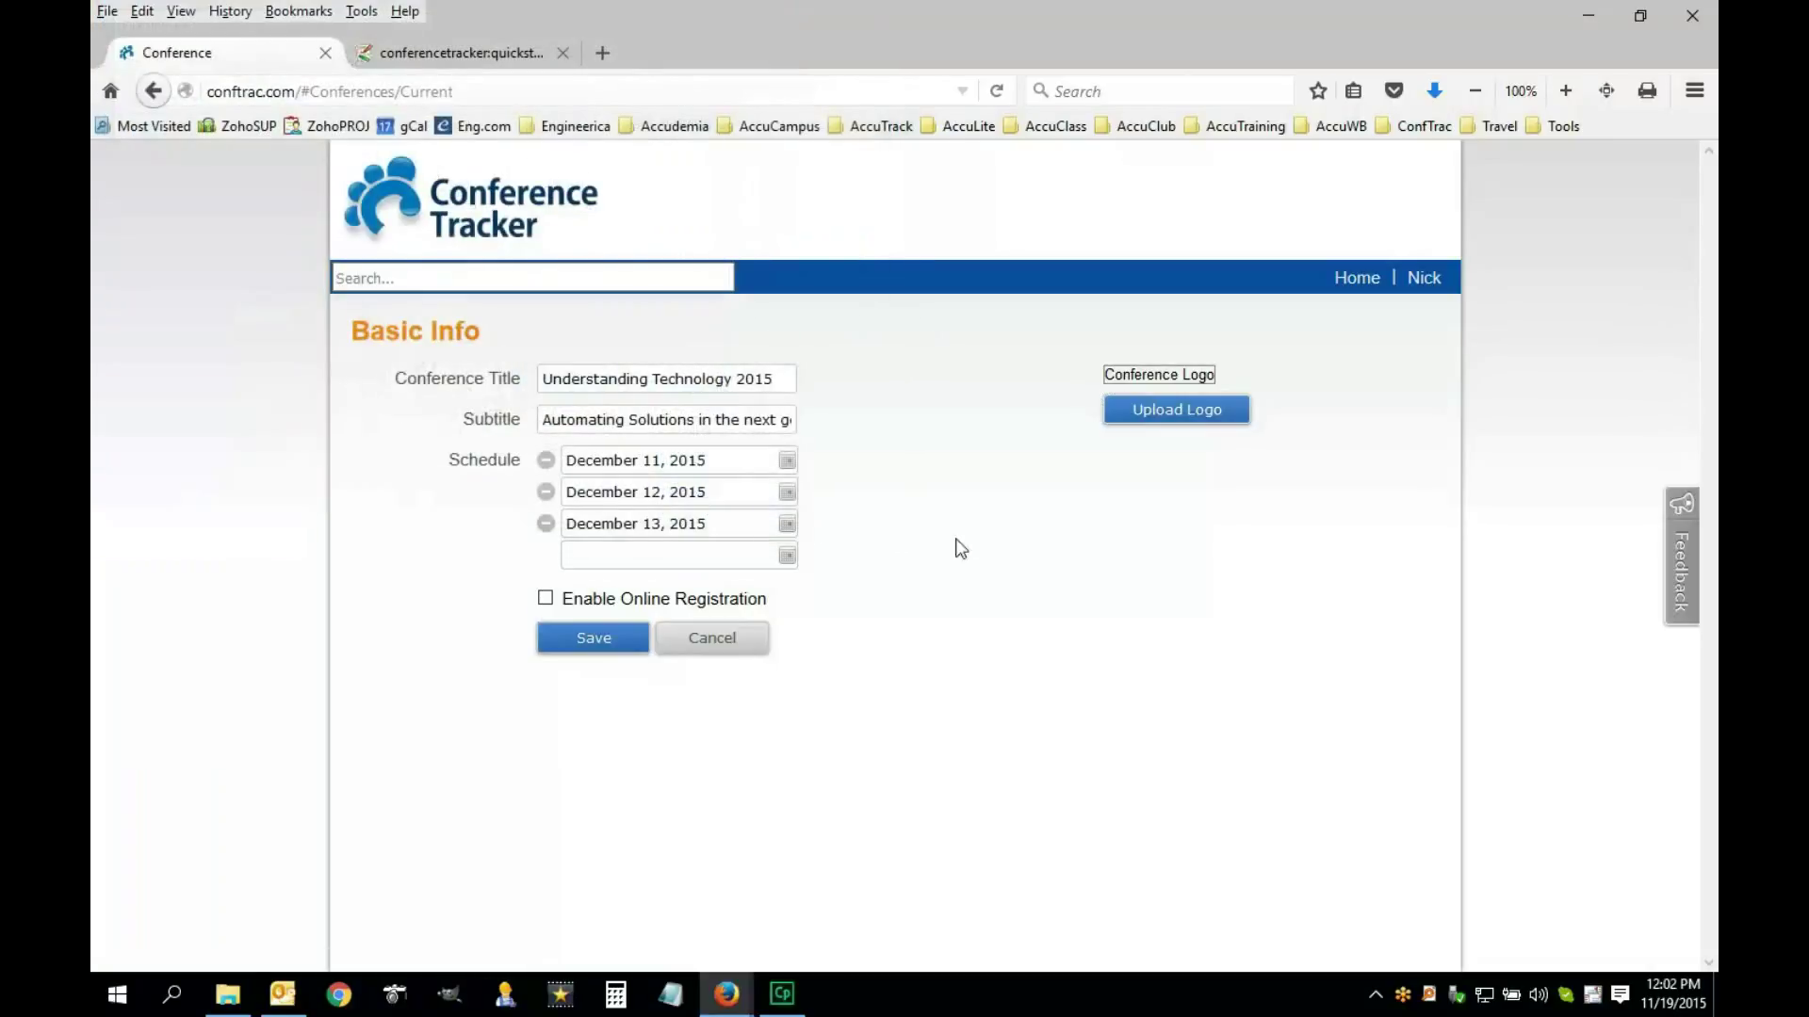
left_click(604, 647)
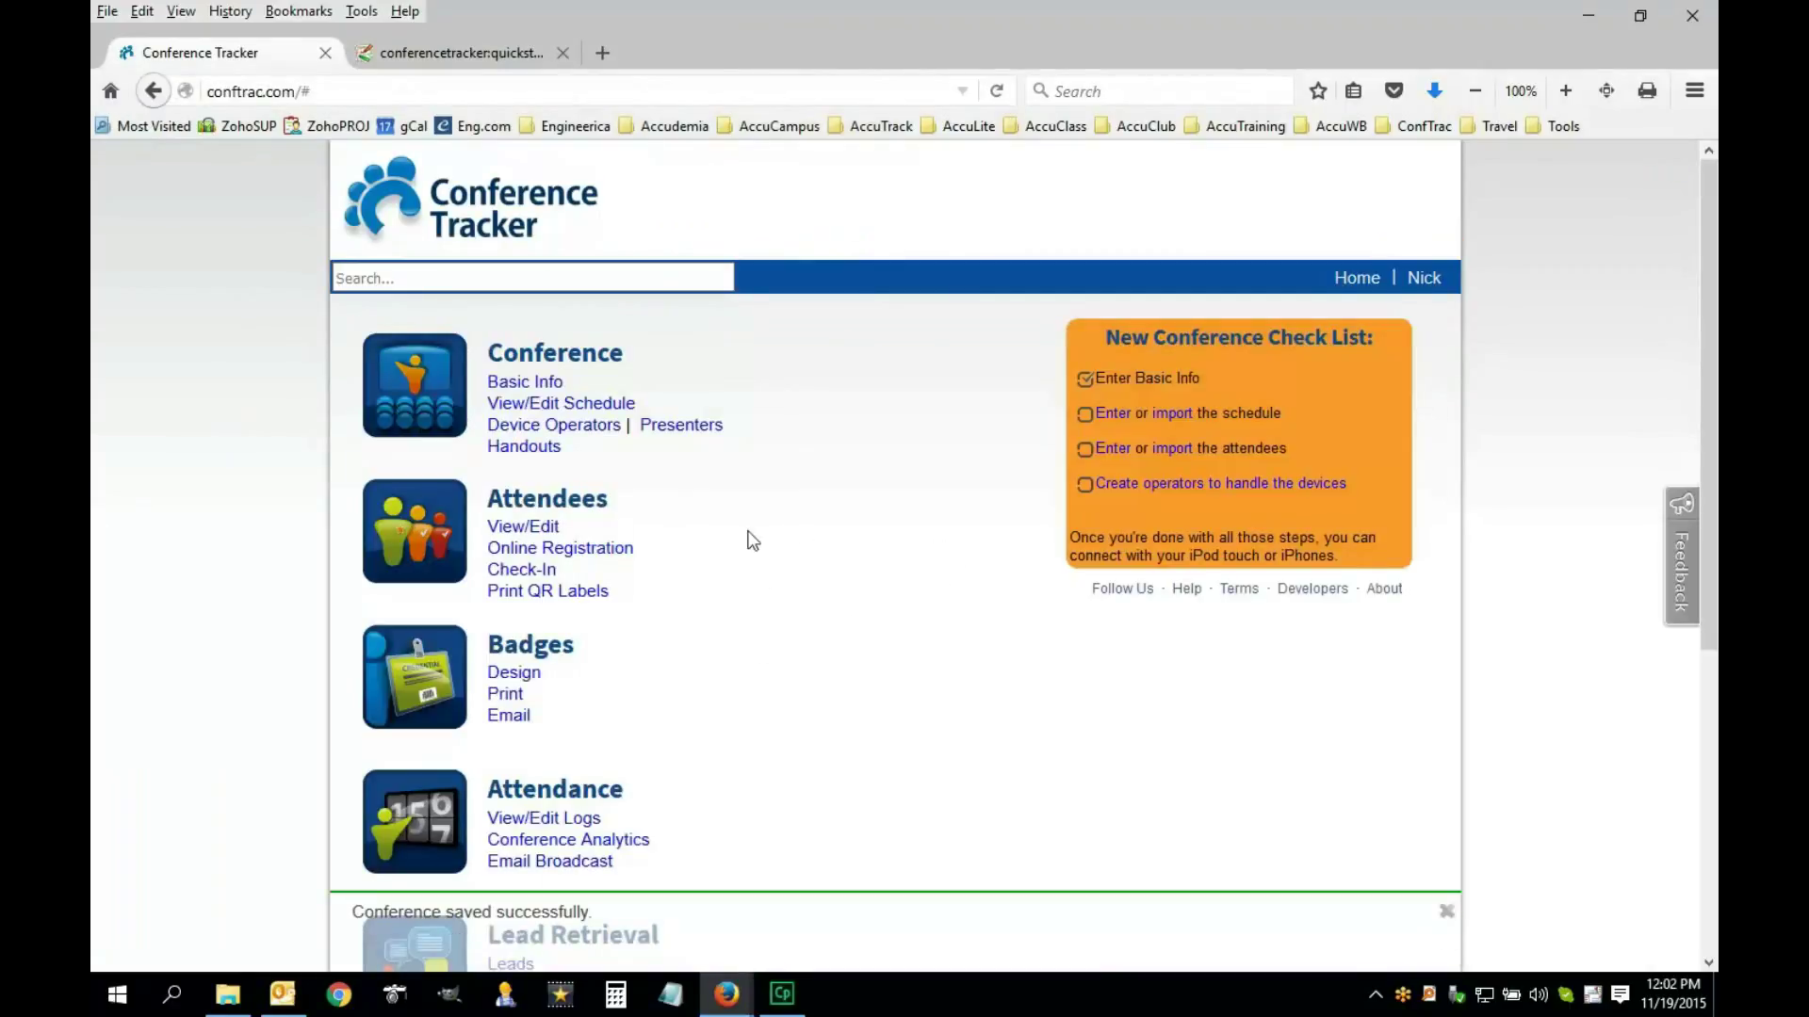
left_click(457, 61)
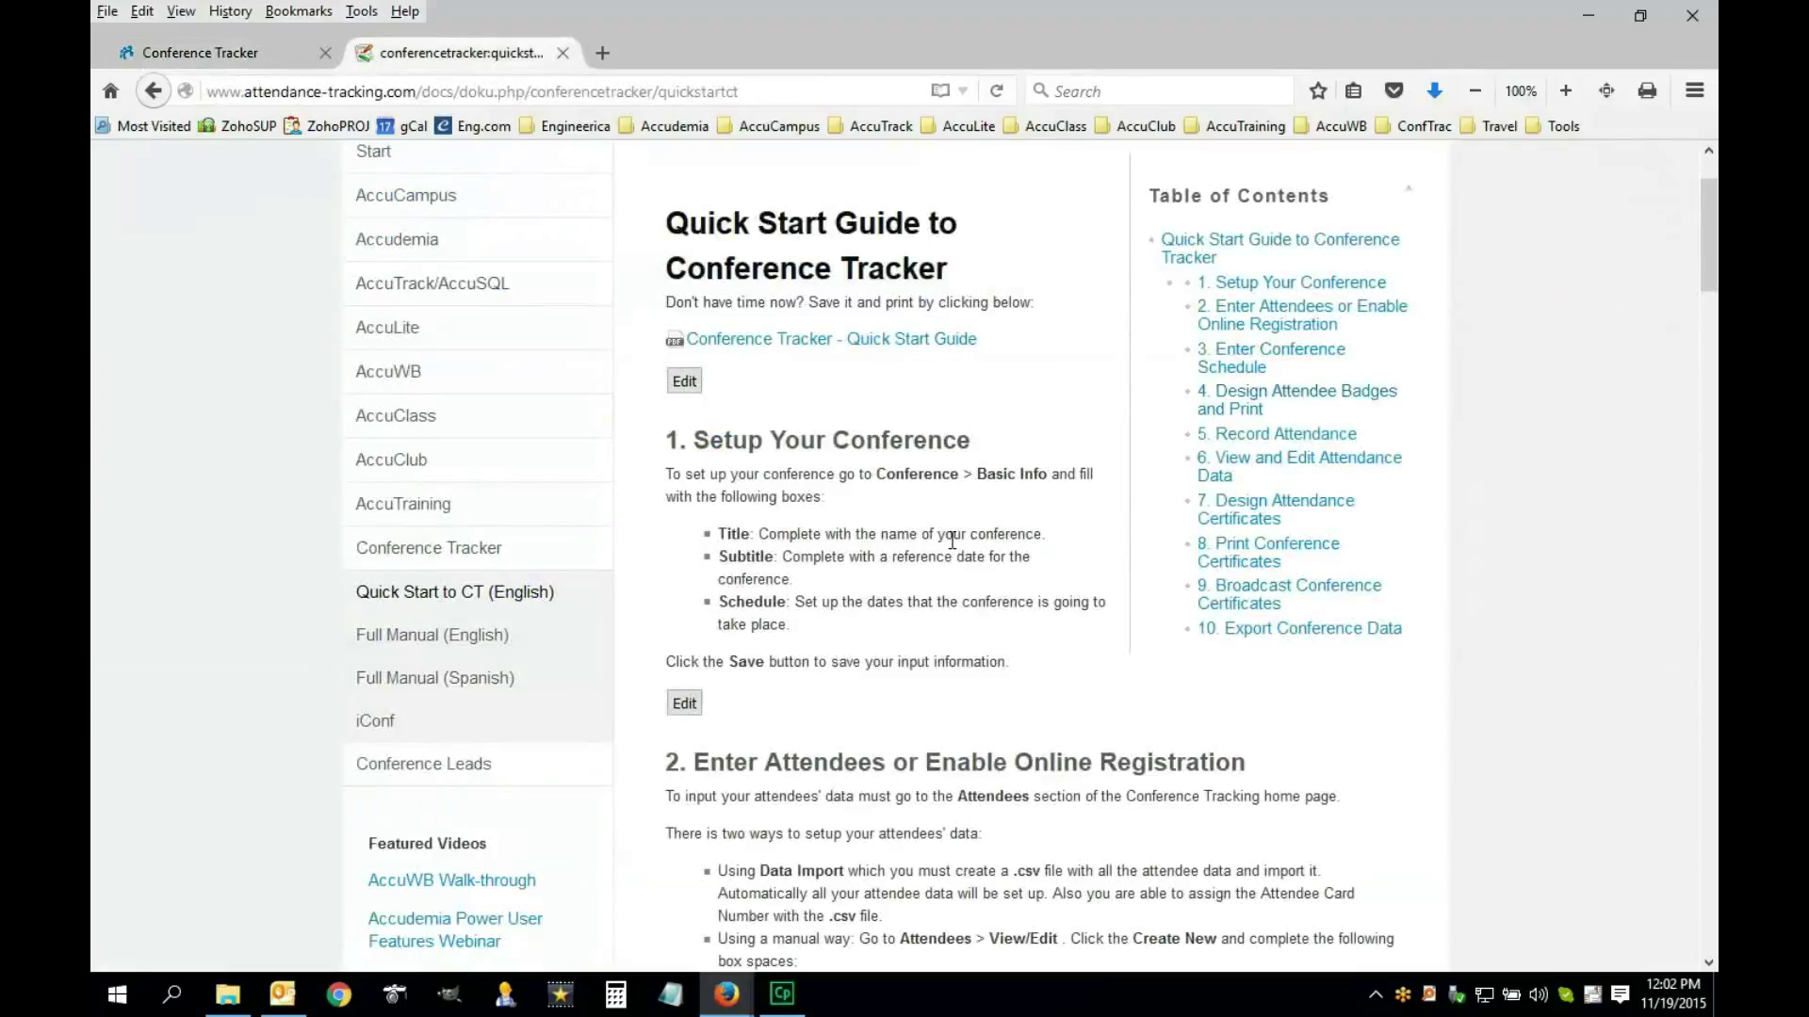
scroll(893, 576, "down", 5)
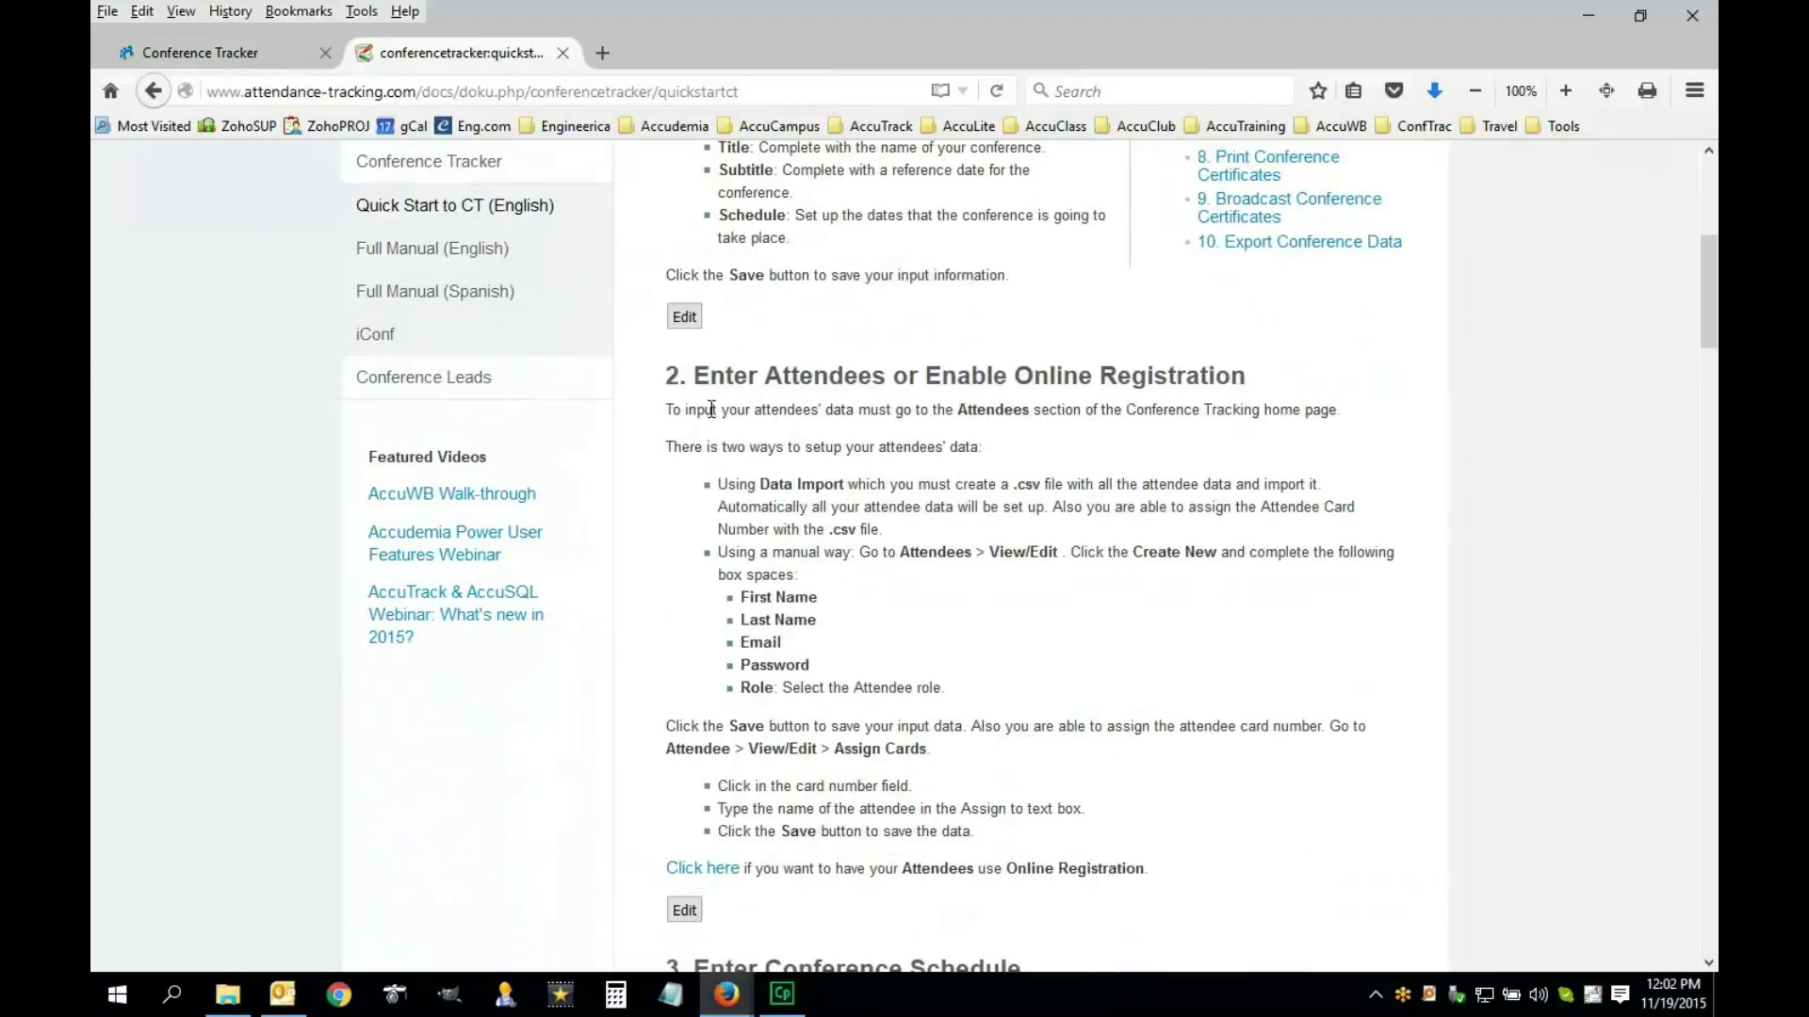
left_click_drag(701, 377, 1248, 380)
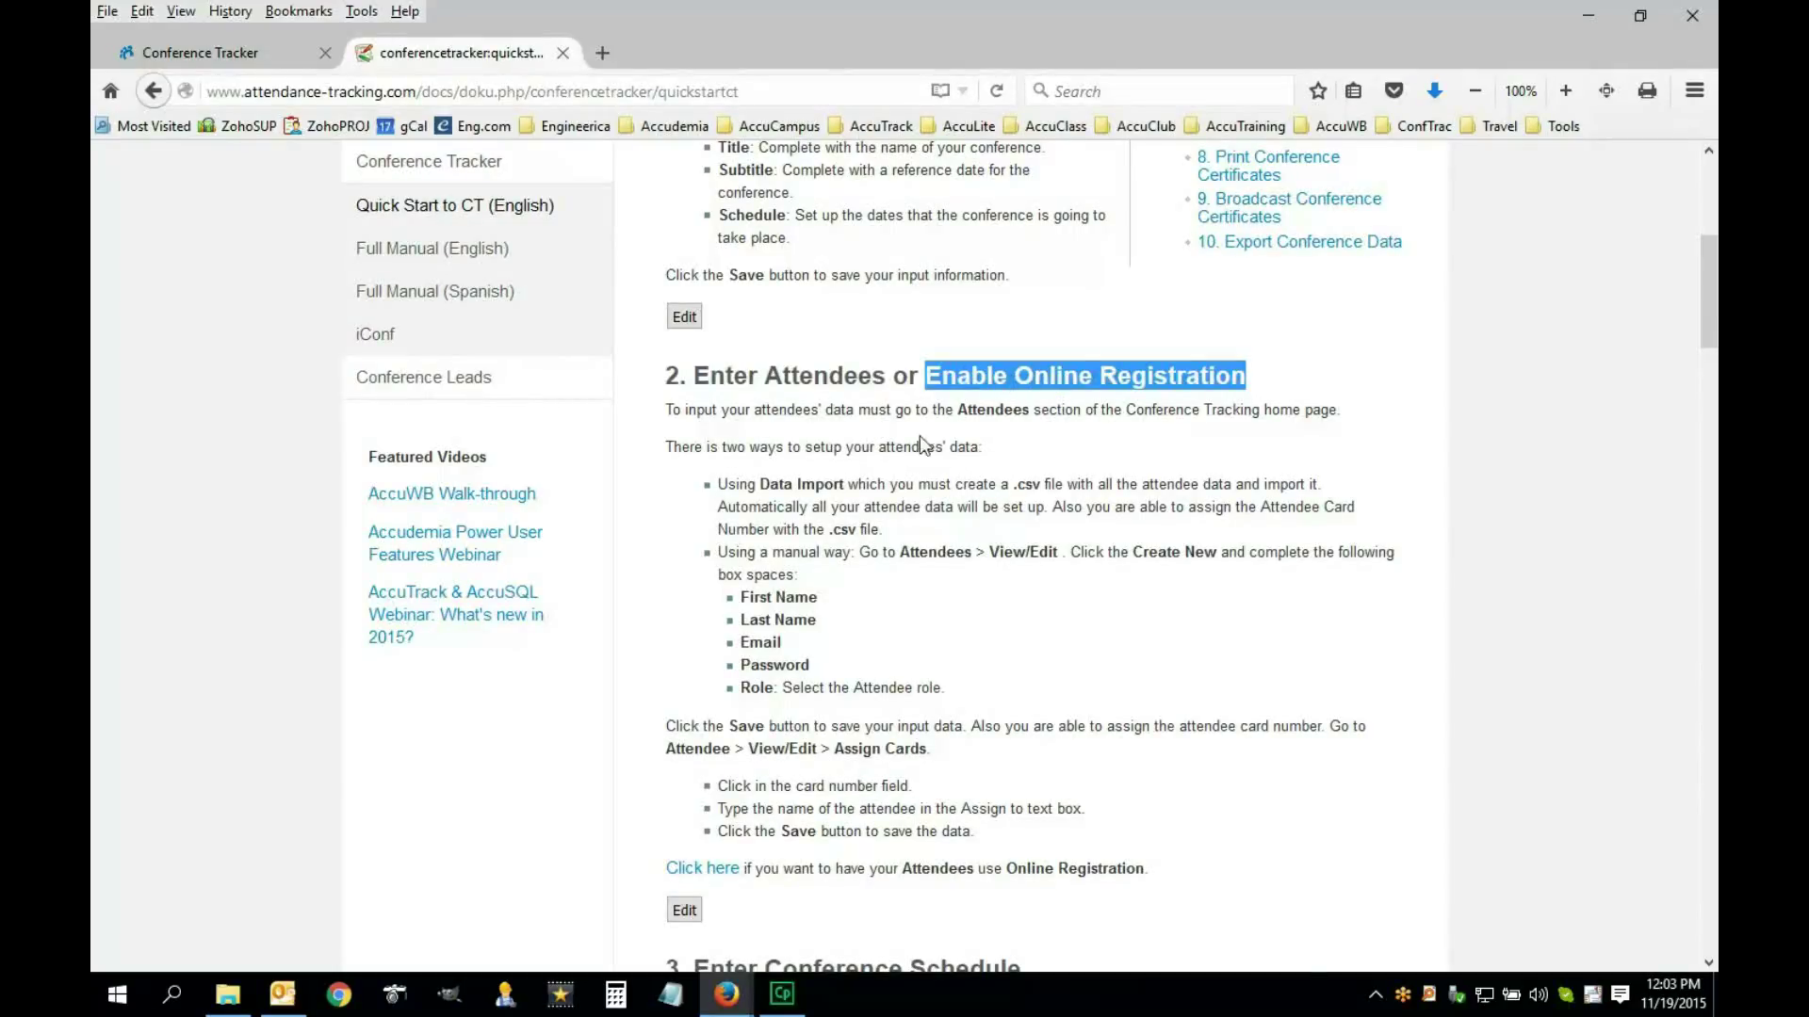
left_click(817, 455)
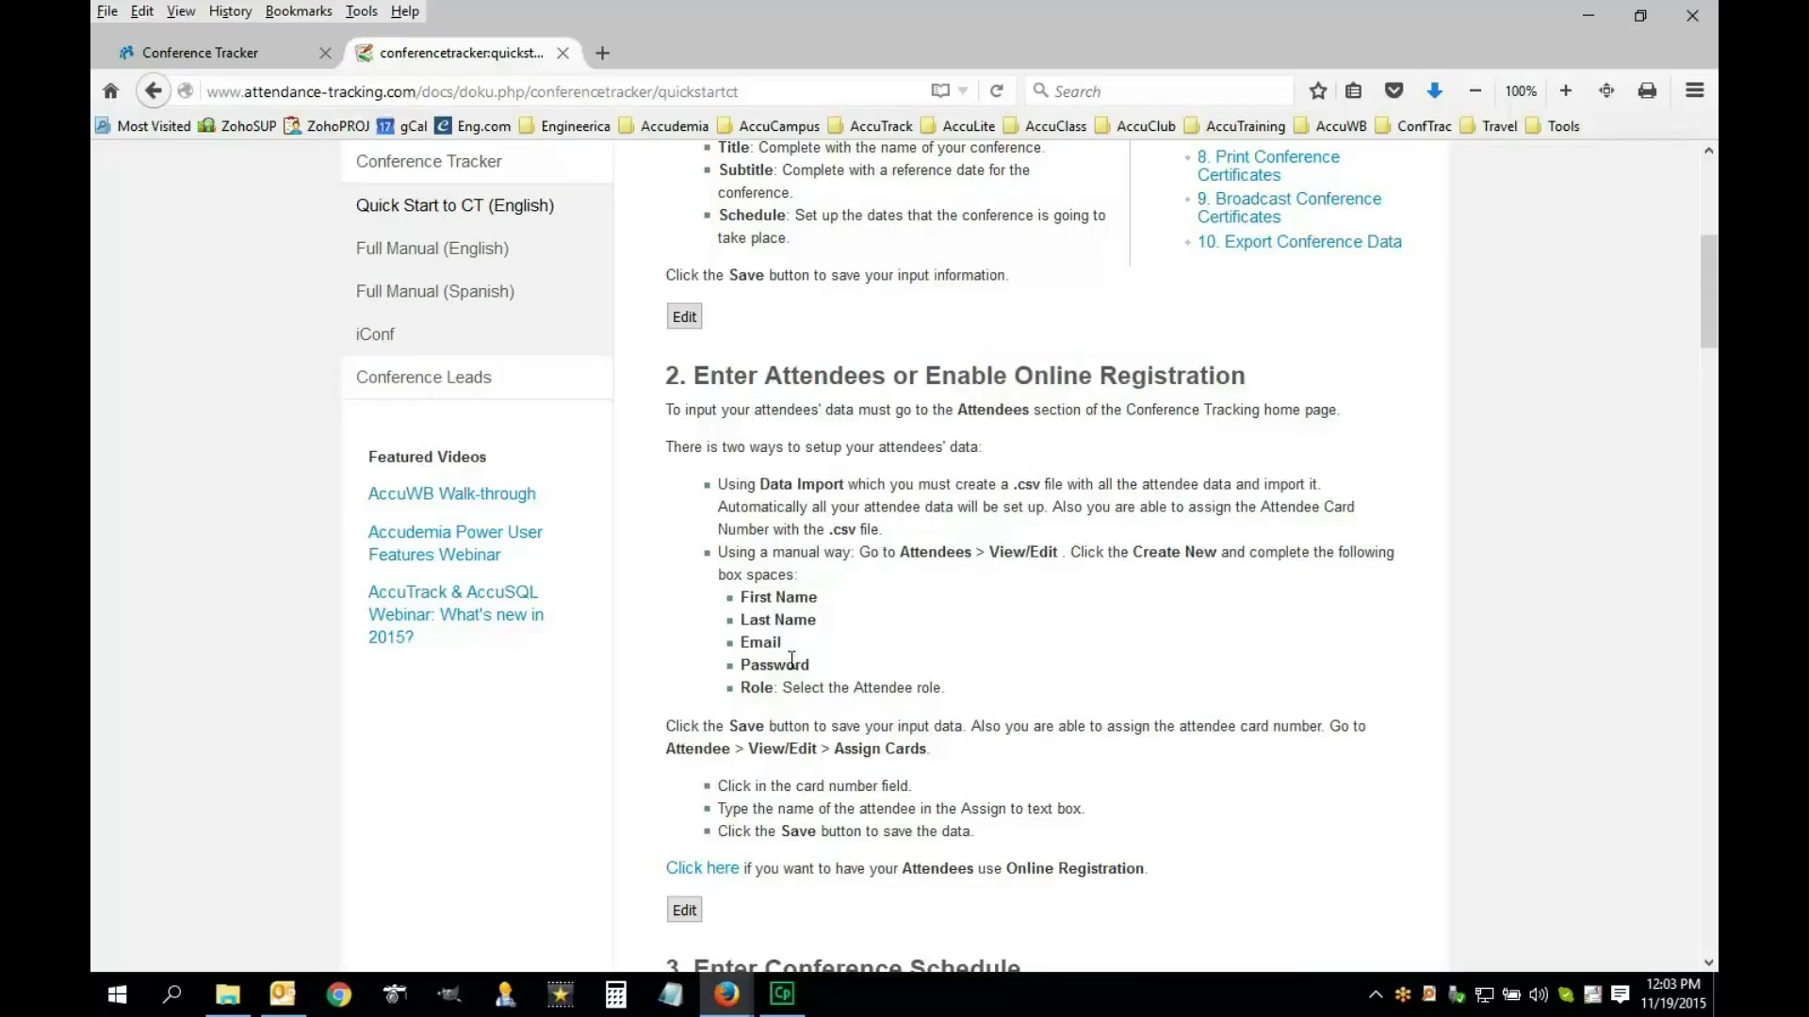
left_click(229, 55)
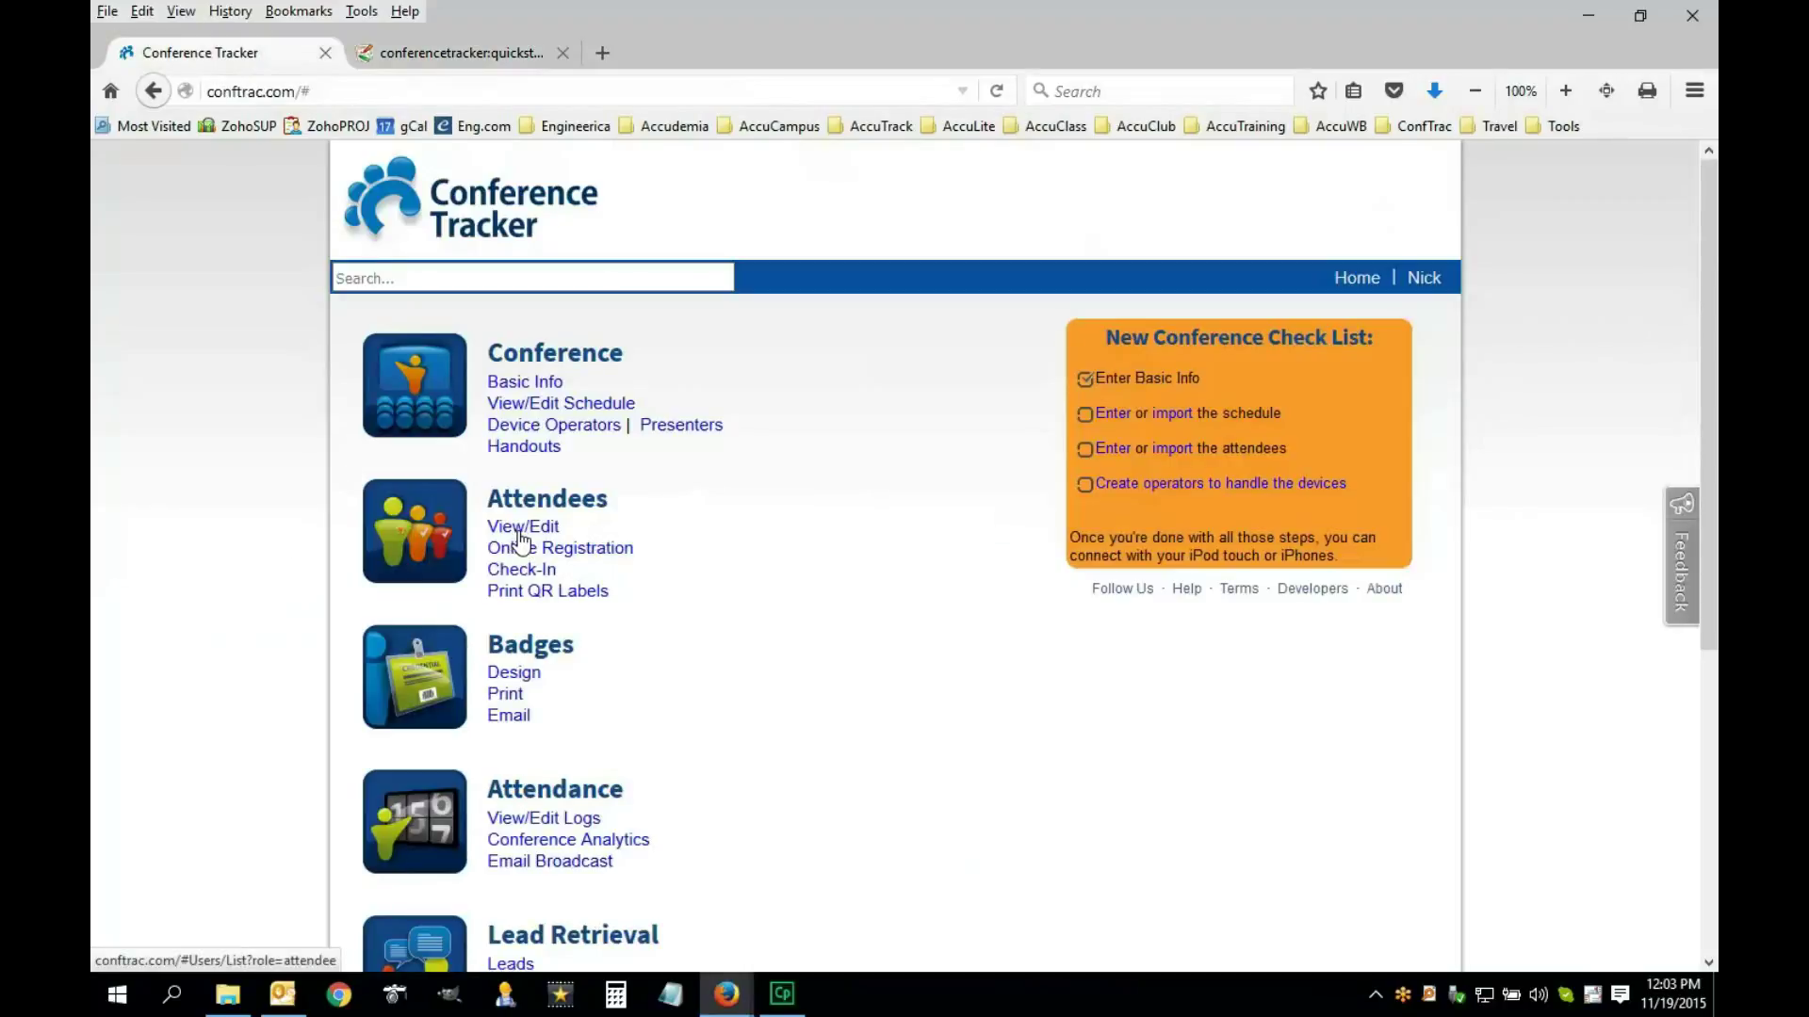
left_click(520, 533)
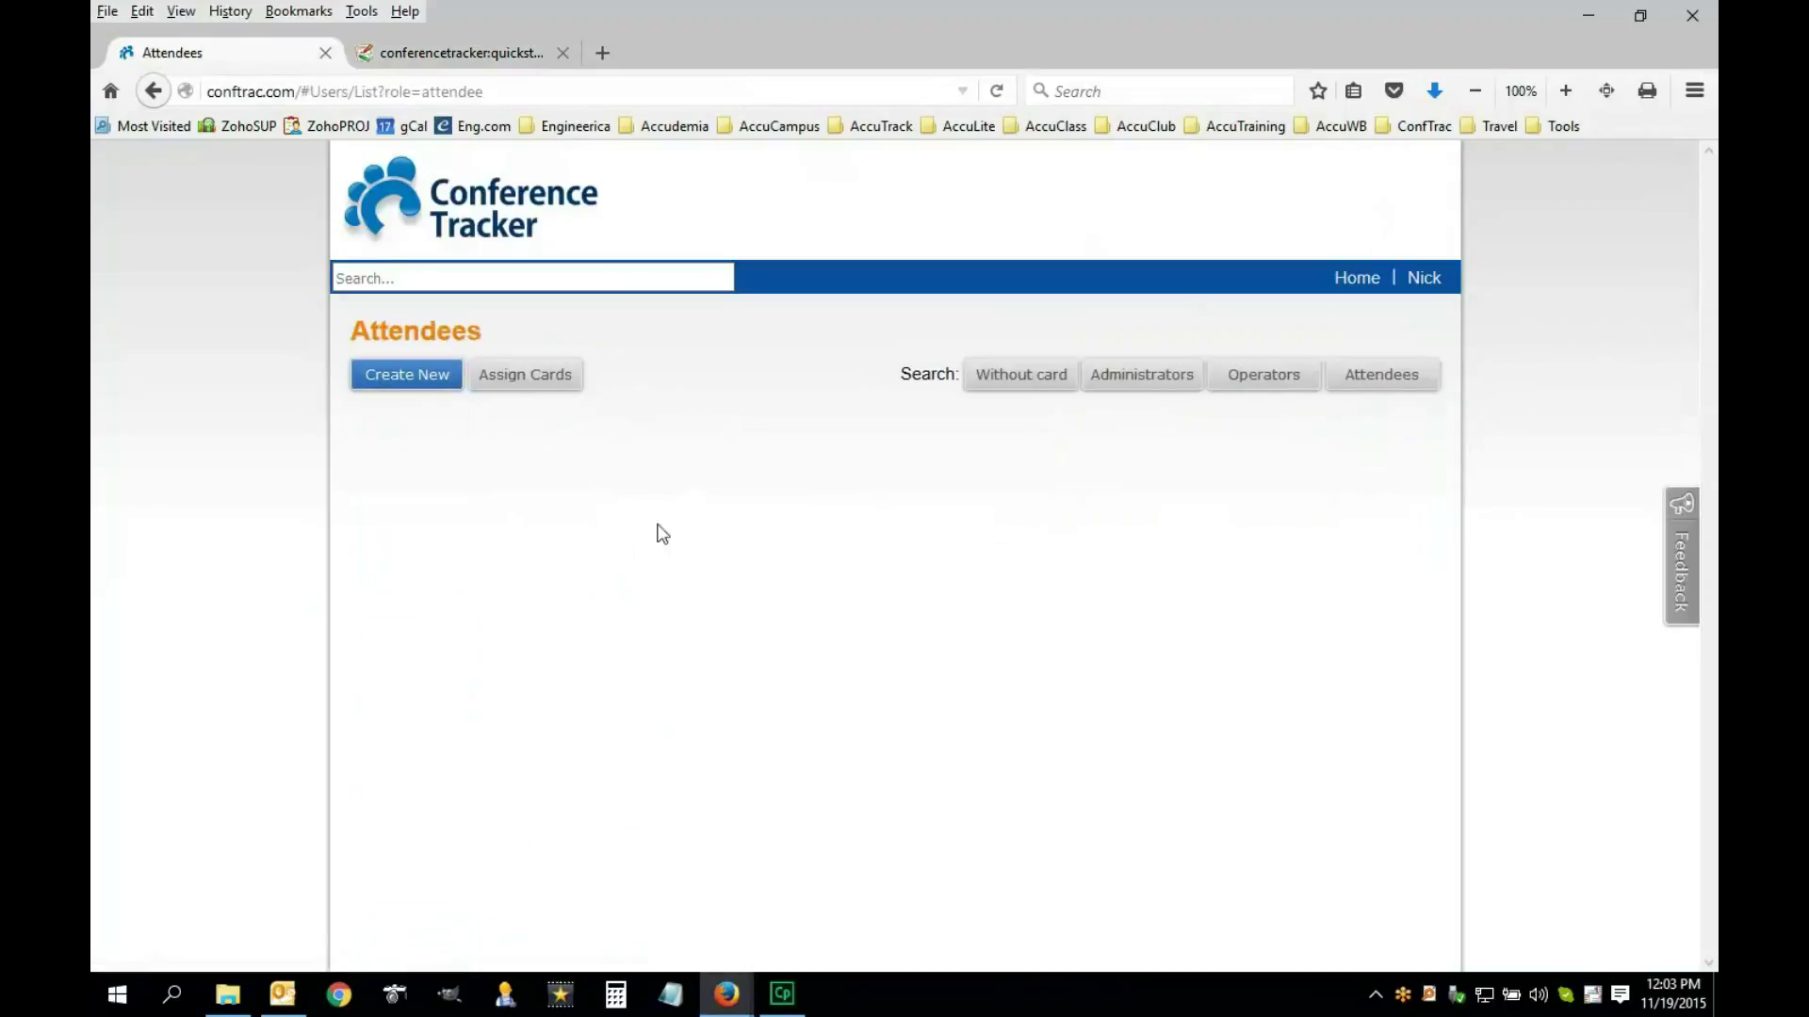
Create a new user and enter the attendee's first name, last name and e-mail address
left_click(407, 392)
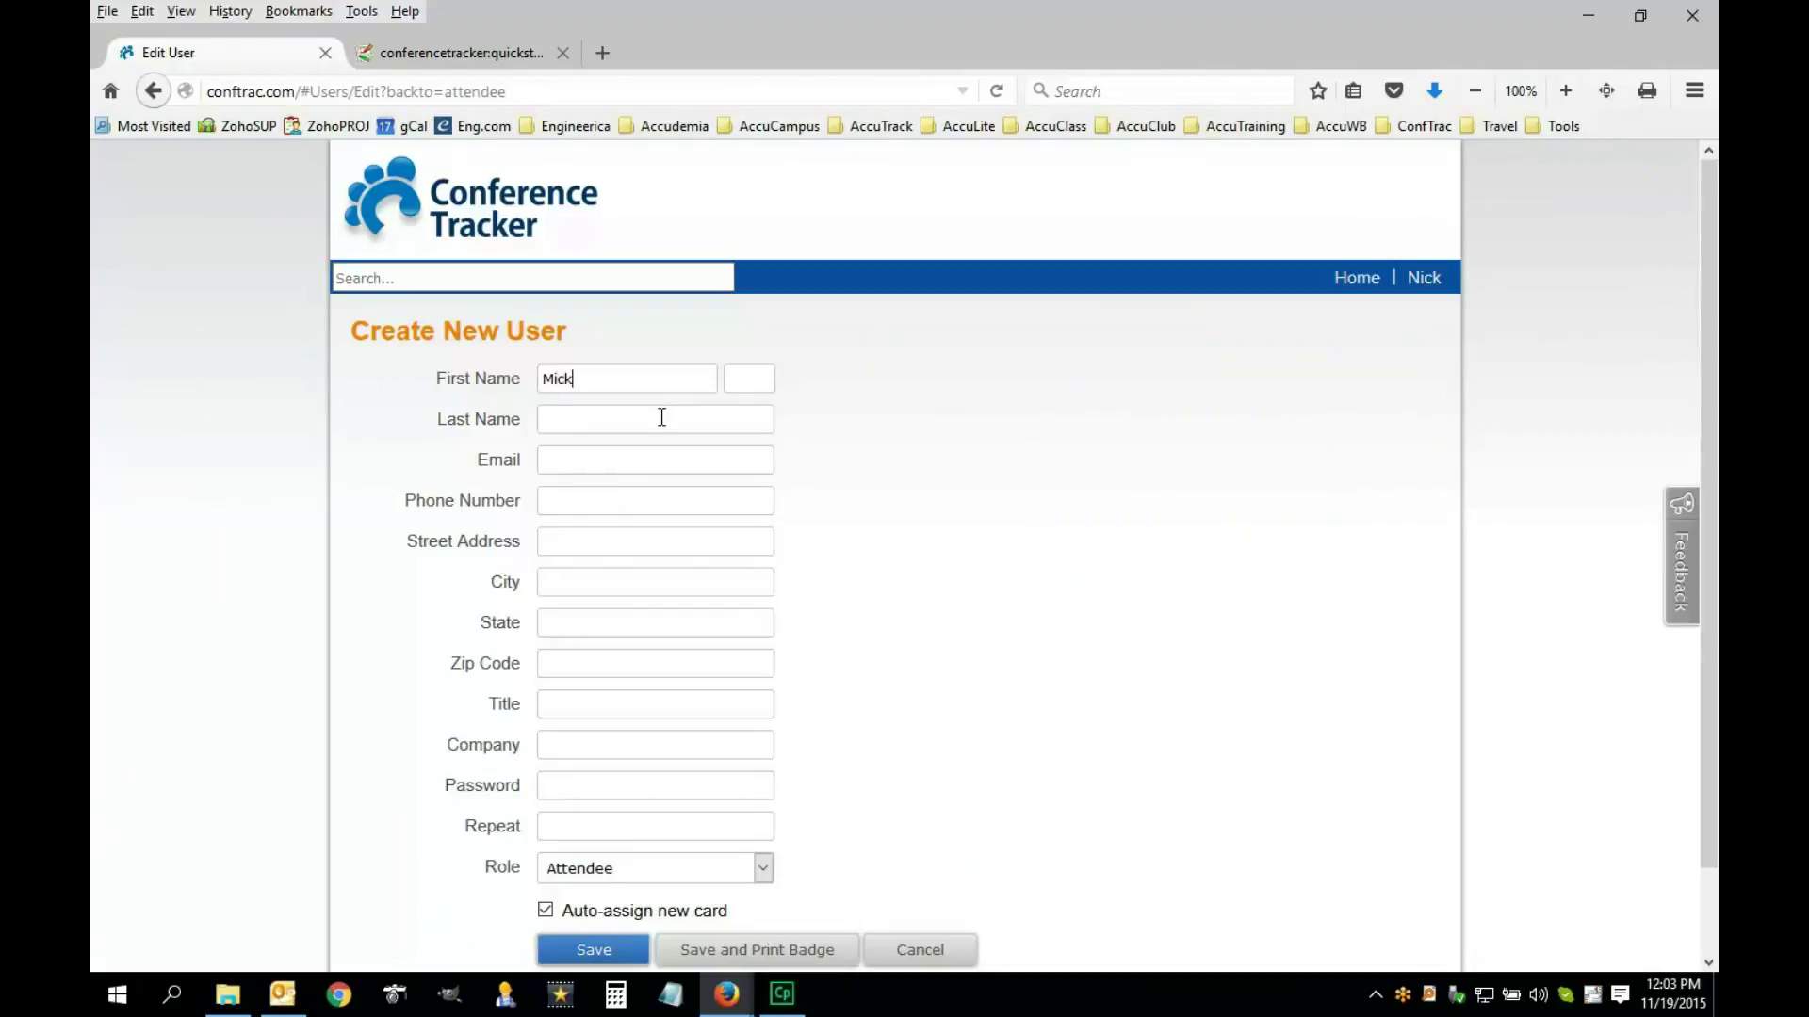
left_click(662, 418)
left_click(578, 468)
type("@company.com")
key("Tab")
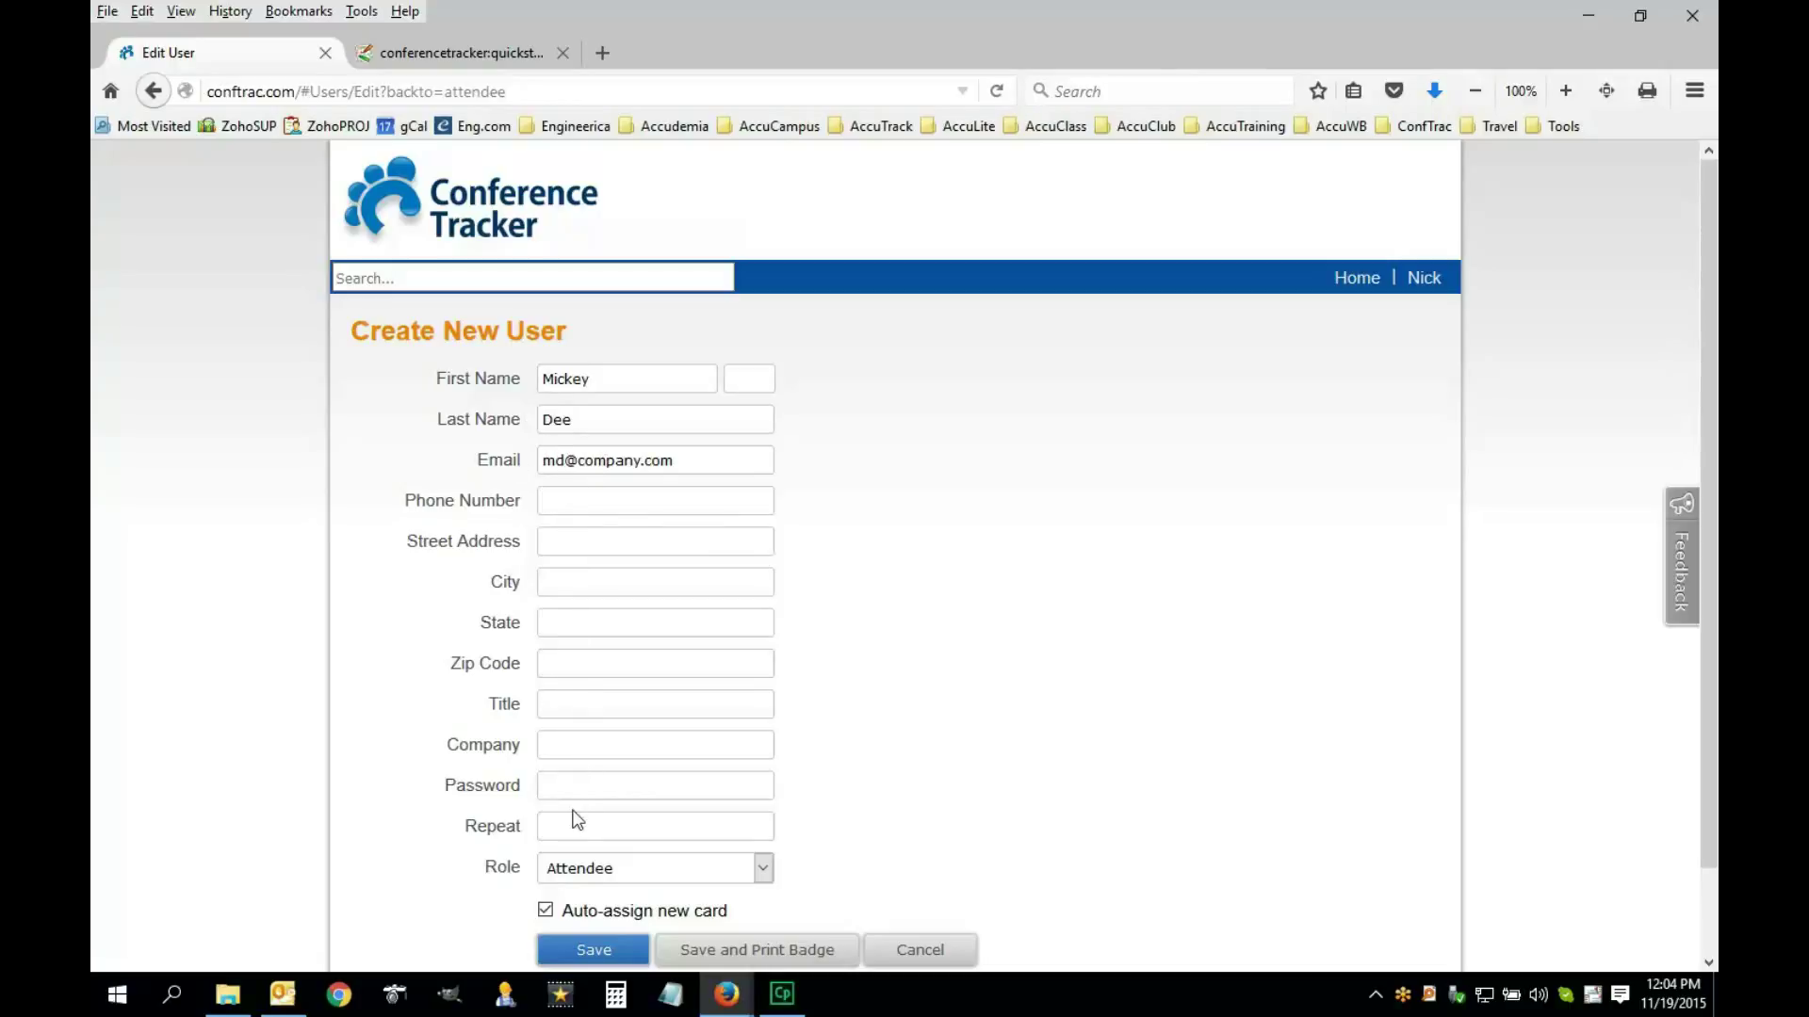
Keep the Attendee role with automatic card assignment on, and save the attendee
scroll(569, 781, "down", 2)
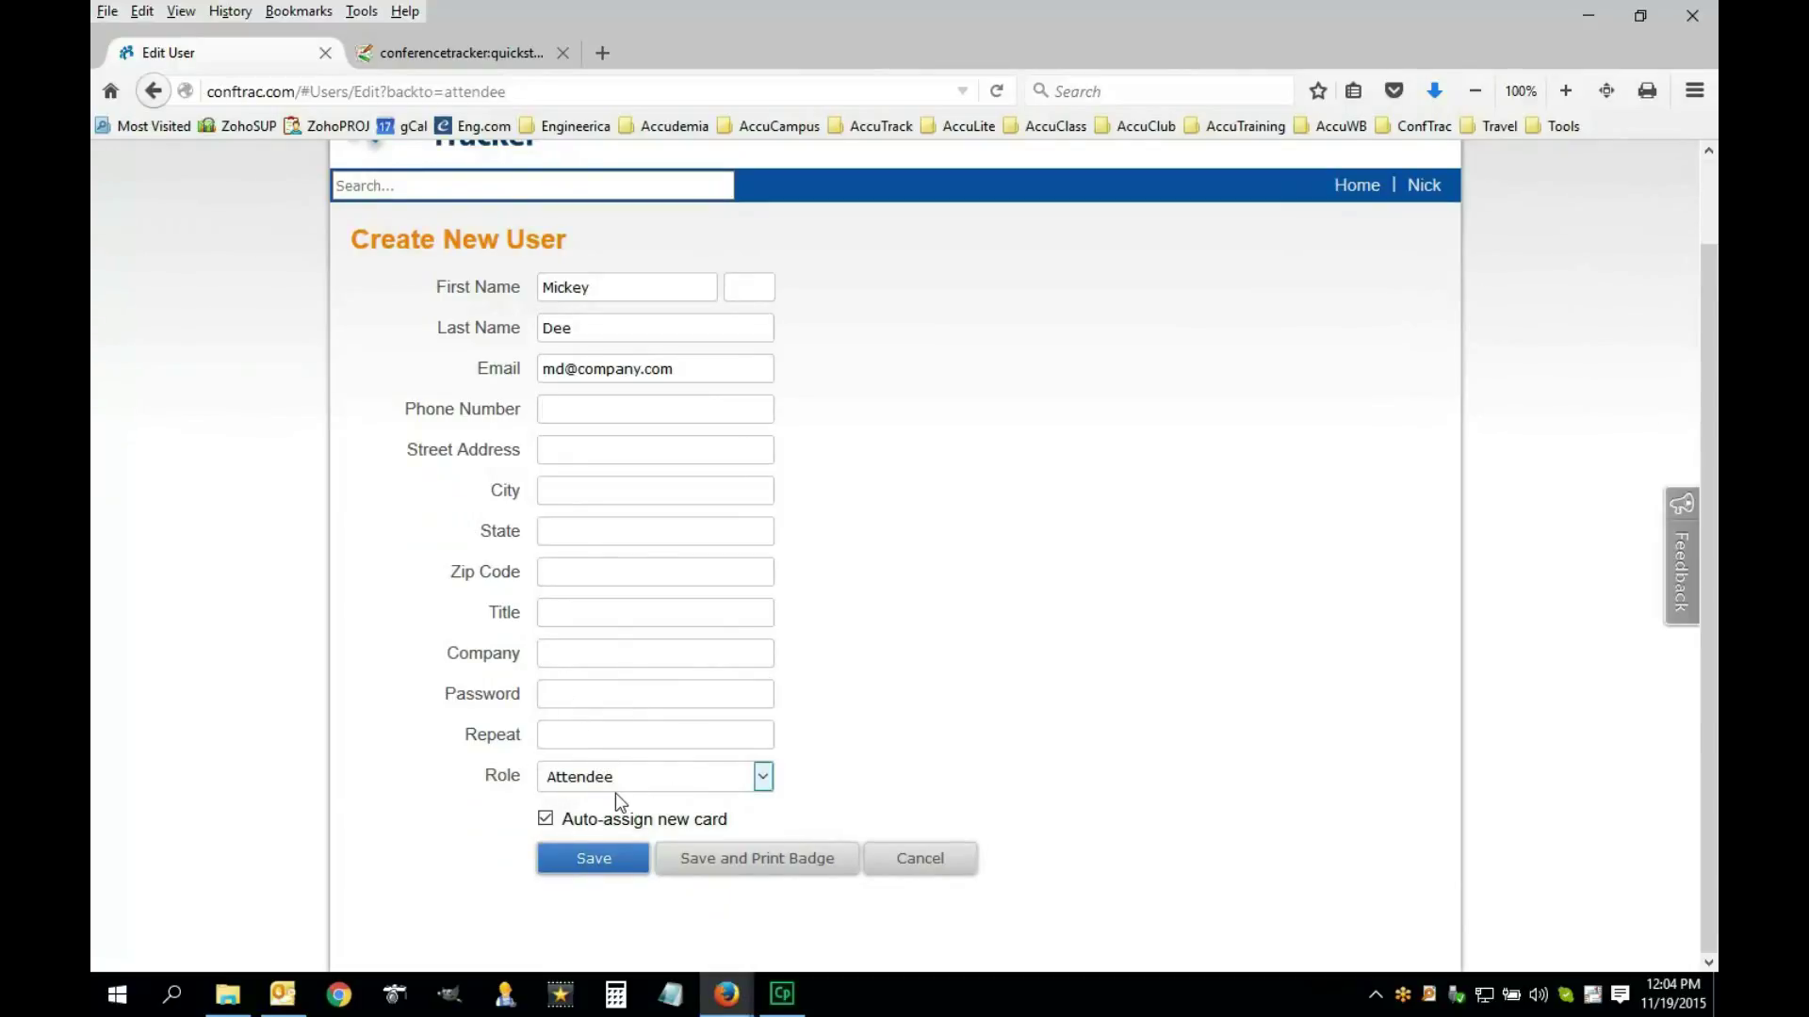
left_click(761, 783)
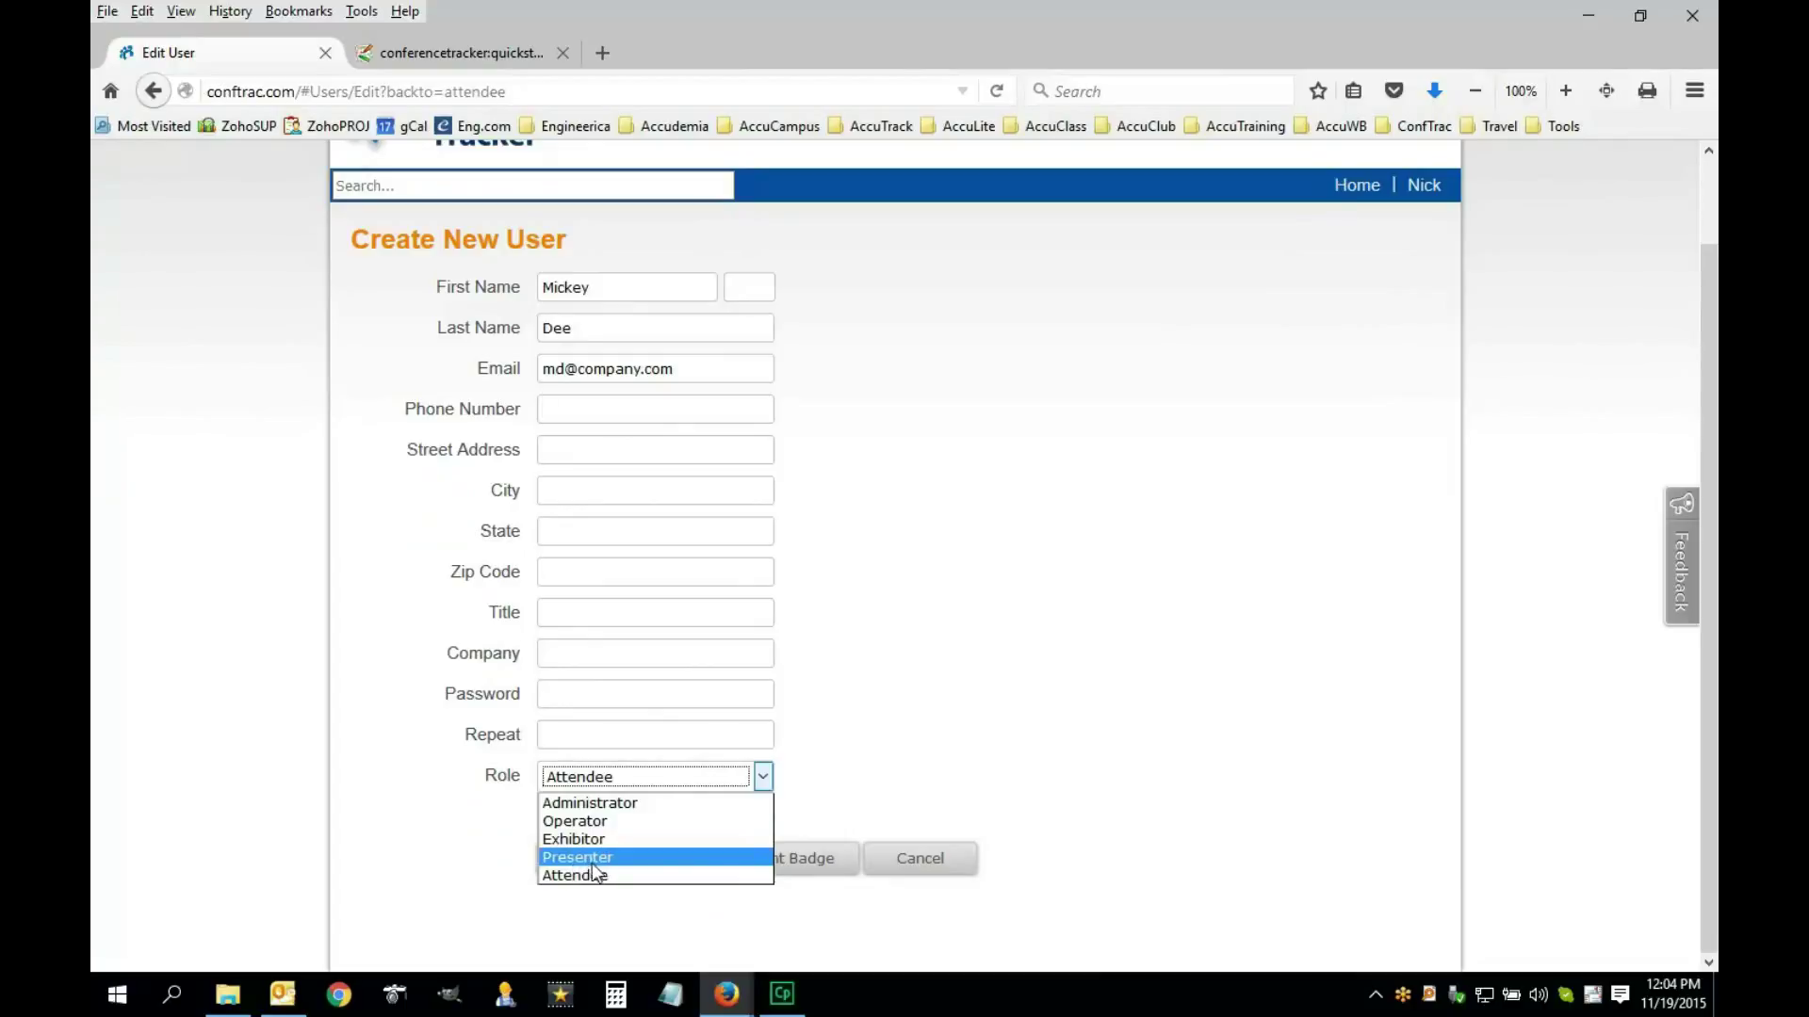
left_click(770, 788)
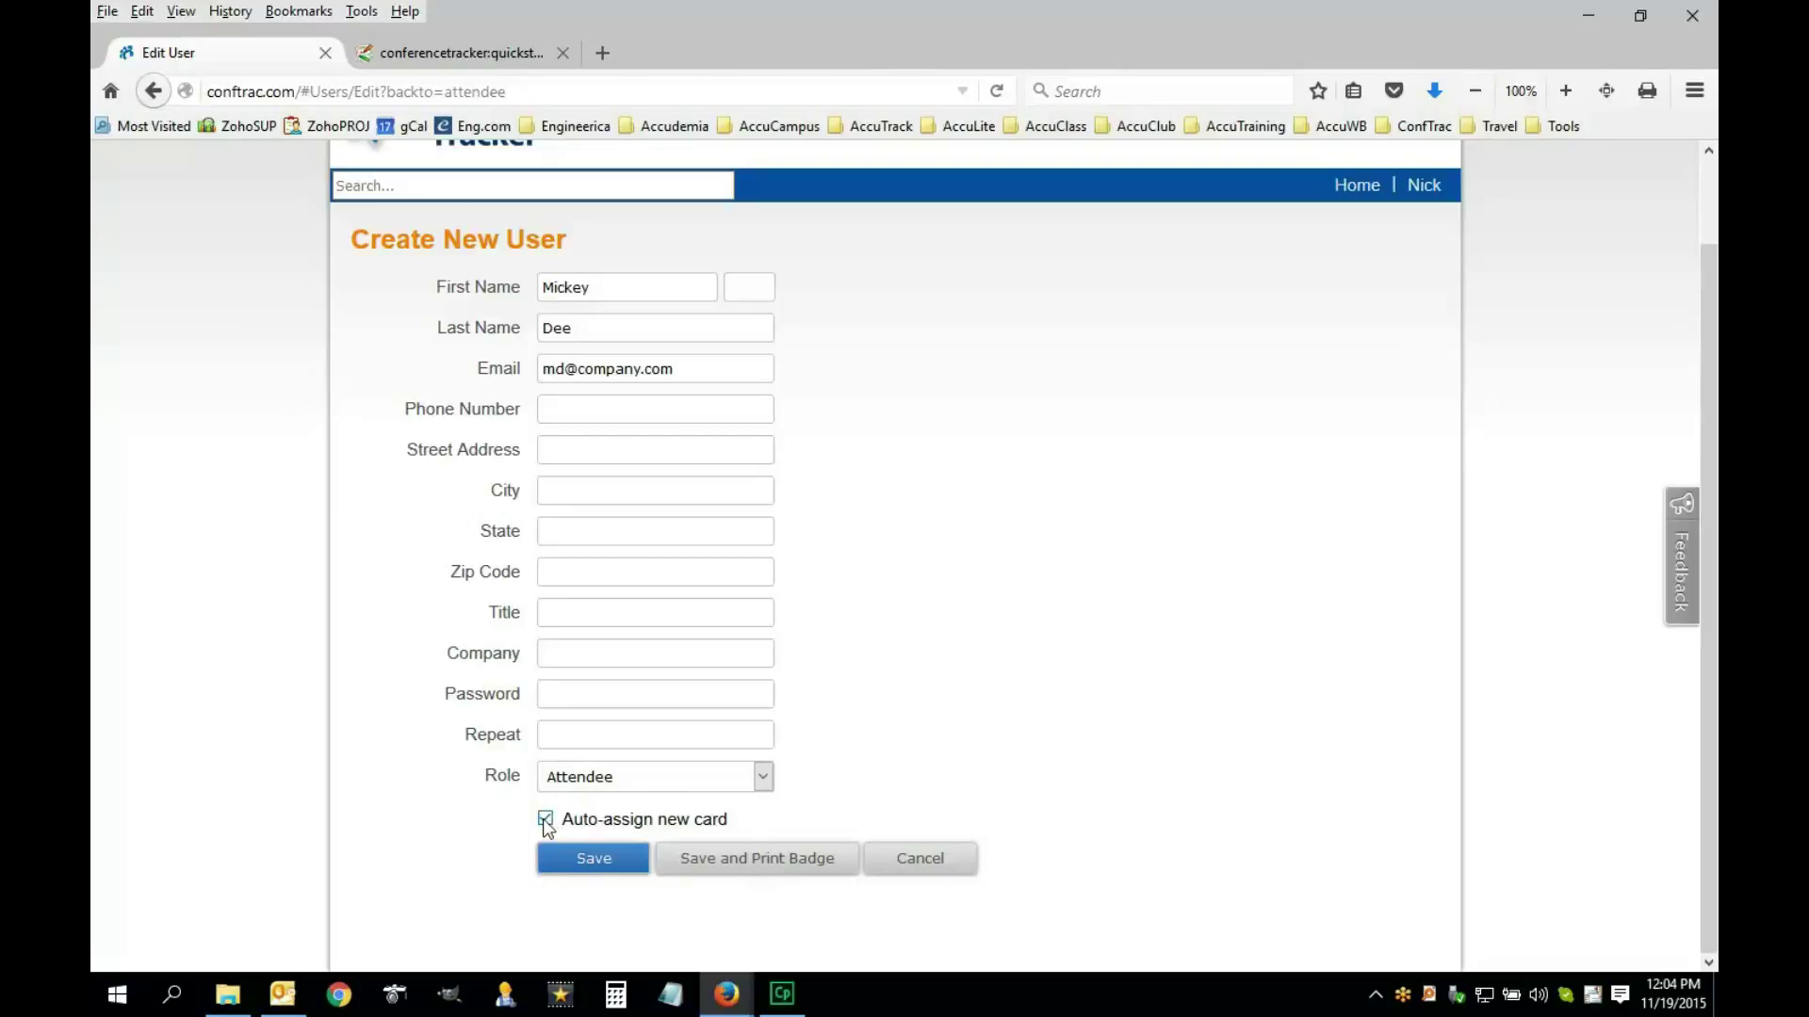
left_click(546, 819)
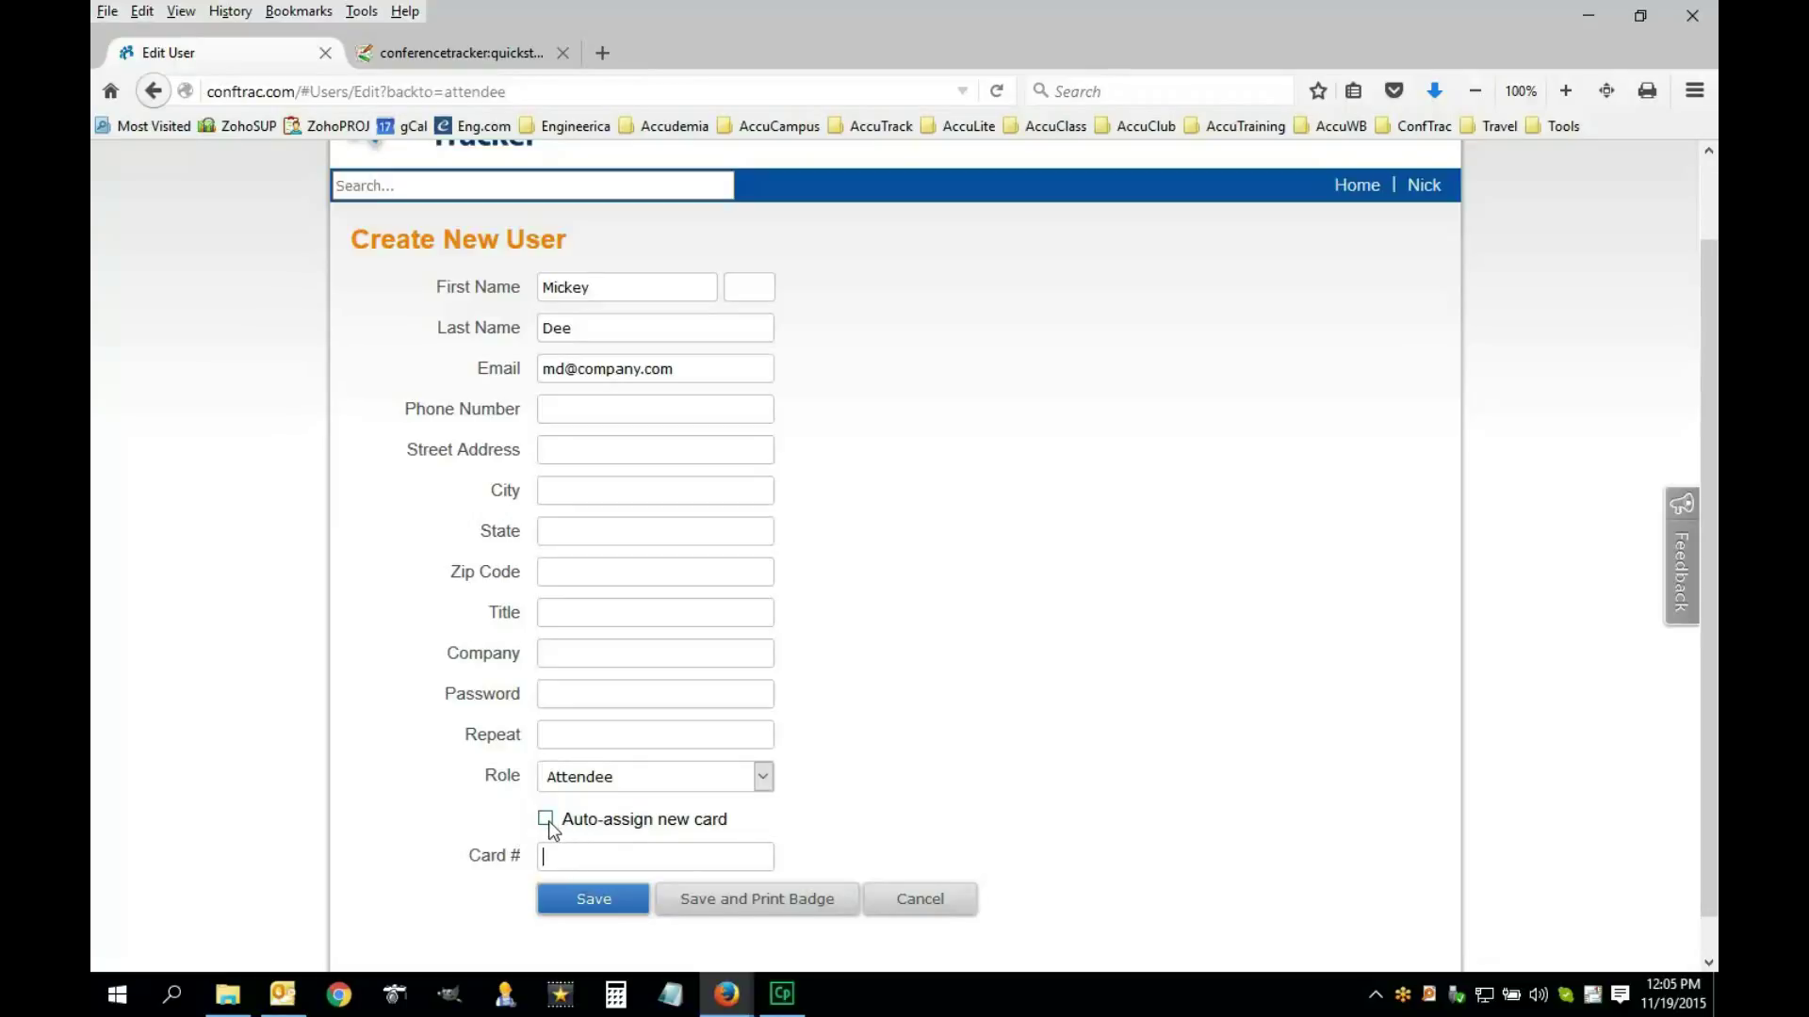
left_click(547, 821)
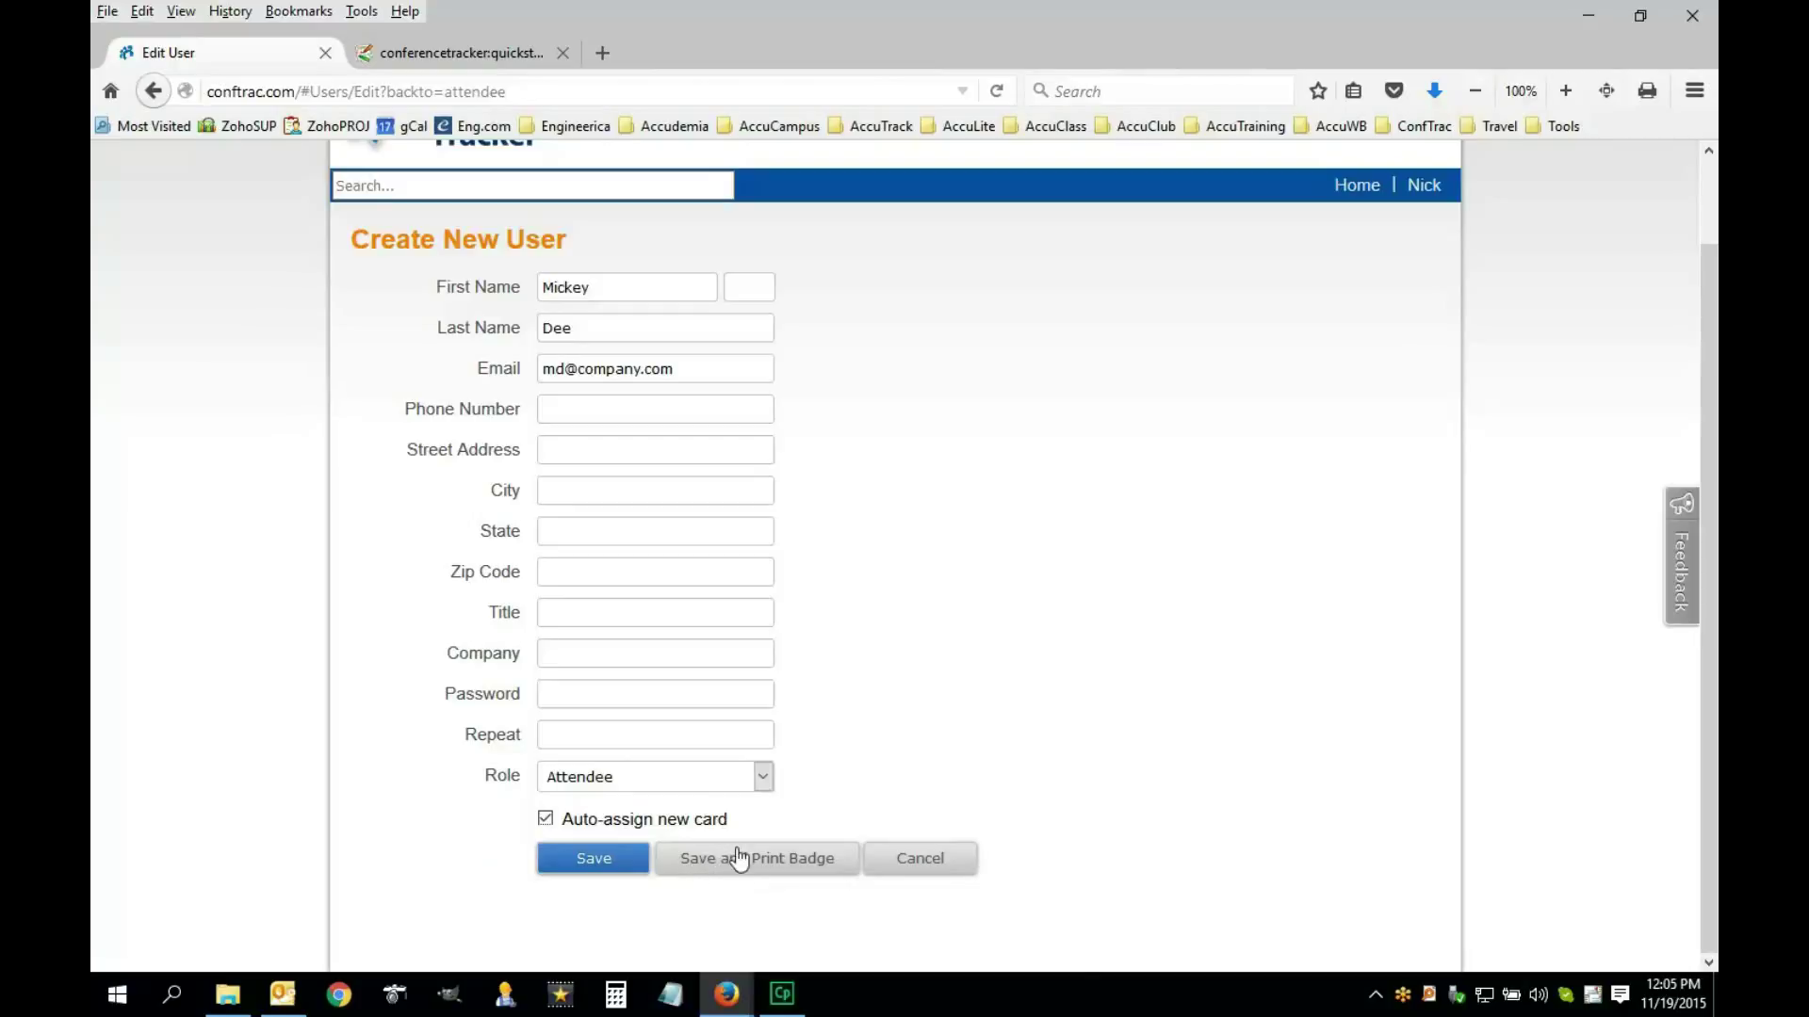
left_click(586, 873)
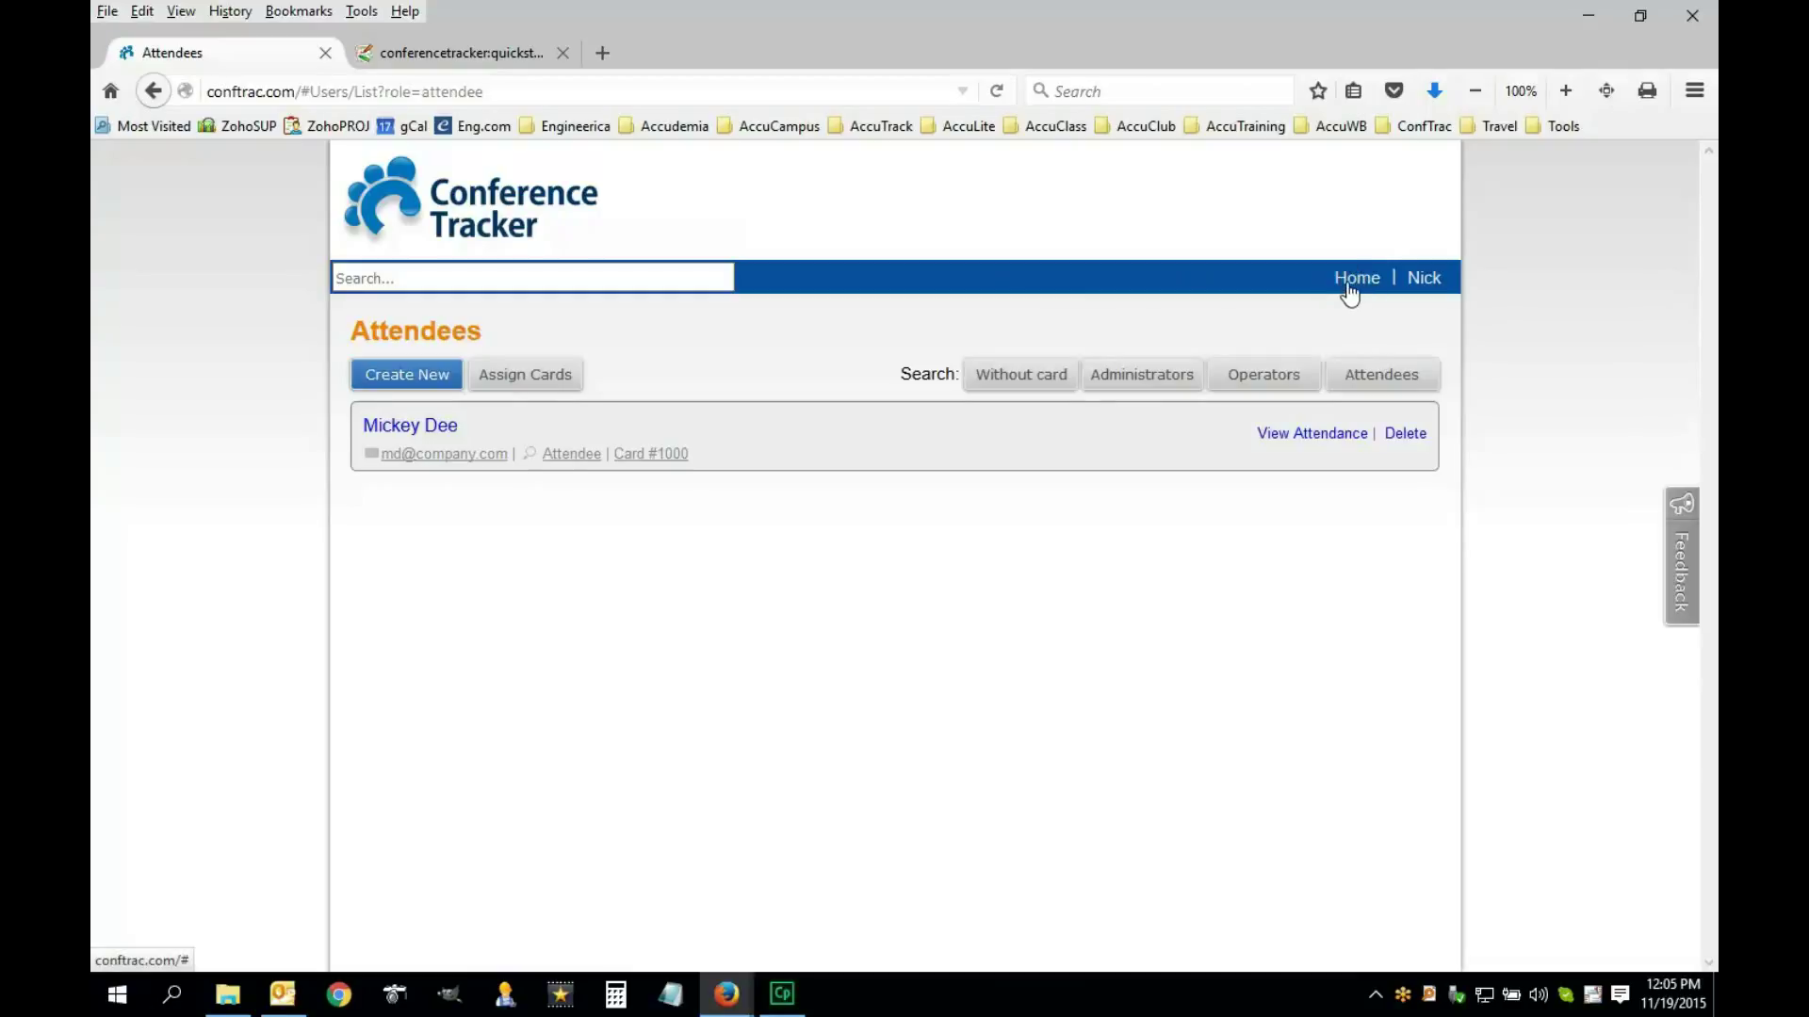
Return to the home dashboard and open Advanced Options > Import Data
left_click(438, 224)
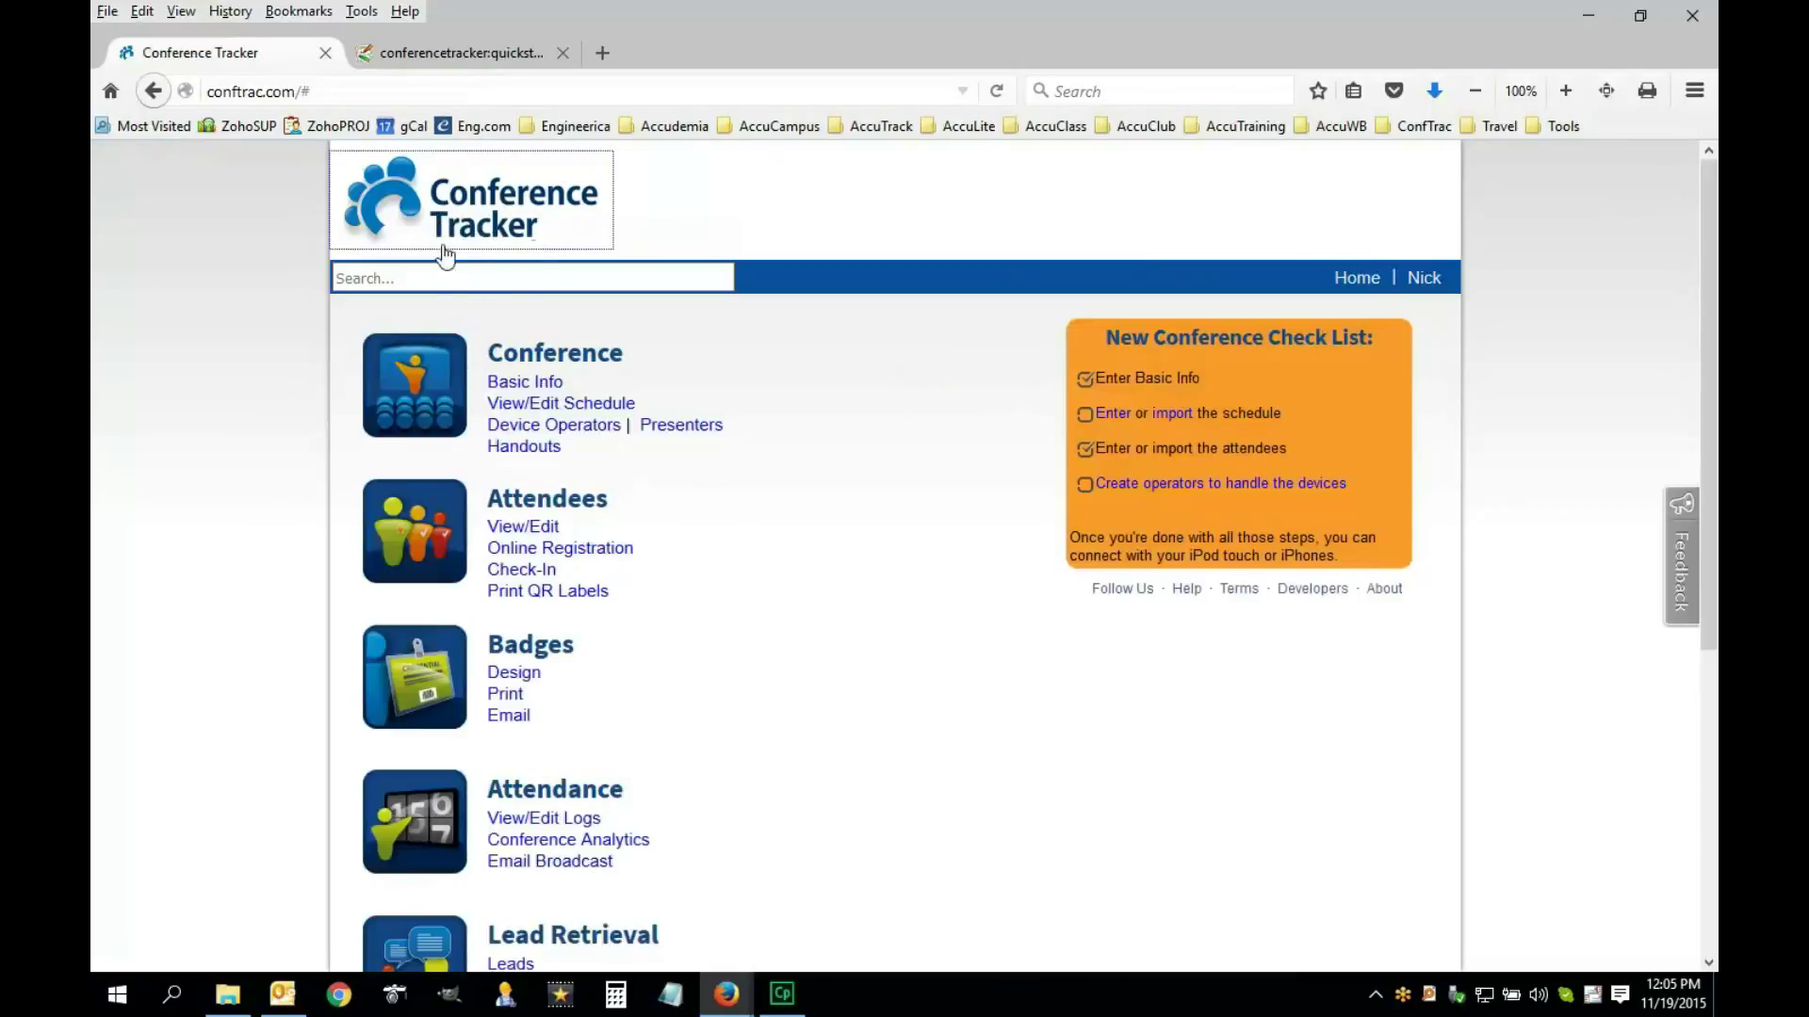
left_click(560, 283)
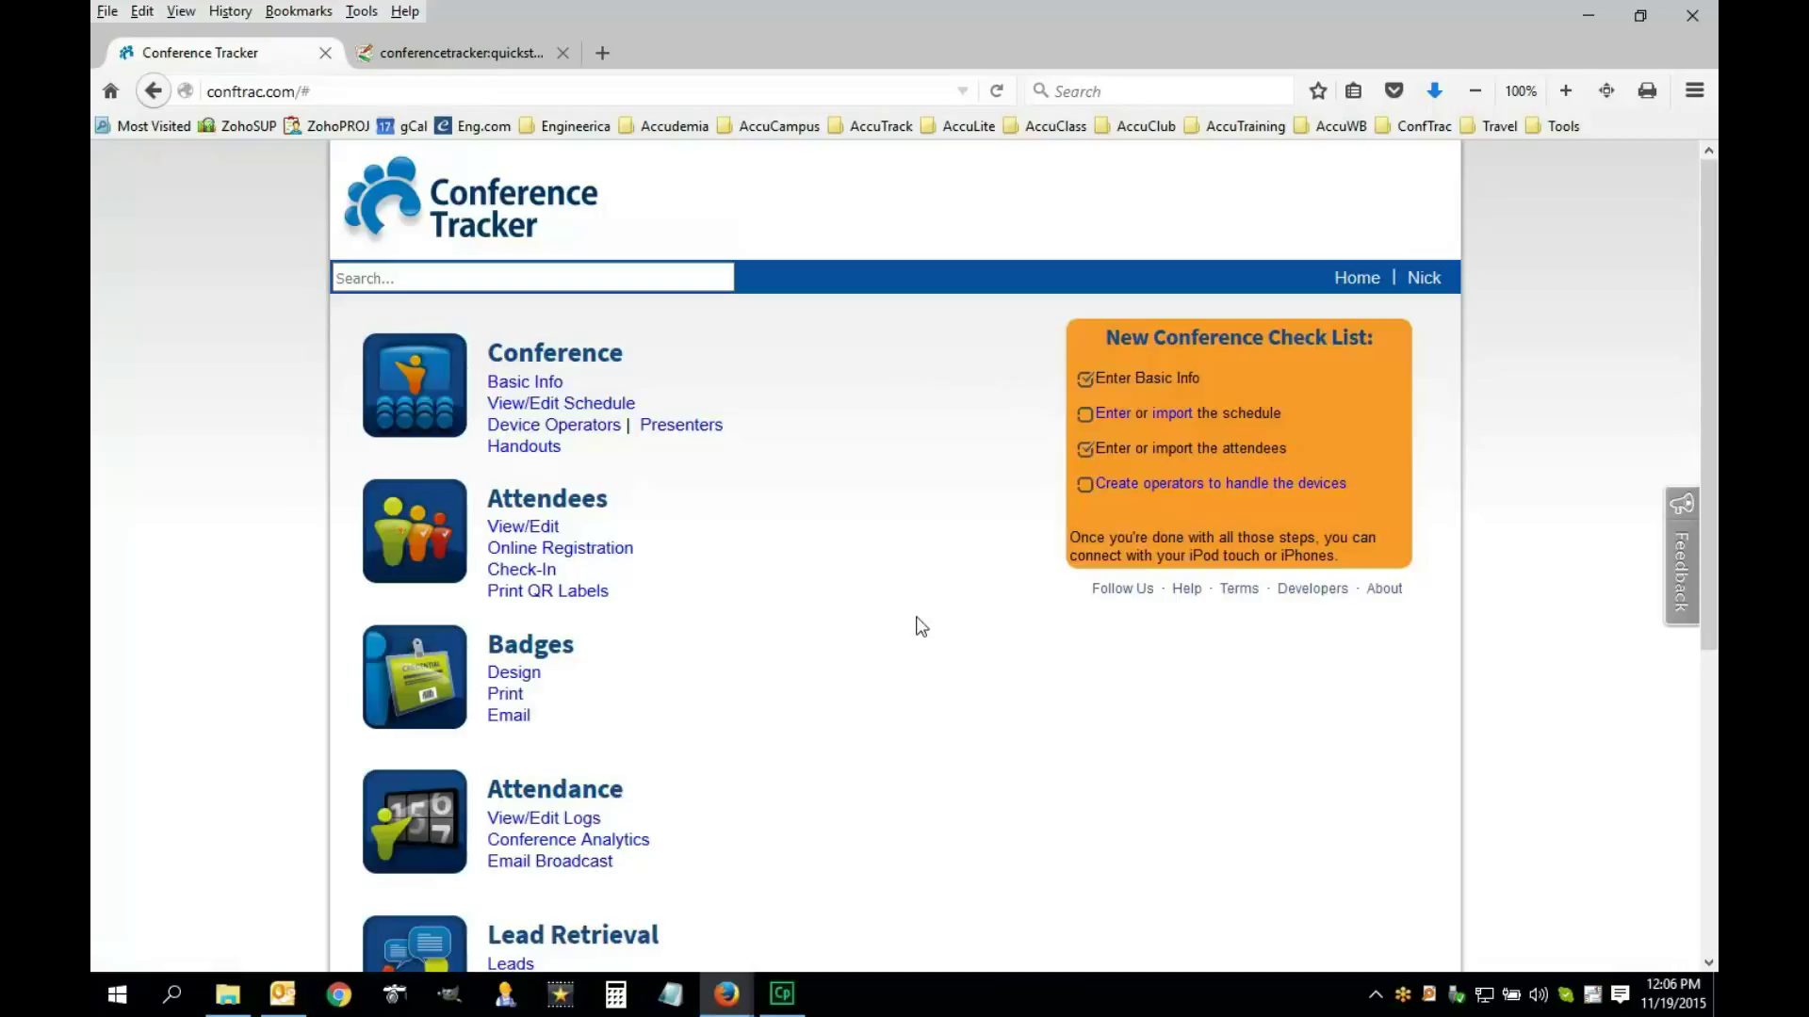
scroll(800, 673, "down", 5)
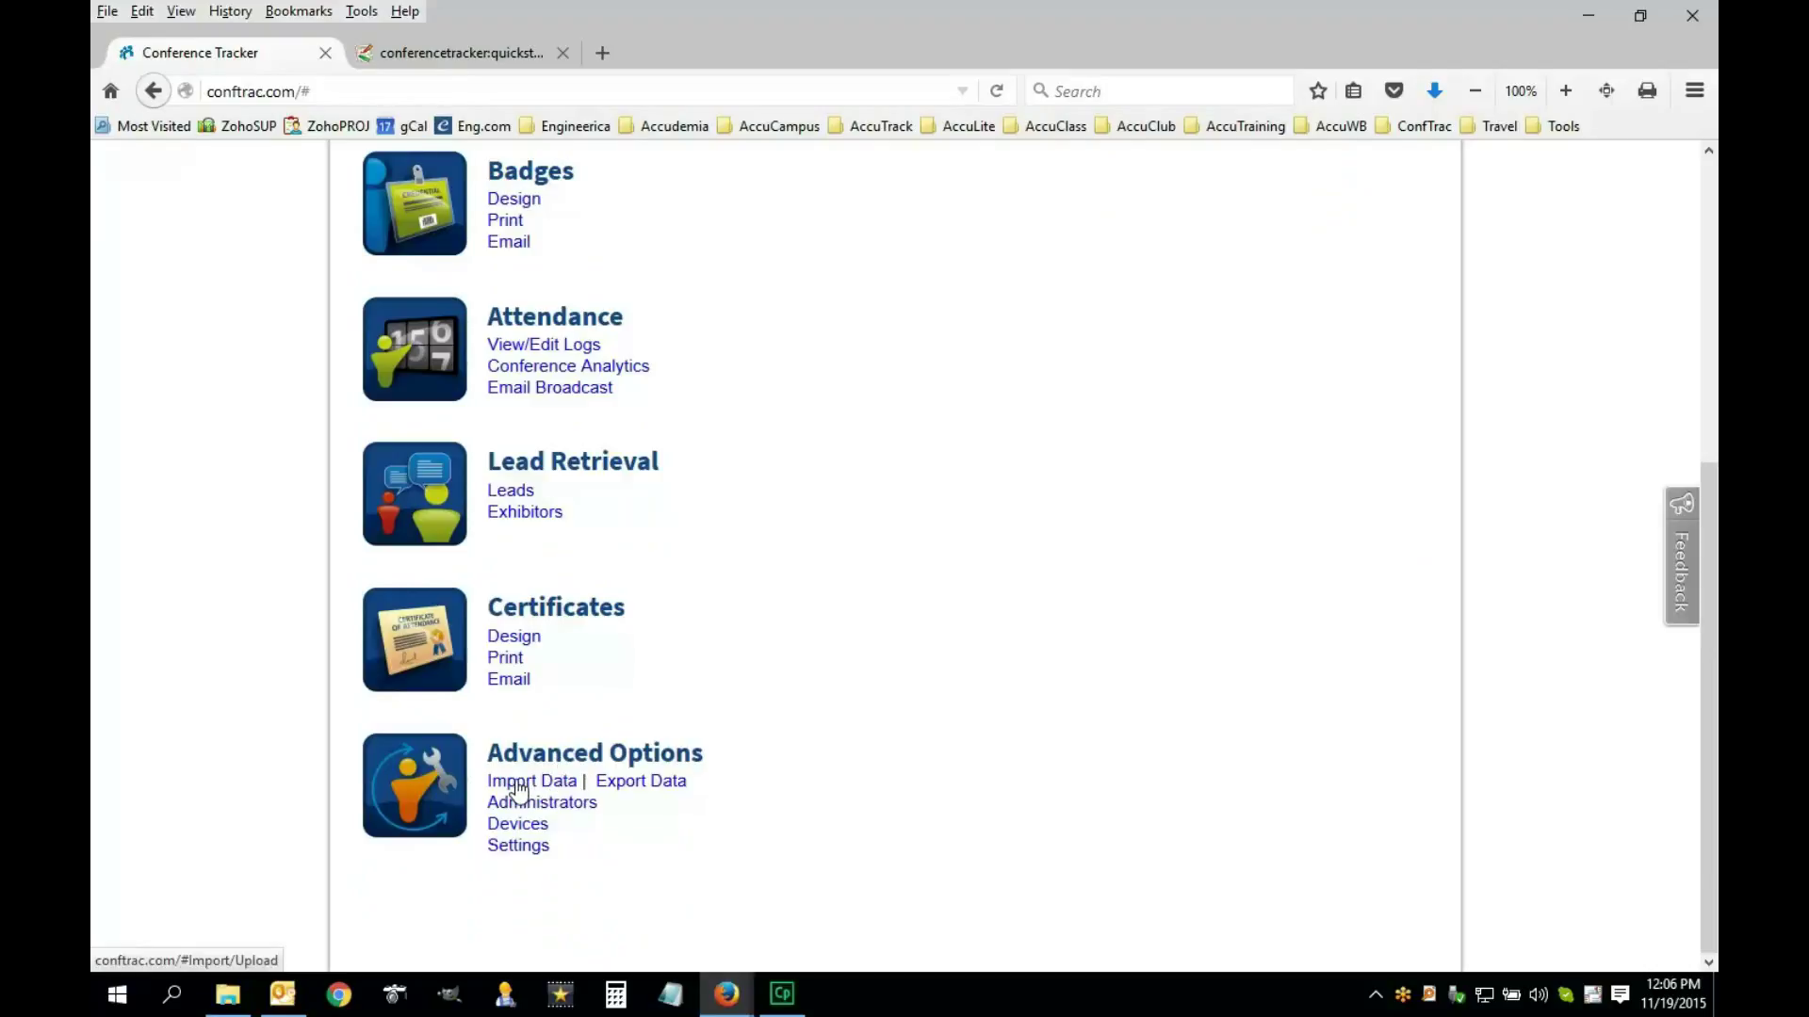
left_click(518, 784)
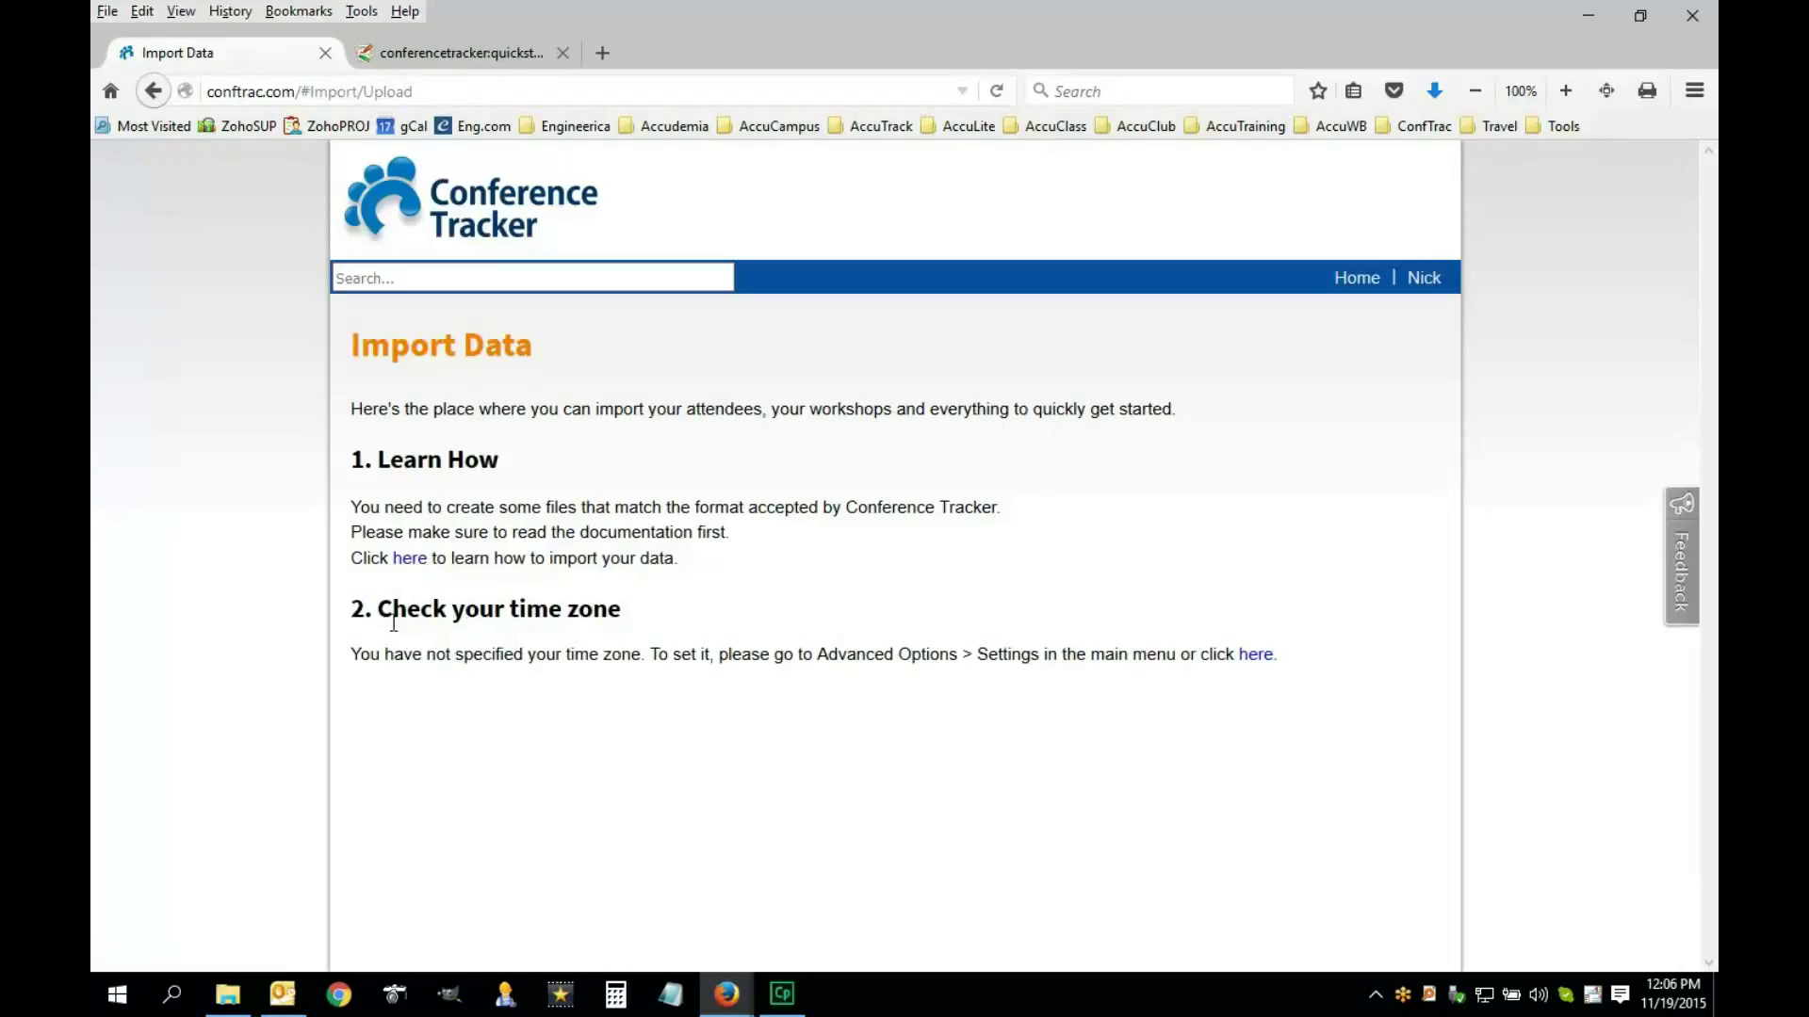
Follow the time zone notice's link to the Conference Settings page
left_click_drag(381, 612, 642, 629)
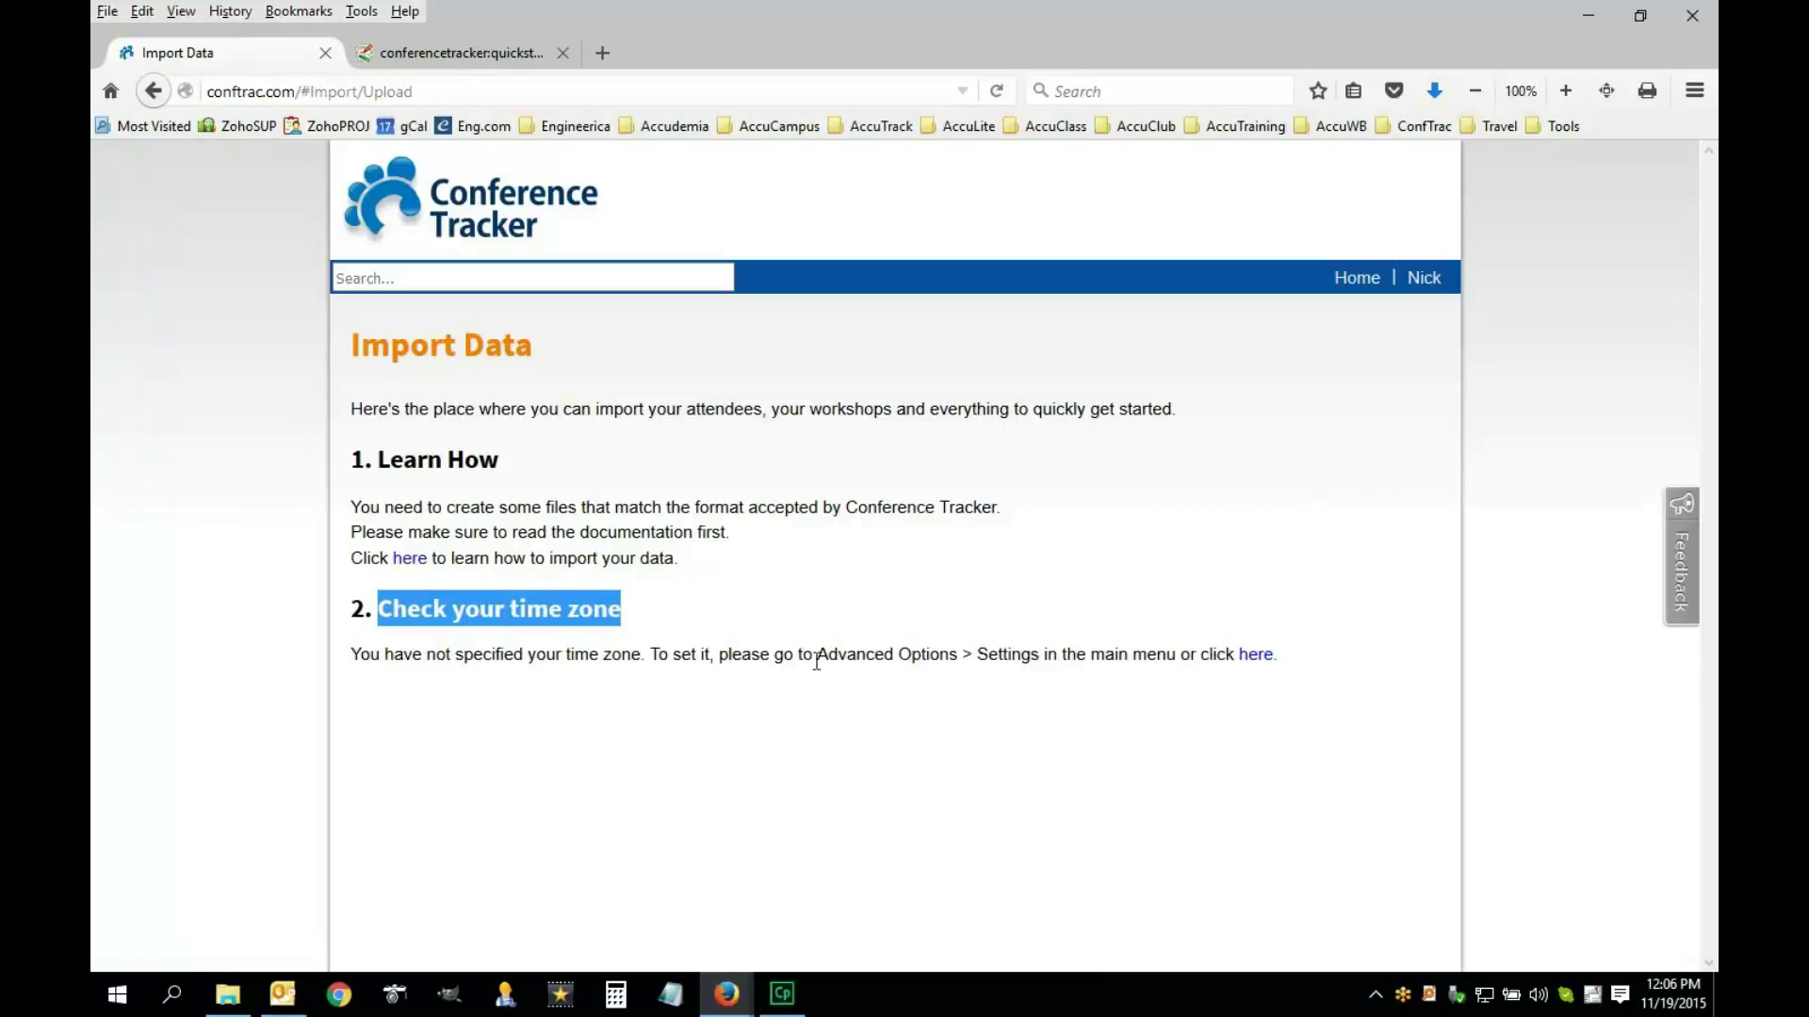
left_click(845, 658)
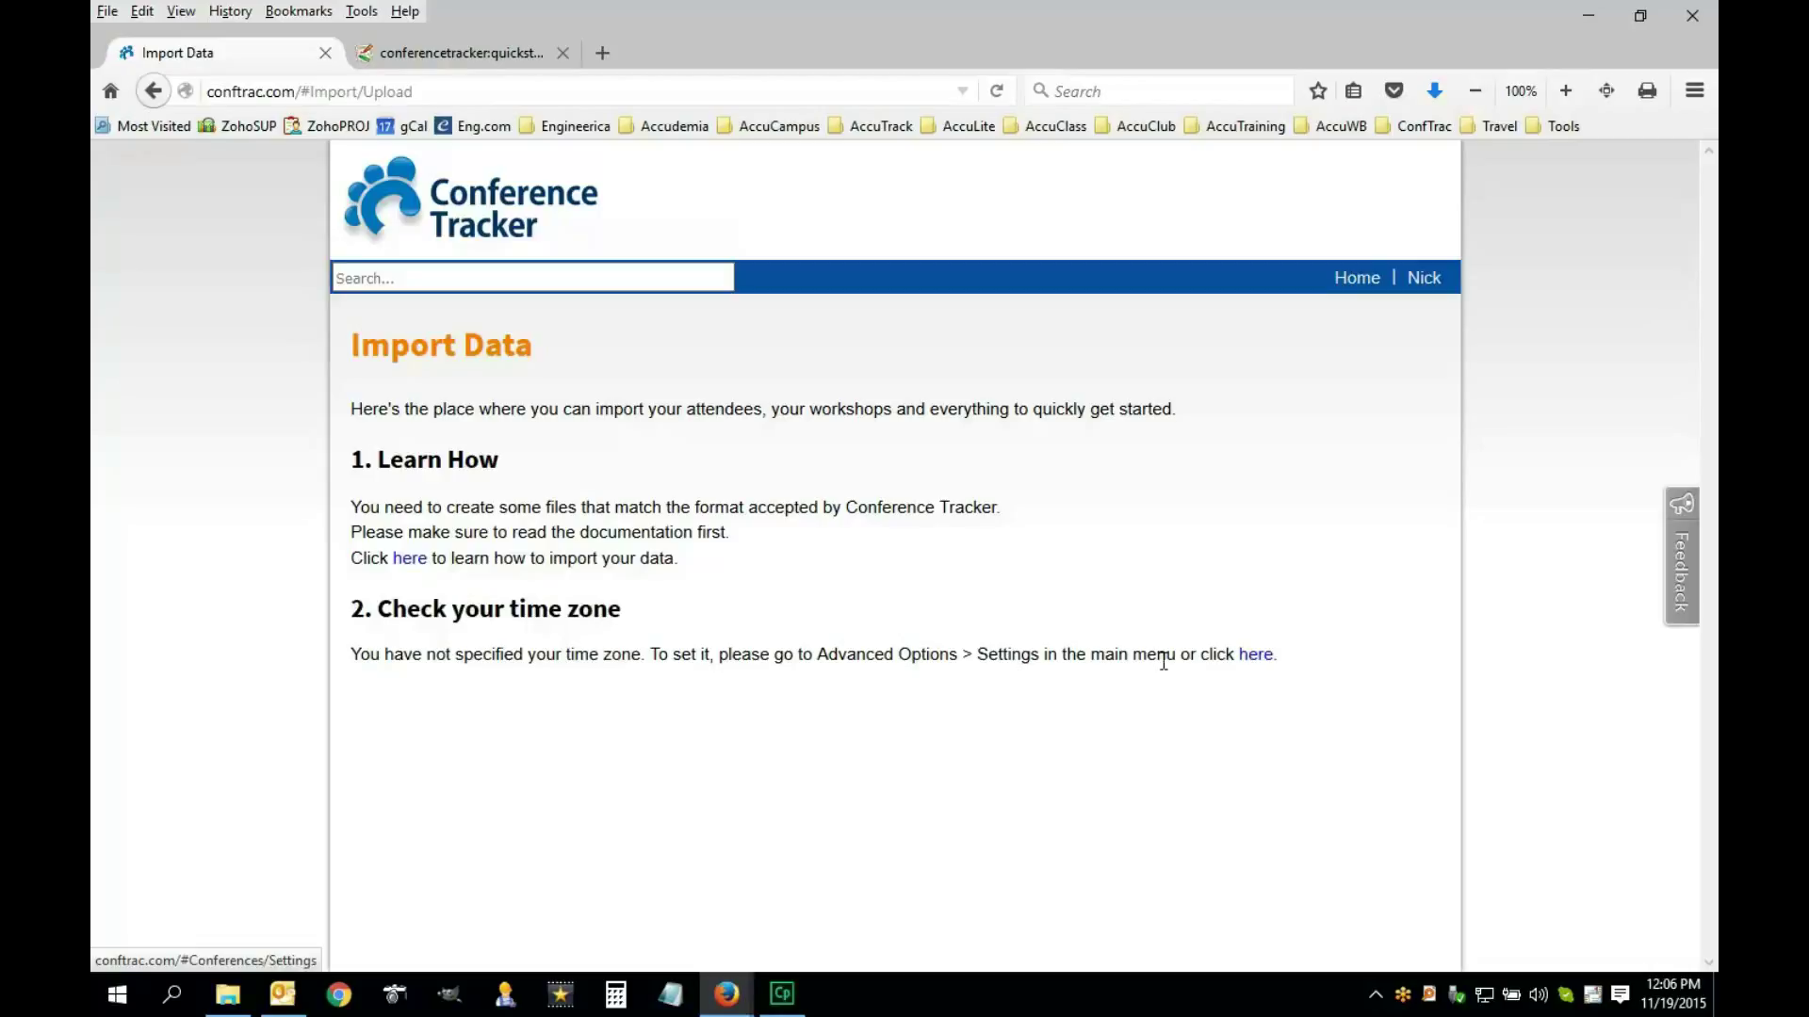
left_click(1254, 657)
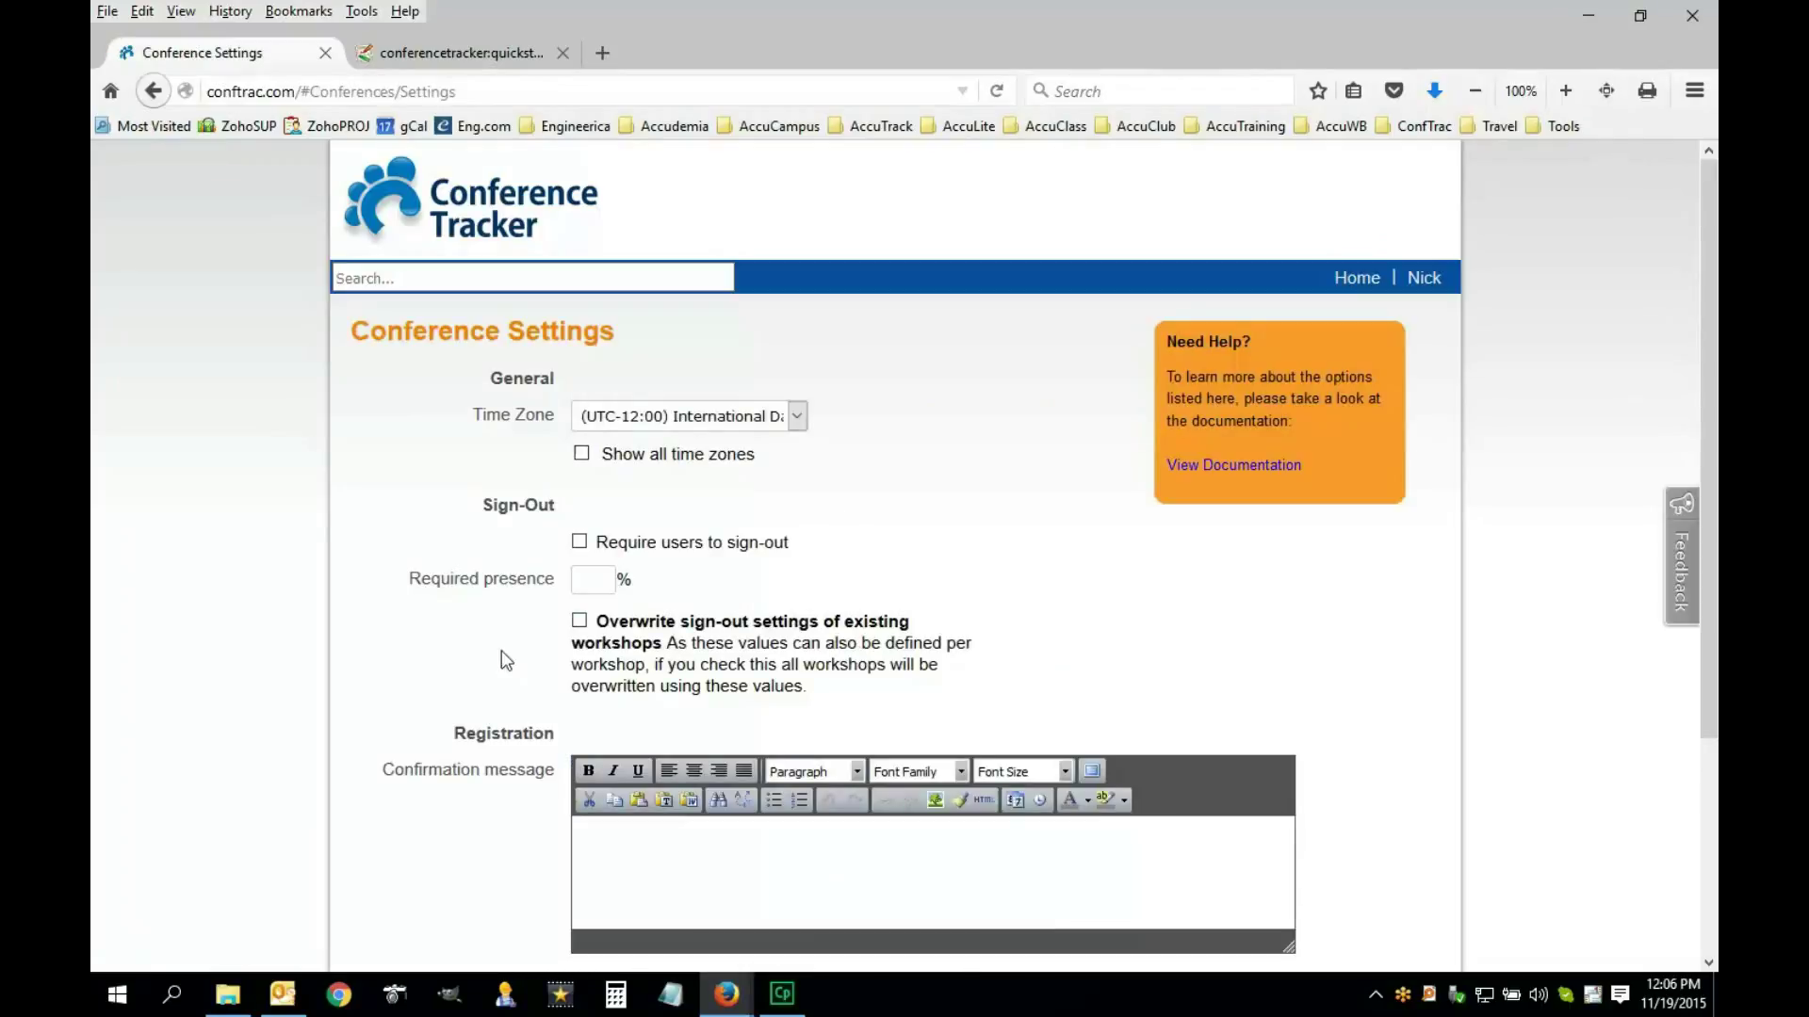
Set the time zone to Eastern Time (UTC-05:00) and save without overwriting workshop sign-out settings
left_click(797, 419)
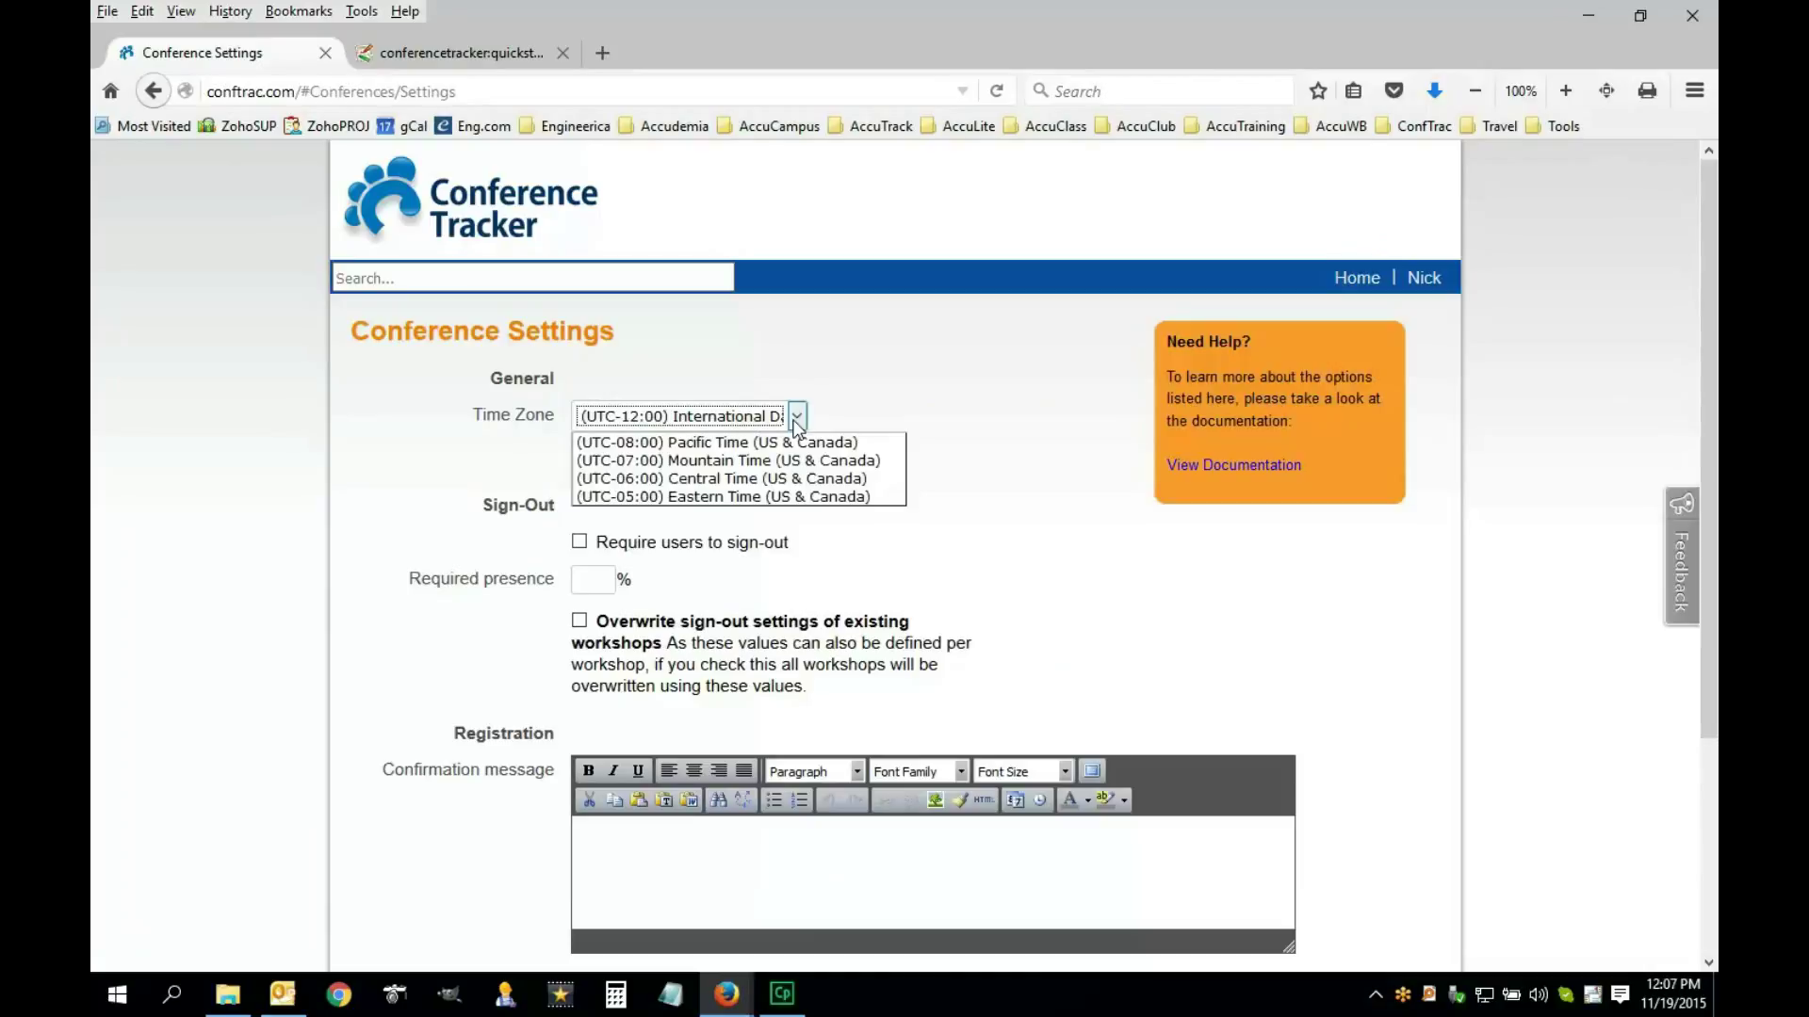
left_click(722, 498)
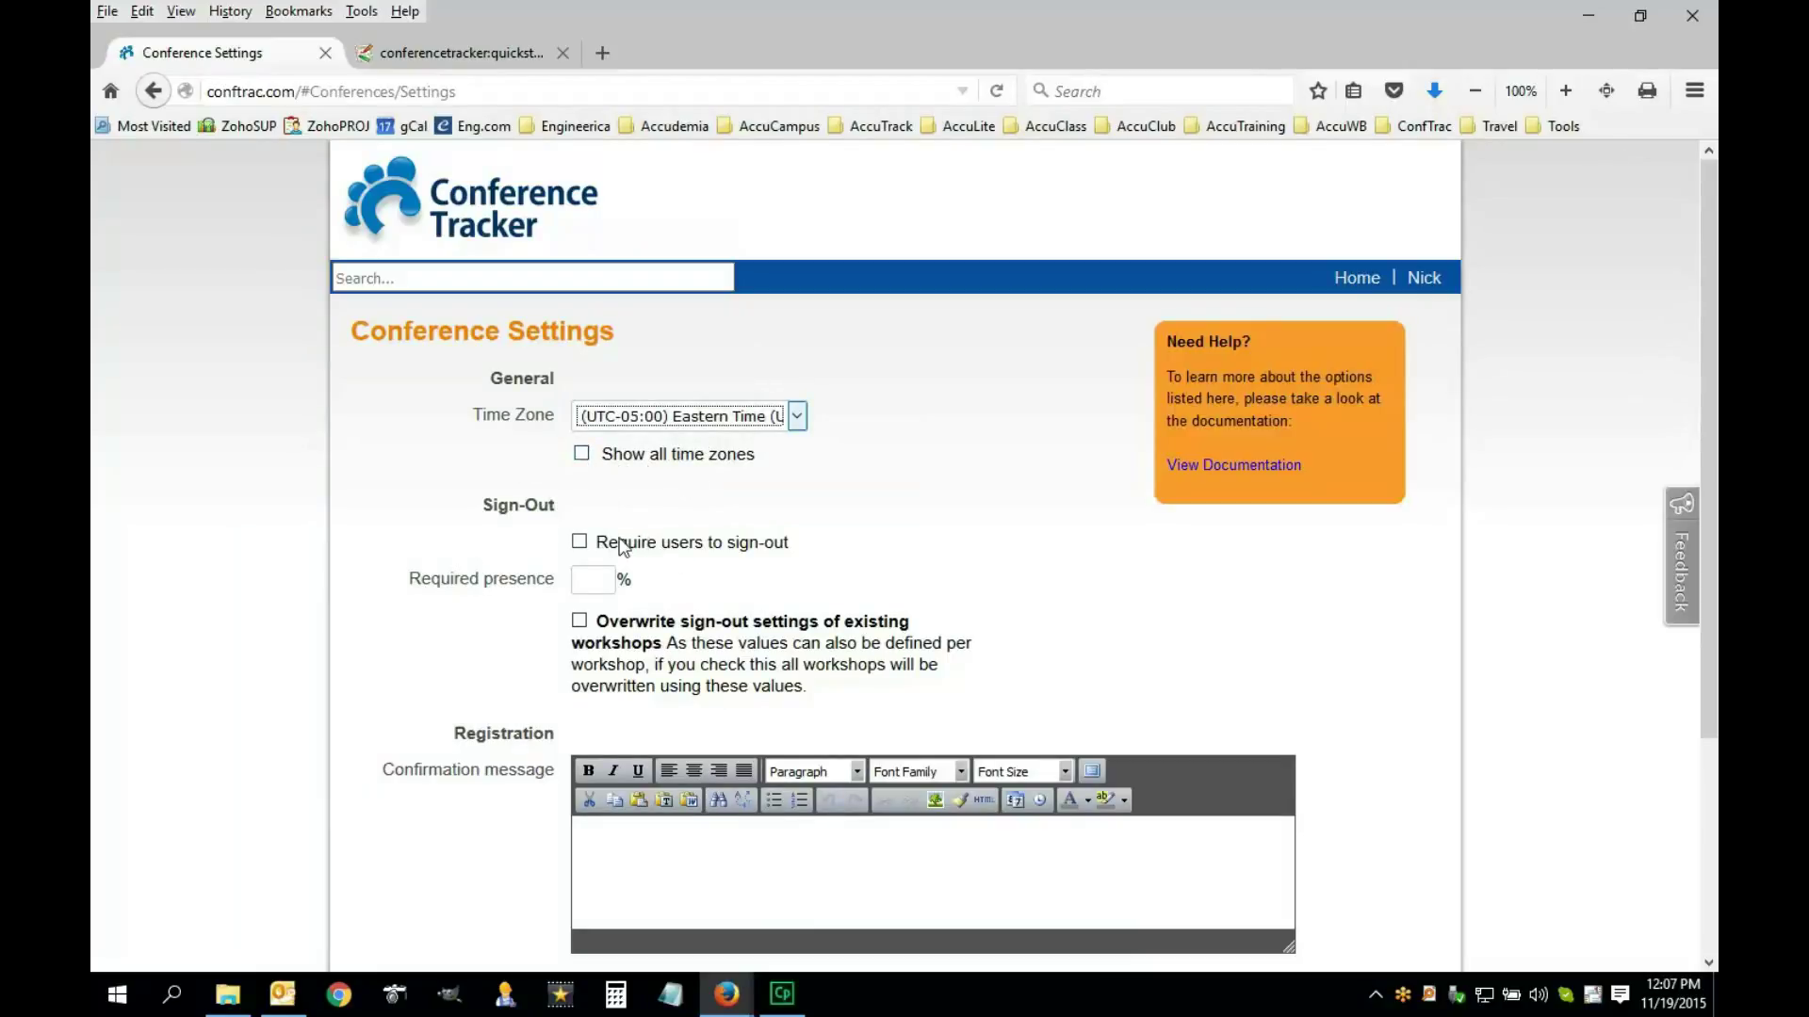
scroll(629, 555, "down", 1)
scroll(633, 570, "down", 5)
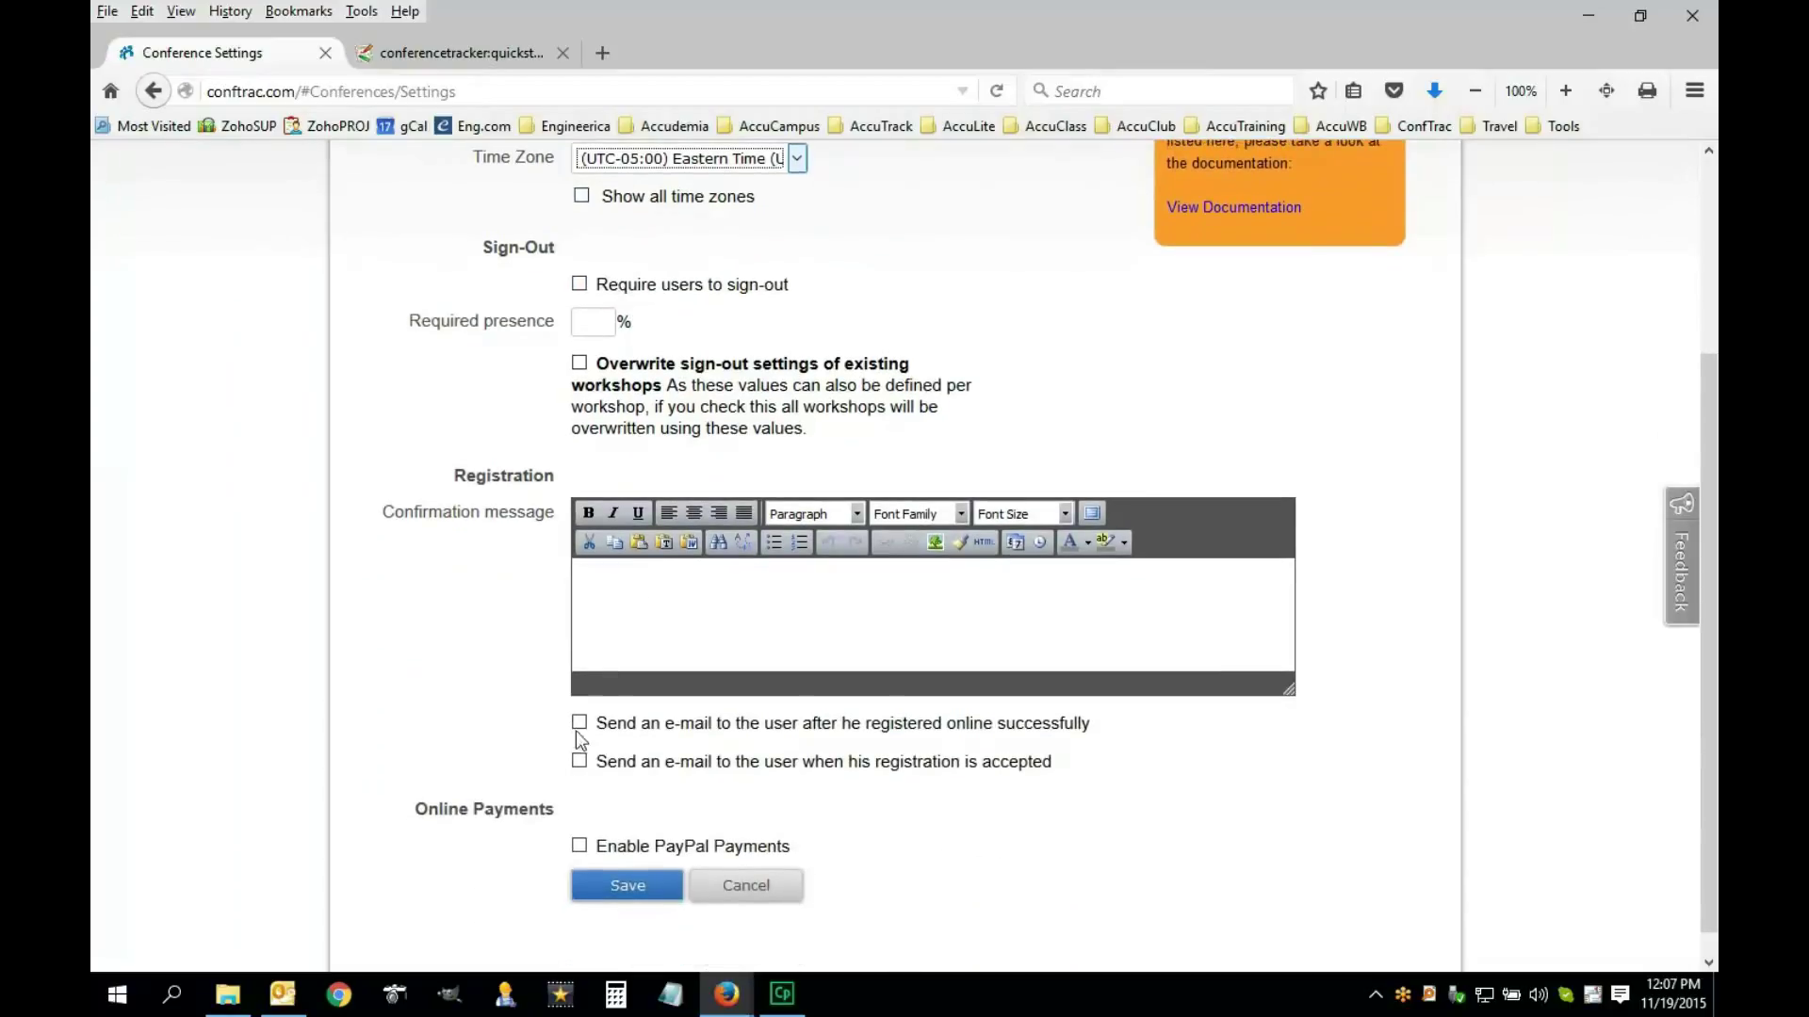
left_click(625, 890)
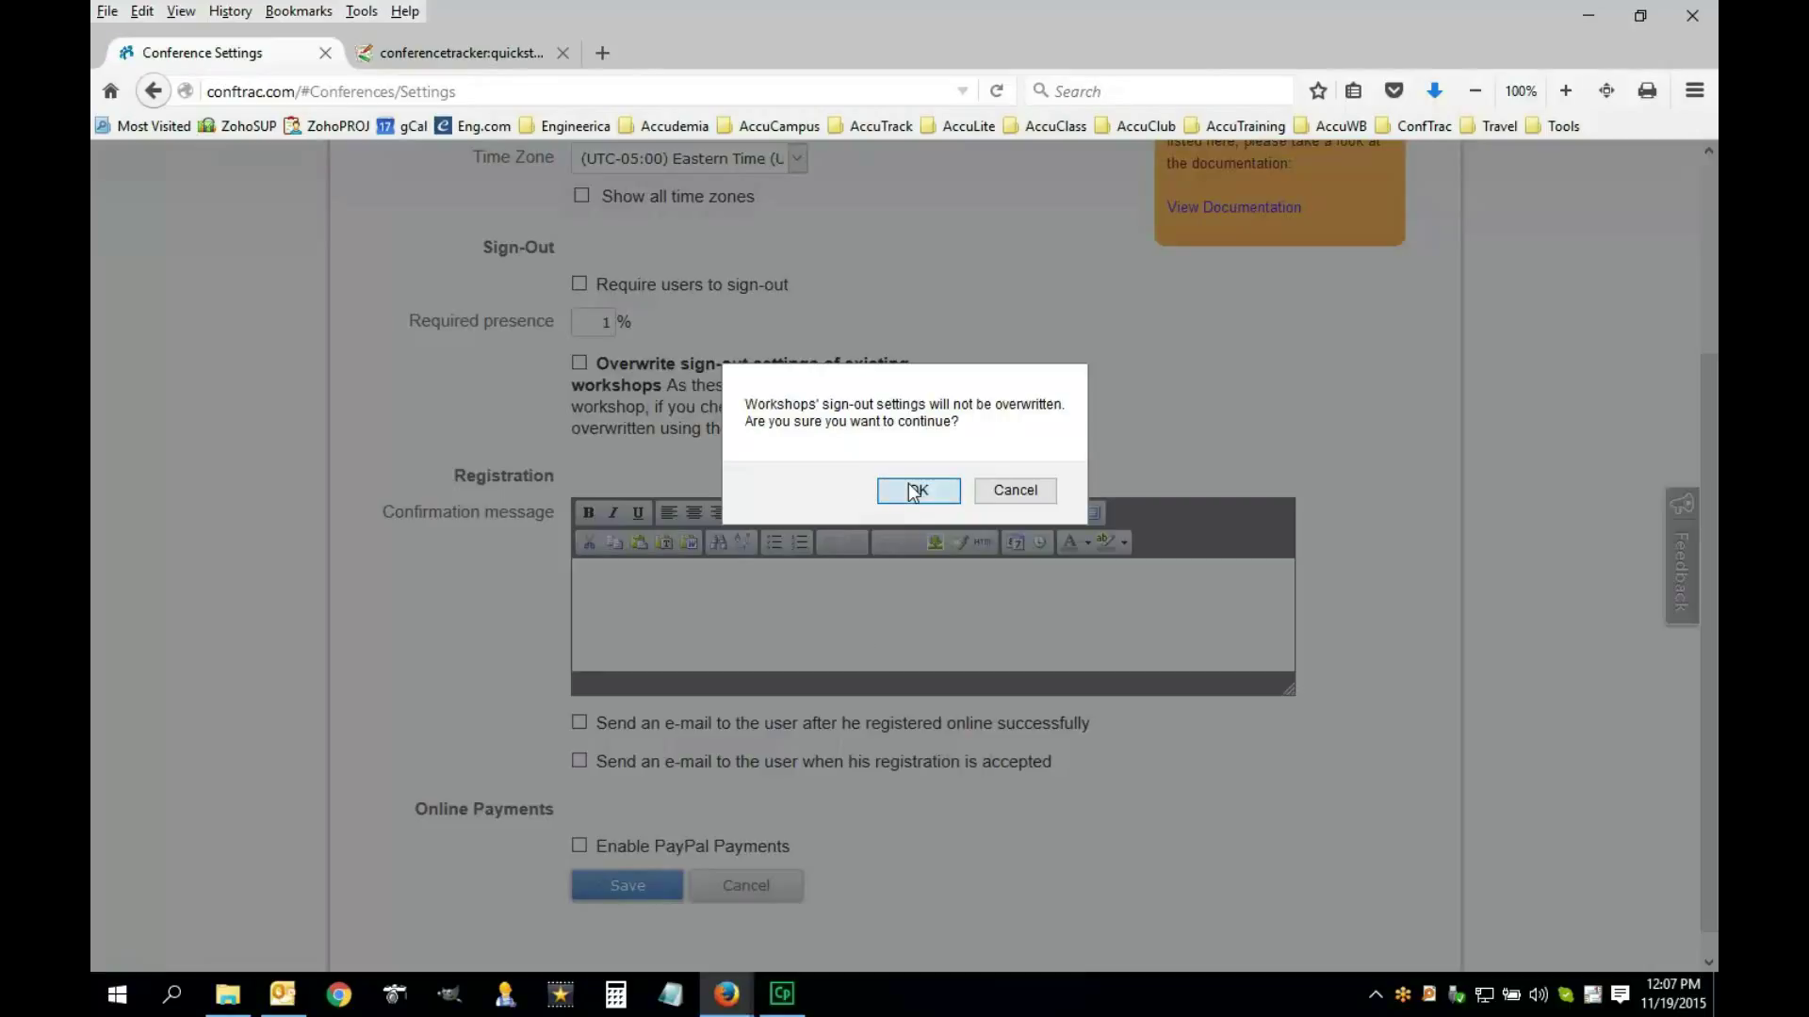
left_click(920, 489)
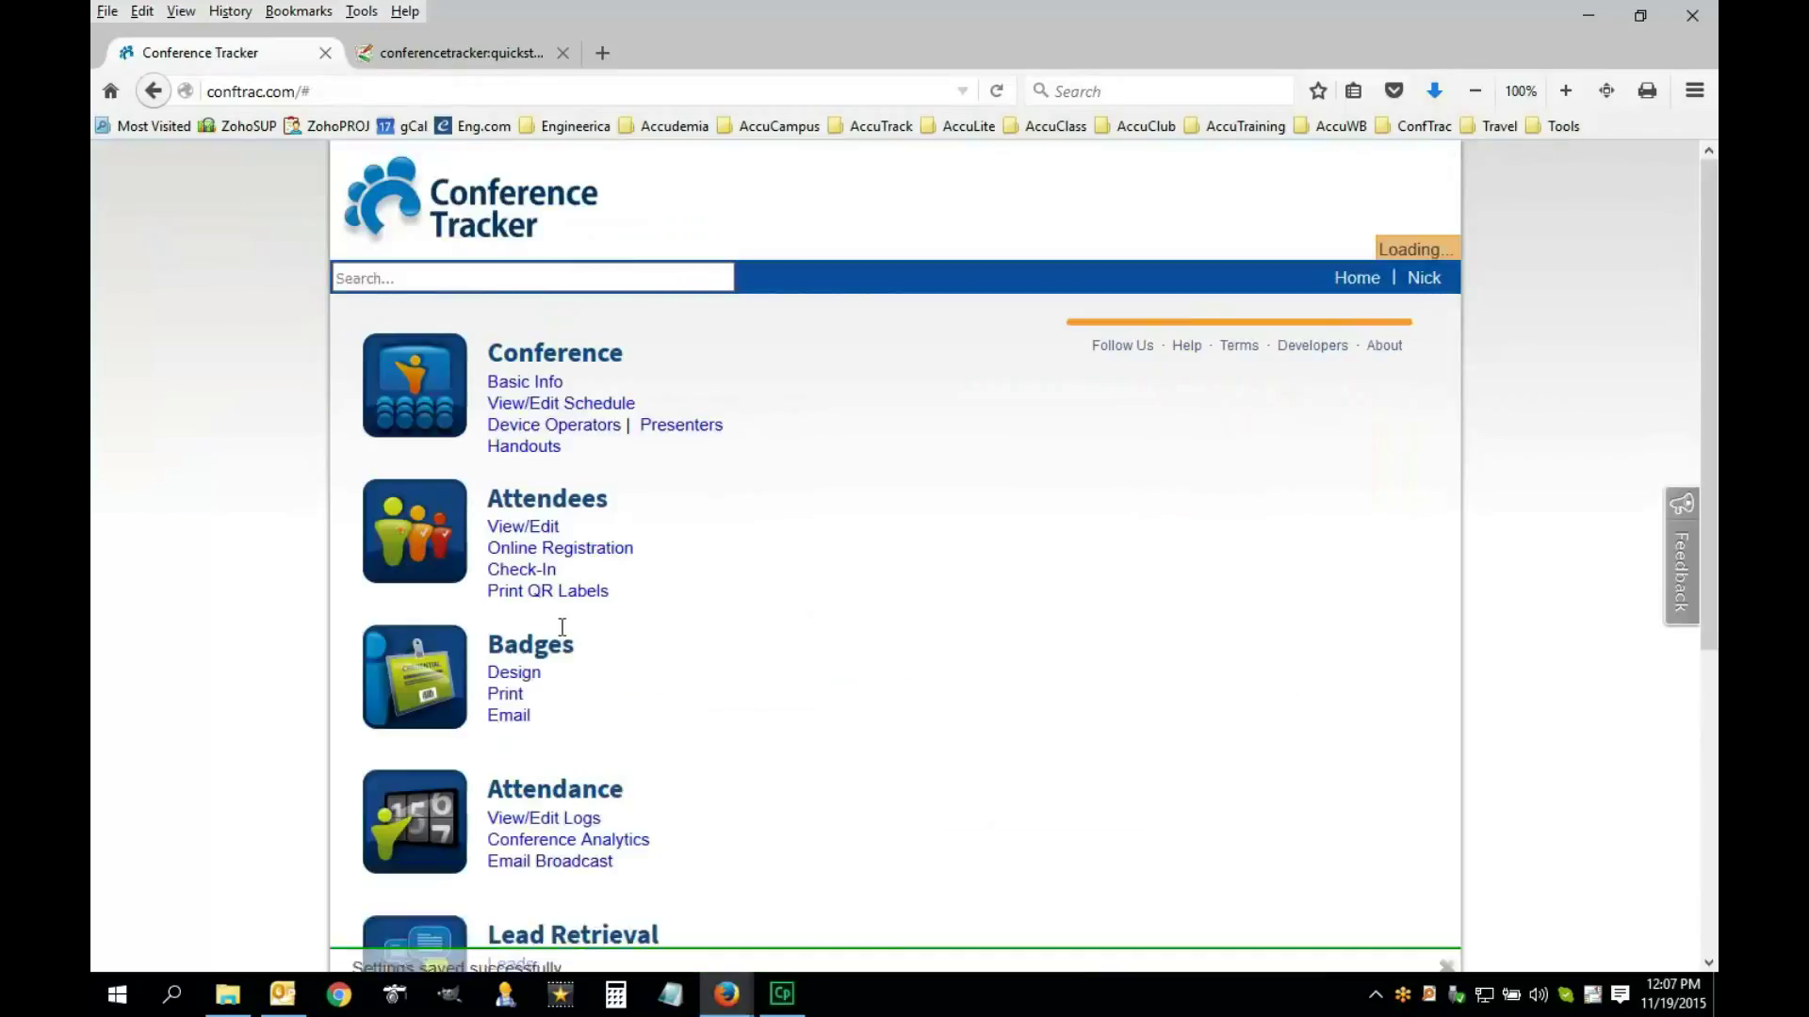
Go to Advanced Options > Import Data from the home page
scroll(759, 767, "down", 5)
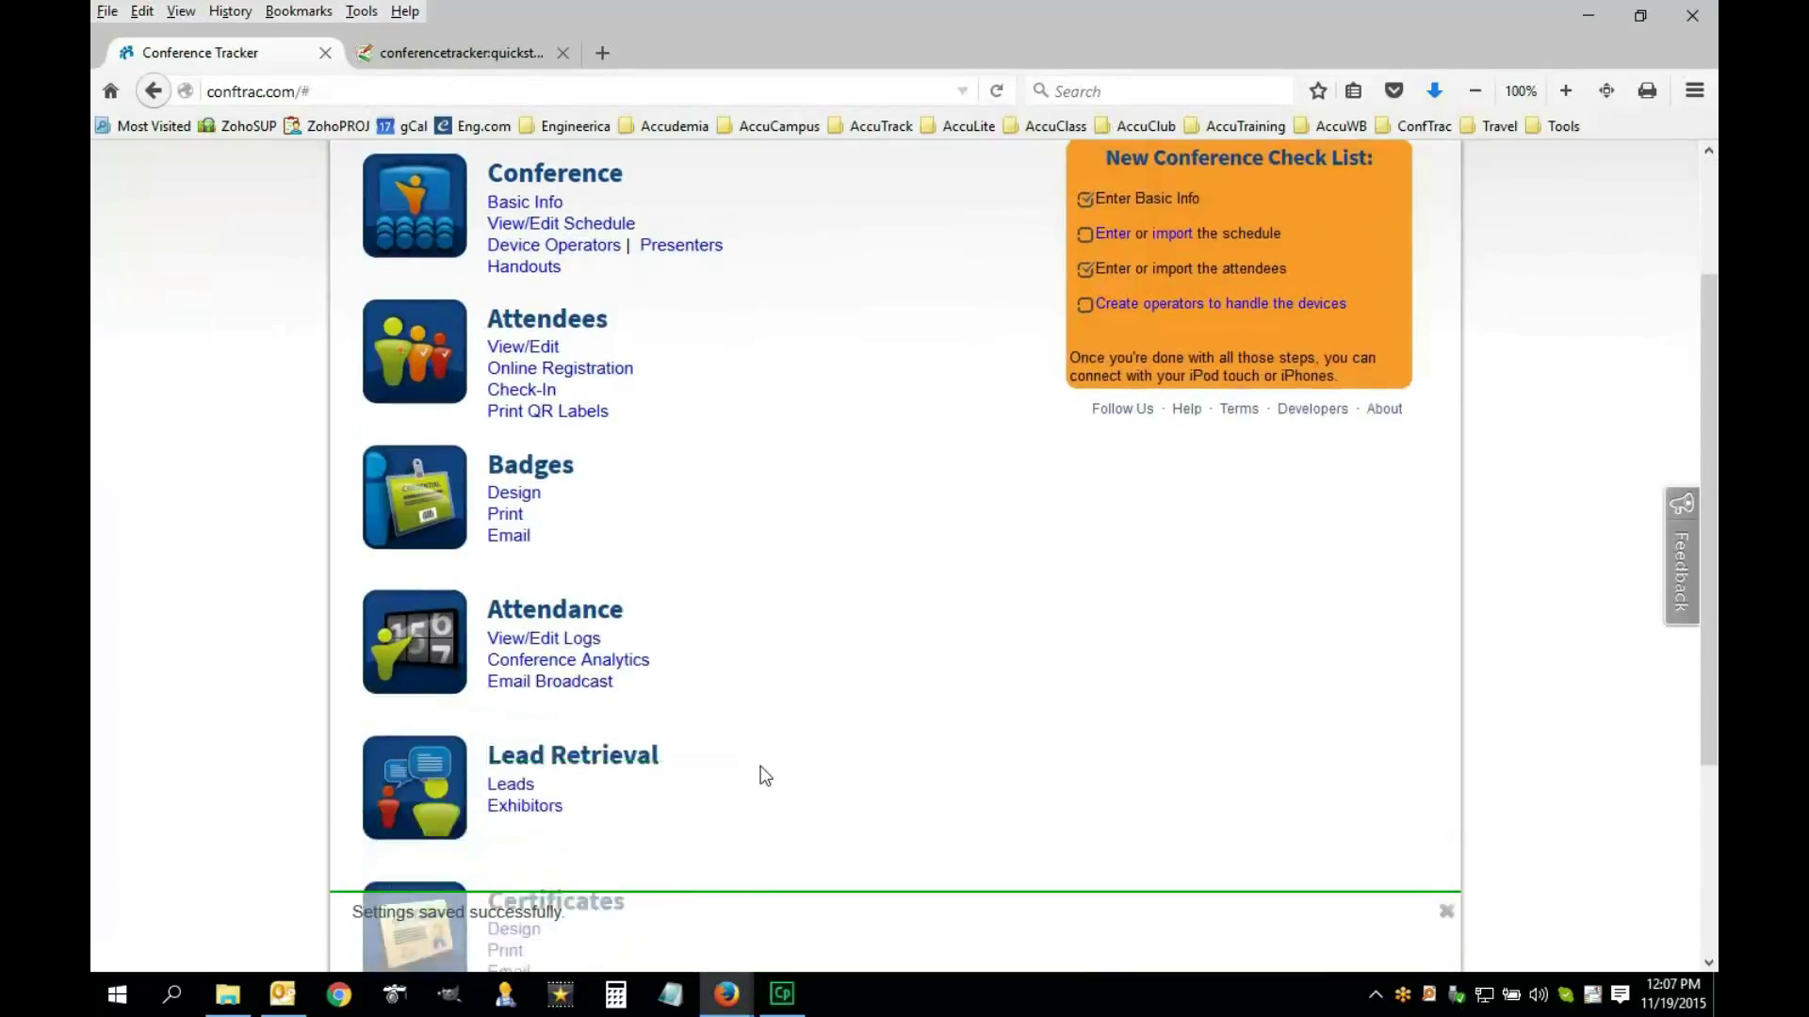
scroll(760, 767, "up", 2)
scroll(778, 697, "up", 2)
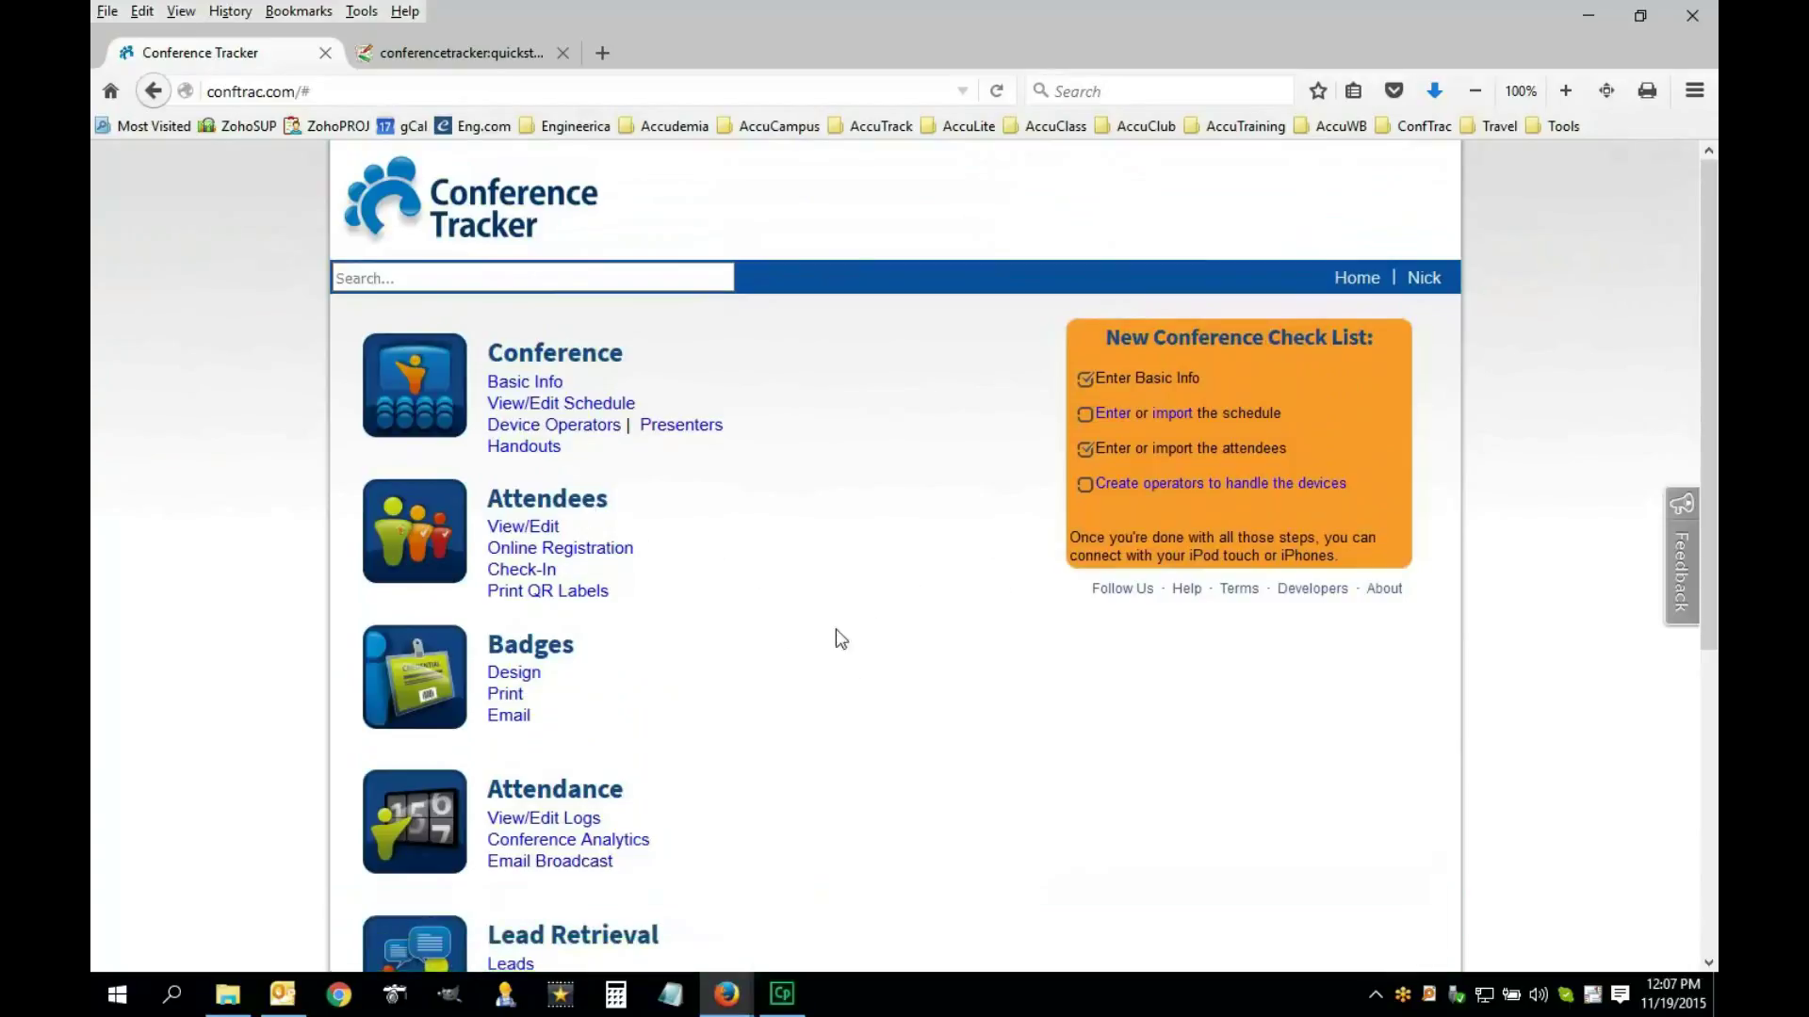
scroll(565, 880, "down", 5)
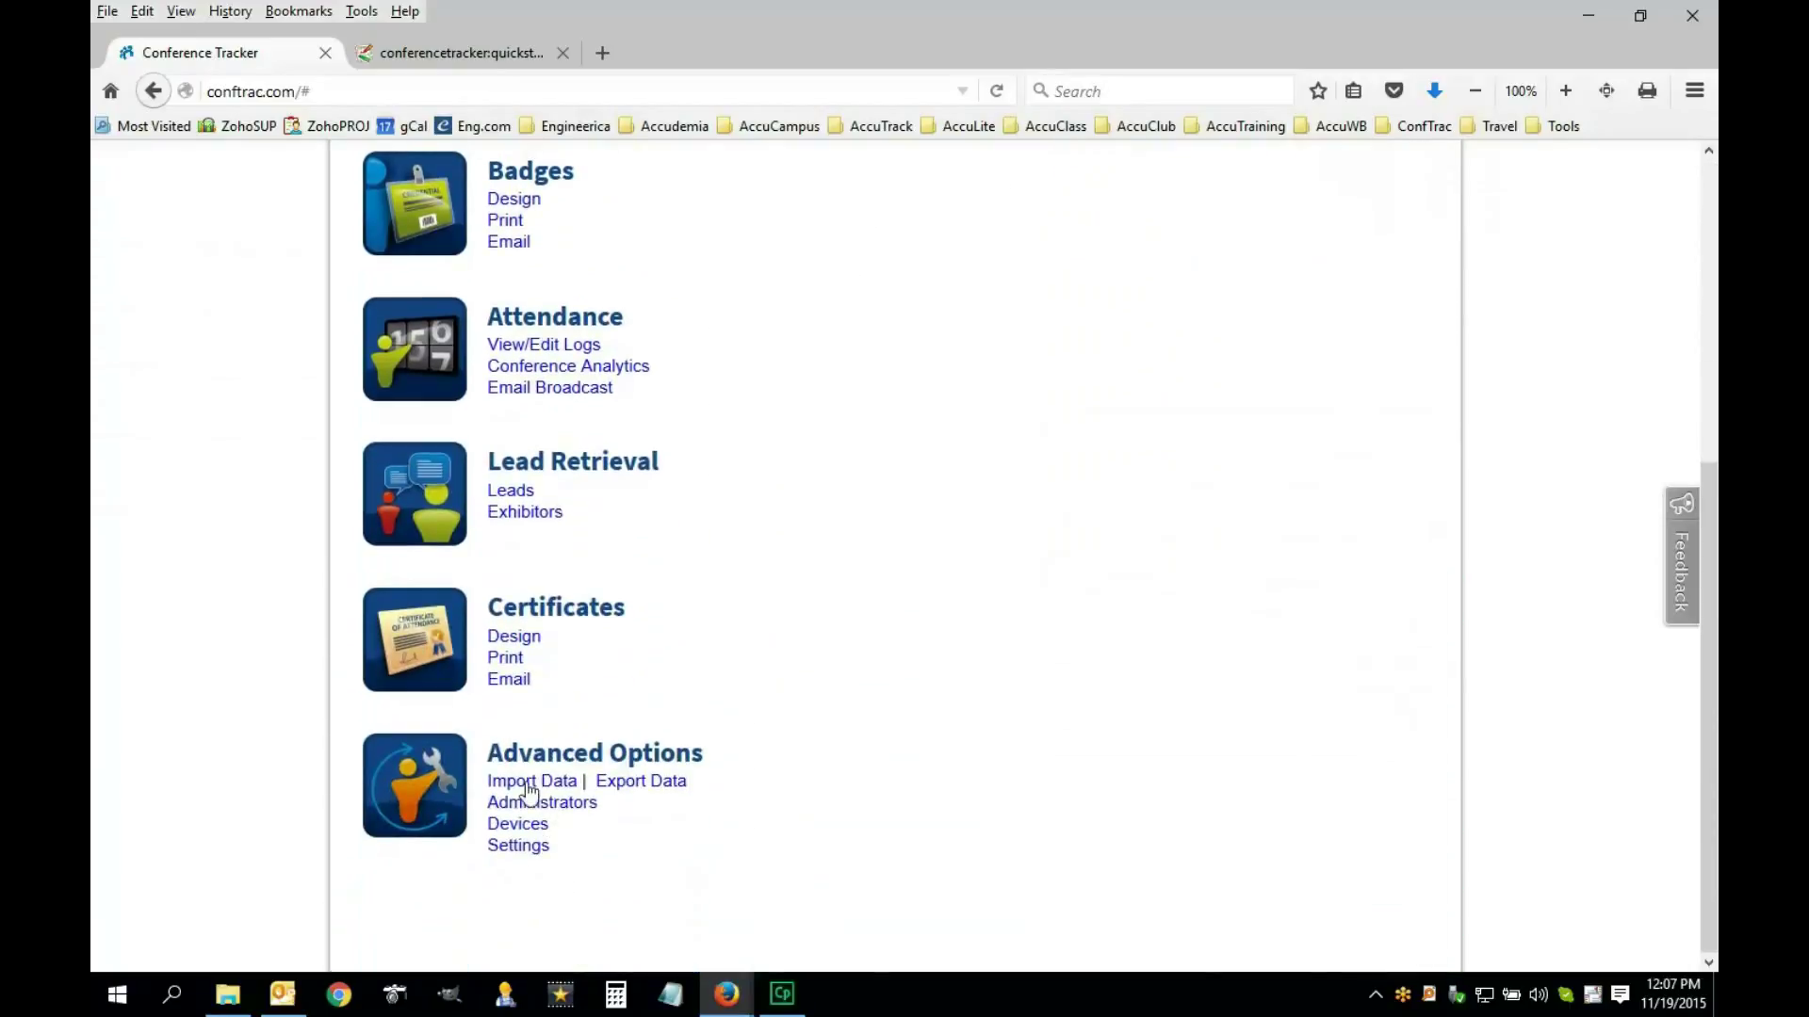
left_click(563, 784)
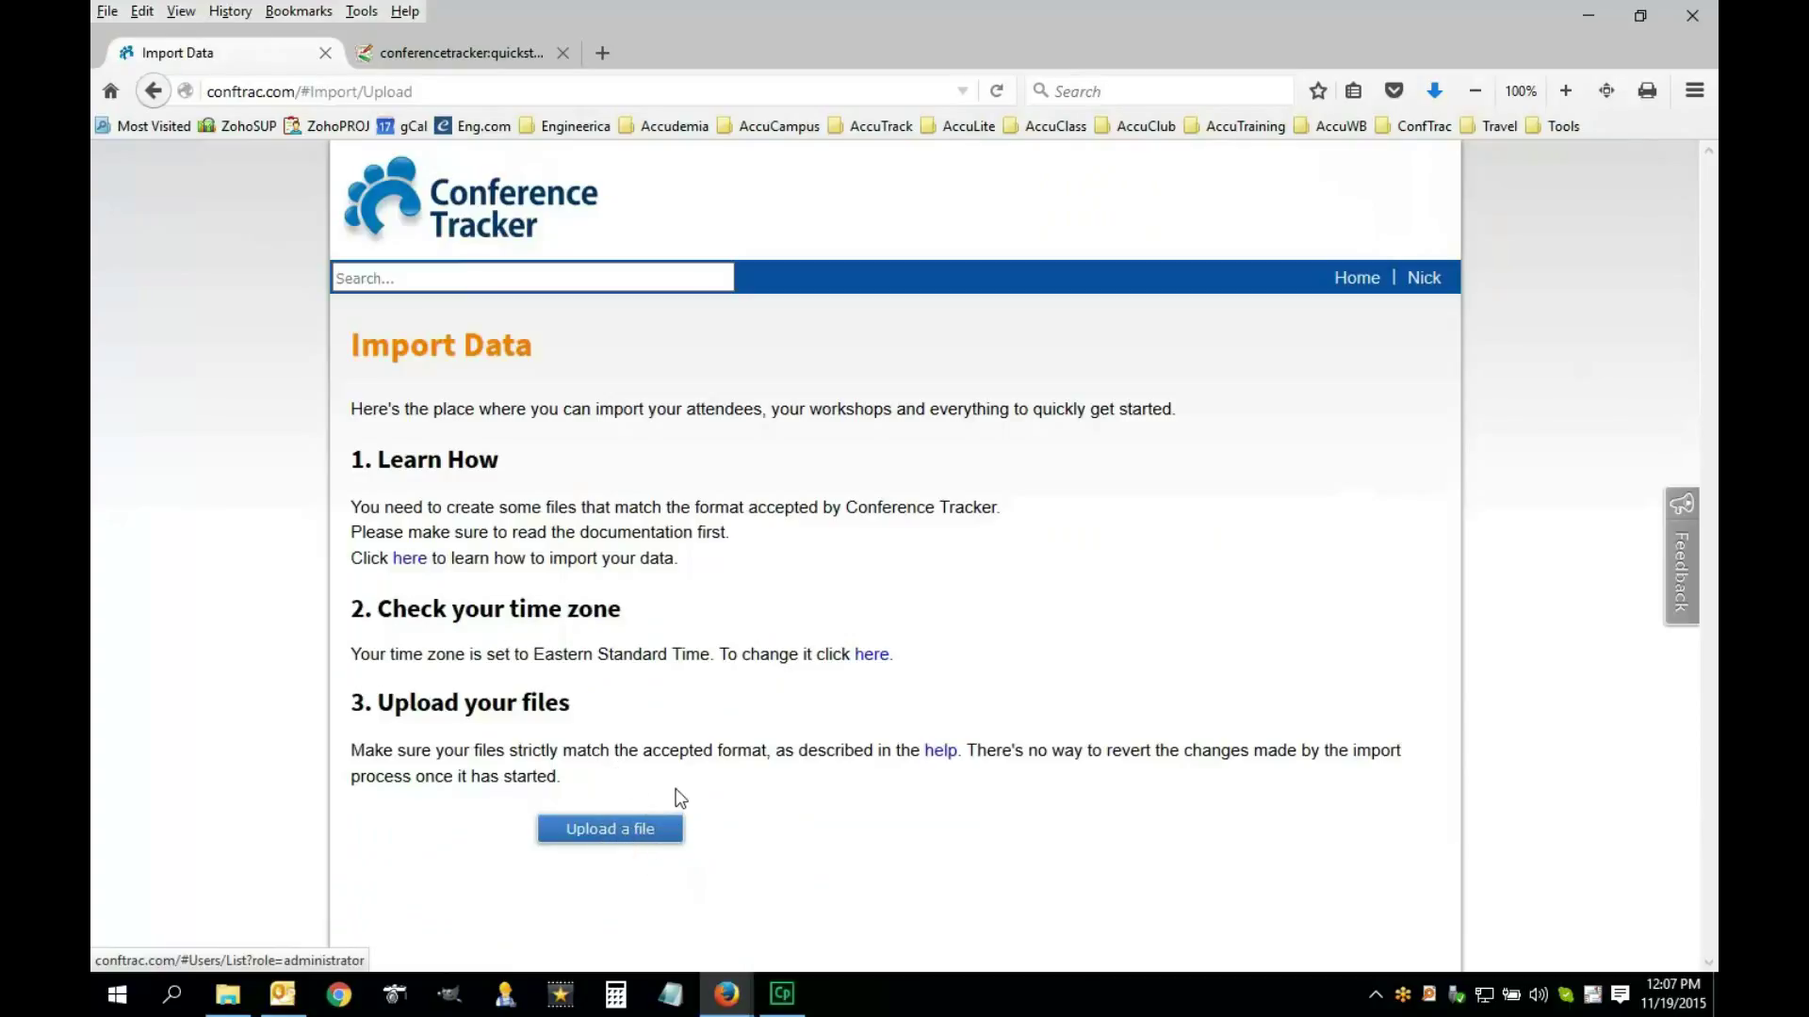
Show the sample CSV import folder and select AttendeeImportExcel.csv
left_click(227, 999)
left_click(1193, 157)
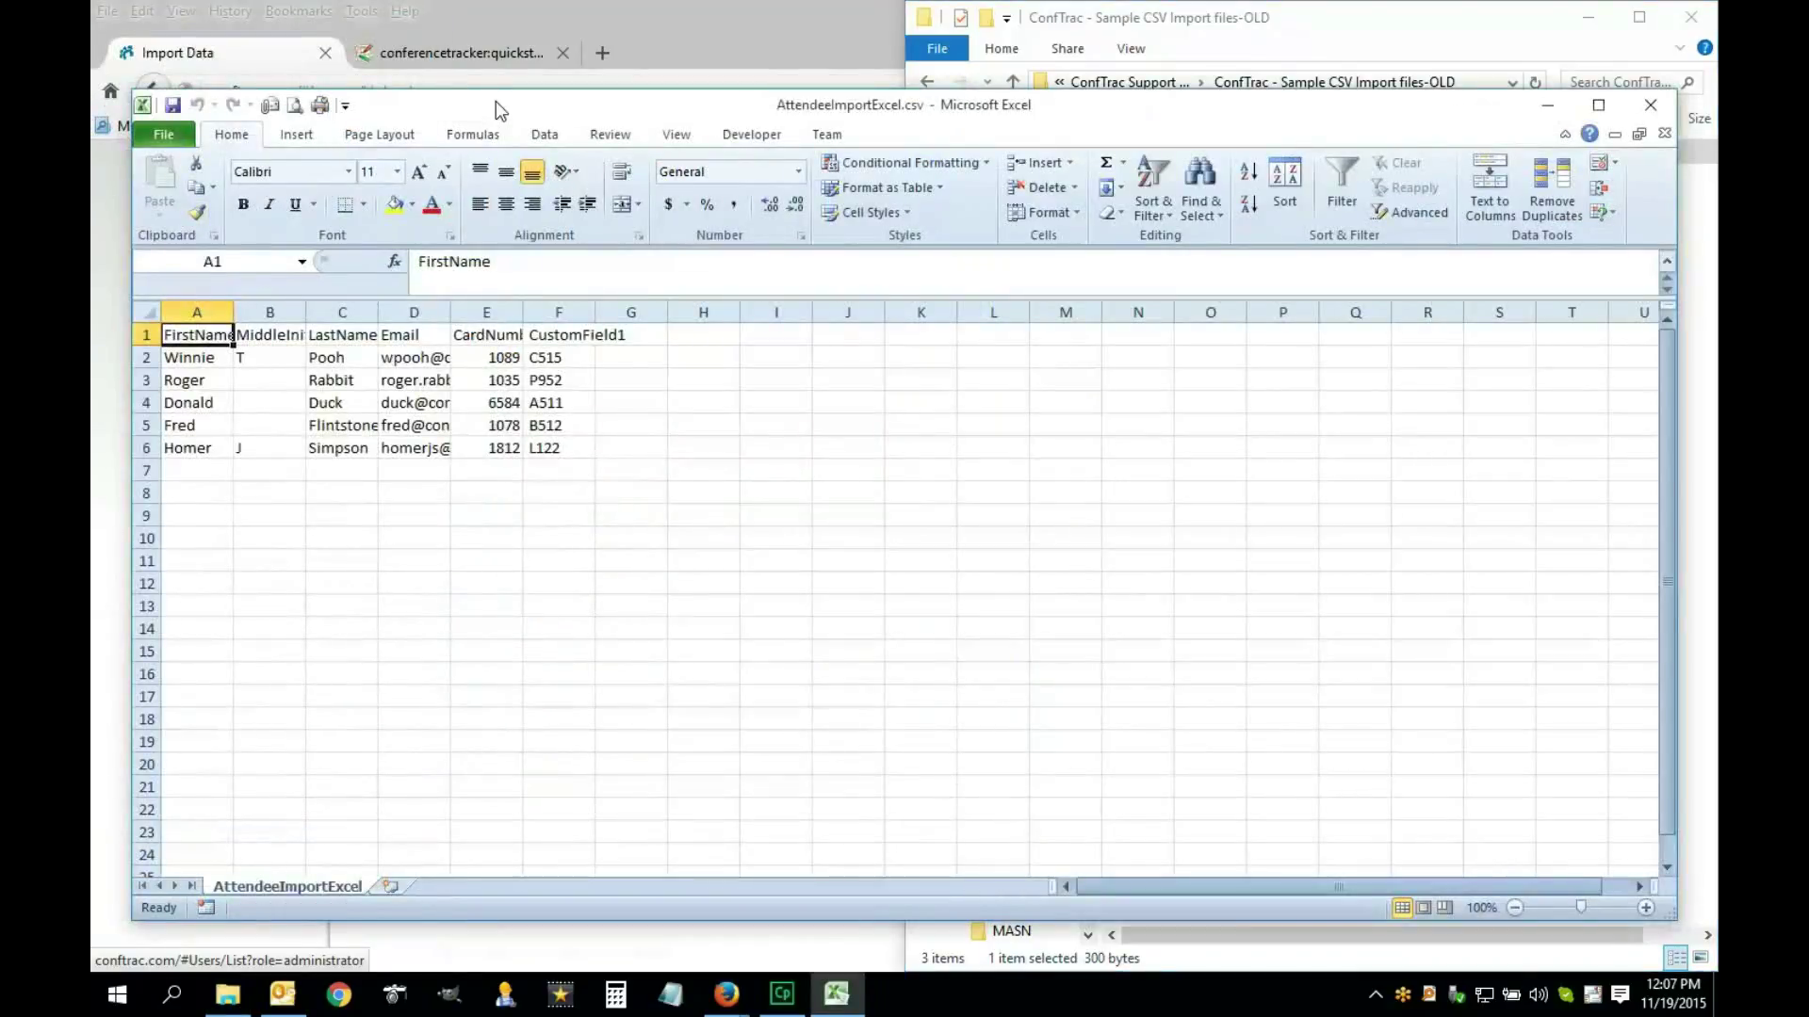
Maximize AttendeeImportExcel.csv, autofit all columns and select the attendee table A1:F6
double_click(496, 100)
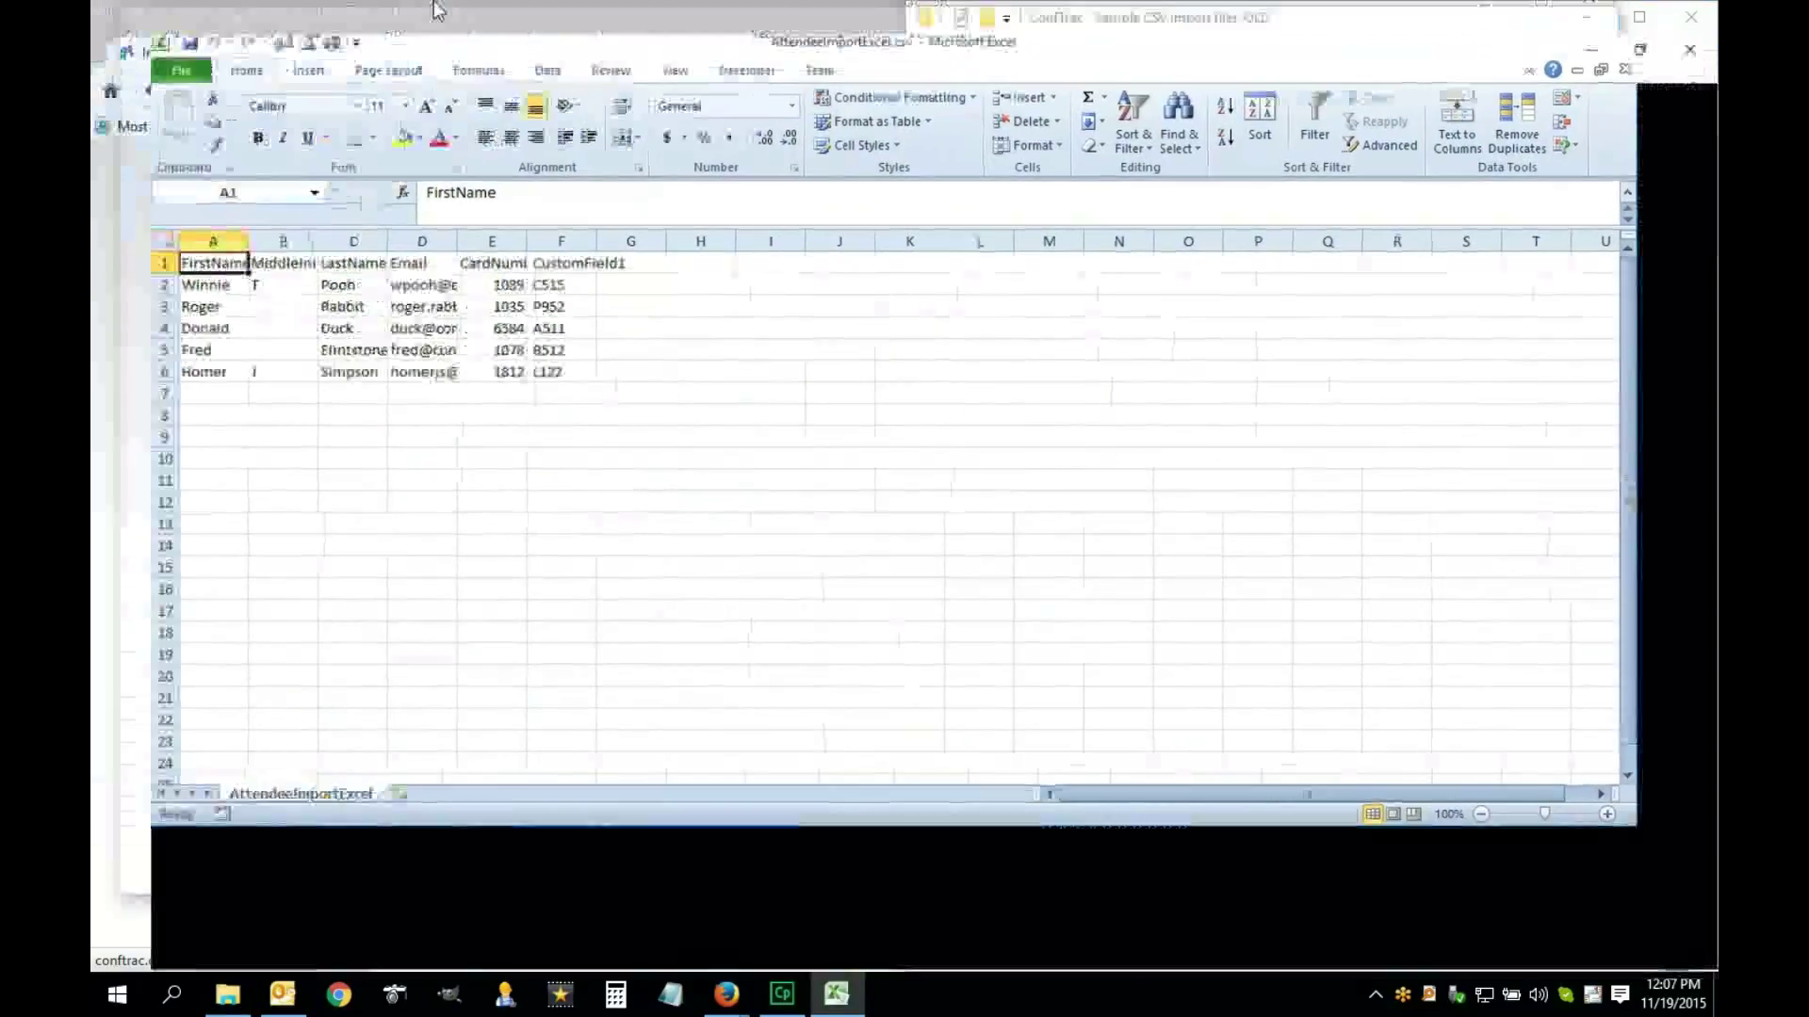
left_click(106, 219)
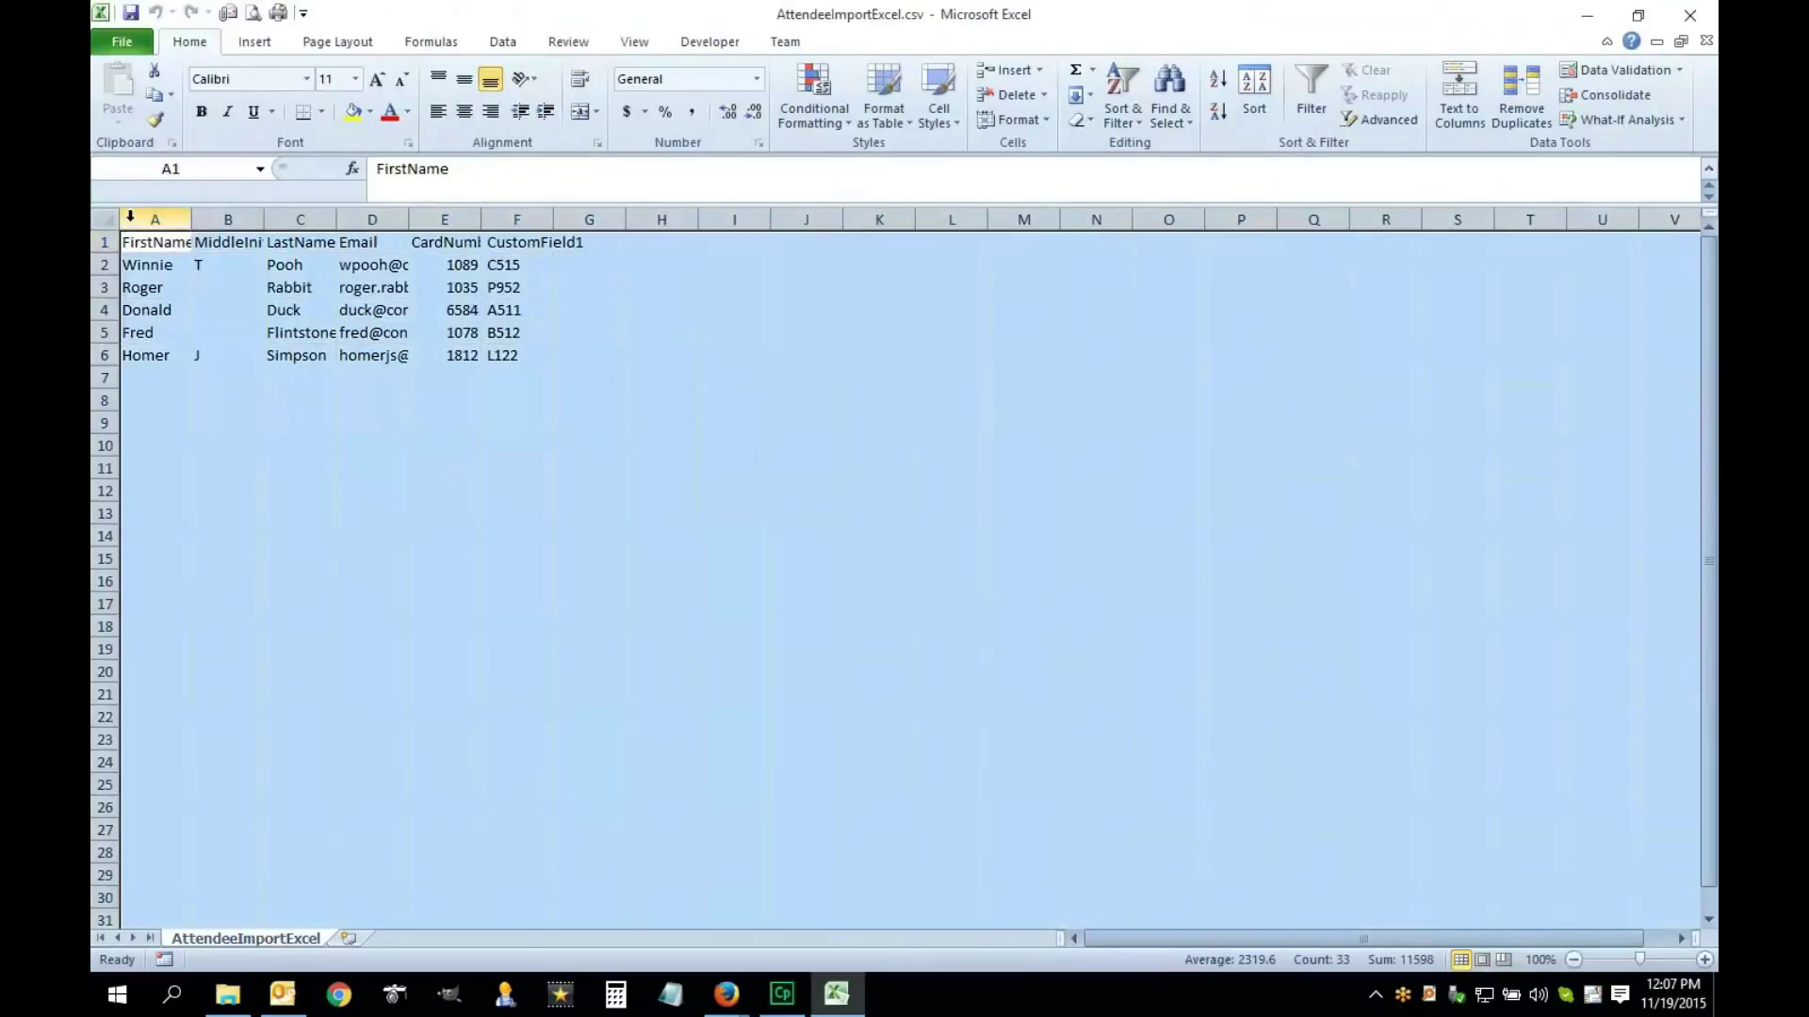
double_click(192, 218)
left_click(179, 265)
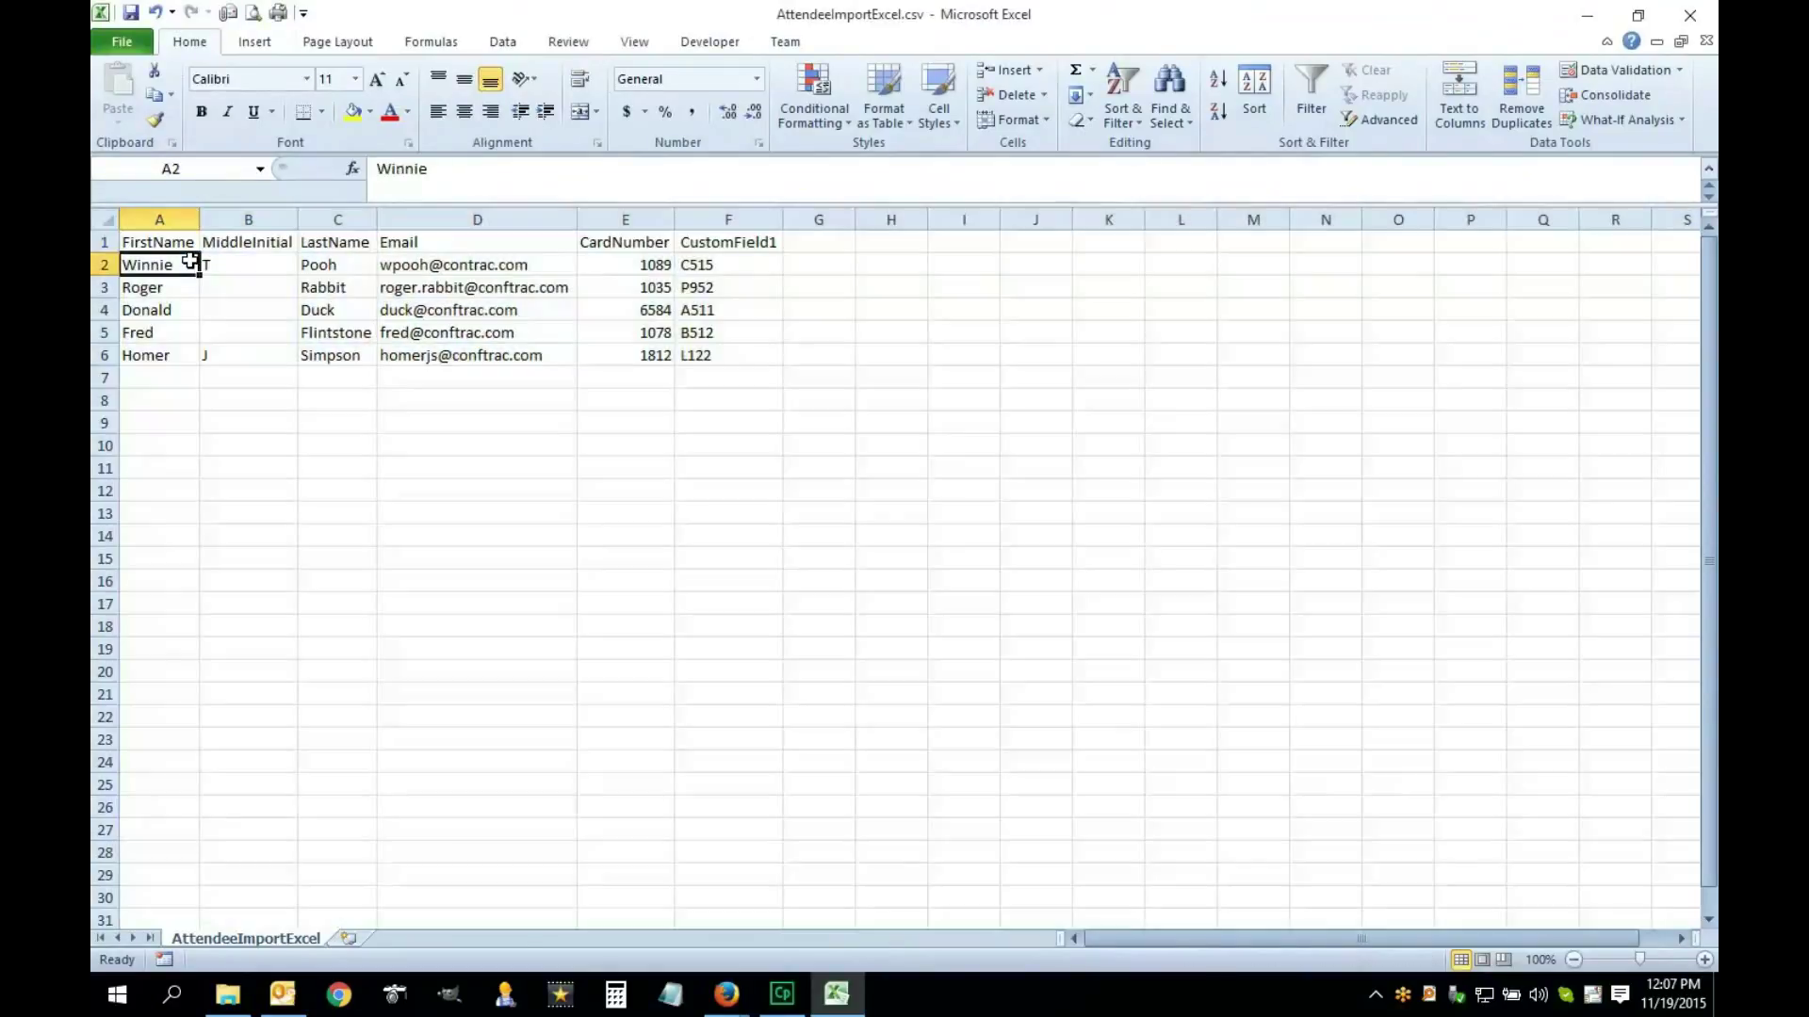
left_click_drag(179, 243, 708, 345)
Review the FirstName, MiddleInitial, LastName and Email columns, then close Excel choosing Don't Save
left_click(236, 271)
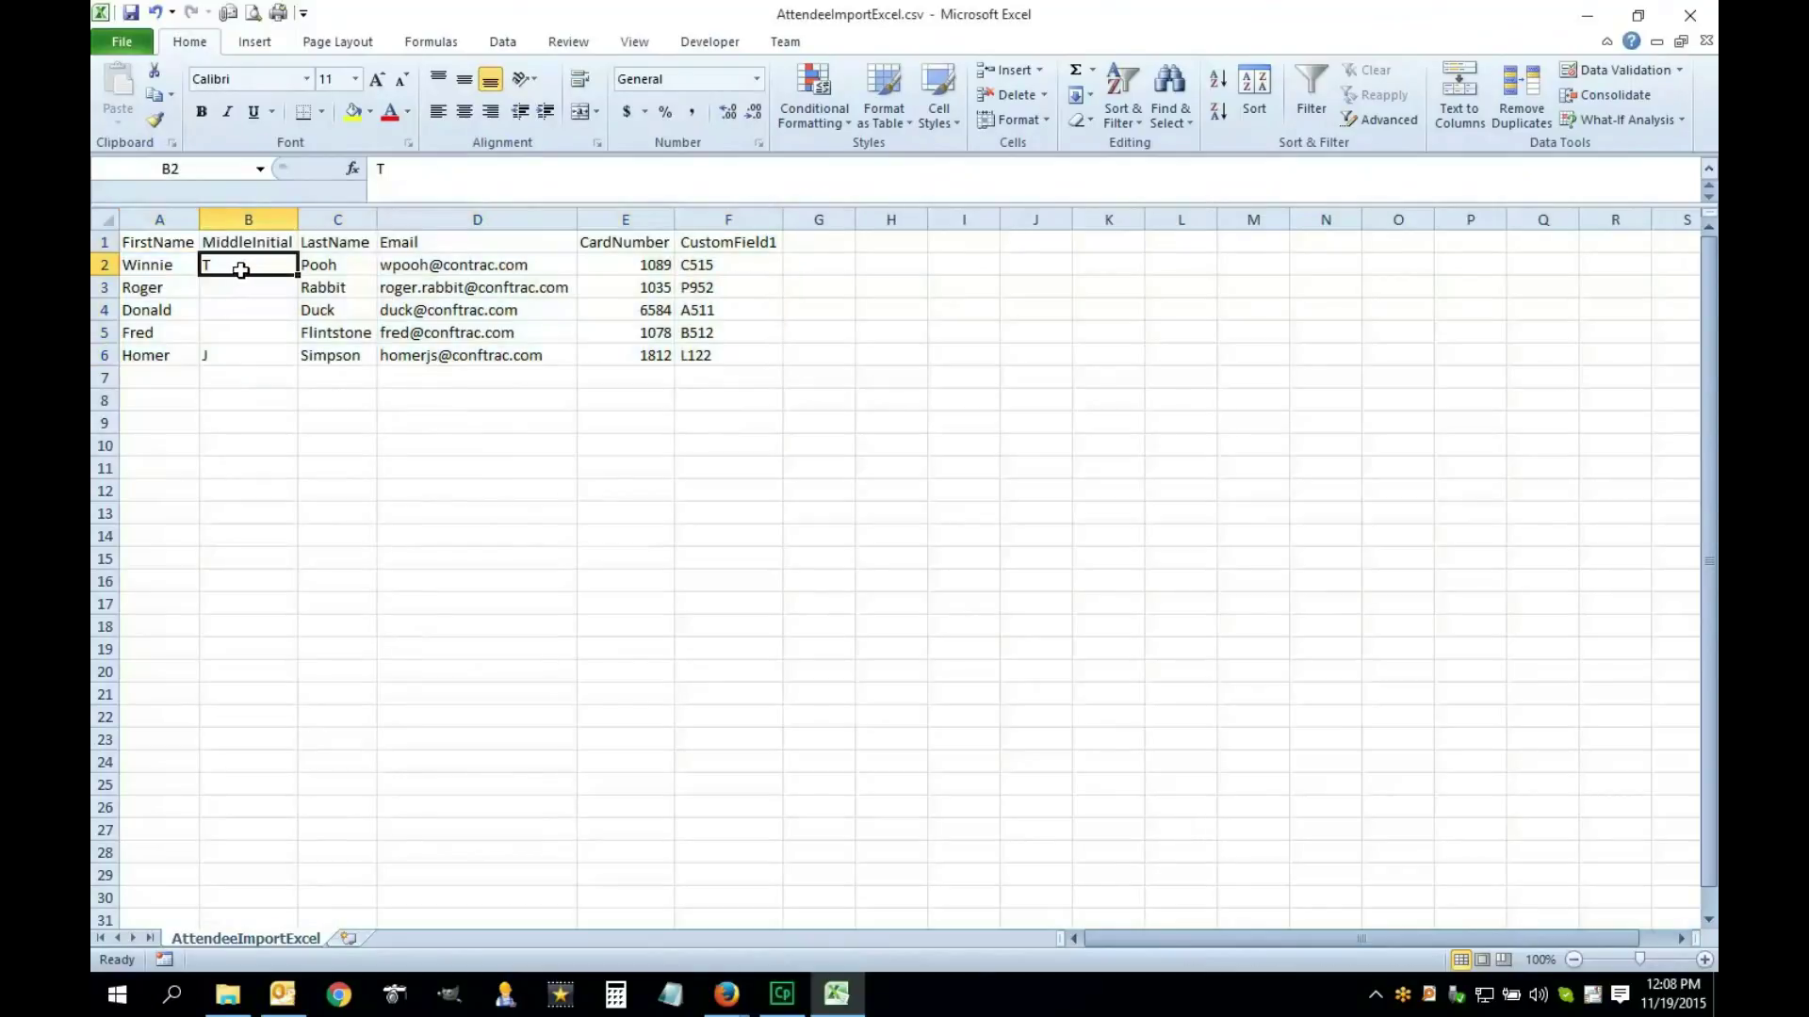
left_click(161, 243)
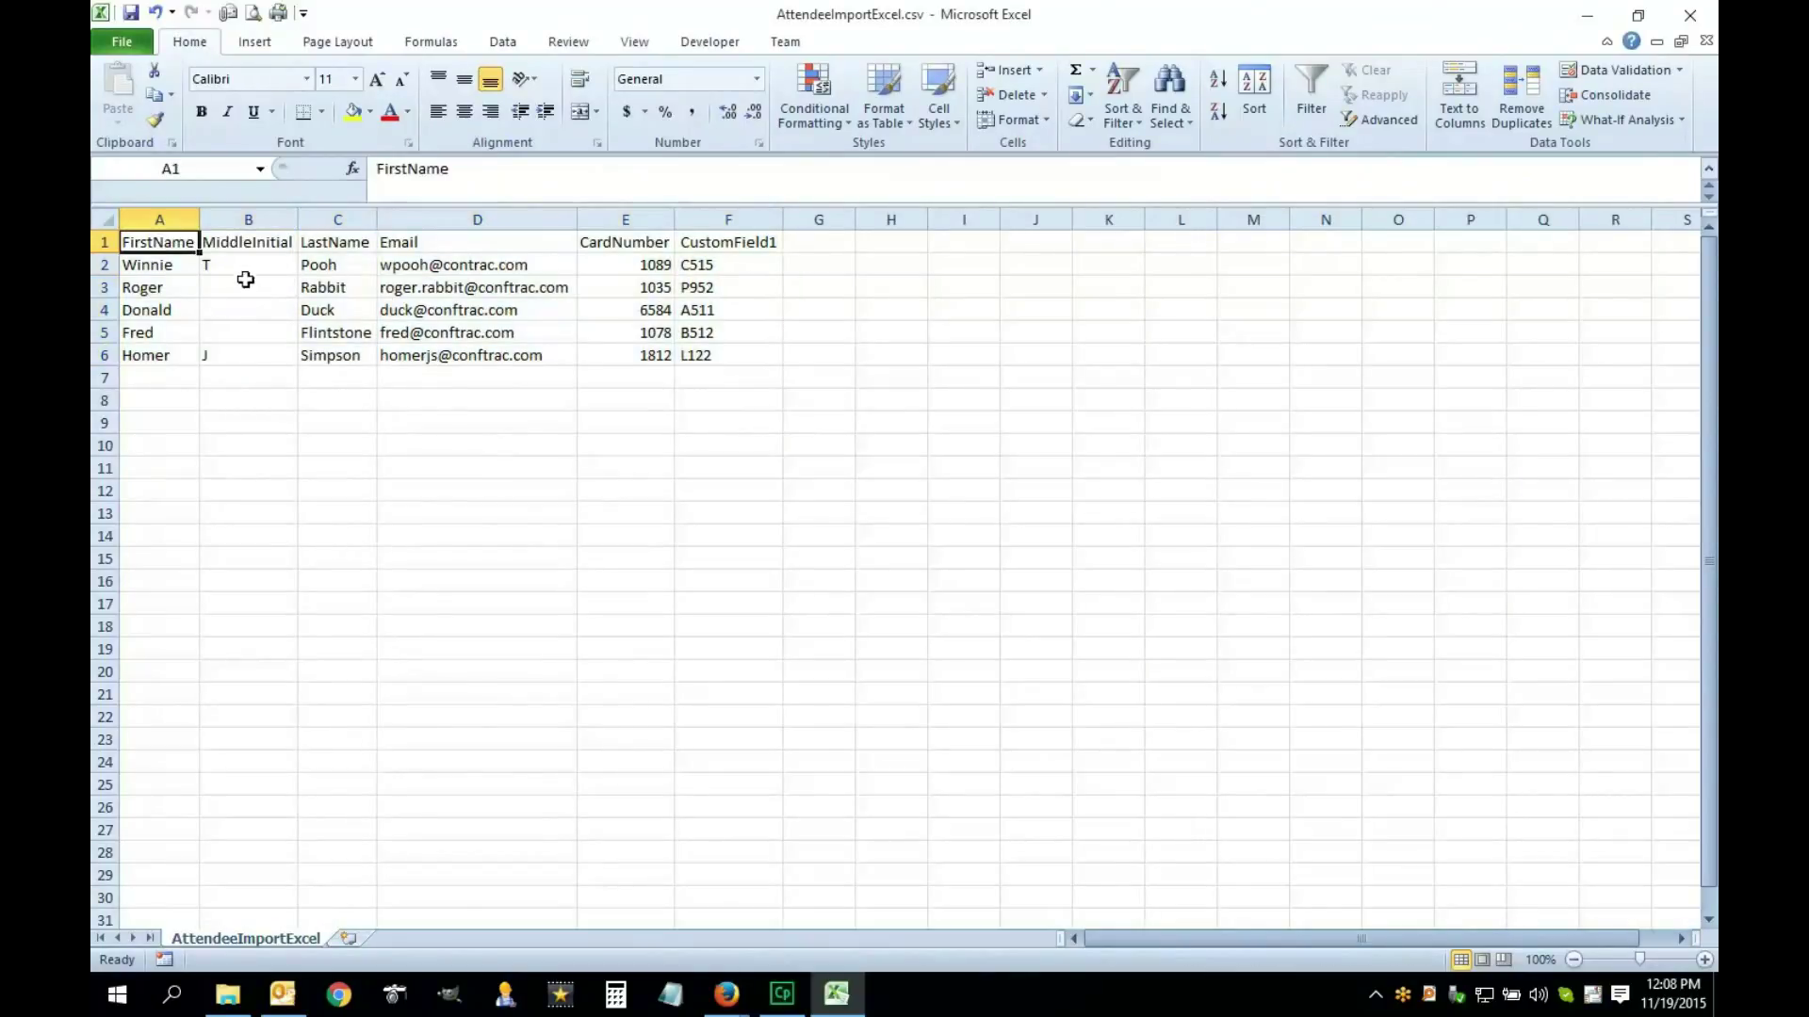
left_click_drag(161, 242, 165, 332)
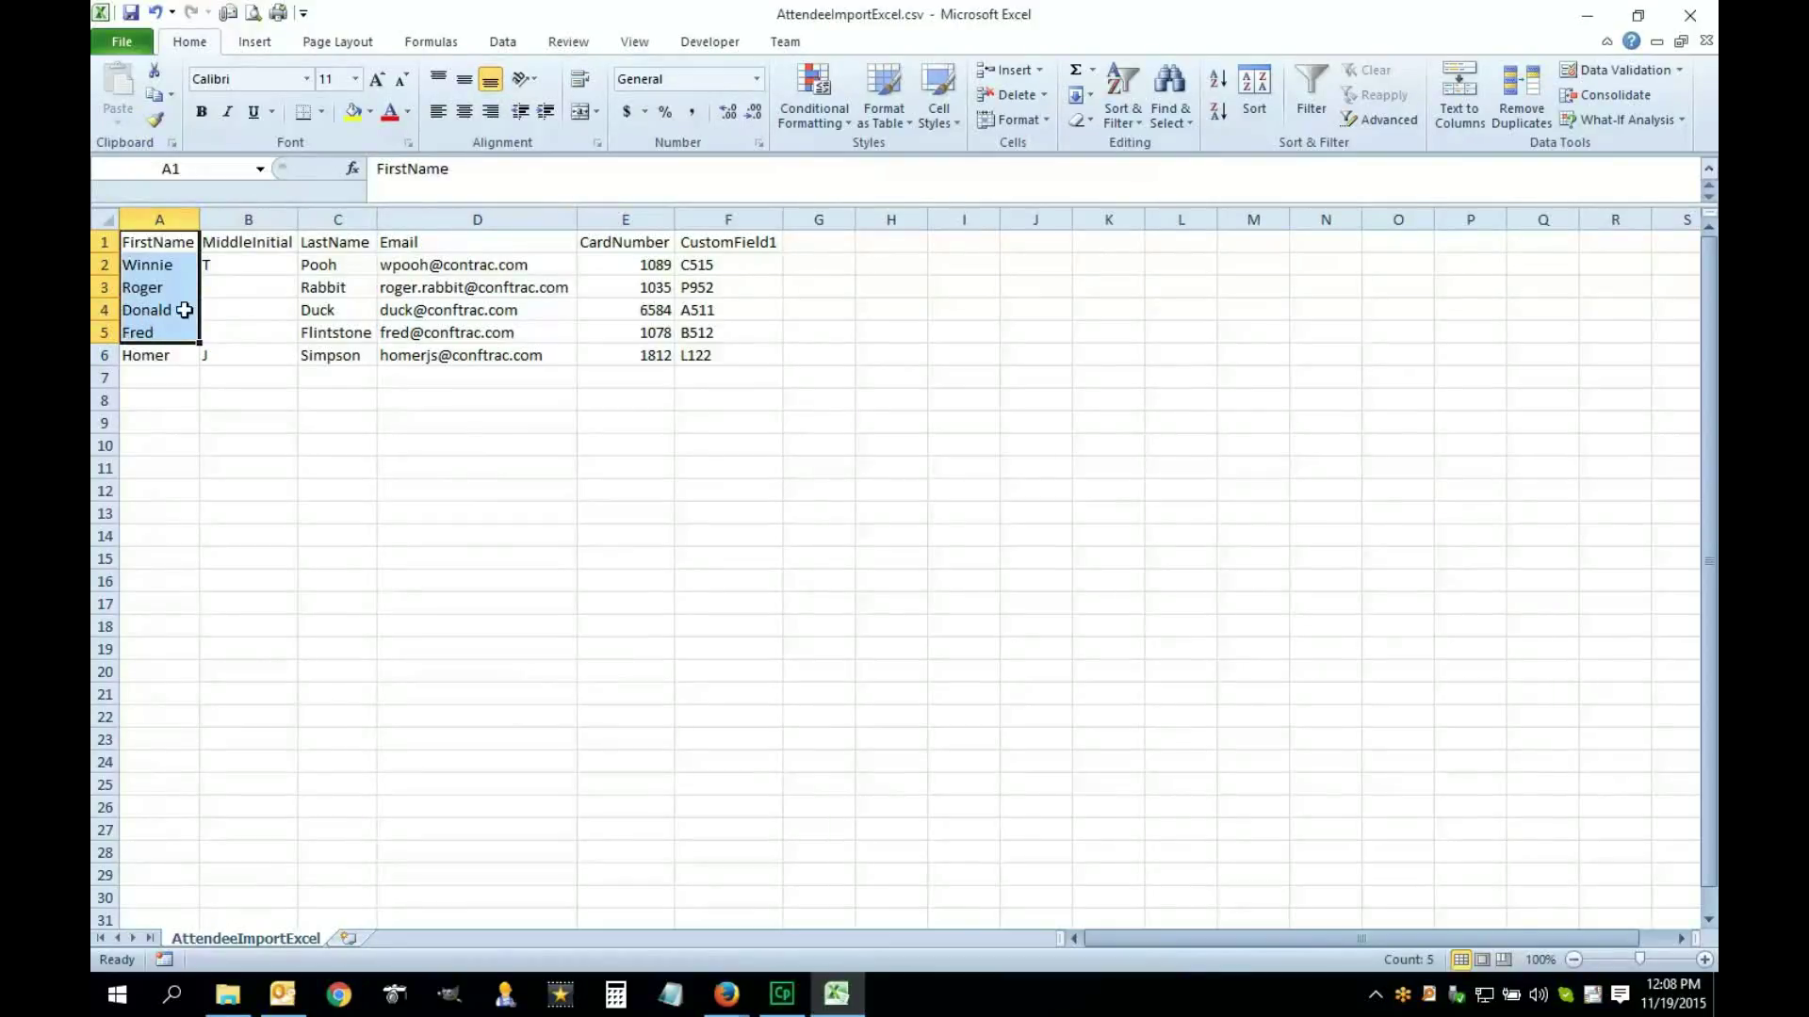
left_click(227, 243)
left_click(471, 246)
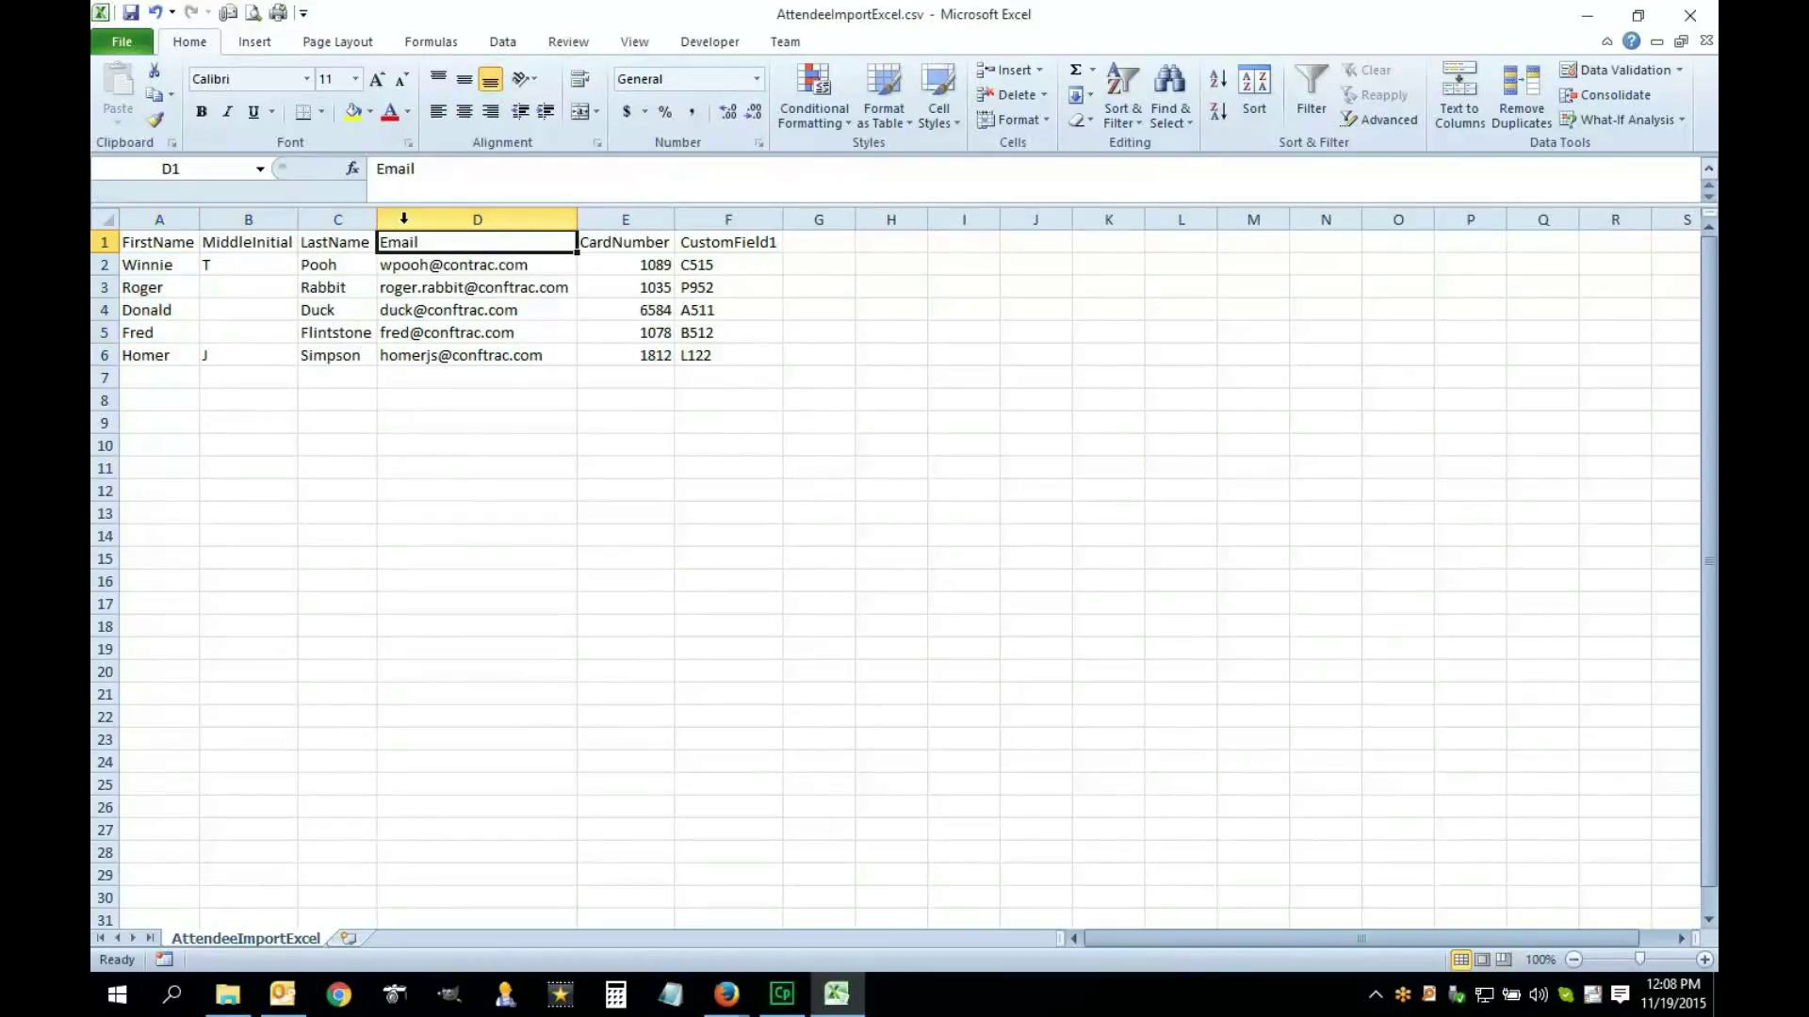
left_click_drag(476, 219, 338, 220)
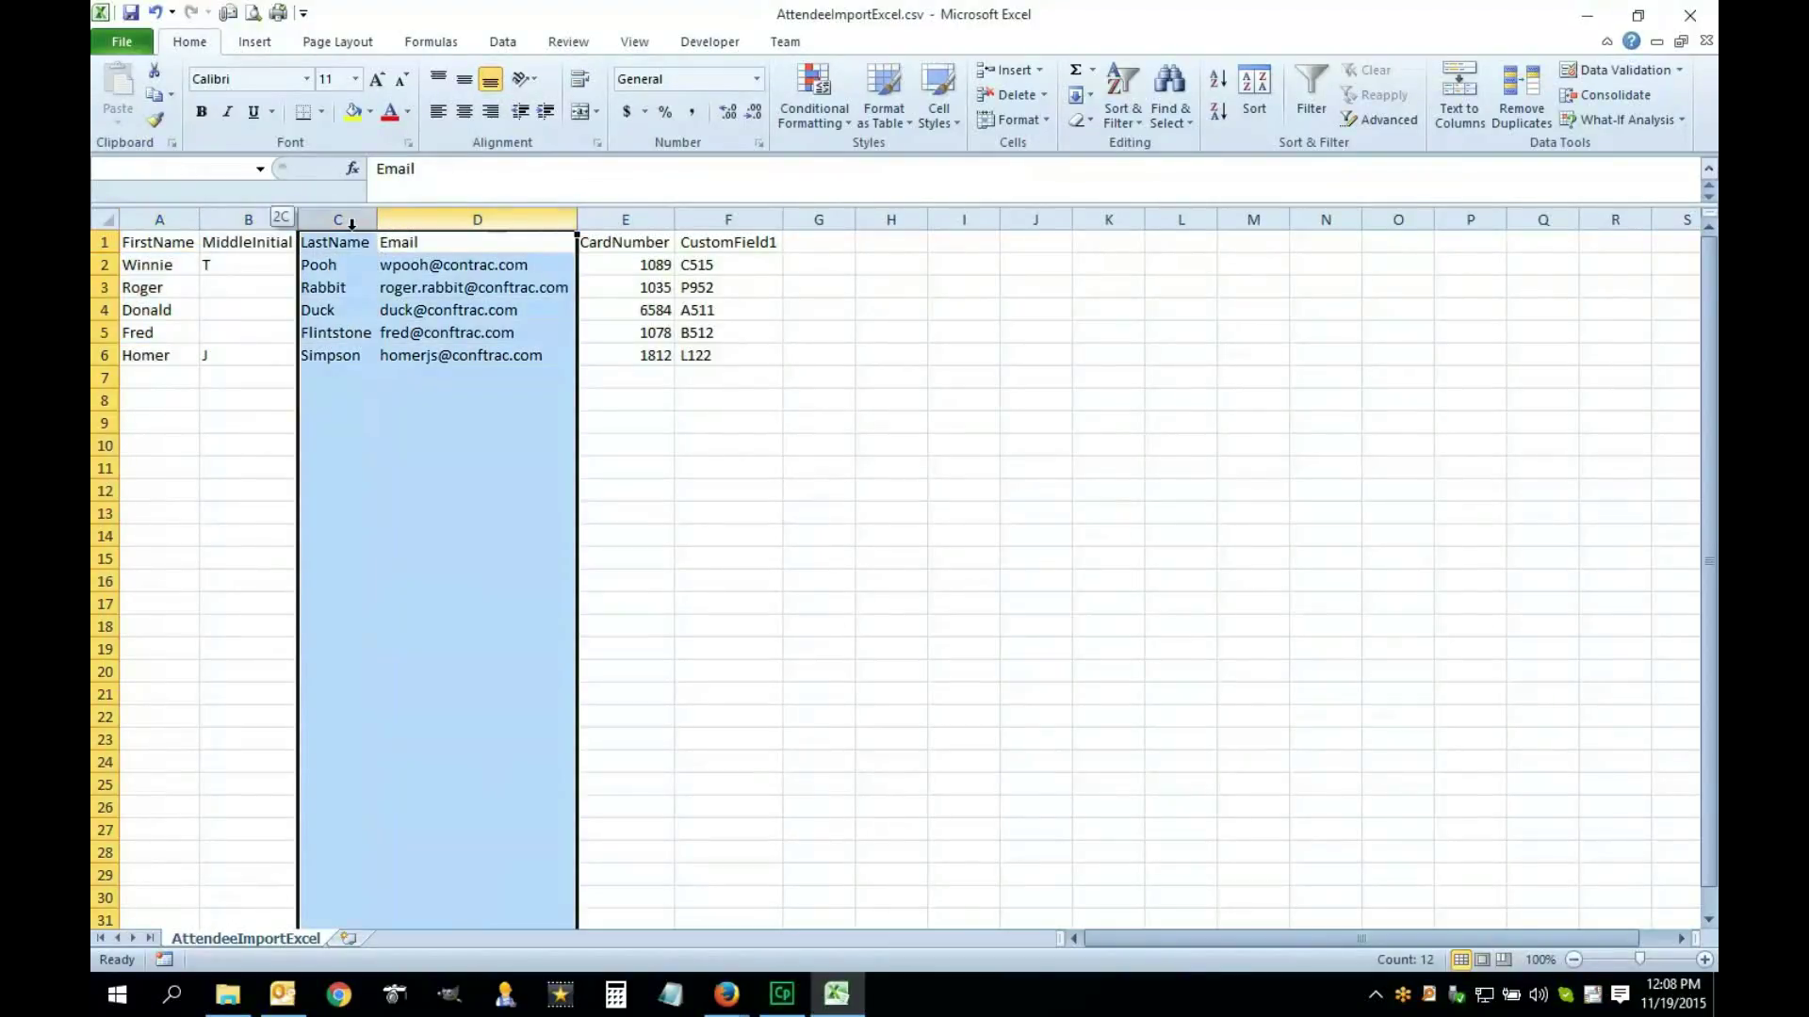
left_click(176, 218, "ctrl")
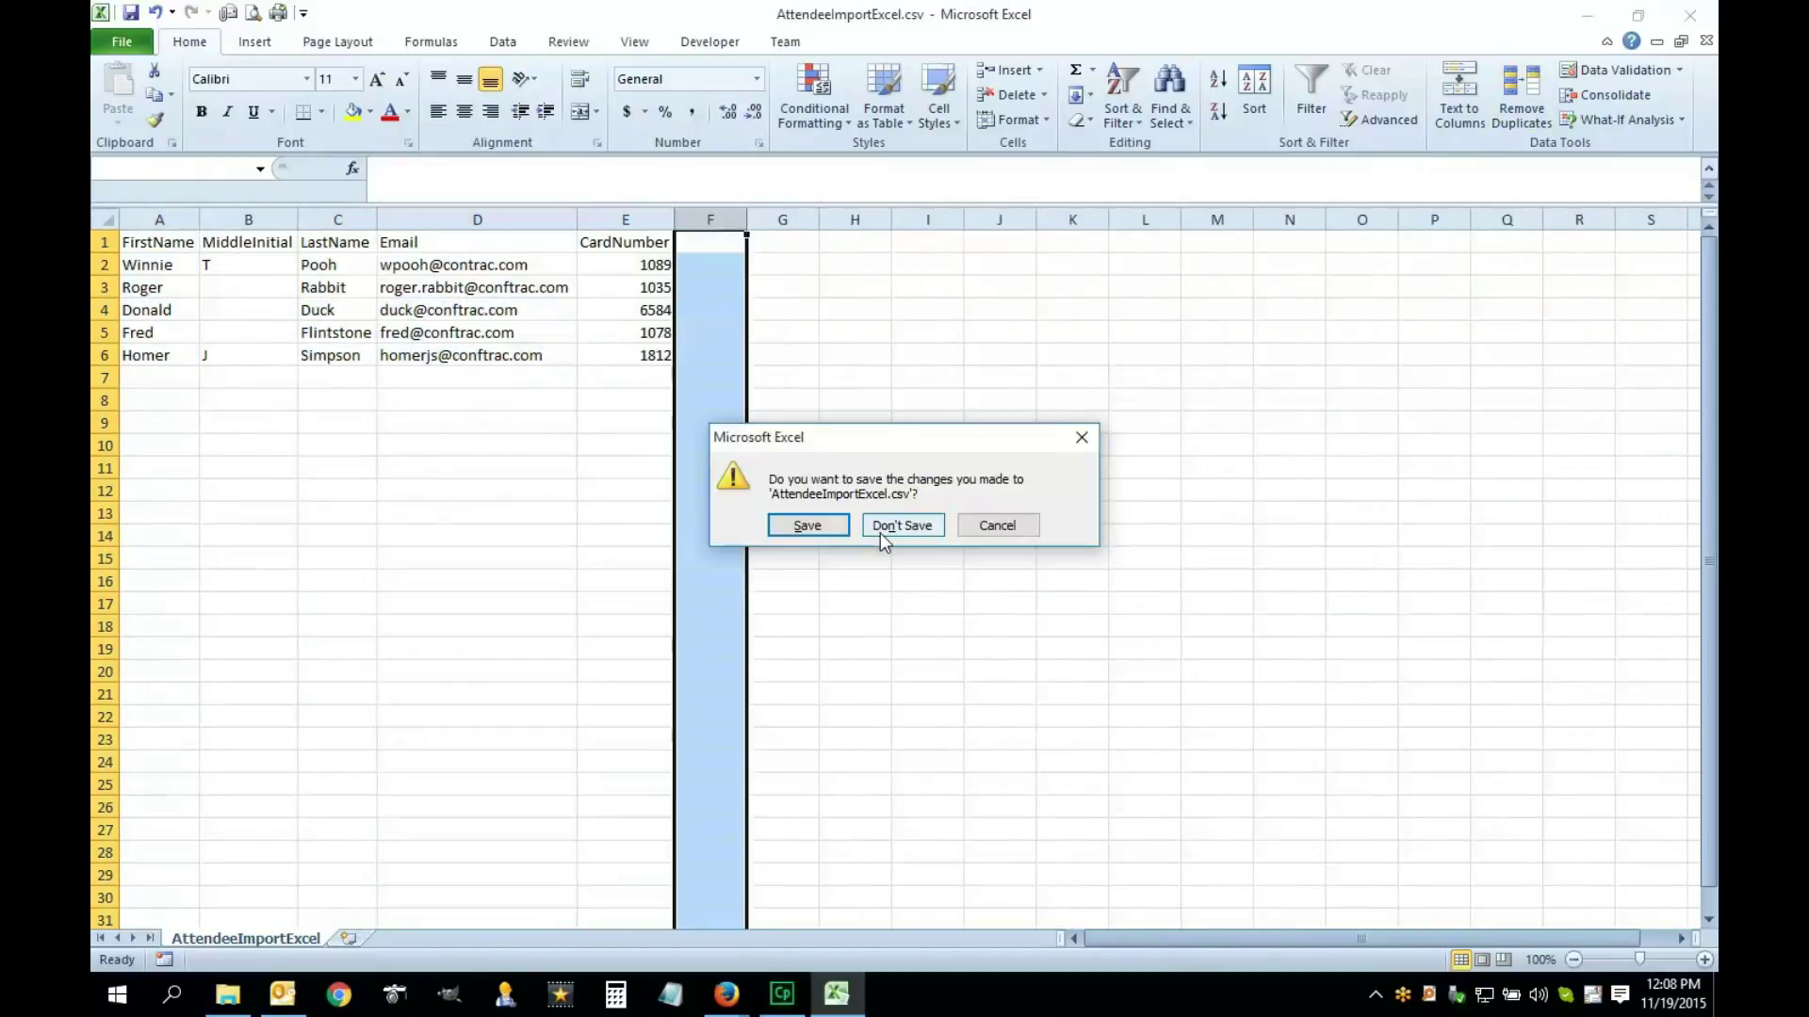
left_click(879, 527)
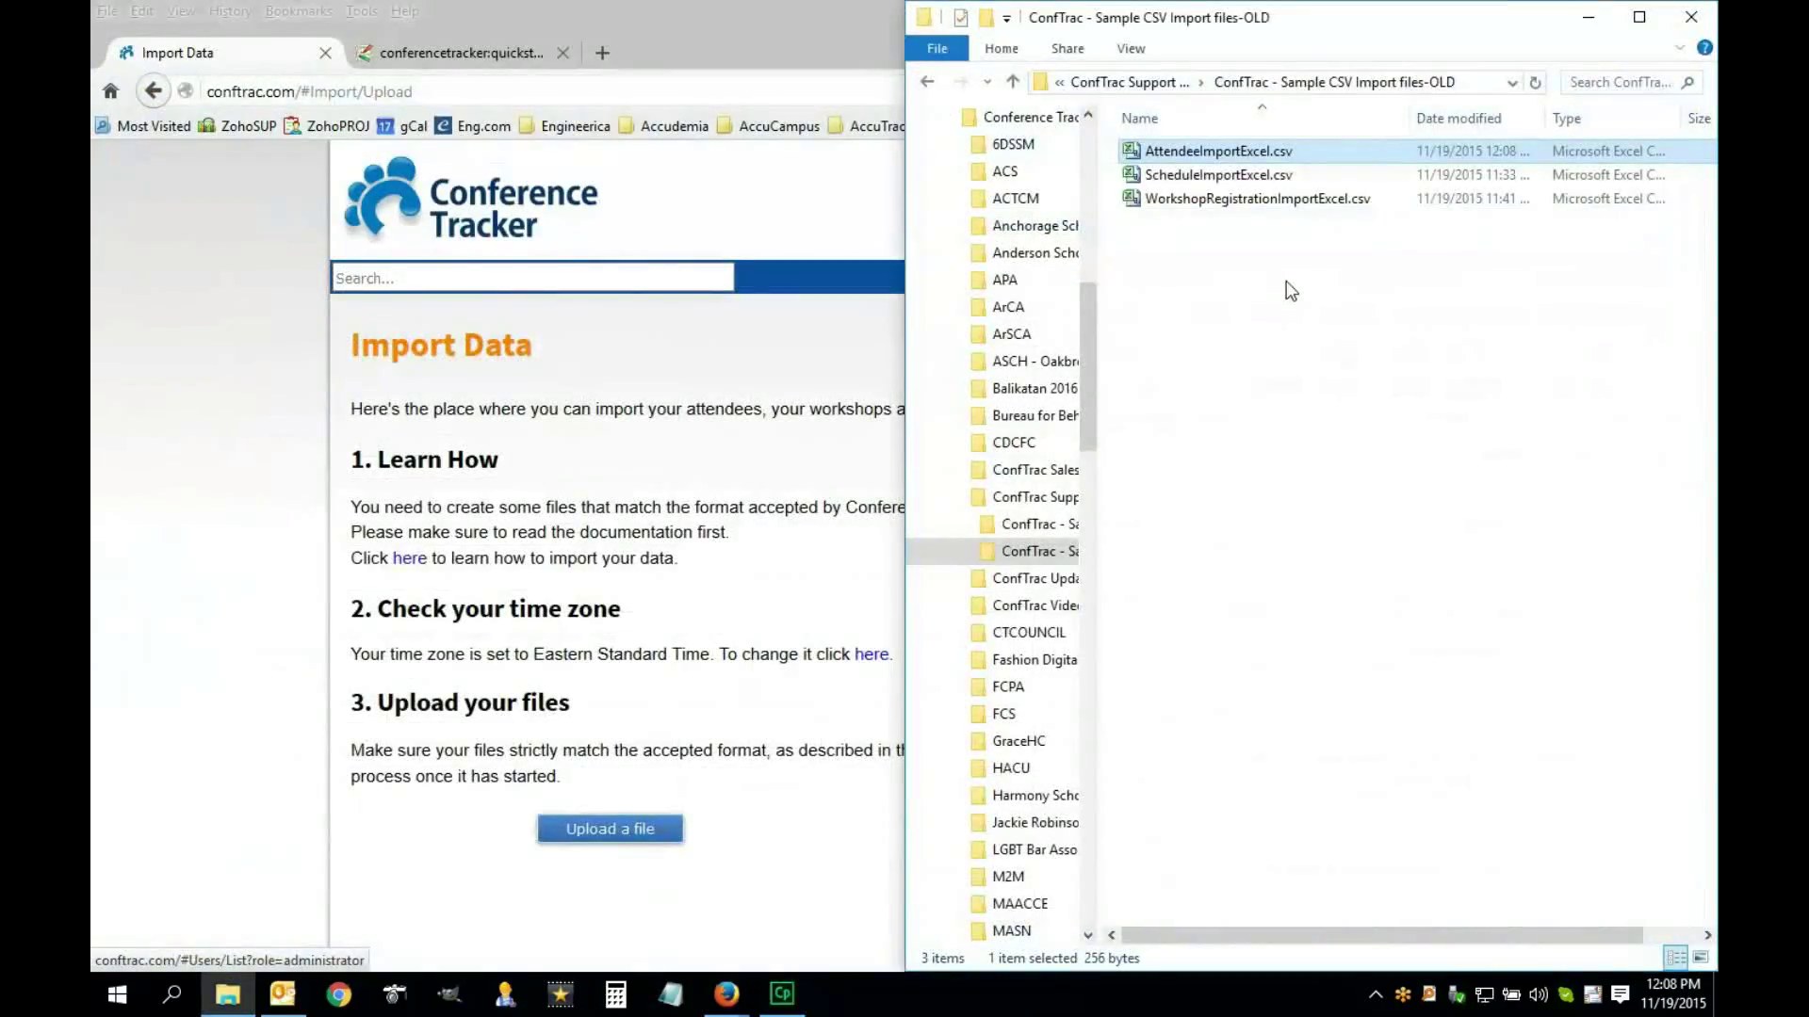
Copy the CSV import folder's path from File Explorer
left_click(674, 690)
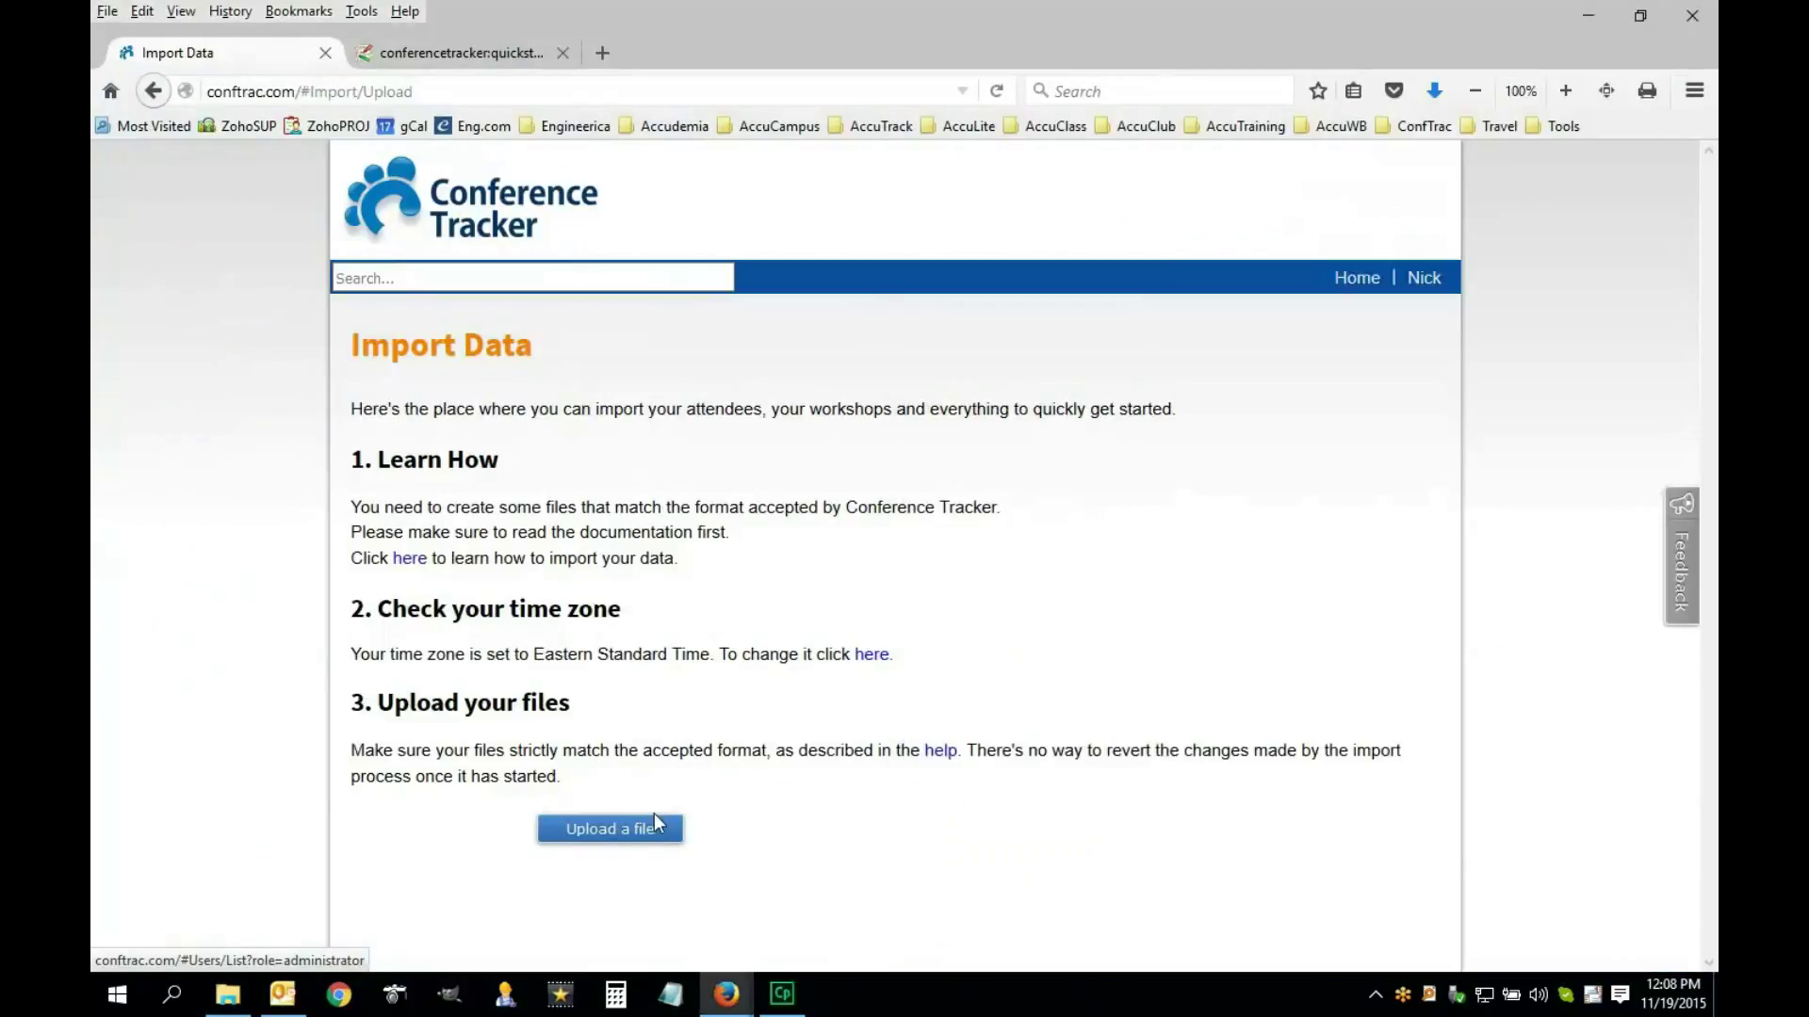
left_click(729, 1000)
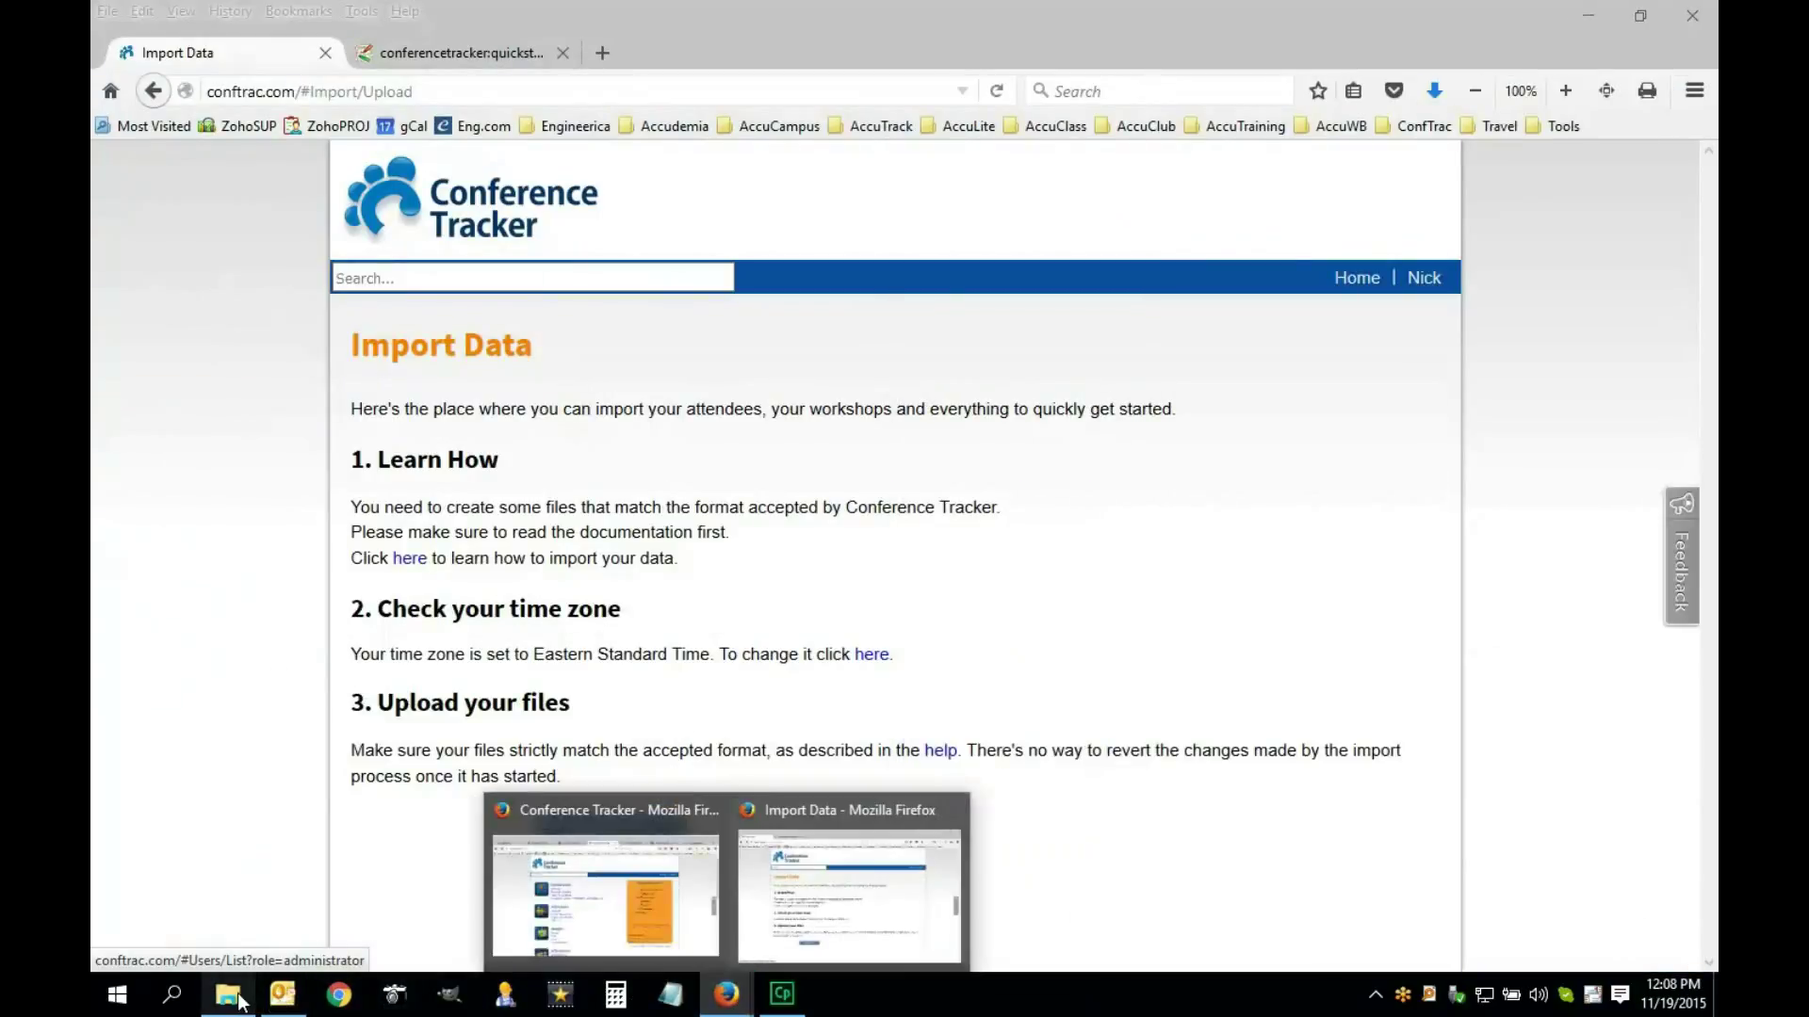
left_click(236, 999)
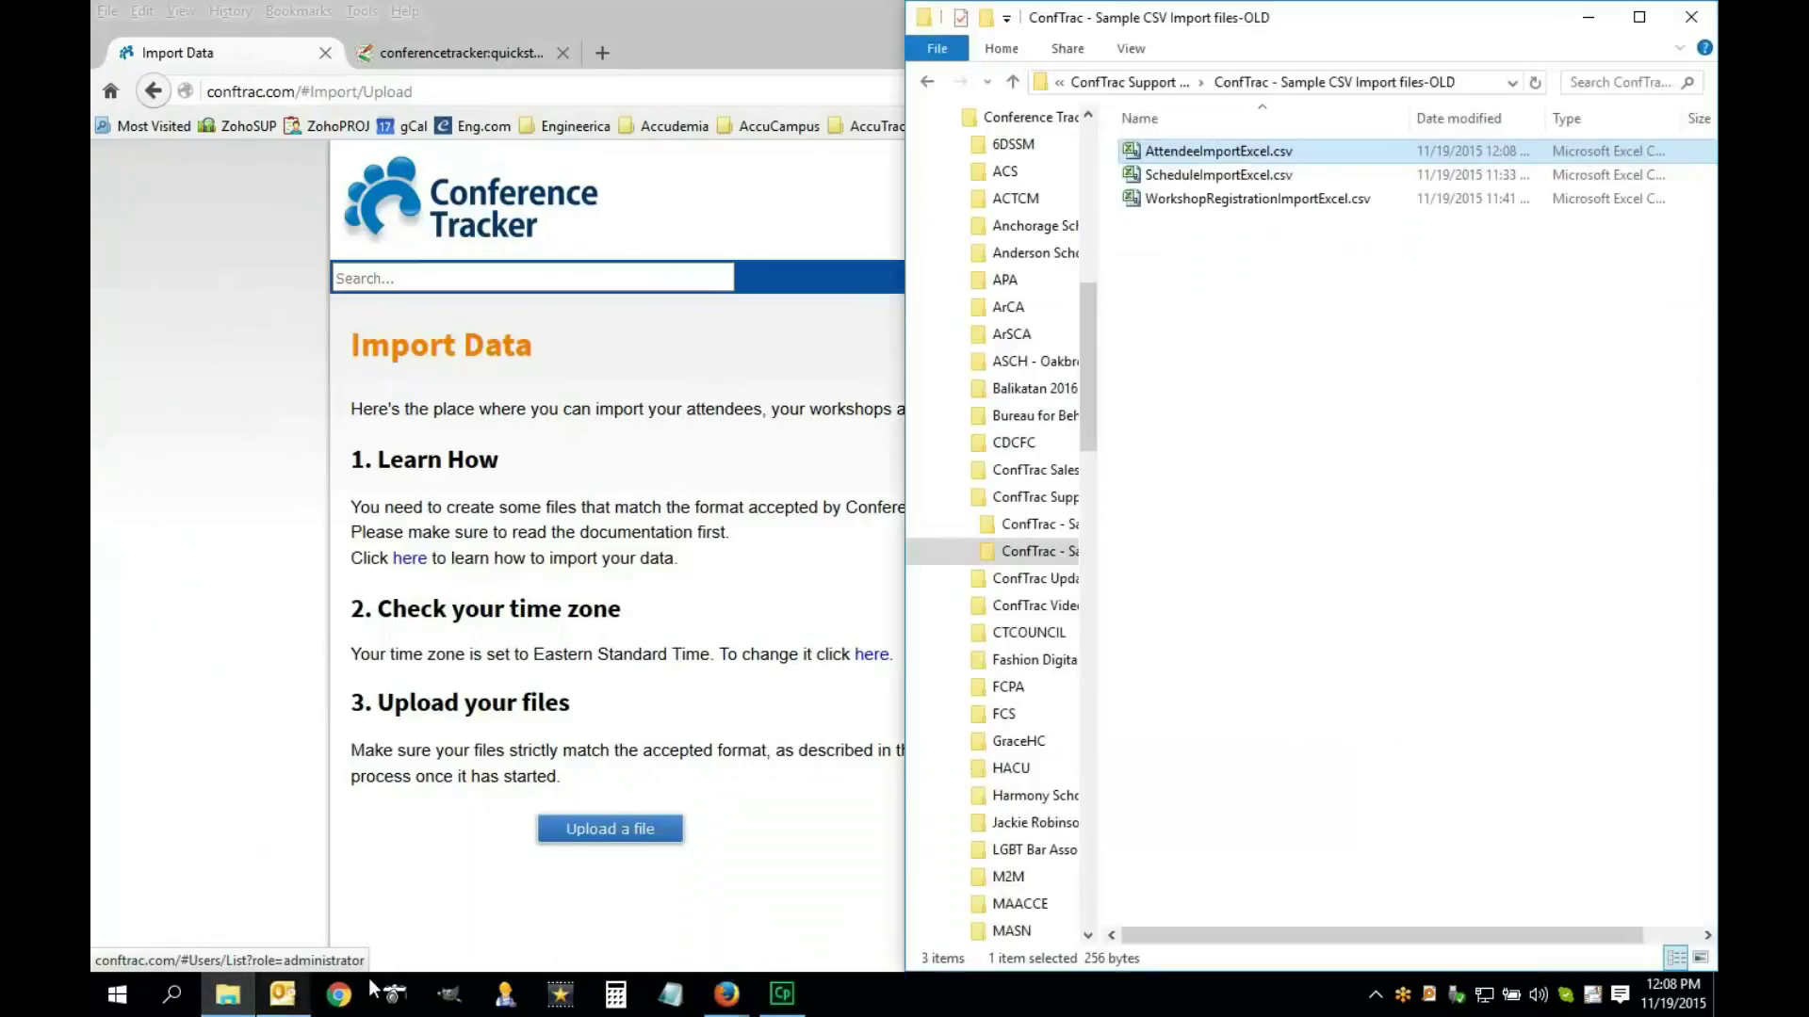
left_click(1471, 89)
right_click(1411, 83)
left_click(1456, 153)
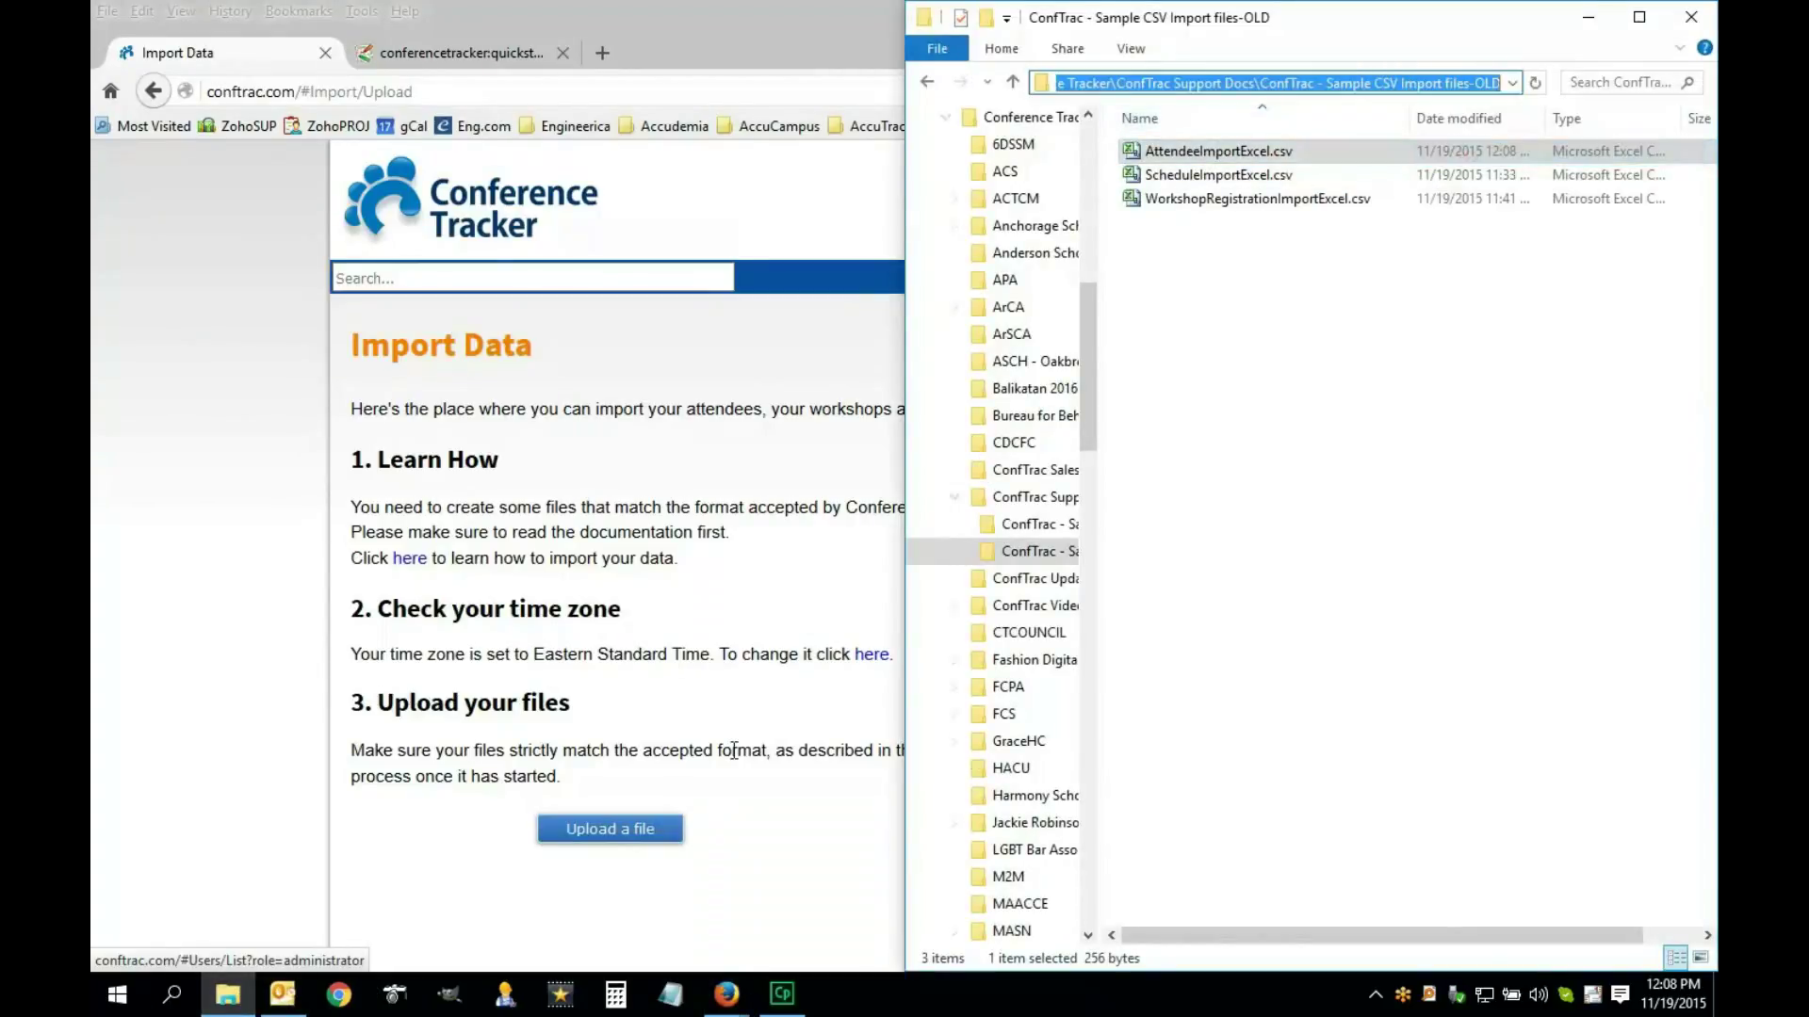
Upload AttendeeImportExcel.csv from the pasted folder path and start the import
left_click(734, 751)
left_click(632, 842)
right_click(505, 471)
left_click(532, 570)
key("Return")
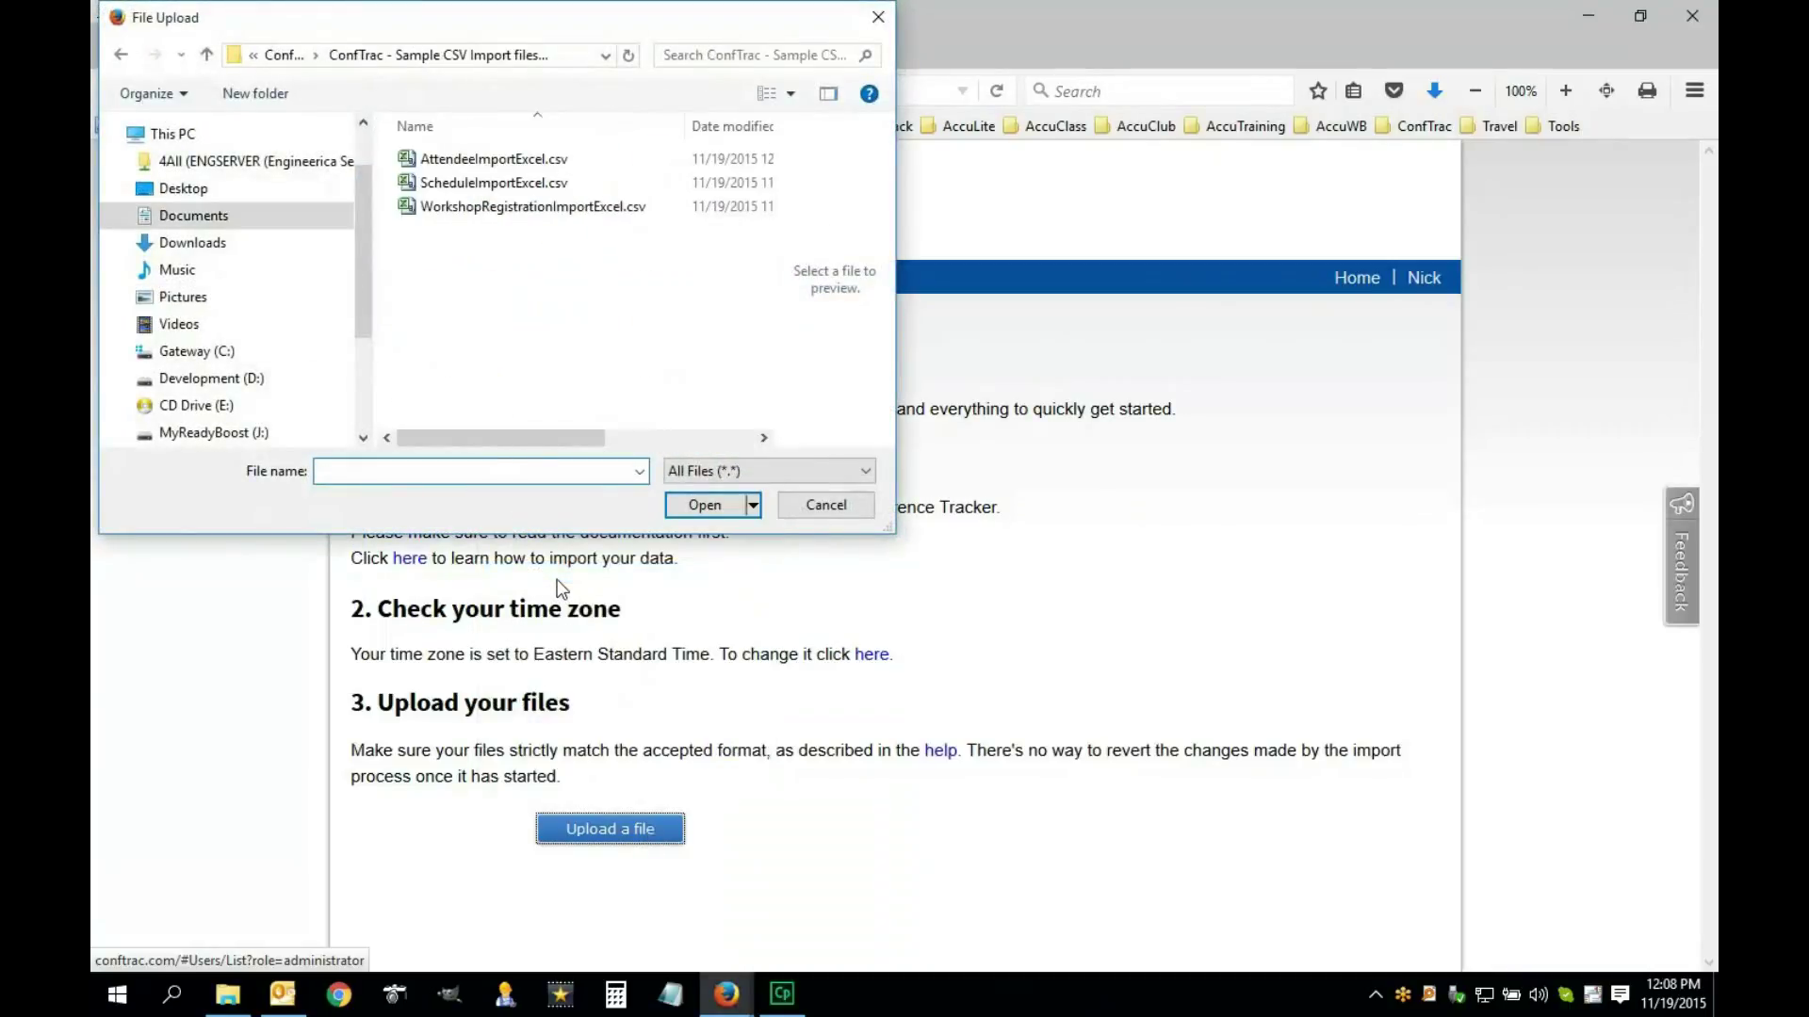
left_click(500, 159)
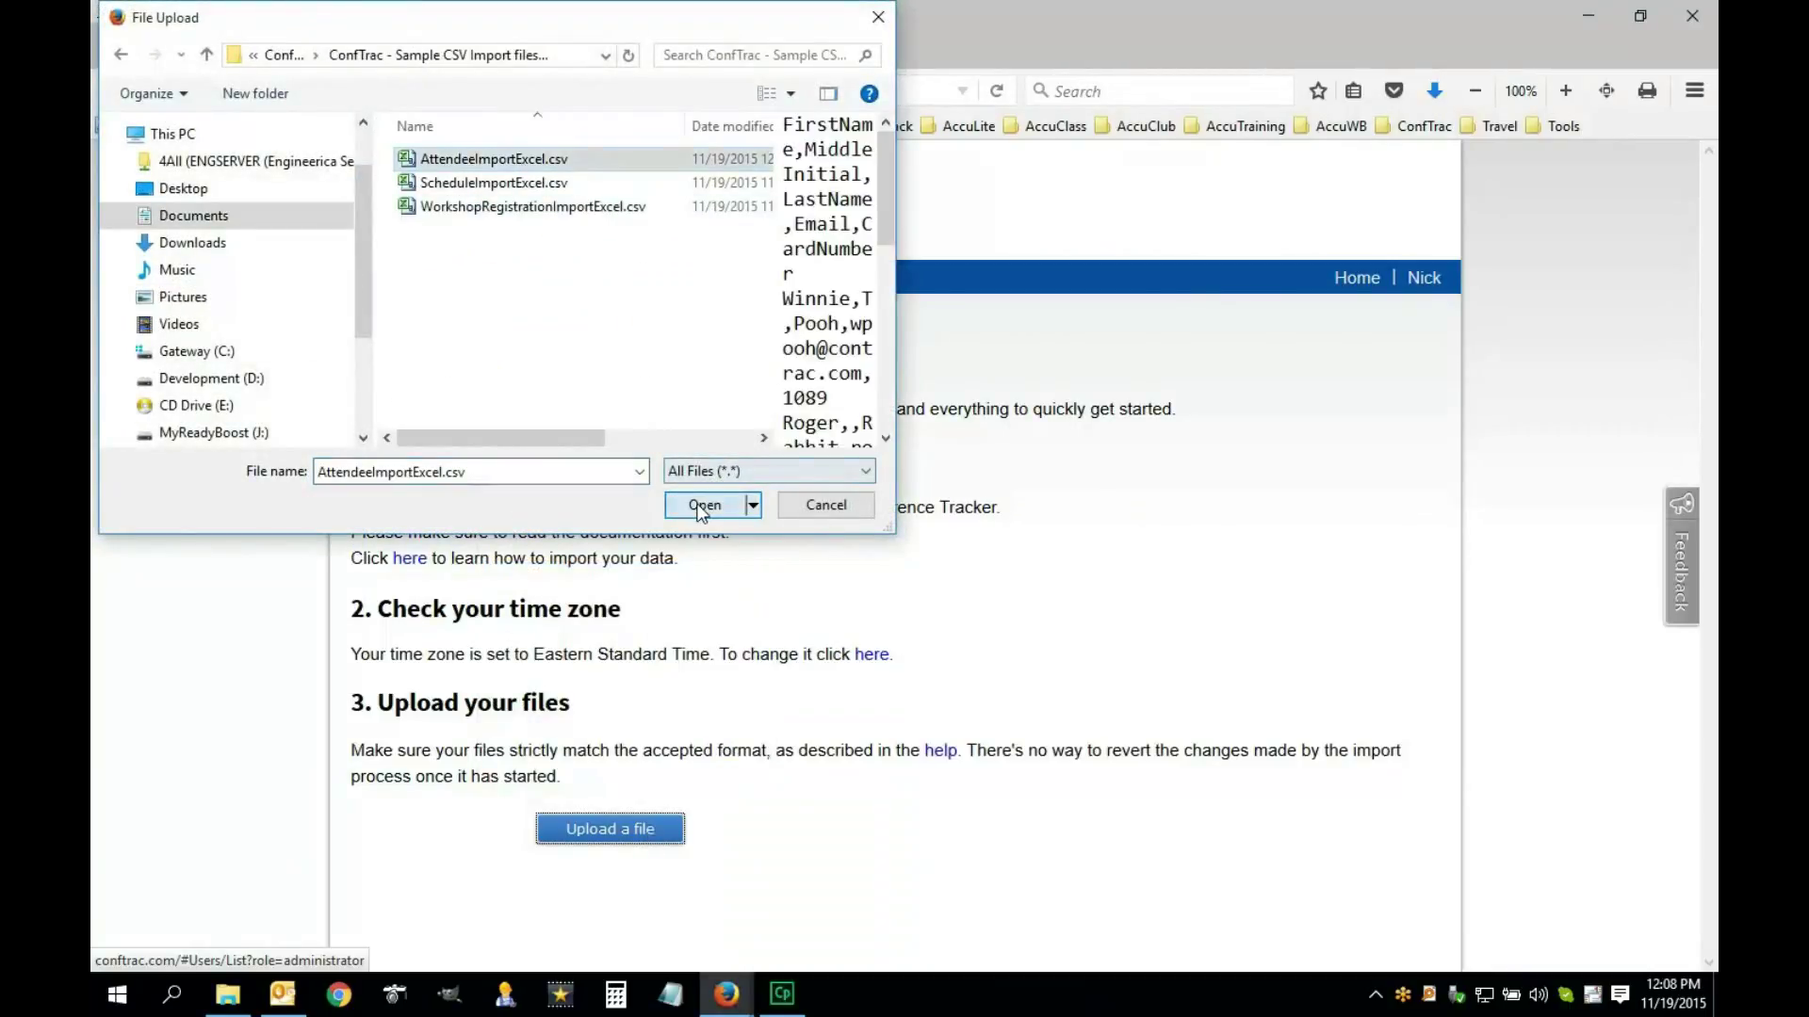
left_click(702, 506)
Check the import log confirming the attendee import finished successfully
scroll(877, 674, "down", 2)
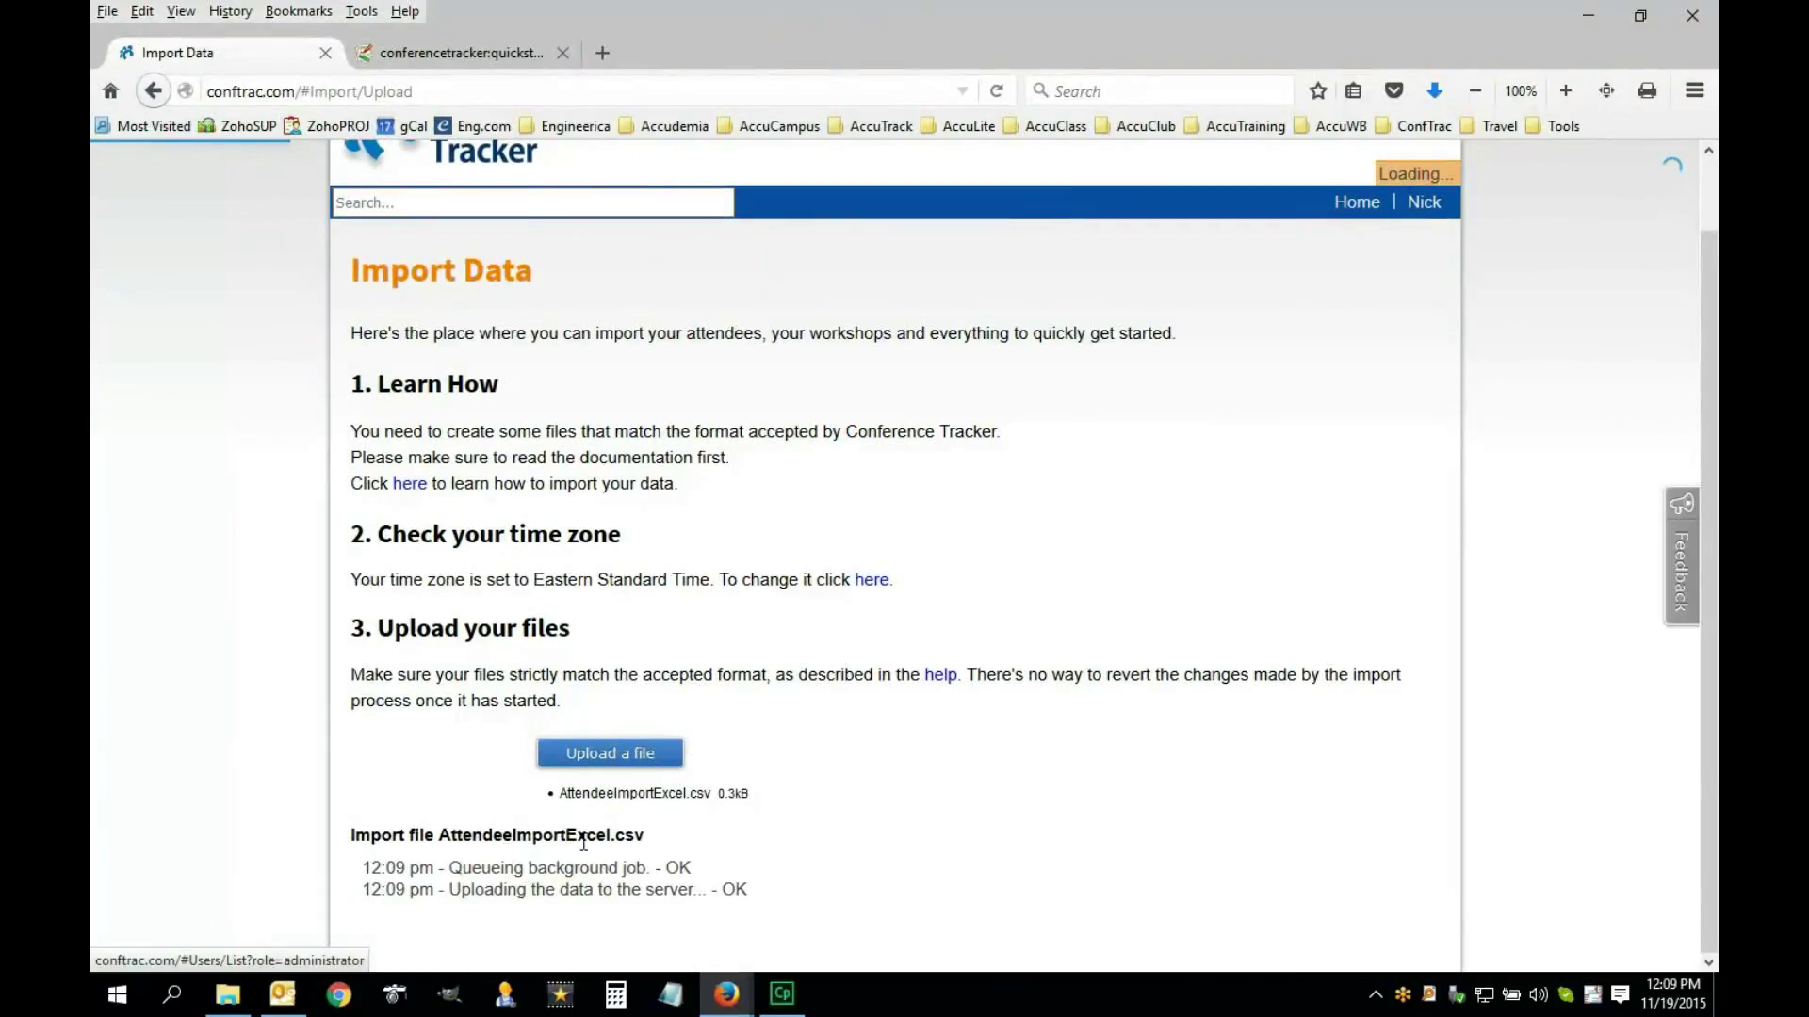
scroll(565, 872, "down", 1)
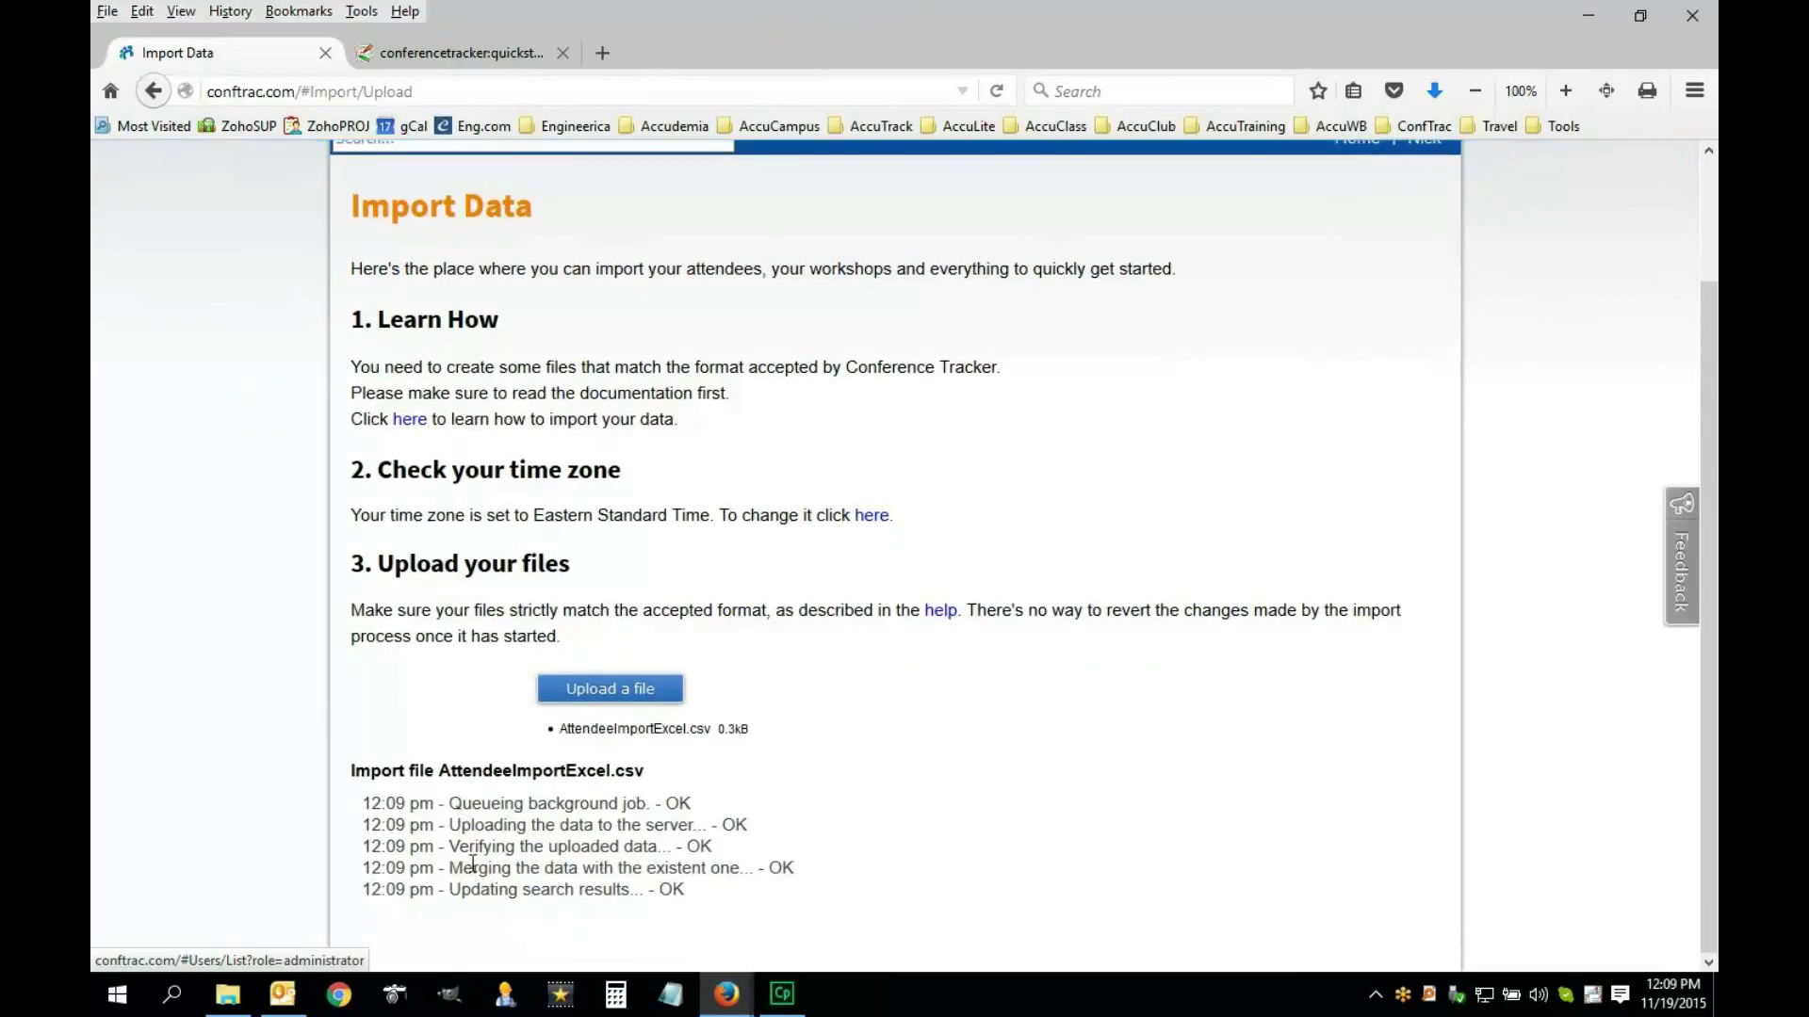
scroll(561, 891, "down", 1)
scroll(561, 890, "down", 1)
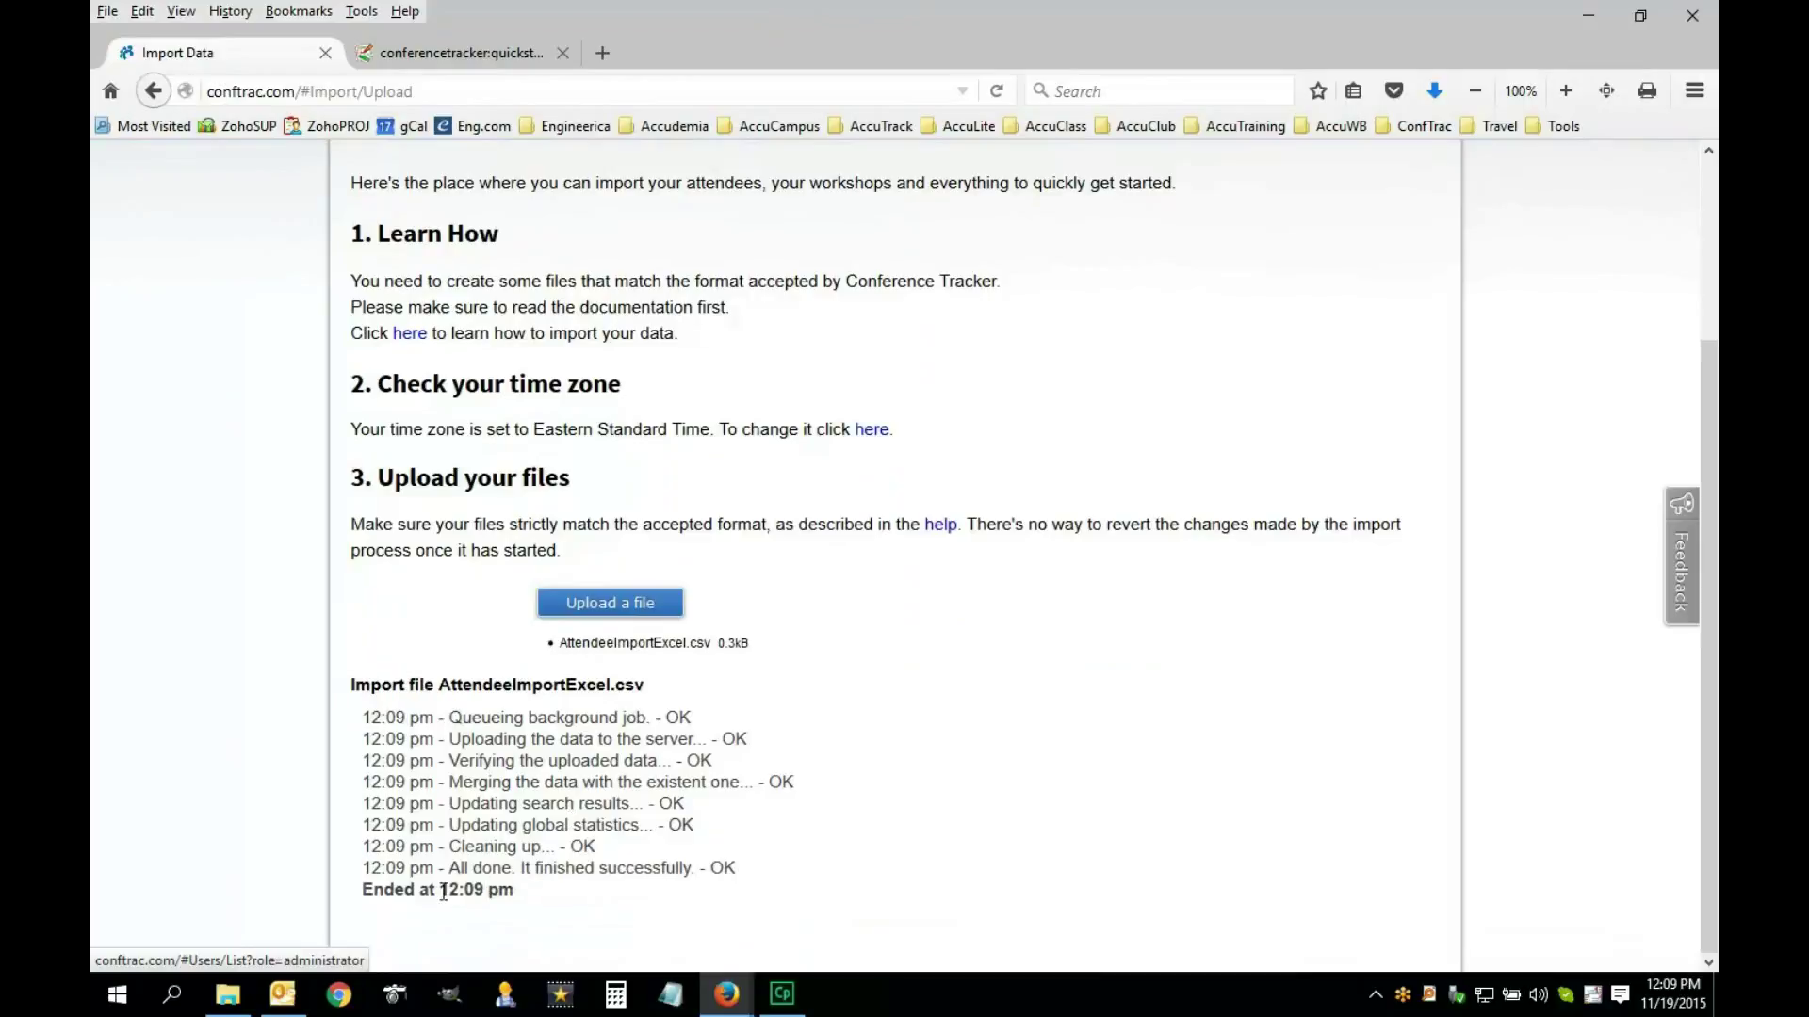
left_click_drag(524, 875, 694, 871)
left_click(480, 897)
scroll(778, 827, "up", 3)
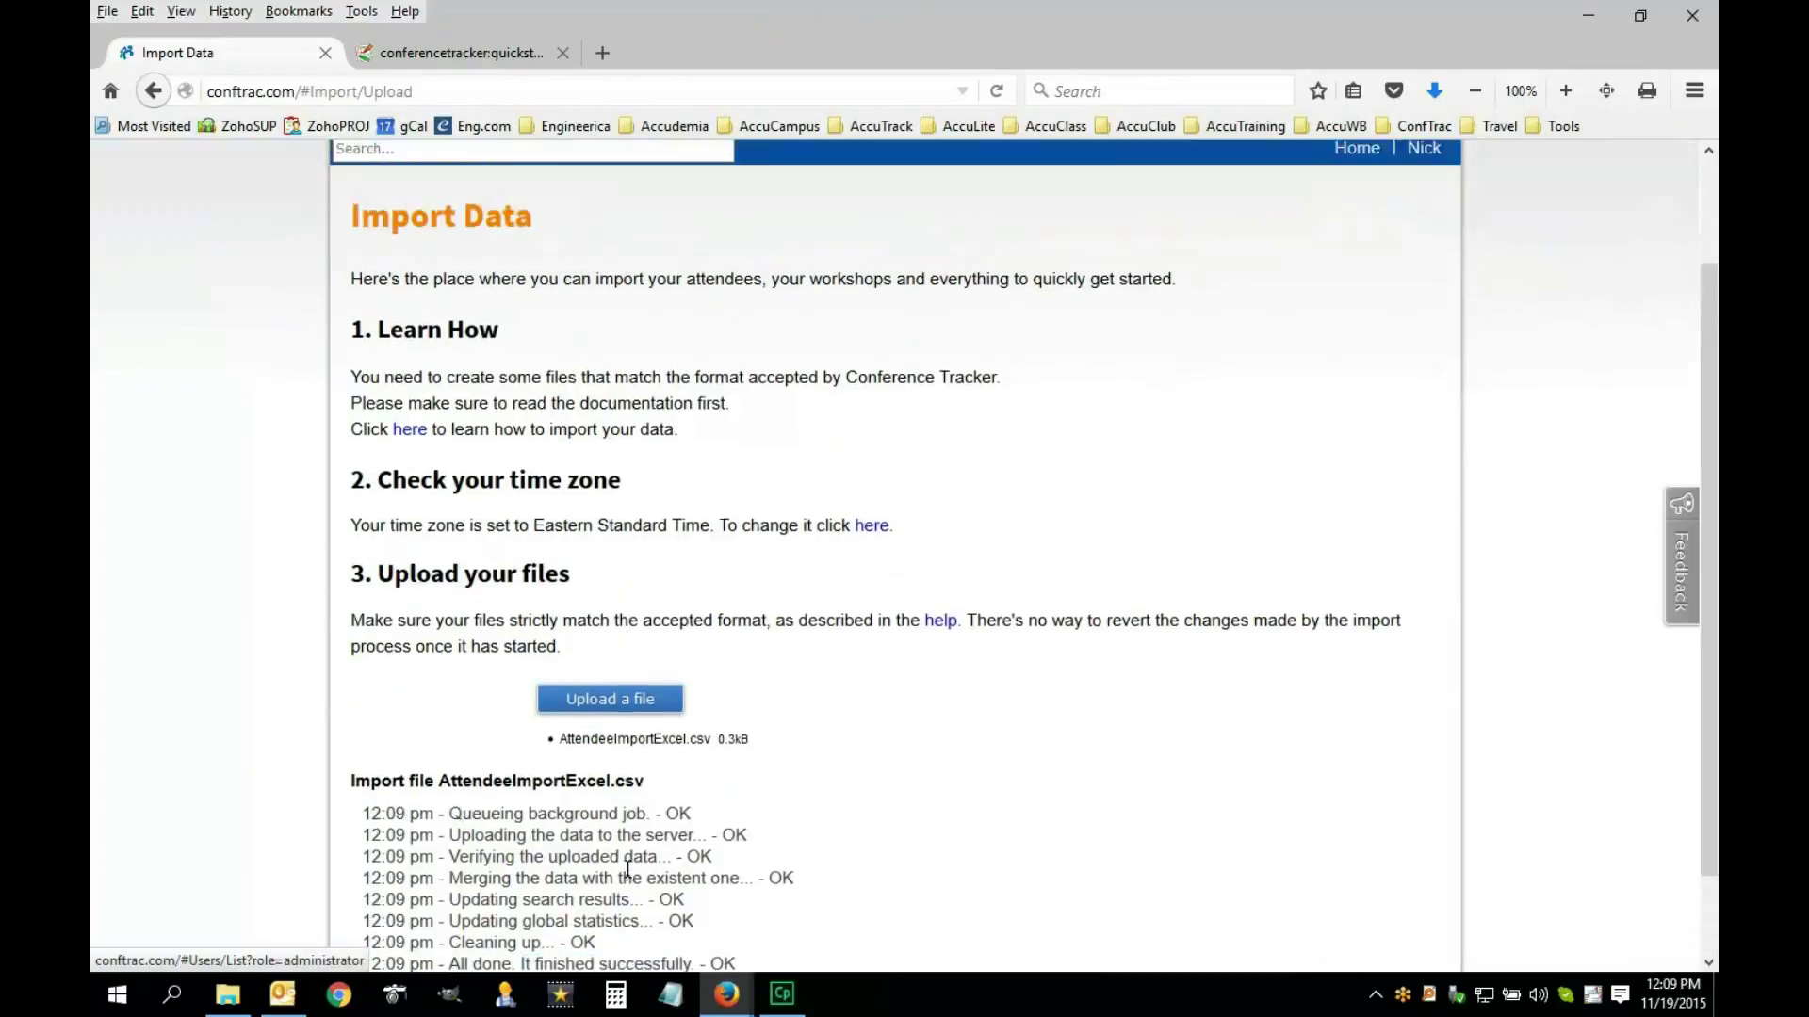
scroll(778, 827, "down", 3)
scroll(908, 821, "up", 3)
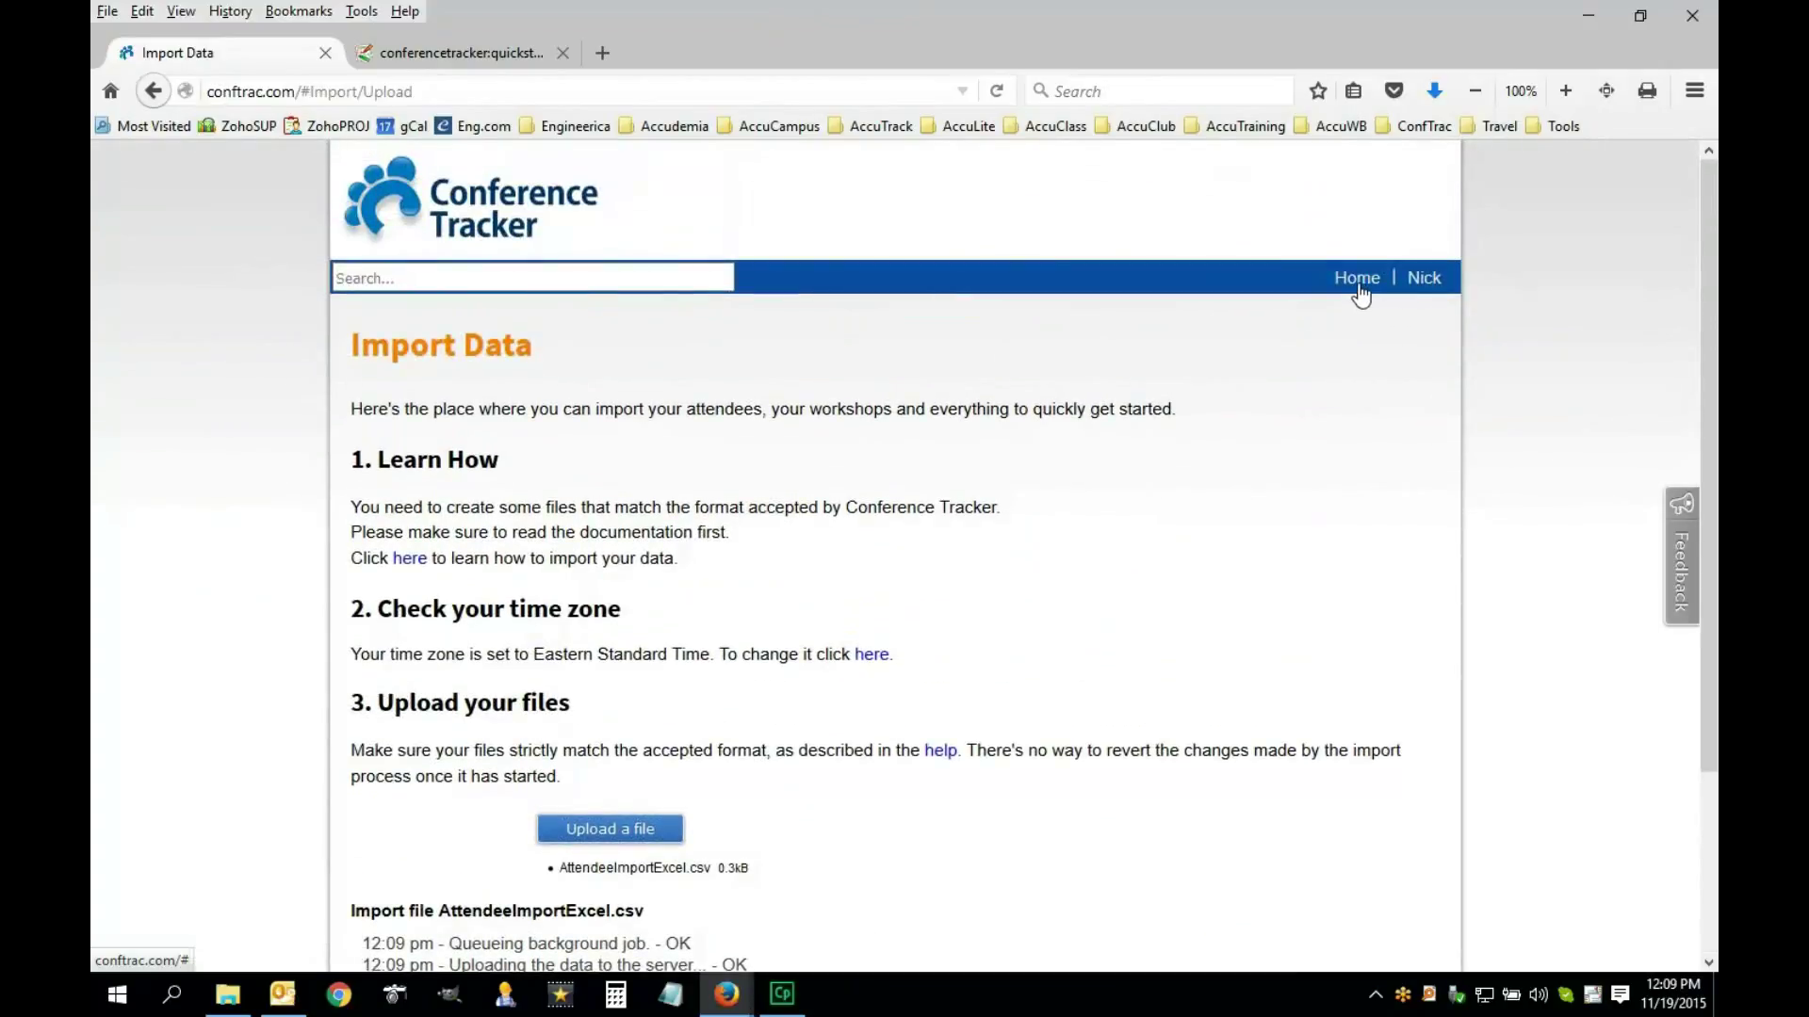
Open Attendees View/Edit from the home page and review the six imported attendees
left_click(1358, 283)
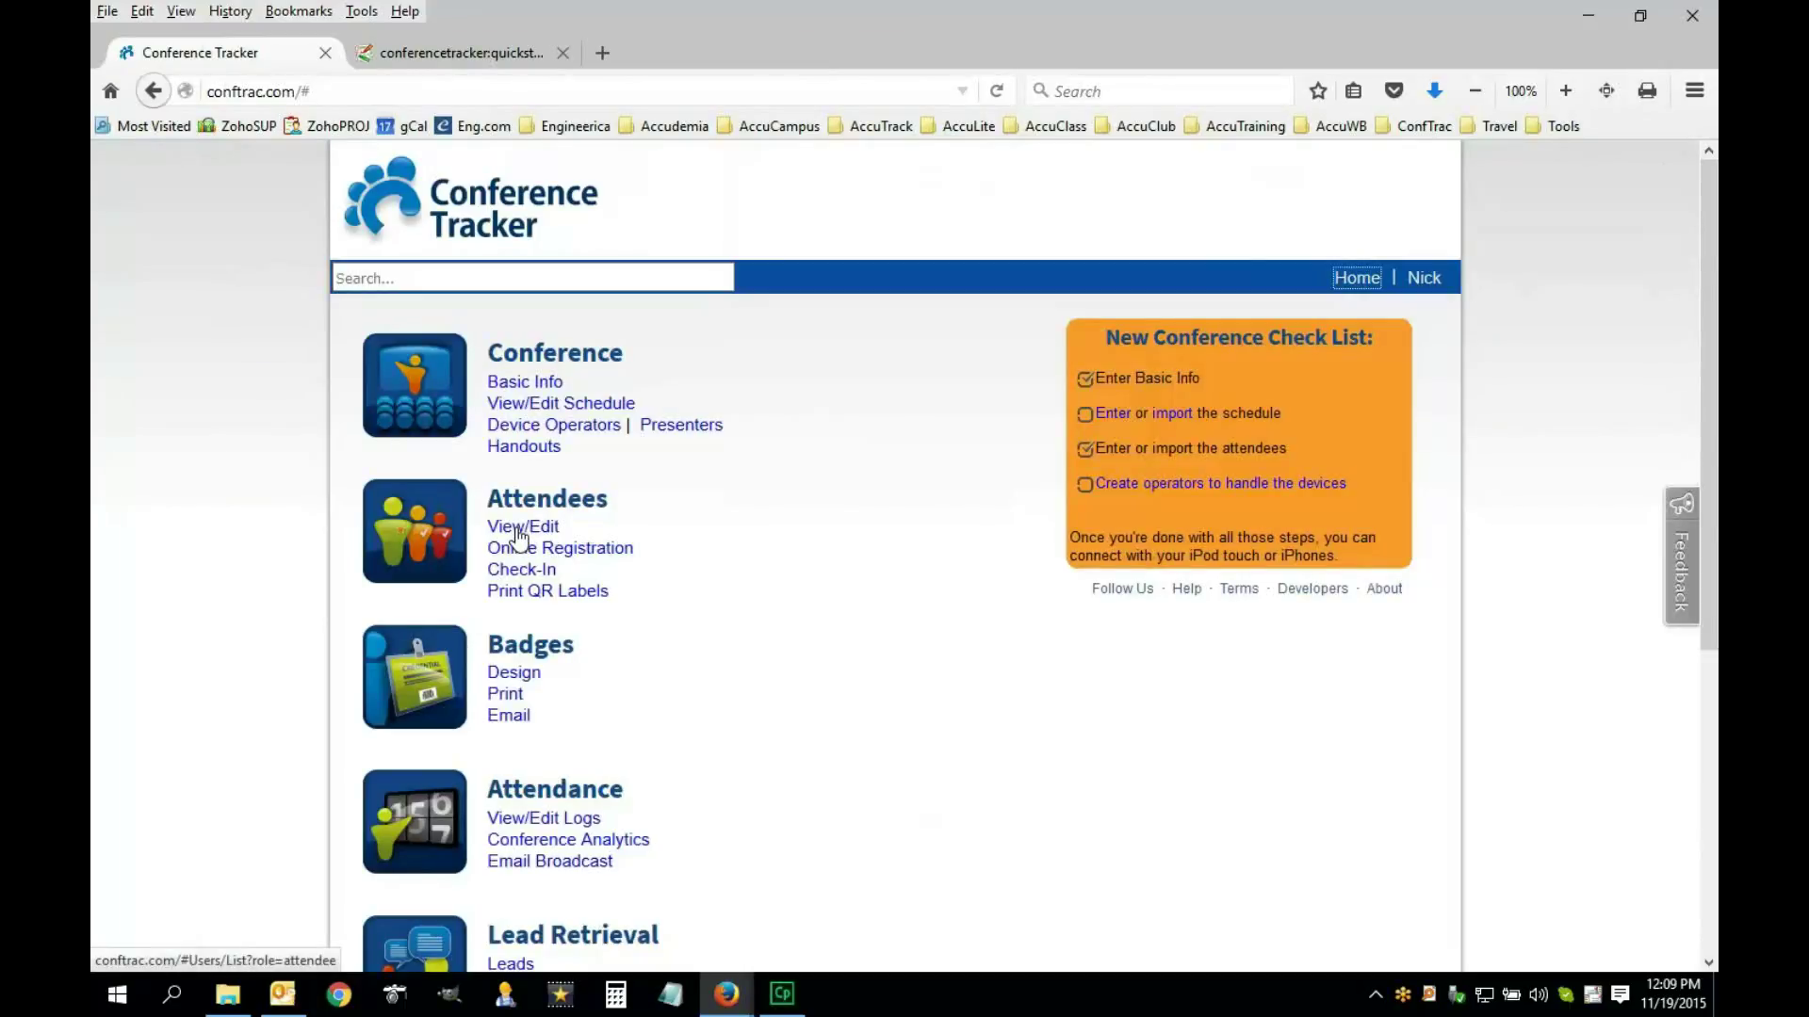
left_click(520, 531)
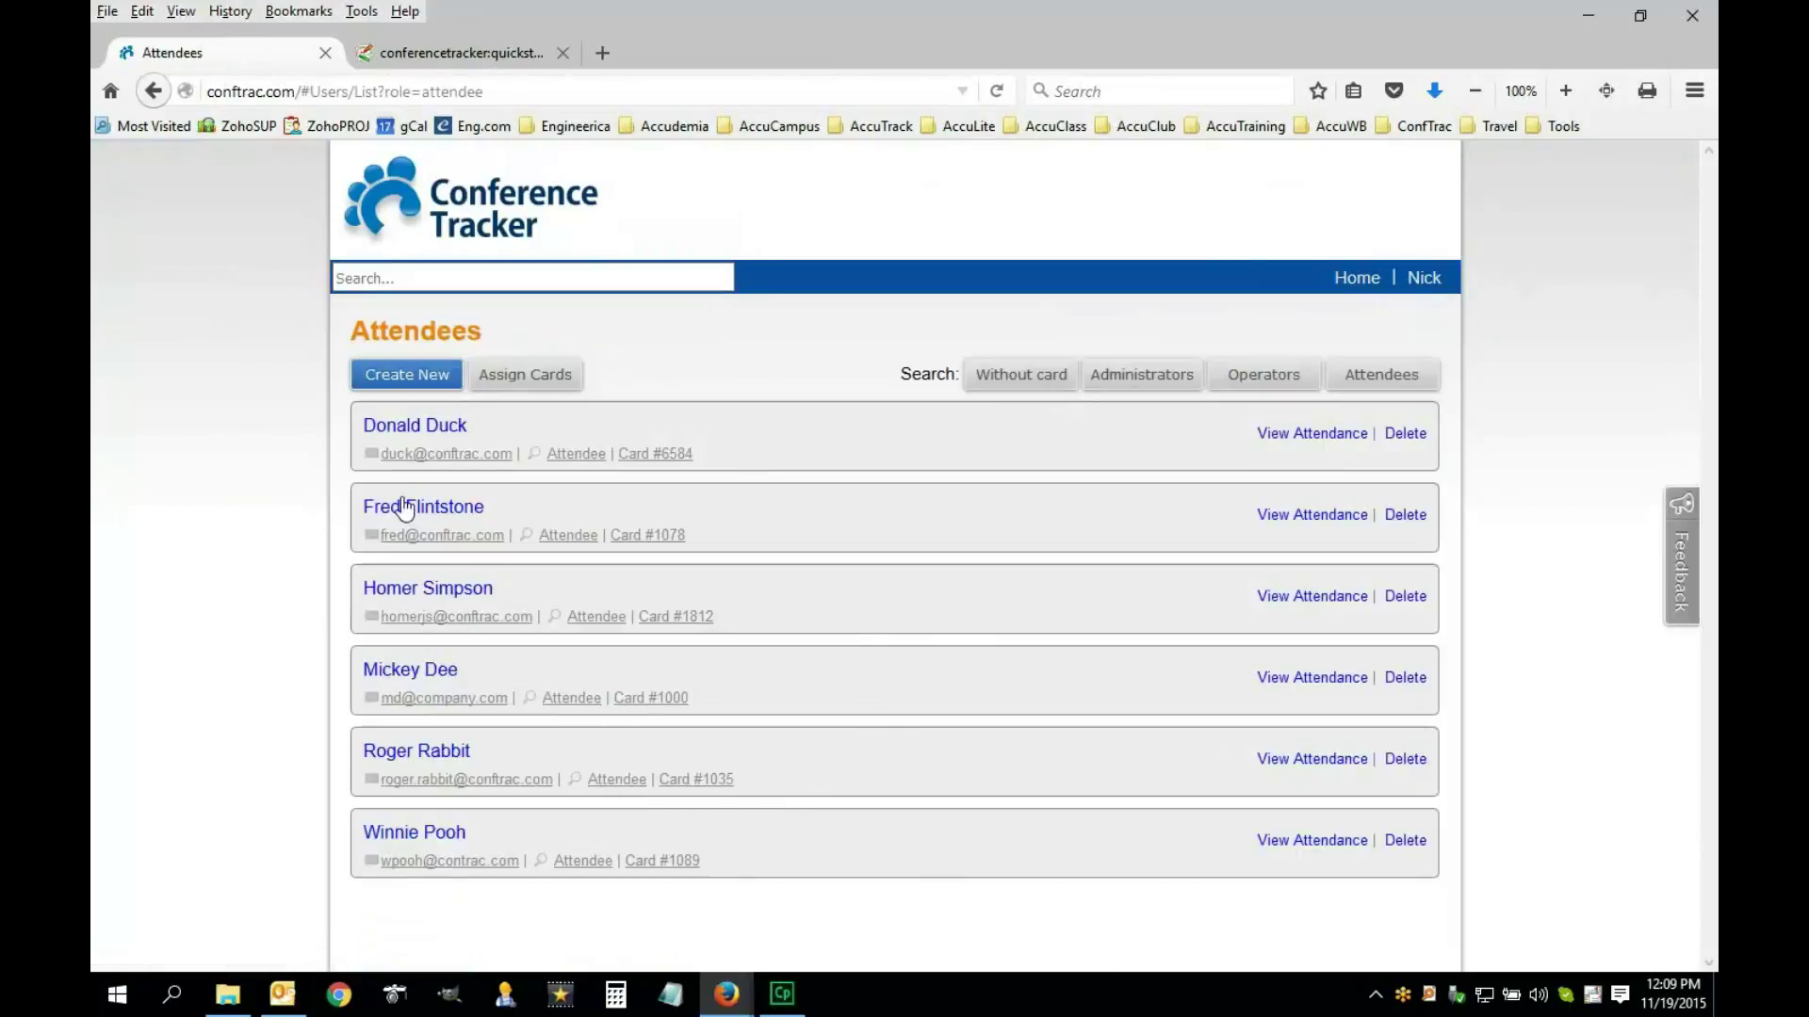
left_click_drag(343, 506, 484, 507)
left_click_drag(392, 630, 786, 894)
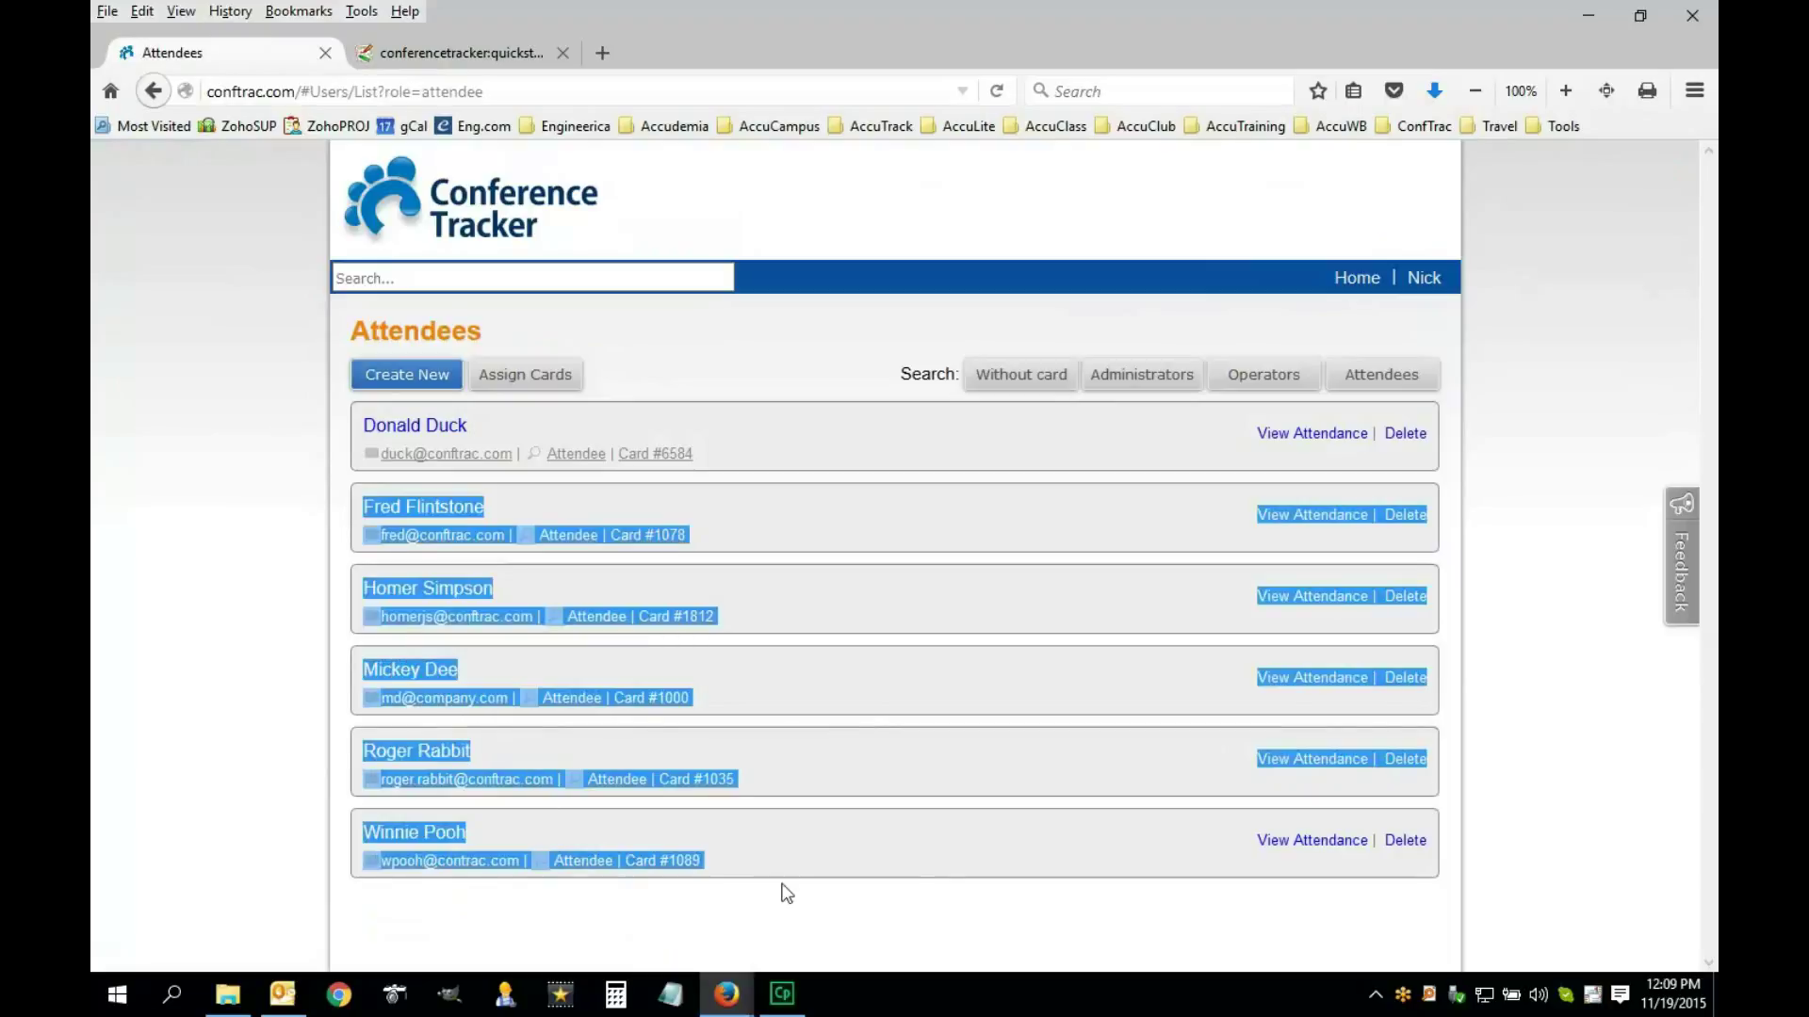
left_click(903, 897)
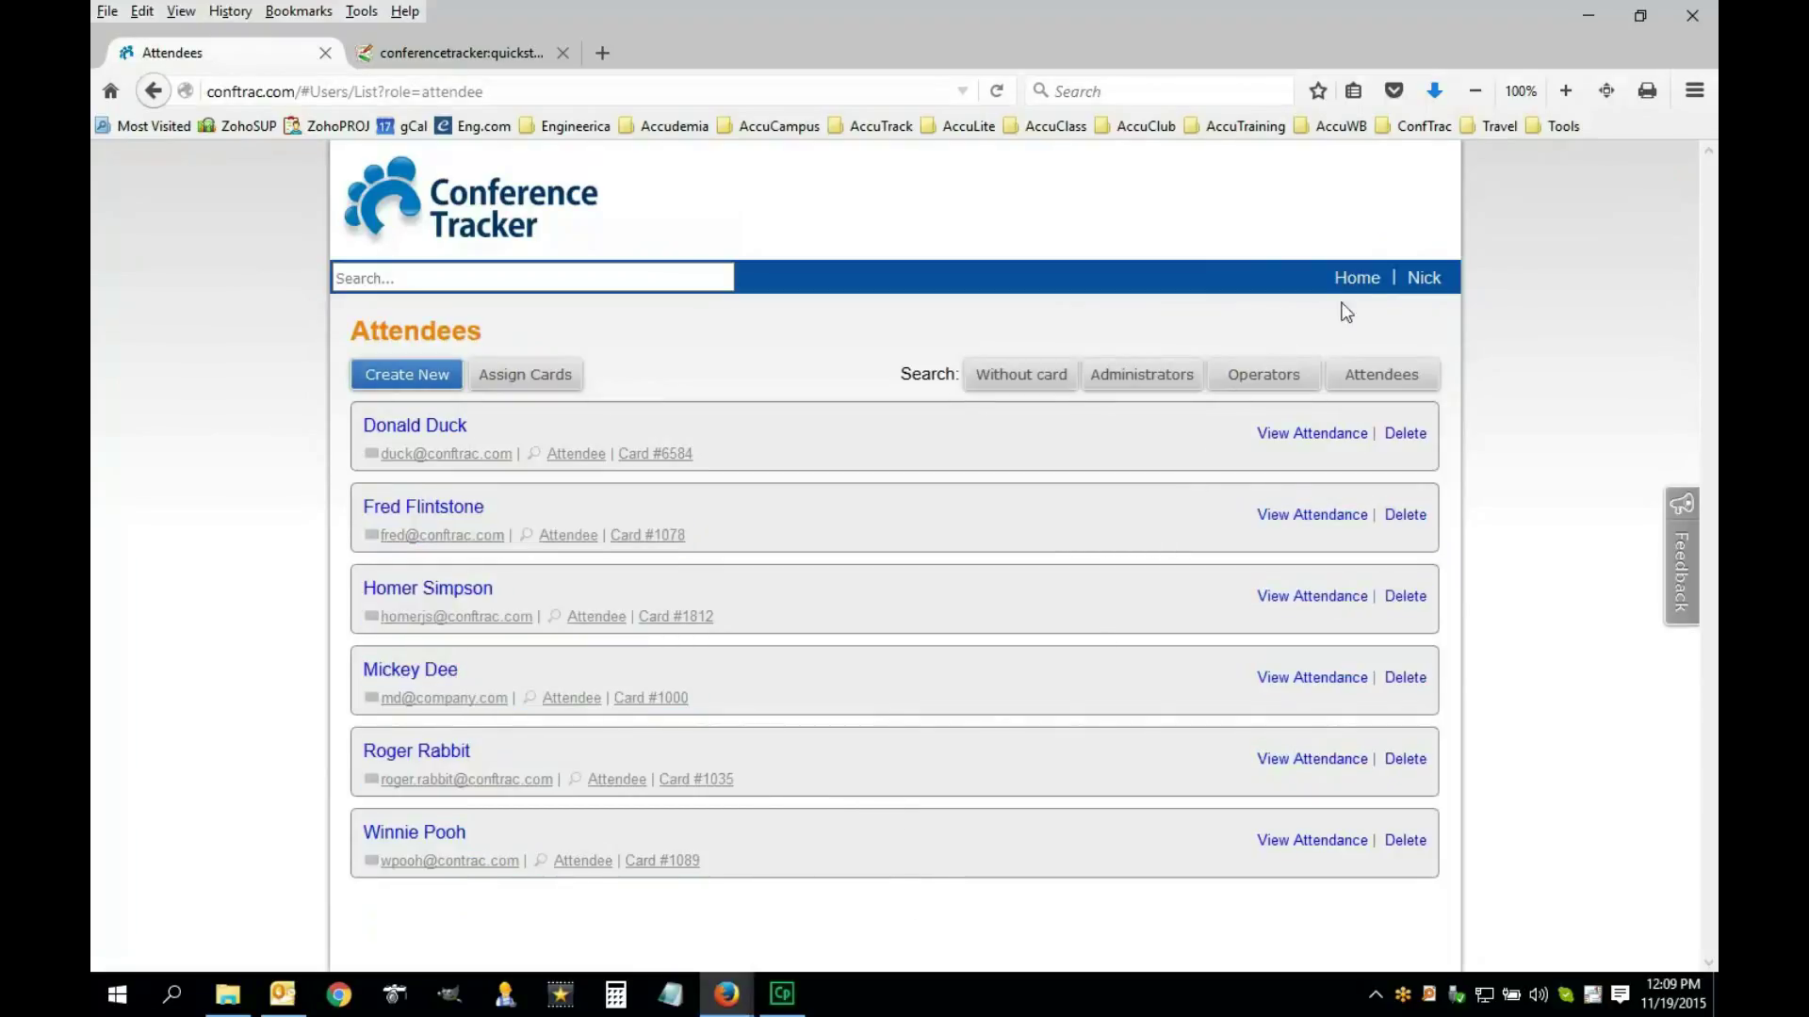
left_click(457, 56)
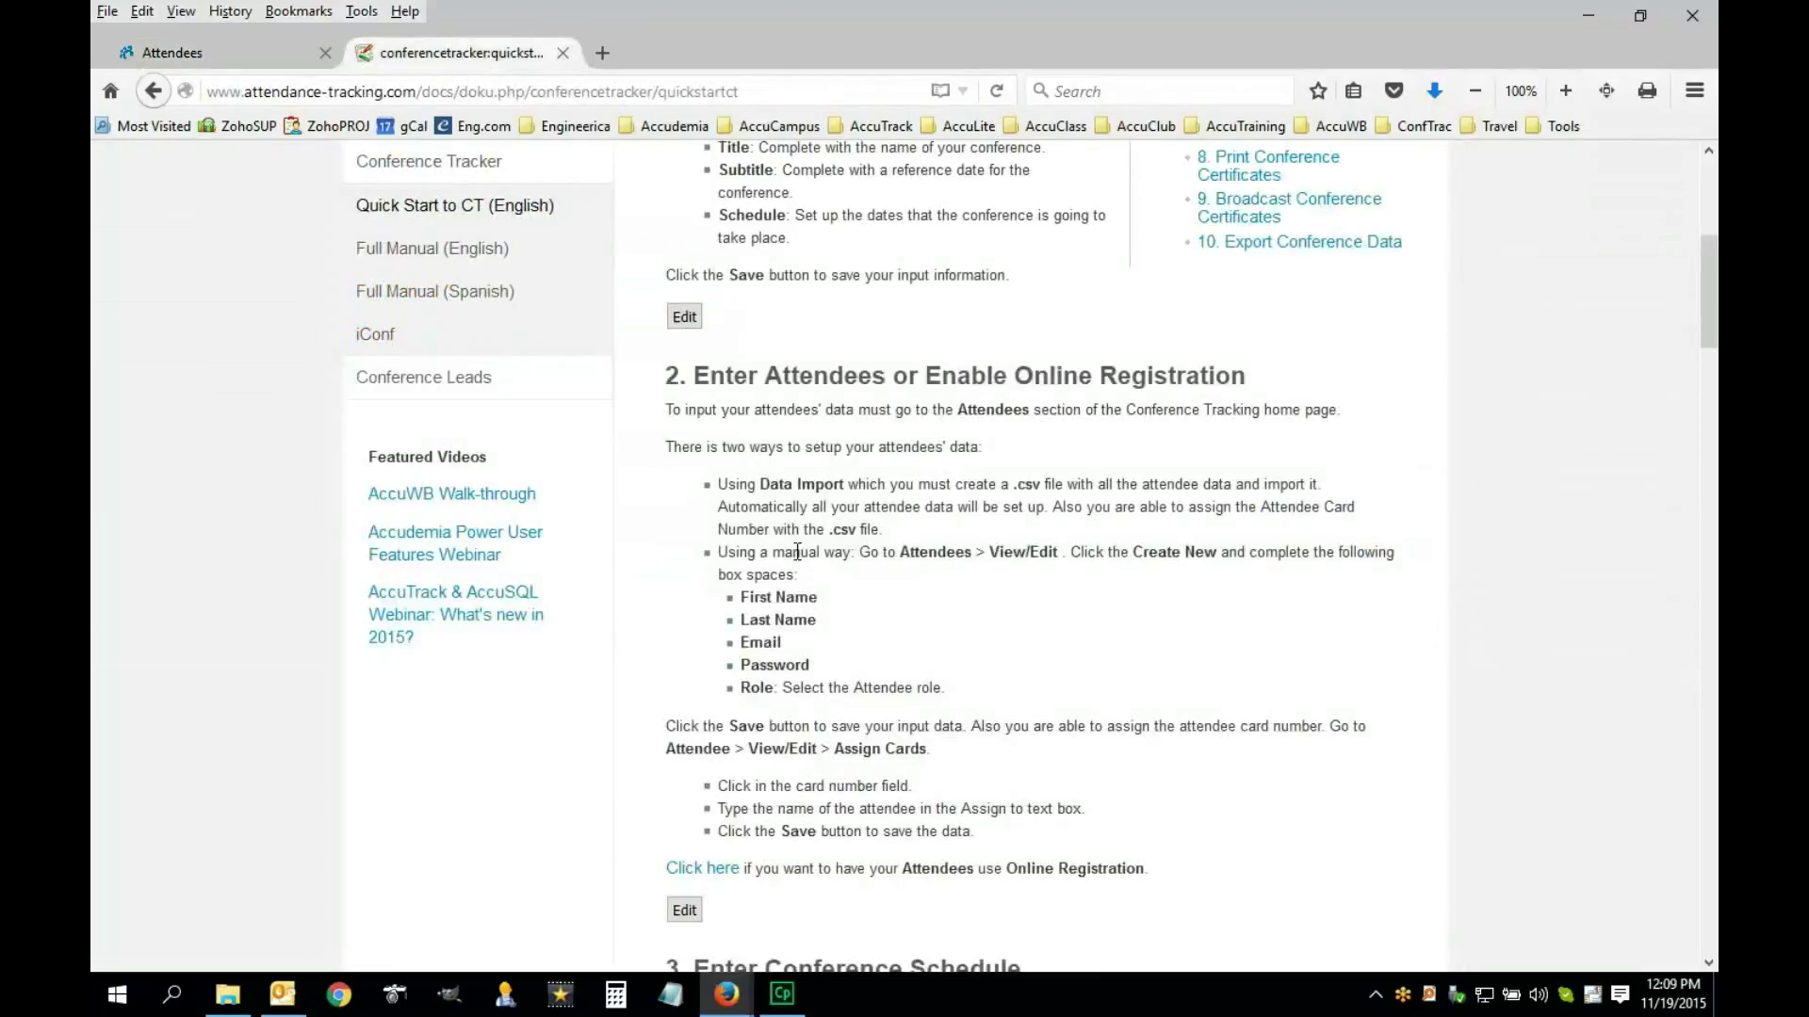
scroll(885, 620, "down", 10)
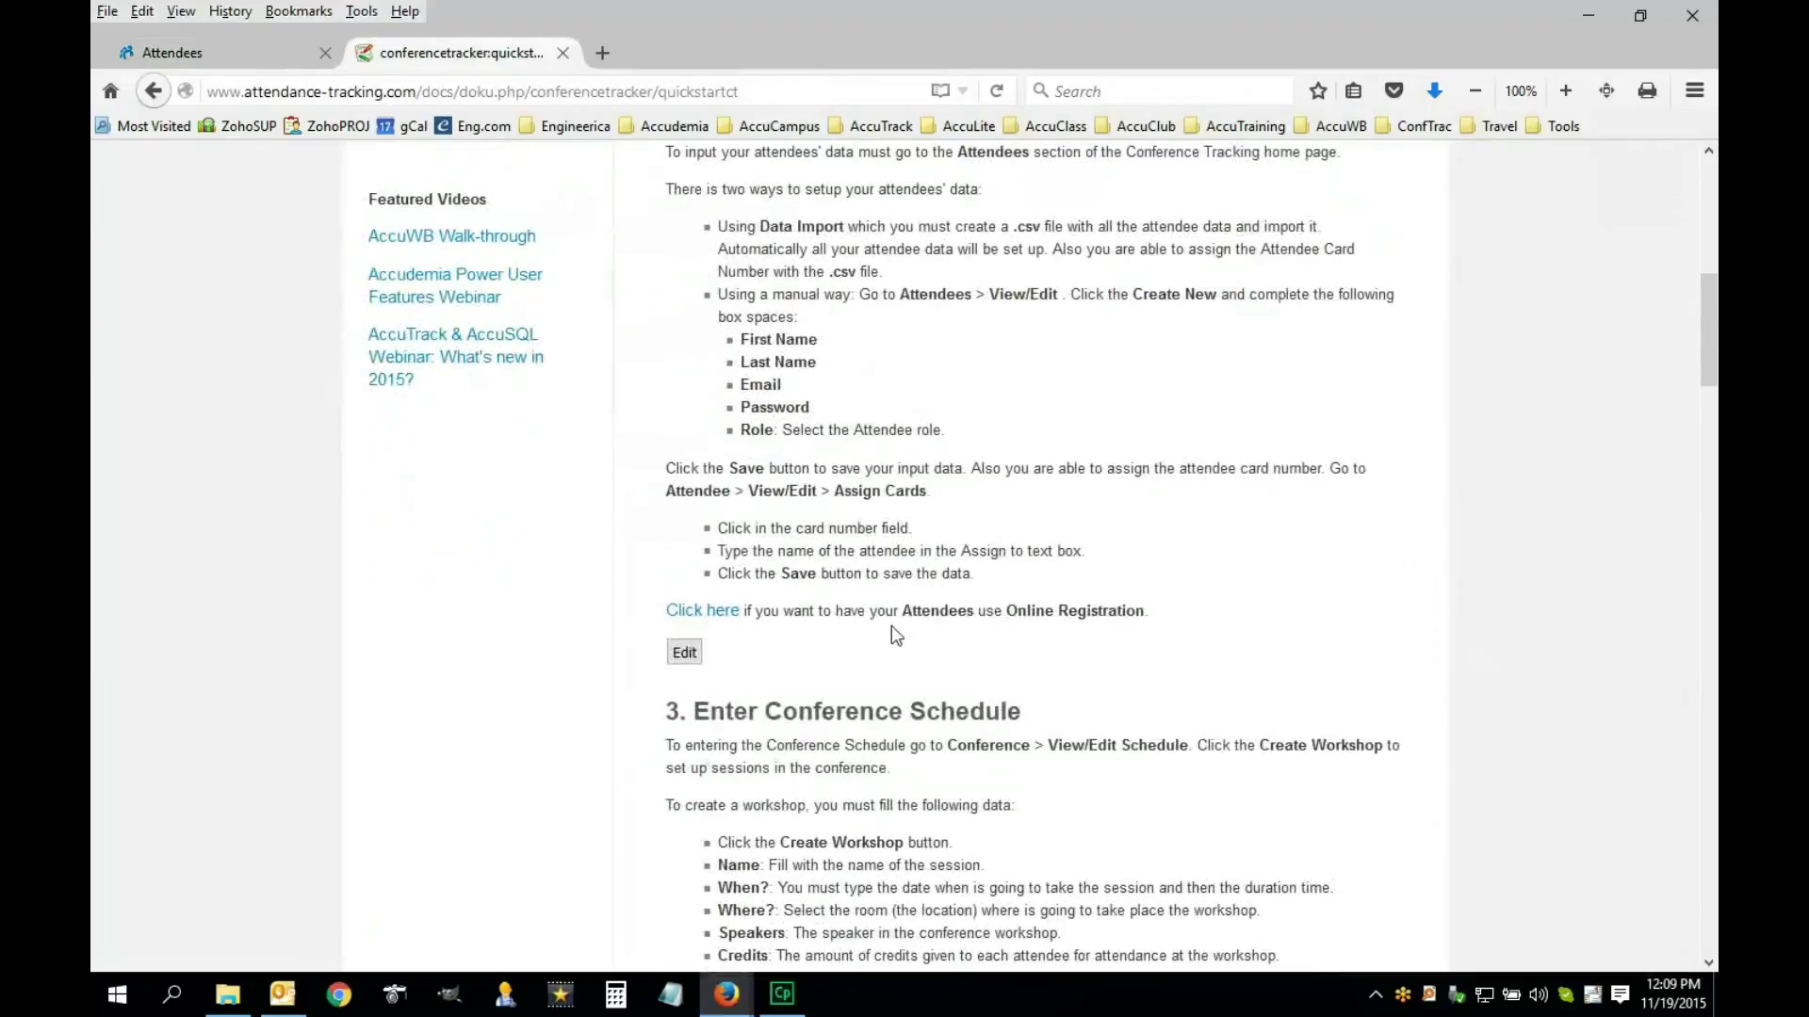
scroll(893, 627, "down", 4)
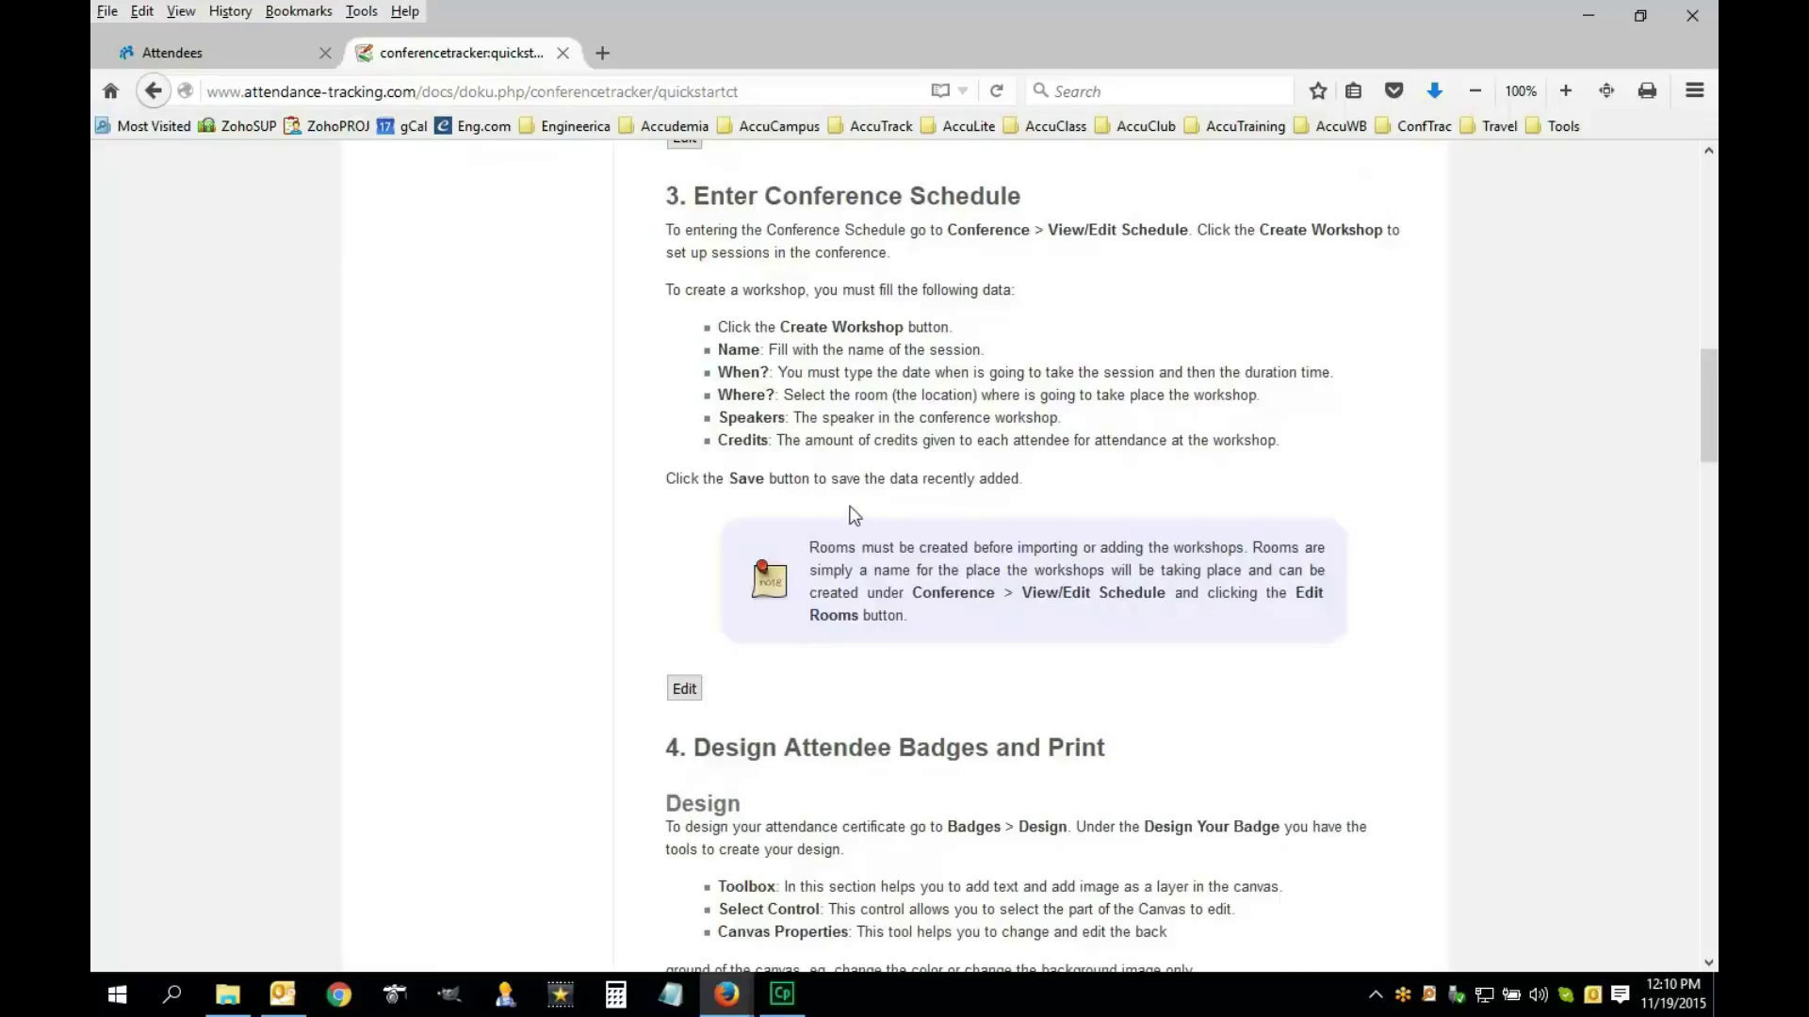
left_click(254, 69)
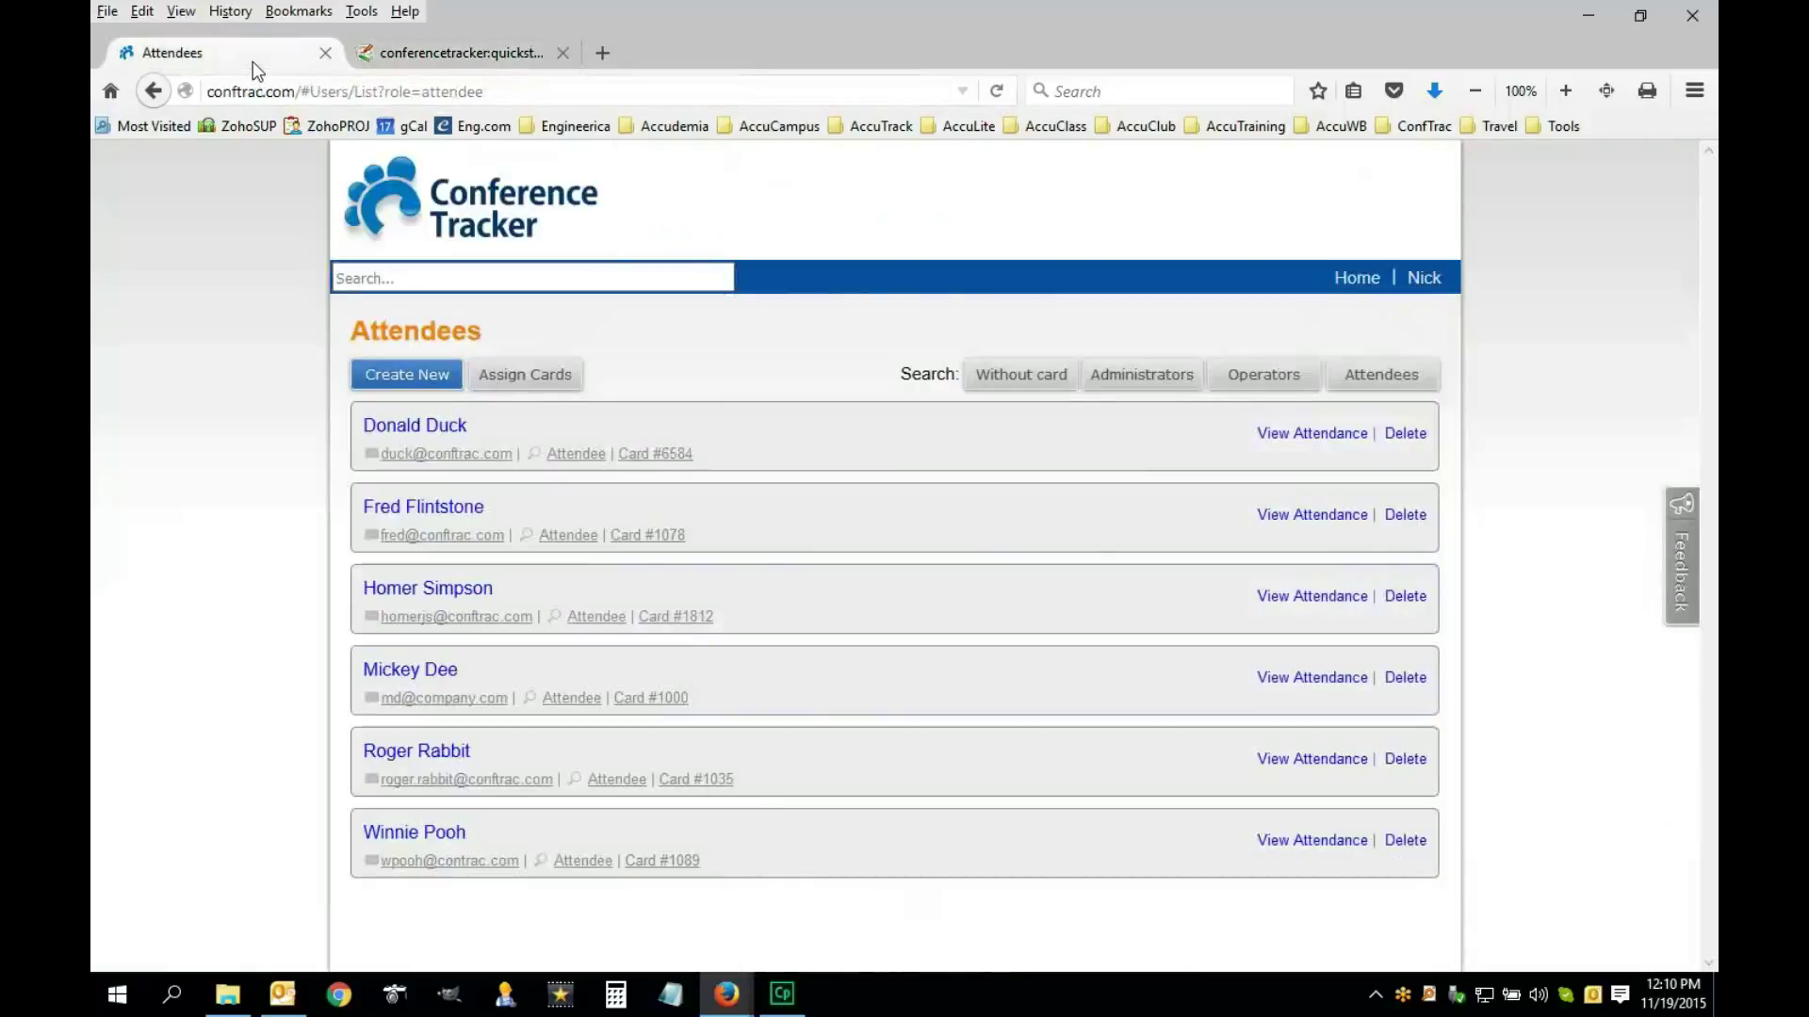
Create a new session in the schedule named 'Learning Conference Tracker'
left_click(506, 226)
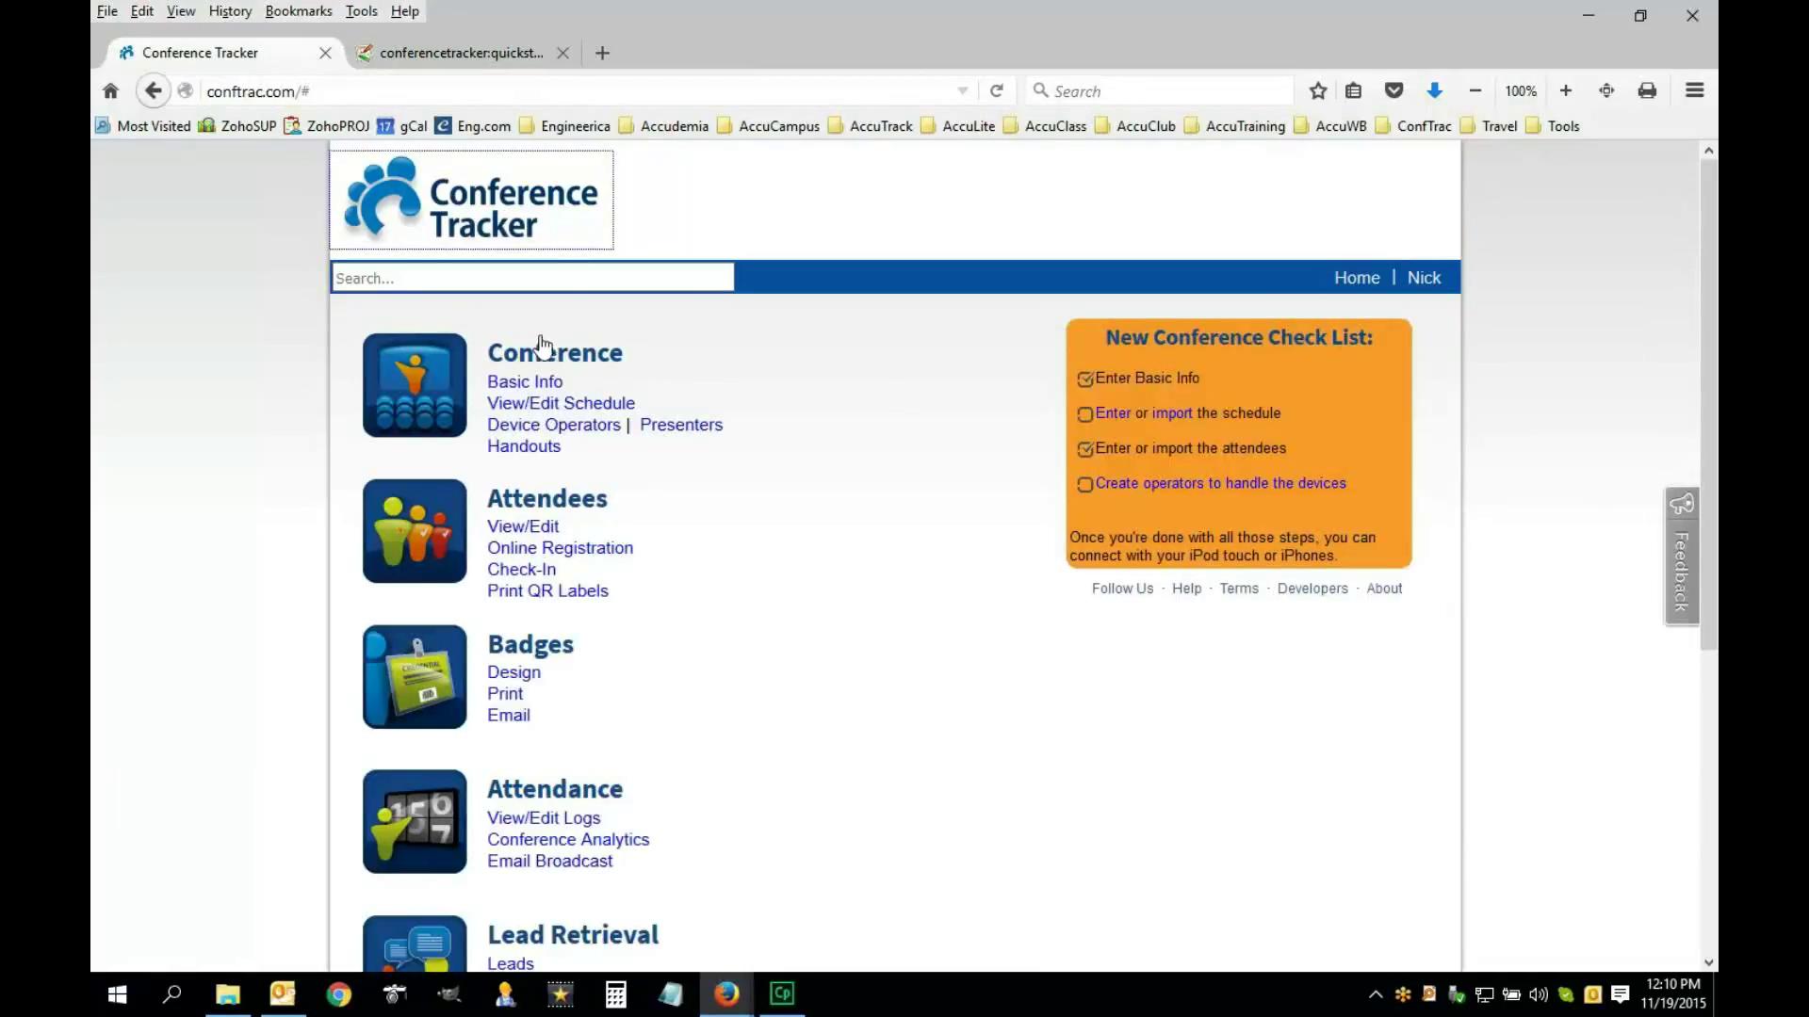
left_click(544, 407)
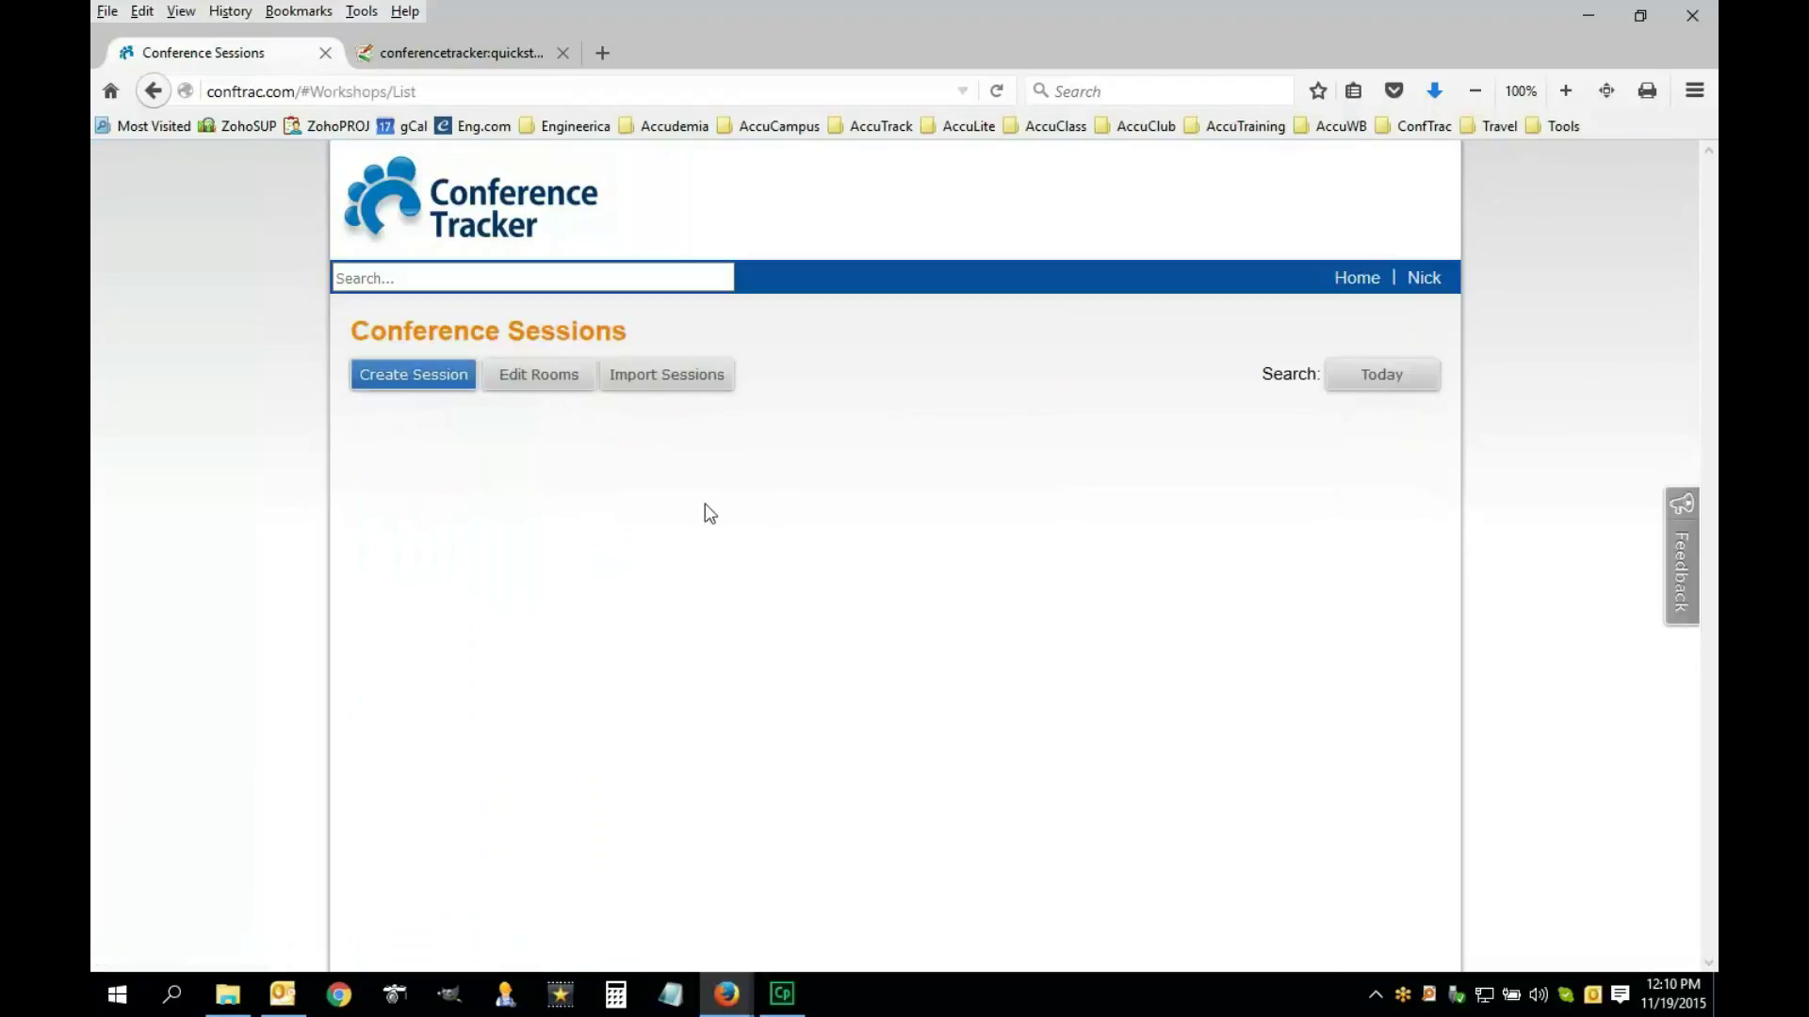
left_click(421, 381)
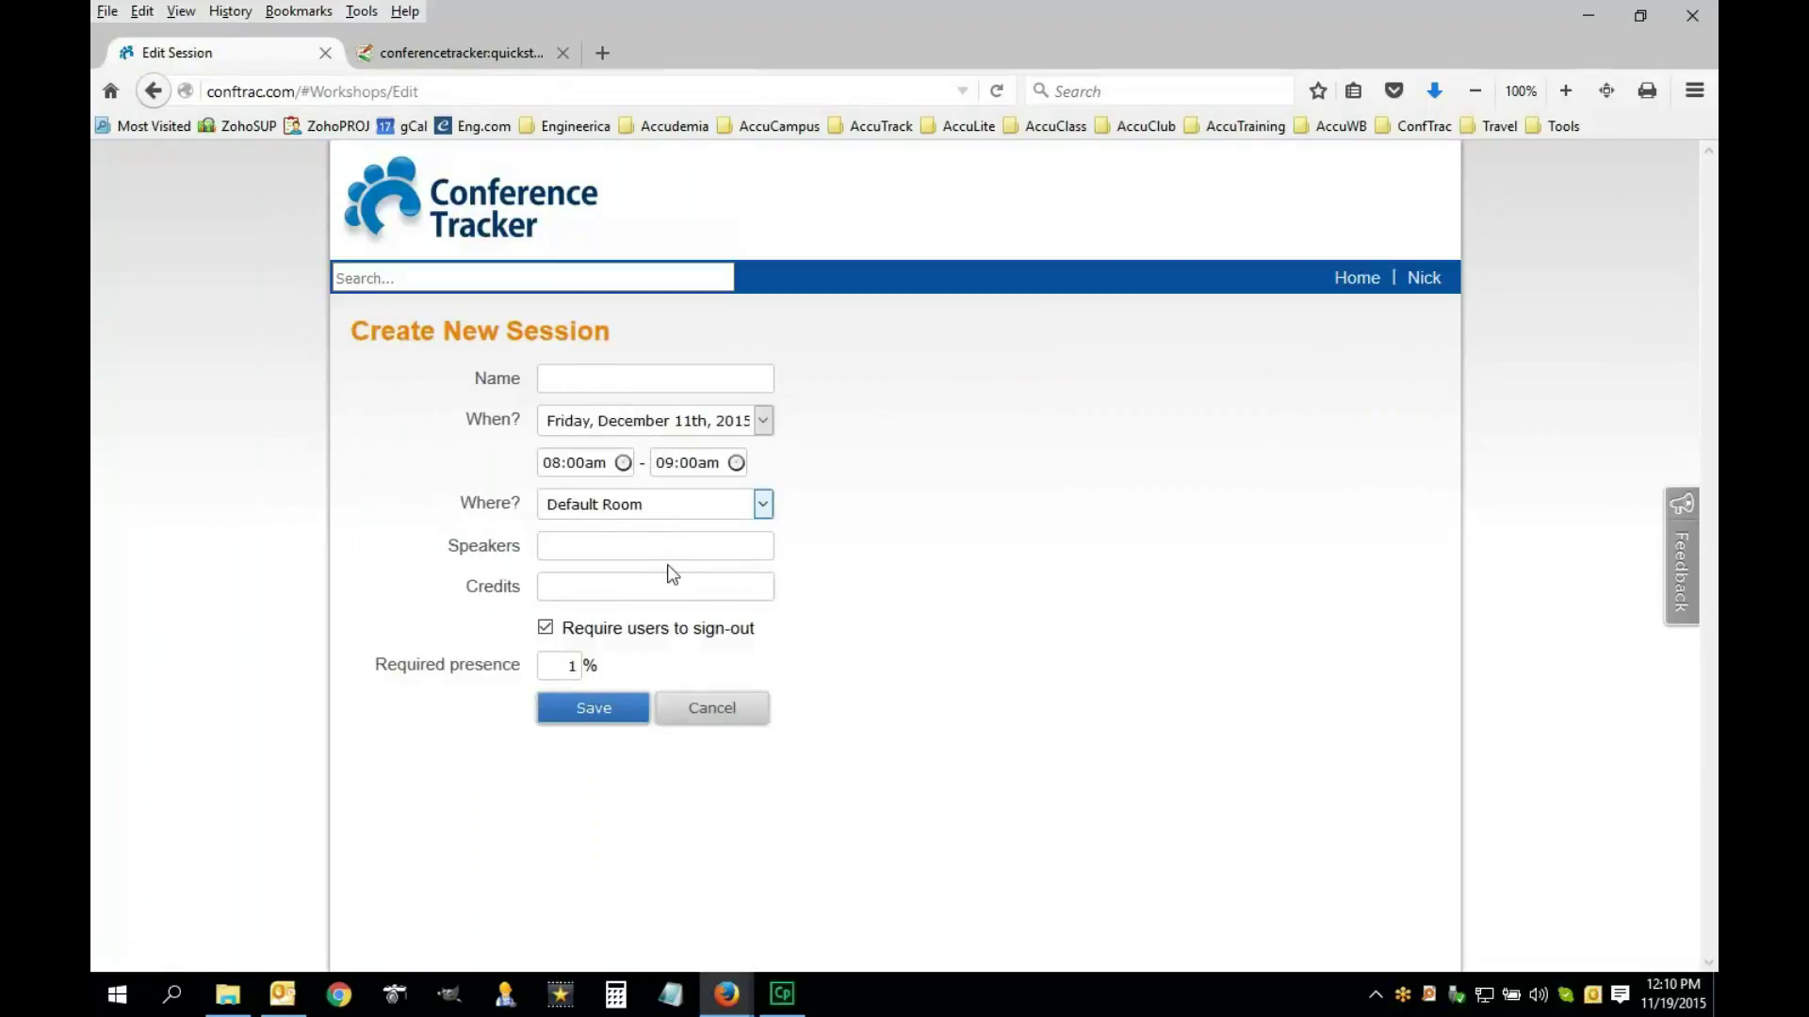
type("Learning Conference Tracker")
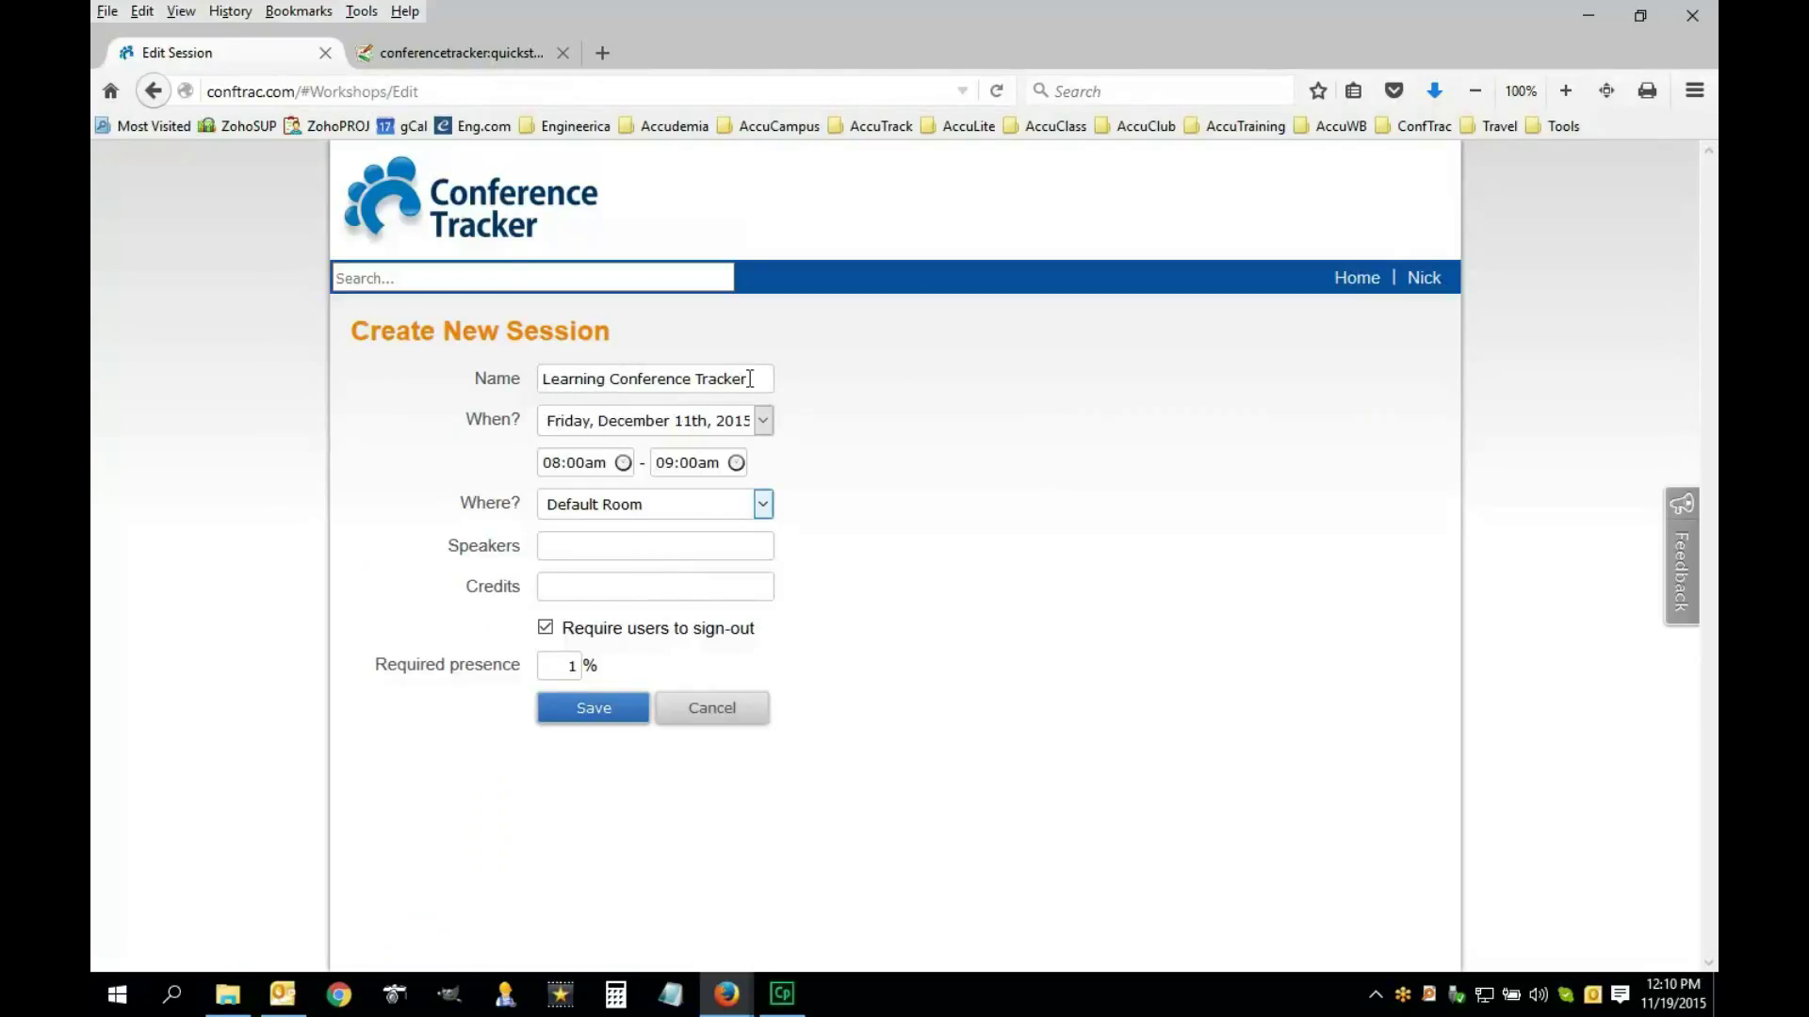
left_click_drag(747, 378, 541, 378)
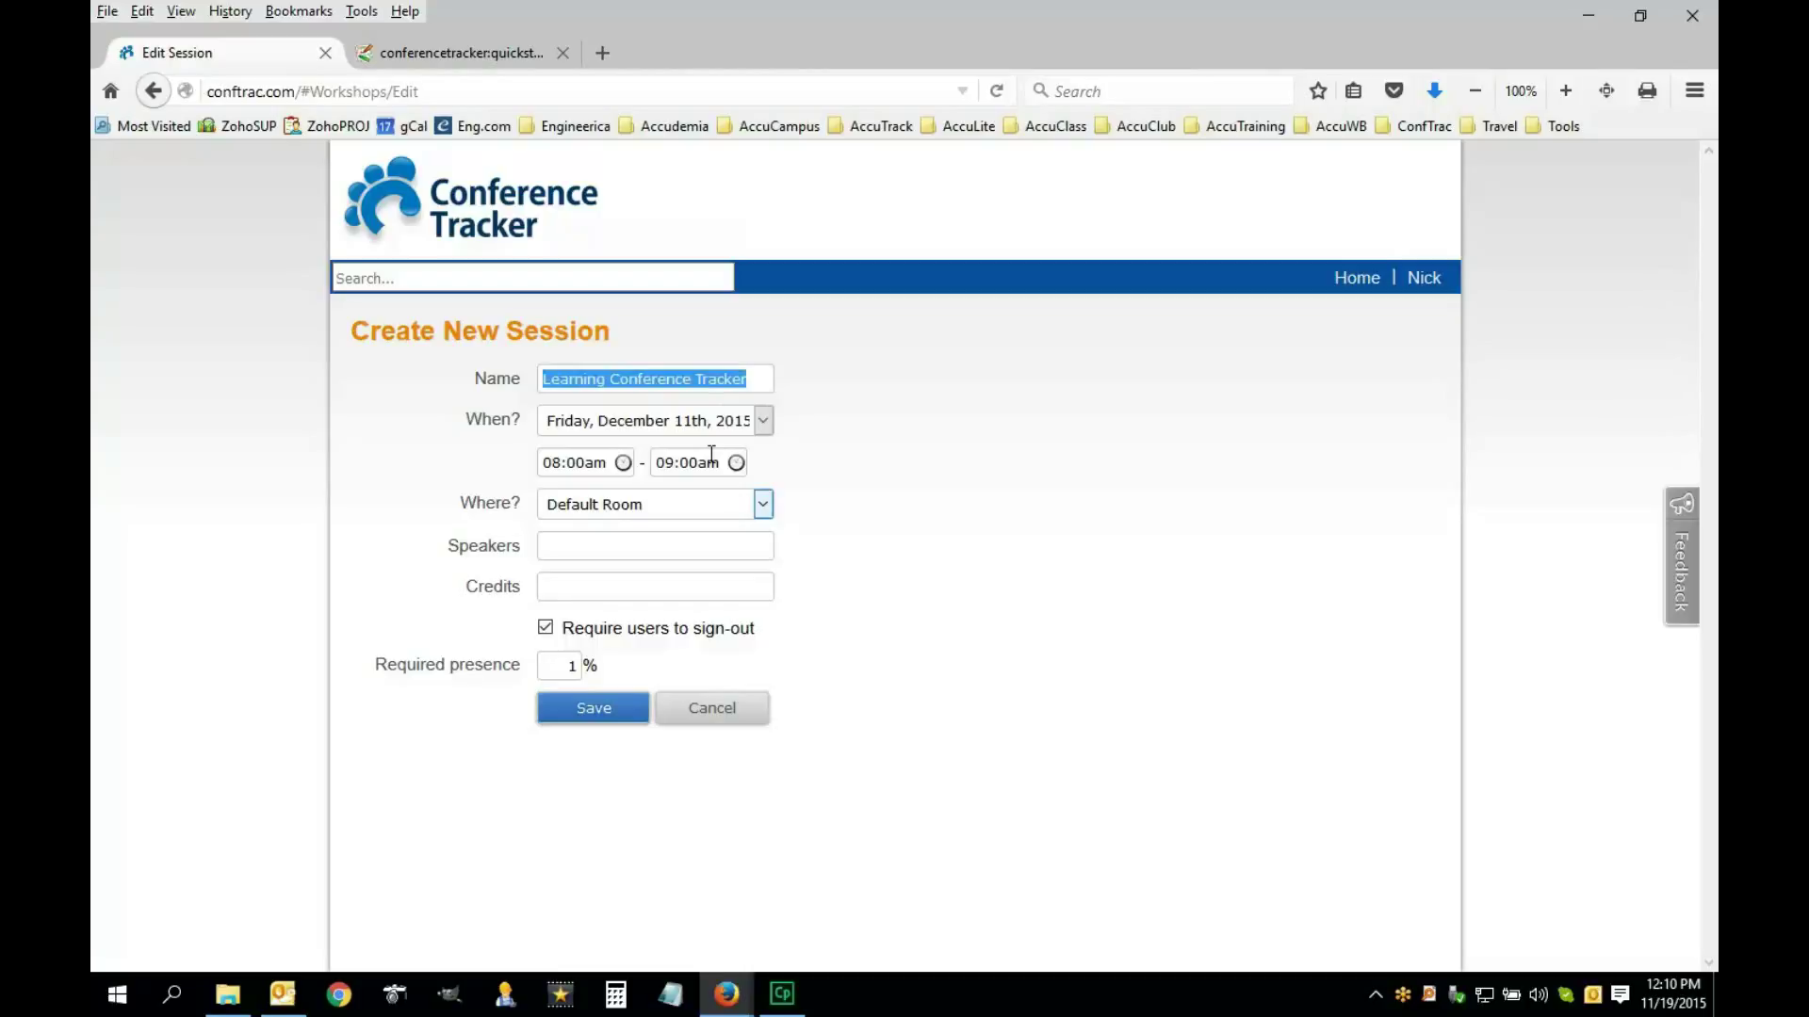
left_click(760, 380)
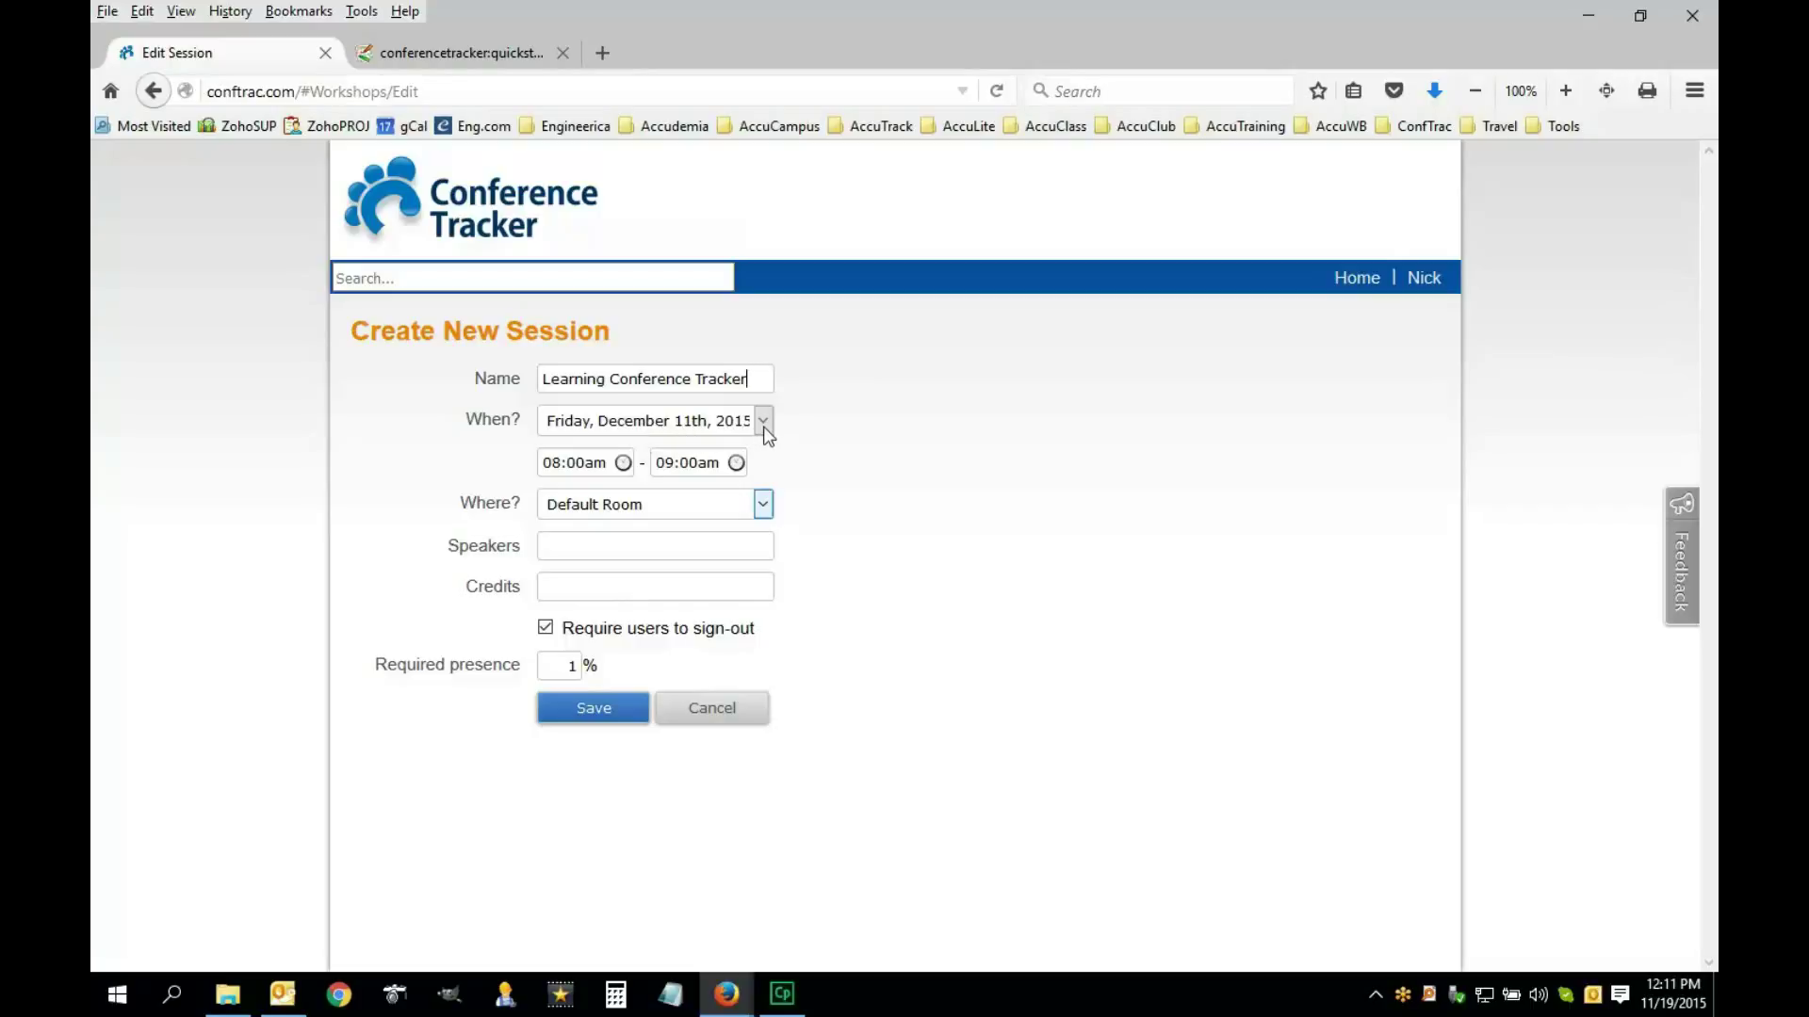
Keep Friday, December 11th, 2015 as the date with an 08:00am start time
left_click(763, 424)
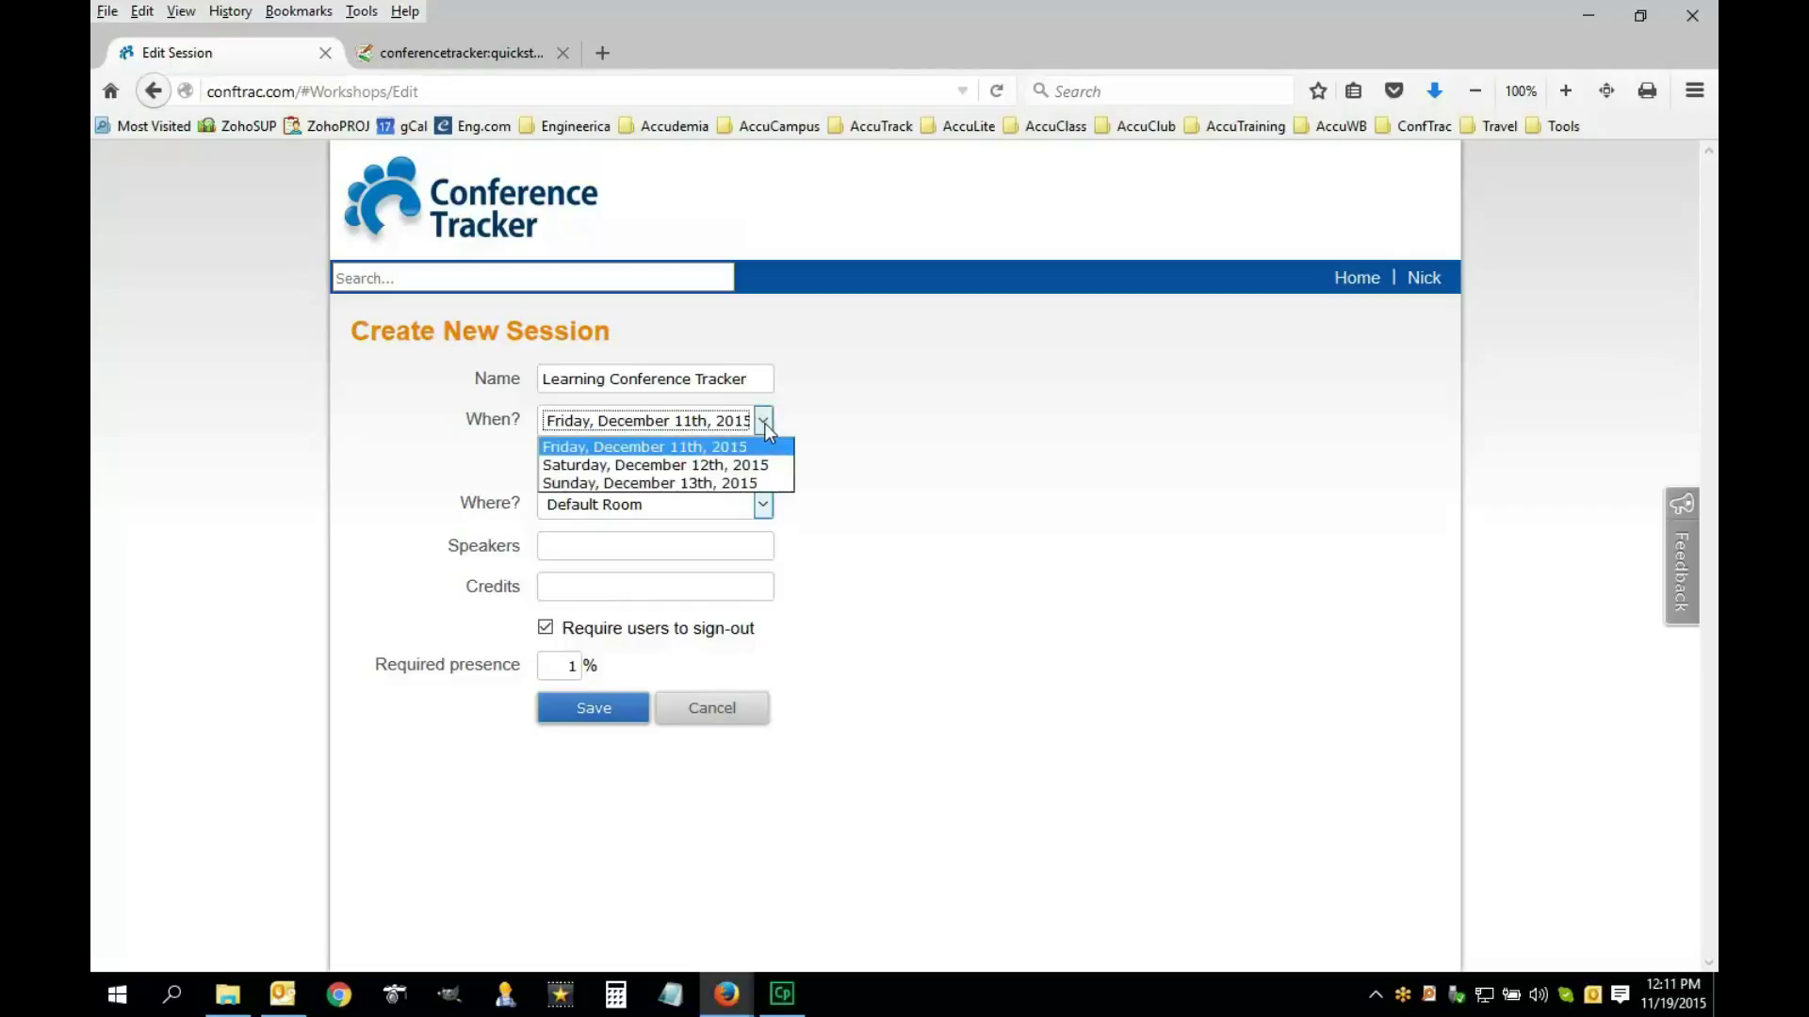
left_click(652, 456)
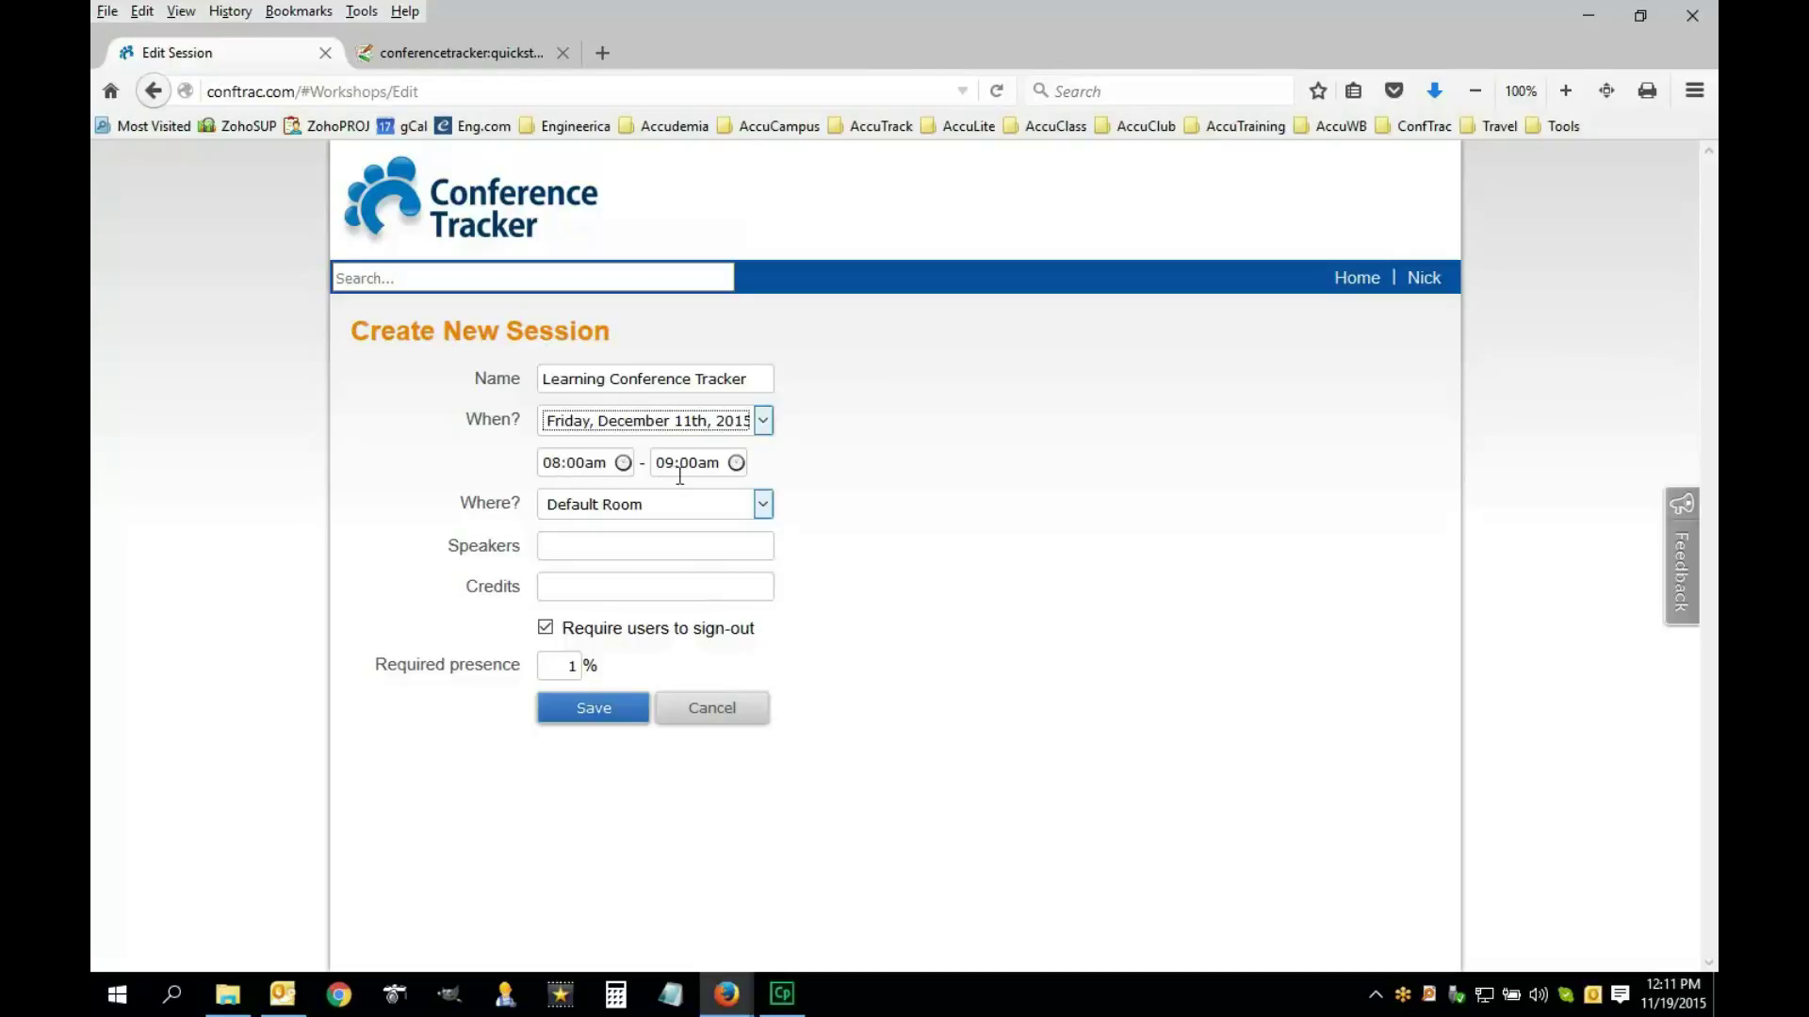
left_click(577, 466)
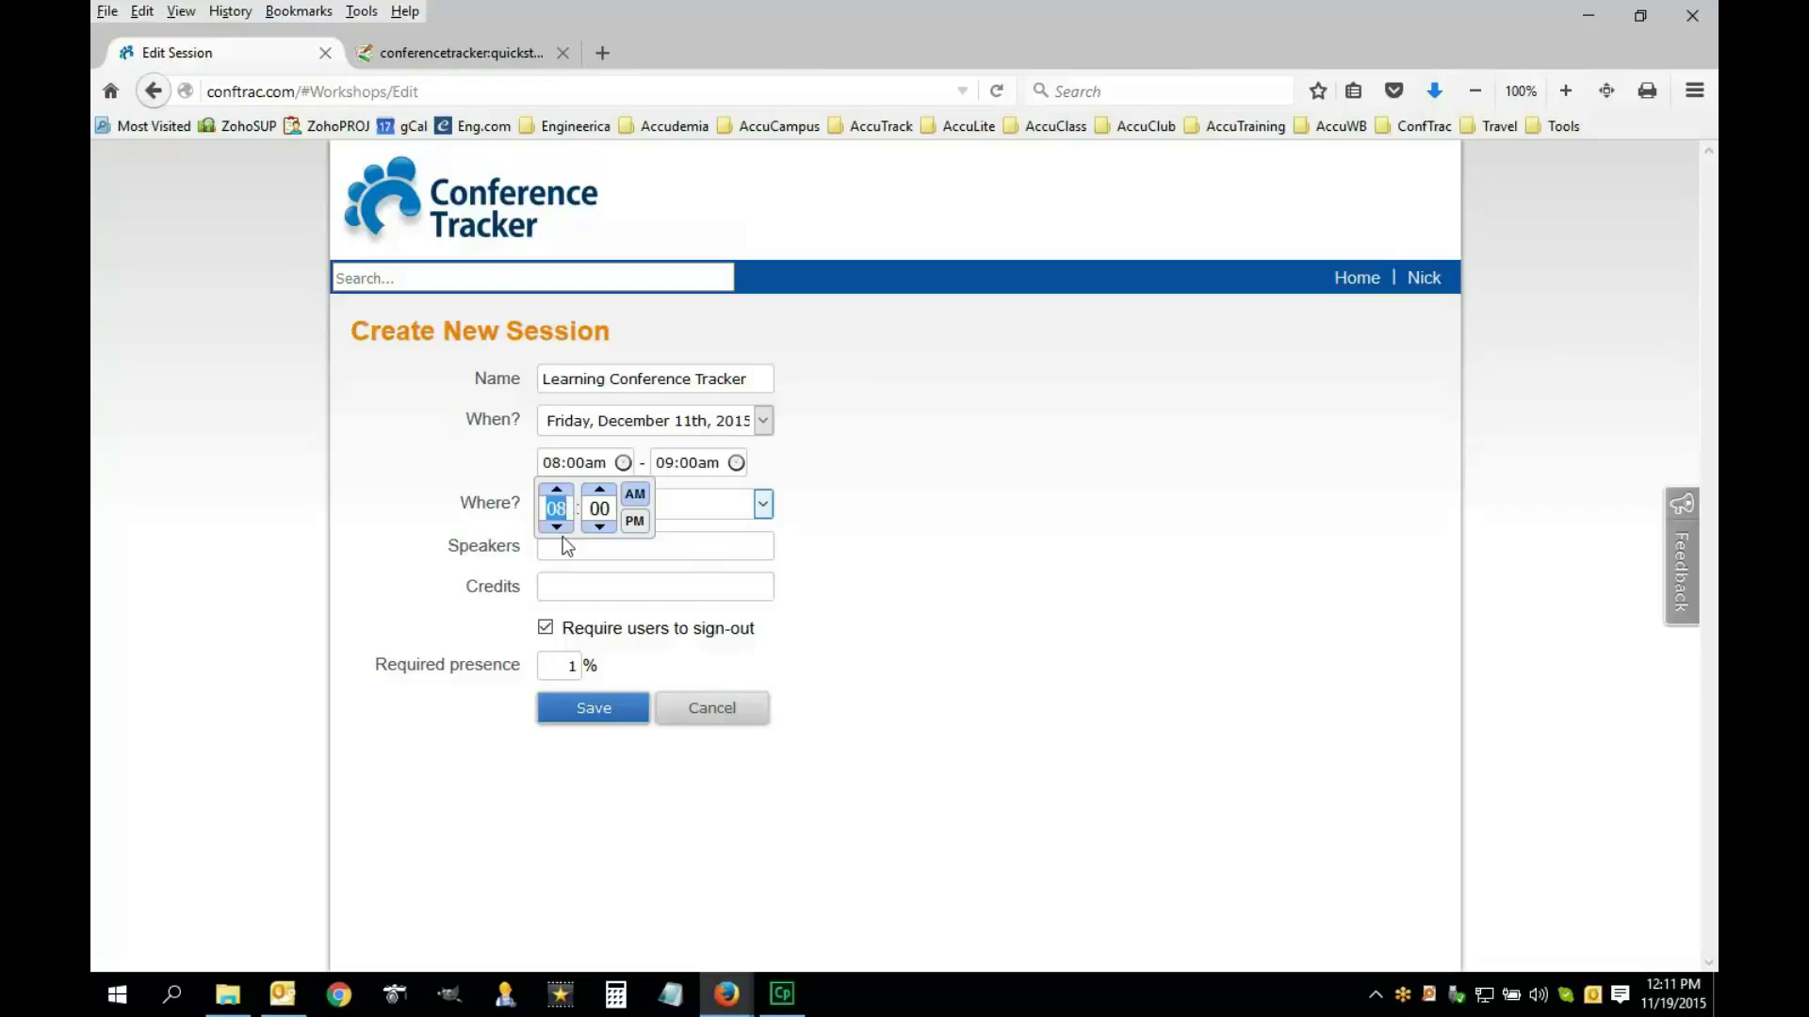
left_click(557, 527)
left_click(559, 490)
left_click(818, 478)
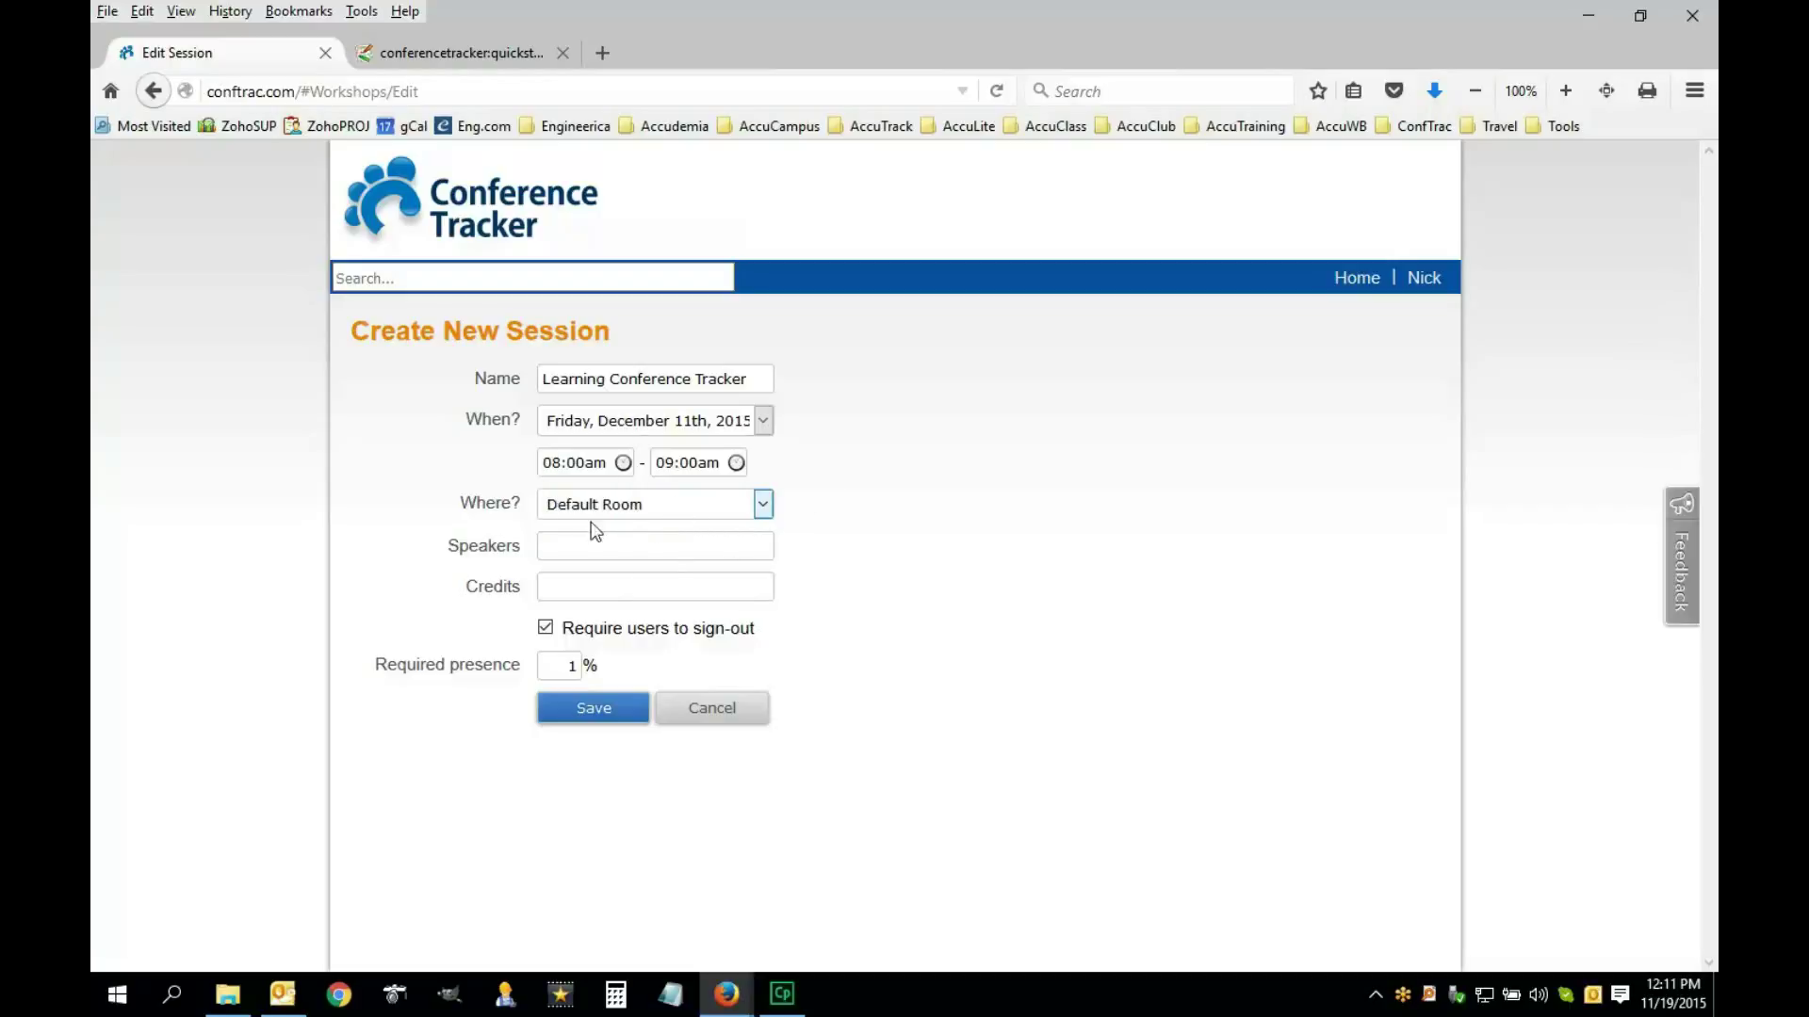
Choose Default Room as the session location
left_click(768, 509)
left_click(769, 509)
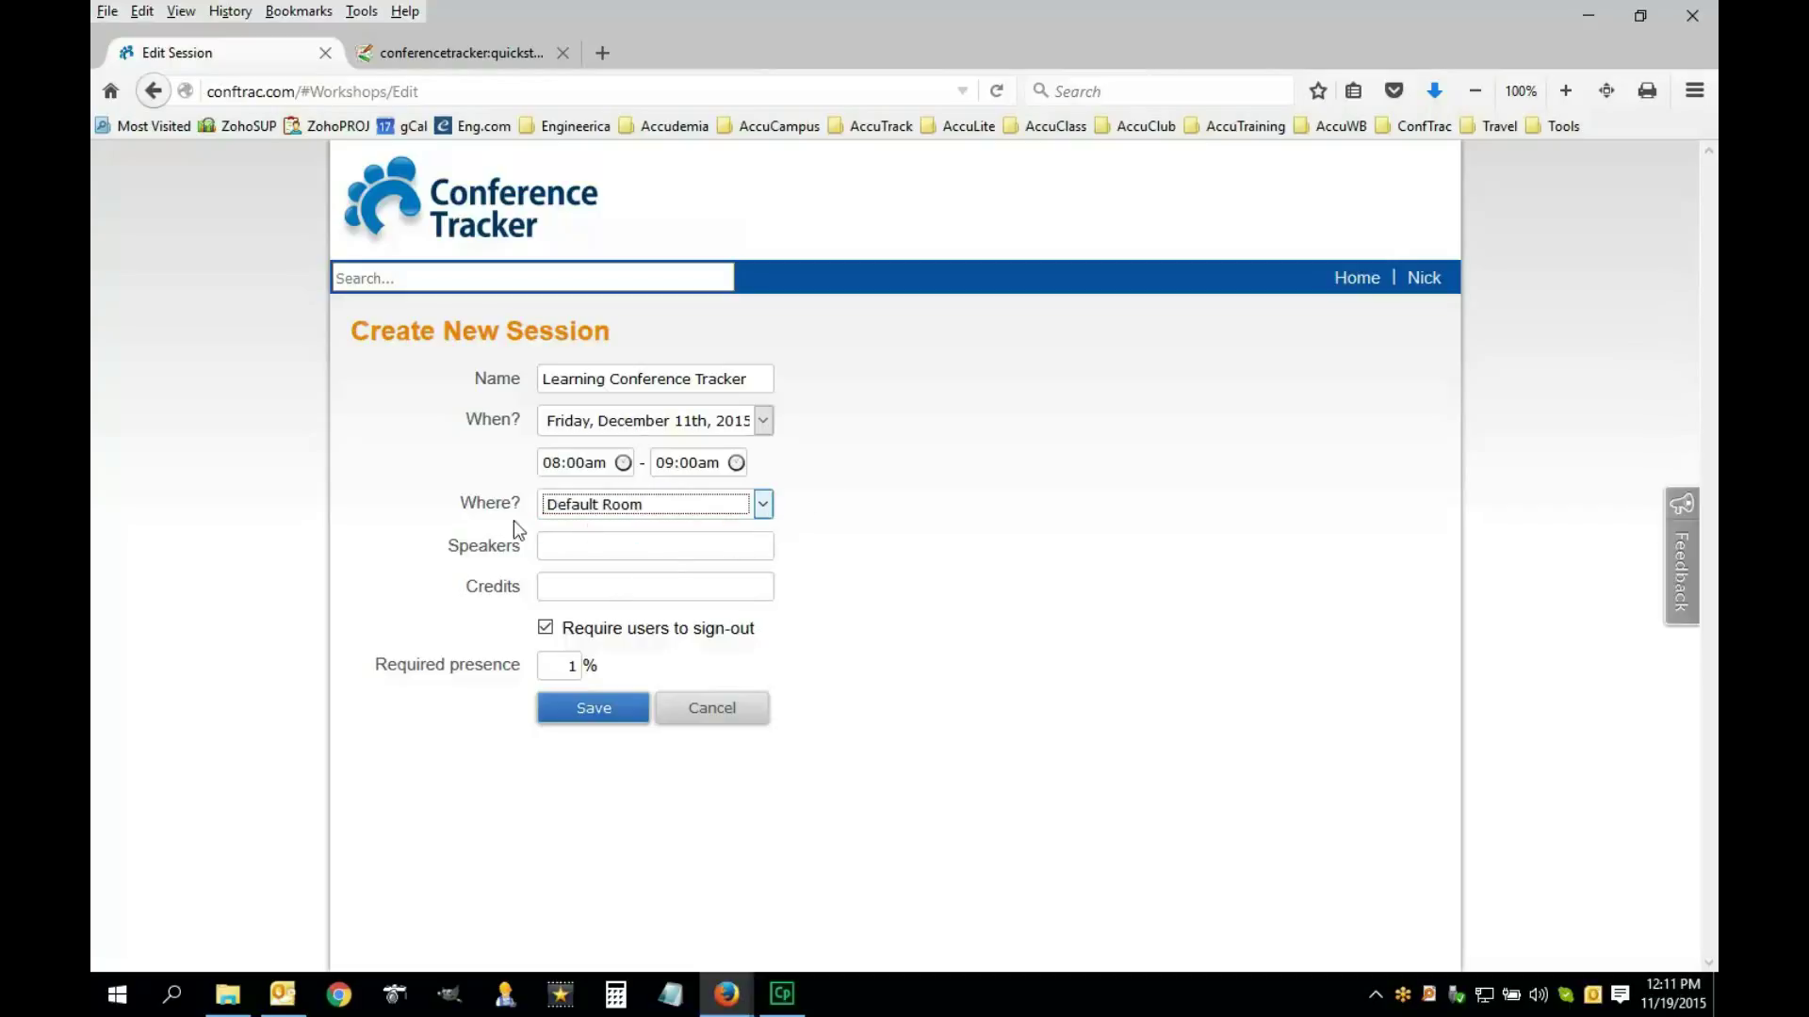
left_click(763, 509)
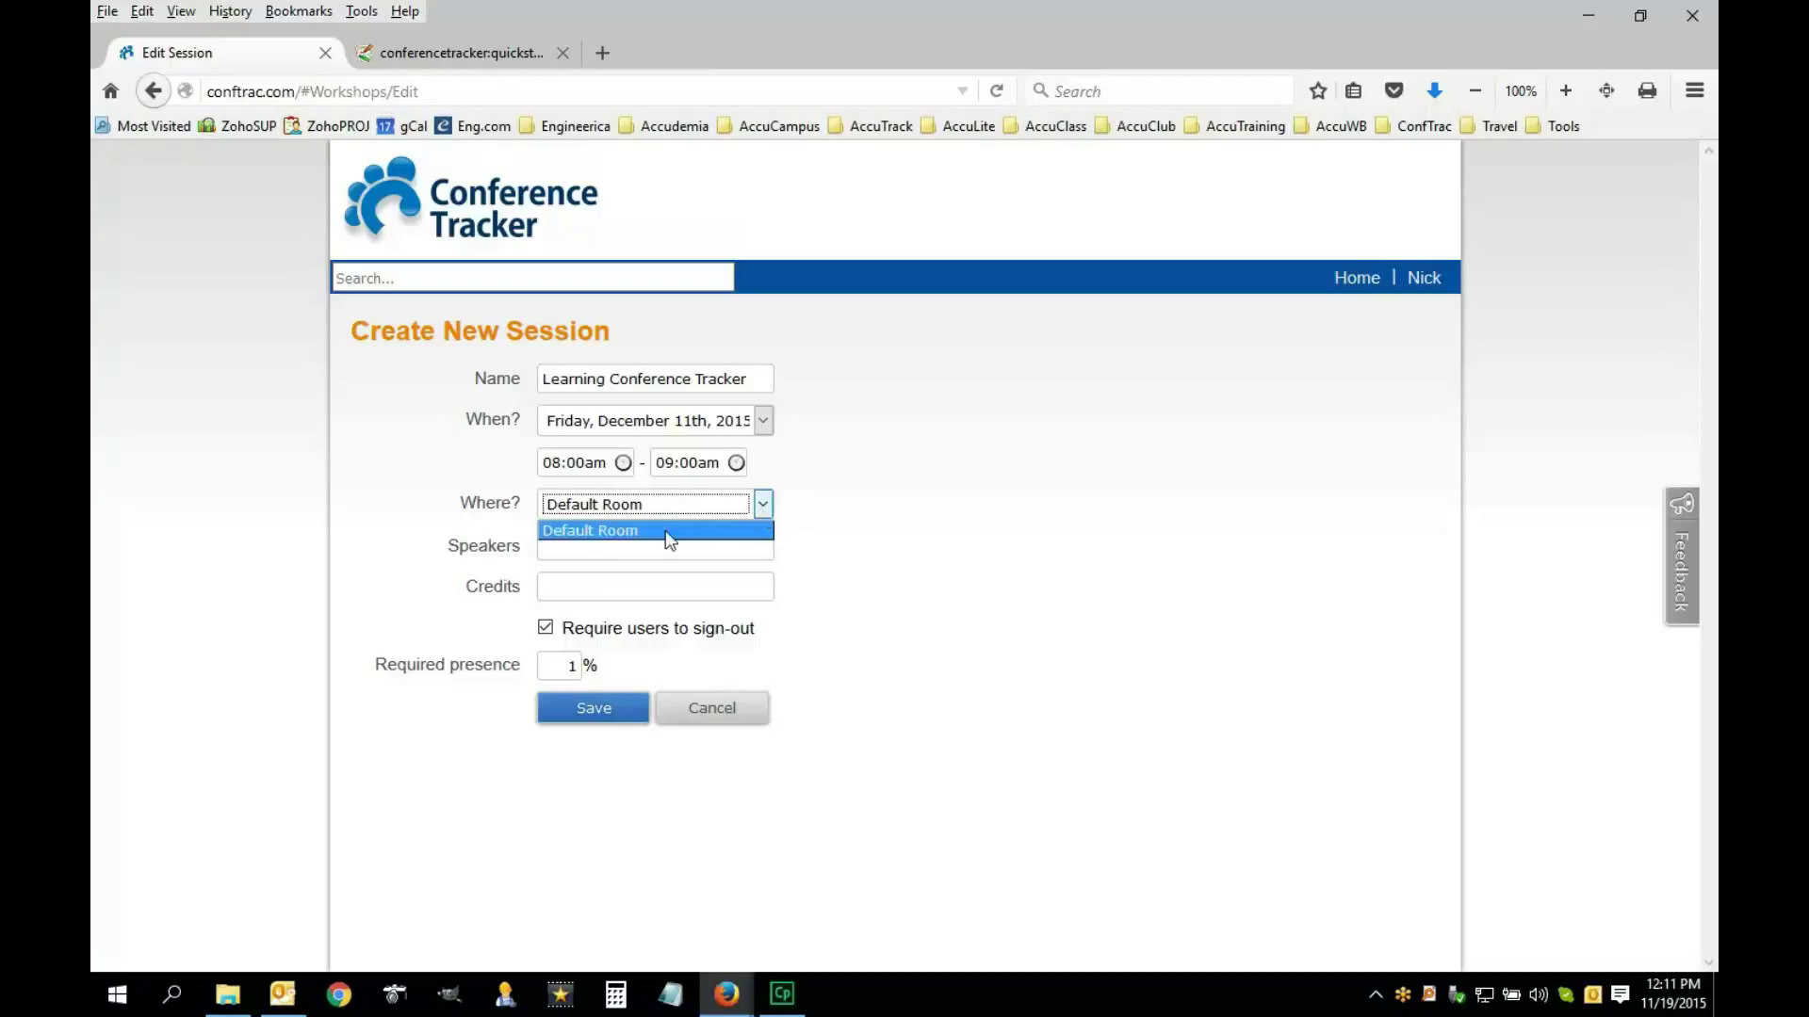
left_click(583, 532)
left_click(594, 551)
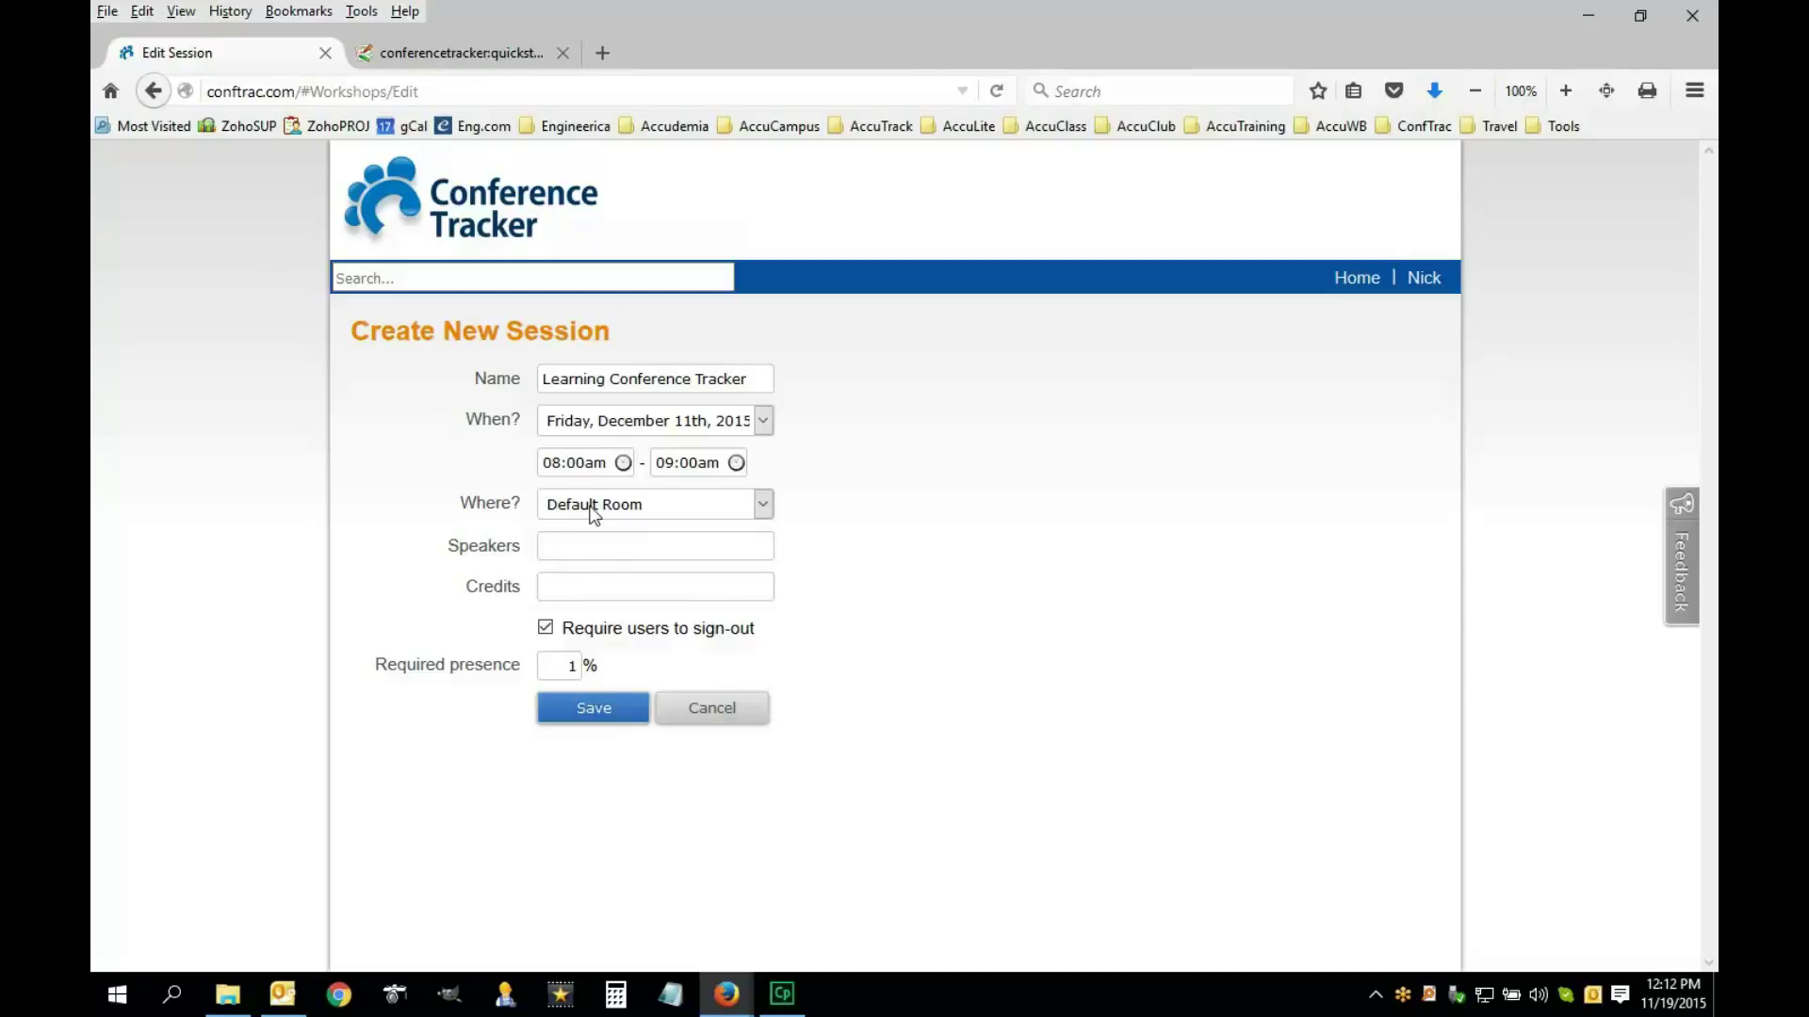
Add speaker Donald Duck, set required presence to 75% and save the session
left_click(558, 585)
left_click(560, 555)
type("Donald Duck")
left_click(566, 599)
double_click(556, 586)
double_click(569, 668)
double_click(567, 666)
left_click(468, 631)
left_click(594, 719)
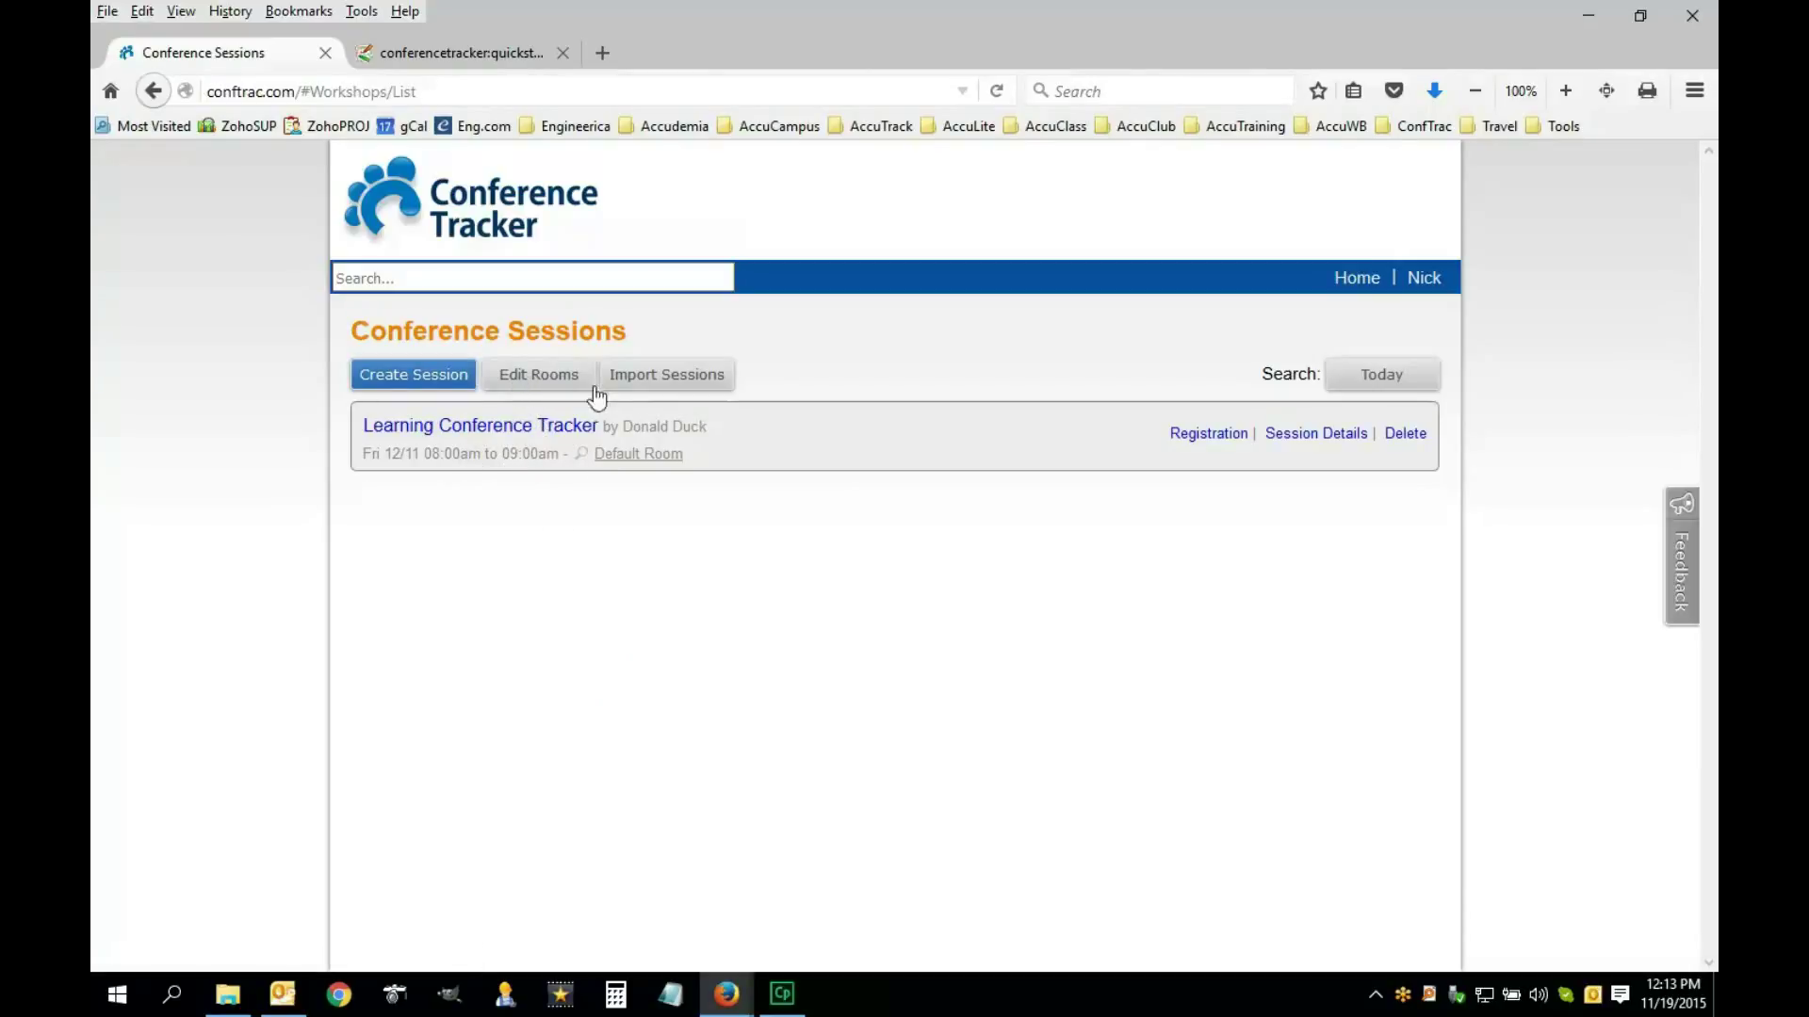
Rename Default Room to 'Exhibit Hall', save it, and return to the schedule
left_click(541, 384)
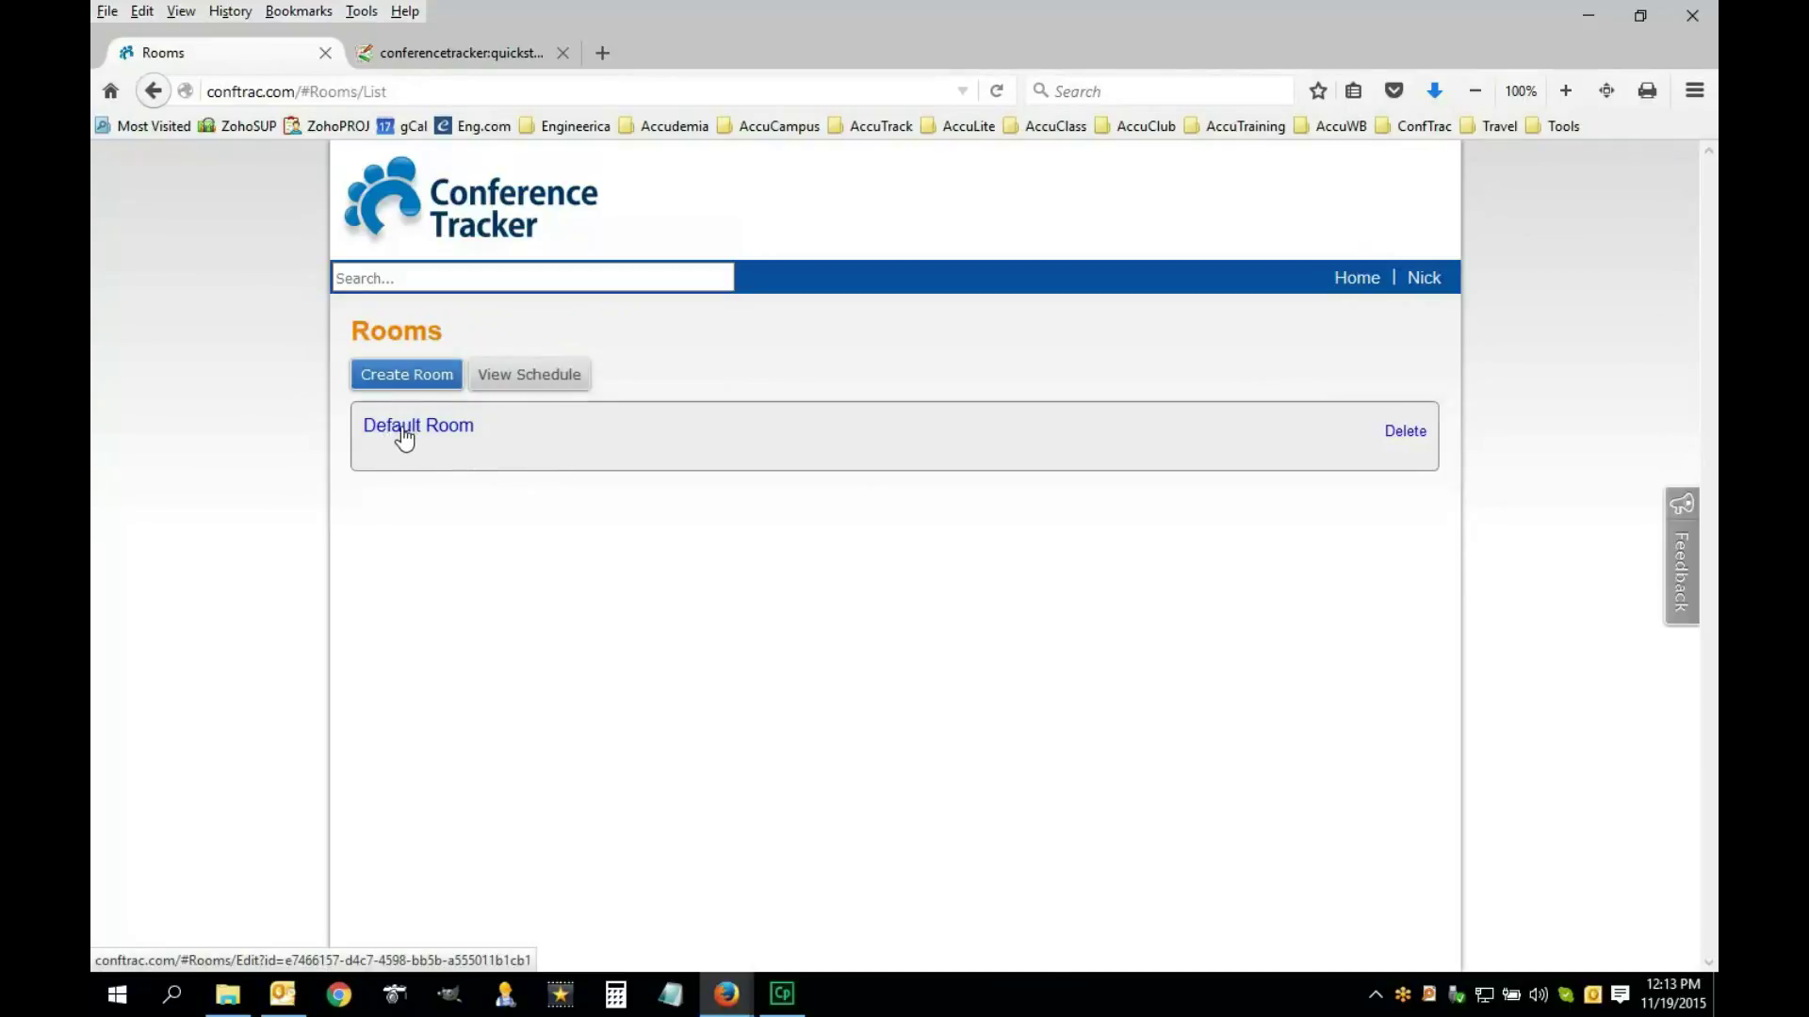
left_click(404, 436)
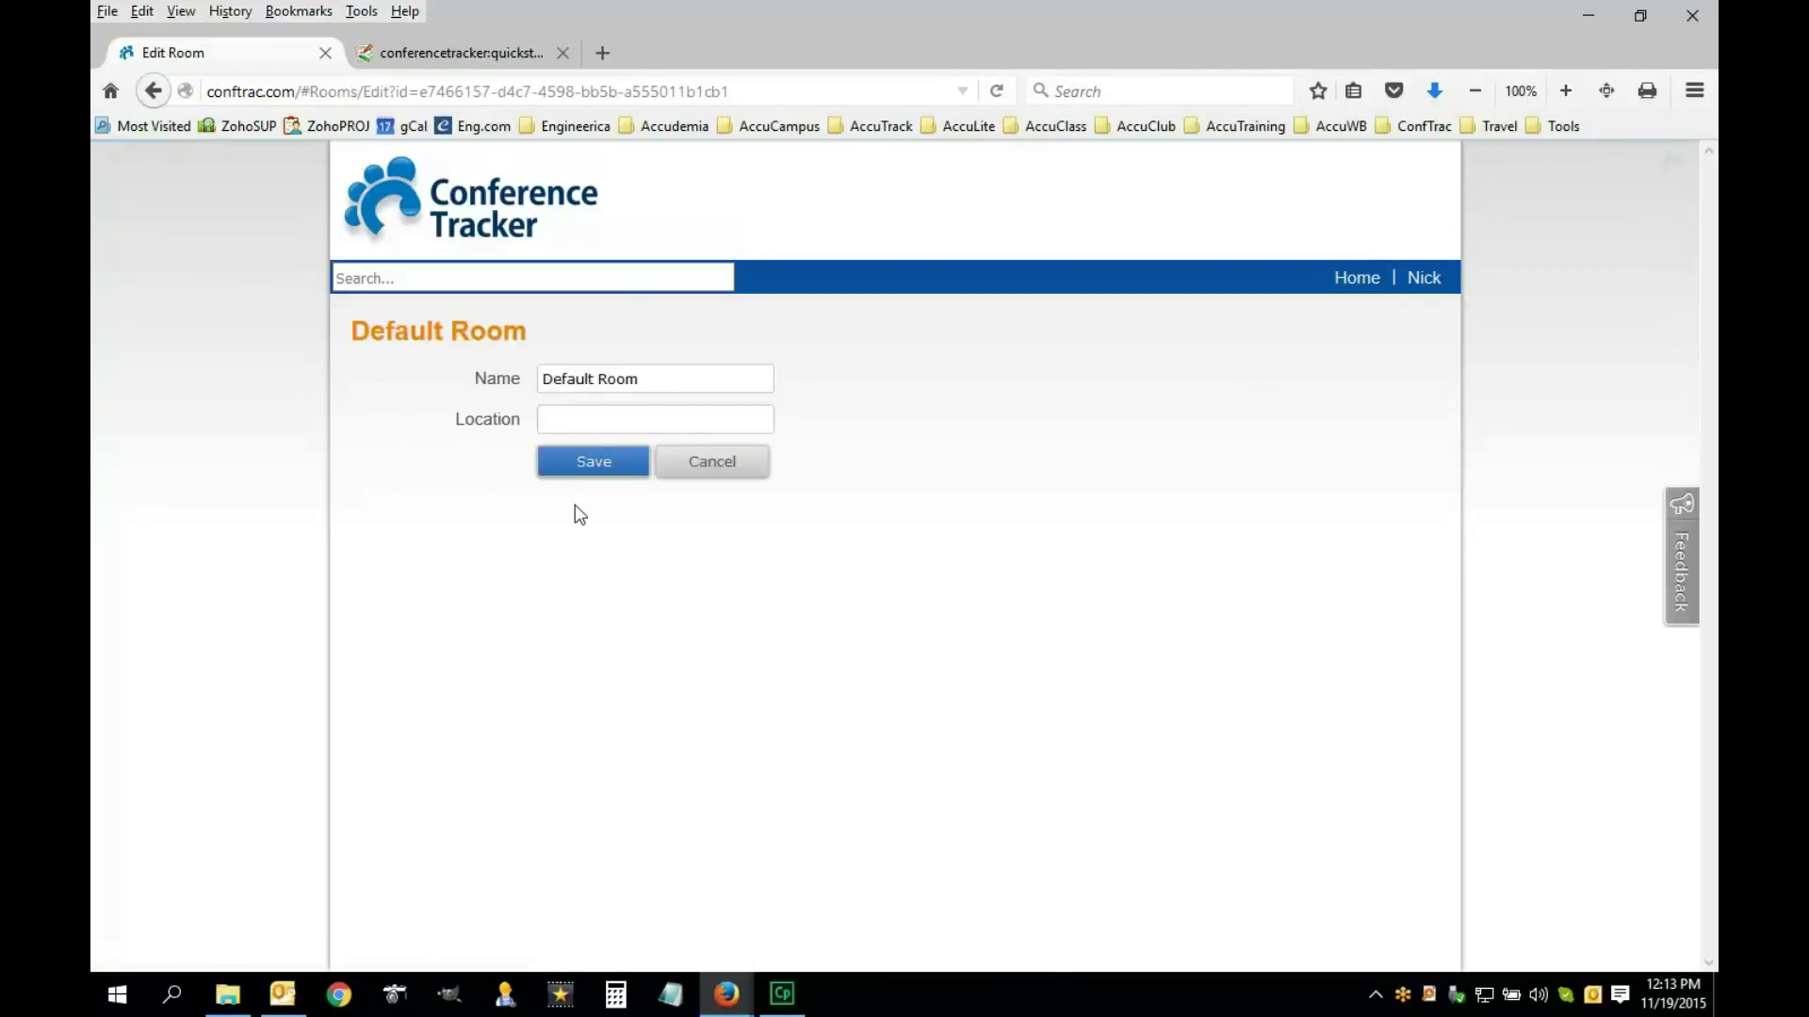
left_click(654, 379)
left_click_drag(599, 379, 500, 380)
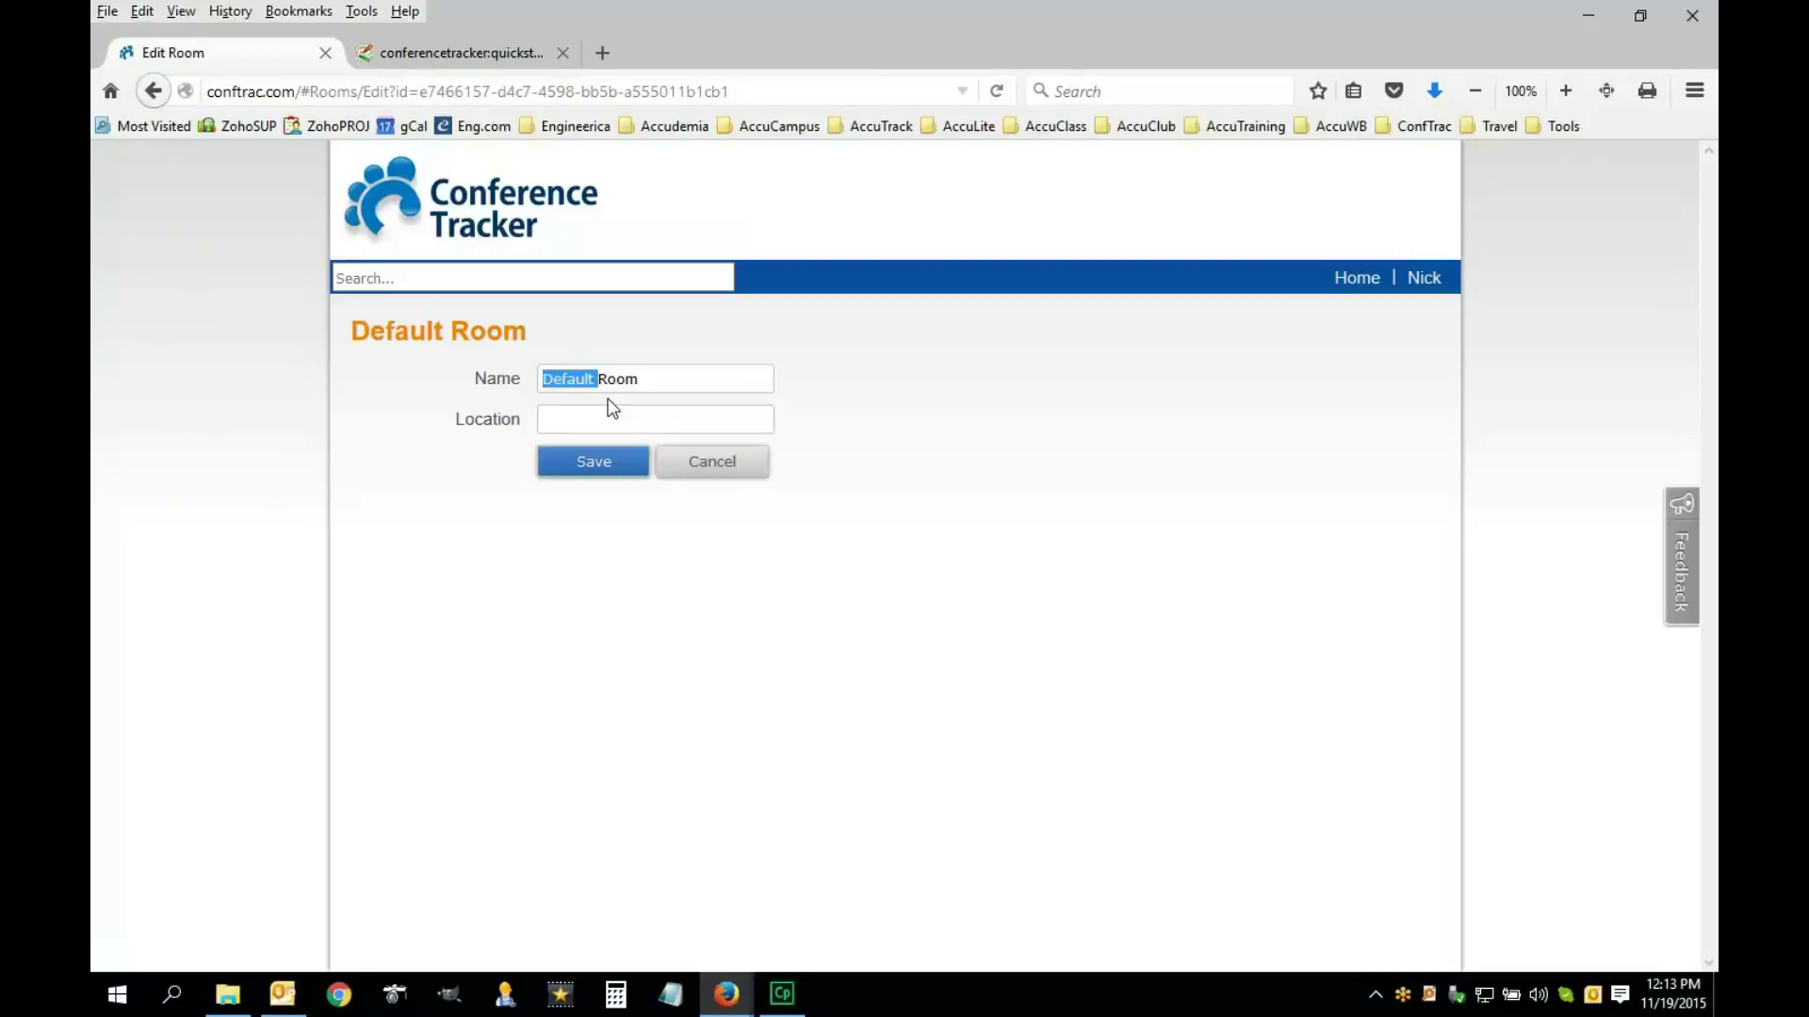
type("Exhibit")
key("Delete")
key("Delete")
key("Delete")
key("Delete")
type("Hall")
left_click(610, 476)
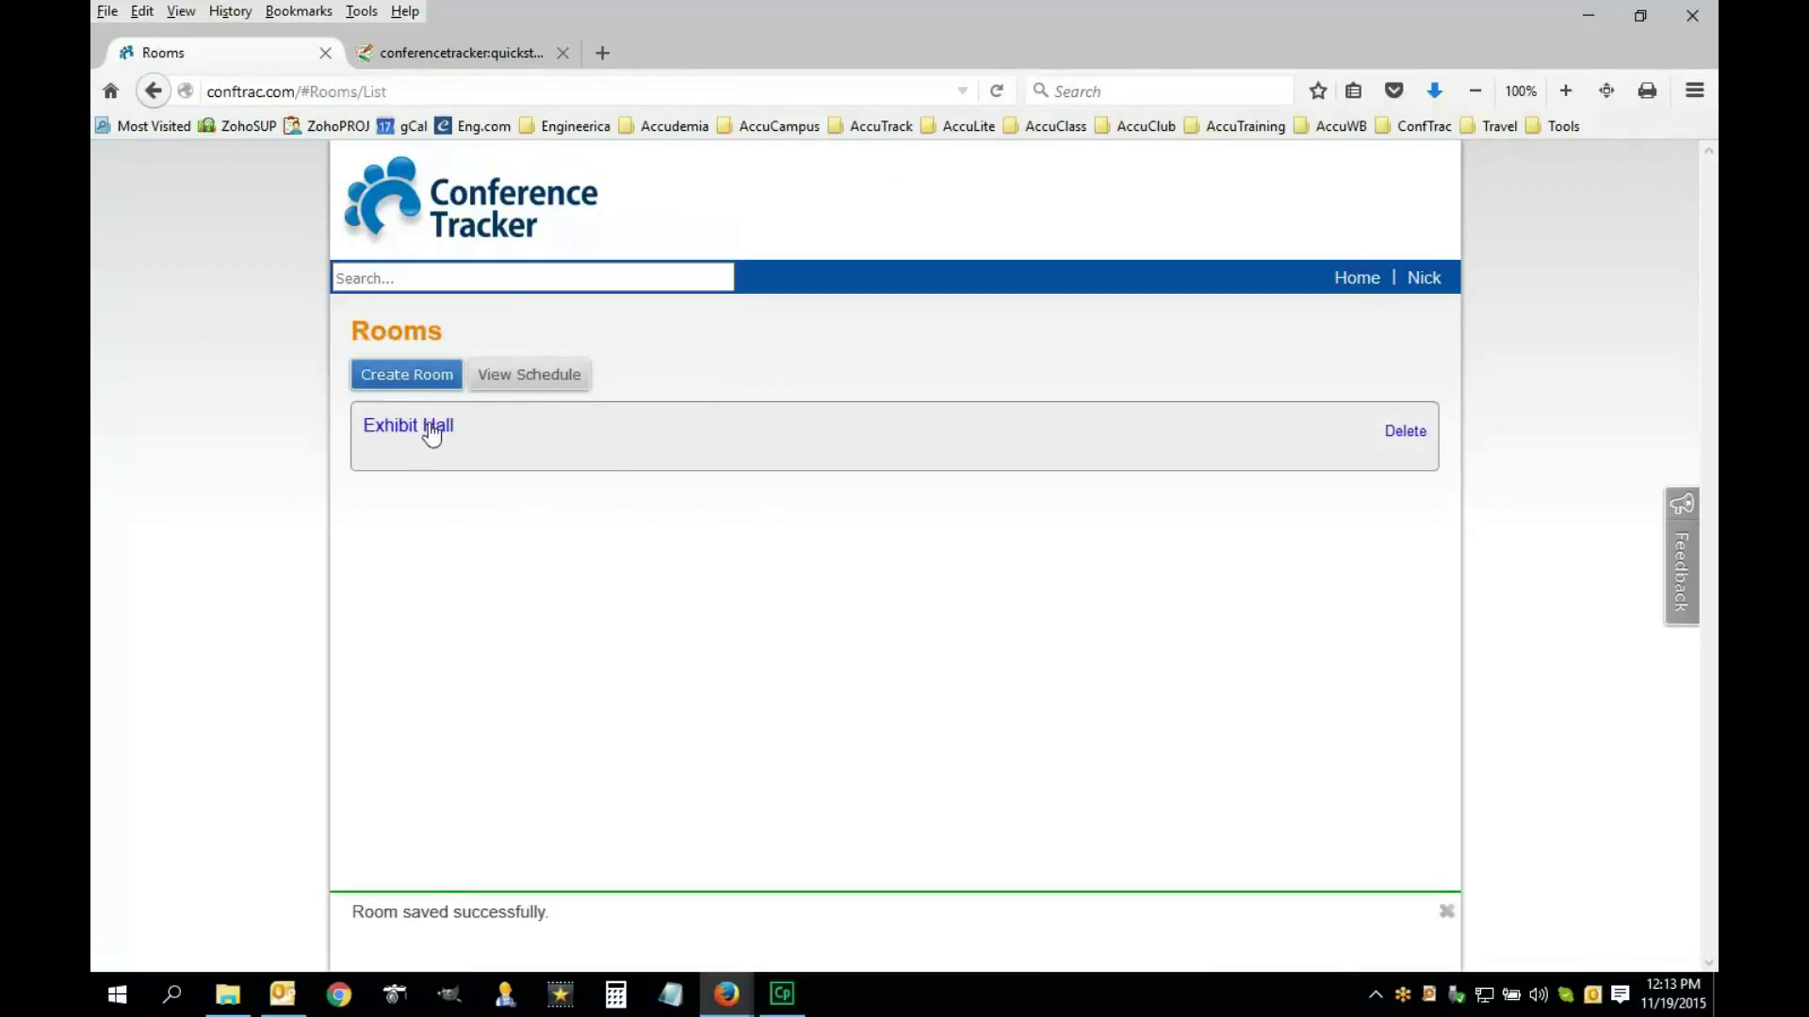
left_click(528, 380)
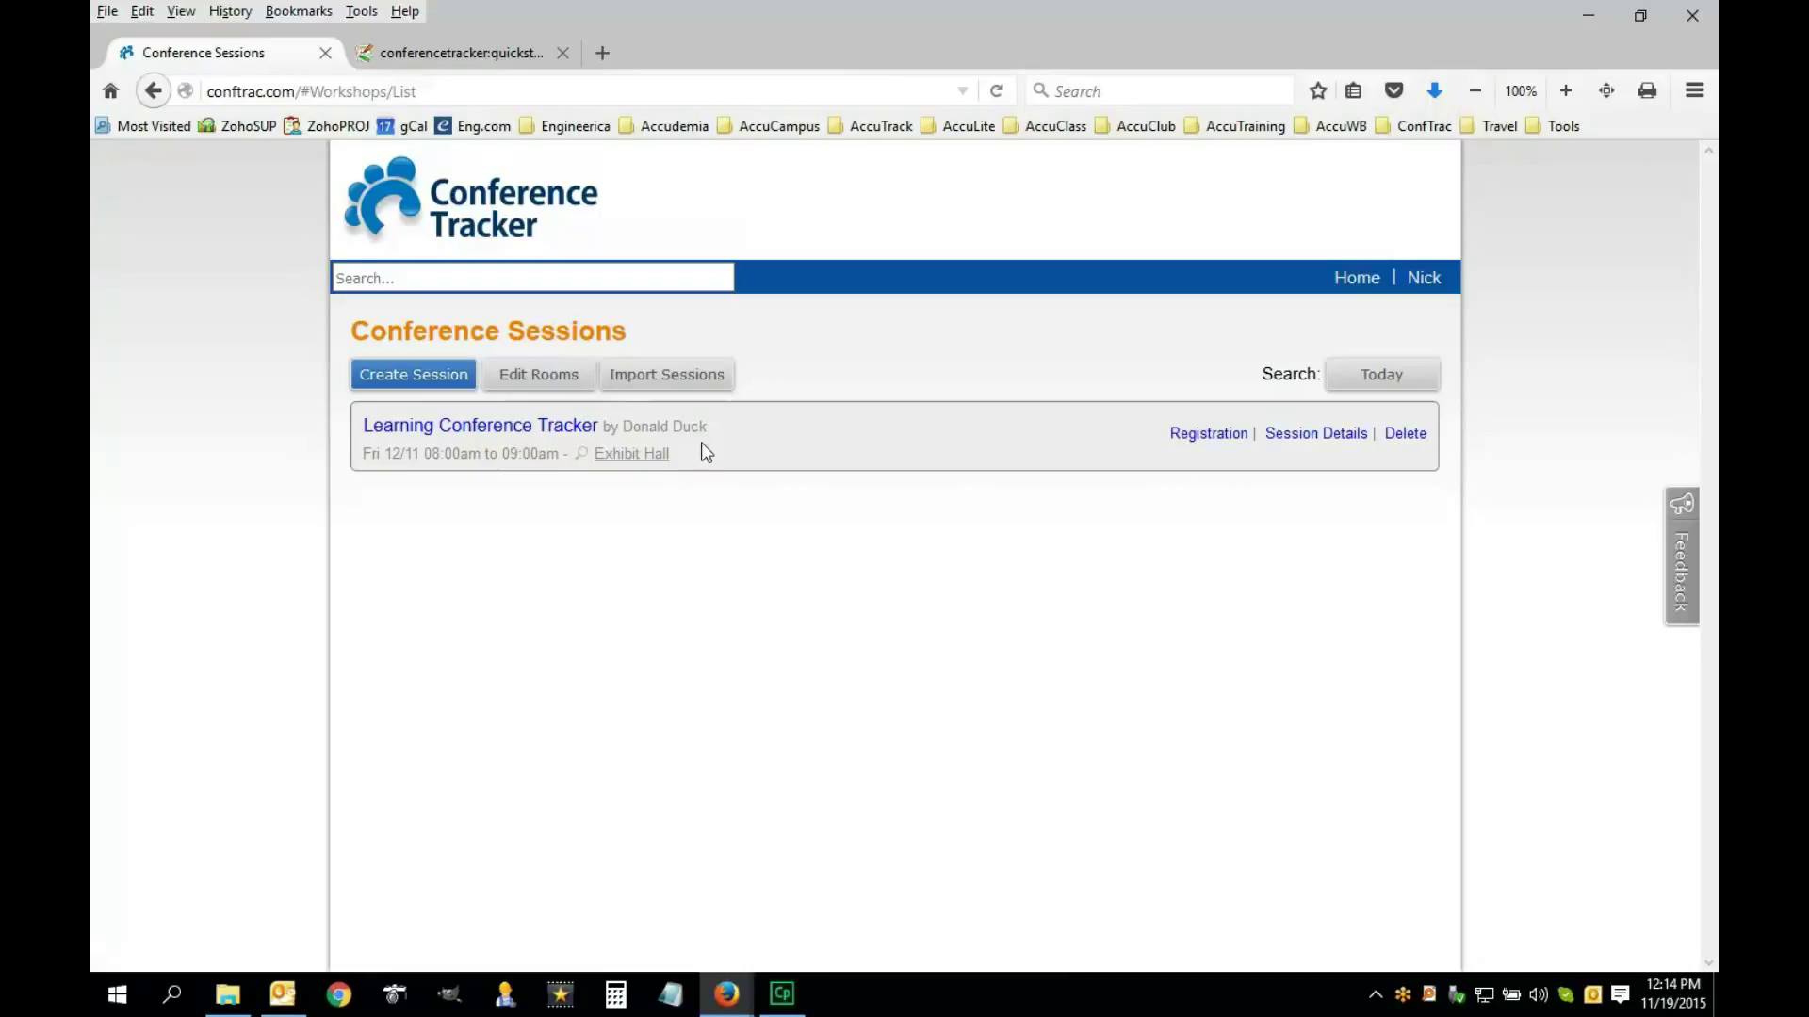
Register a suggested attendee for Learning Conference Tracker, remove them, then reopen the session for editing
left_click(1197, 439)
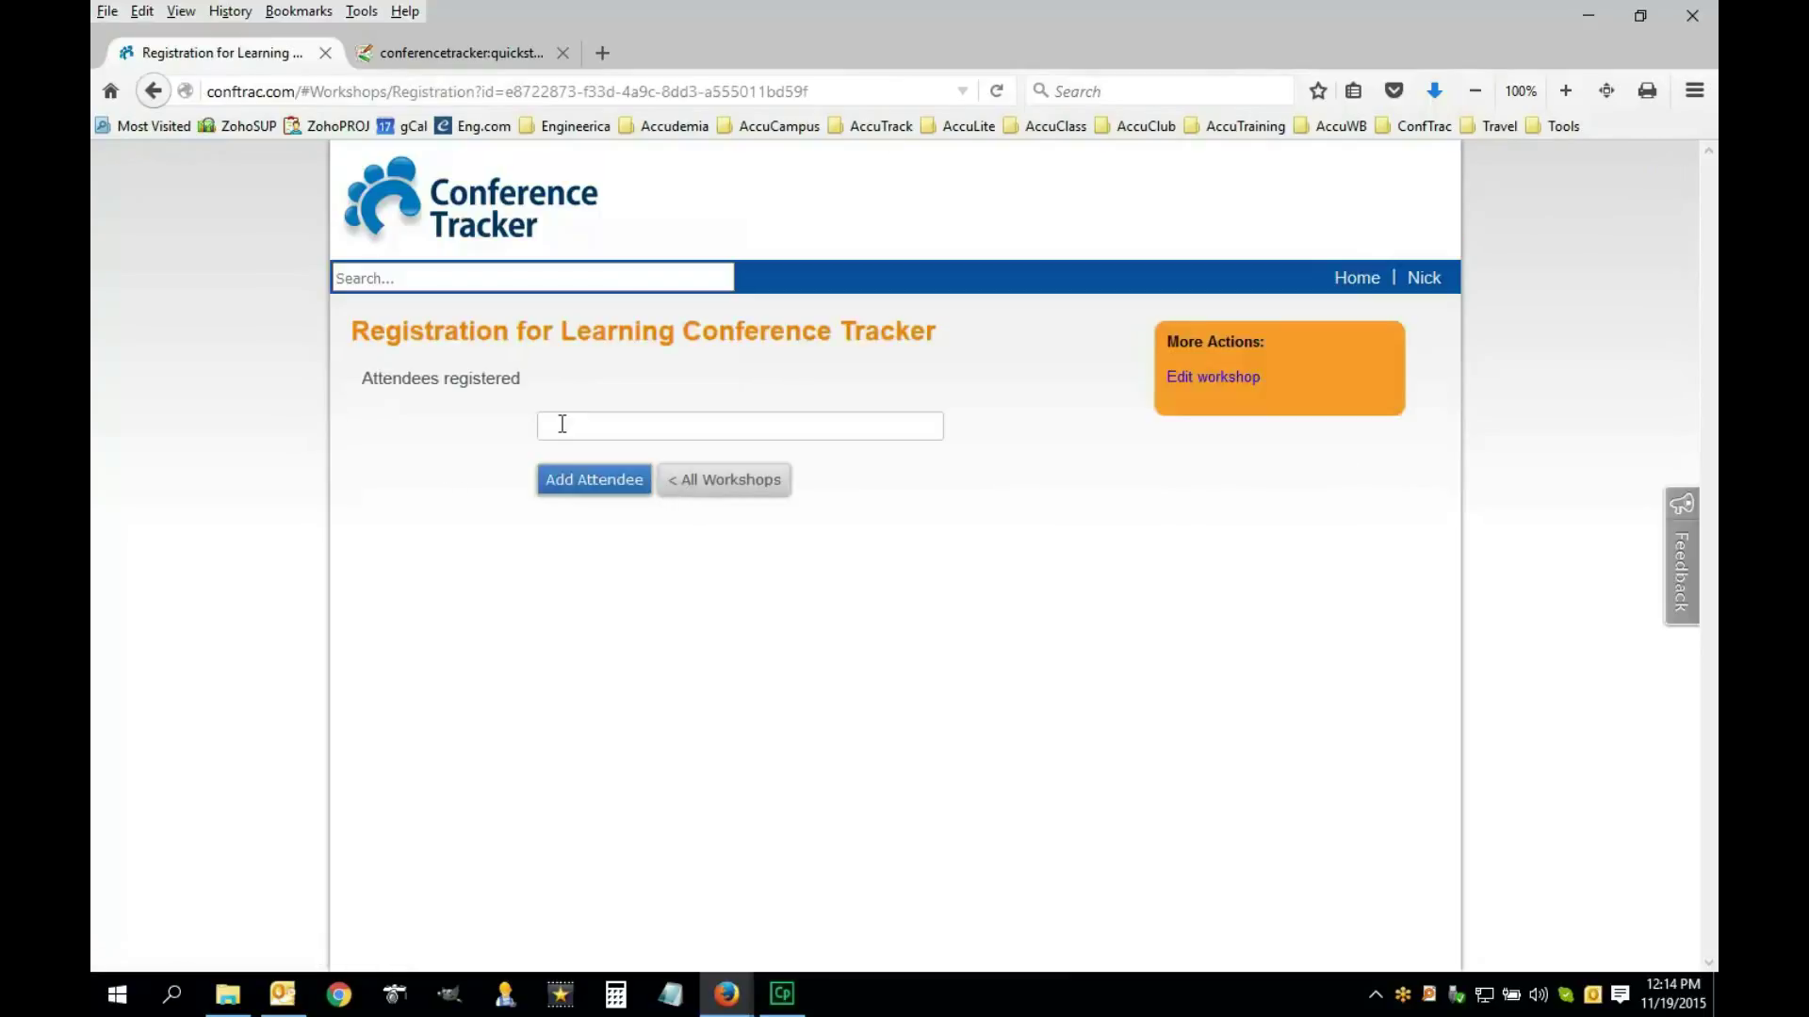
left_click(565, 426)
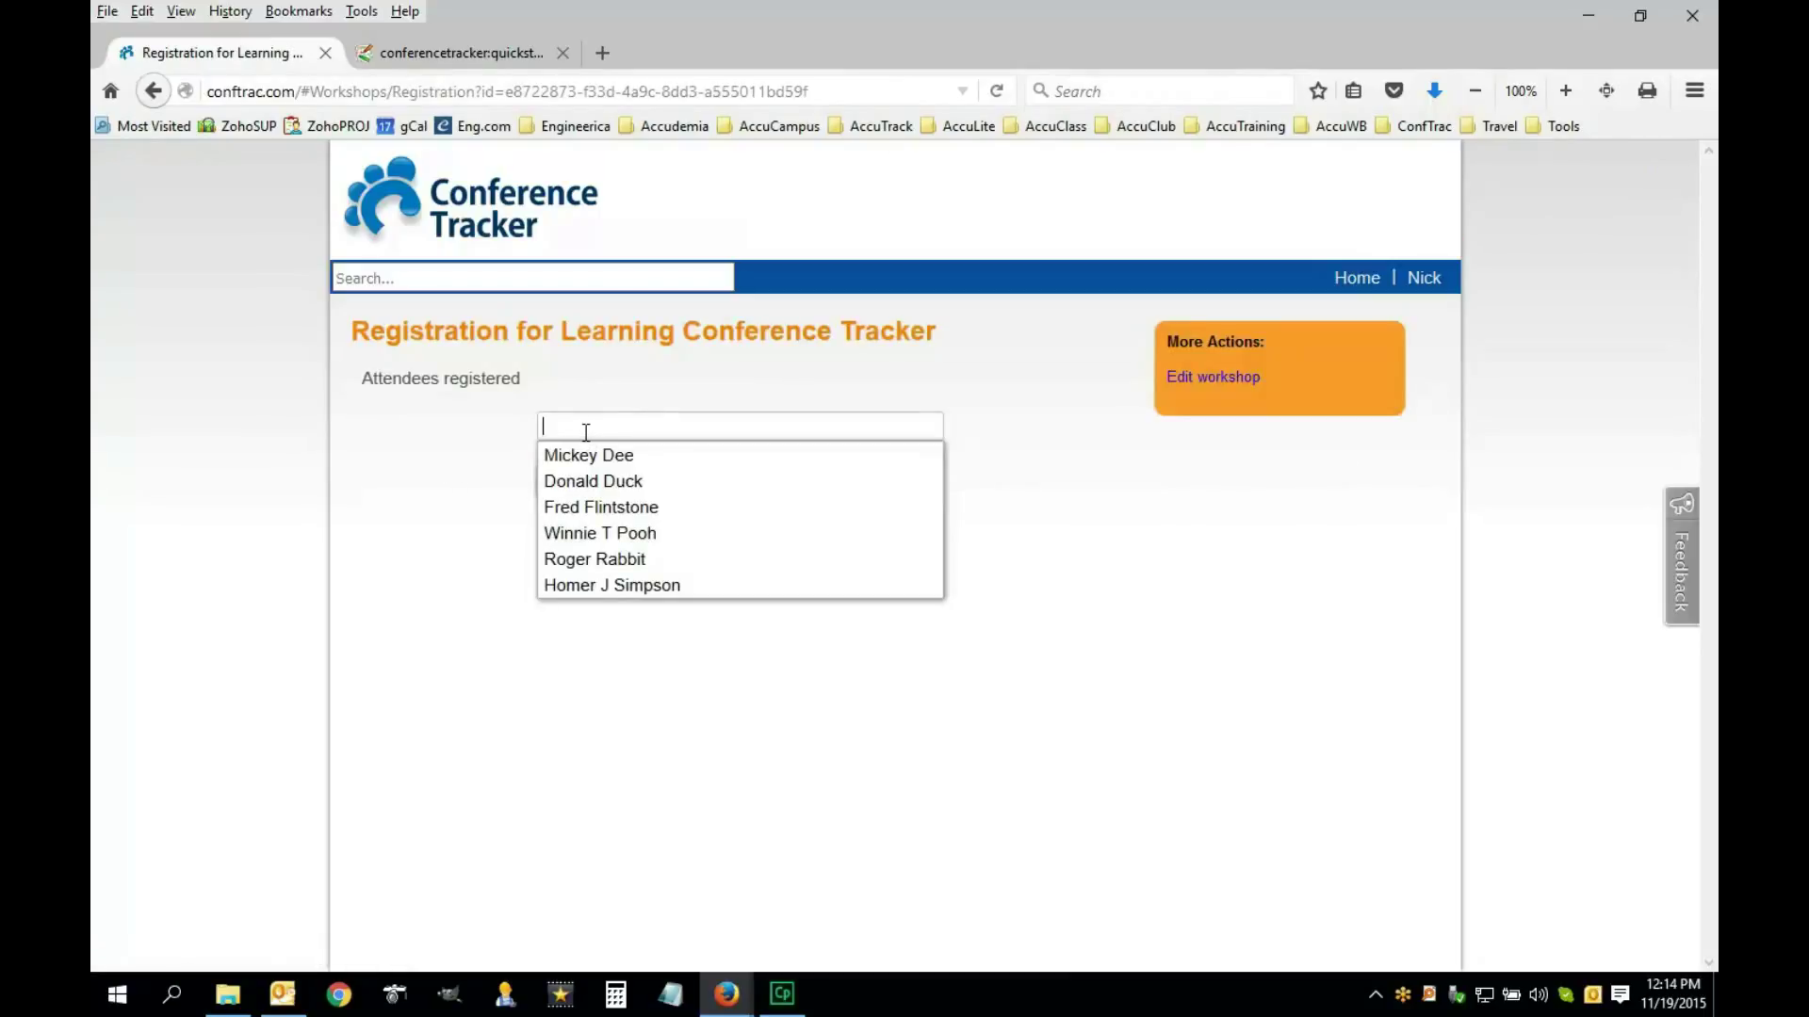
type("Mick")
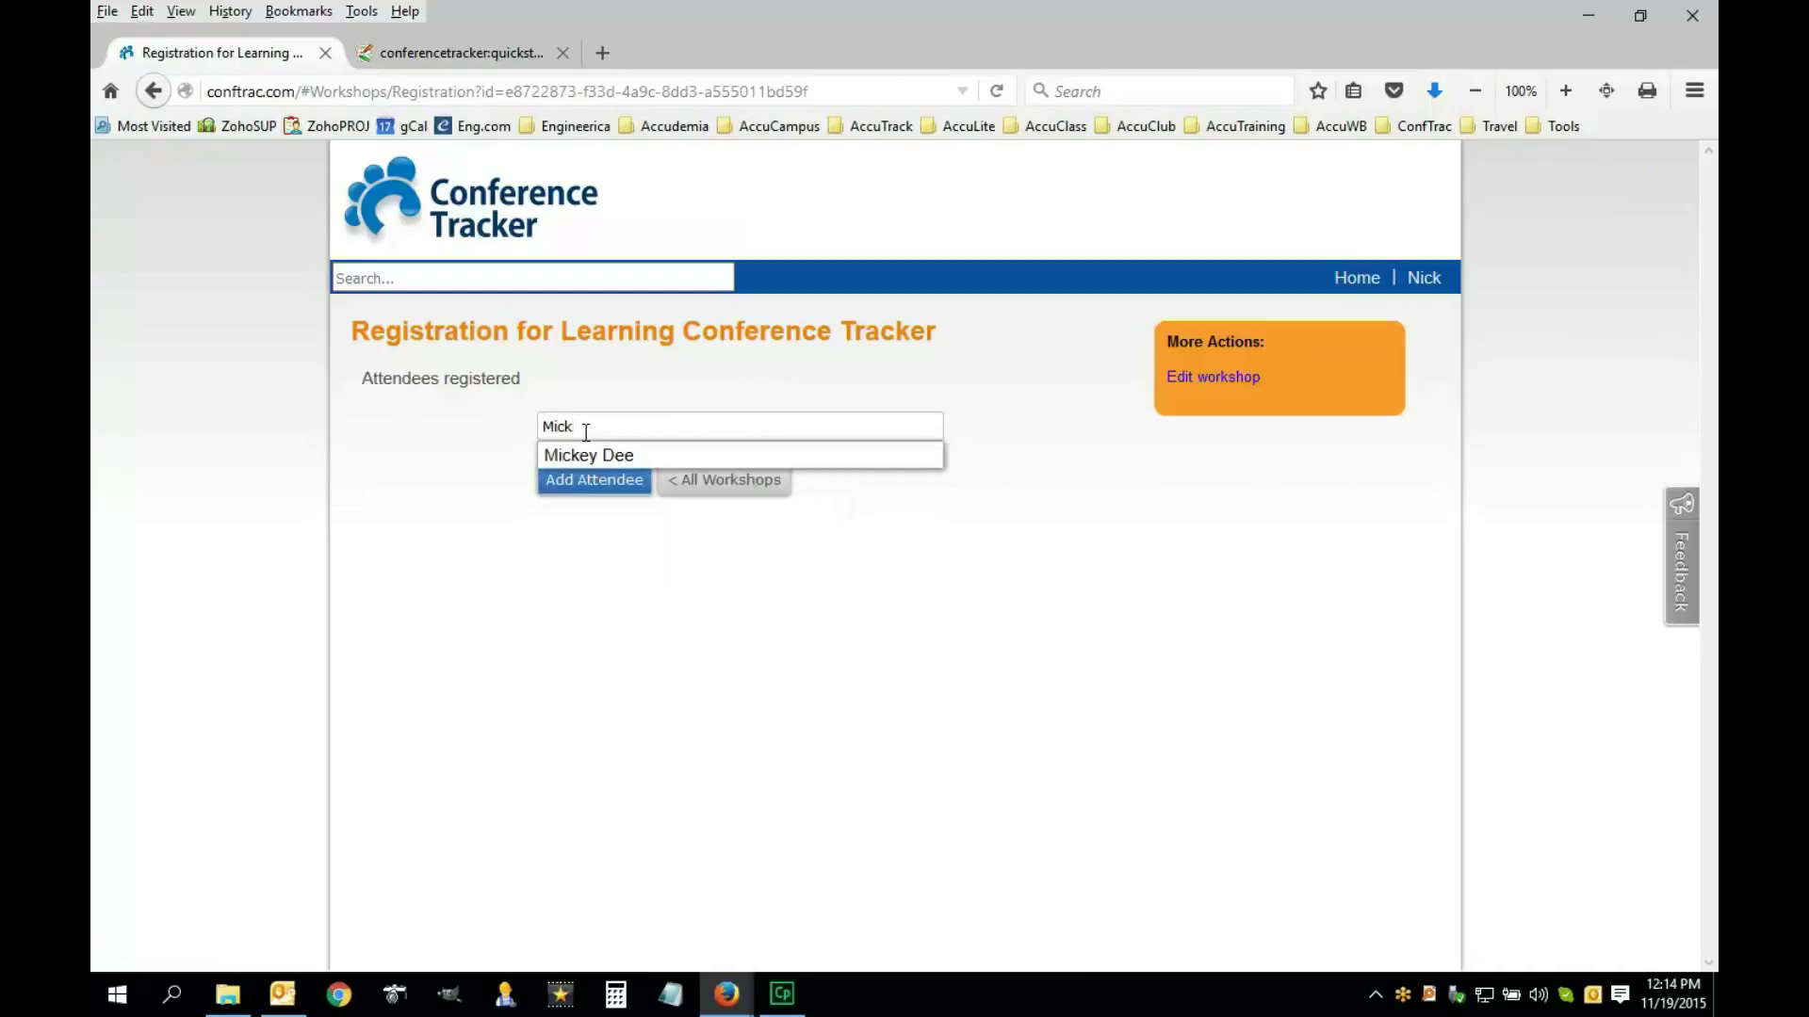
left_click(577, 457)
left_click(564, 488)
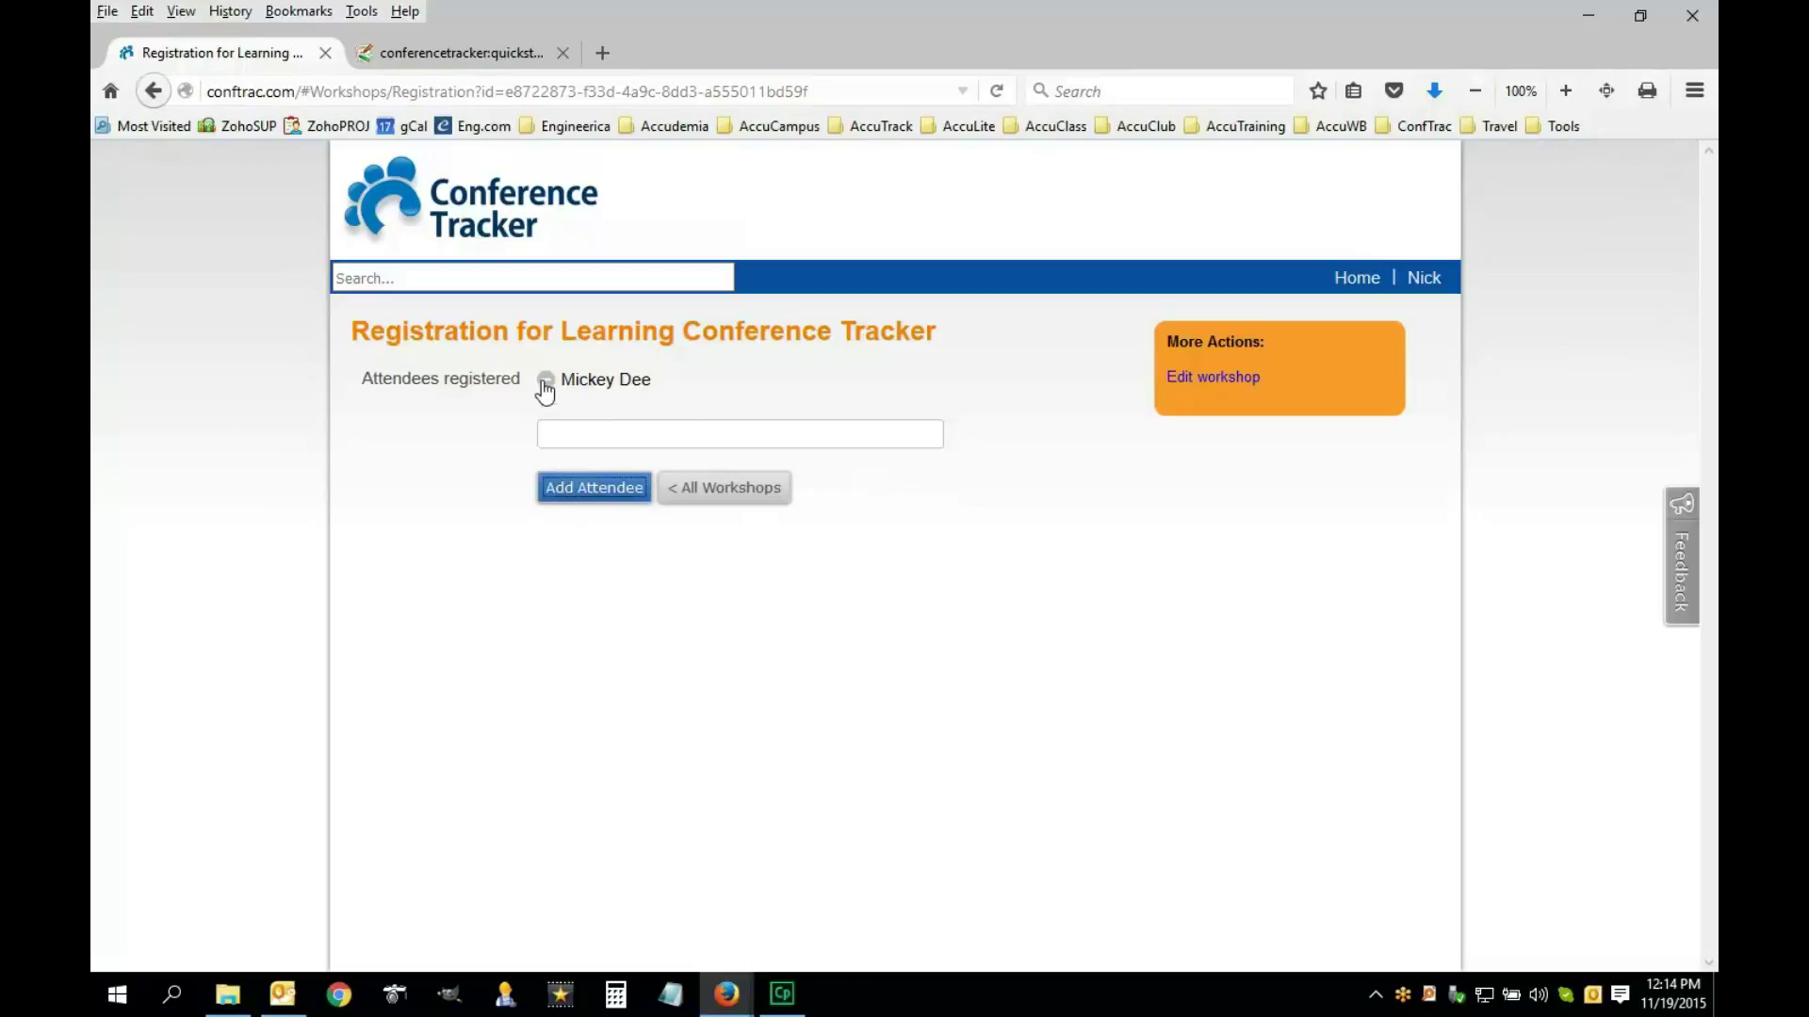
left_click(545, 381)
left_click(690, 502)
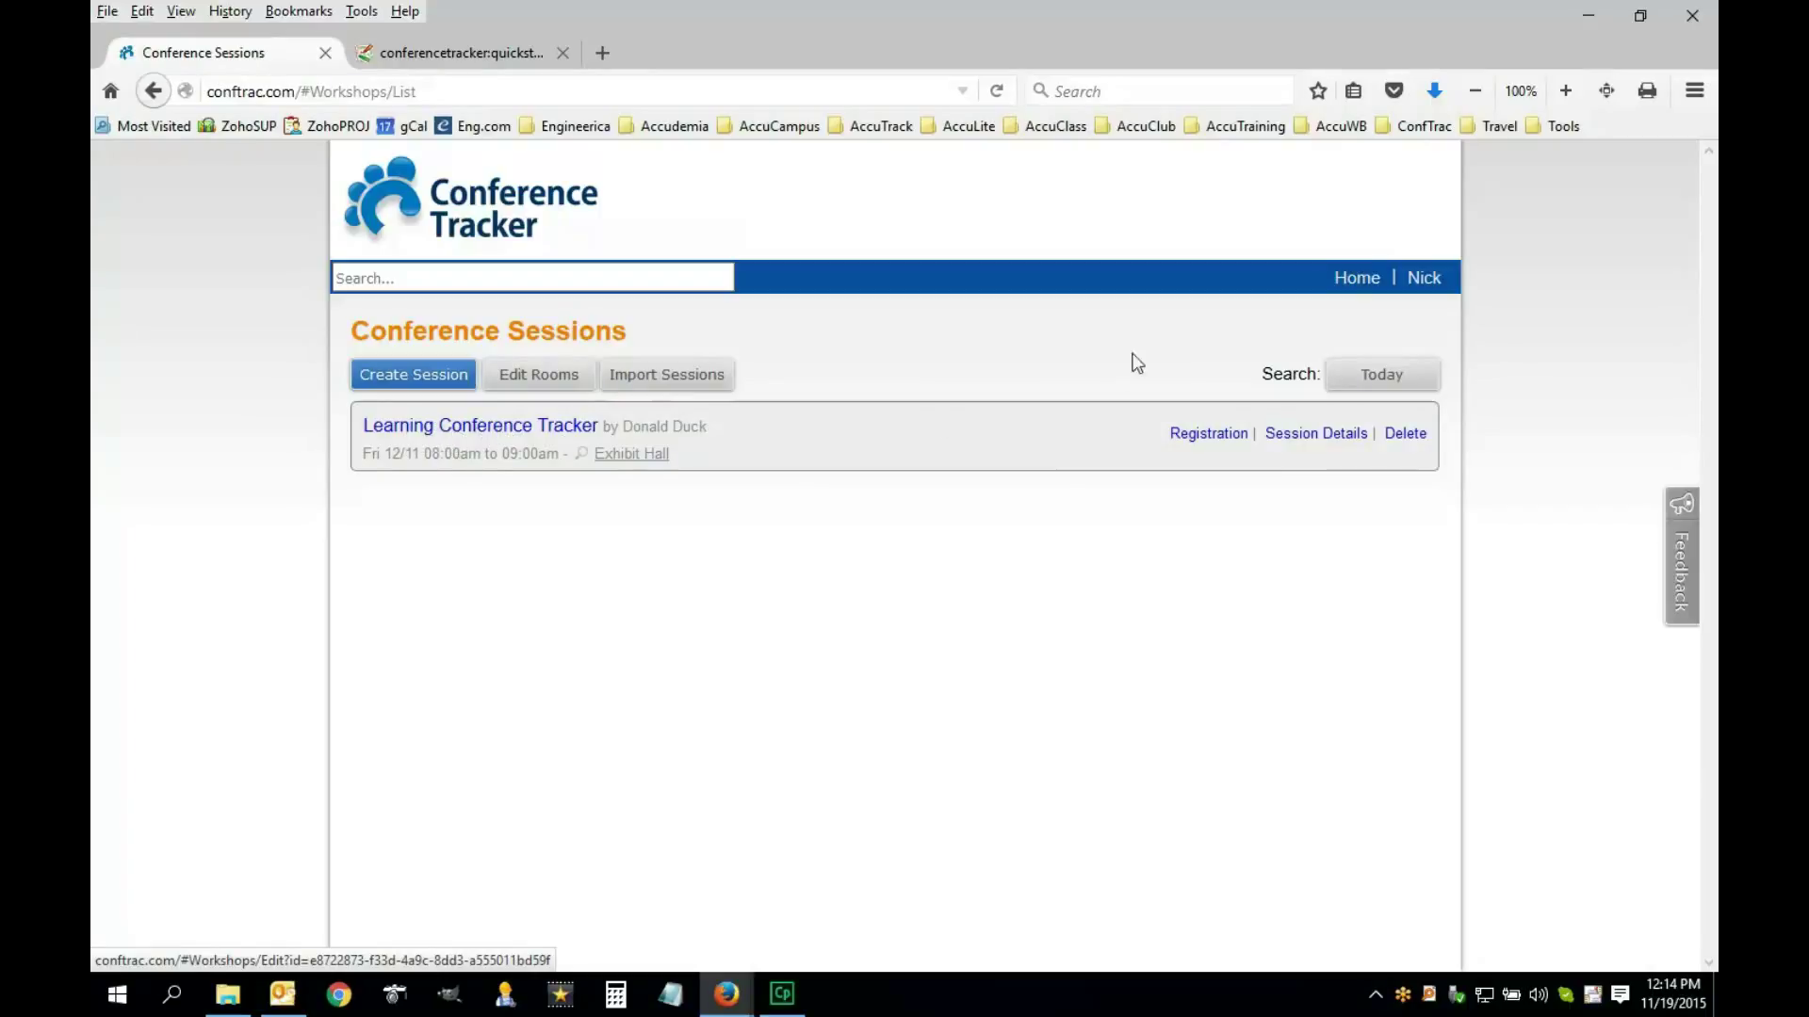
left_click(410, 428)
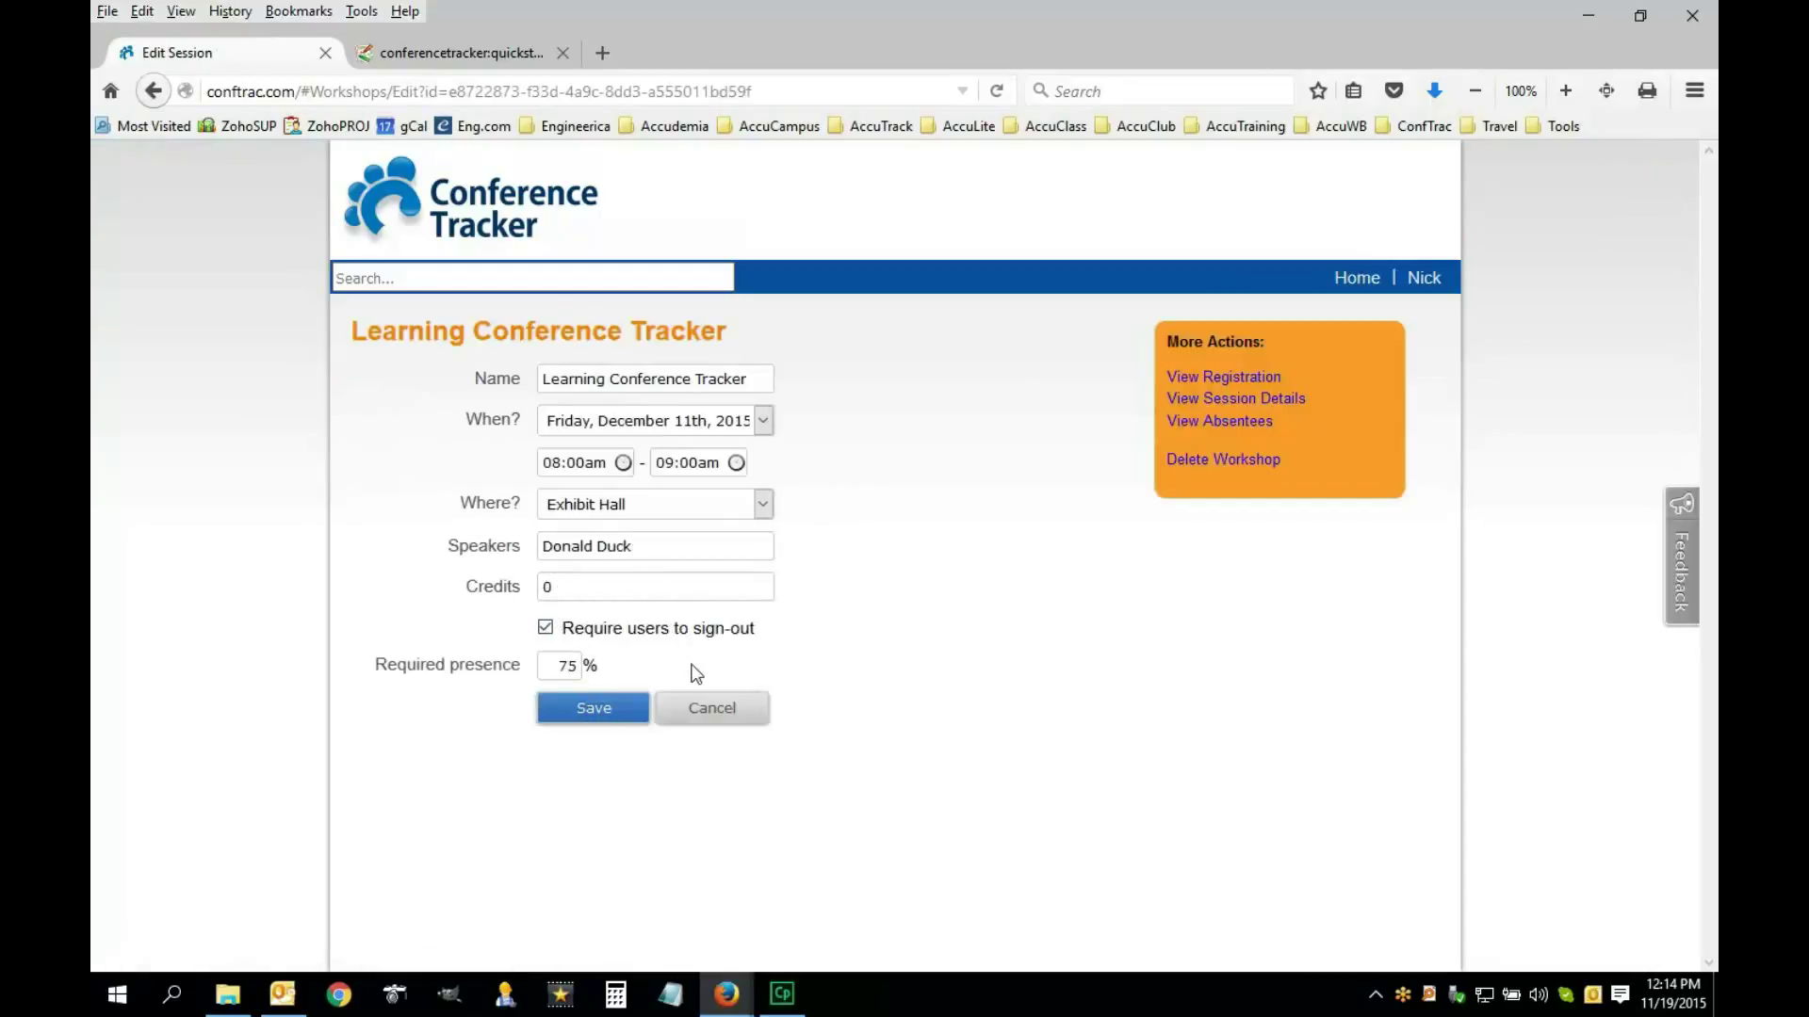
Cancel the session edit and open an imported attendee's details from the attendee list
left_click(707, 718)
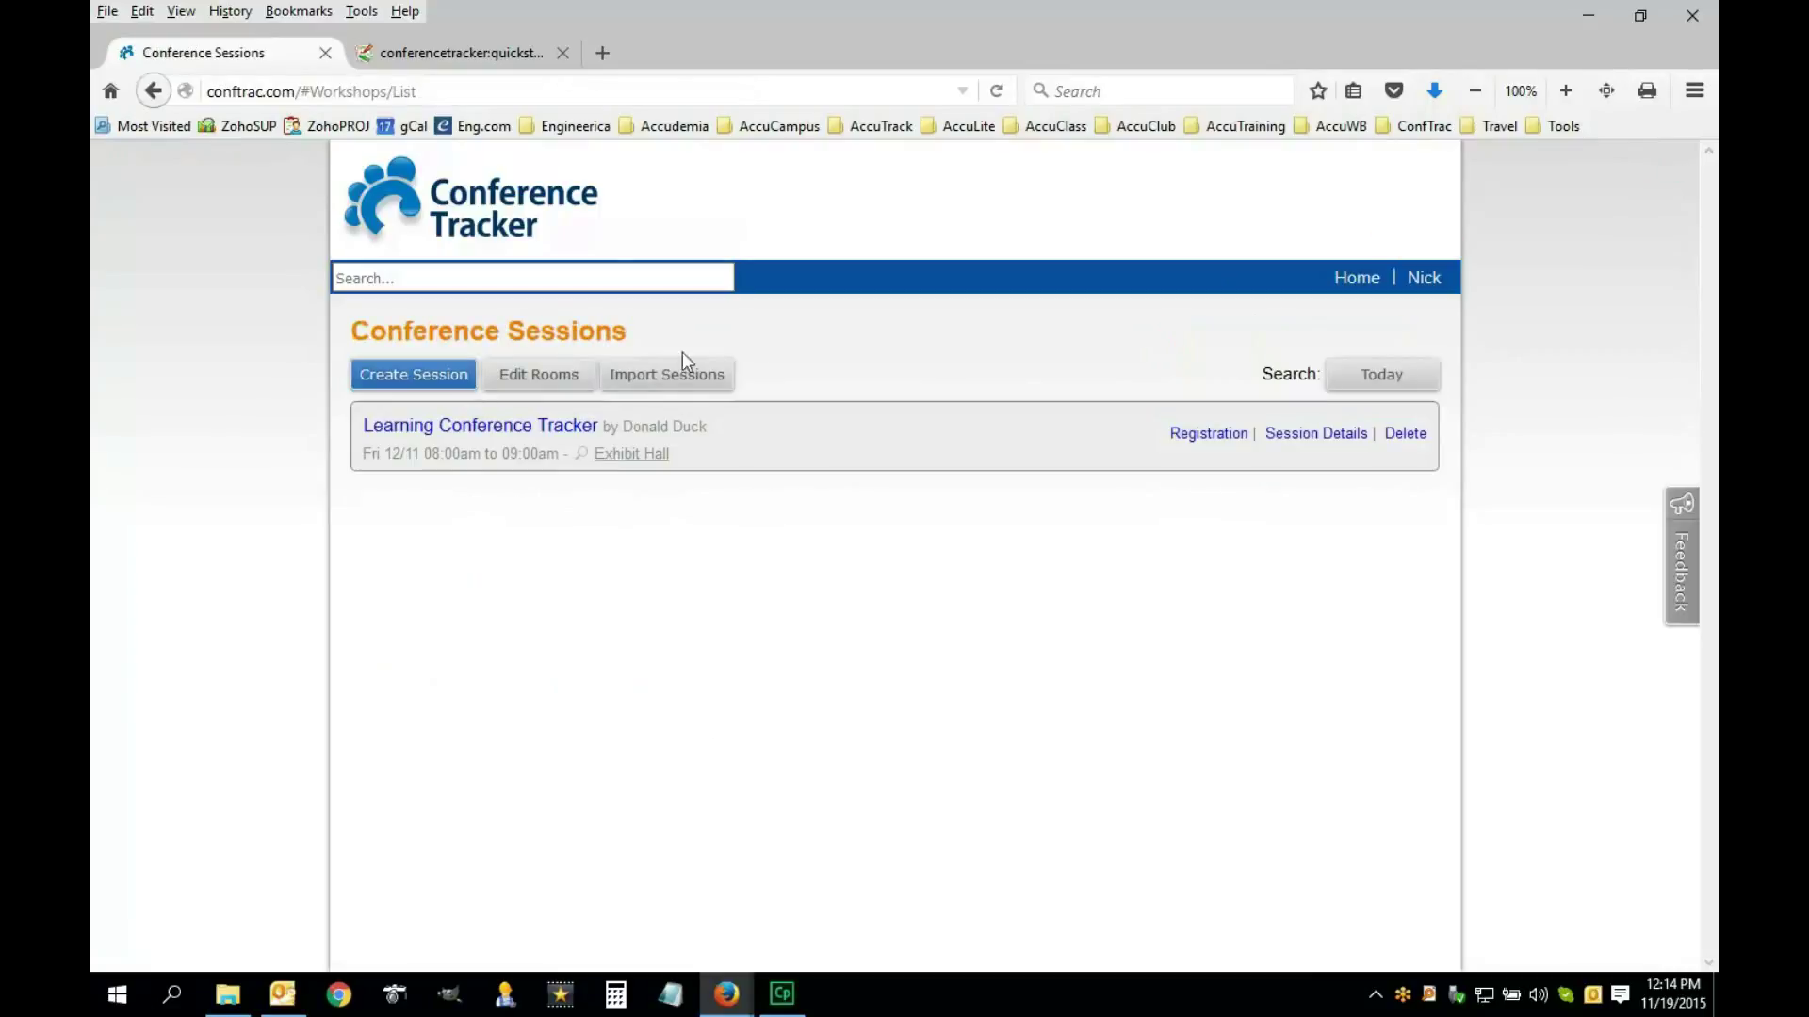
left_click(1357, 278)
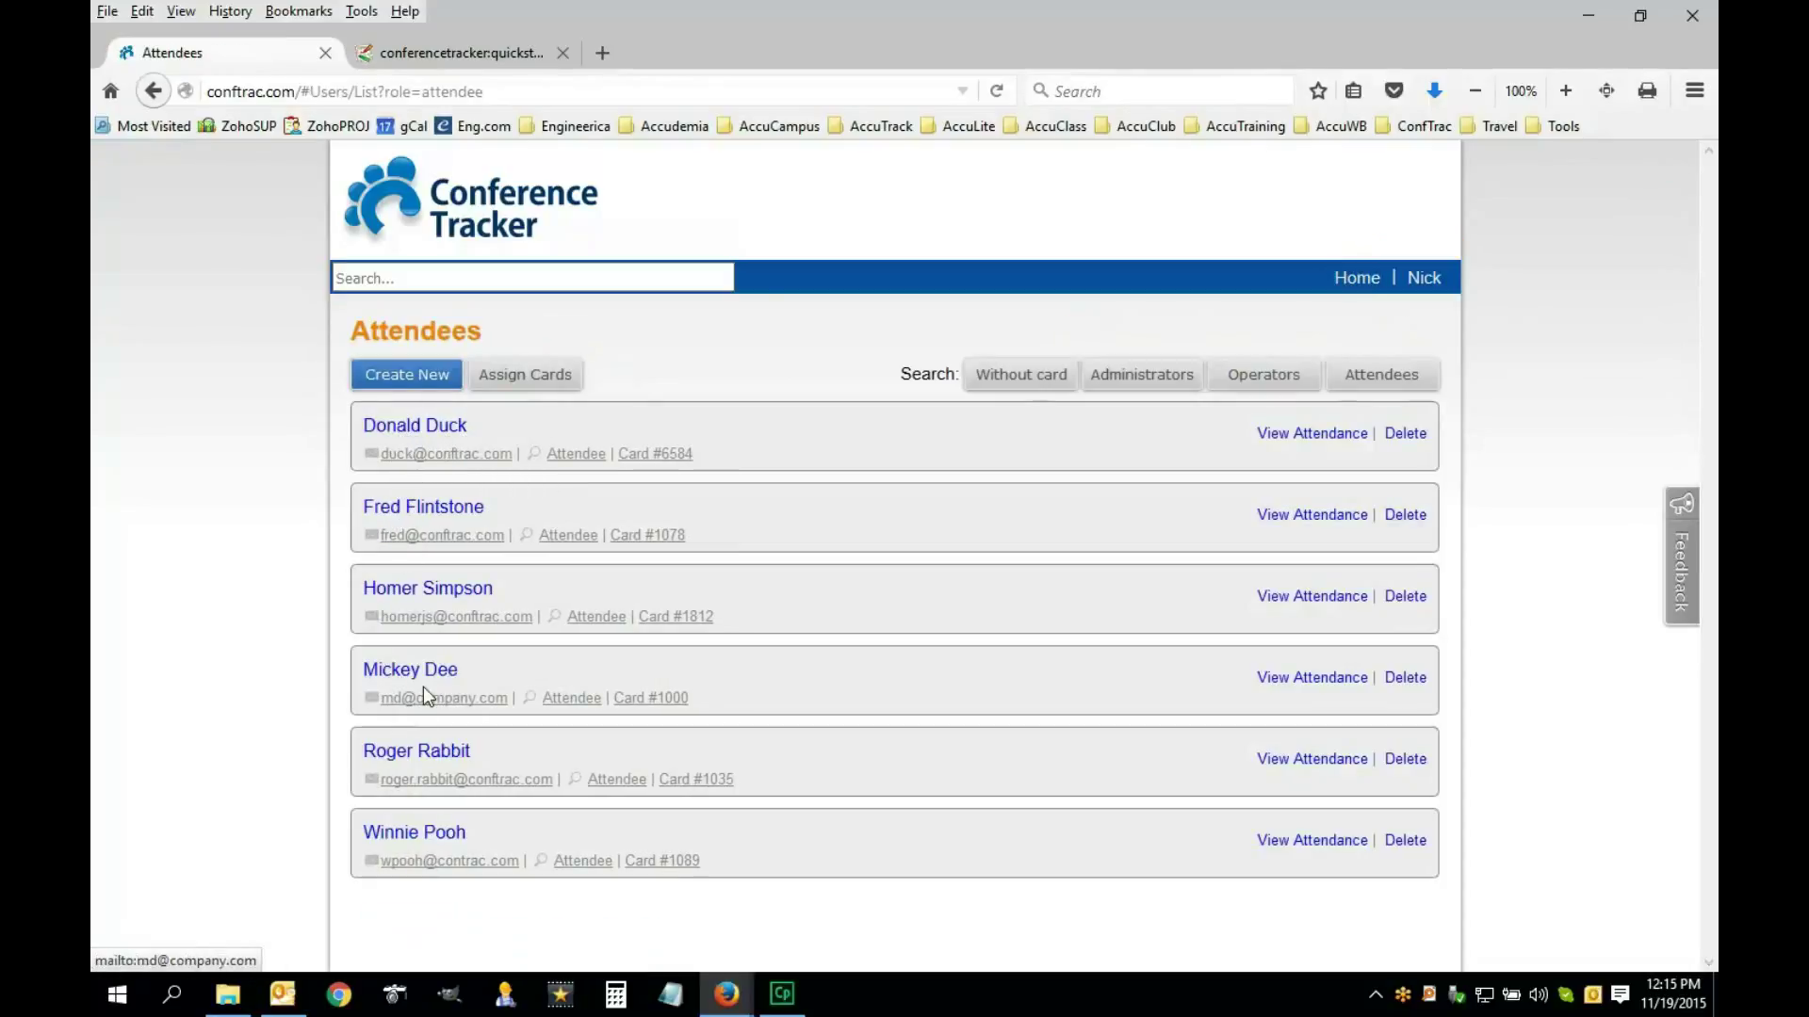
left_click(405, 671)
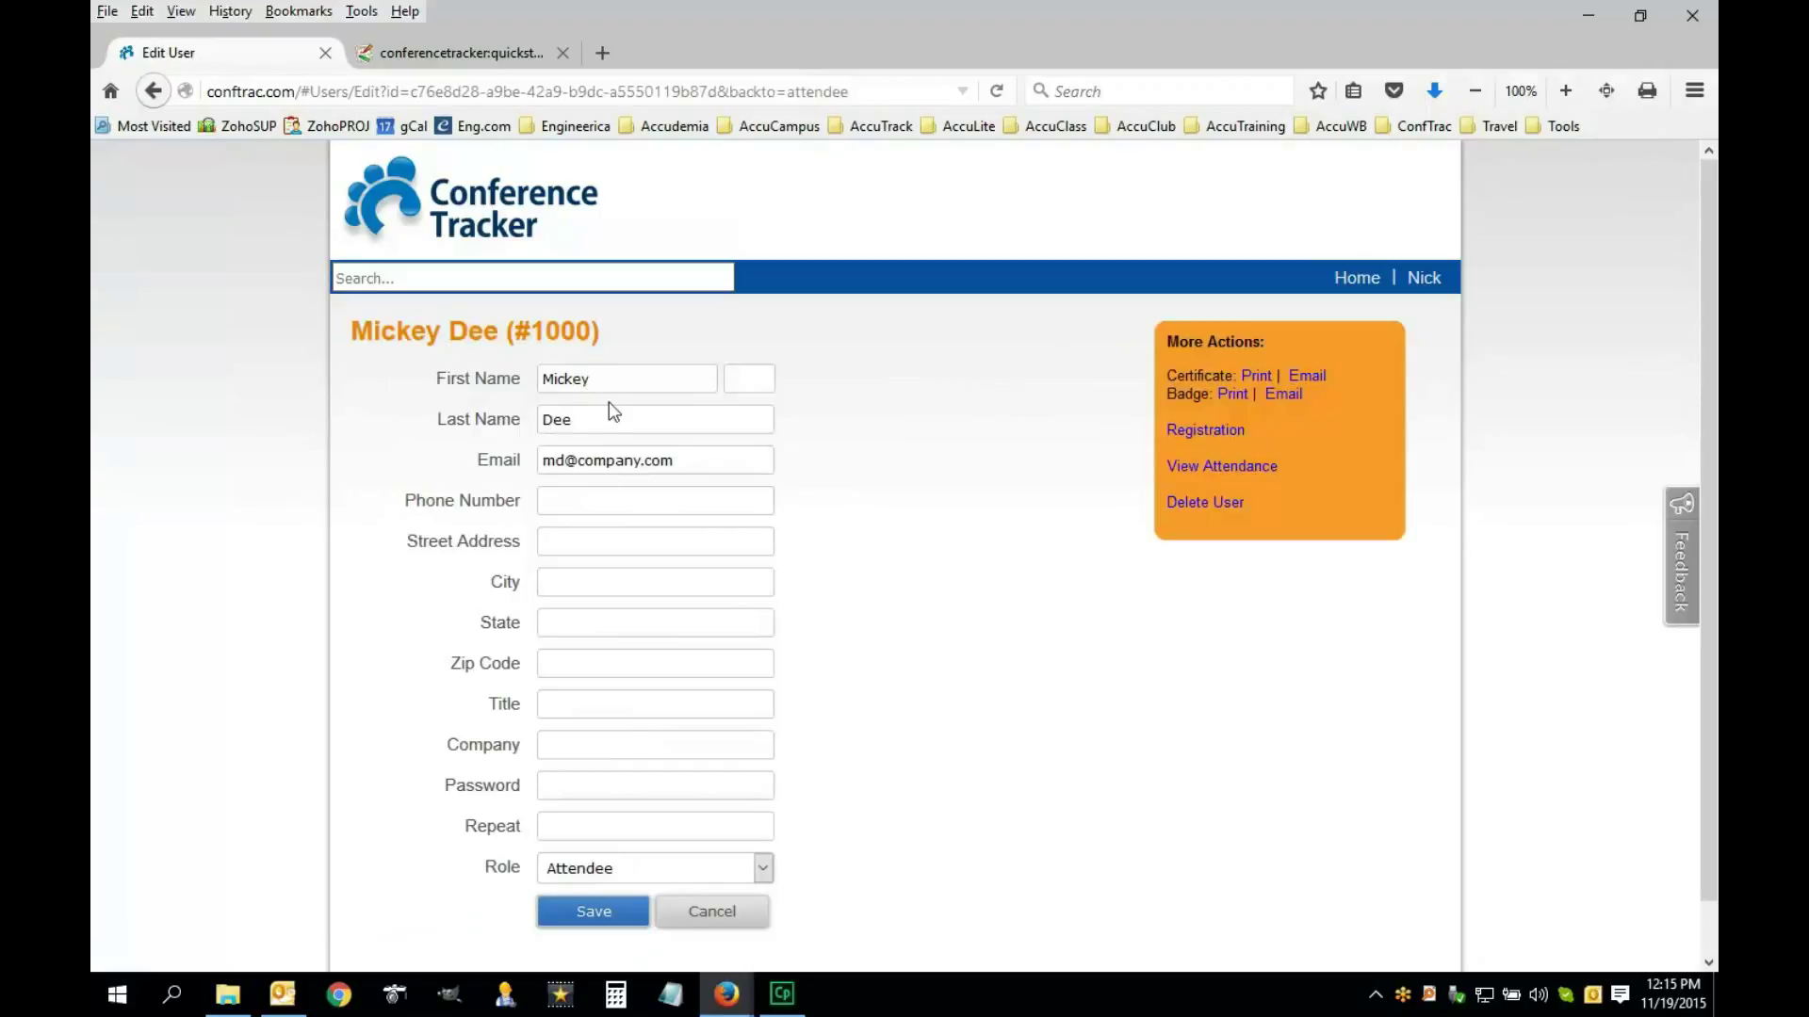
Discard the attendee form and go from Home to Advanced Options > Import Data
left_click(710, 914)
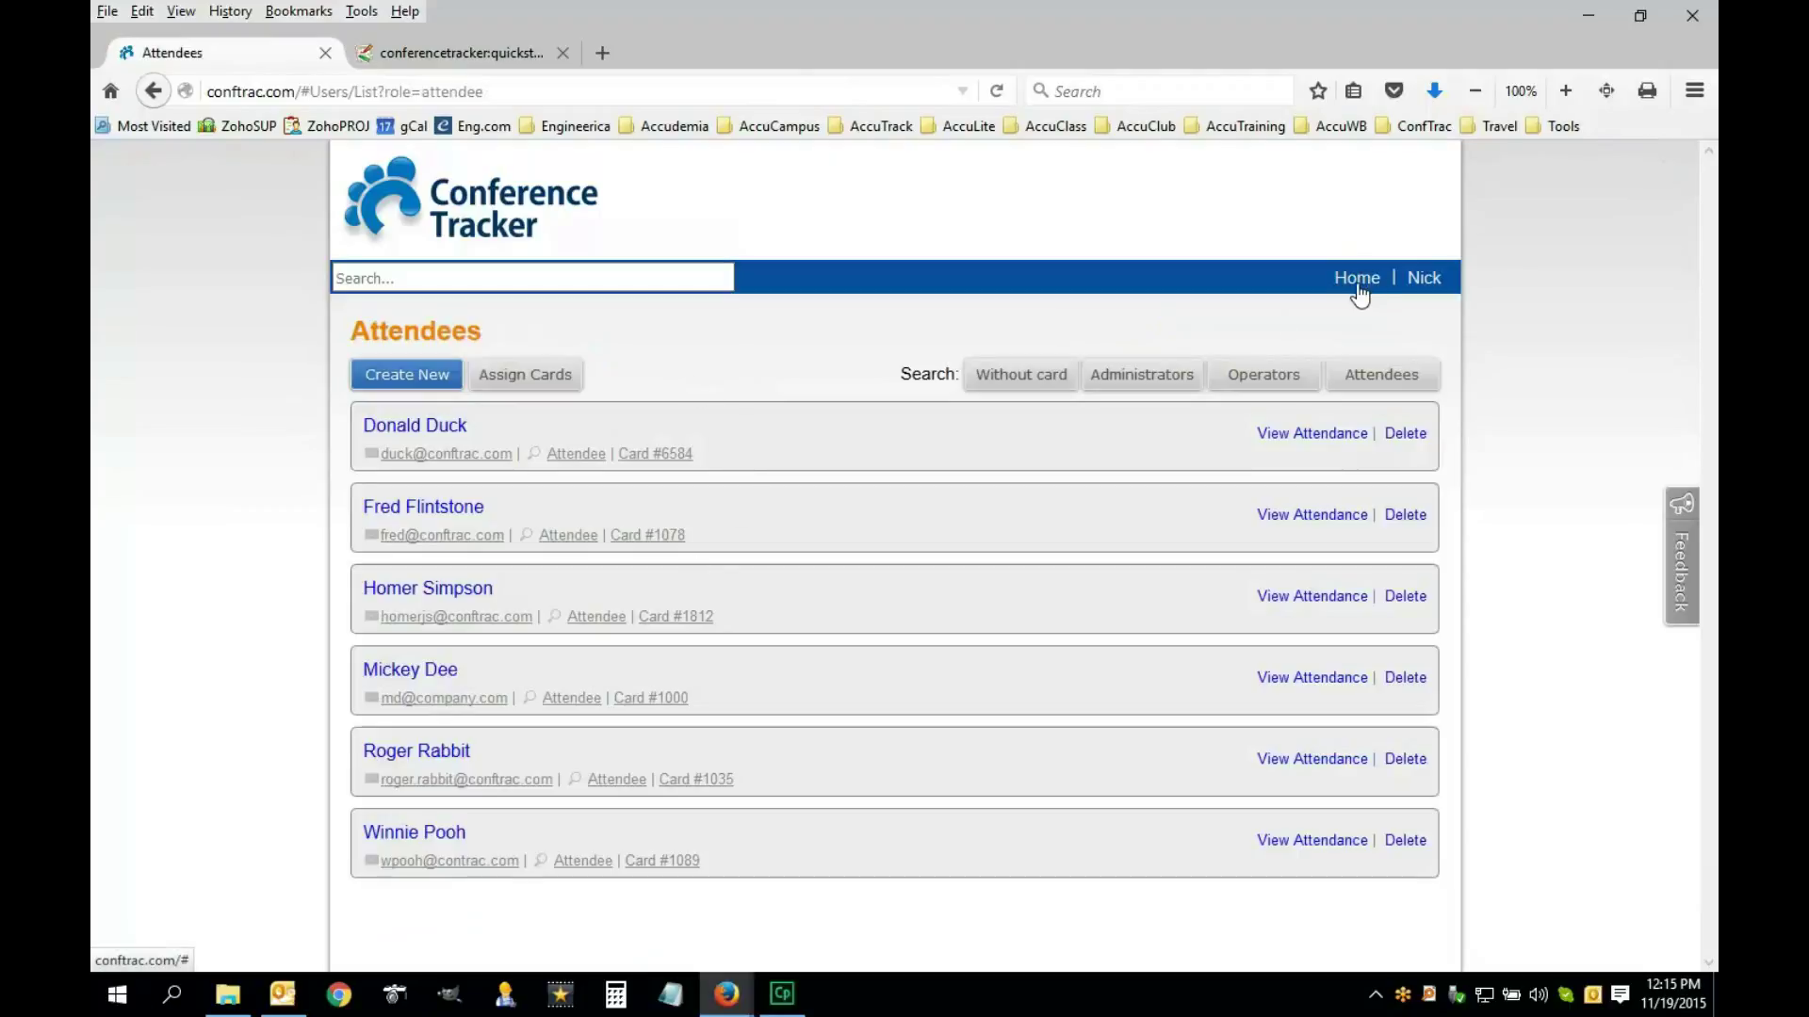
left_click(1357, 281)
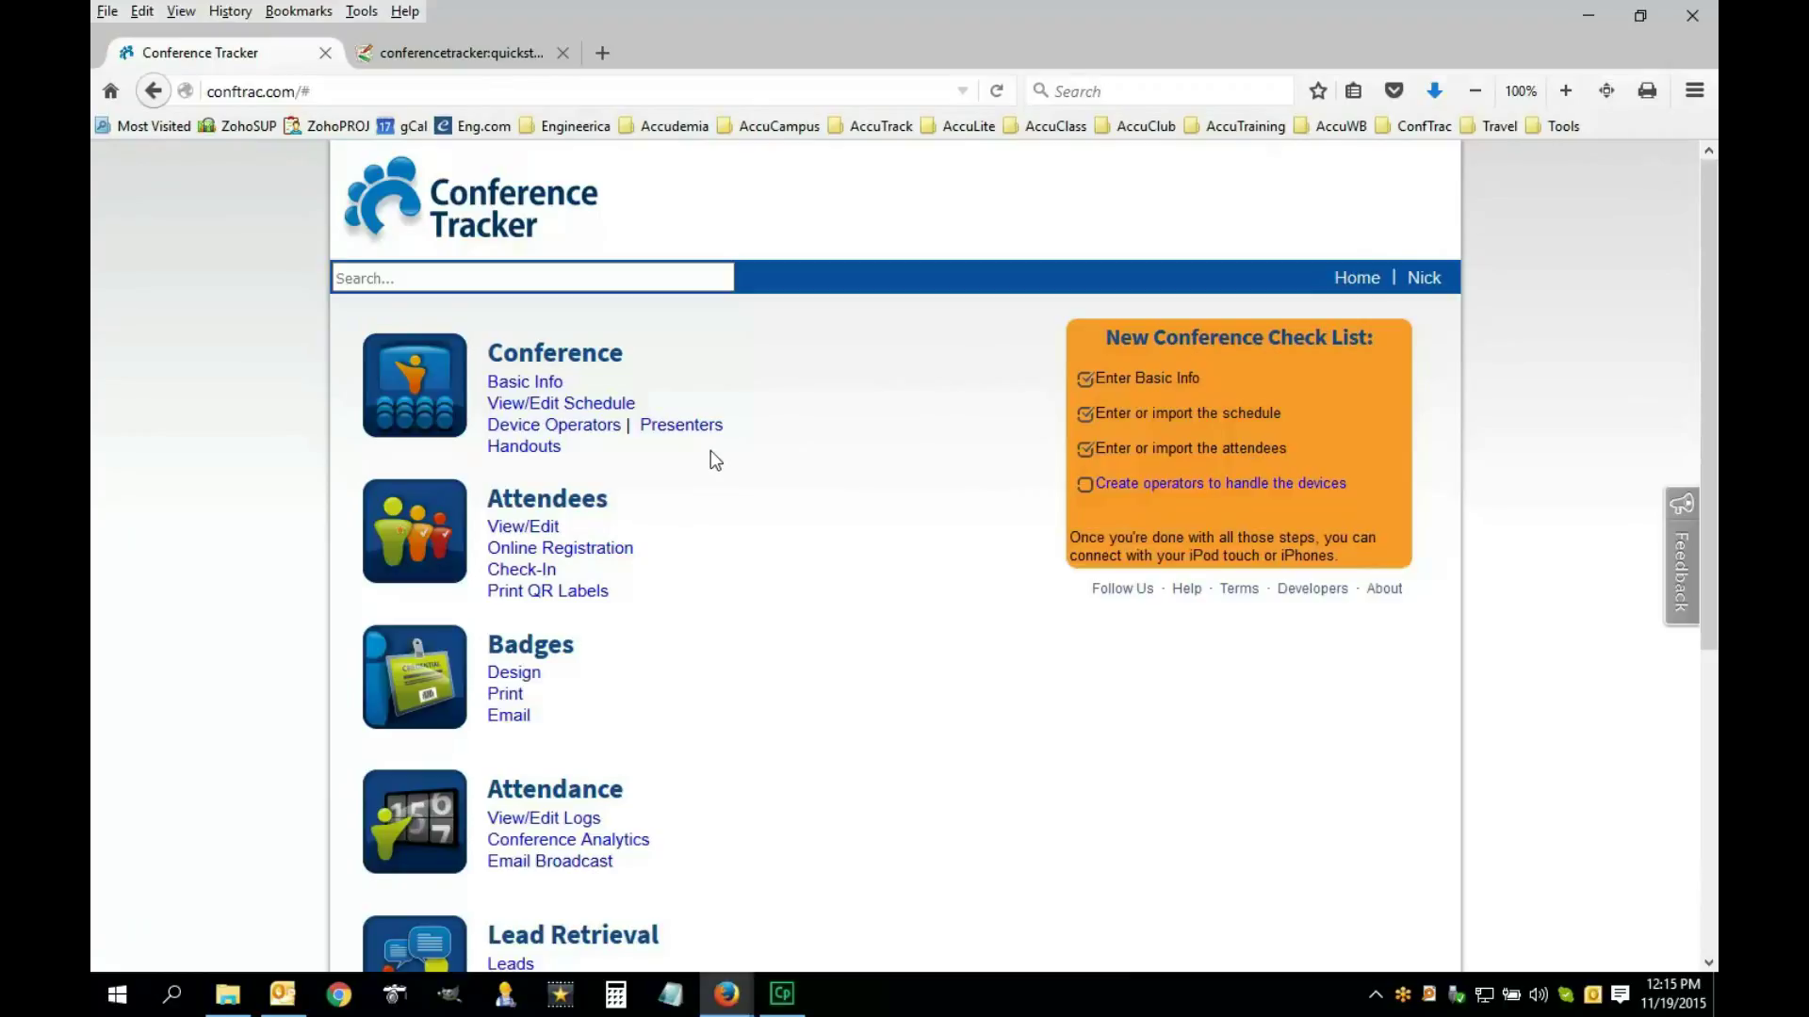
scroll(771, 799, "down", 4)
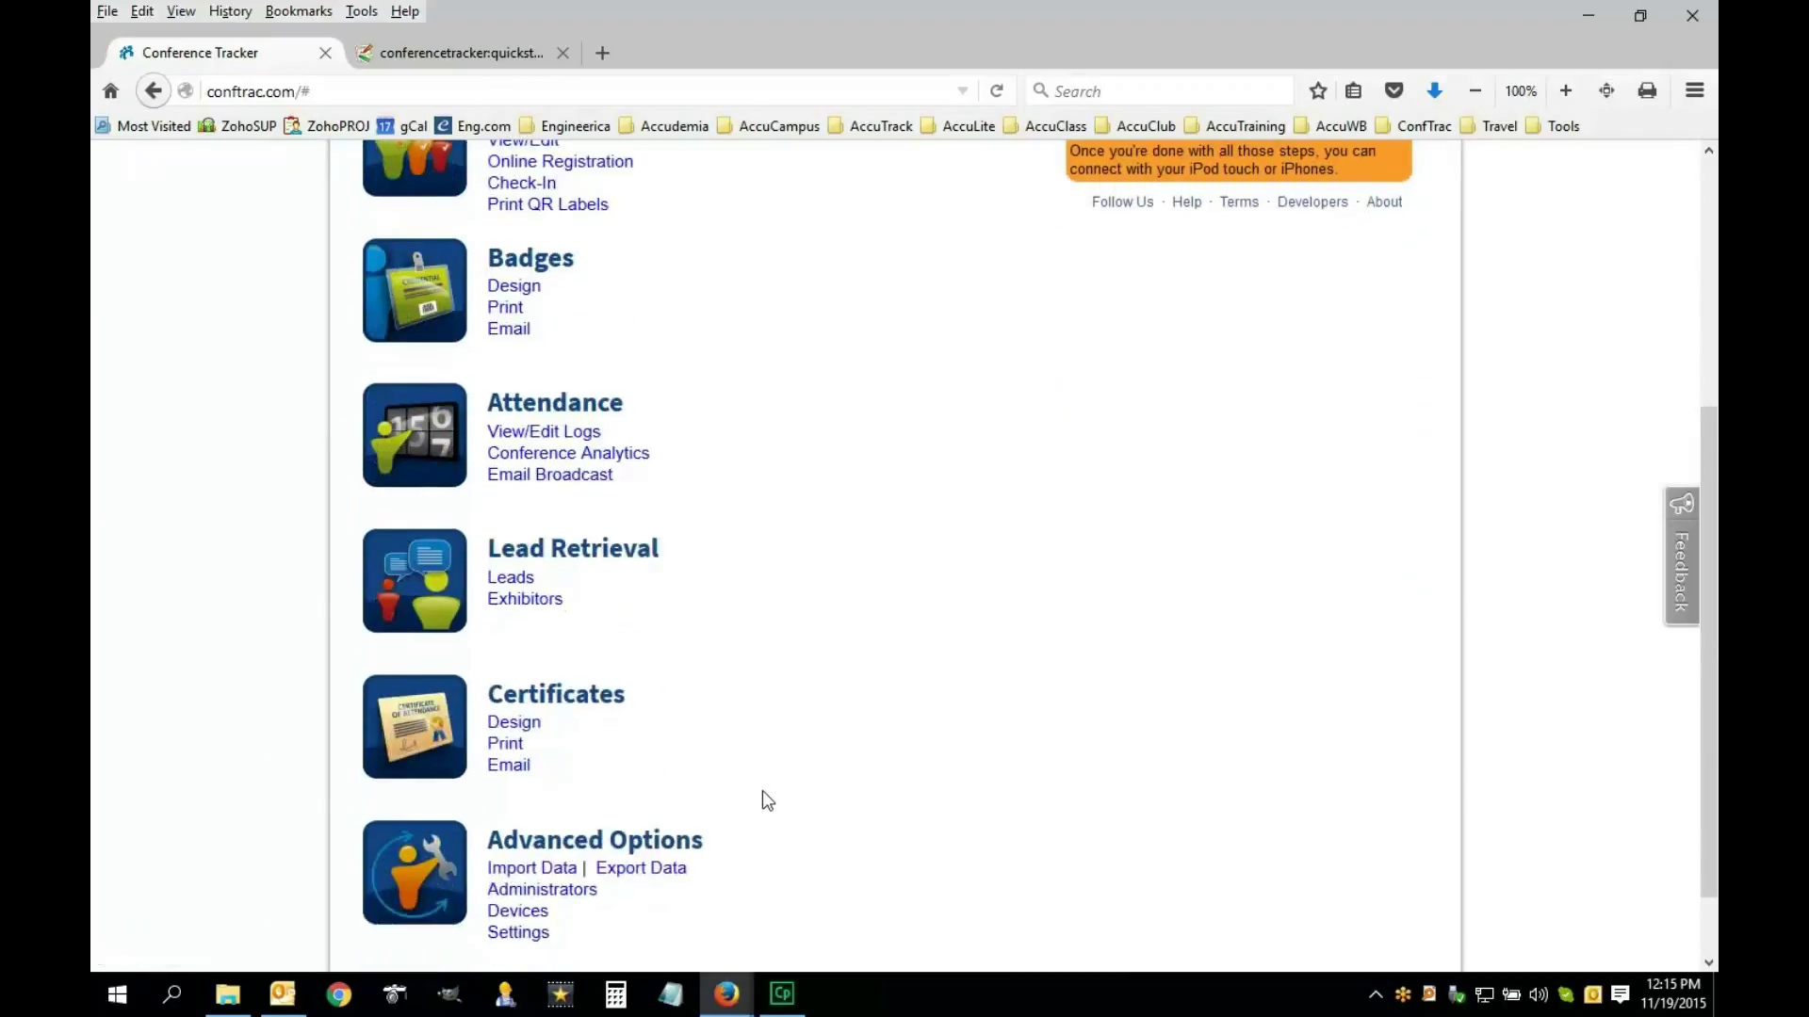
left_click(520, 878)
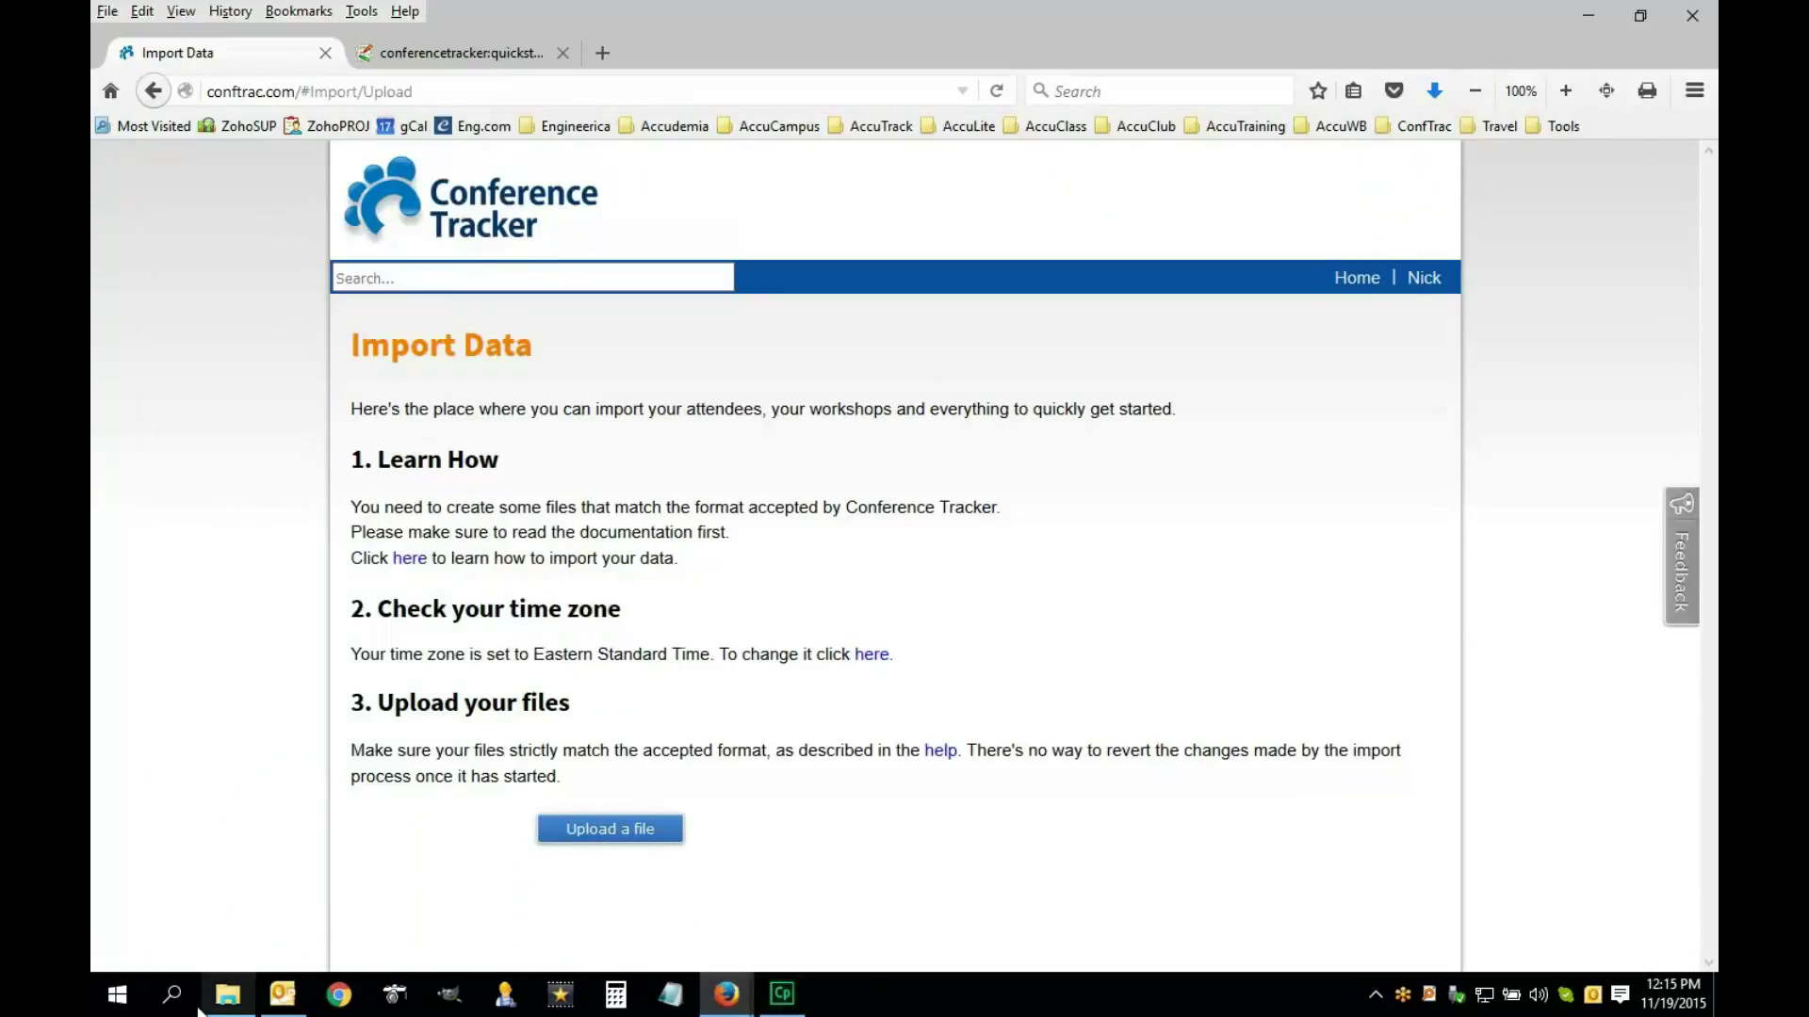
Open ScheduleImportExcel.csv from the sample import files folder in Excel
left_click(231, 1000)
left_click(1194, 178)
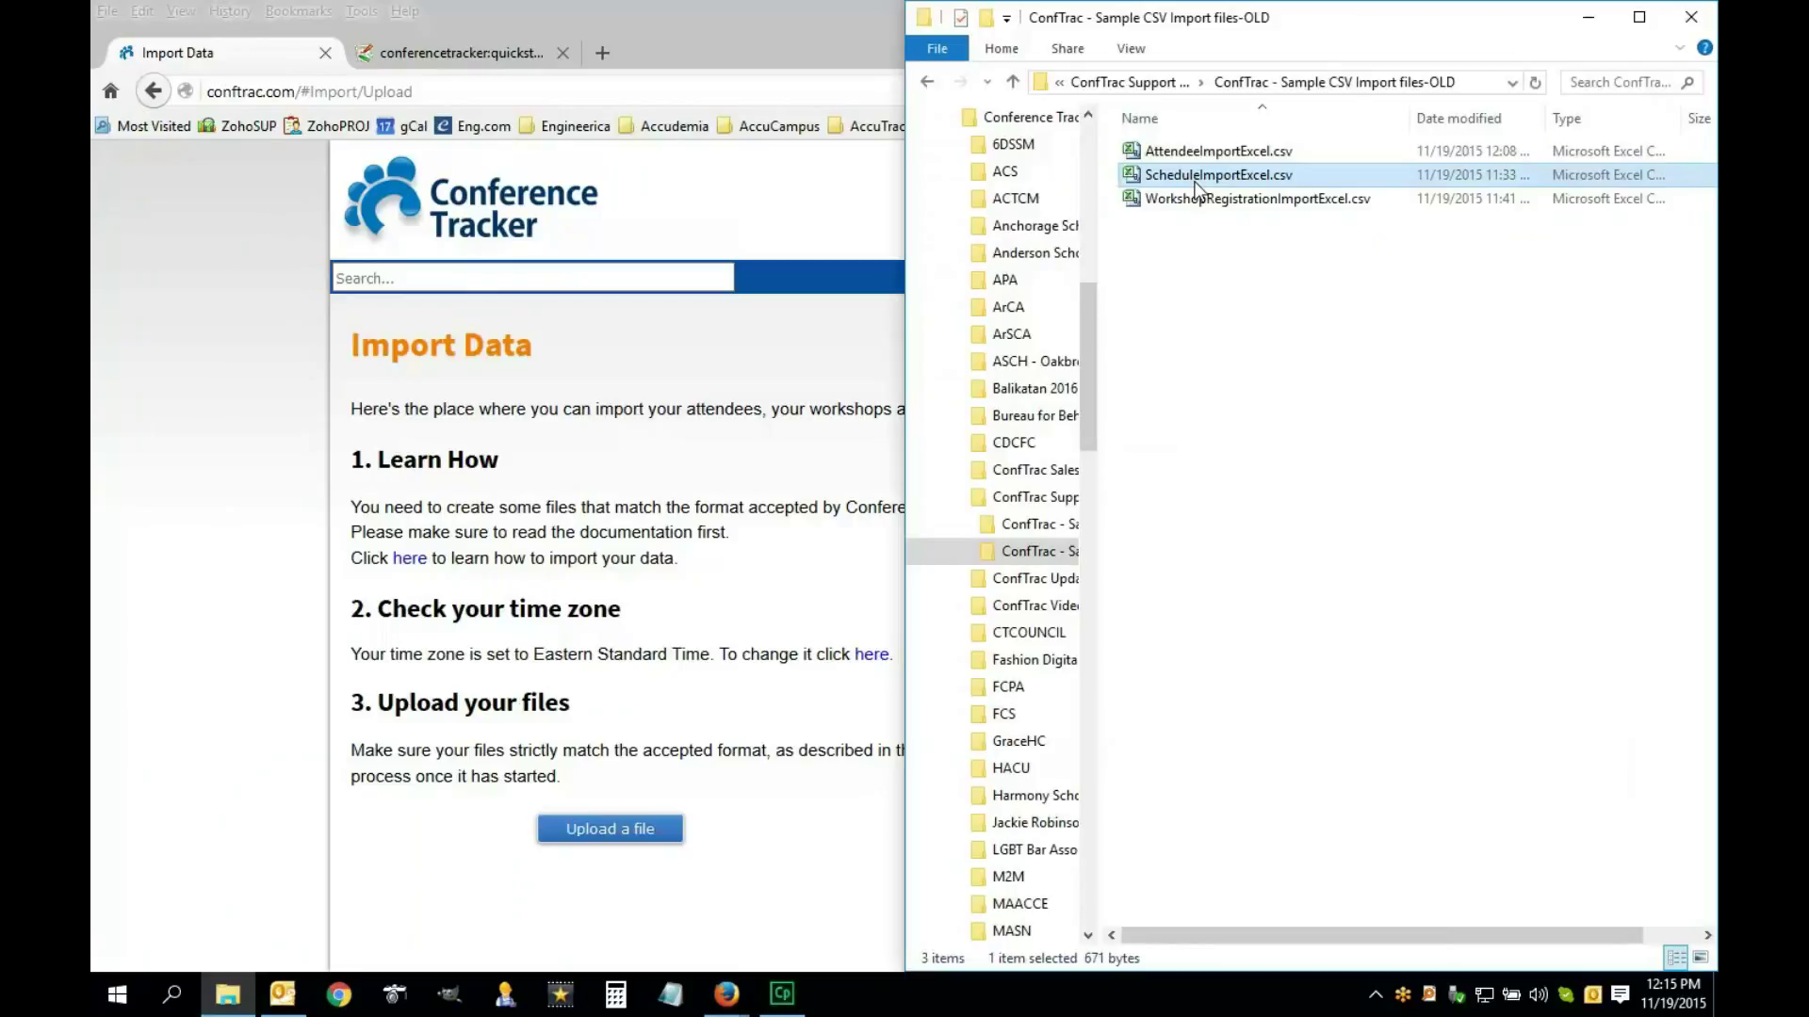
double_click(1181, 179)
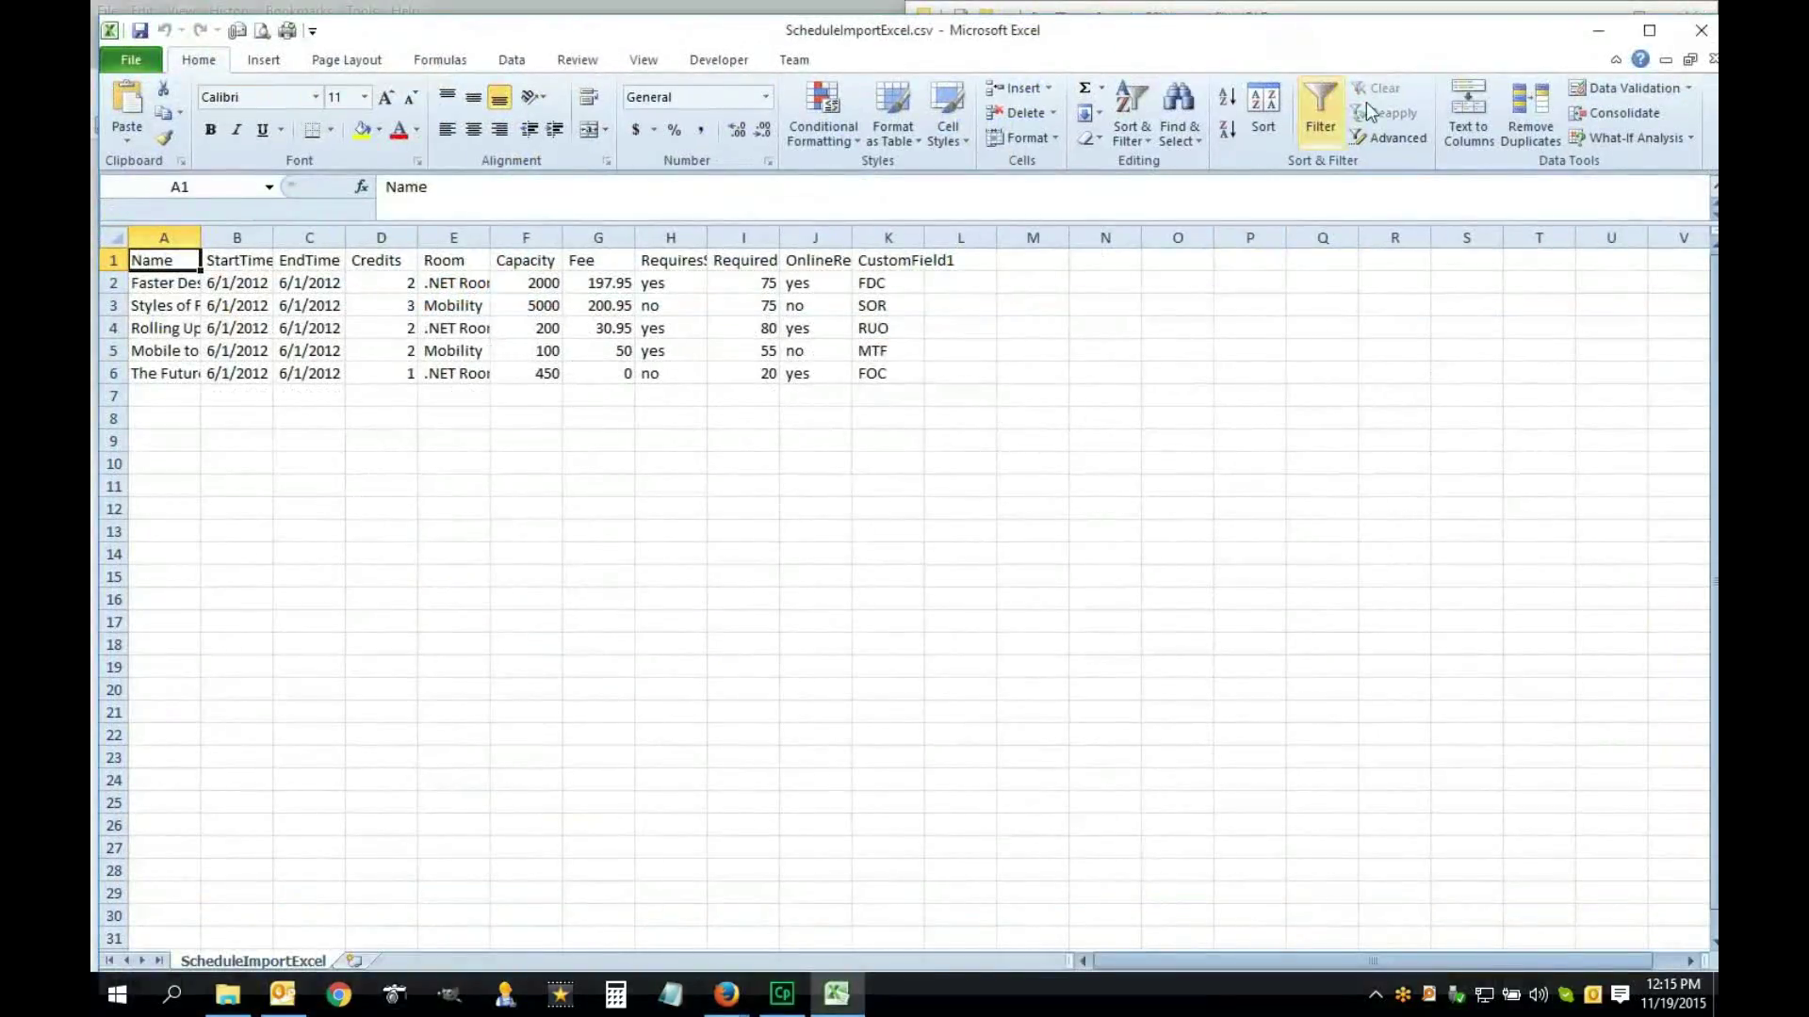
Maximize Excel, autofit columns A–K, and delete the CustomField1 column K
left_click(1663, 36)
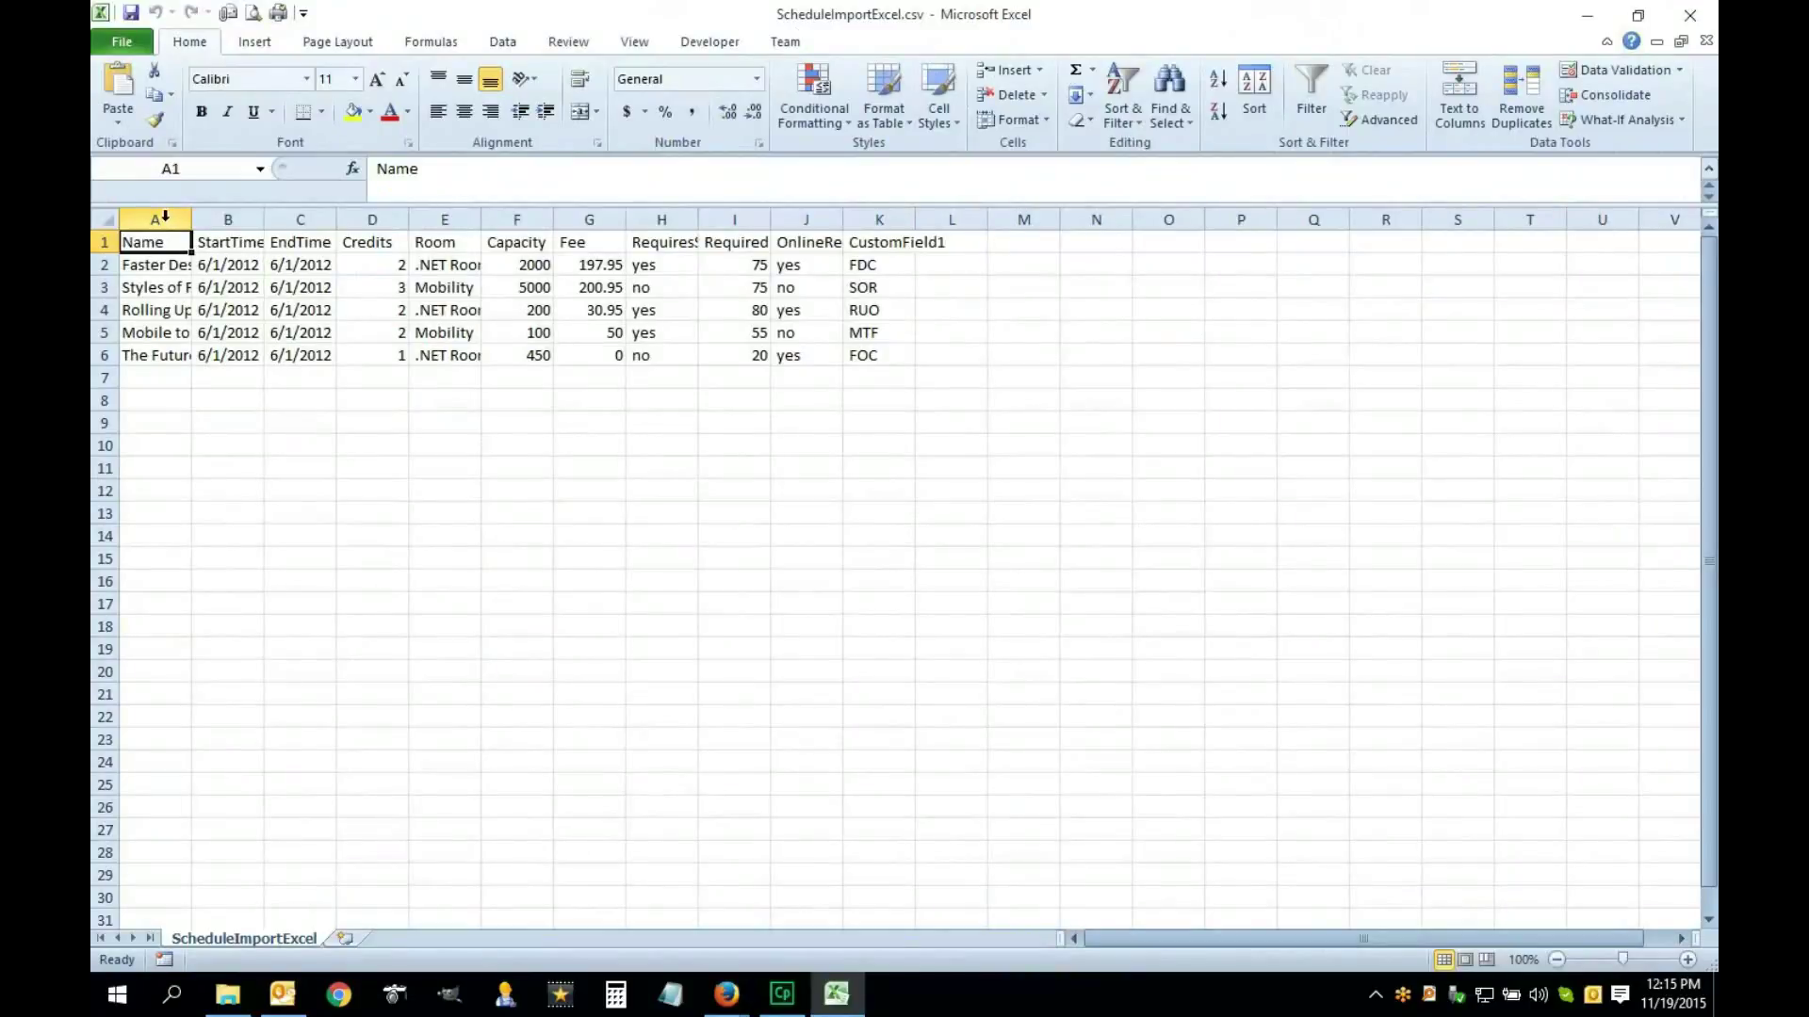
left_click_drag(165, 217, 899, 224)
double_click(915, 221)
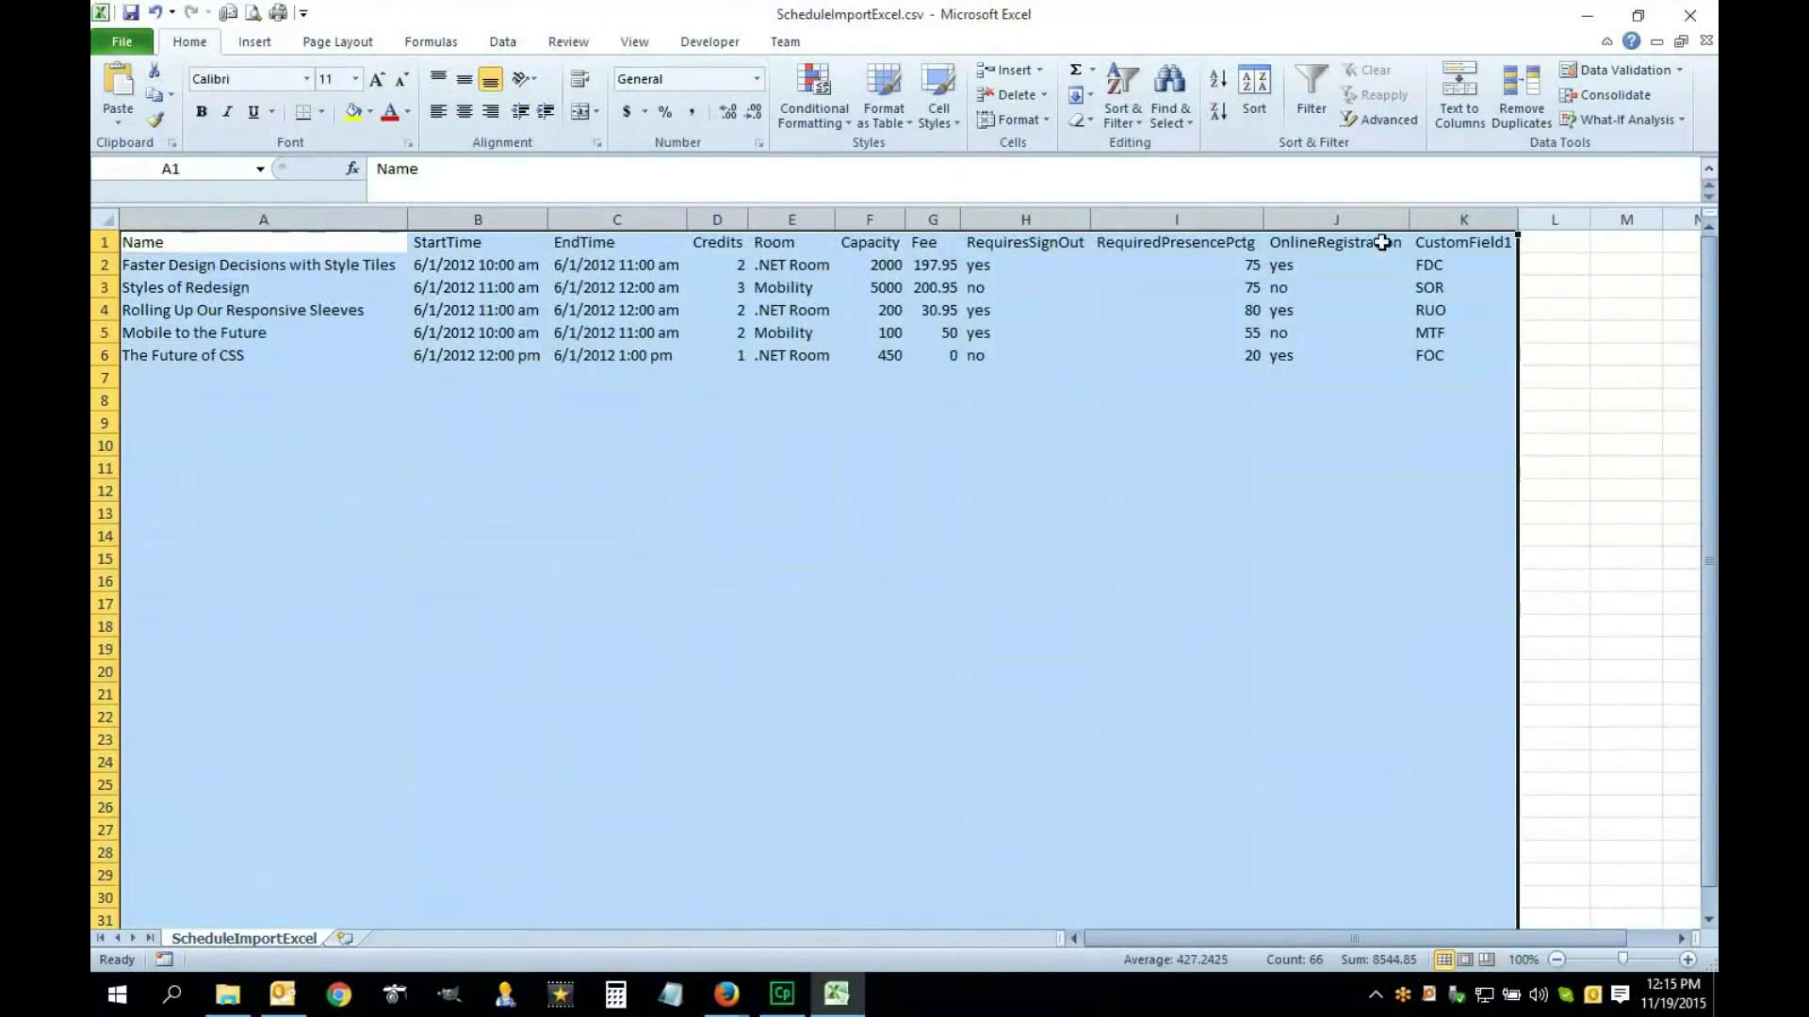
left_click(1460, 219)
right_click(1458, 223)
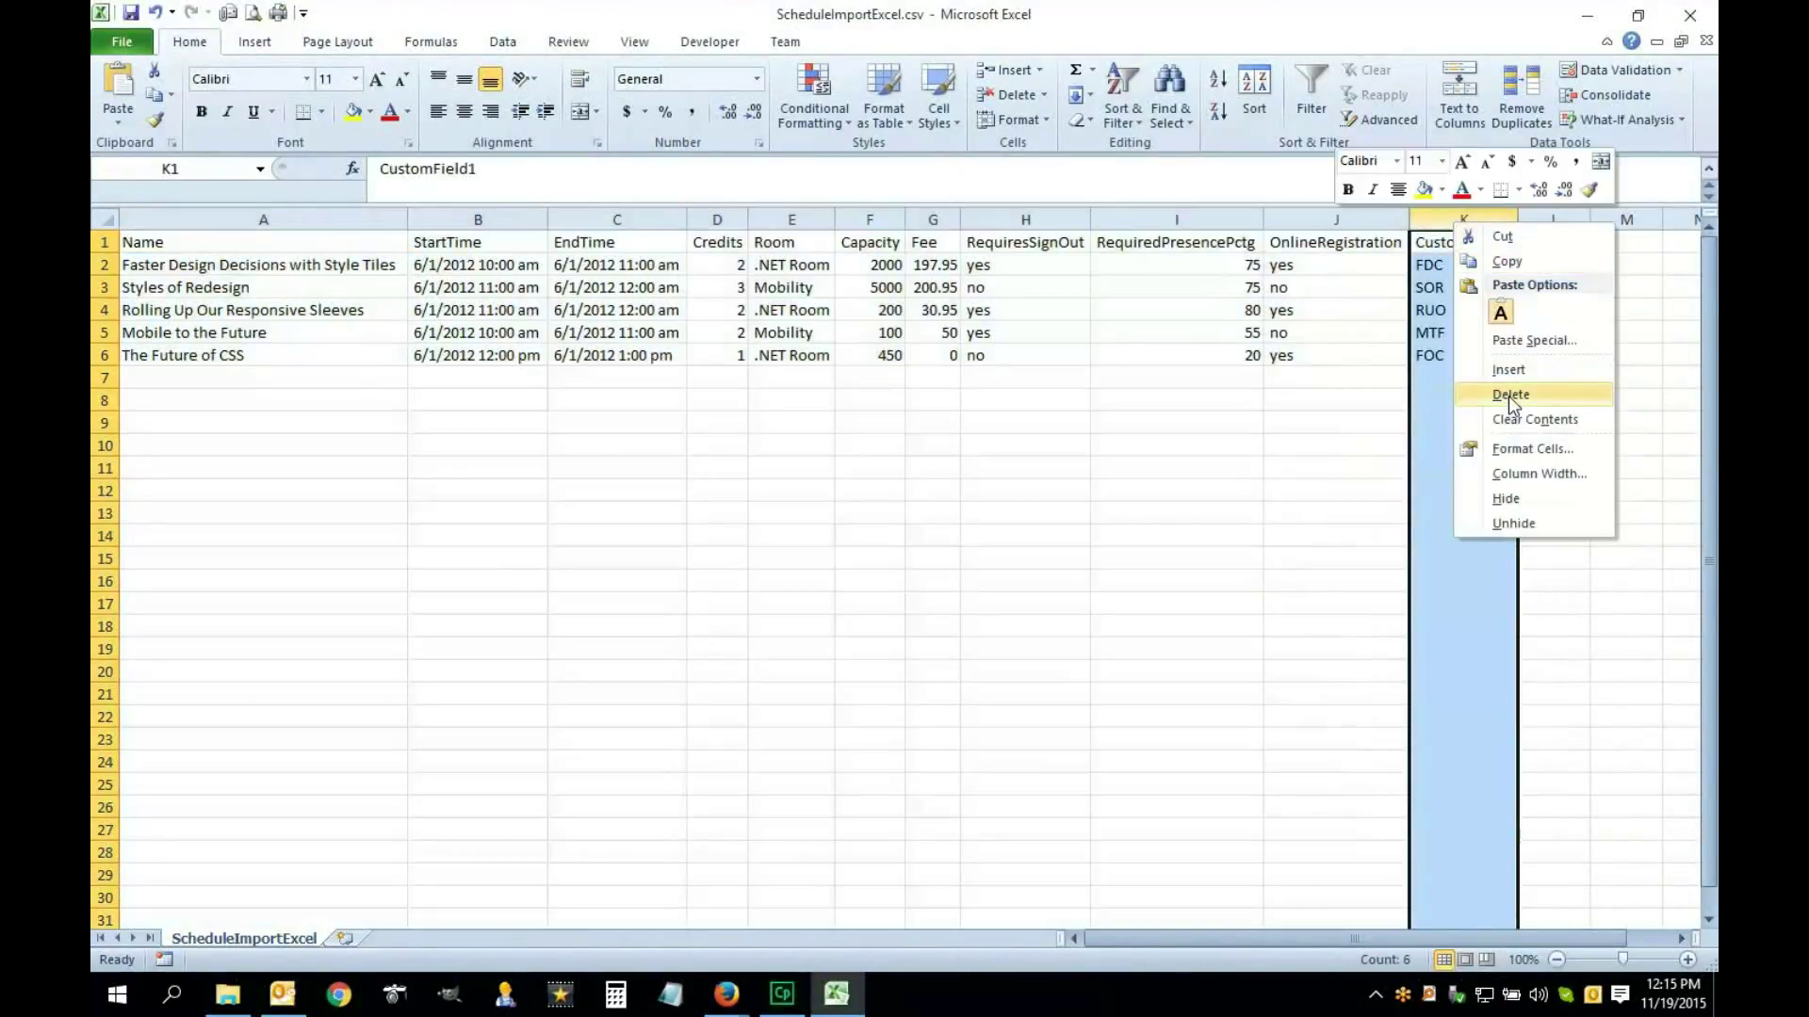
left_click(1508, 394)
left_click(1321, 268)
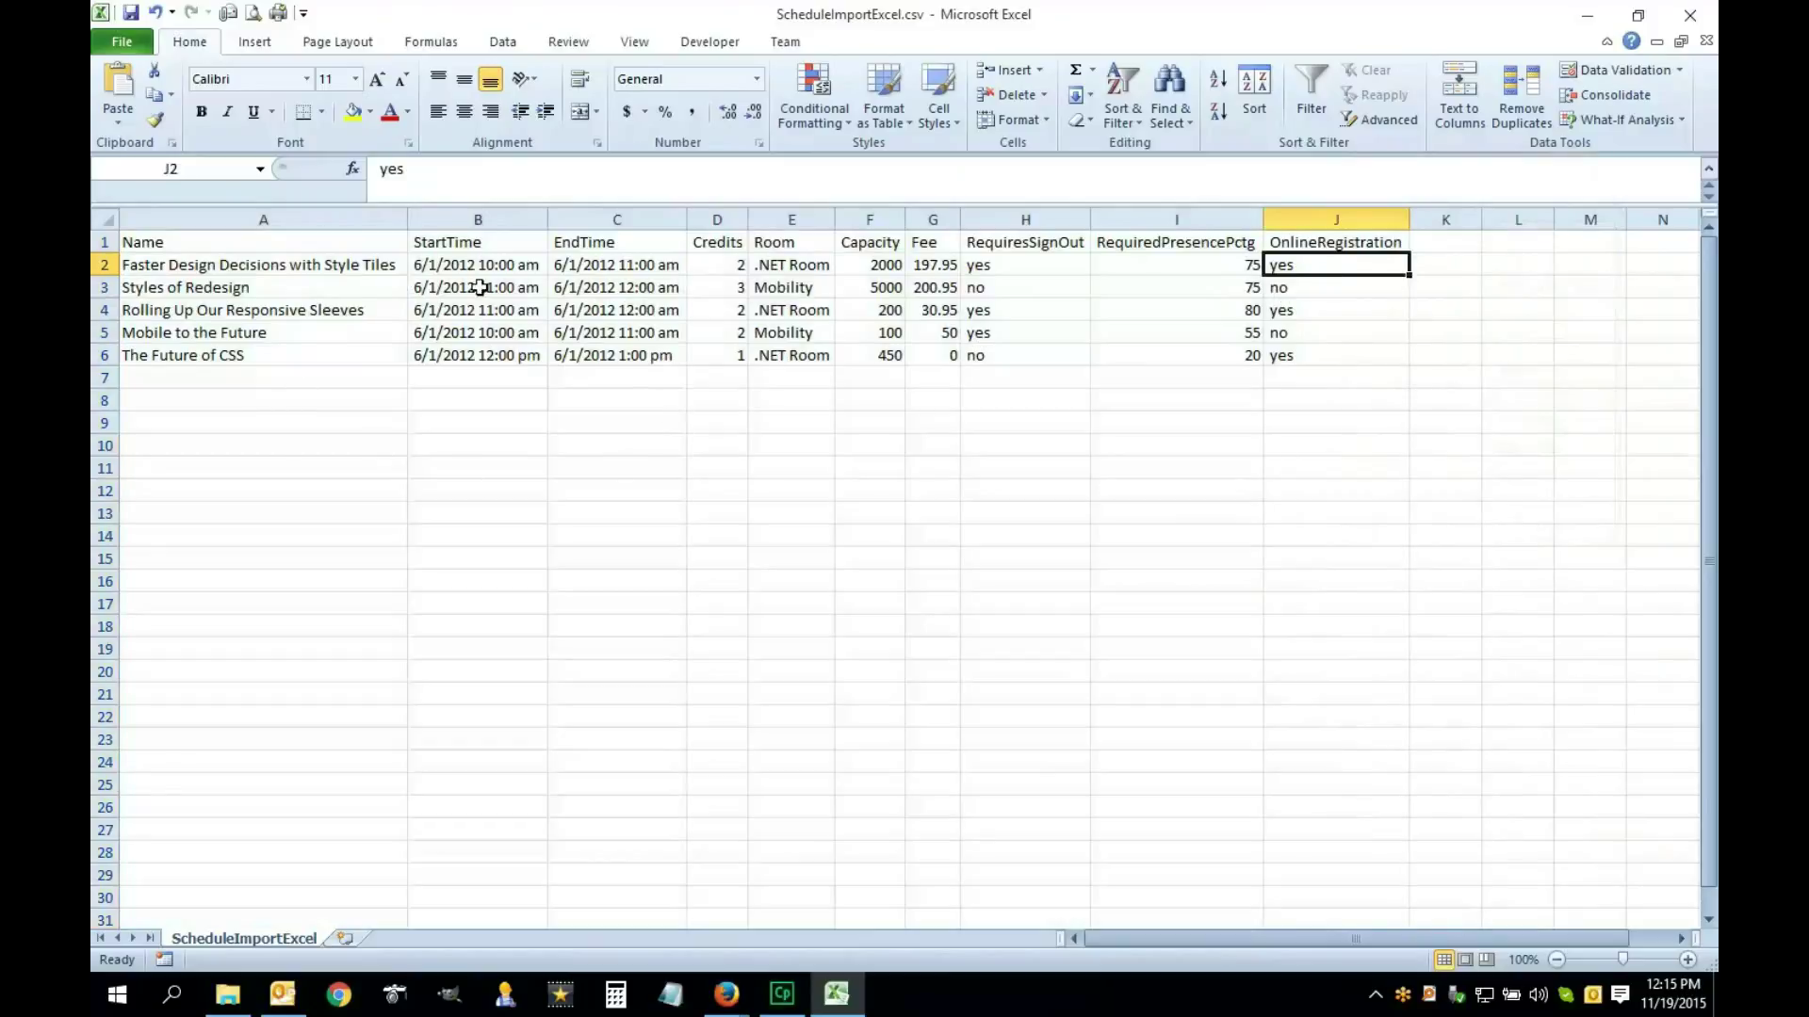
Select the session titles in column A and switch to the Data tools
left_click(323, 265)
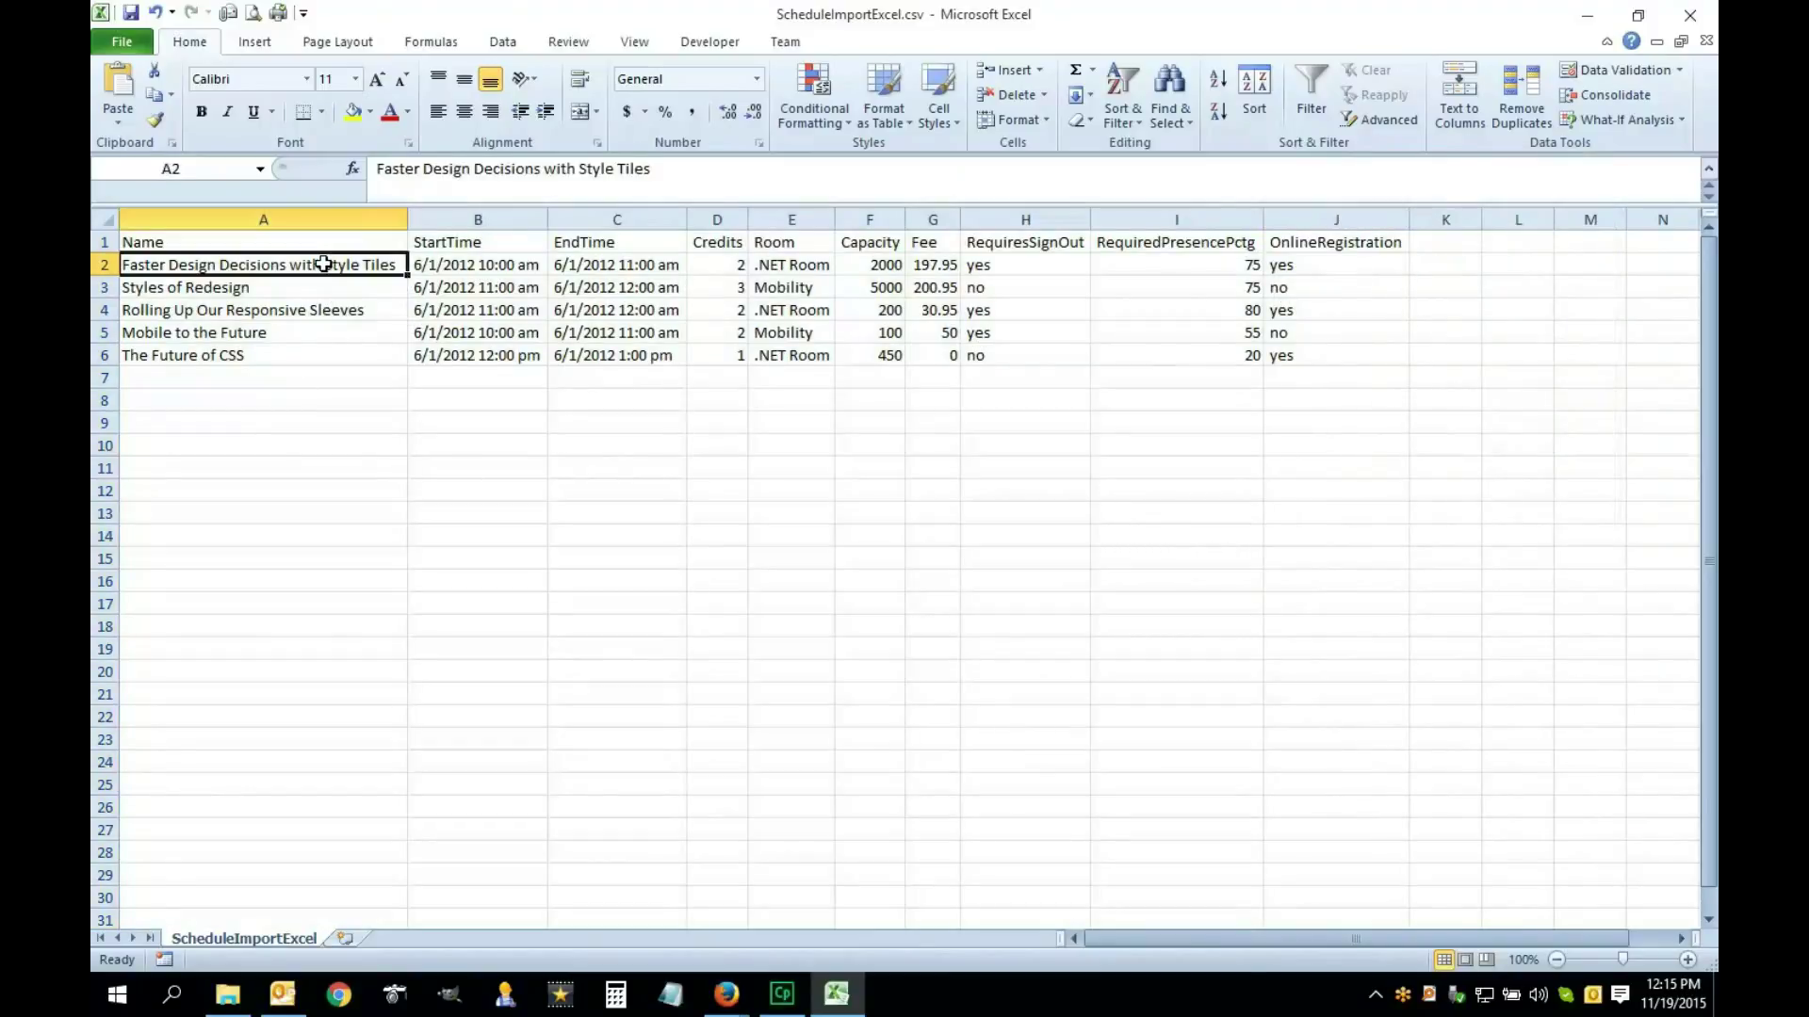
left_click_drag(334, 268, 331, 356)
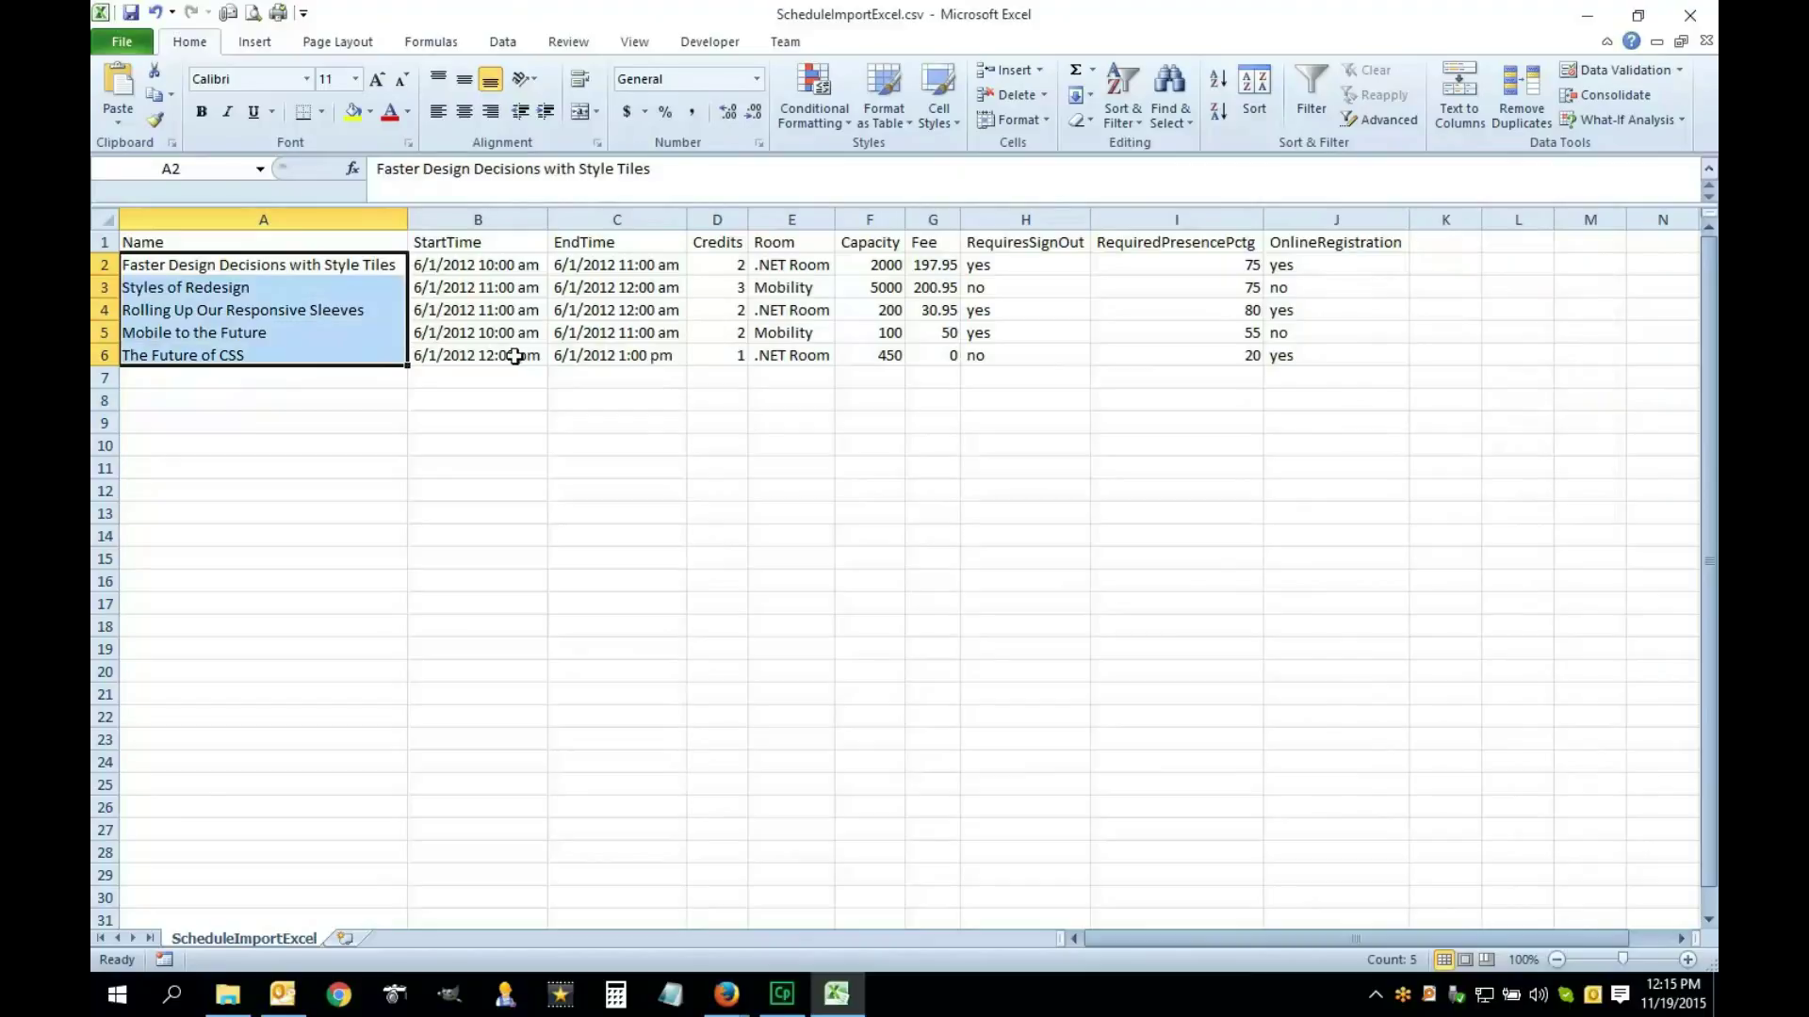
left_click(361, 218)
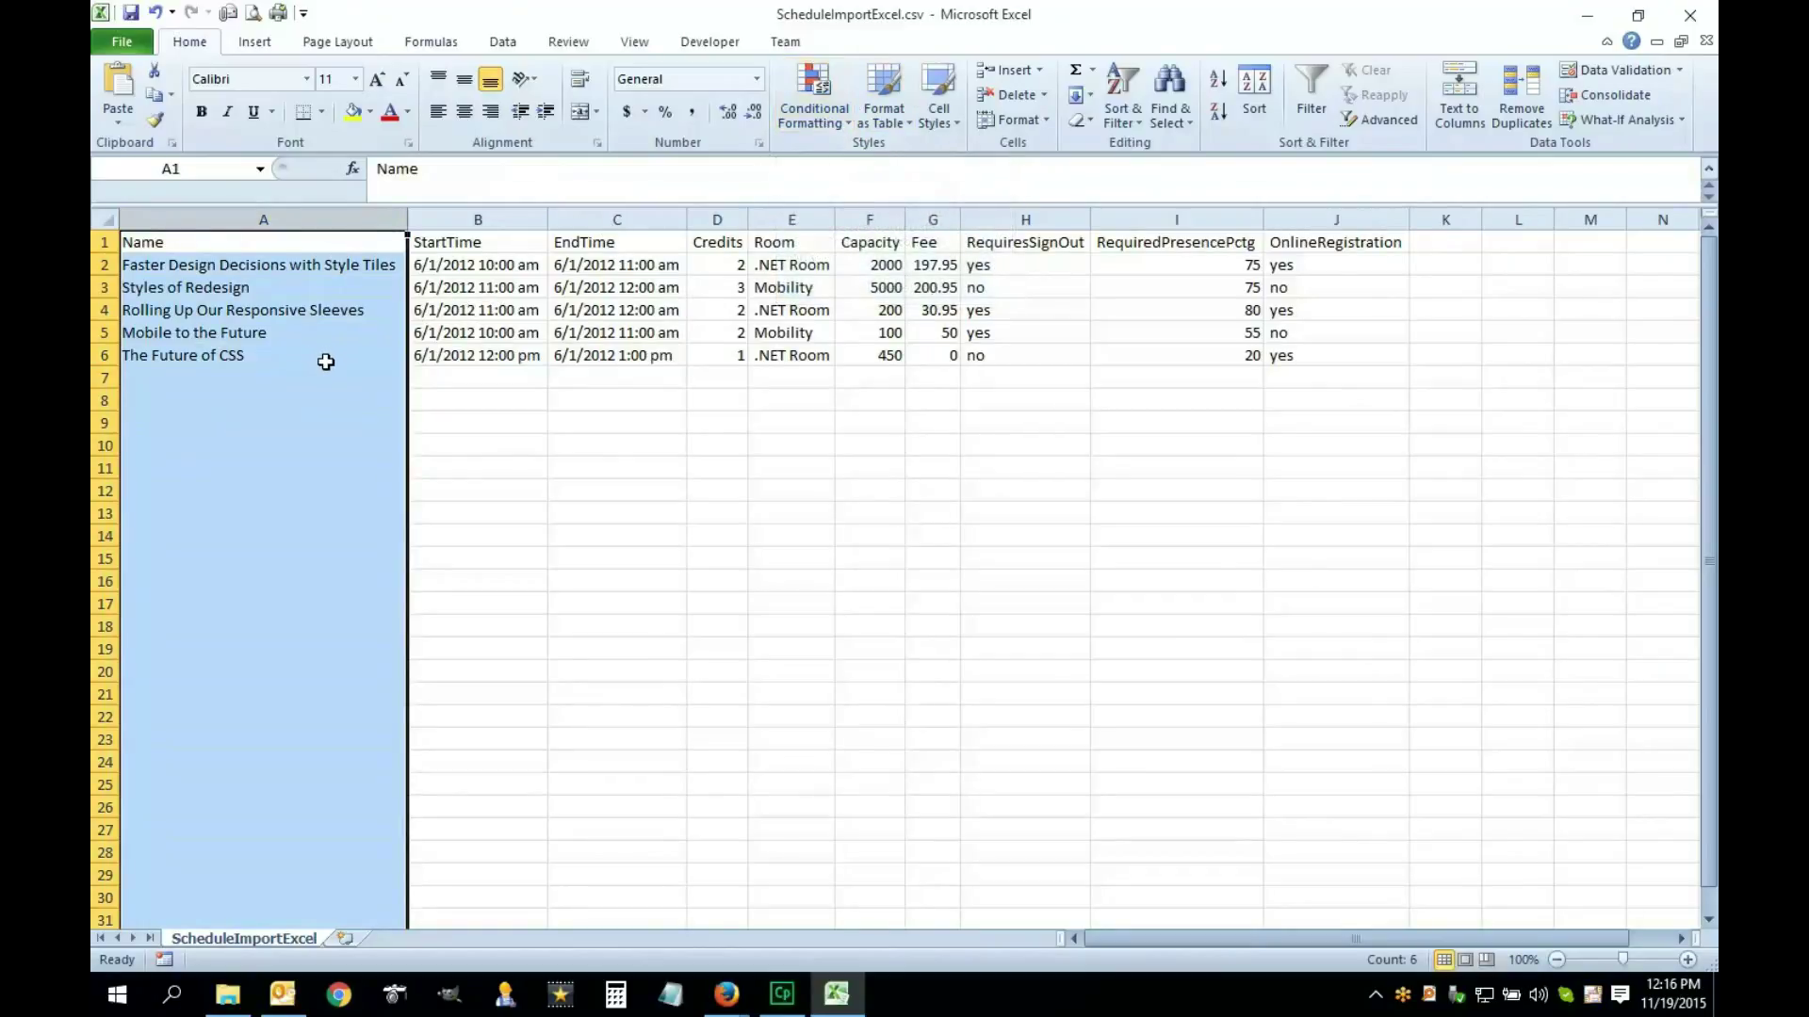
left_click(508, 44)
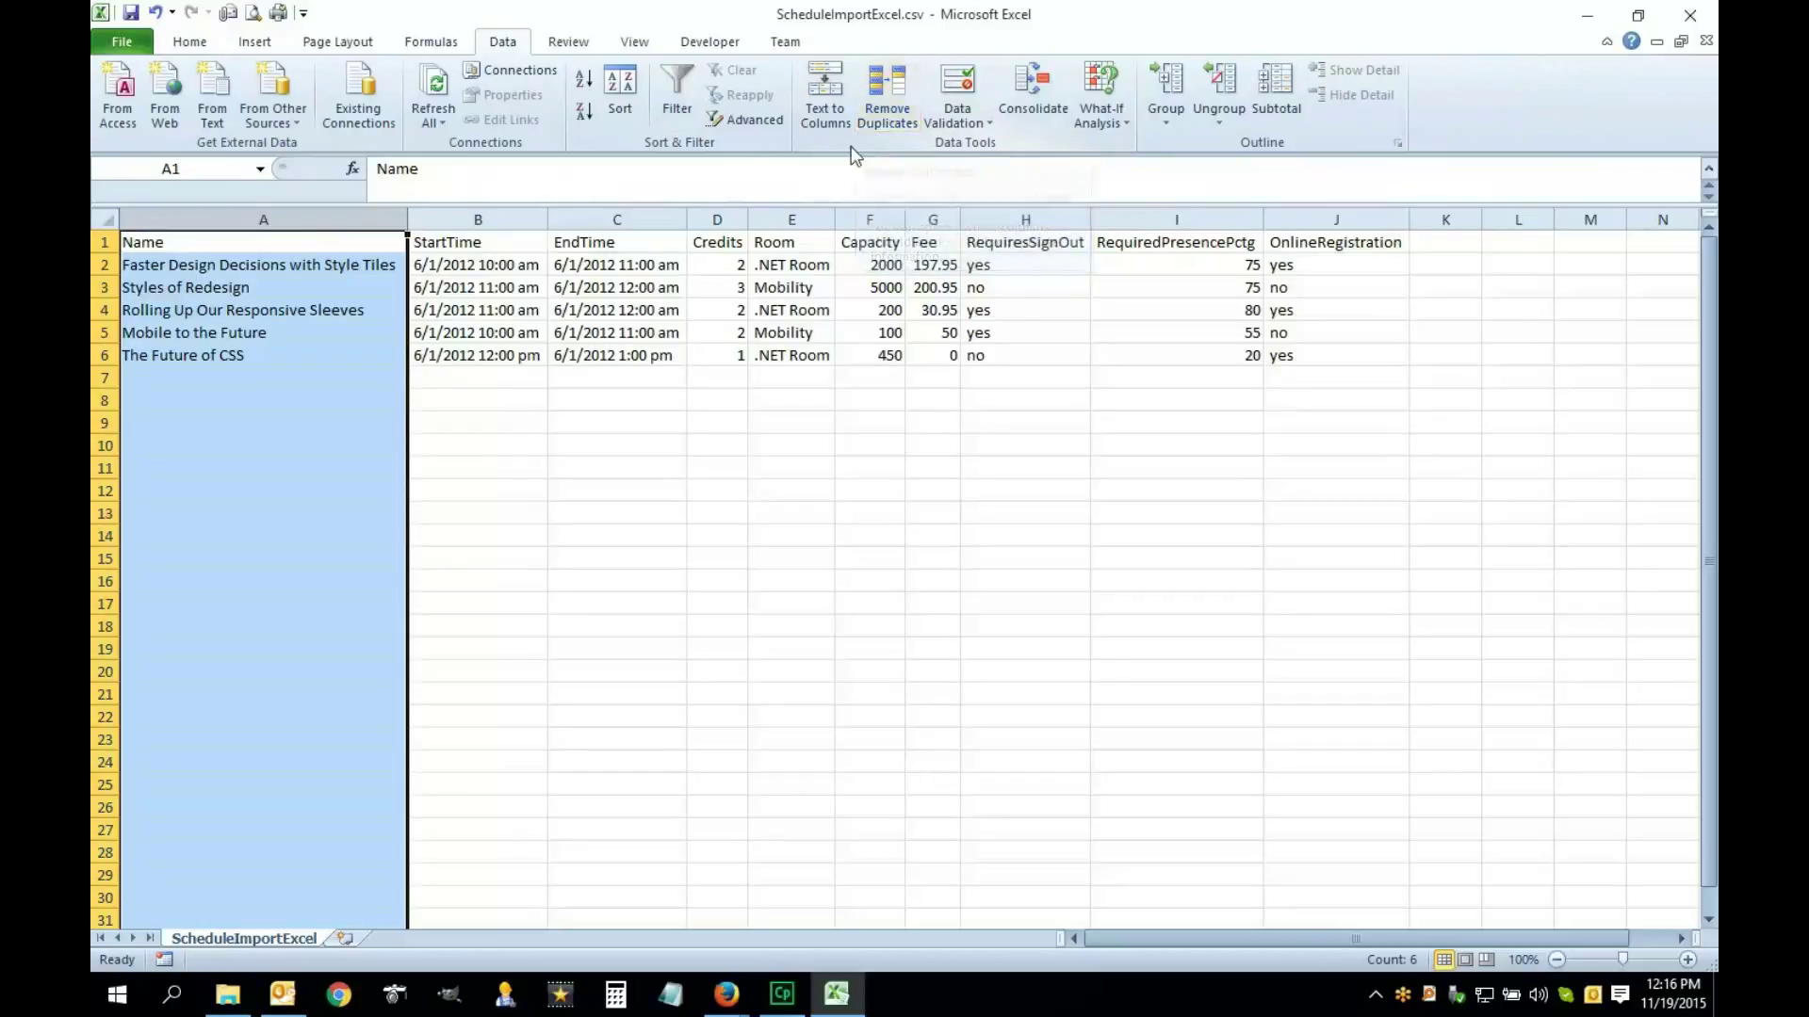
Copy 'The Future of CSS' into A7 and highlight duplicate values in column A in light red
left_click(191, 42)
left_click(311, 354)
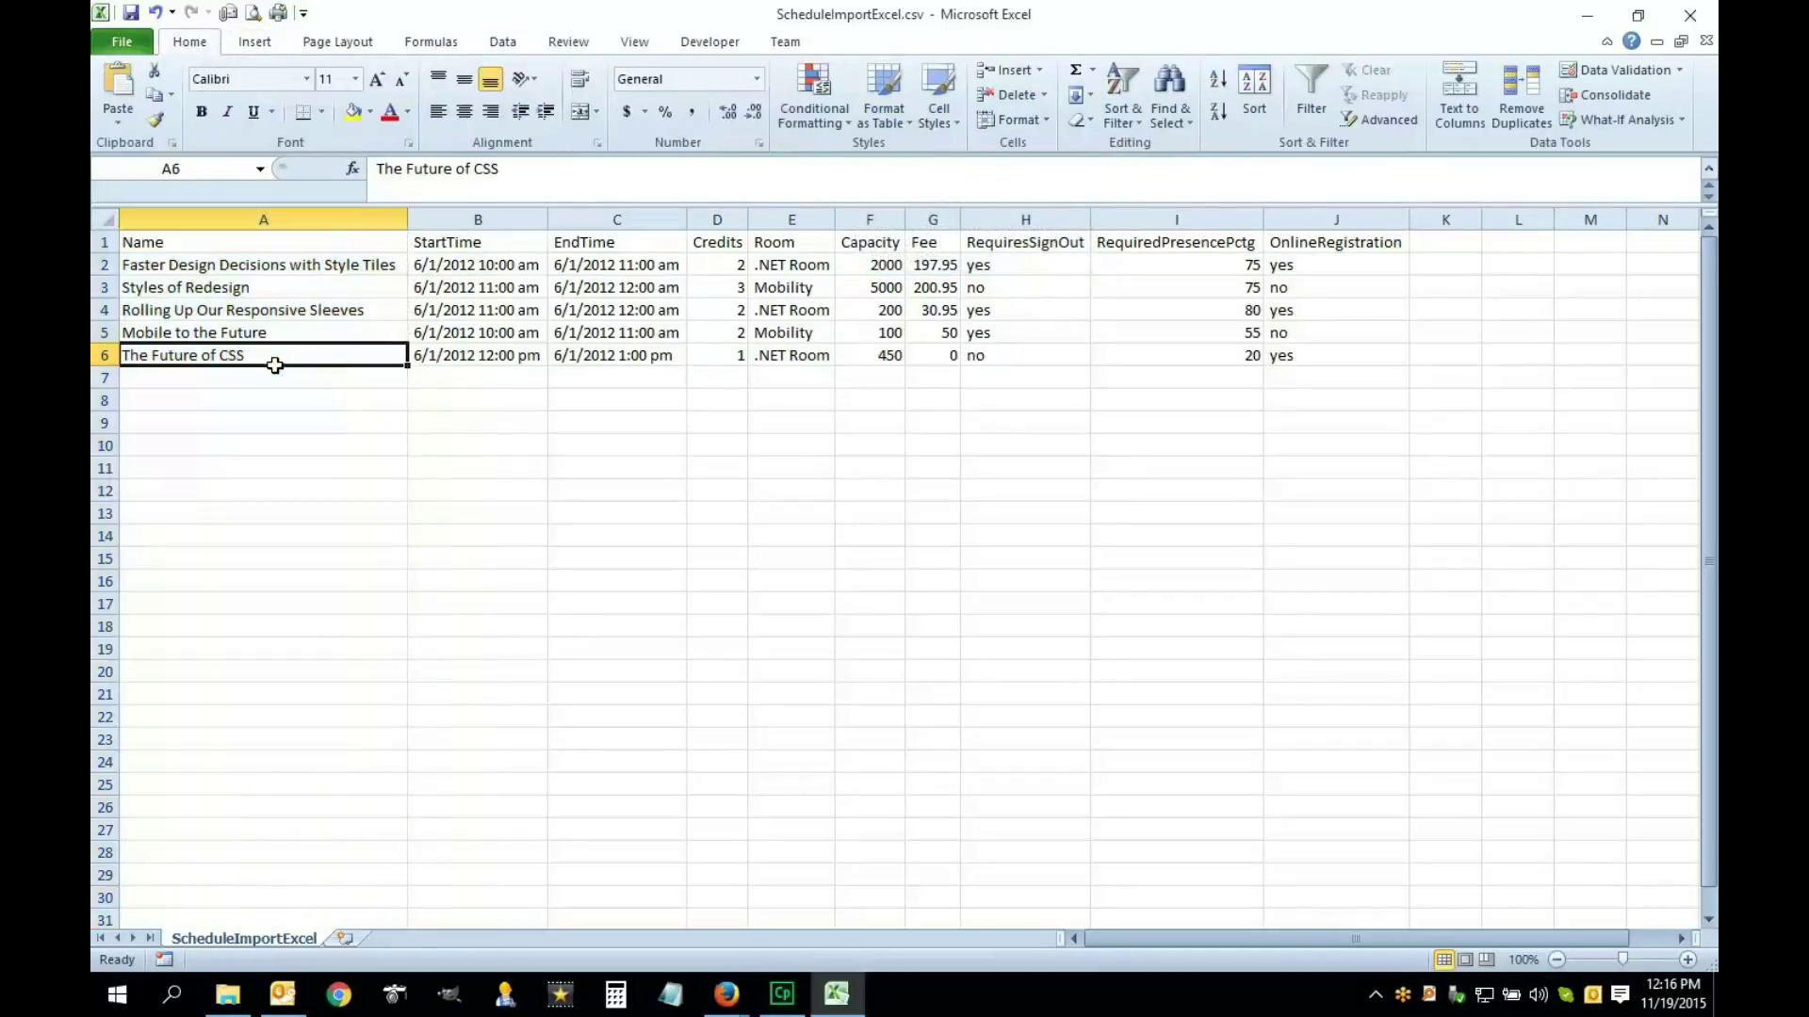
left_click_drag(409, 370, 408, 387)
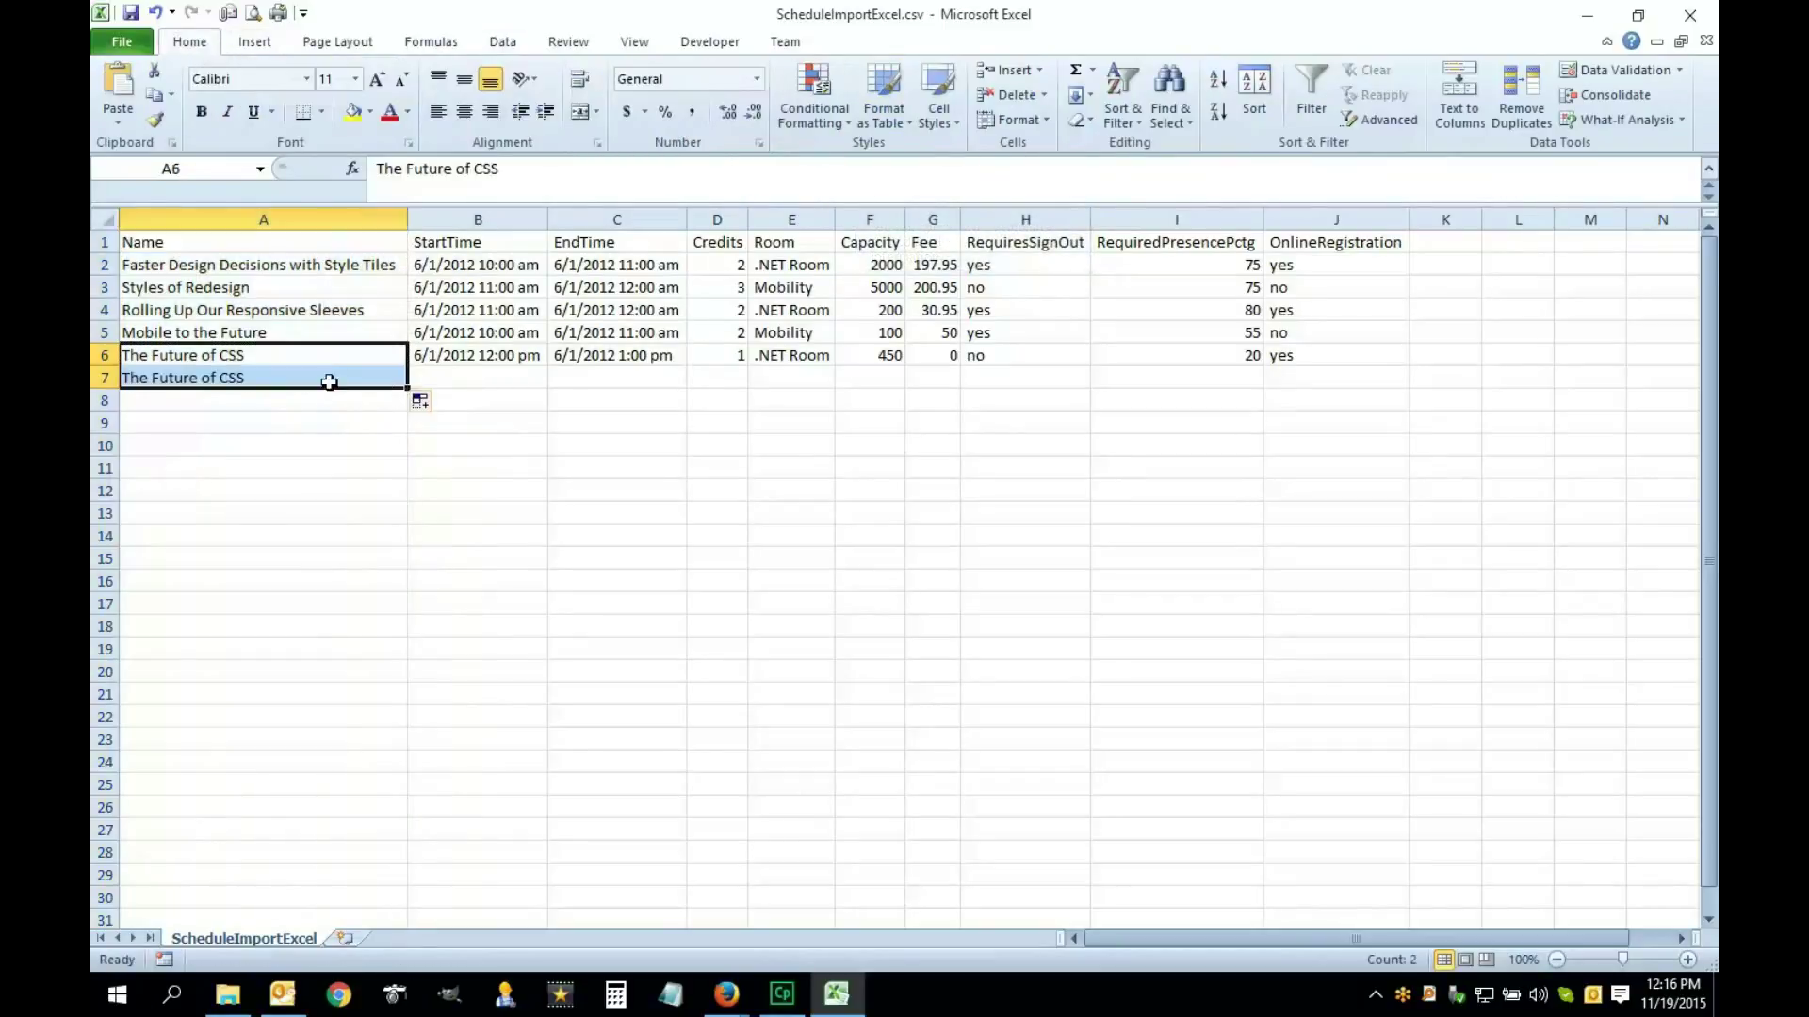
left_click(350, 218)
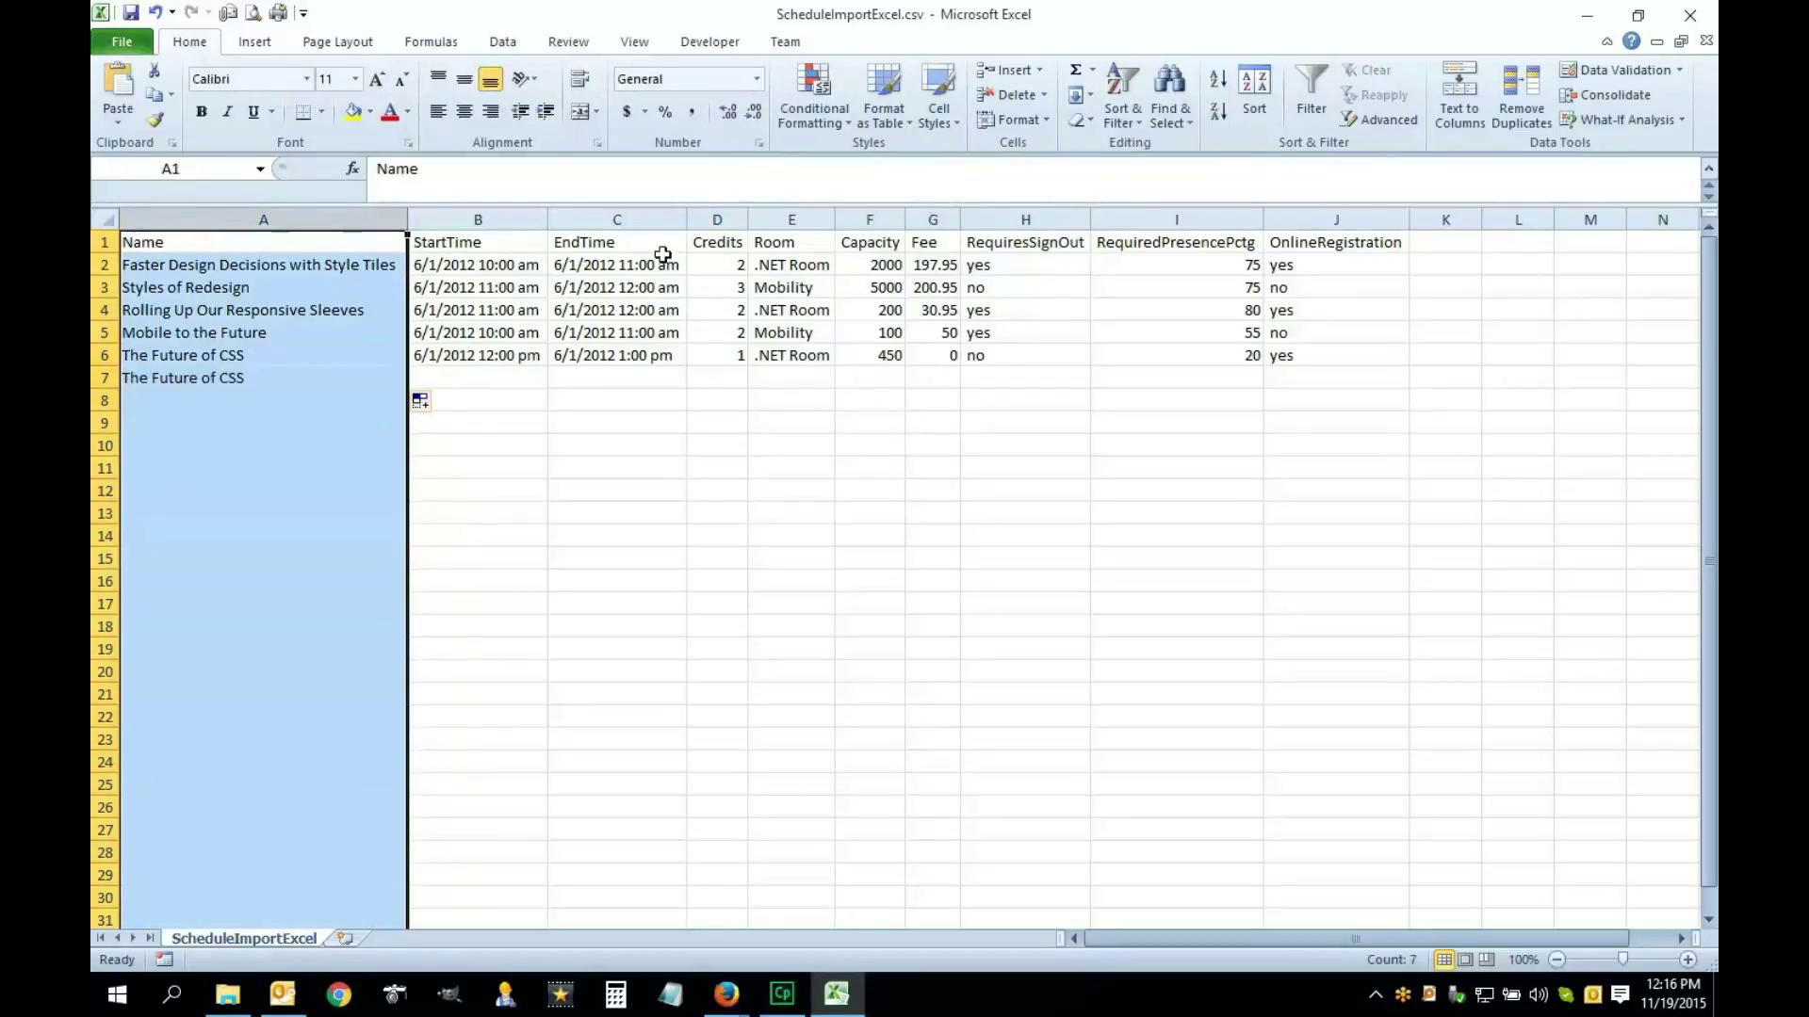
left_click(816, 108)
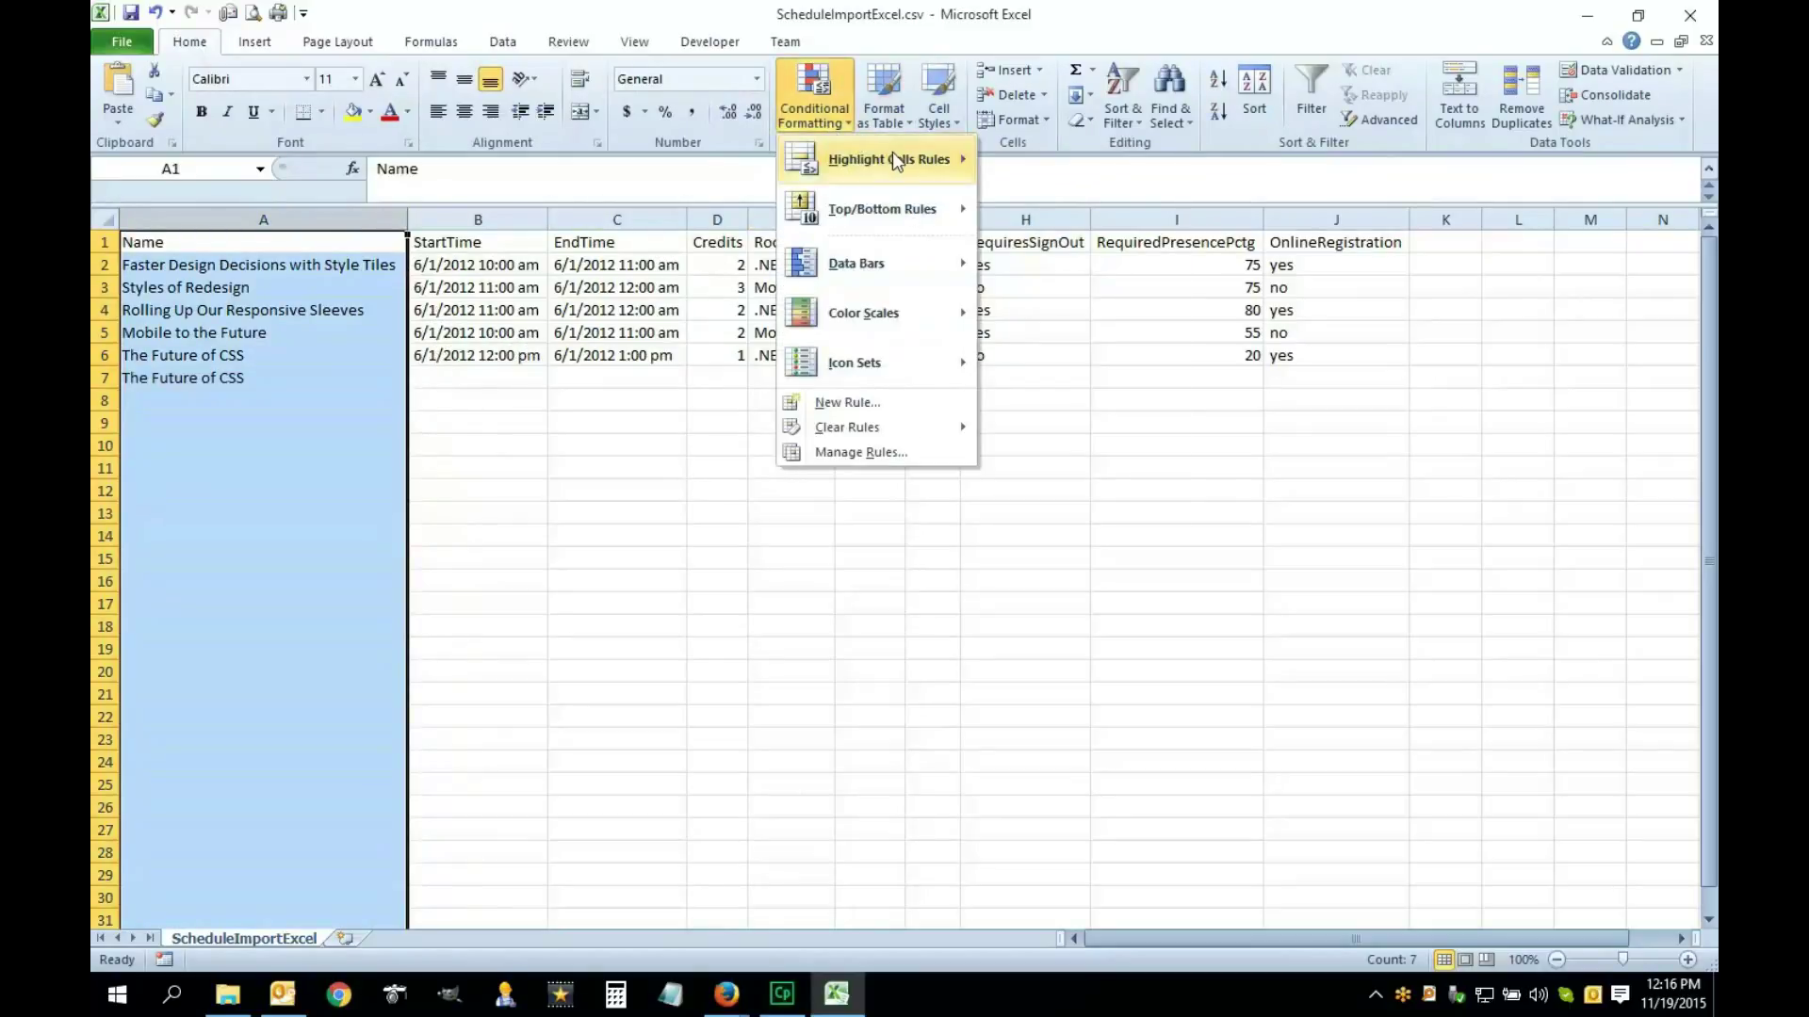
mouse_move(891, 158)
left_click(1066, 452)
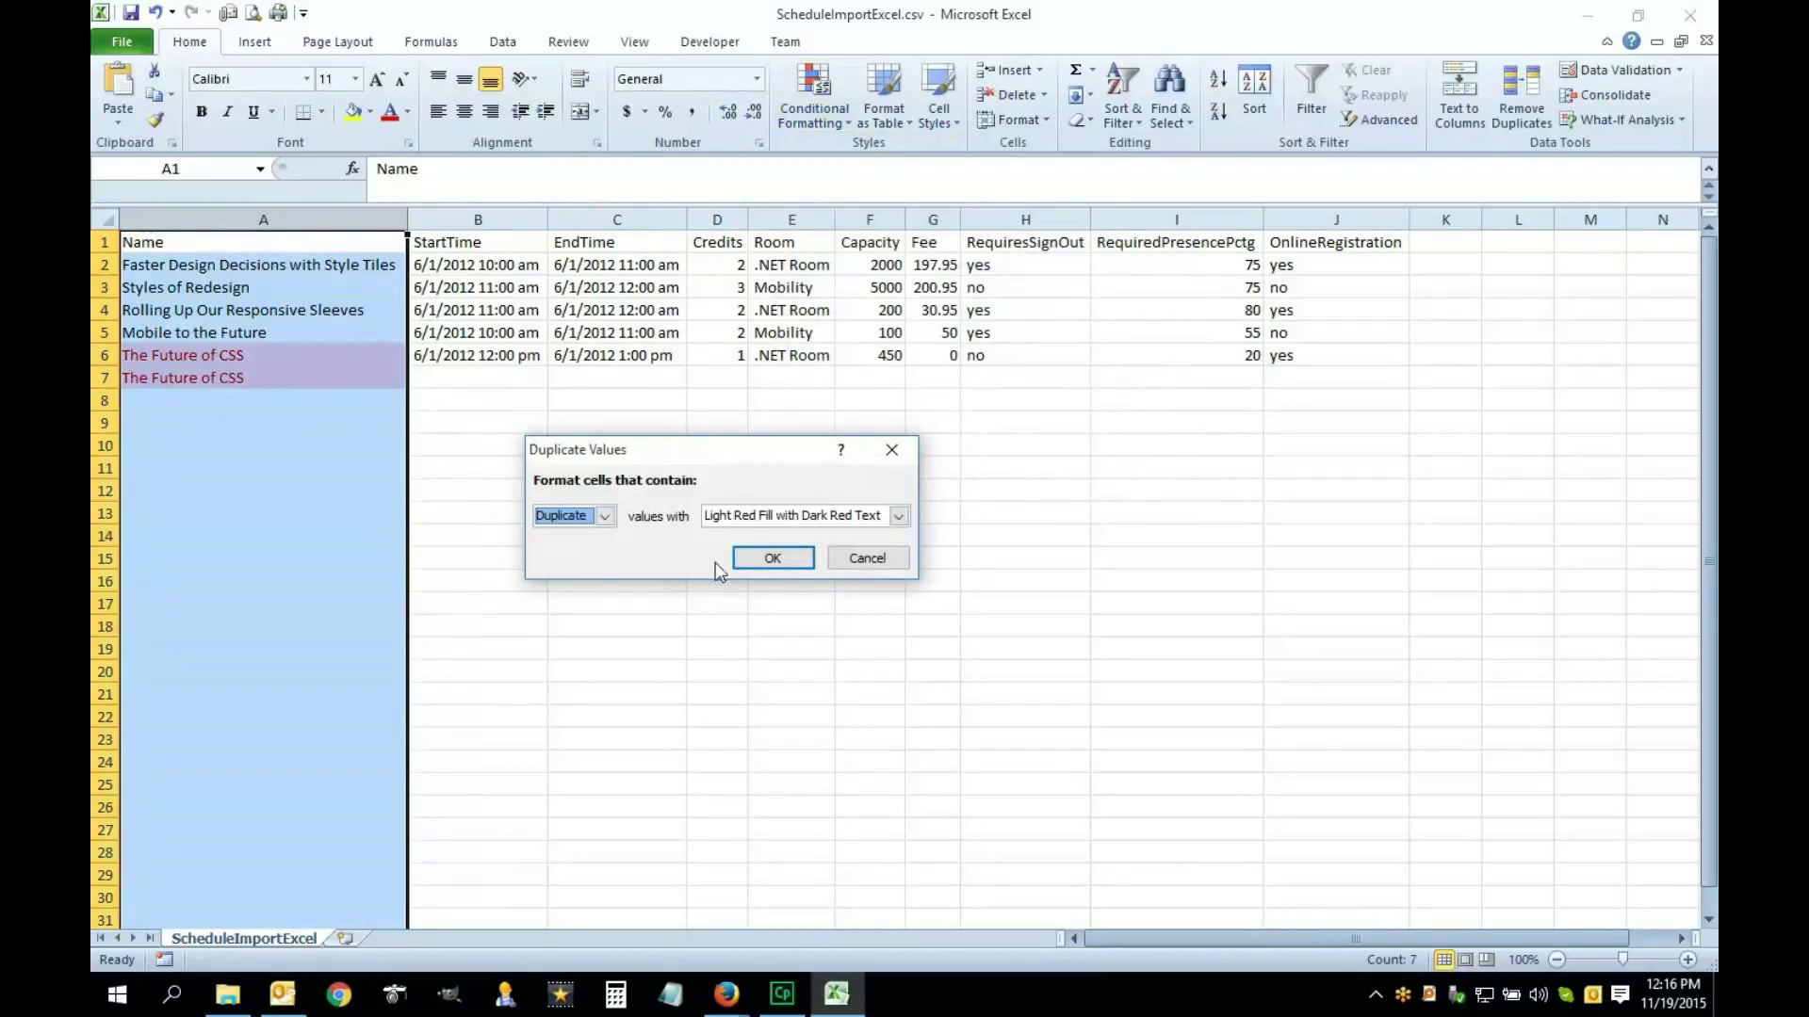
left_click(784, 562)
Delete the duplicate row 7, leaving the header and five session rows
left_click(302, 384)
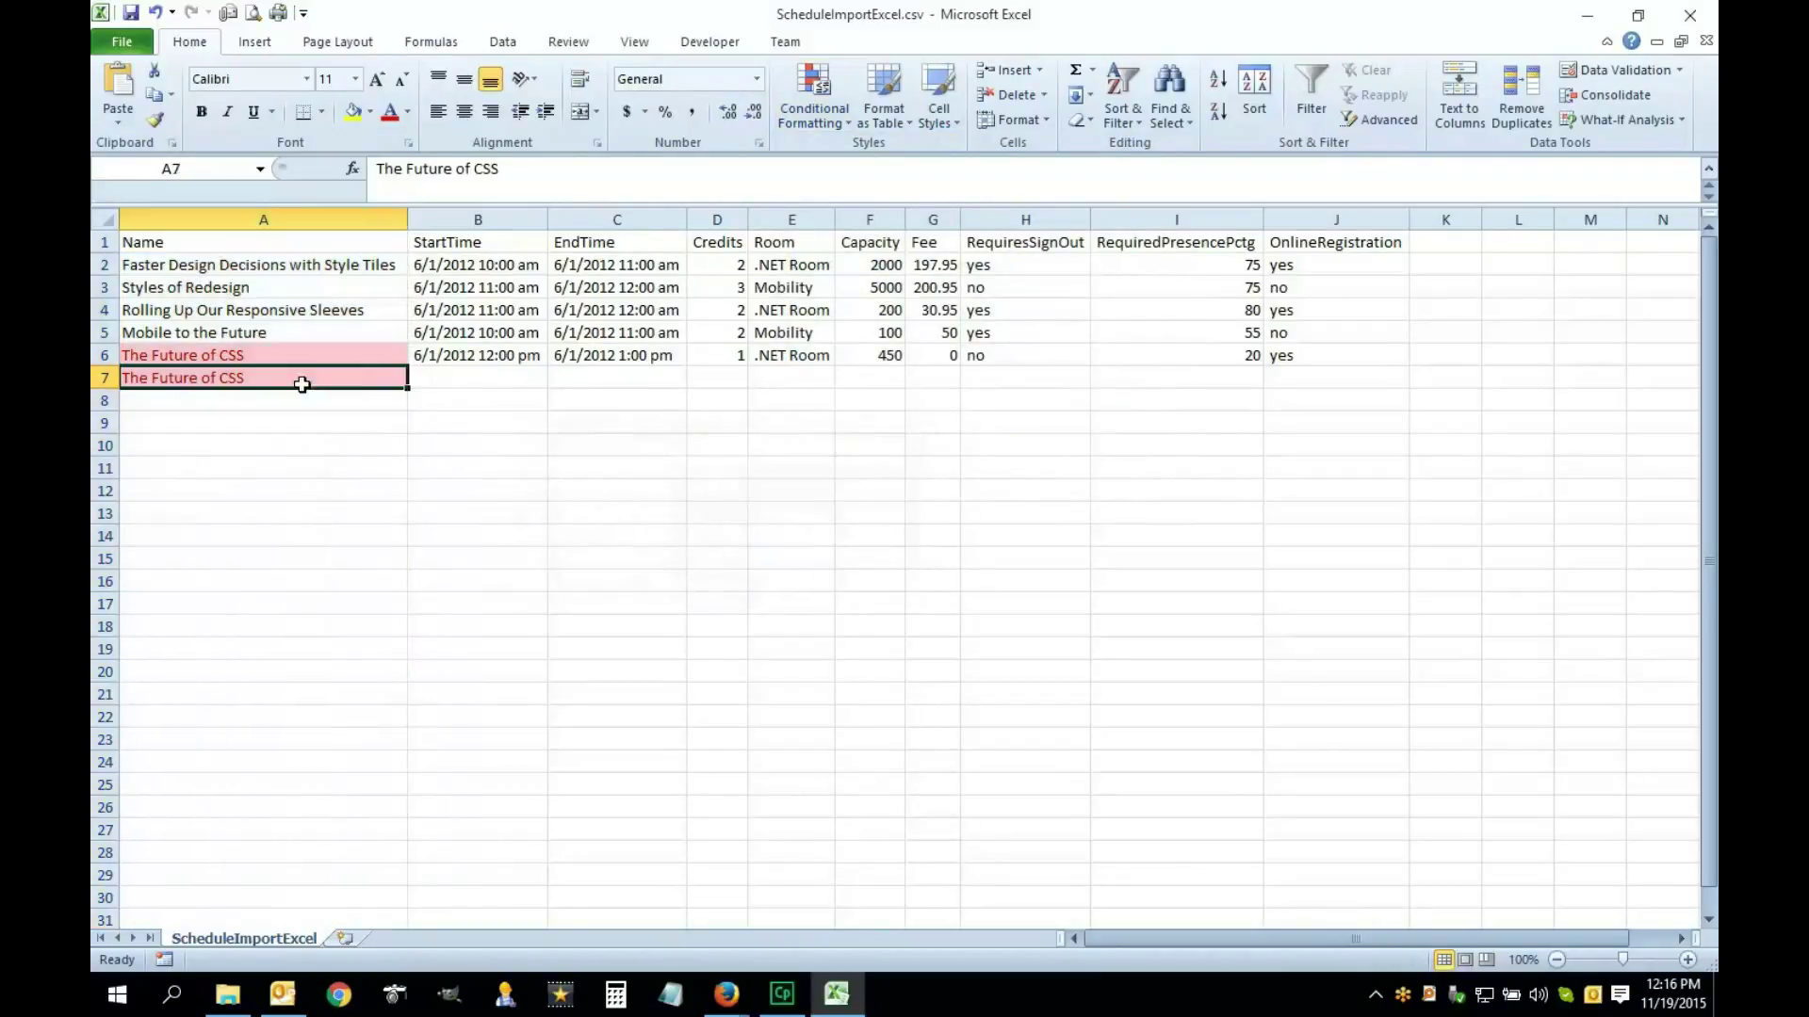
left_click(104, 379)
right_click(102, 381)
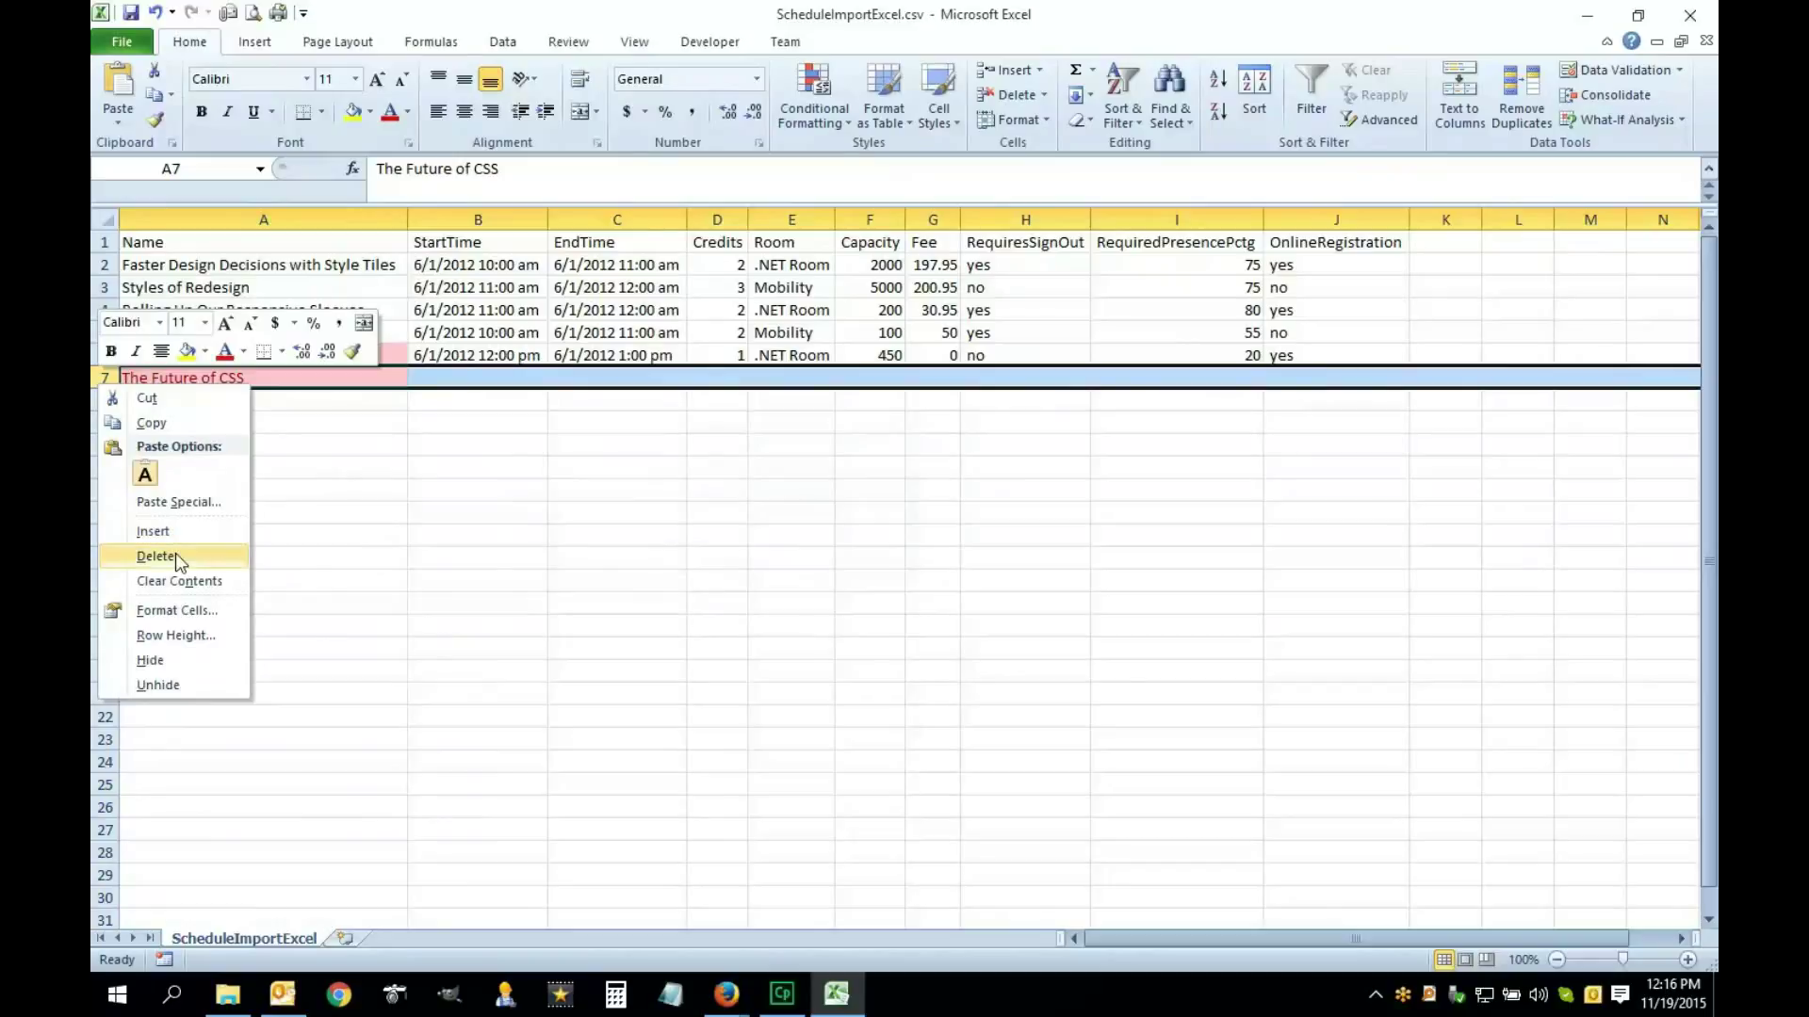
left_click(270, 381)
double_click(268, 379)
double_click(269, 379)
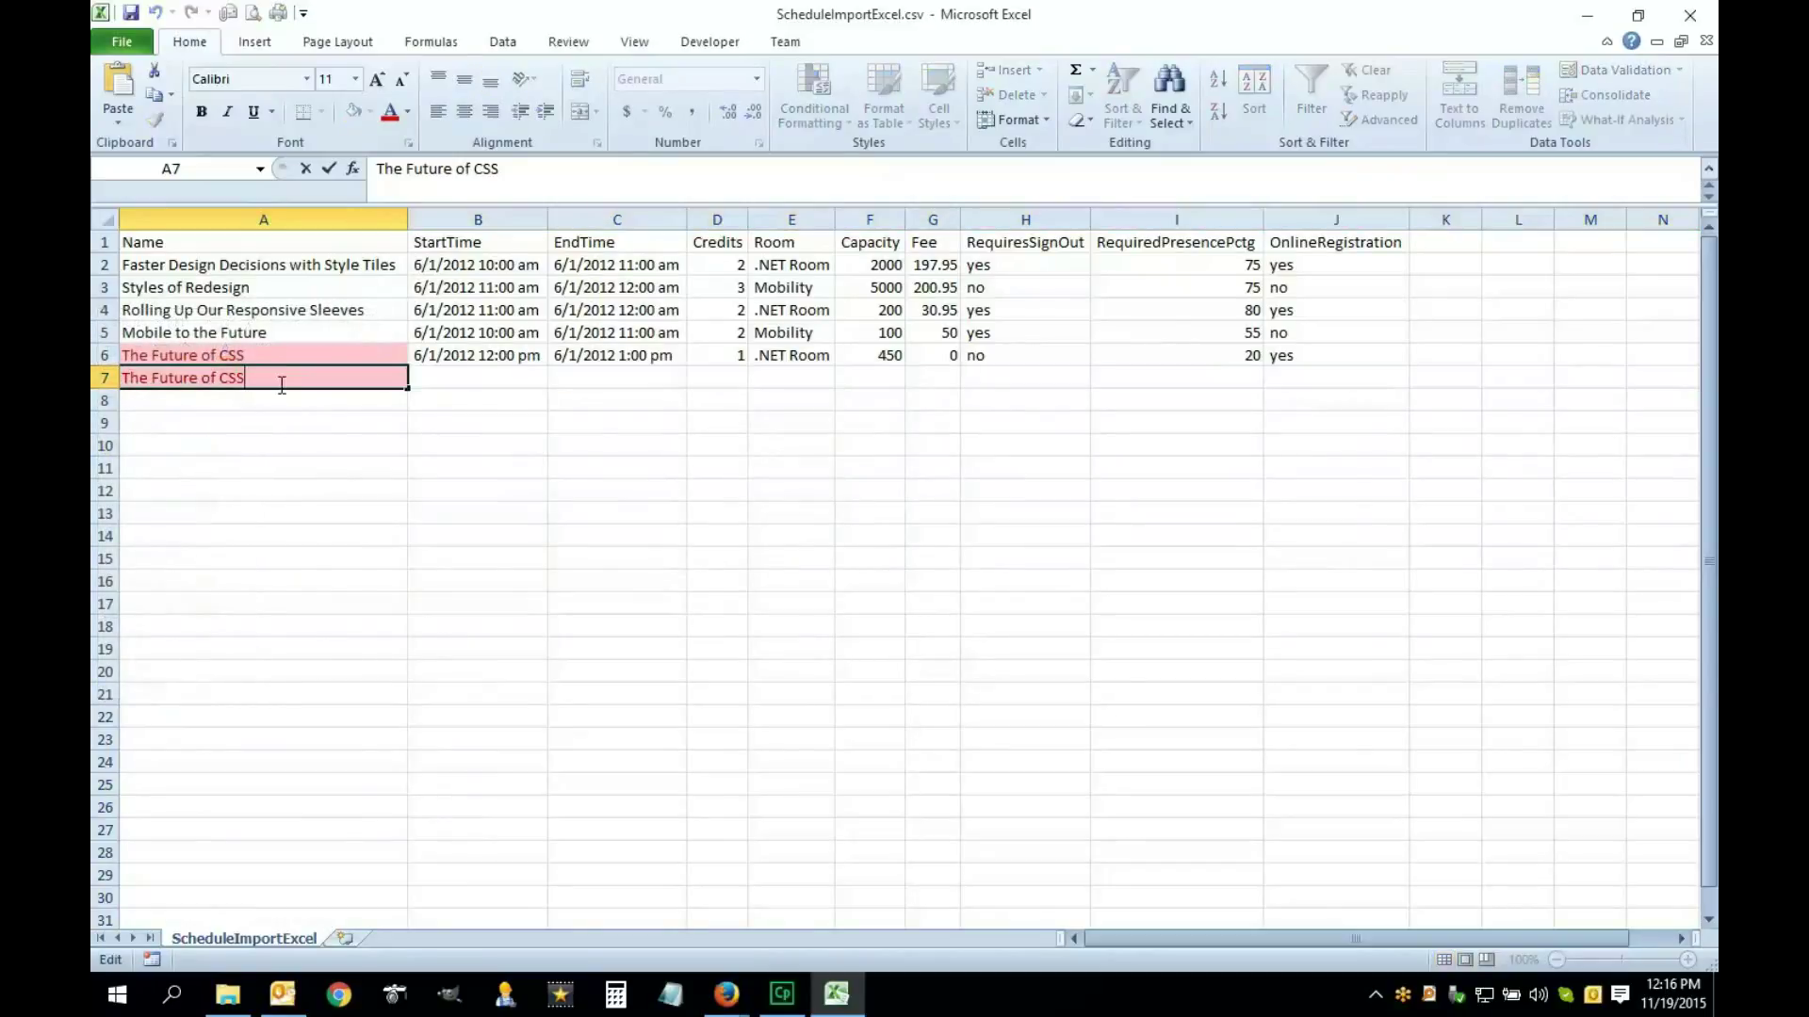
left_click(106, 377)
right_click(105, 377)
left_click(187, 548)
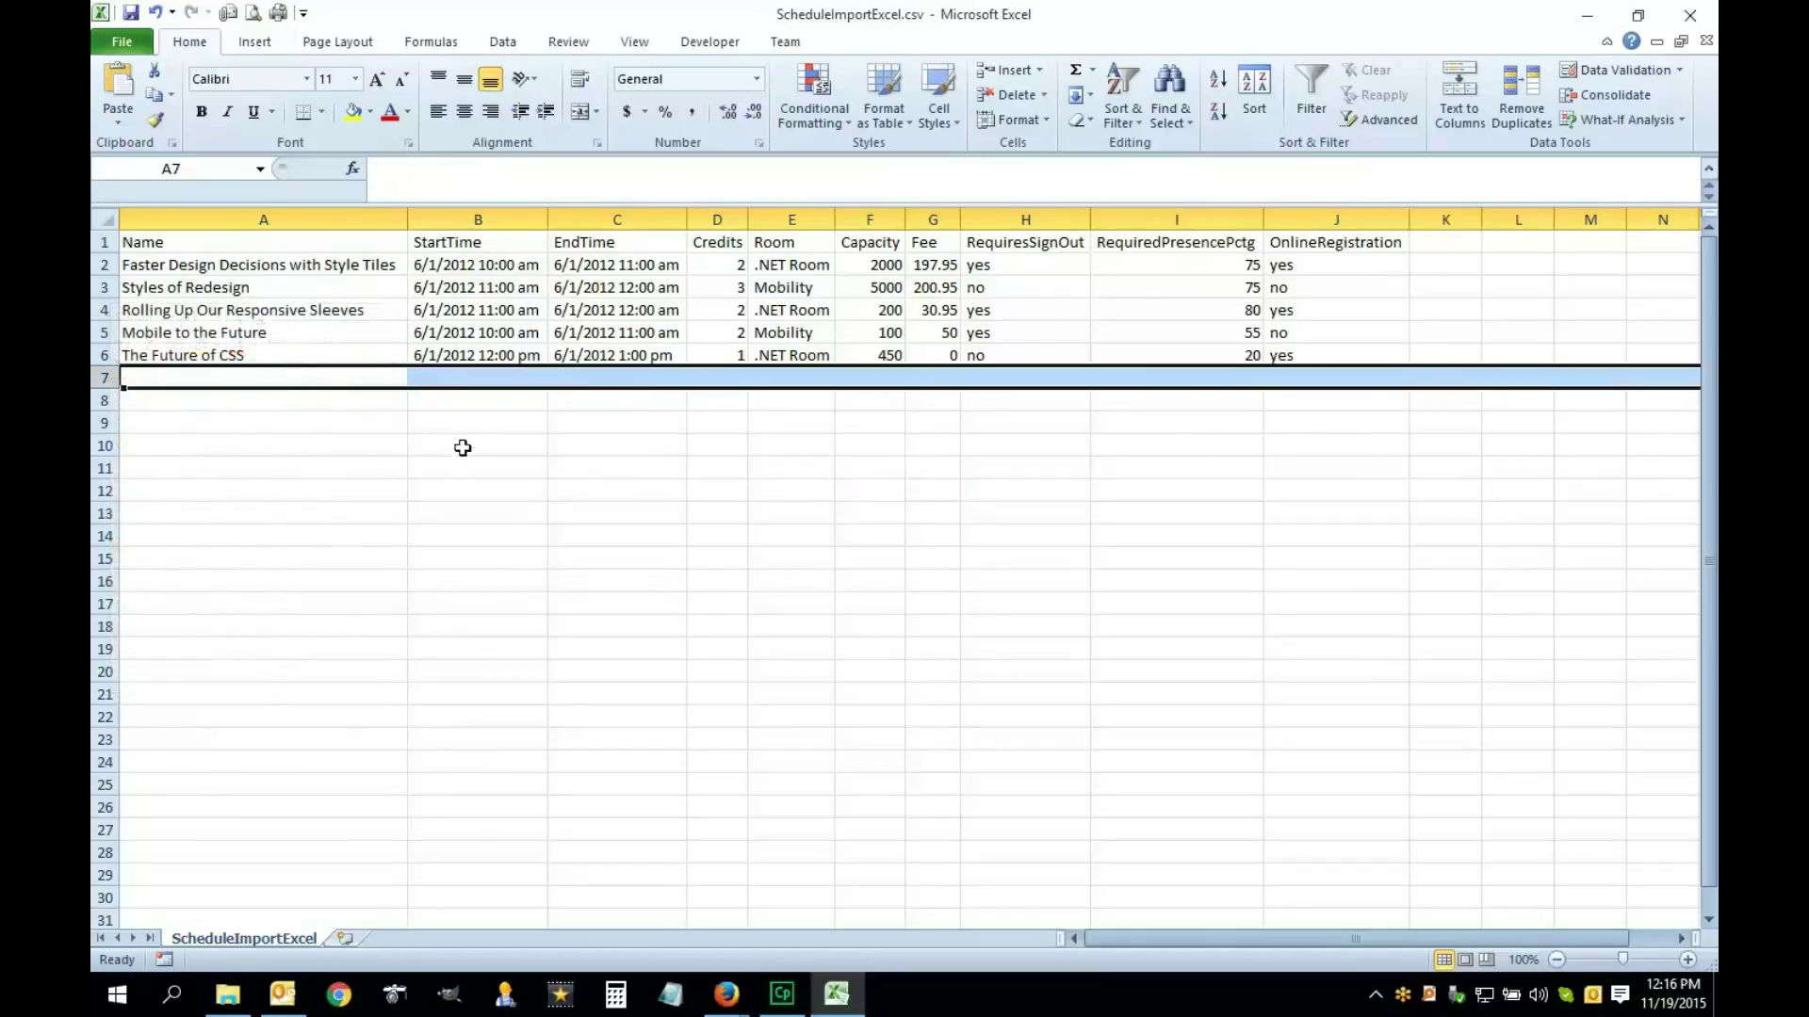
left_click(467, 354)
Review the StartTime, EndTime and Credits values for all five sessions
left_click_drag(476, 267, 476, 355)
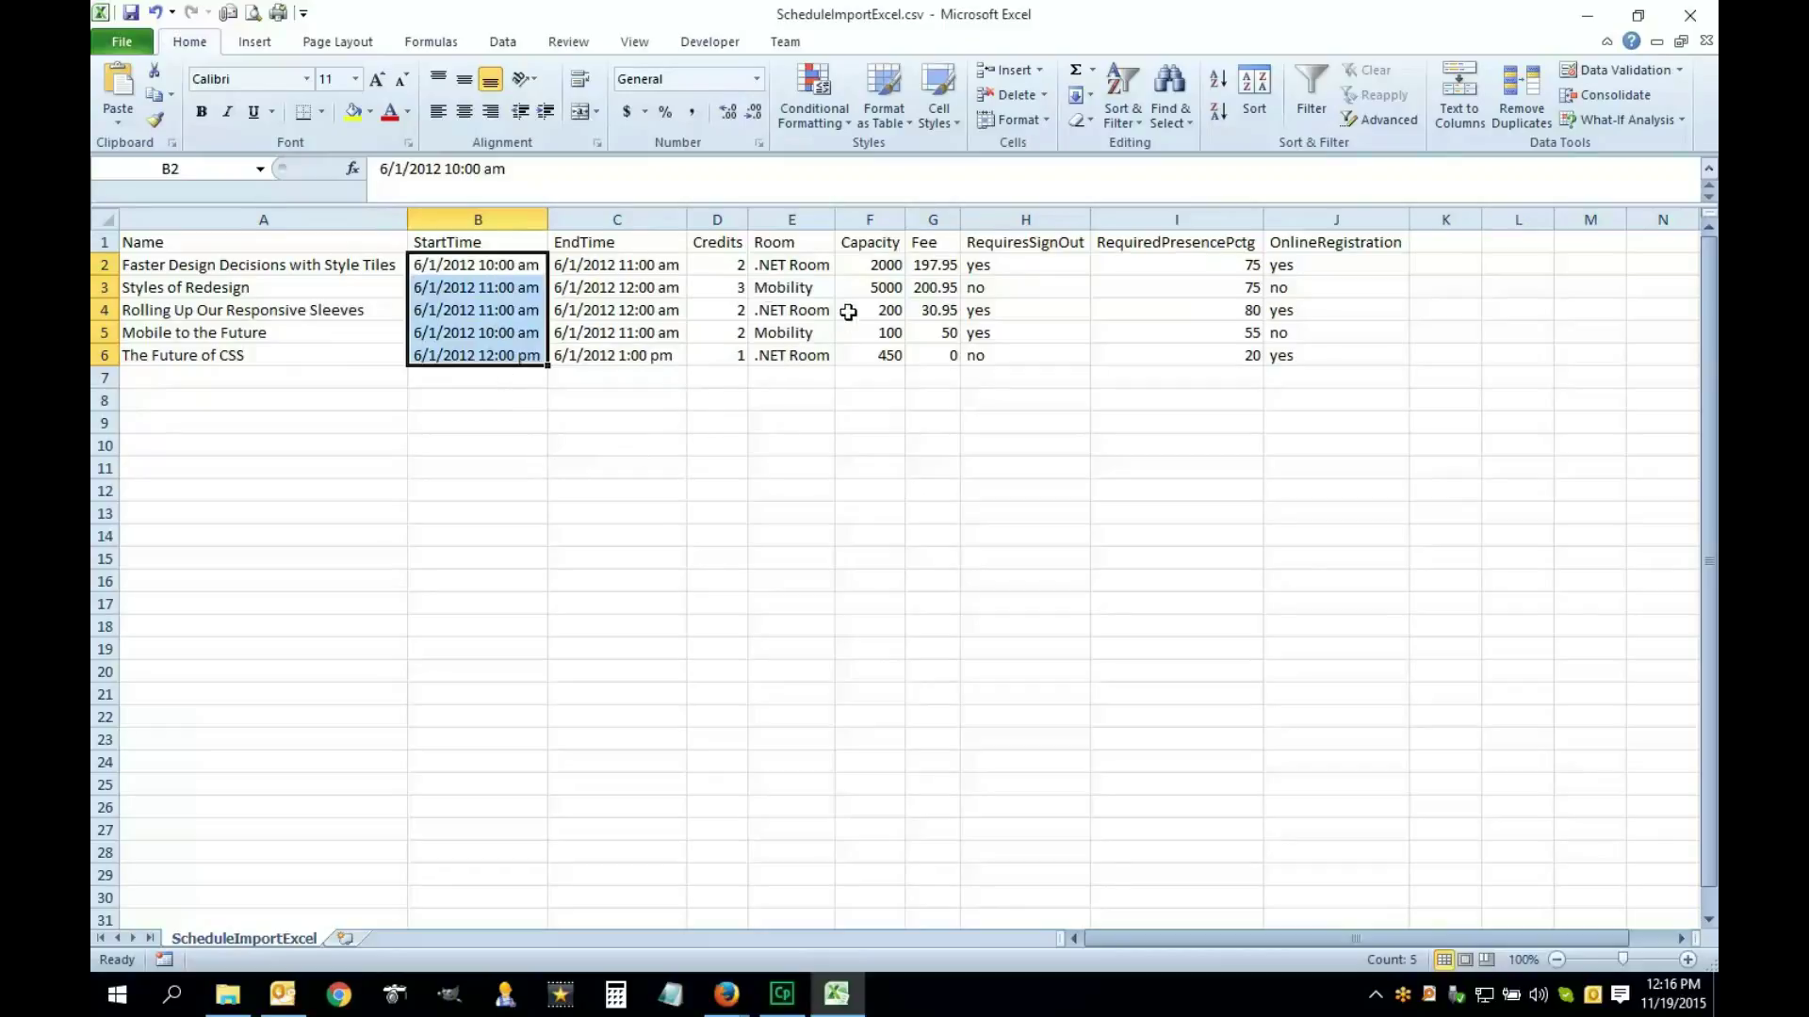
left_click(617, 269)
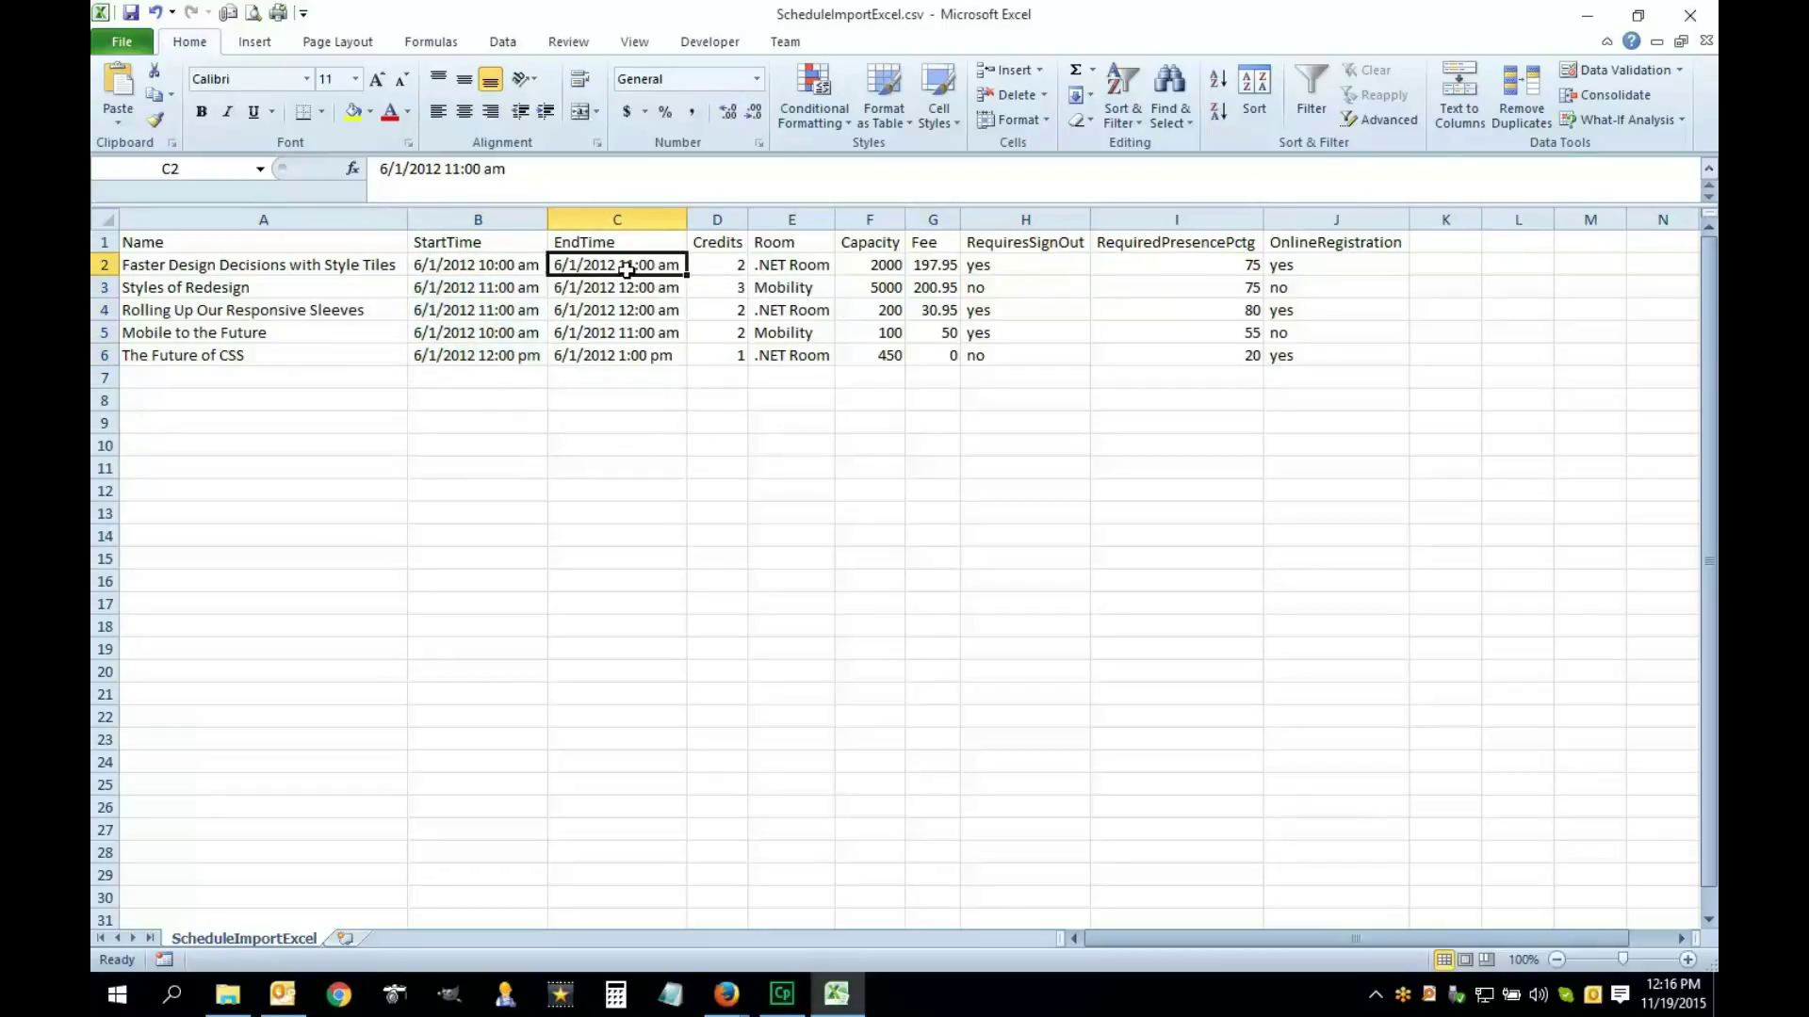
left_click_drag(628, 268, 634, 354)
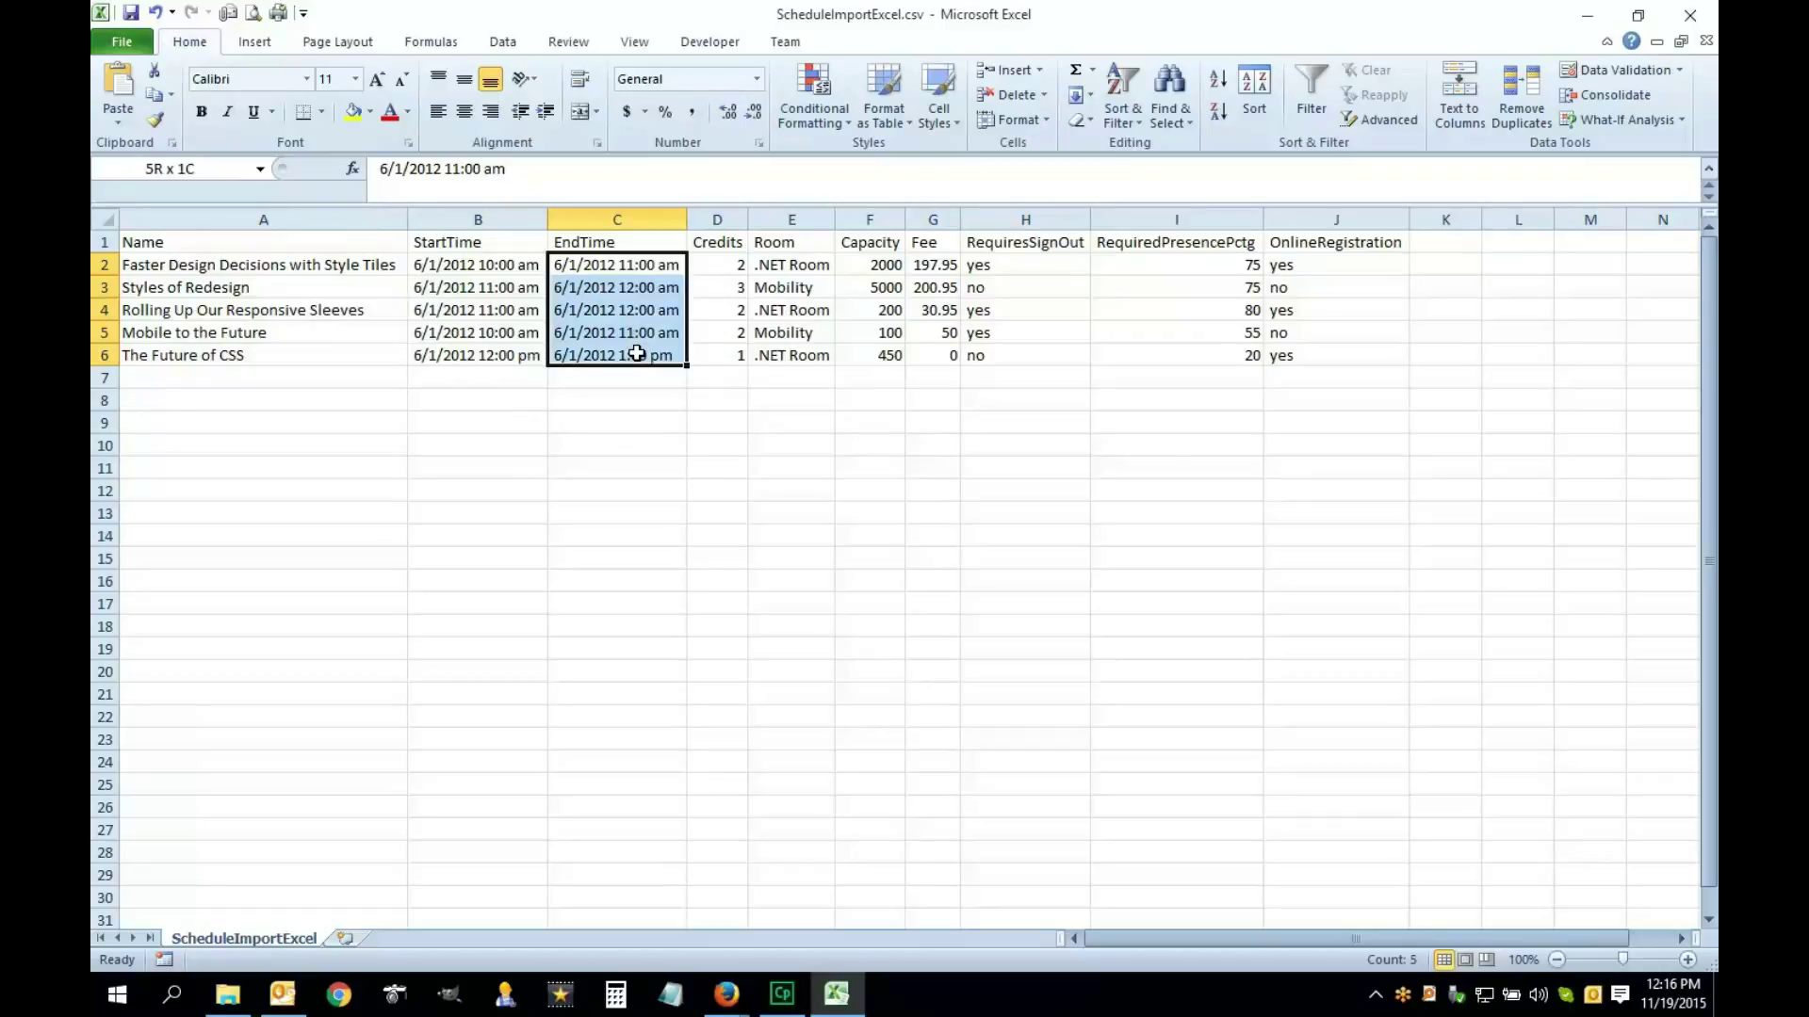
left_click(734, 263)
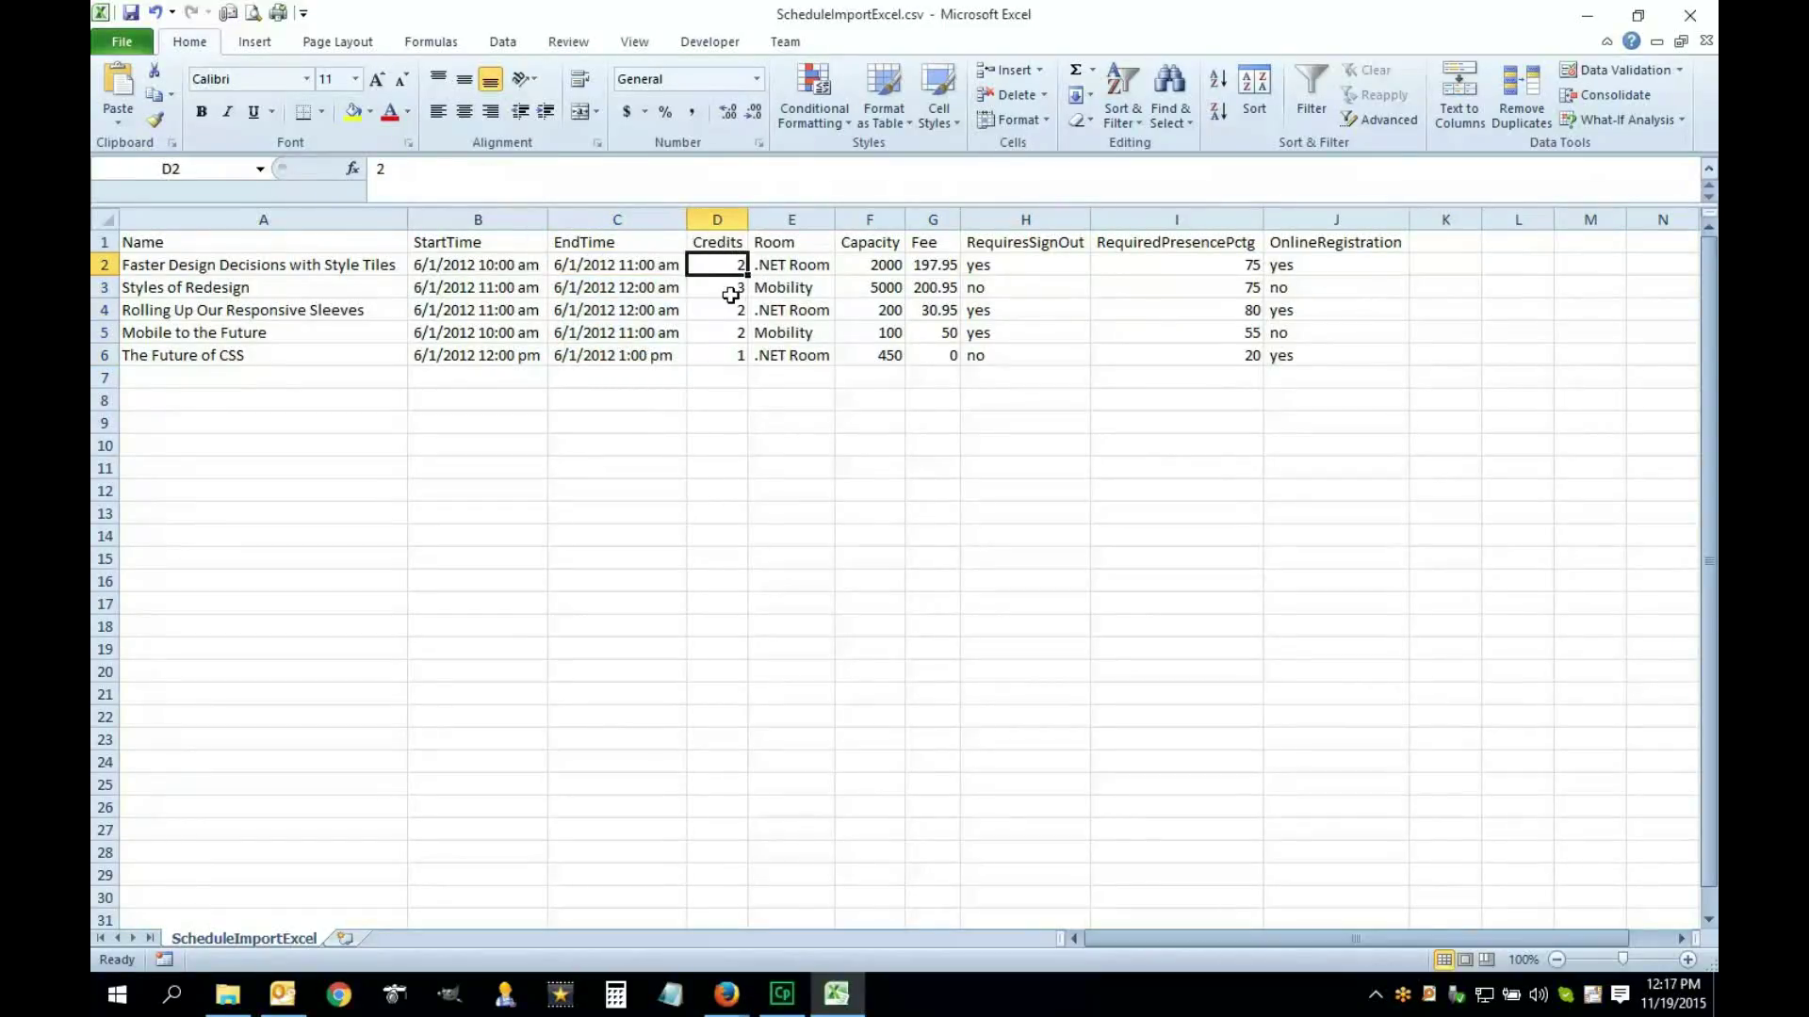
left_click_drag(726, 264, 724, 351)
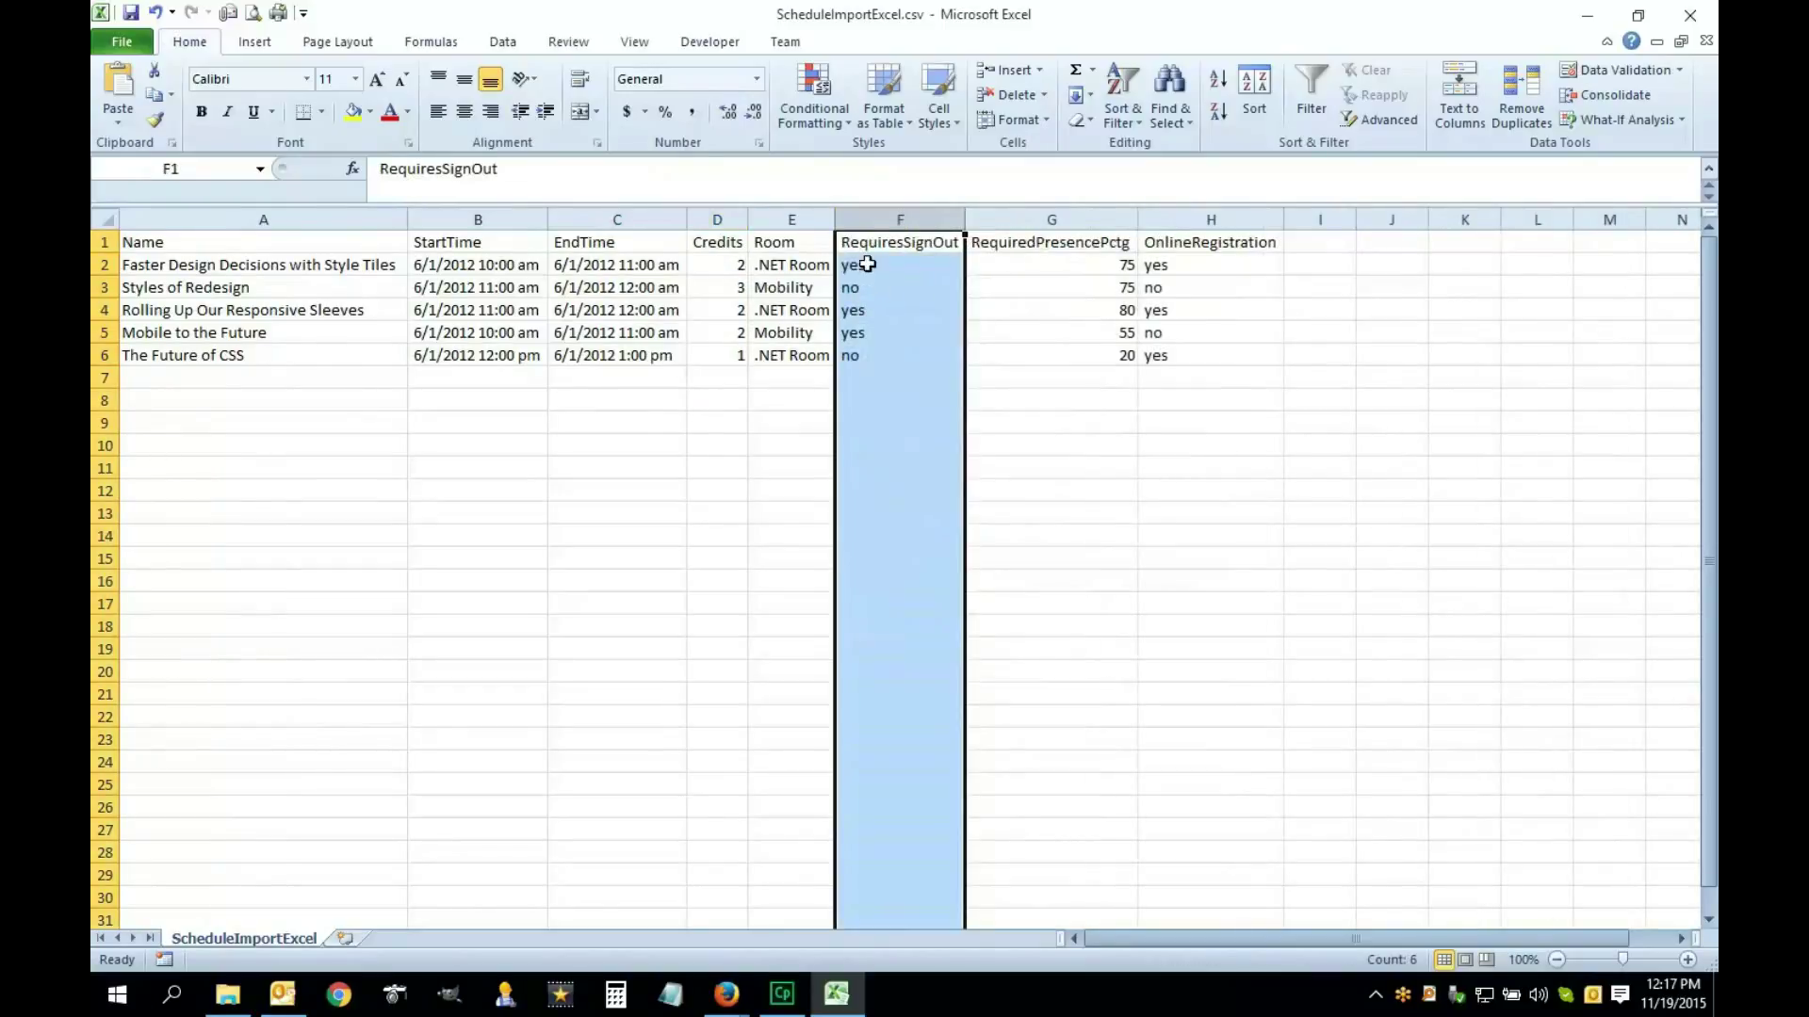
Set RequiredPresencePctg to 1 for Styles of Redesign and The Future of CSS
left_click(921, 220)
left_click_drag(921, 220, 1065, 221)
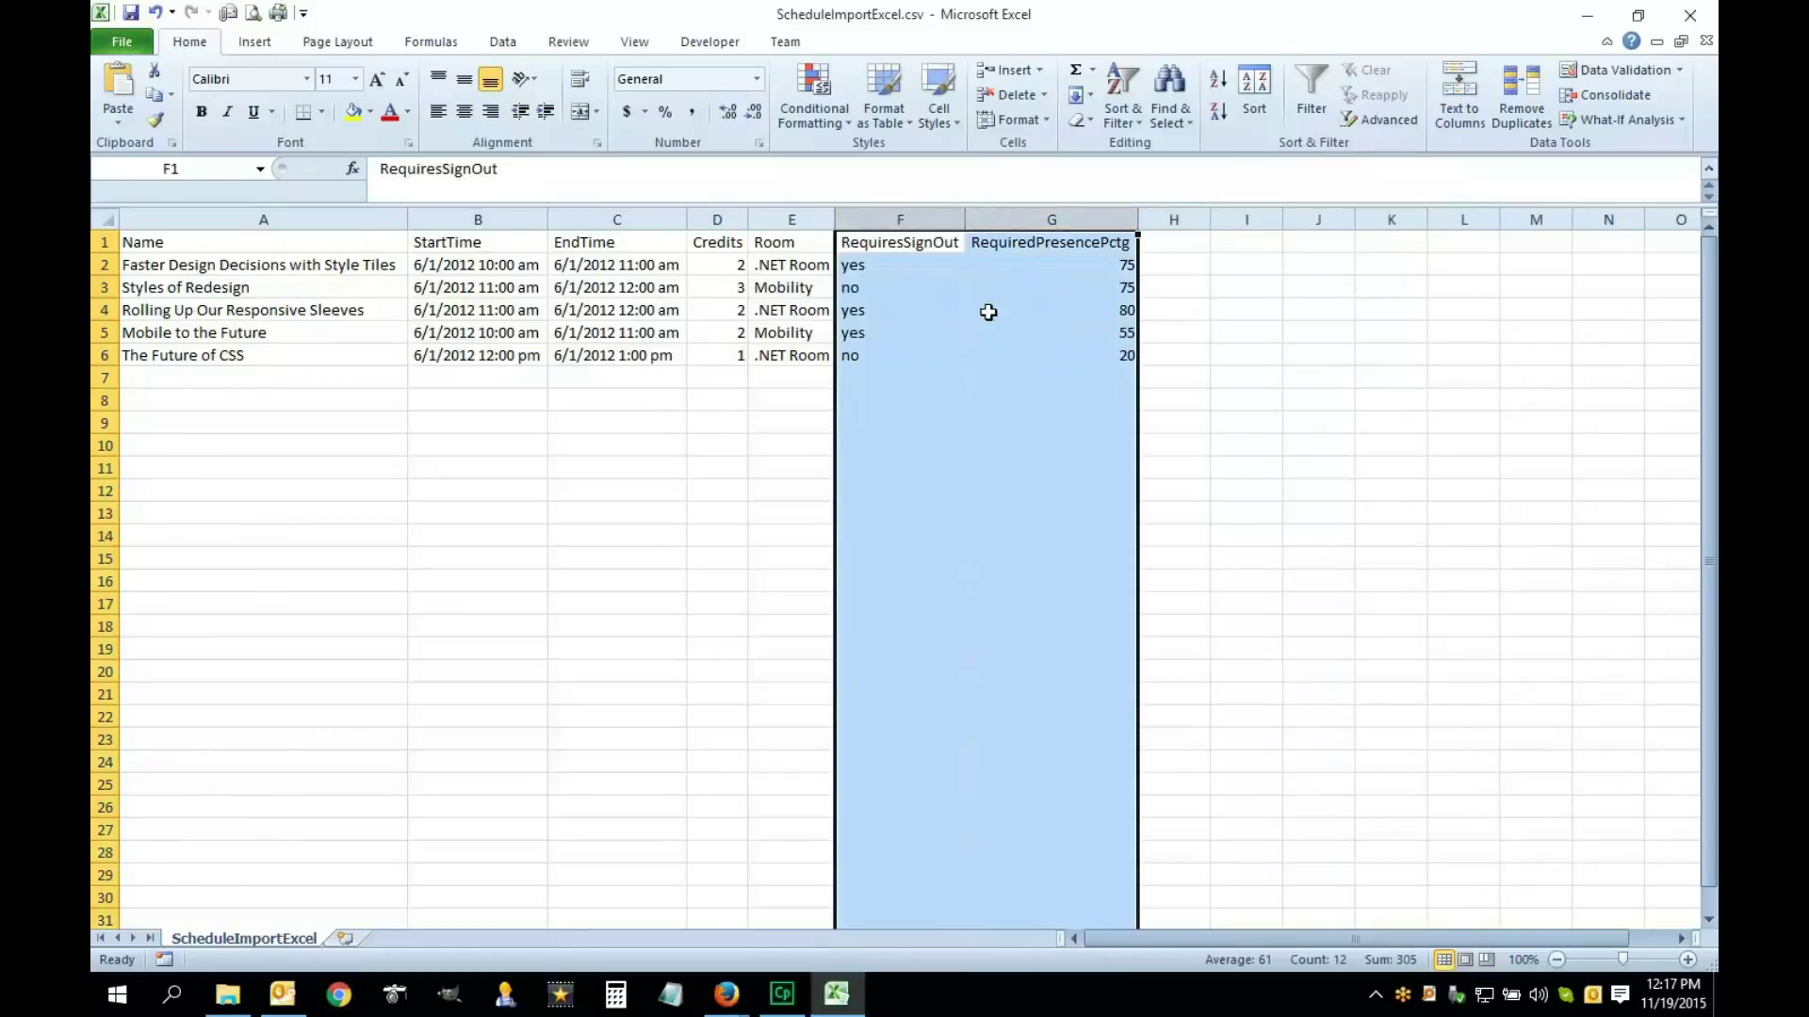
left_click_drag(946, 336, 934, 360)
left_click(883, 355)
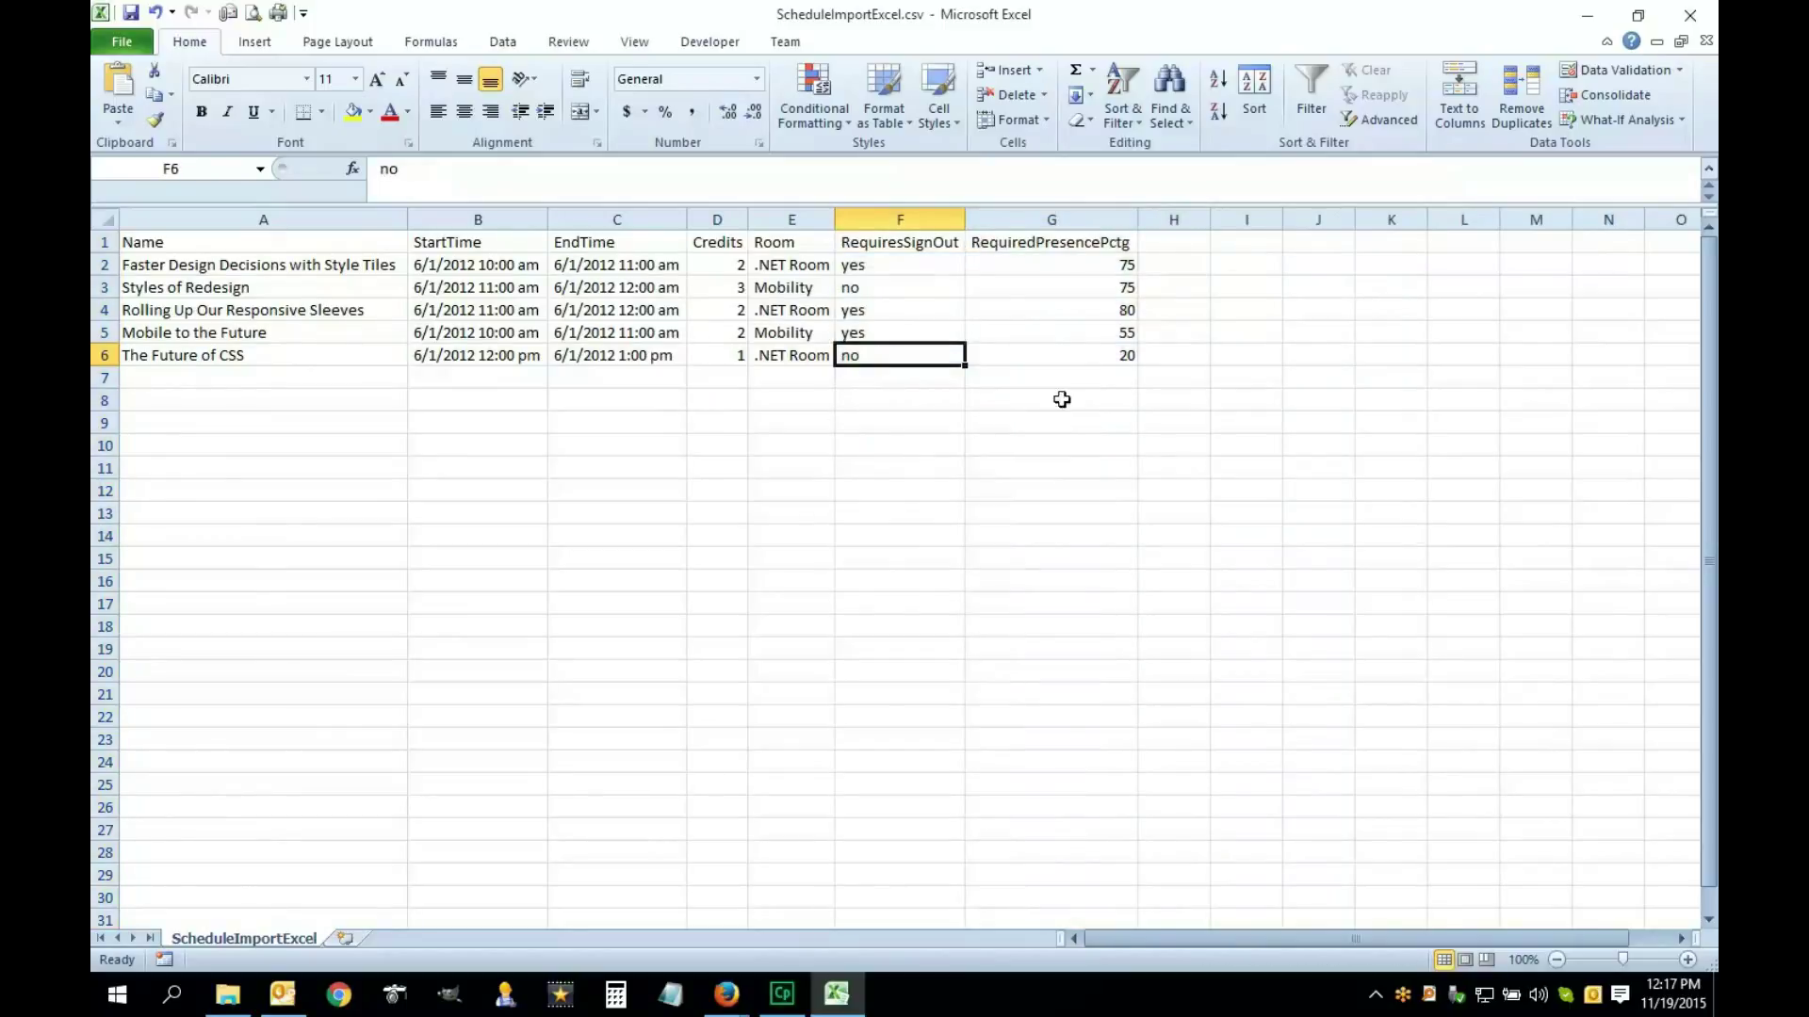
left_click_drag(907, 267, 904, 352)
left_click(895, 286)
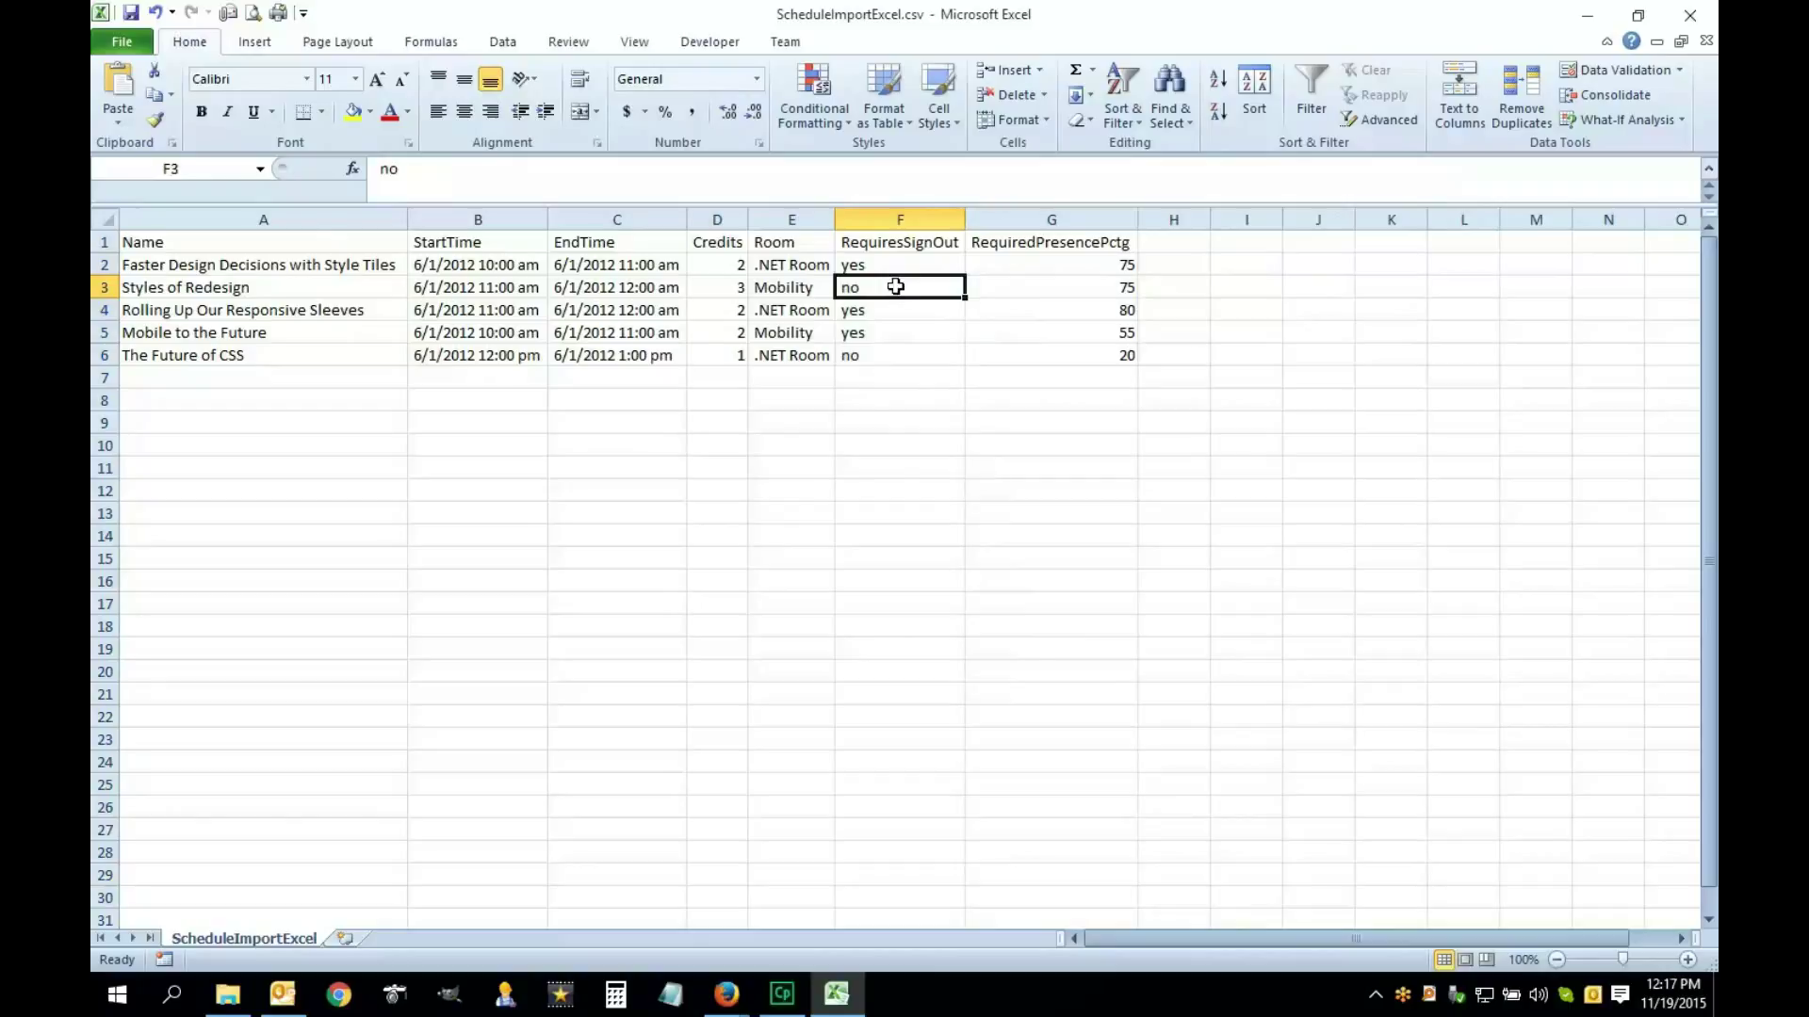
left_click(1099, 291)
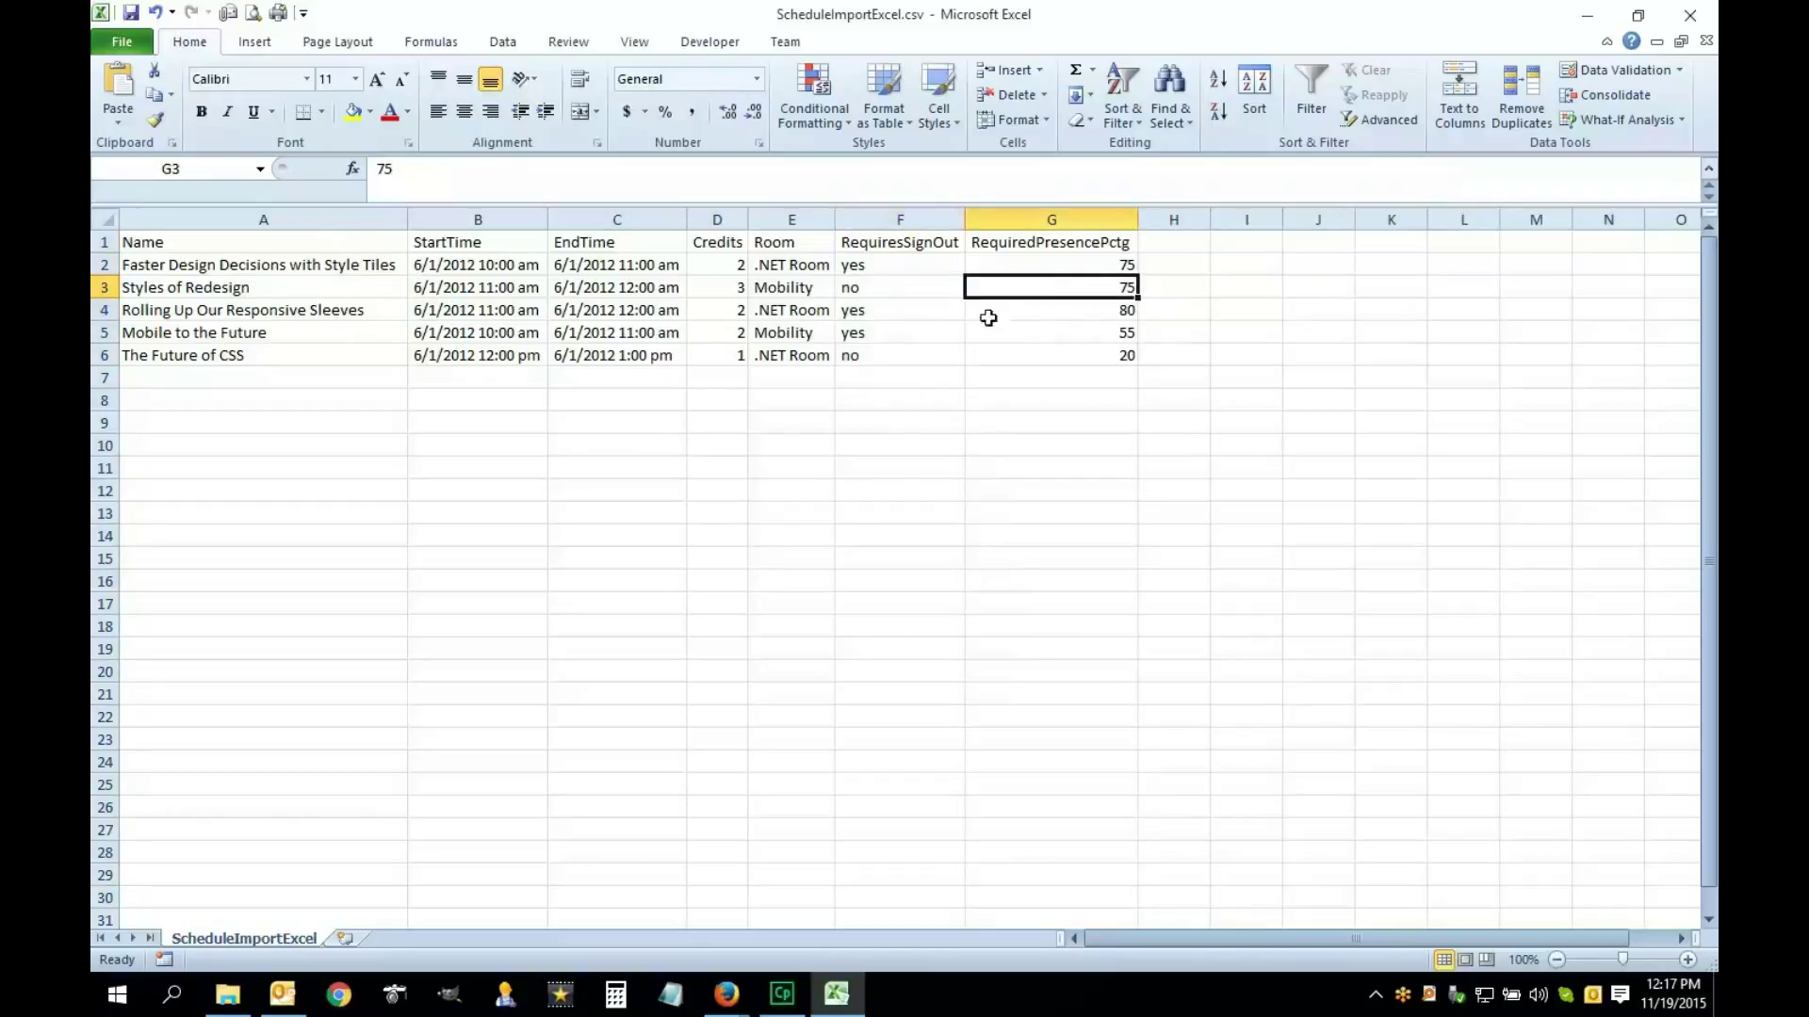
type("1")
left_click(1121, 356)
type("1")
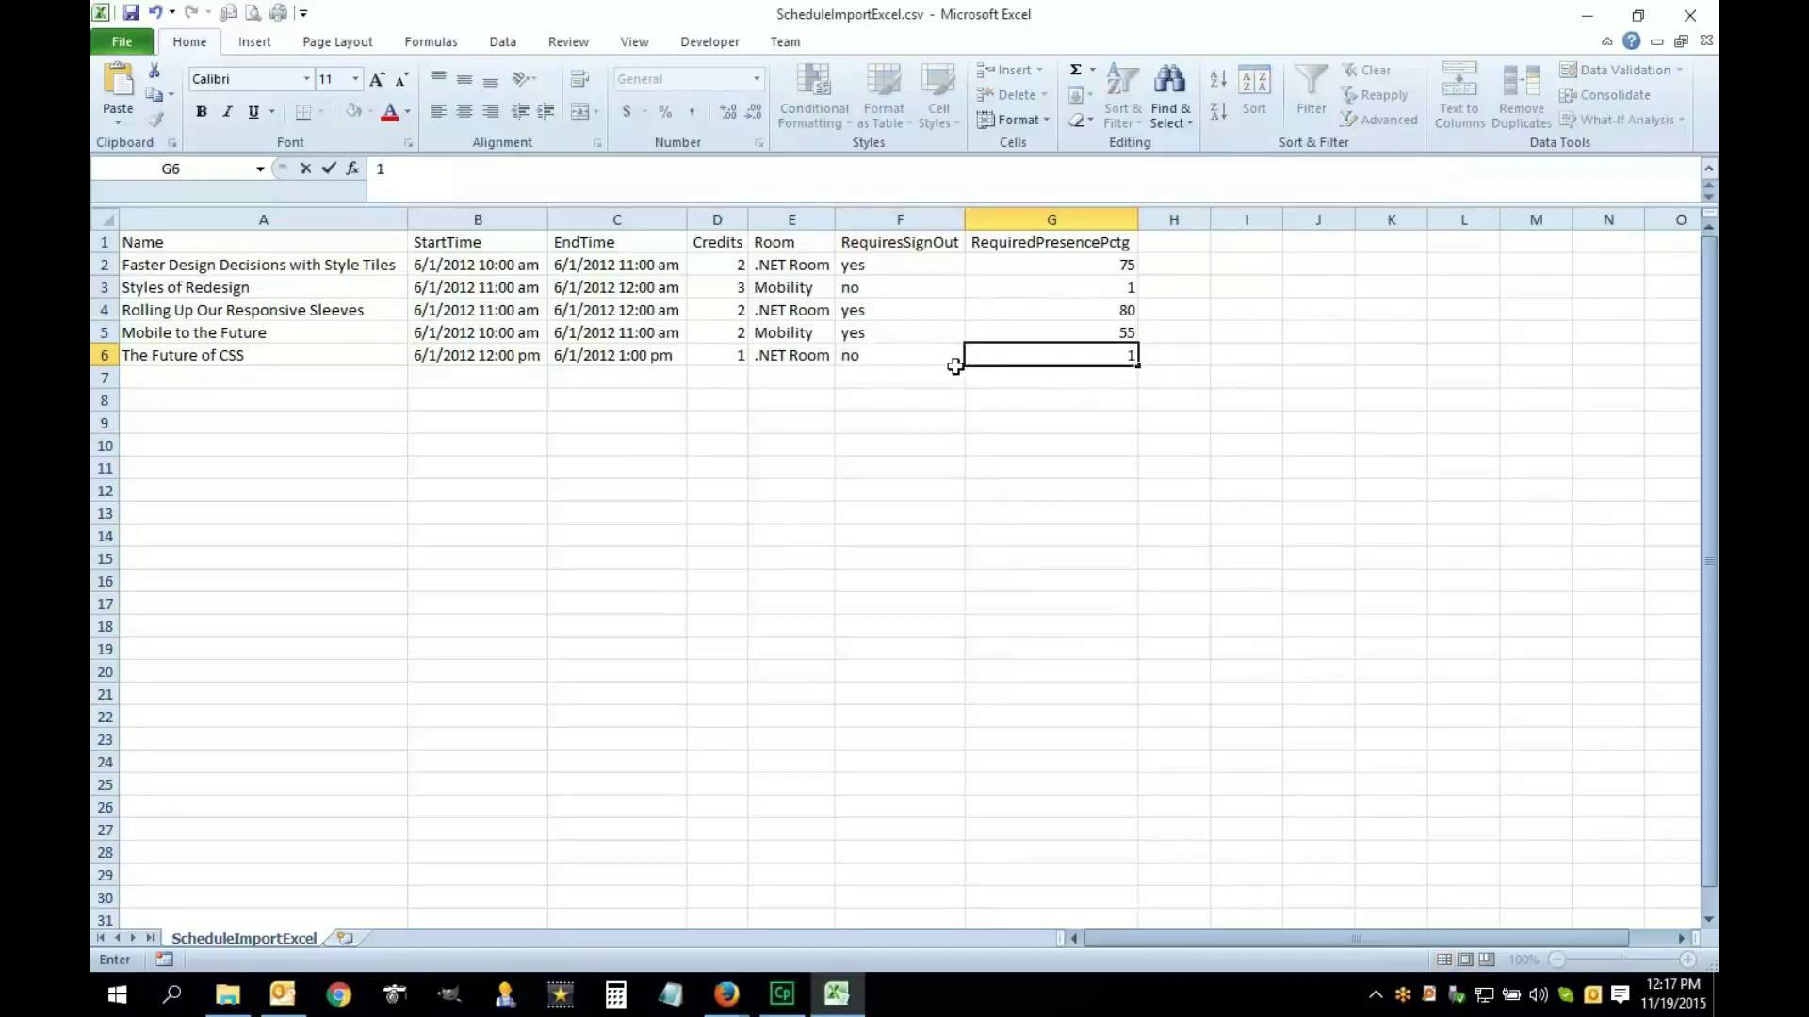
left_click(921, 363)
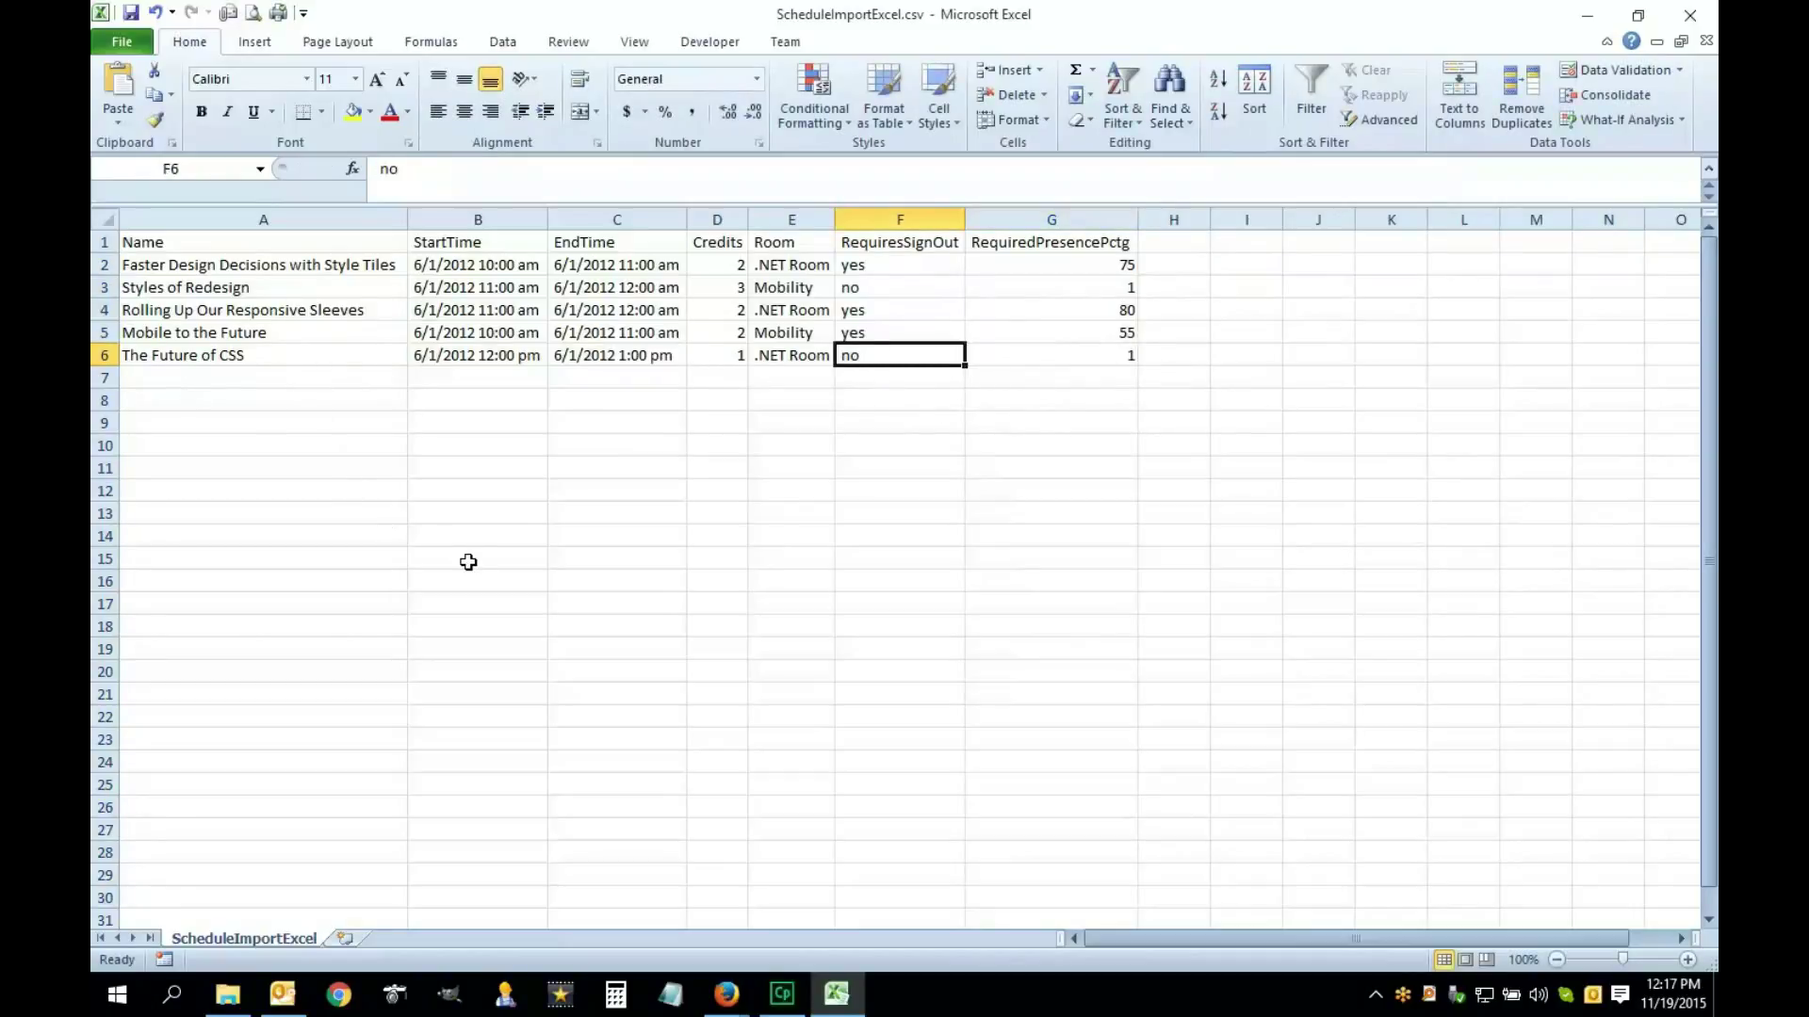
Save the sheet in CSV format, close Excel without re-saving, and return to Import Data
left_click(132, 13)
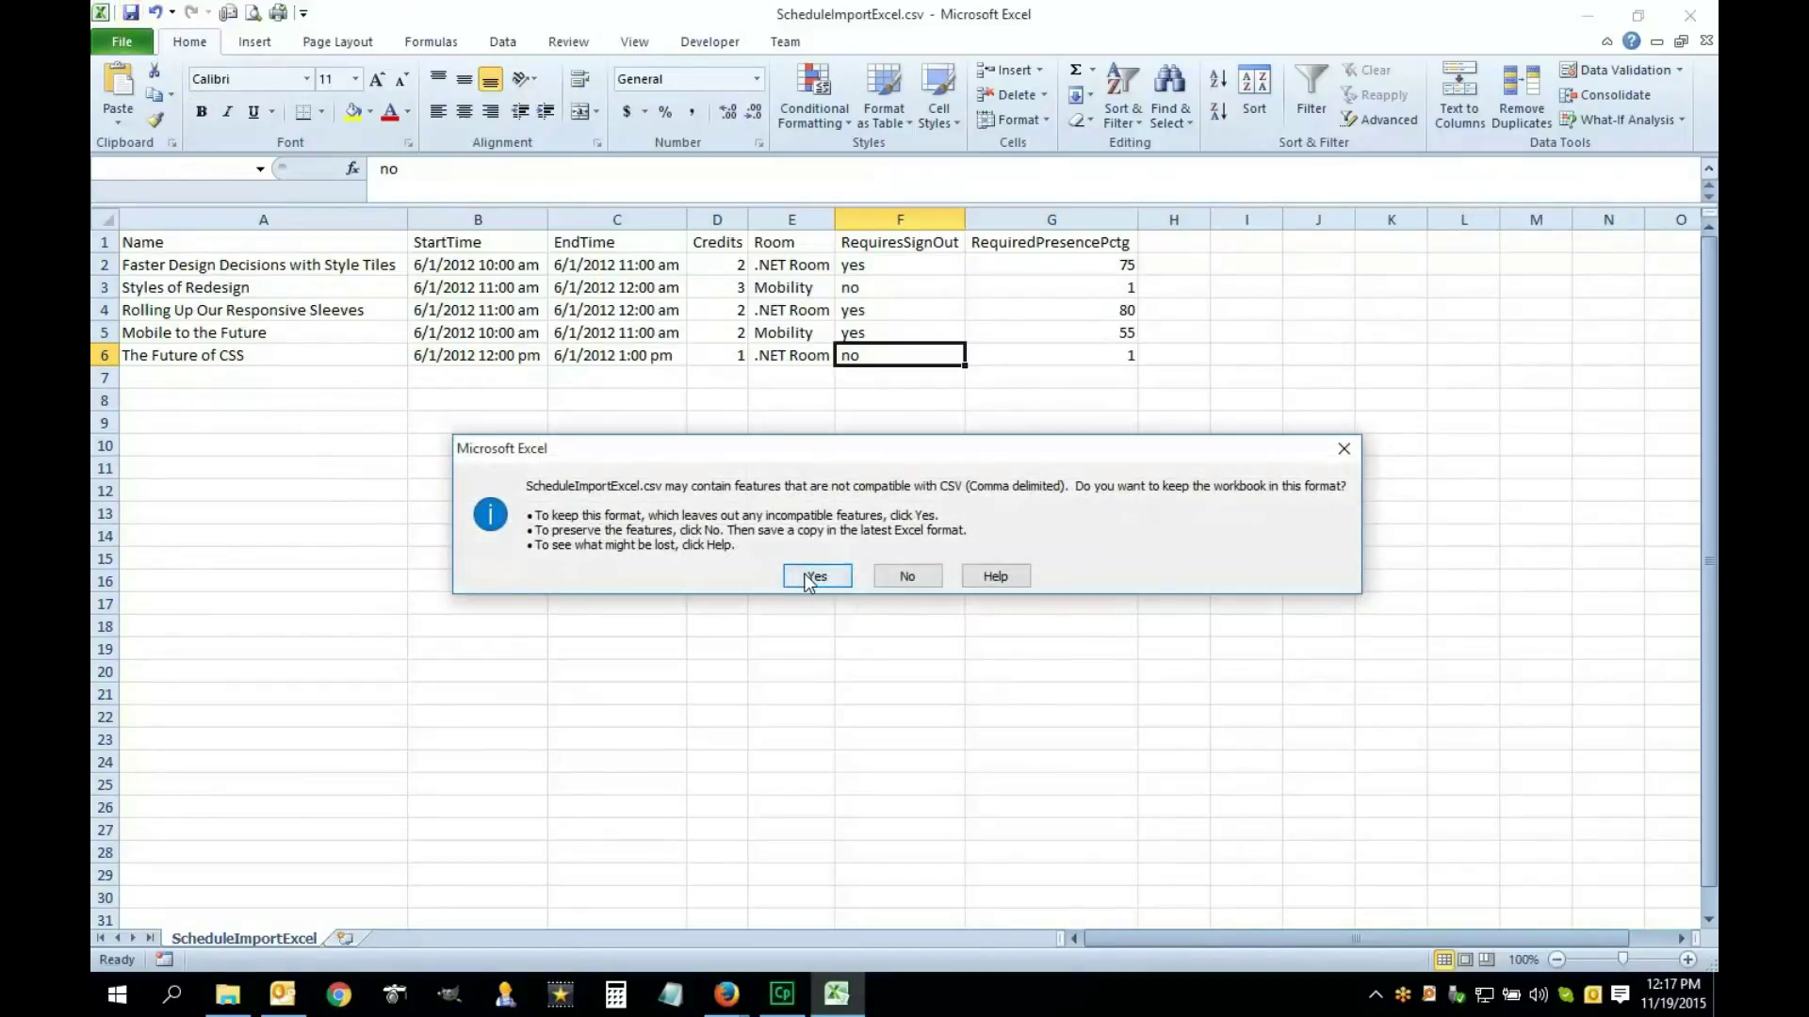
left_click(812, 578)
left_click(1690, 16)
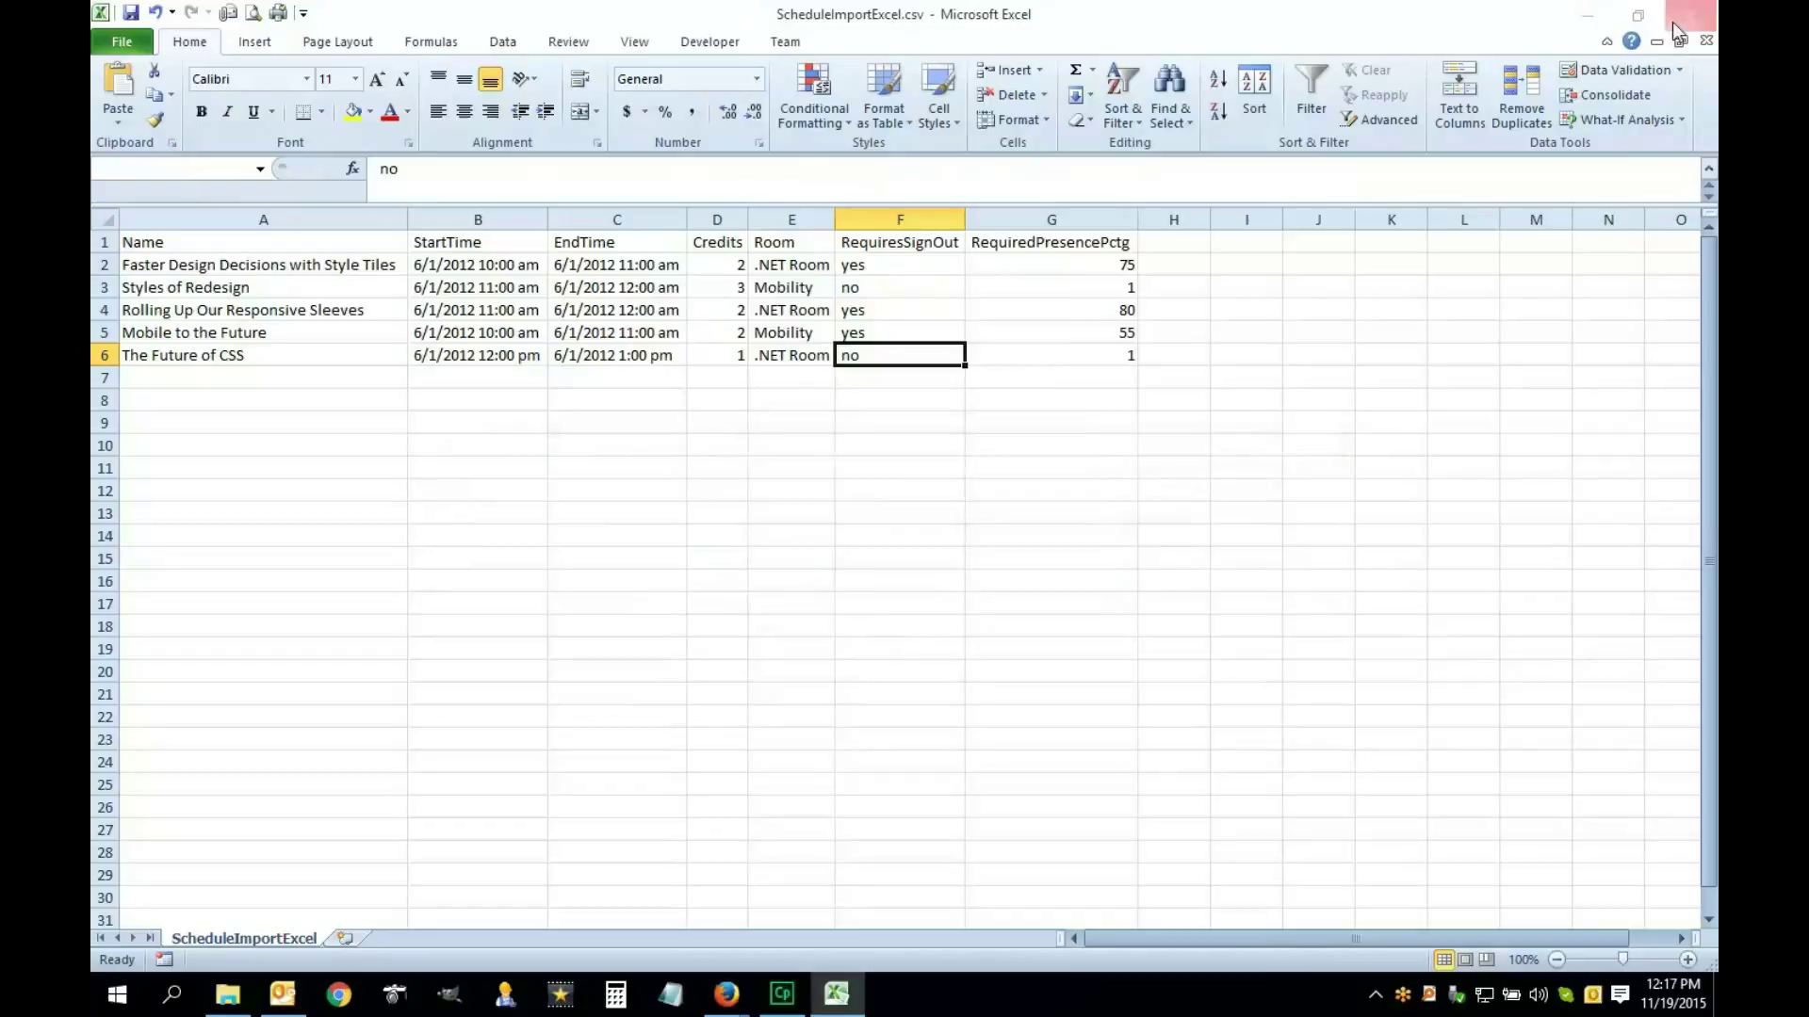
left_click(923, 531)
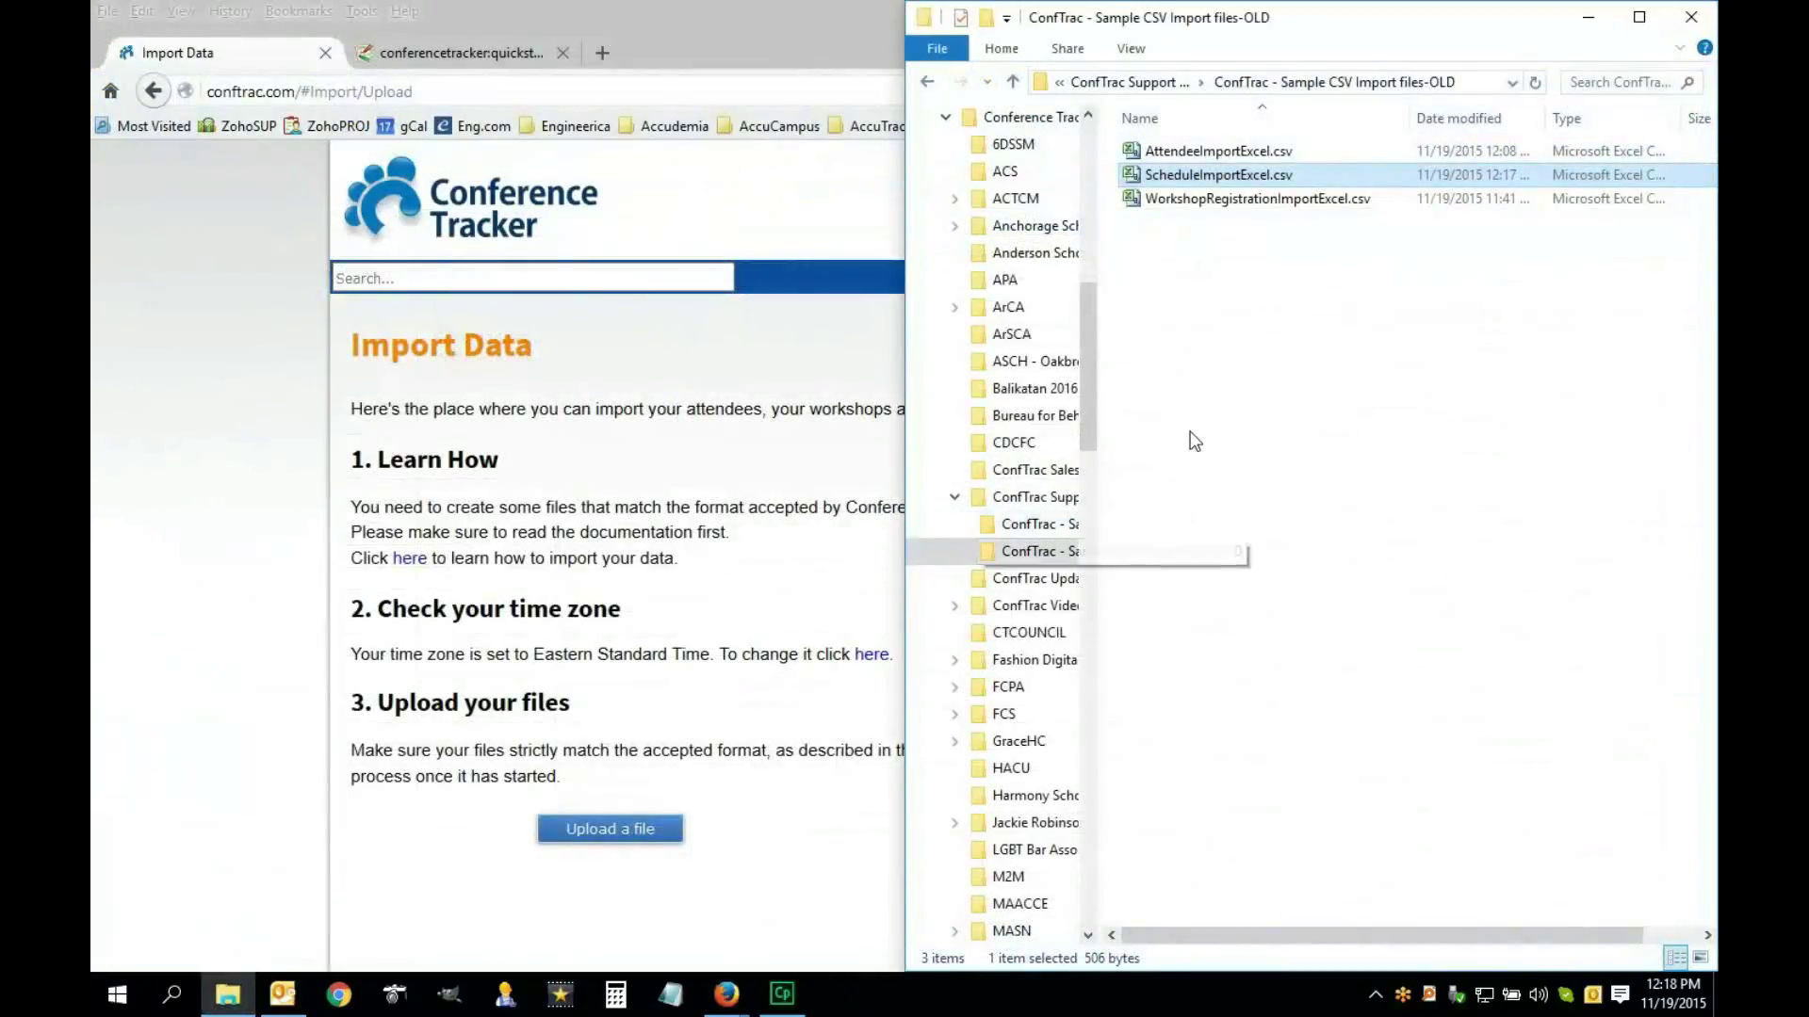
left_click(716, 725)
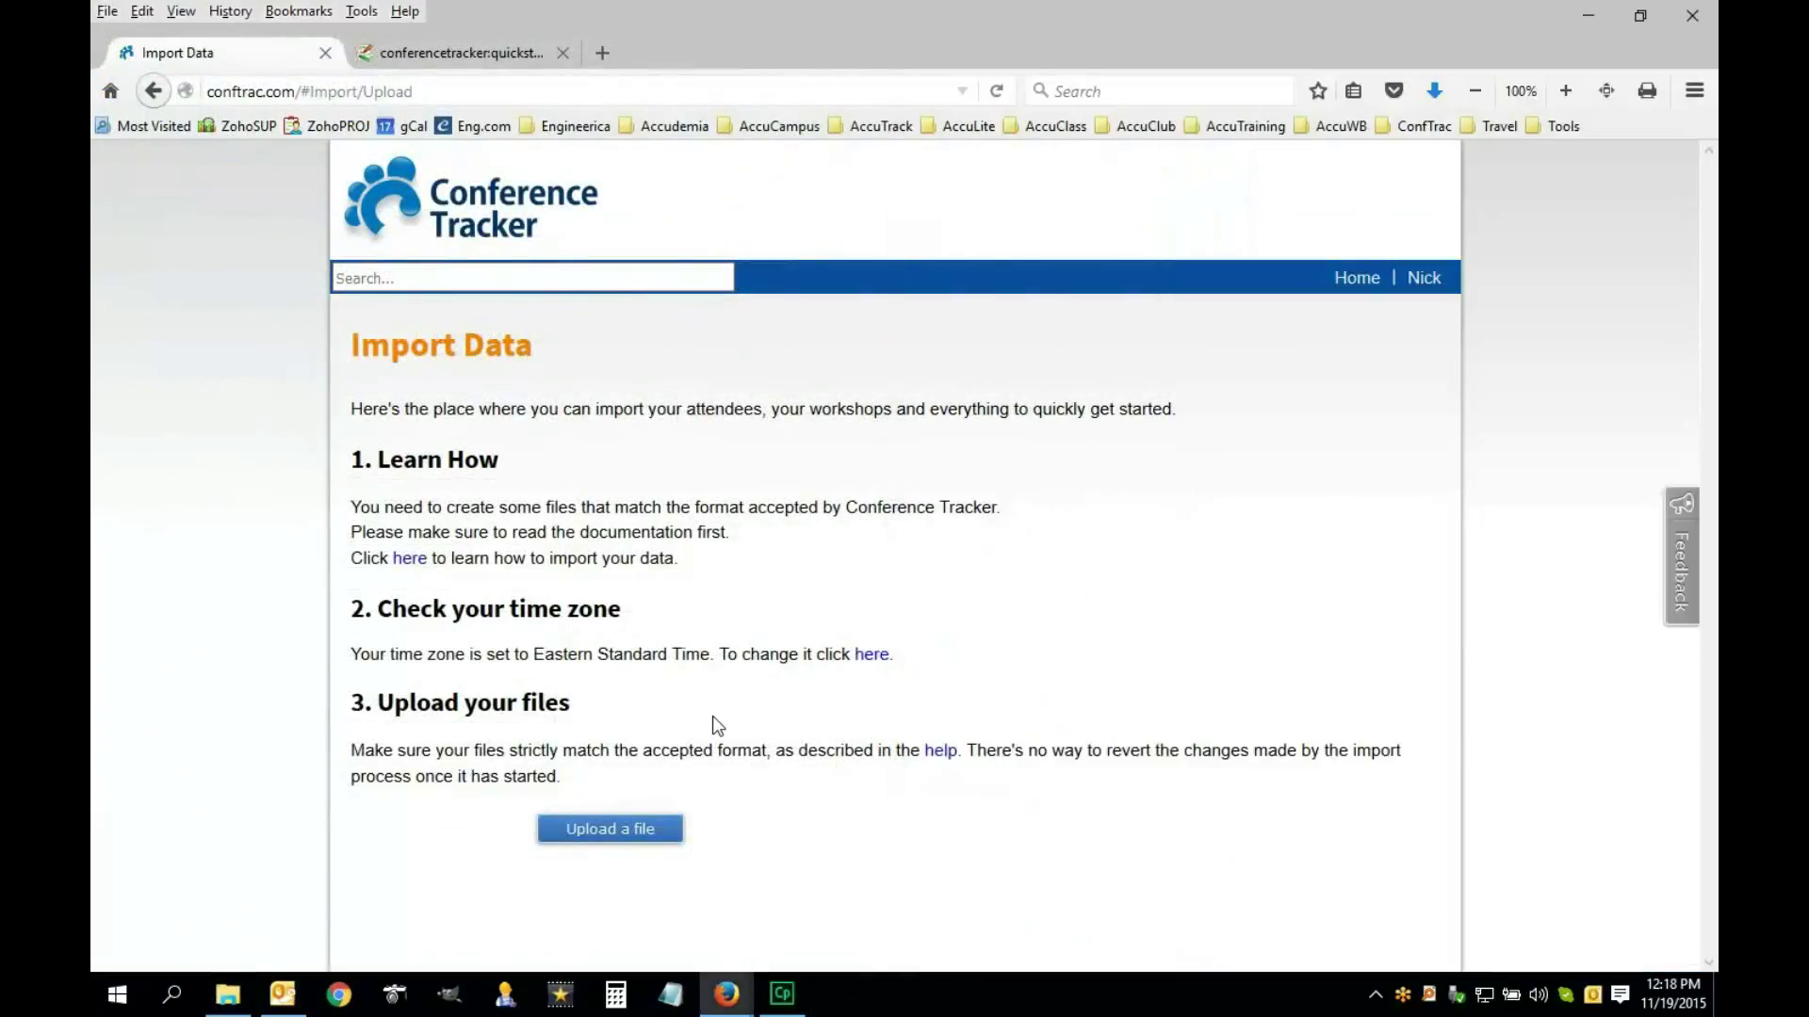
Upload ScheduleImportExcel.csv and open View/Edit Schedule to see the imported sessions
left_click(618, 836)
left_click(529, 182)
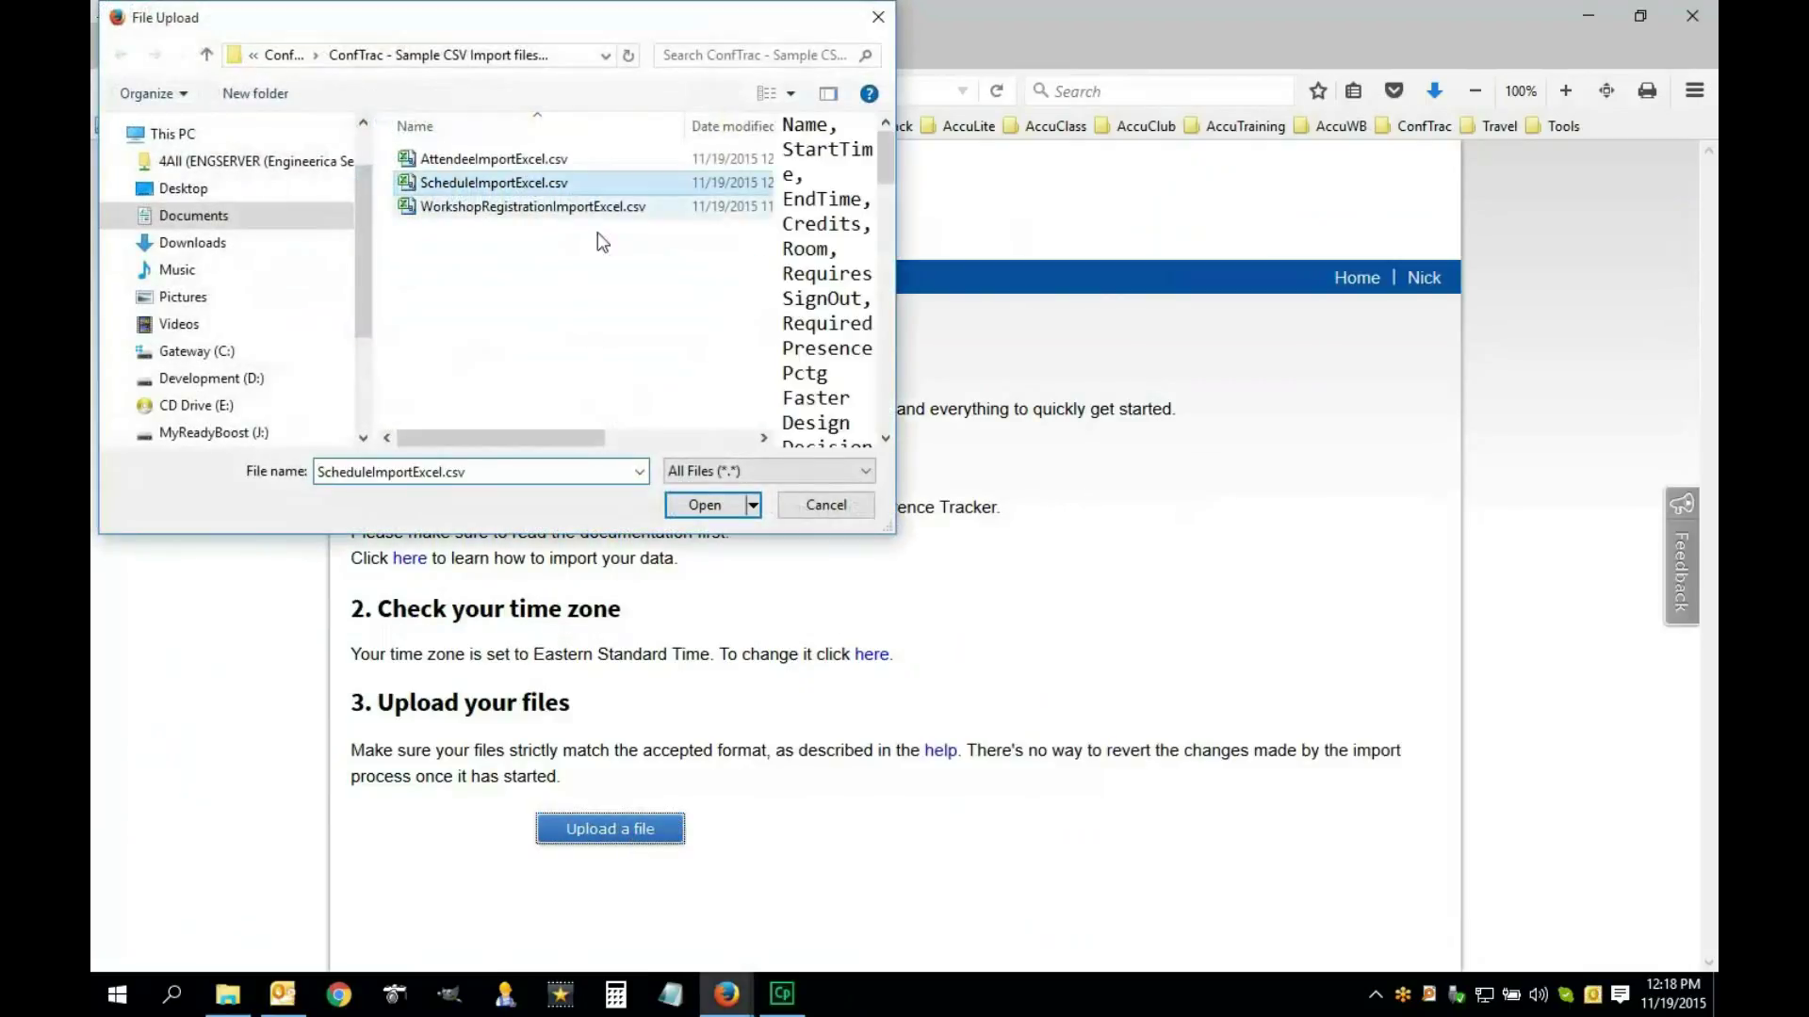
left_click(705, 509)
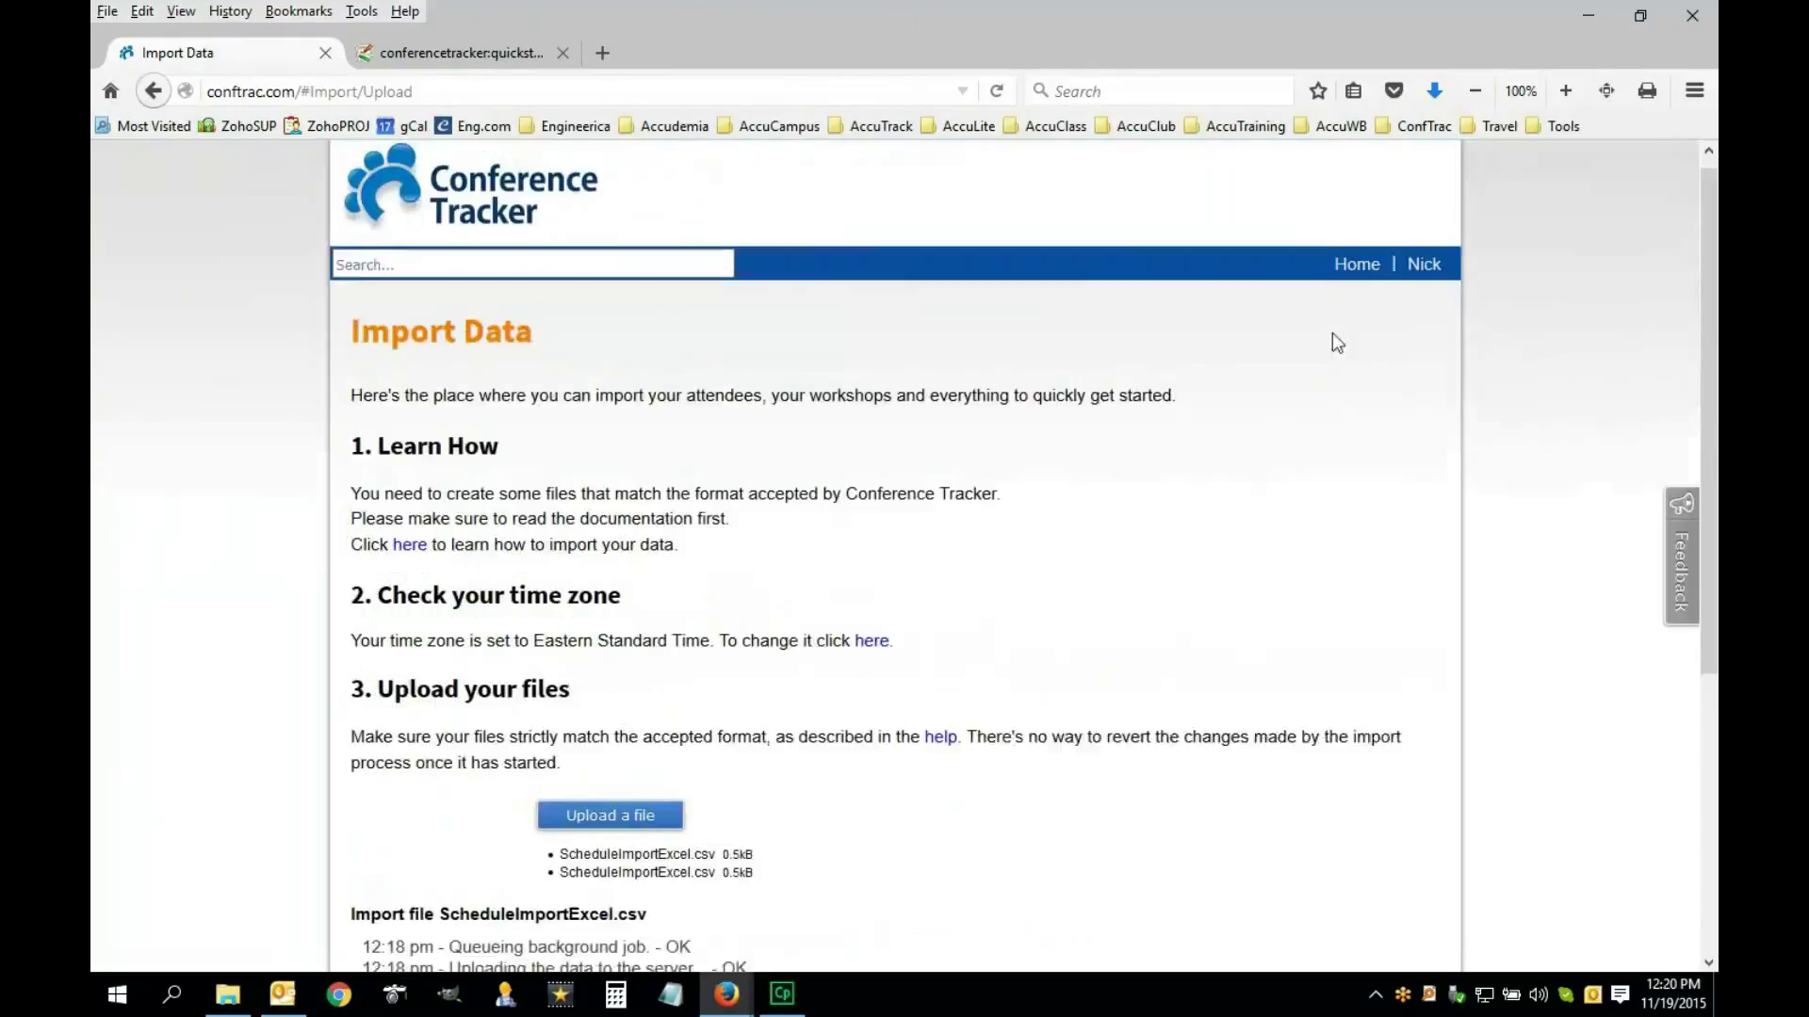
left_click(465, 173)
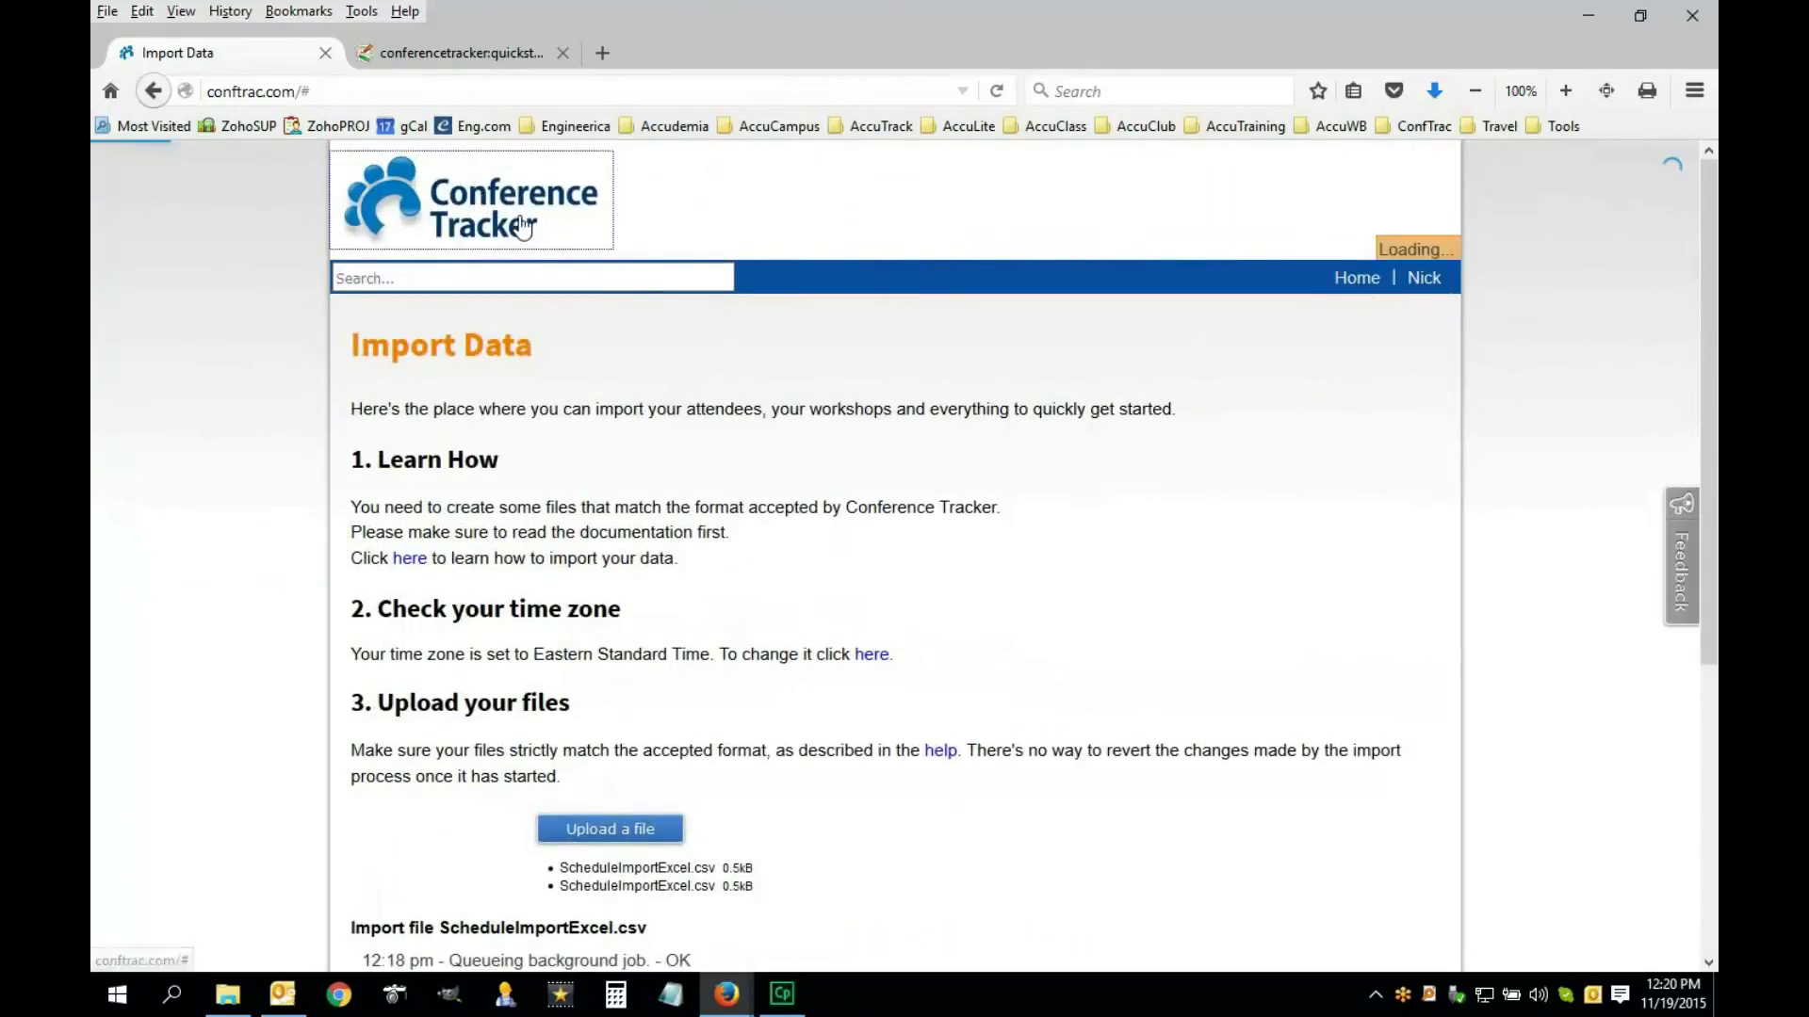
left_click(563, 406)
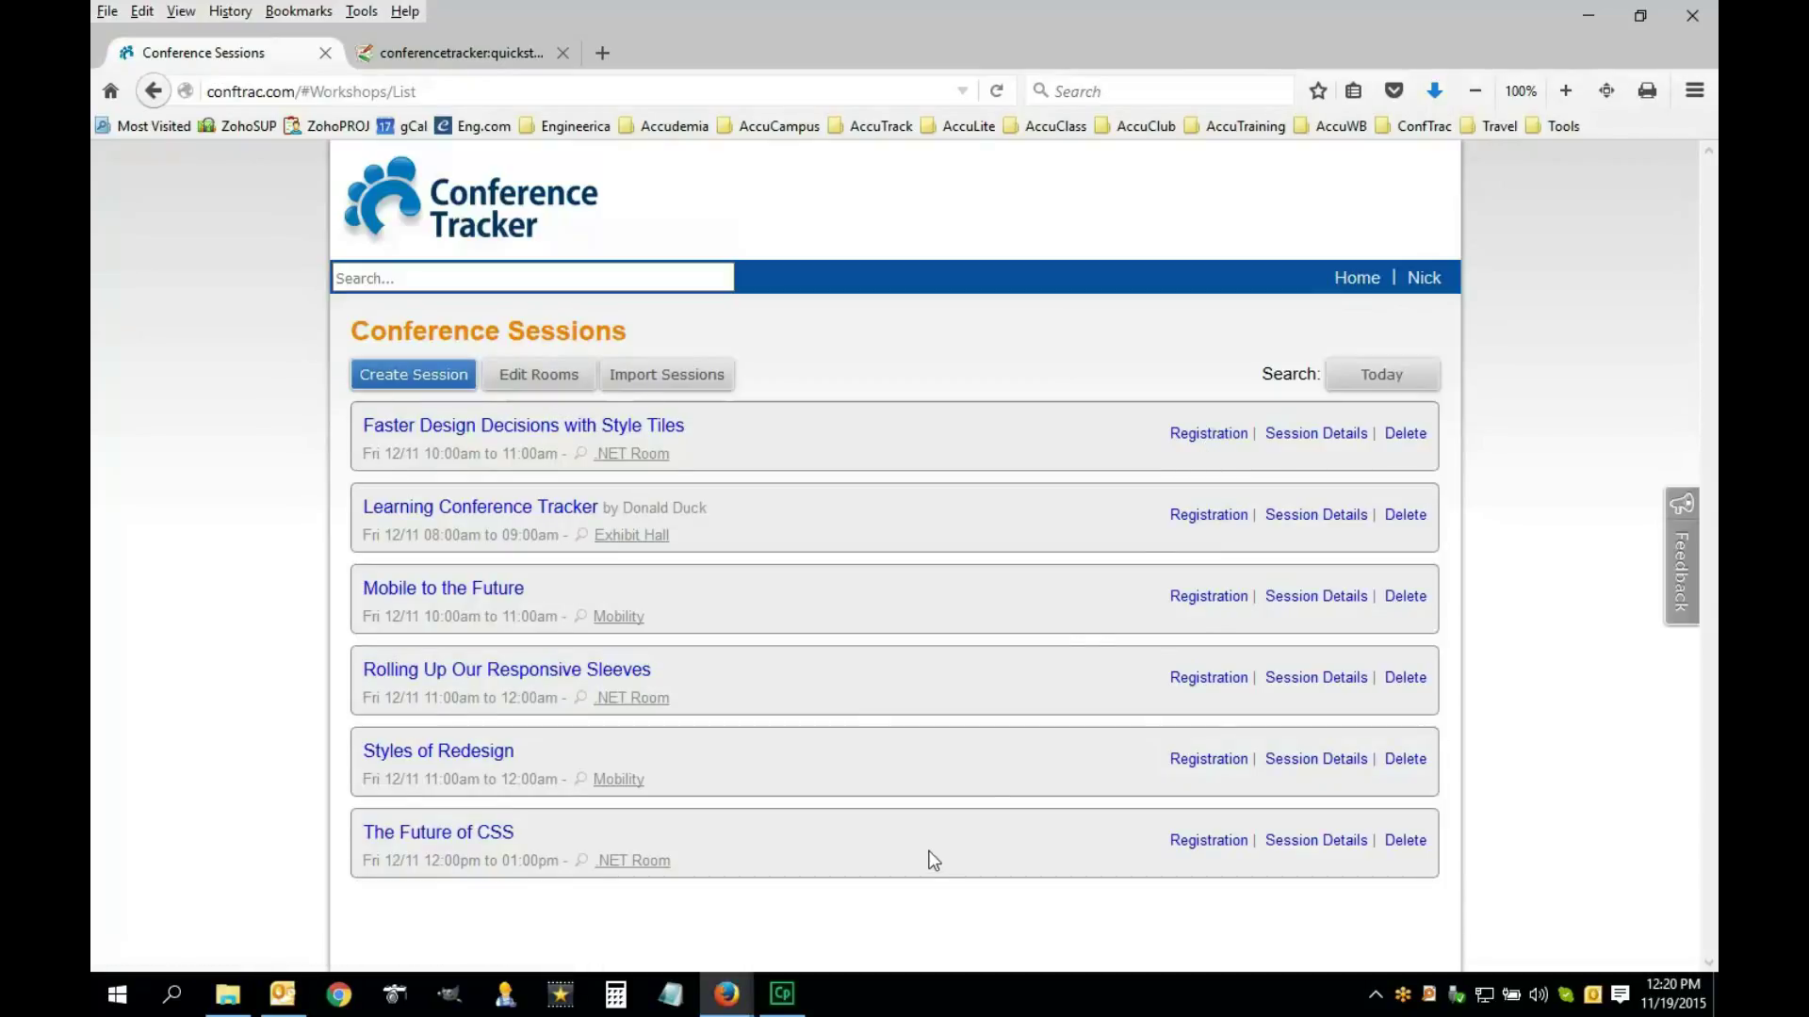
mouse_move(236, 1004)
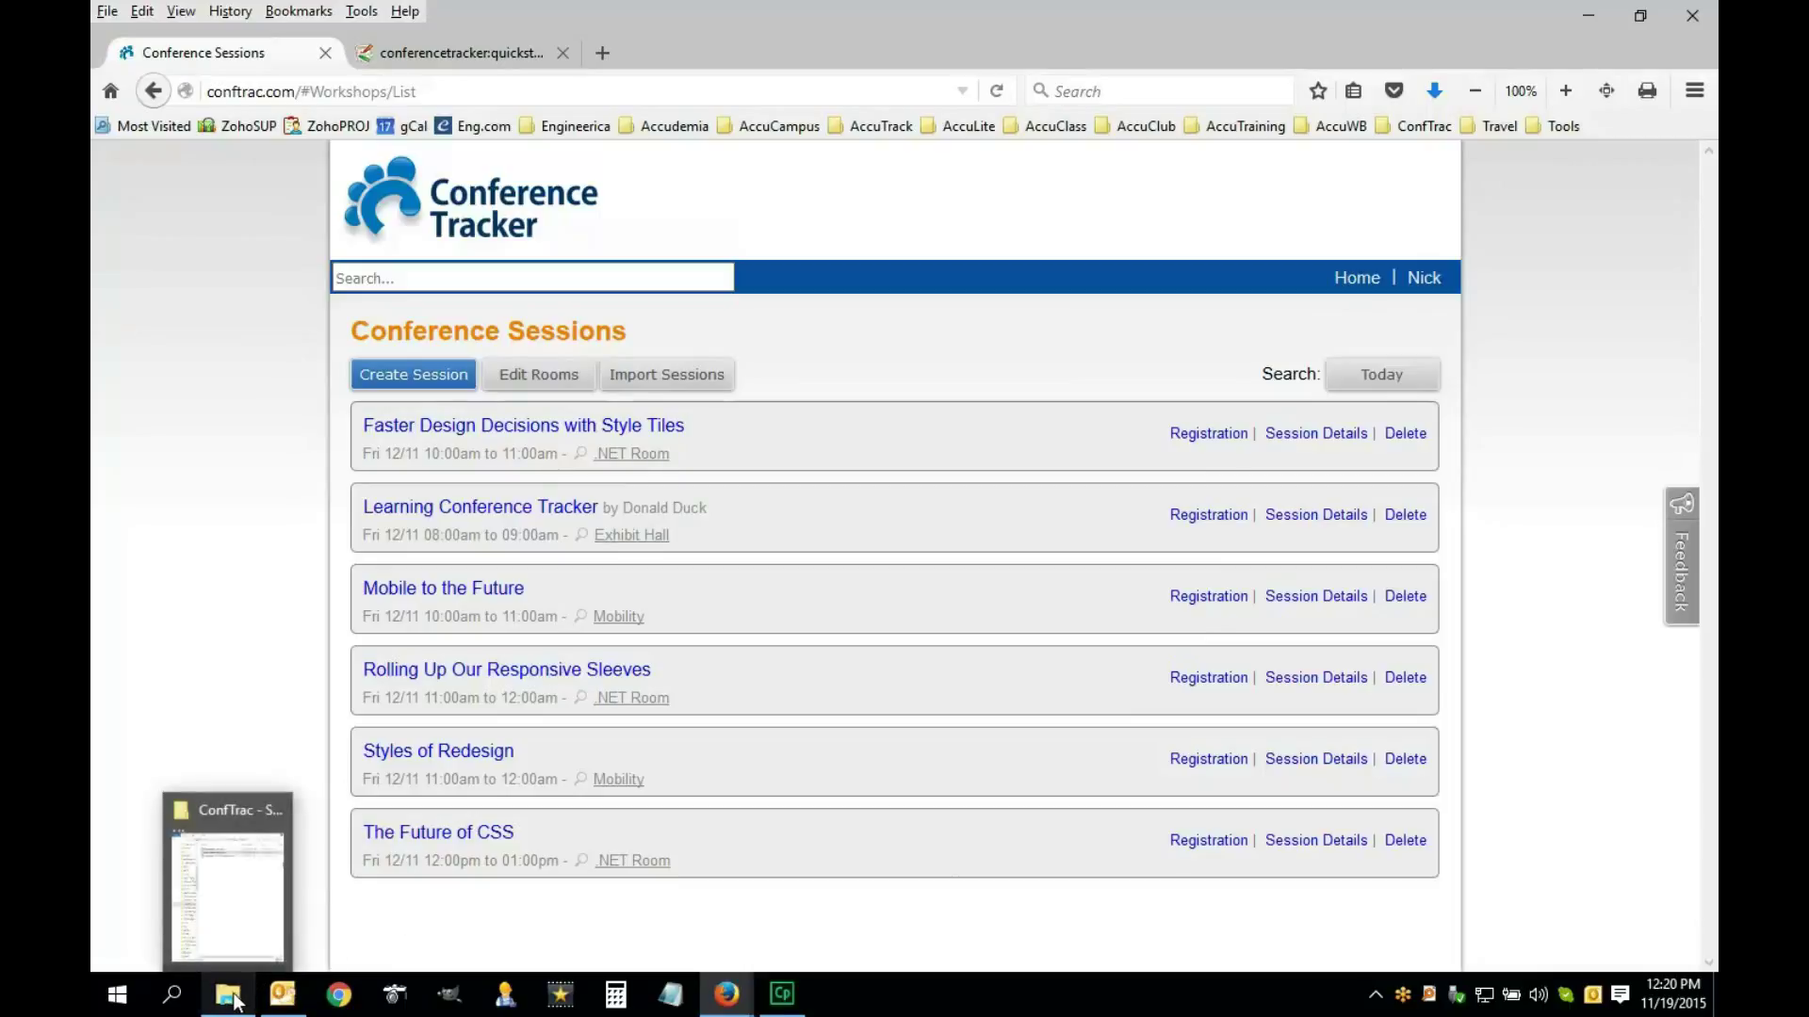
mouse_move(245, 941)
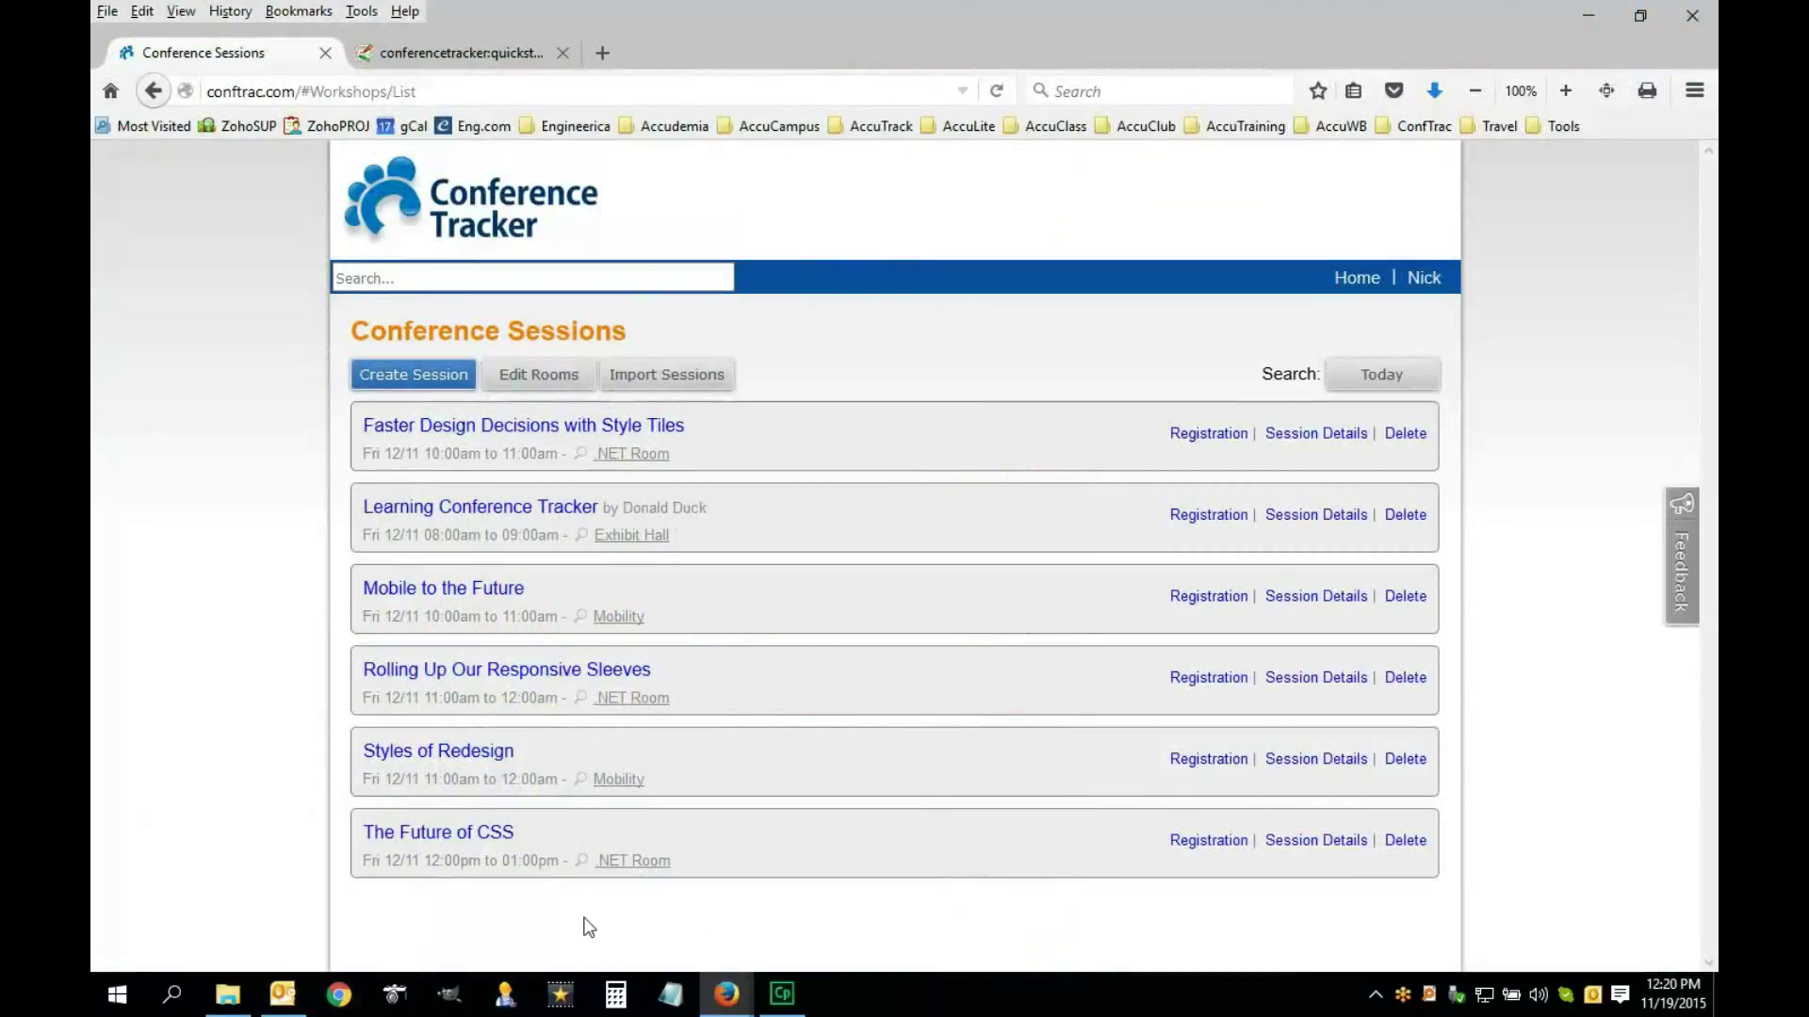
Return to the Conference Tracker home page and look over the quickstart documentation
left_click(1355, 282)
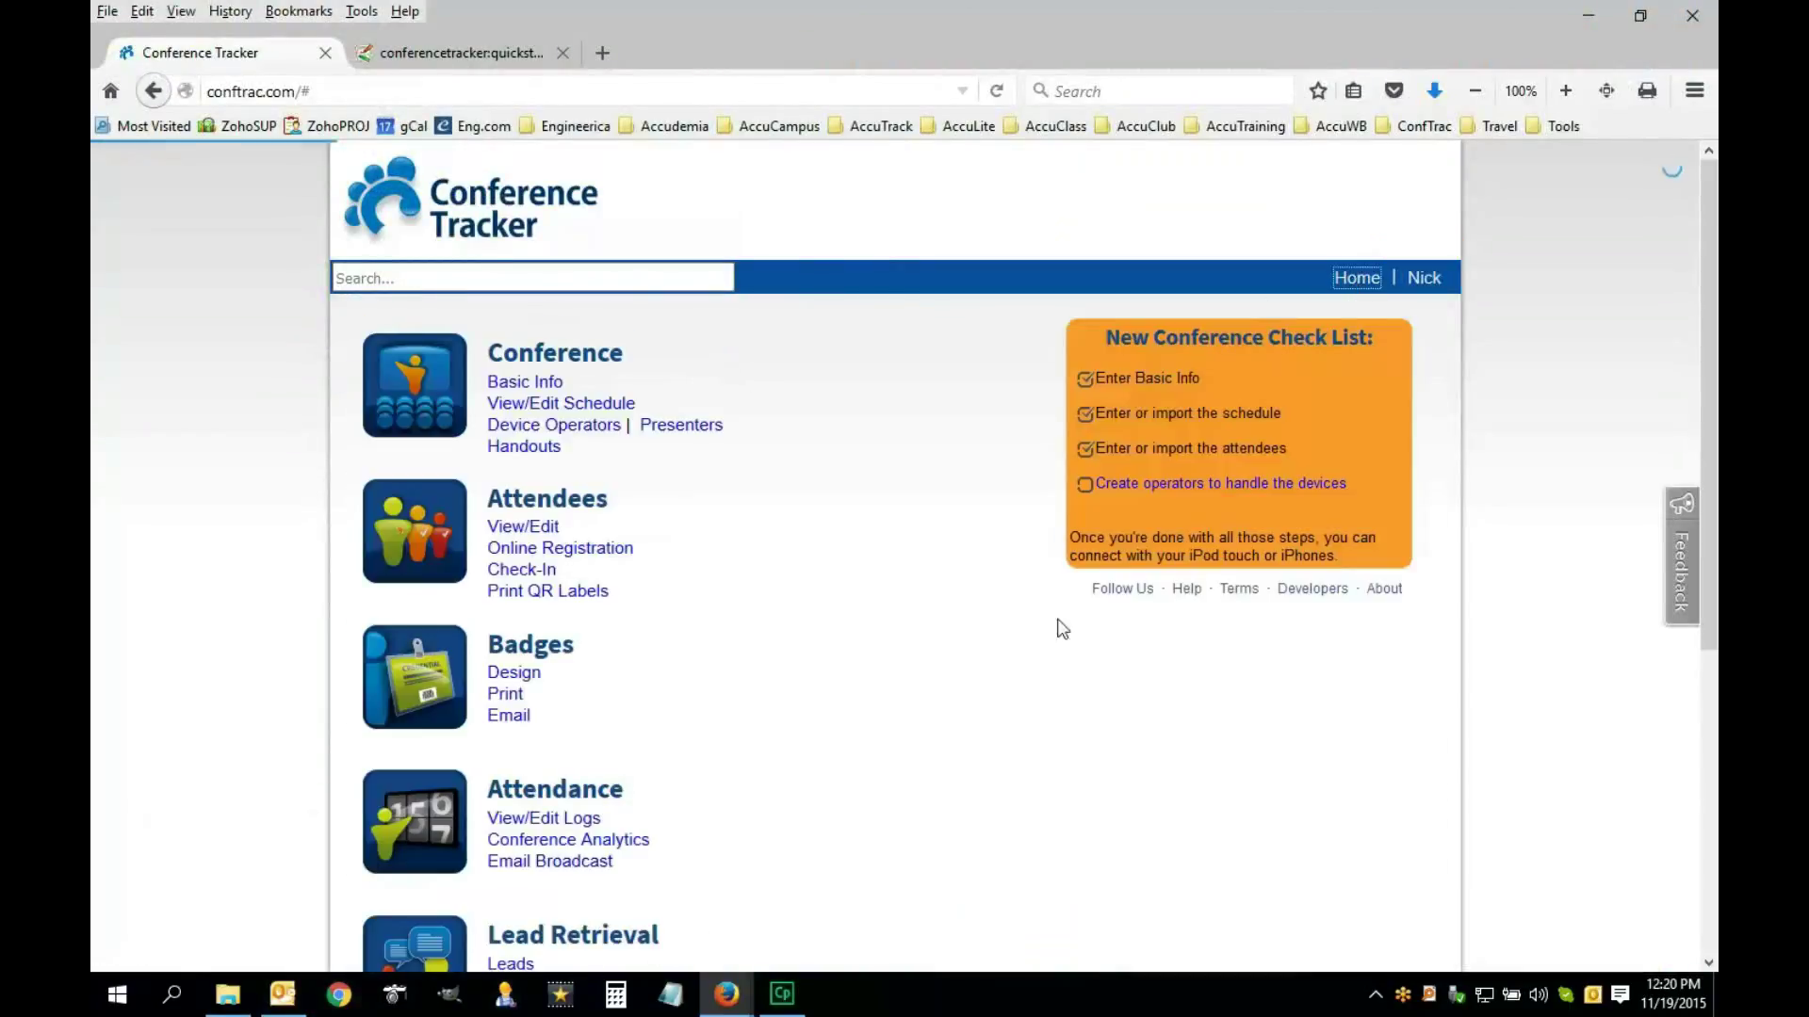
scroll(808, 748, "down", 3)
scroll(747, 819, "down", 2)
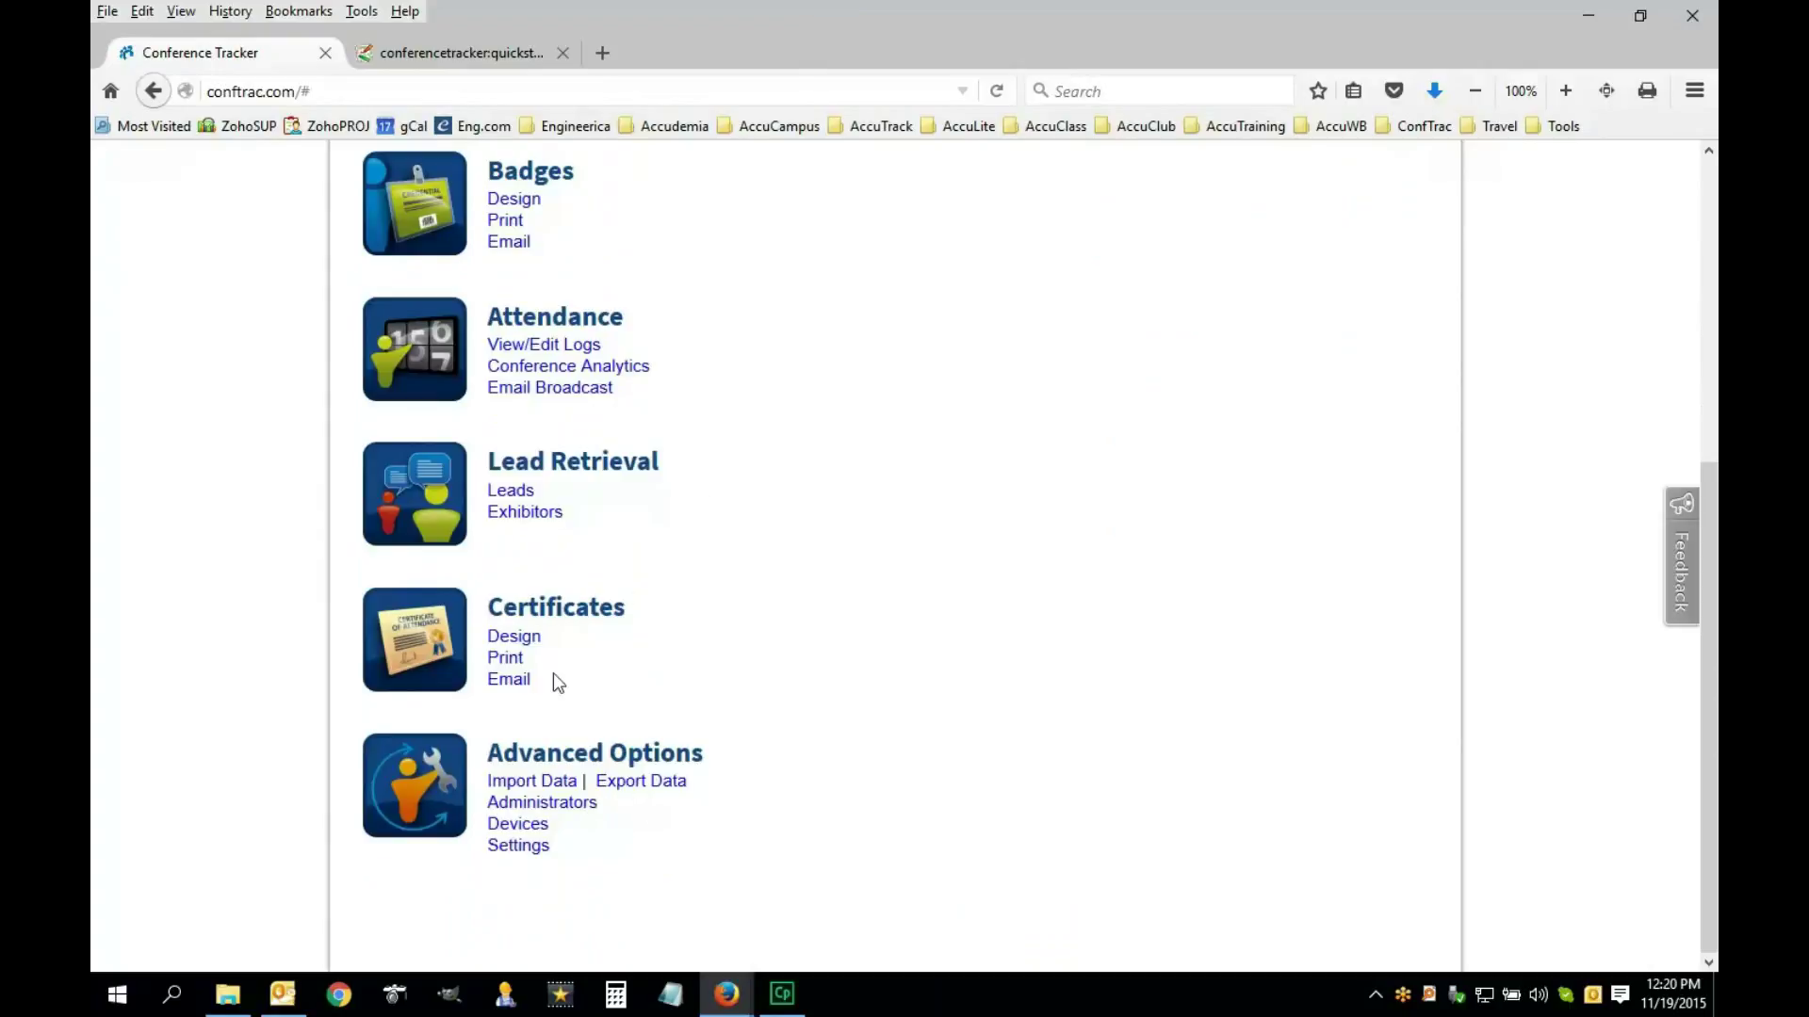
left_click(484, 53)
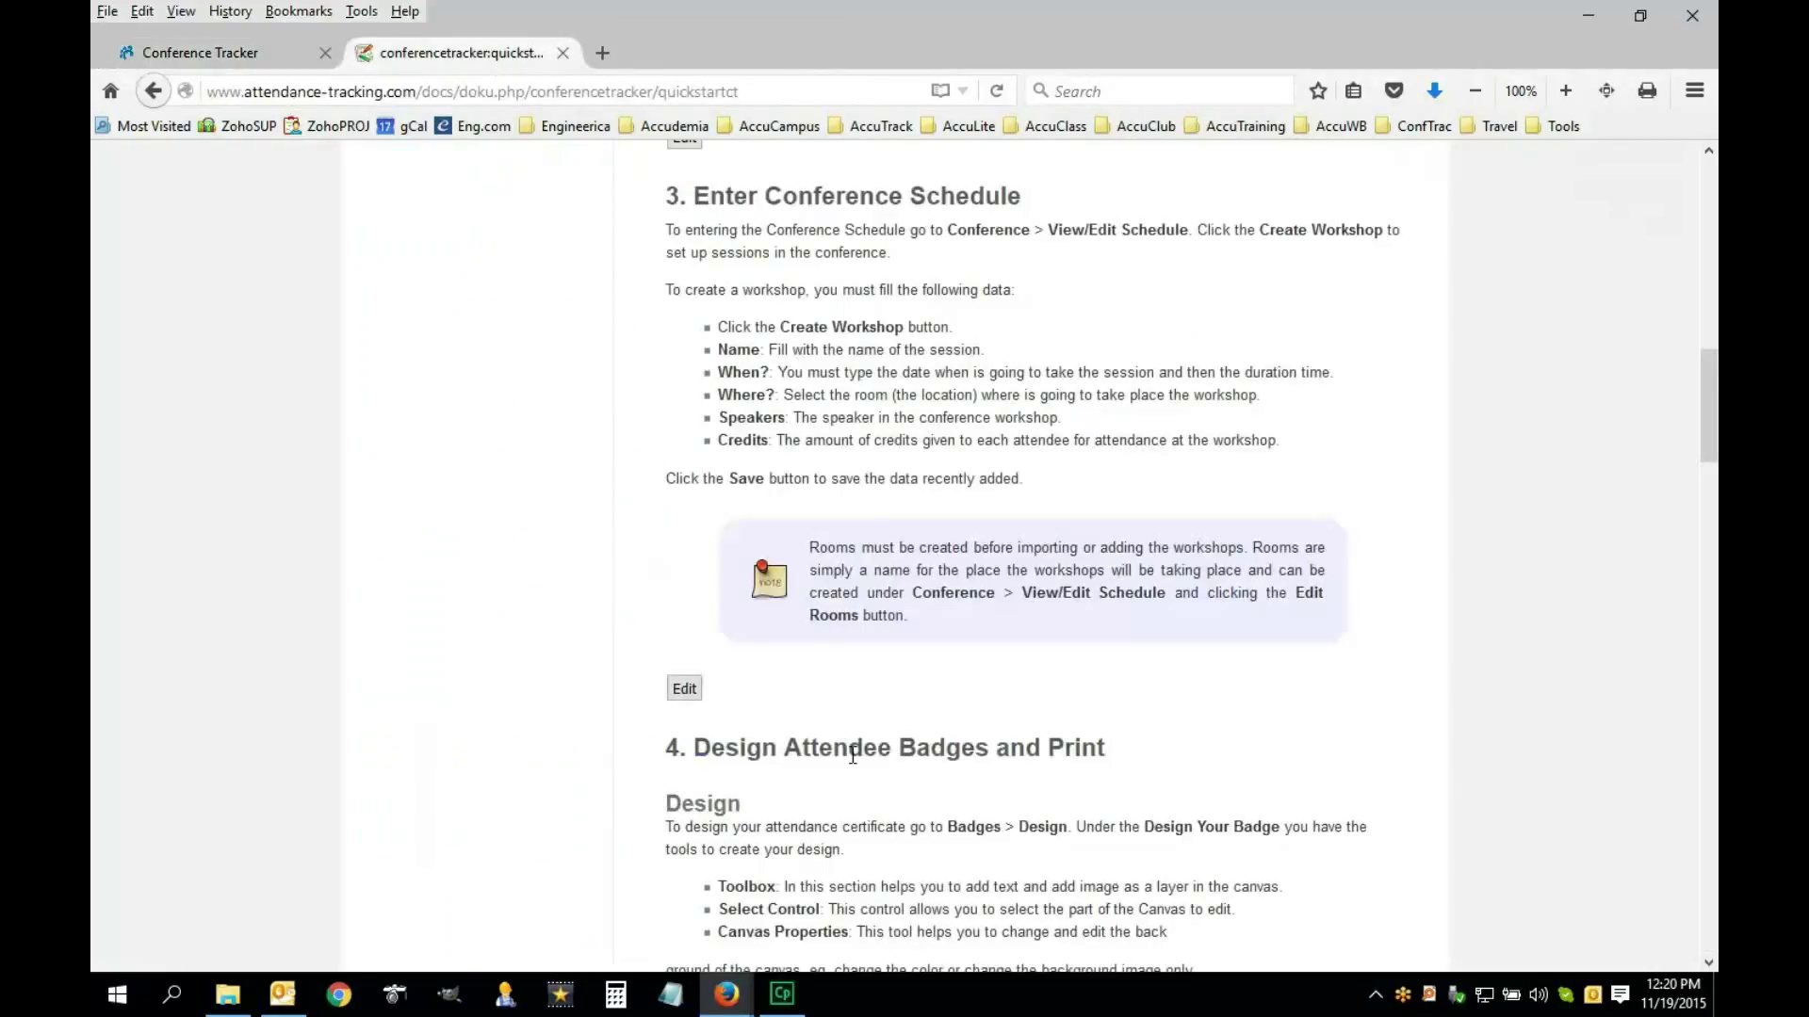
scroll(853, 756, "down", 3)
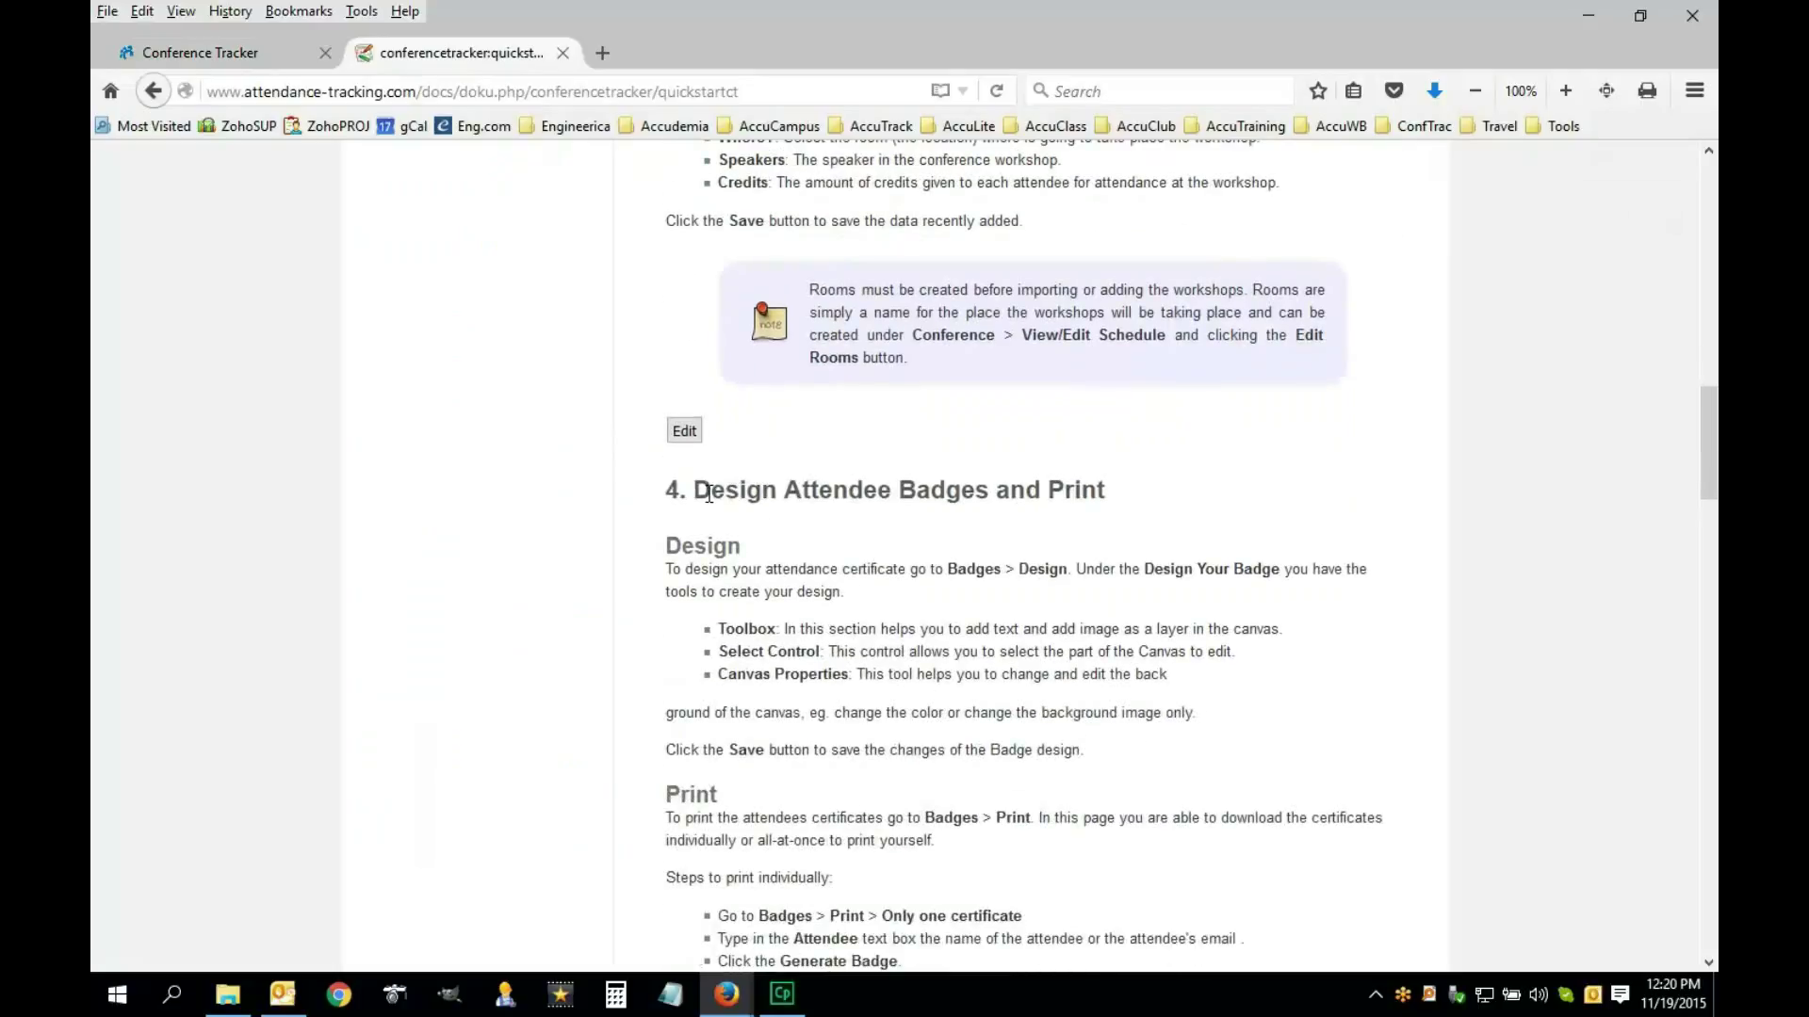
left_click(252, 58)
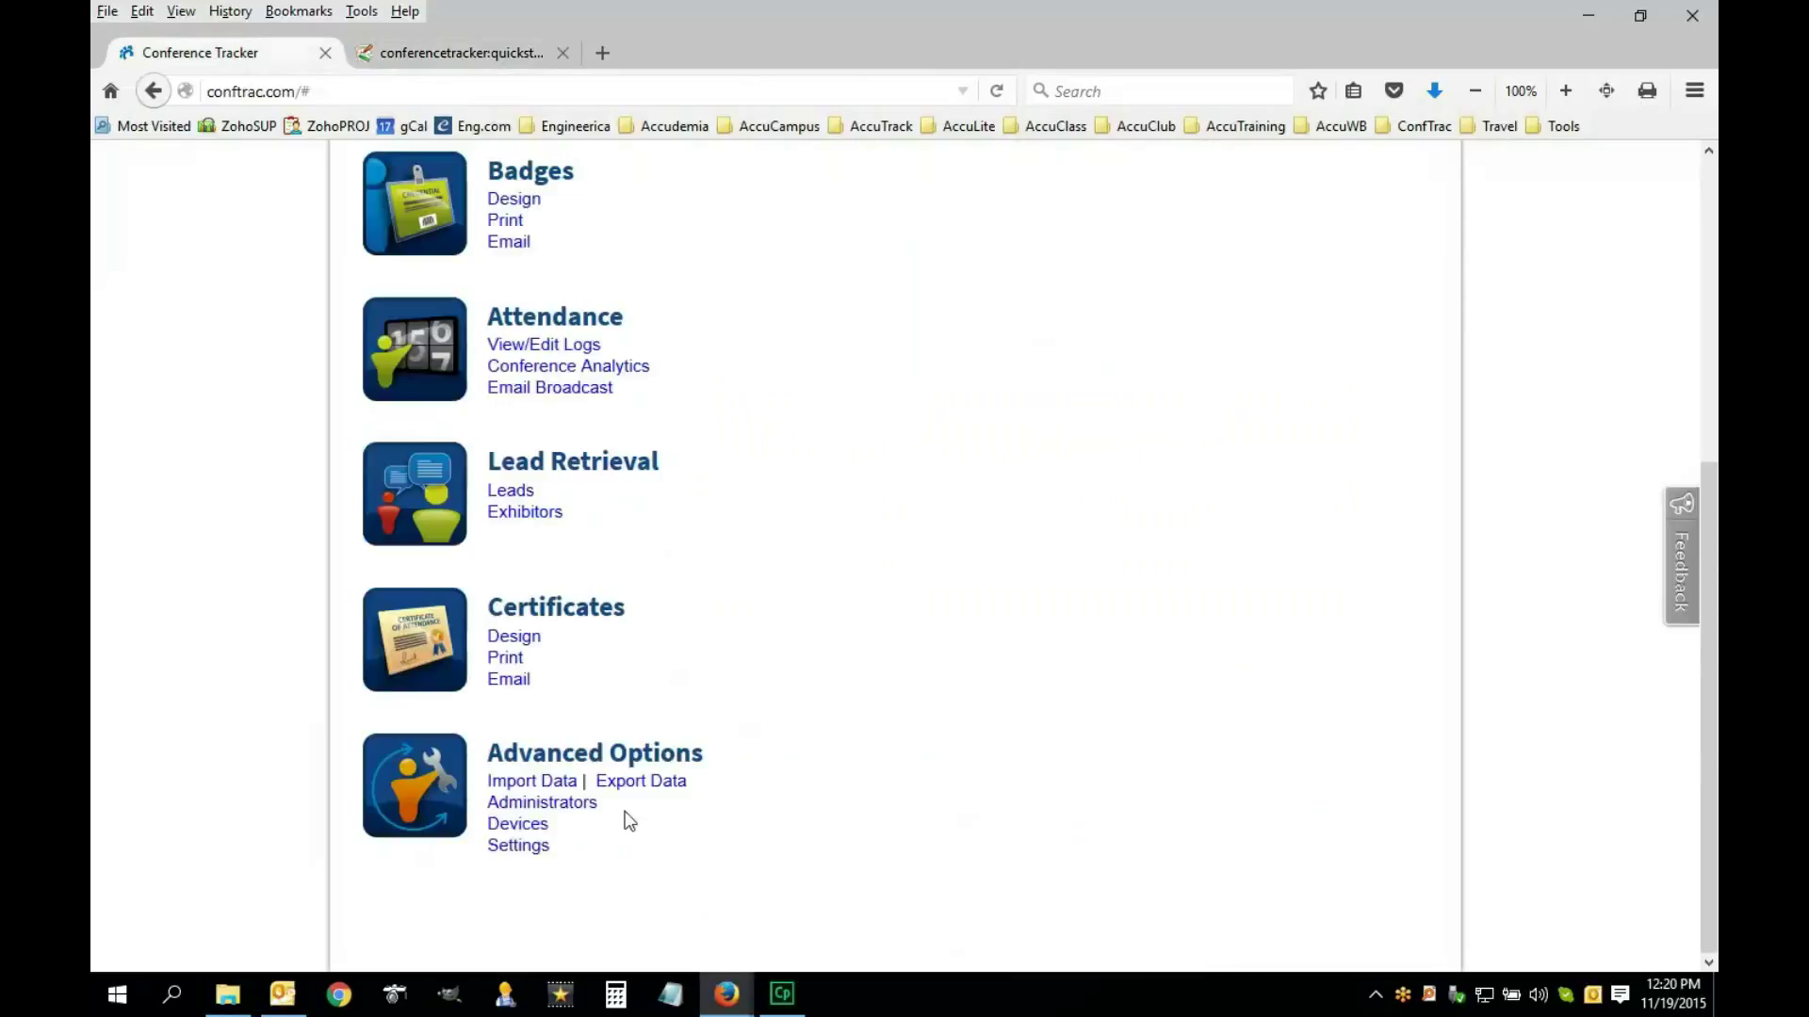
Open Import Data and pick WorkshopRegistrationImportExcel.csv in the sample folder
left_click(555, 789)
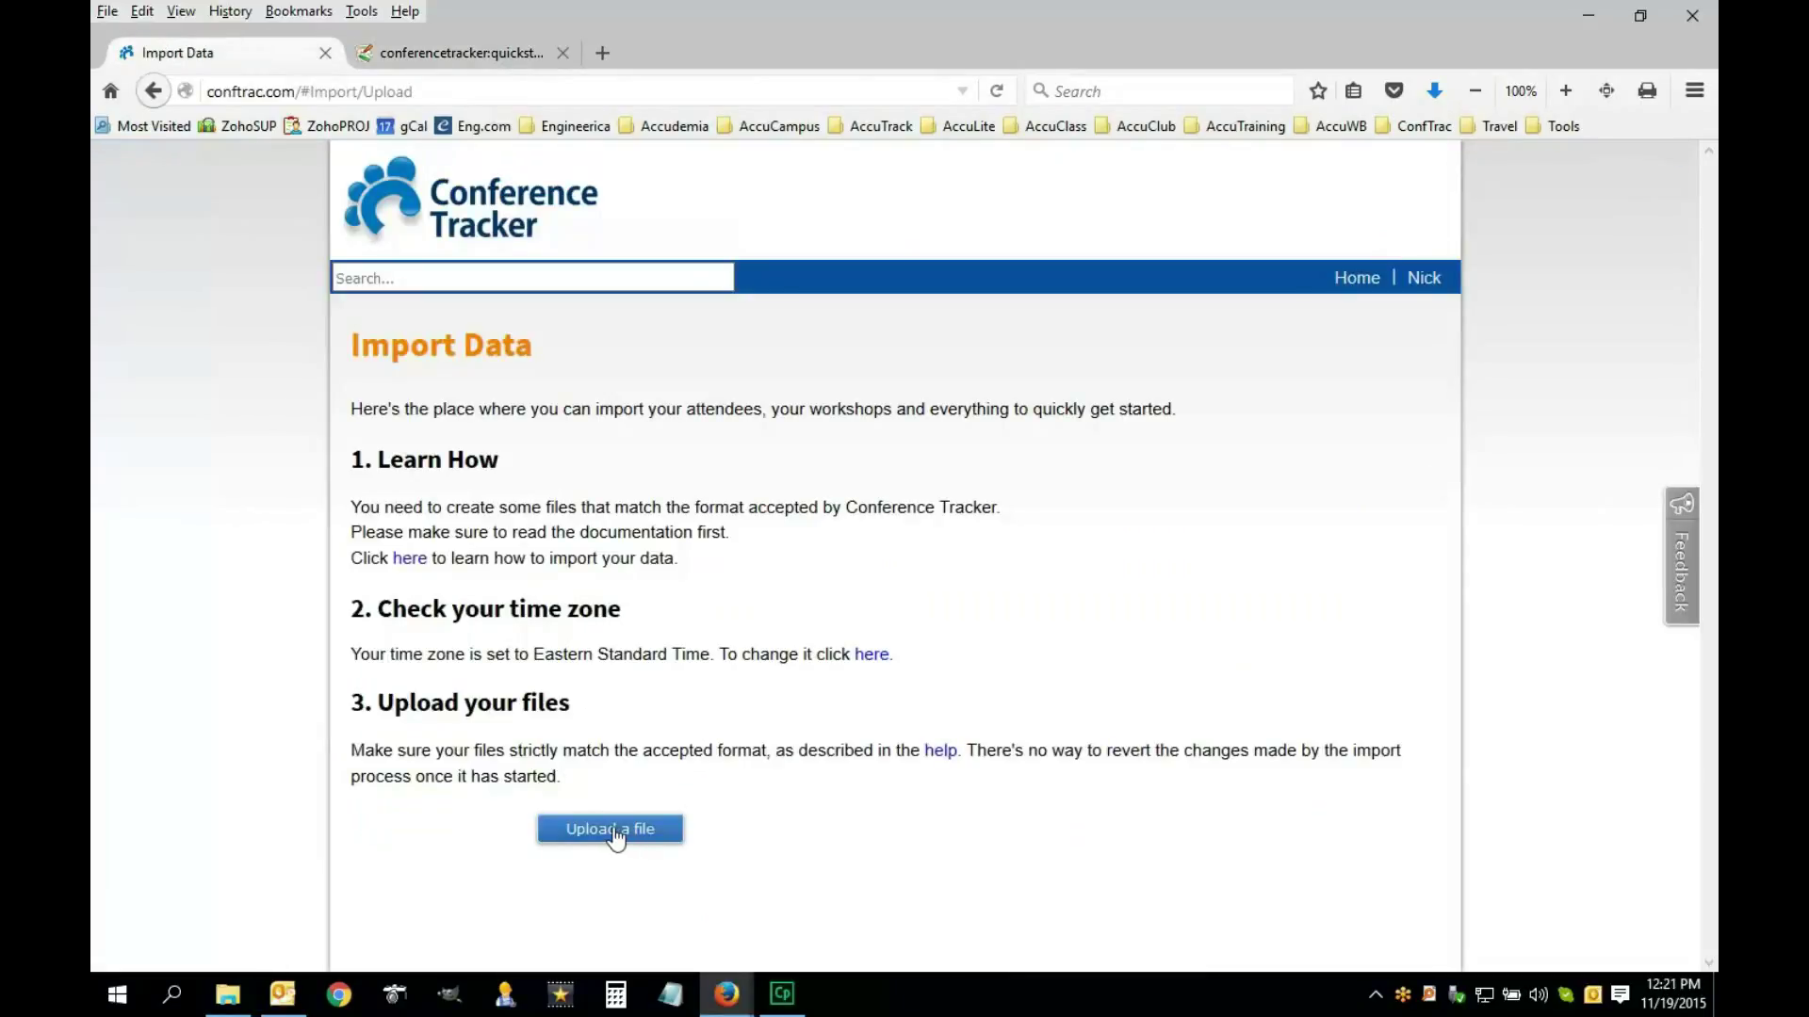
left_click(249, 1005)
left_click(1206, 202)
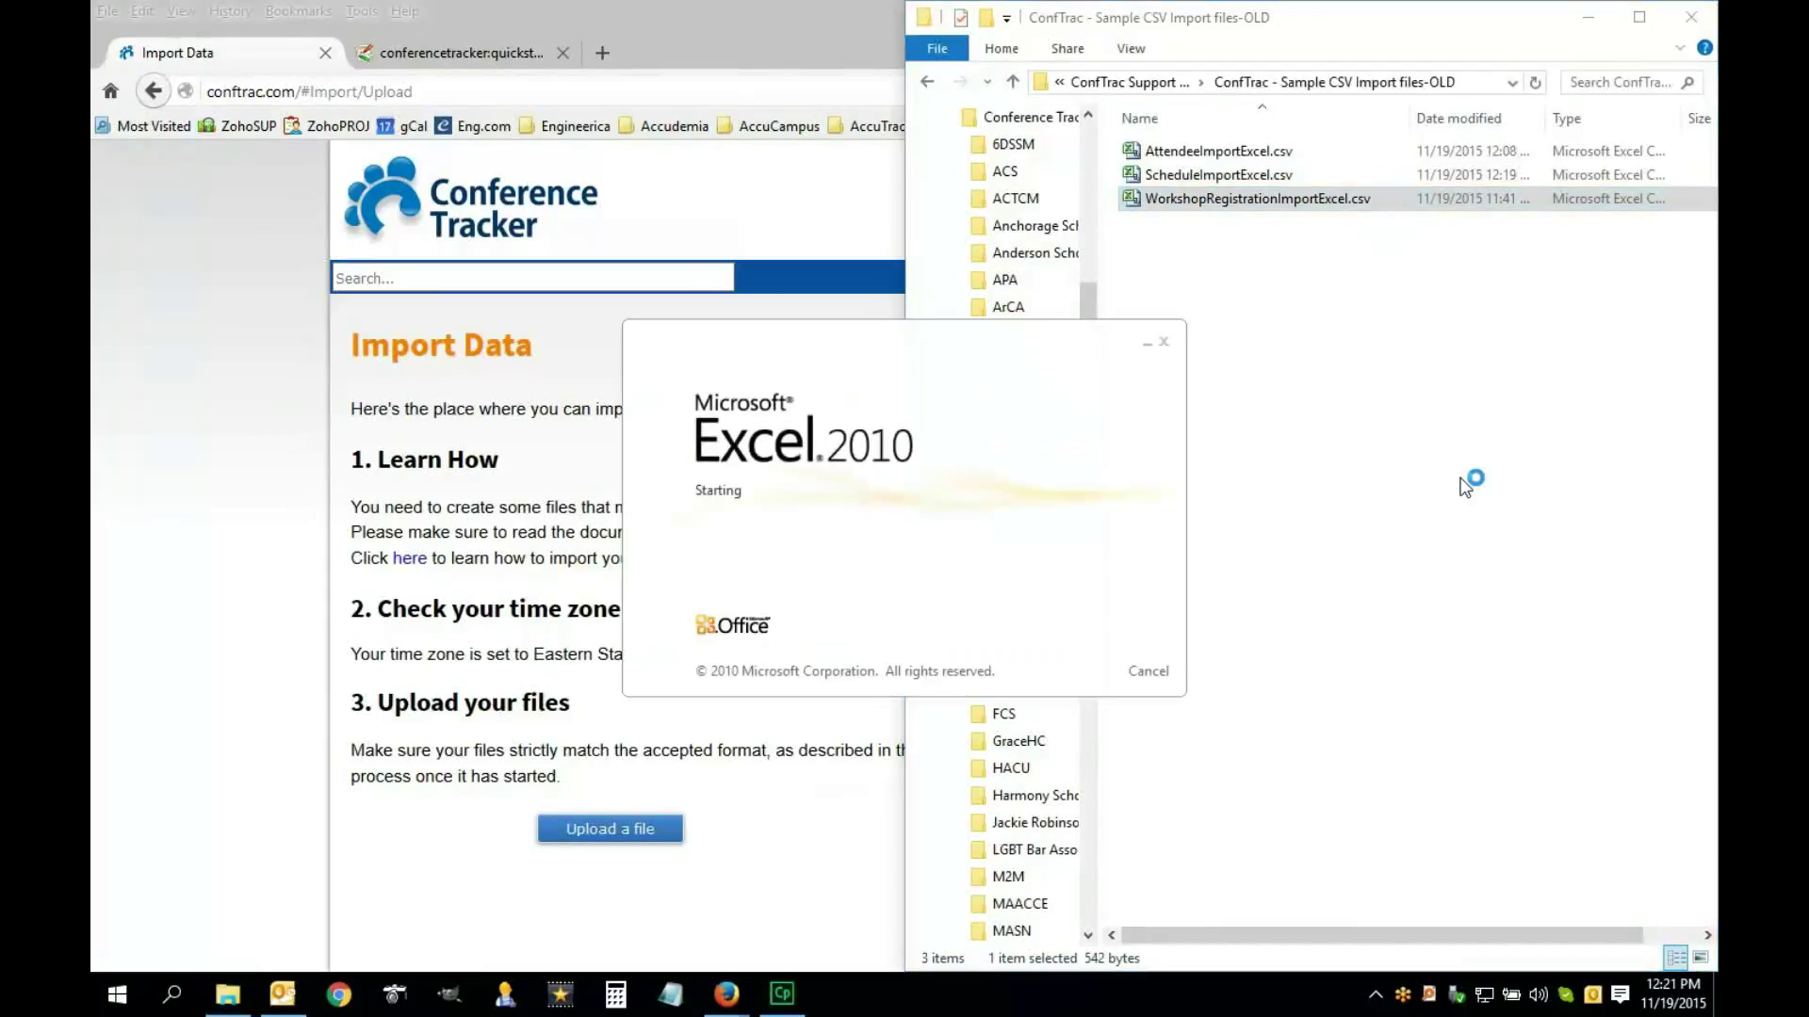
Autofit columns A and B and review the workshop titles and e-mail addresses
left_click(196, 245)
left_click_drag(199, 241, 240, 246)
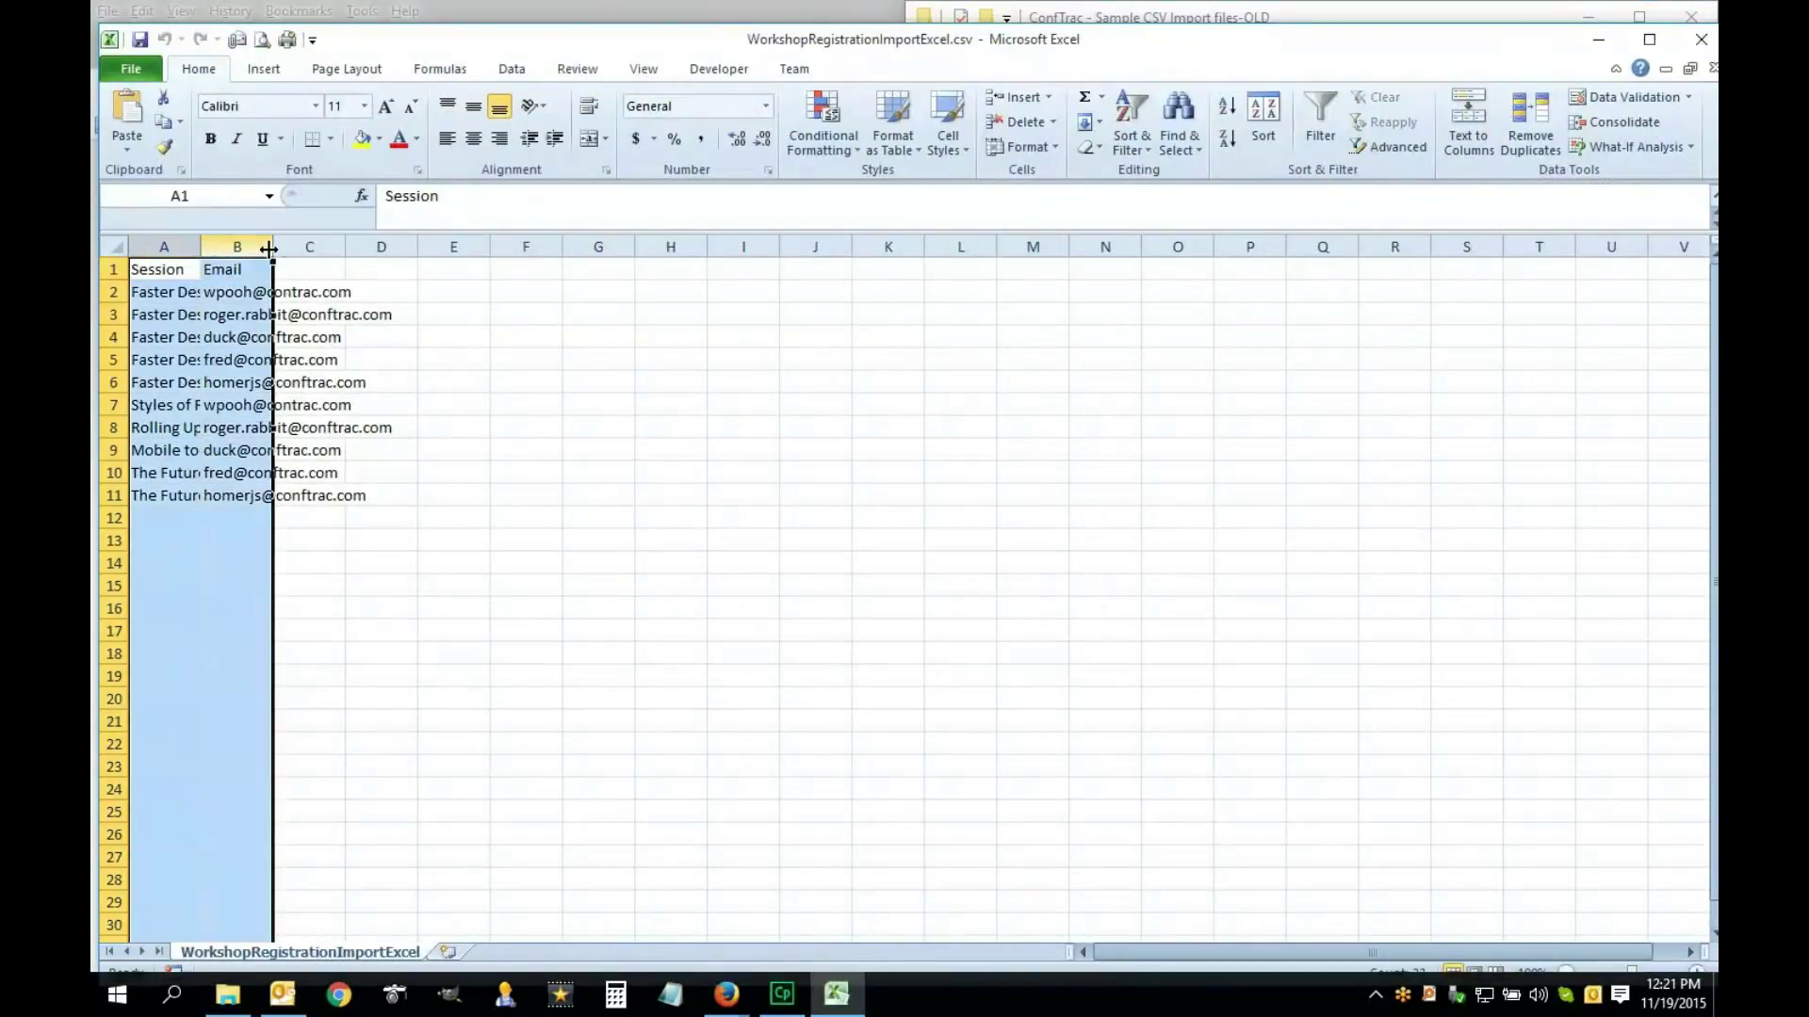
double_click(273, 246)
left_click(348, 297)
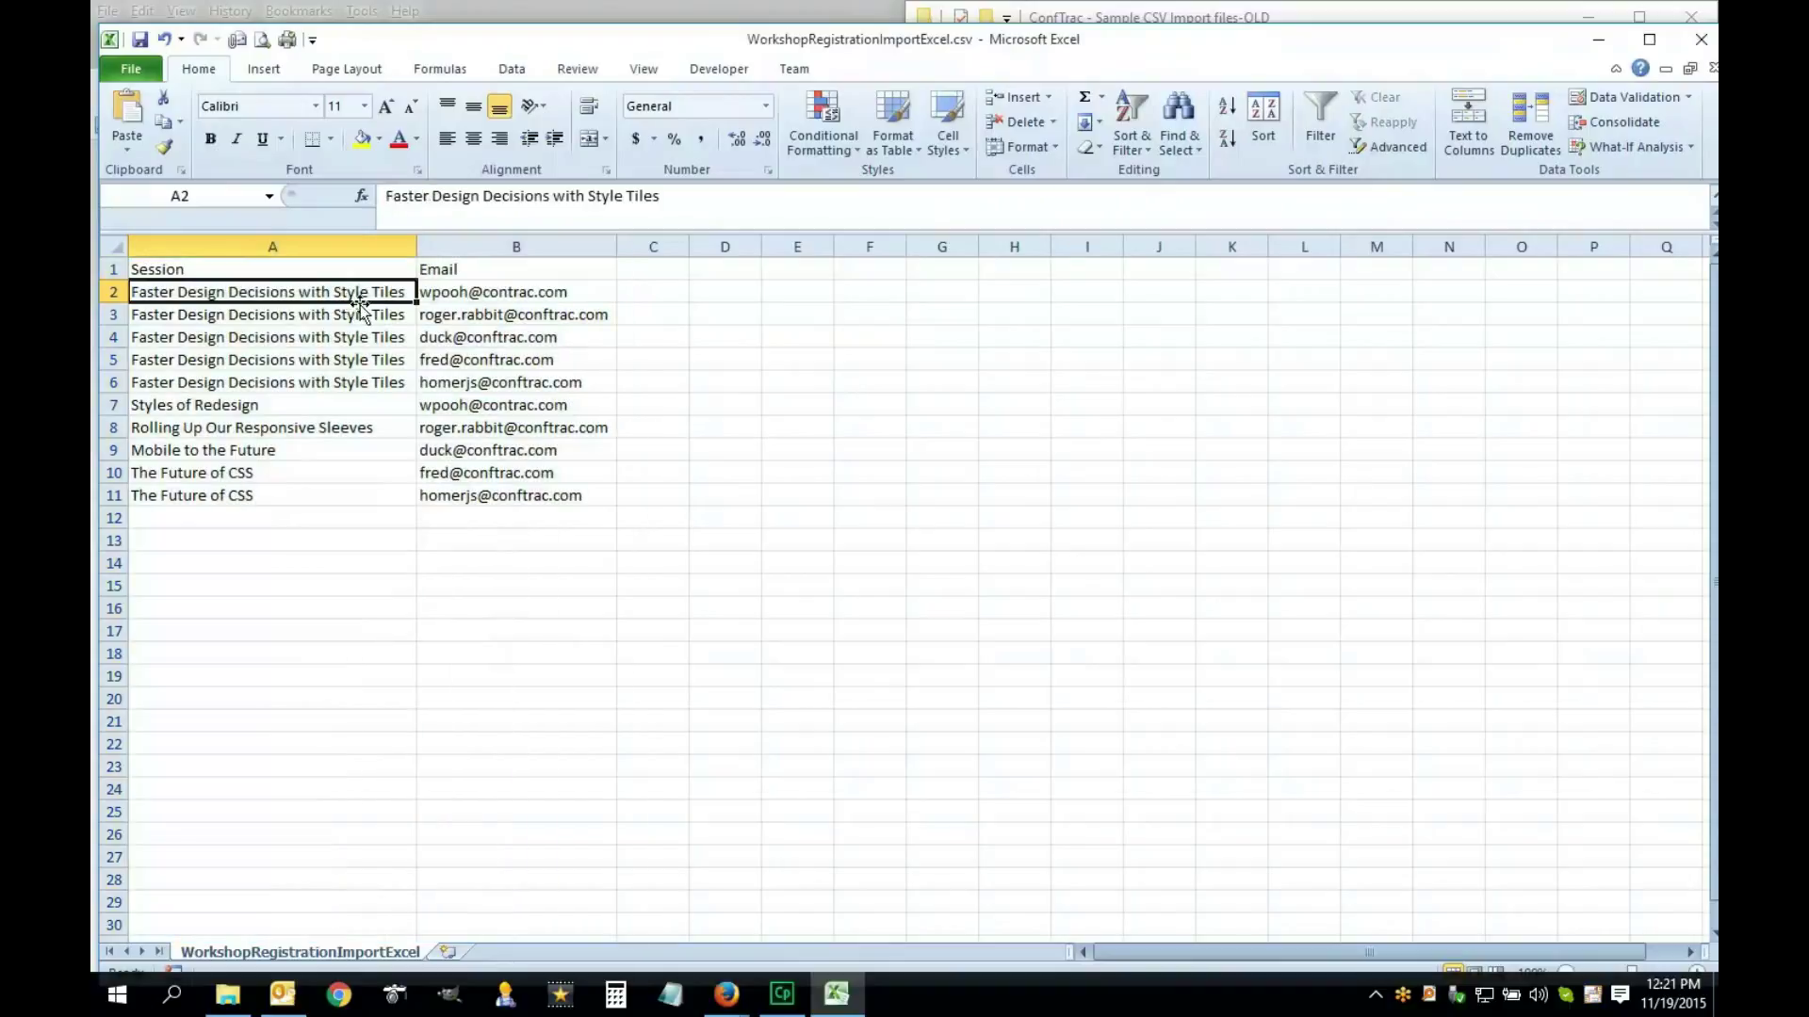
left_click_drag(336, 294, 323, 495)
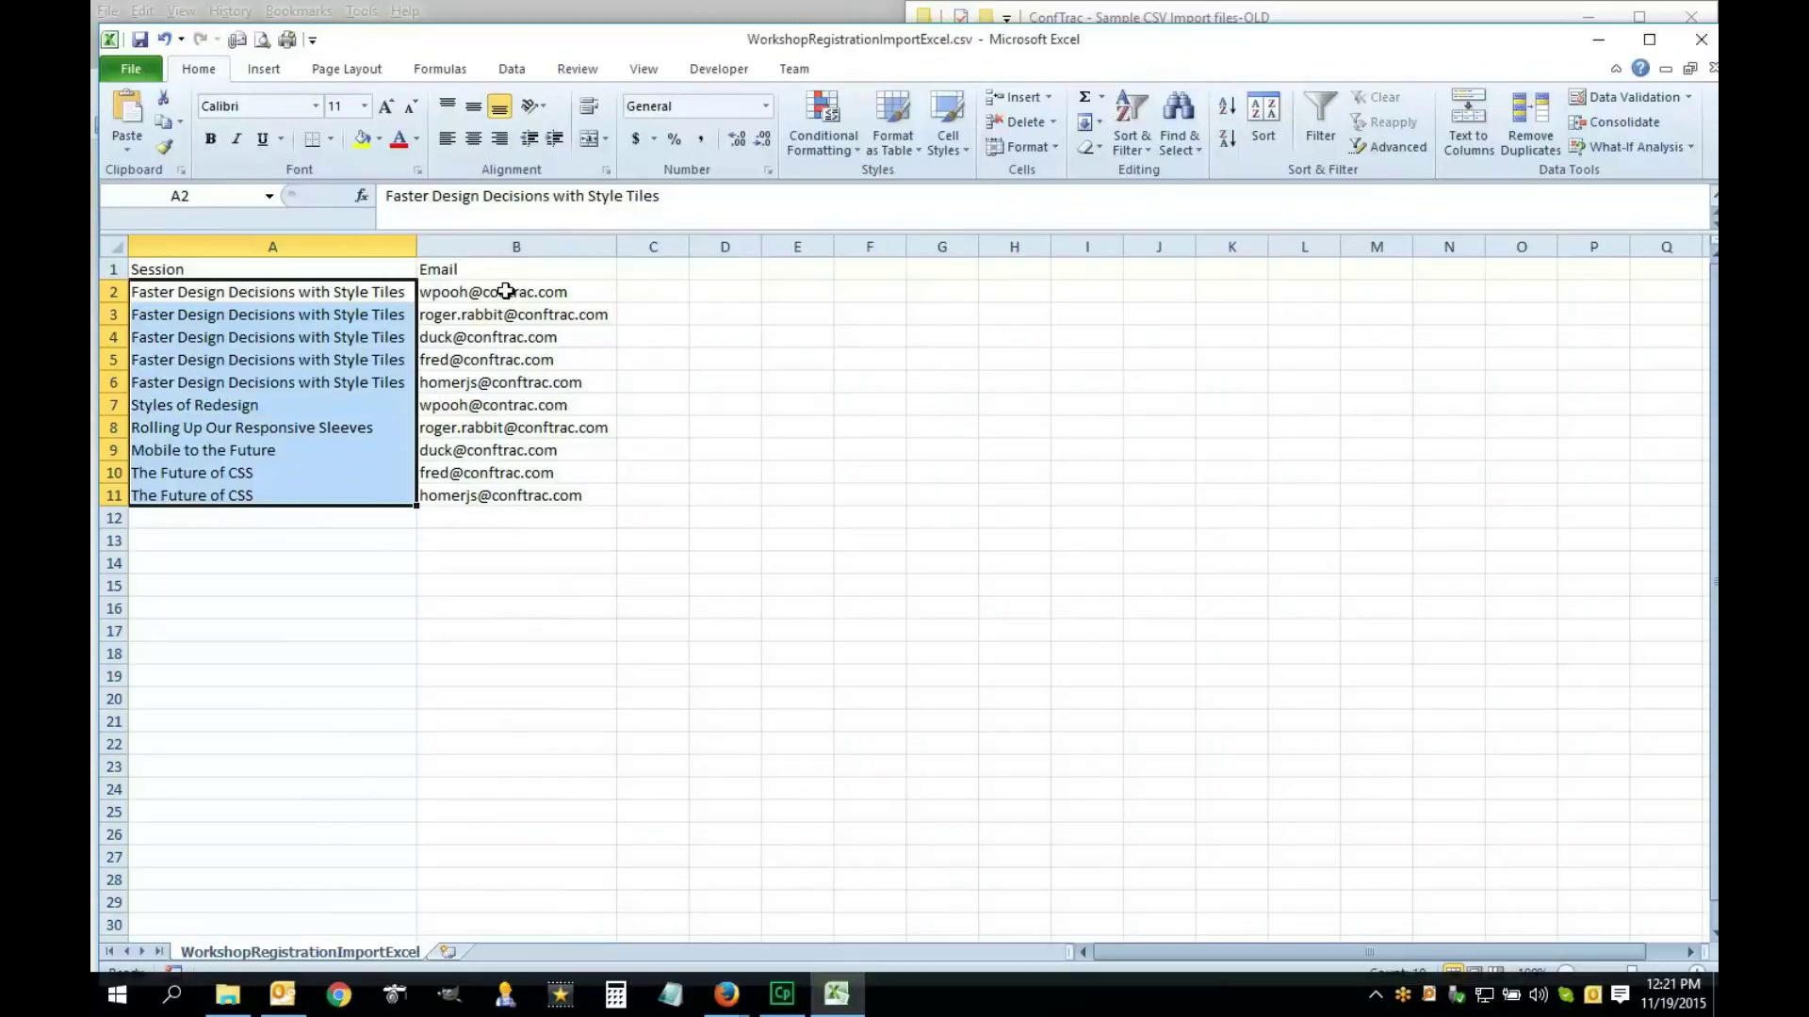
left_click_drag(506, 291, 515, 494)
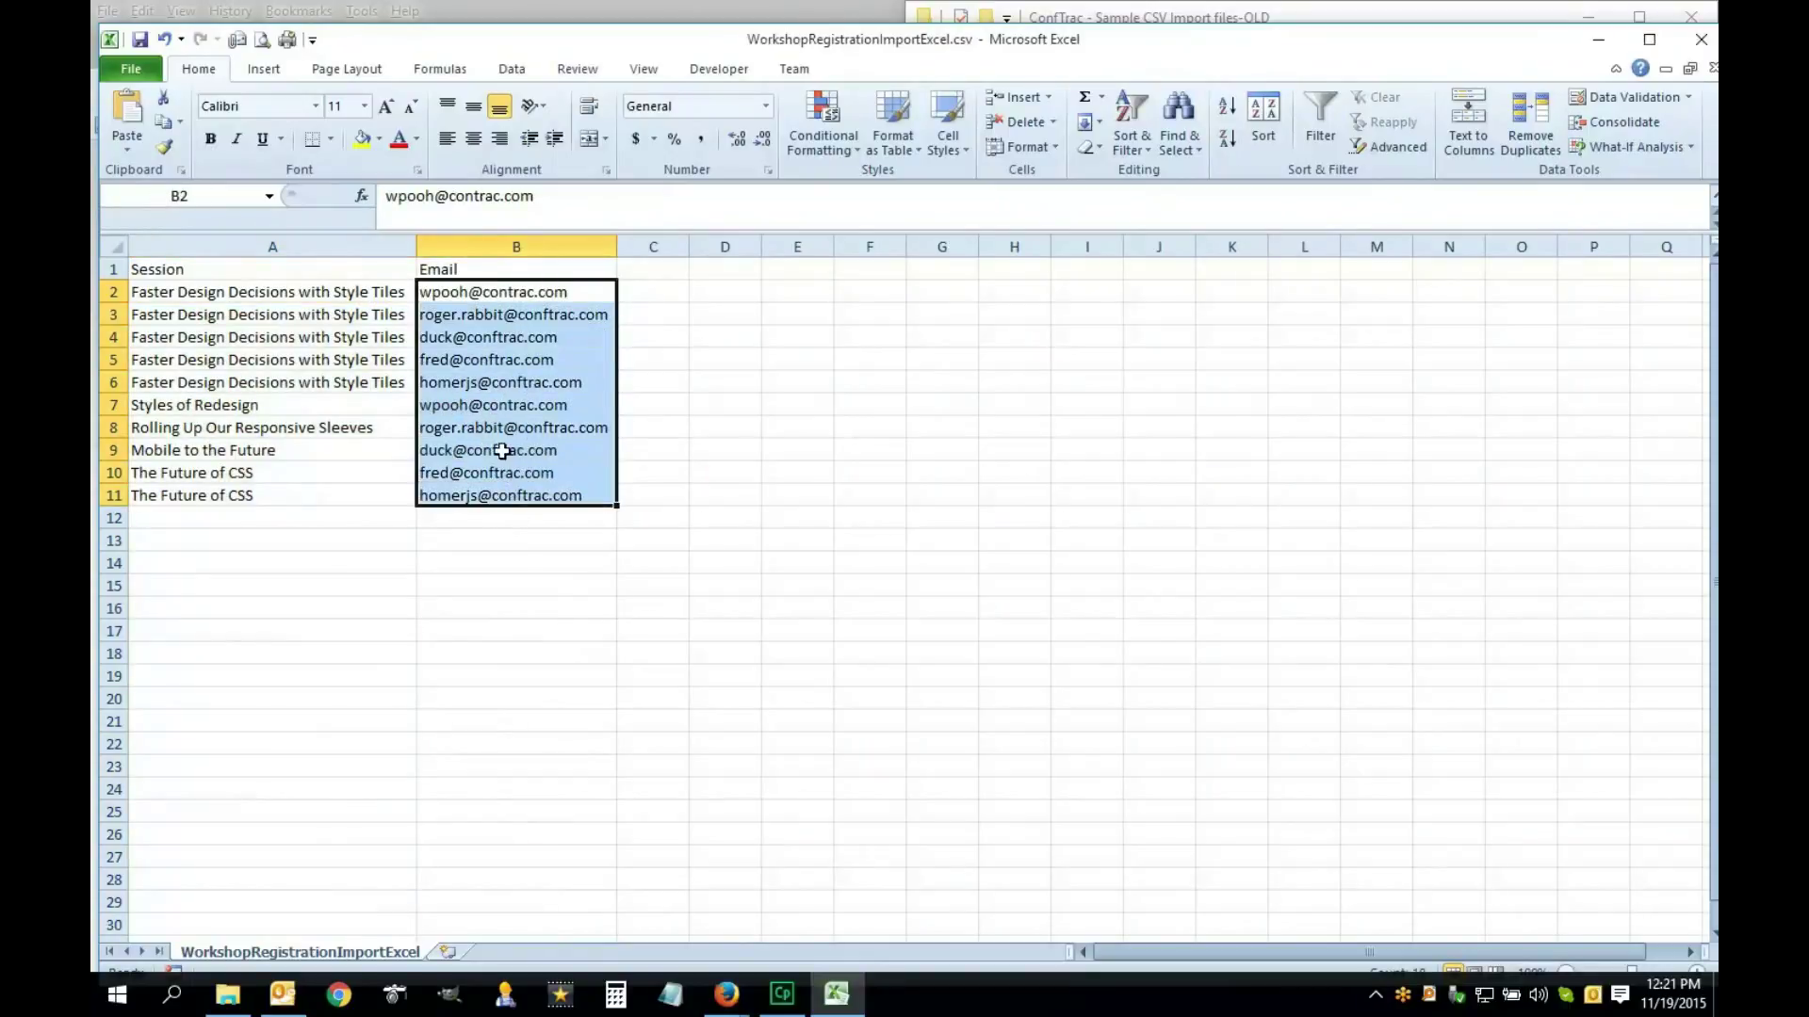
left_click(474, 294)
left_click(412, 291)
left_click_drag(413, 291, 466, 323)
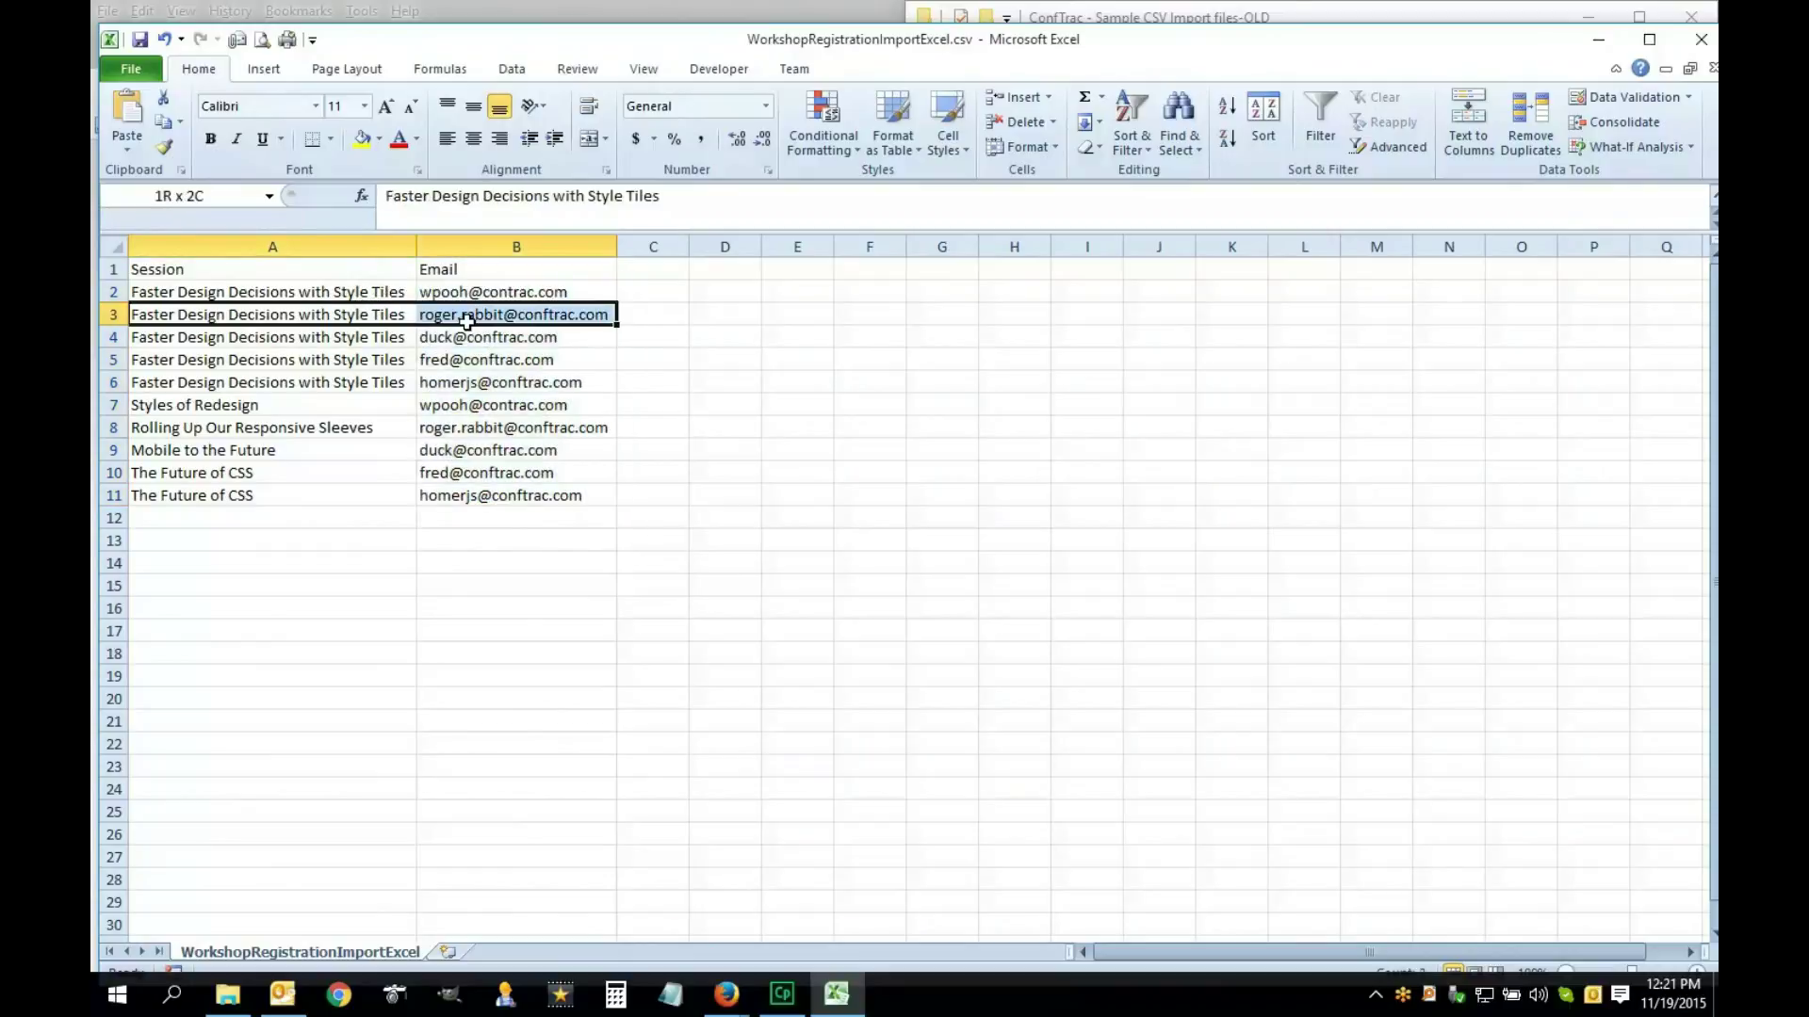
left_click(383, 338)
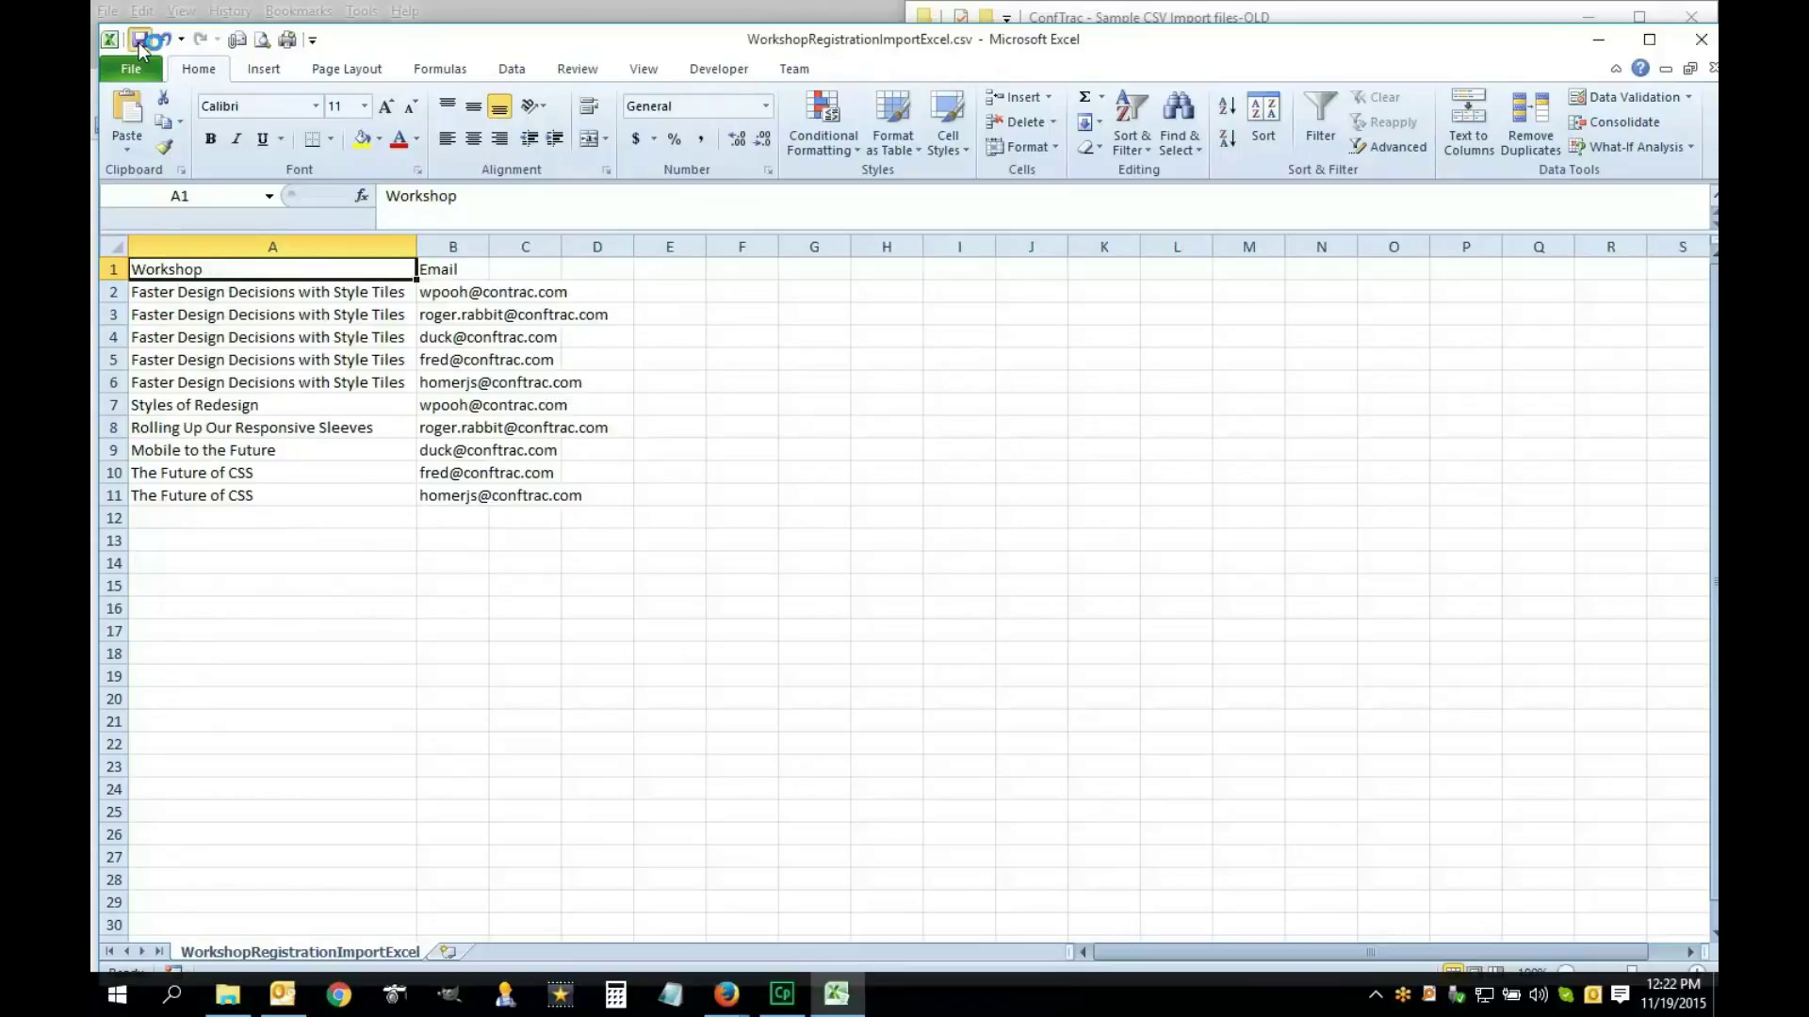
Save the file in CSV format and close Excel without saving further changes
key("ctrl+s")
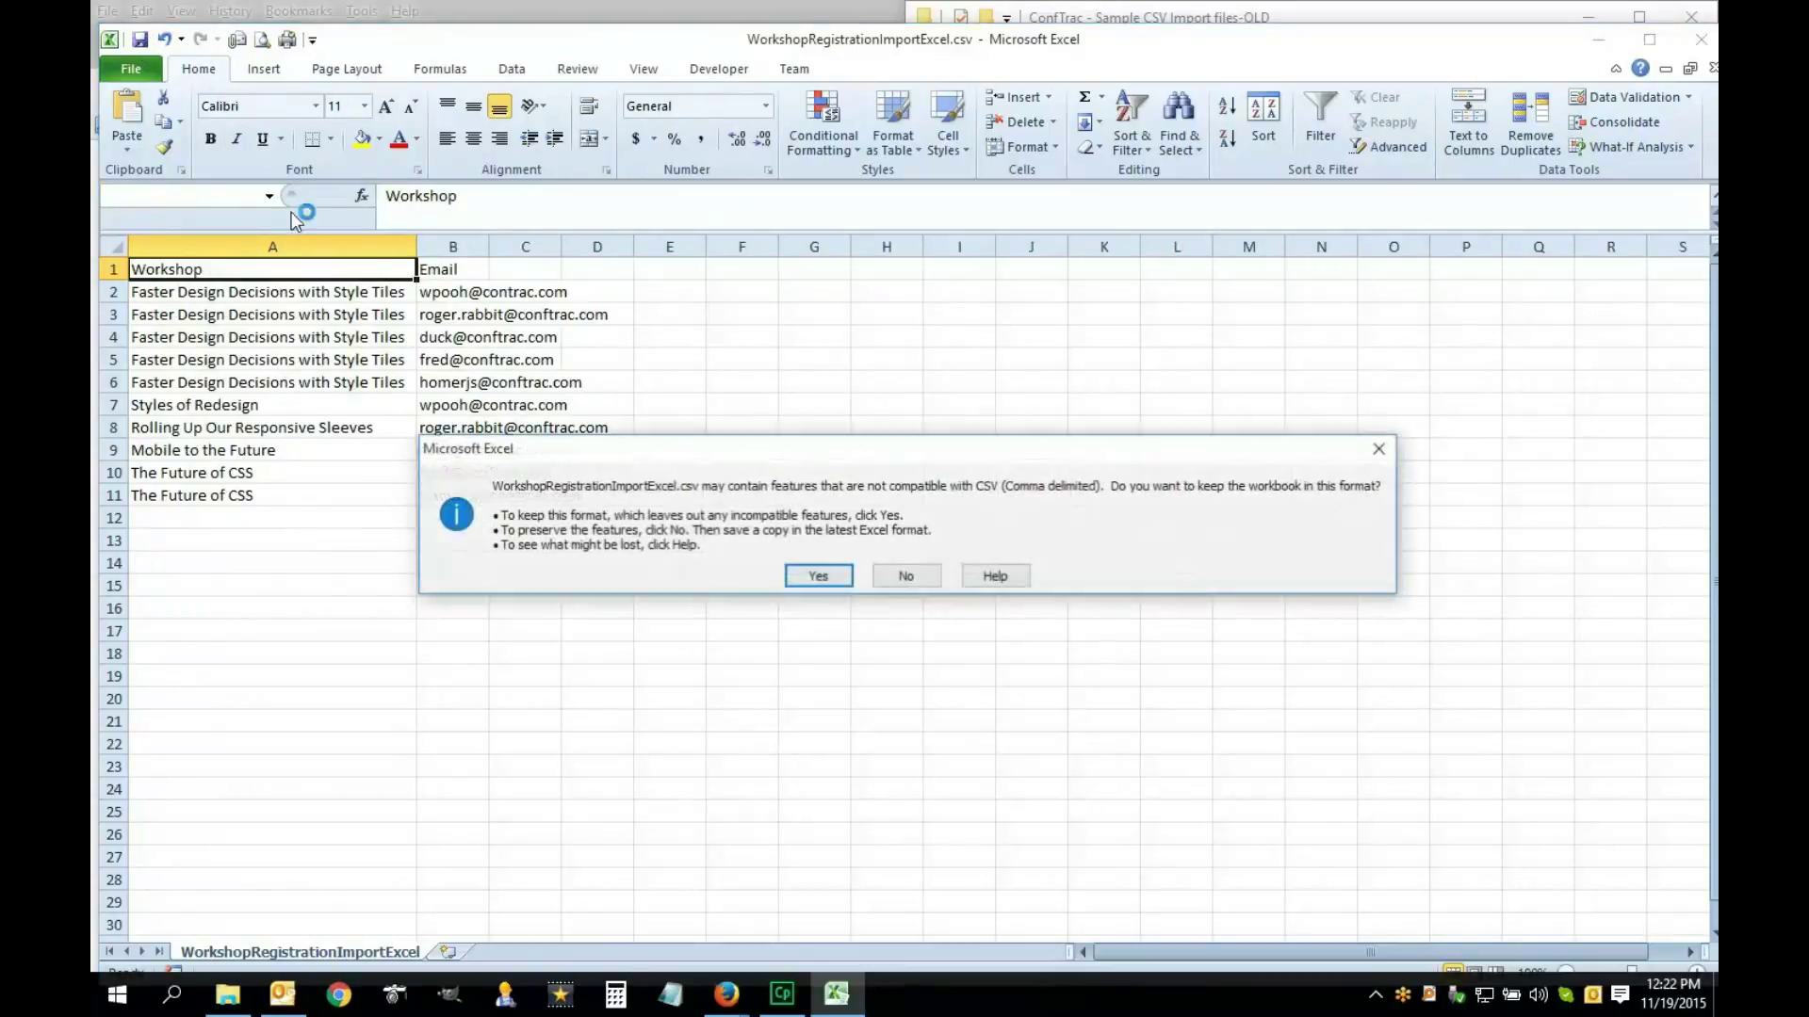
left_click(821, 576)
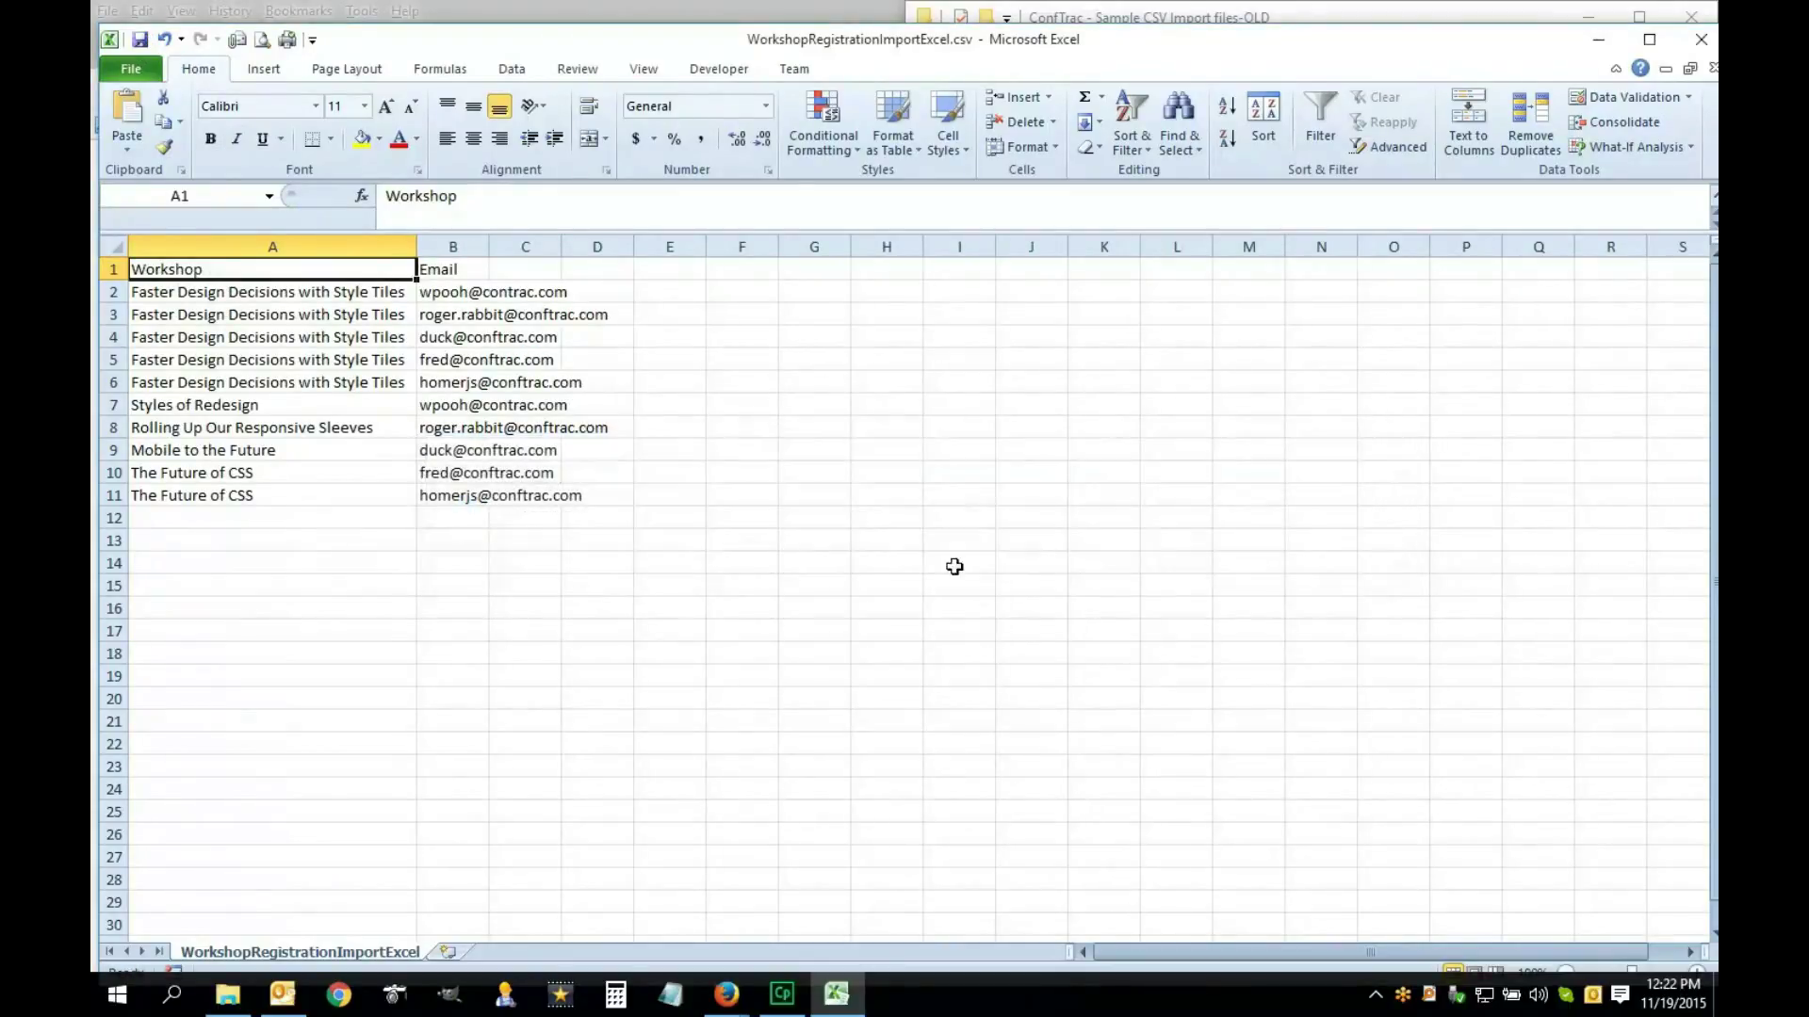
left_click(1701, 41)
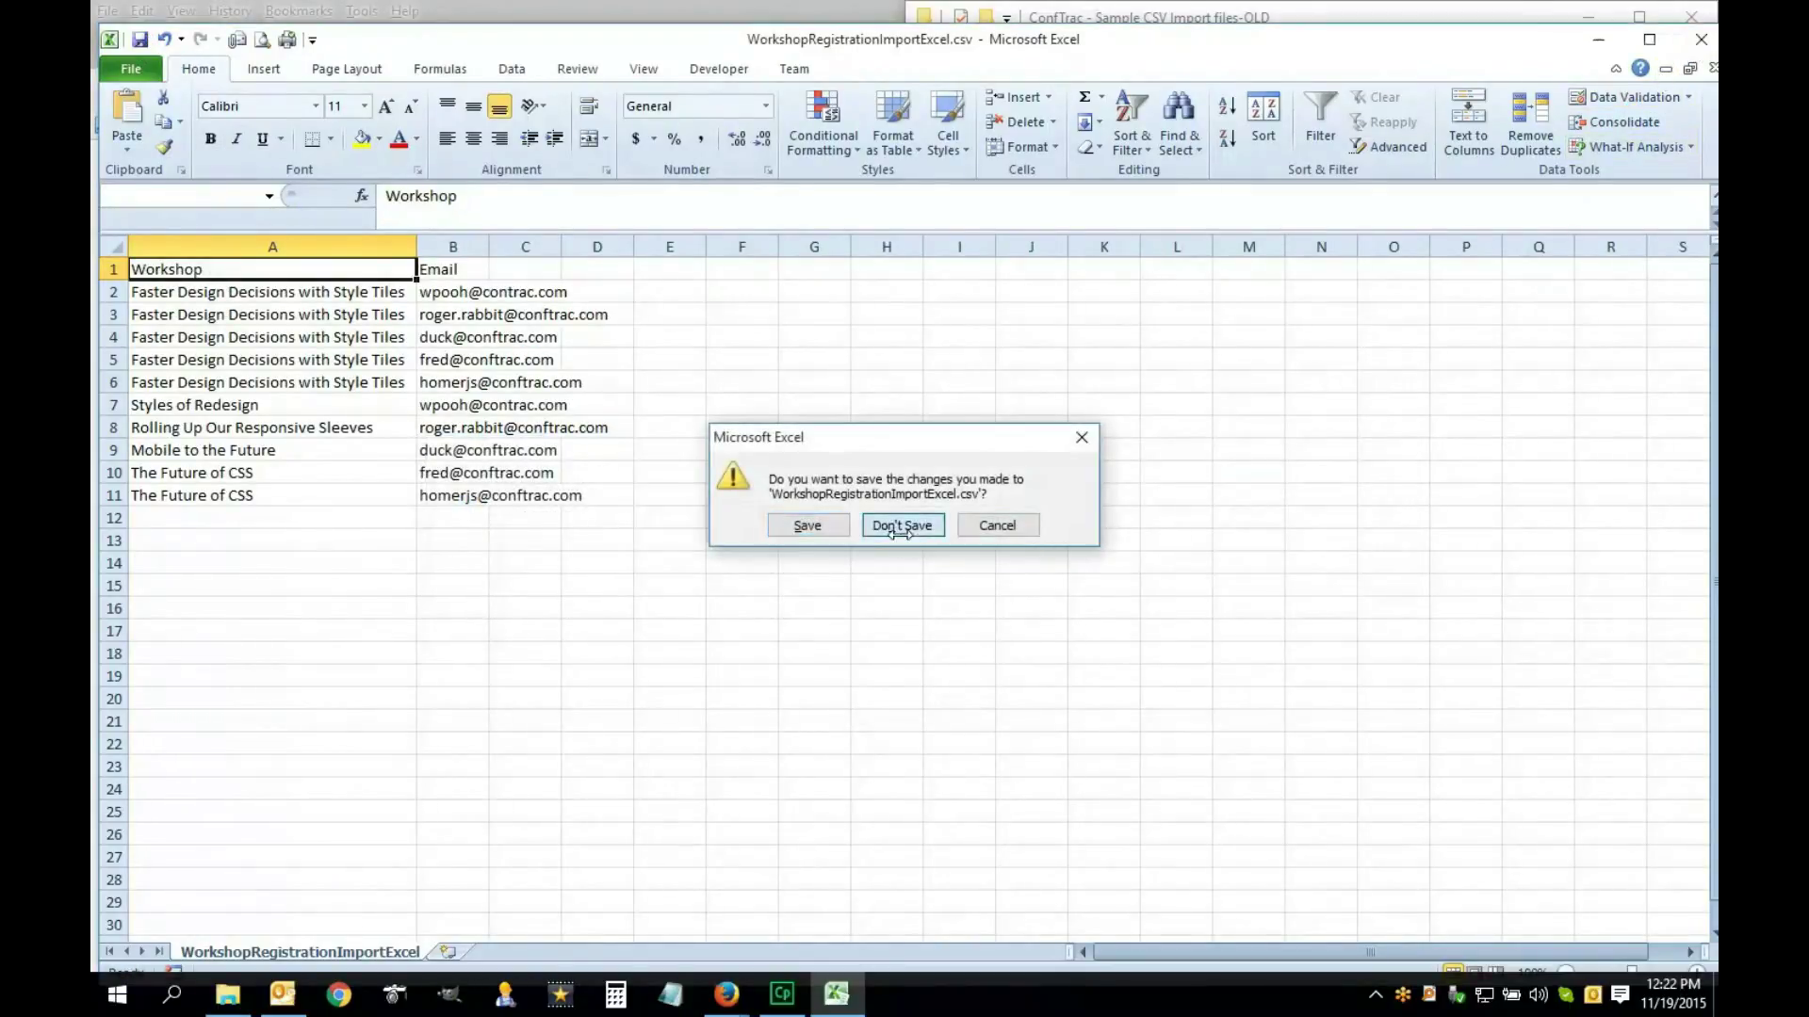
left_click(898, 524)
Return to the browser and open the Conference Tracker data import page
left_click(793, 475)
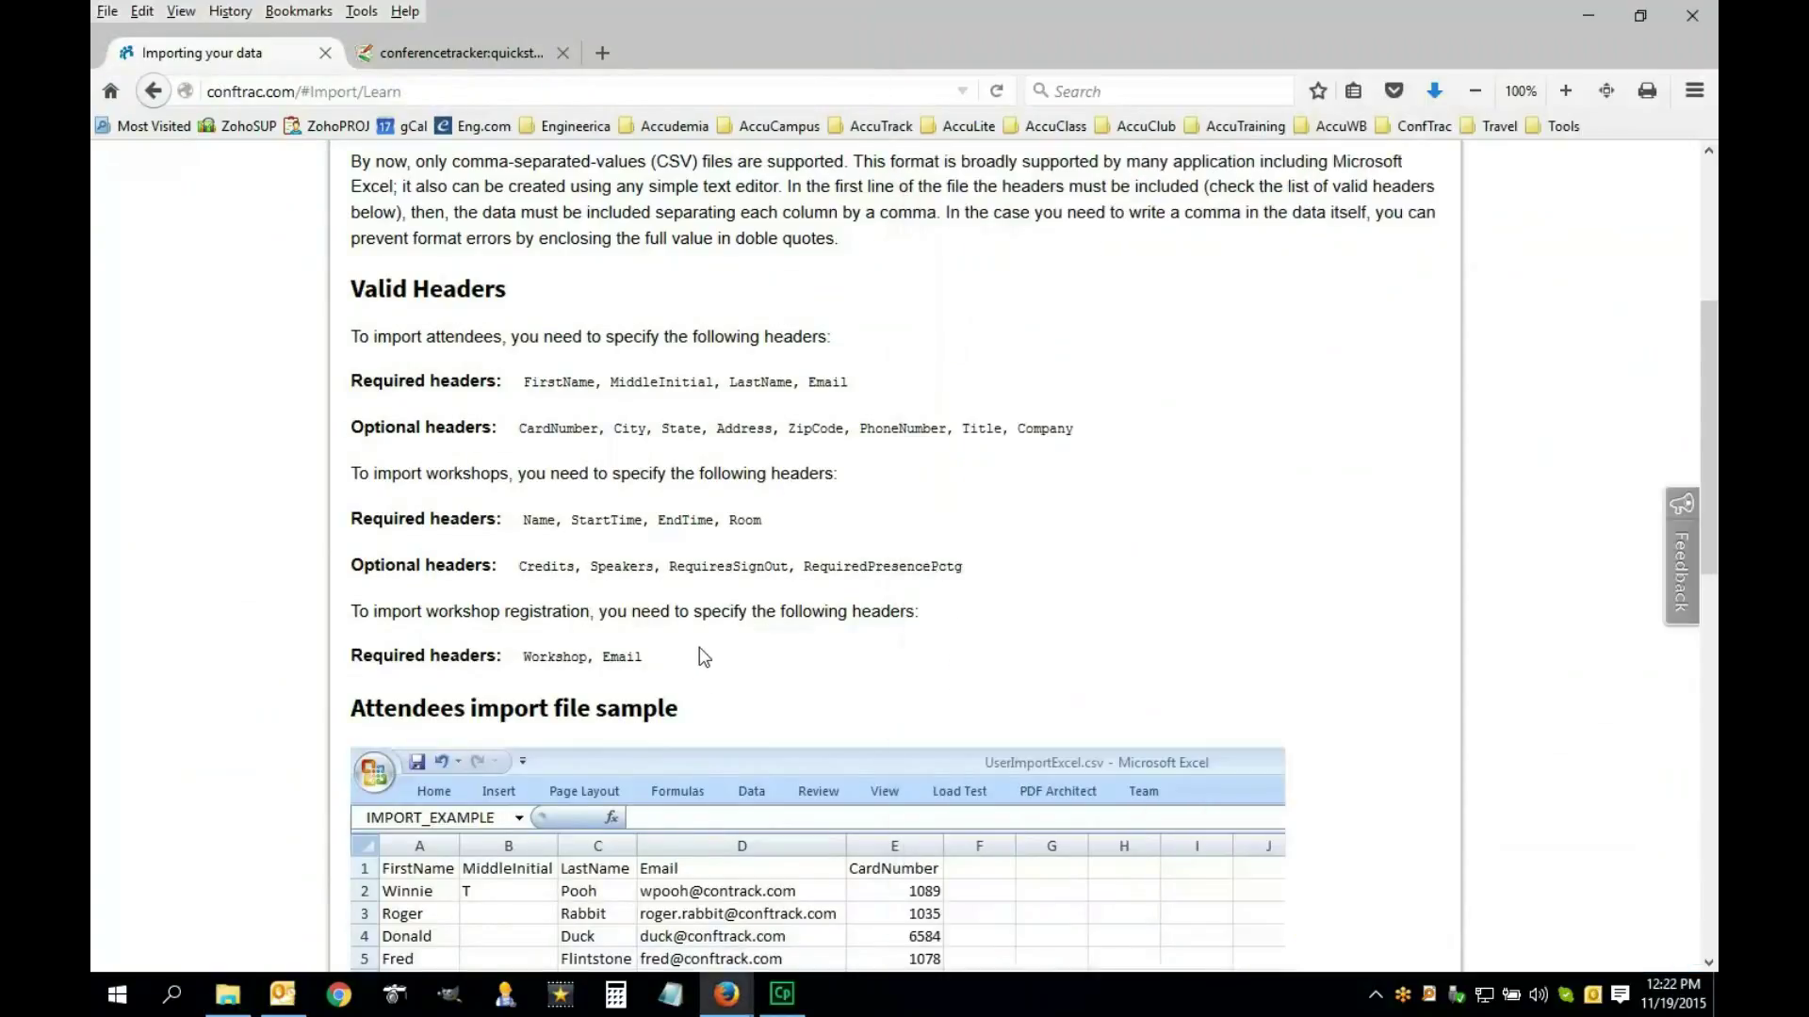
scroll(700, 650, "up", 5)
scroll(700, 623, "down", 5)
scroll(700, 622, "down", 10)
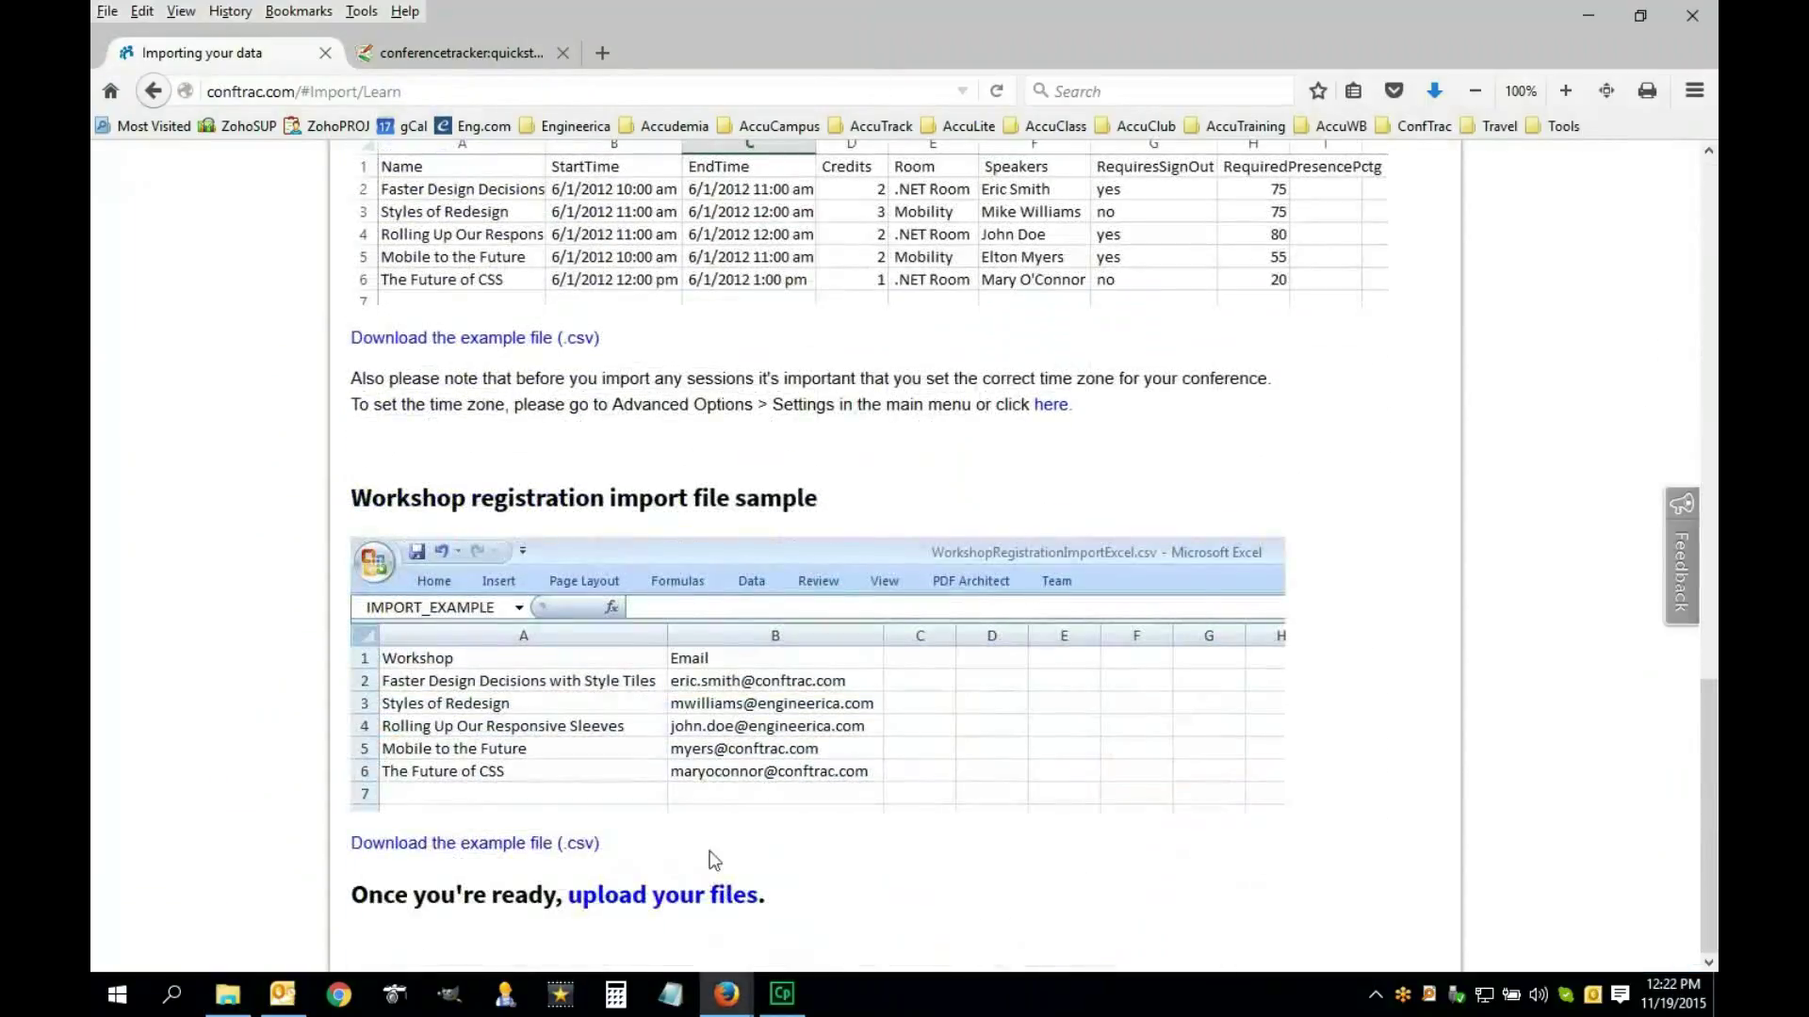
left_click(648, 905)
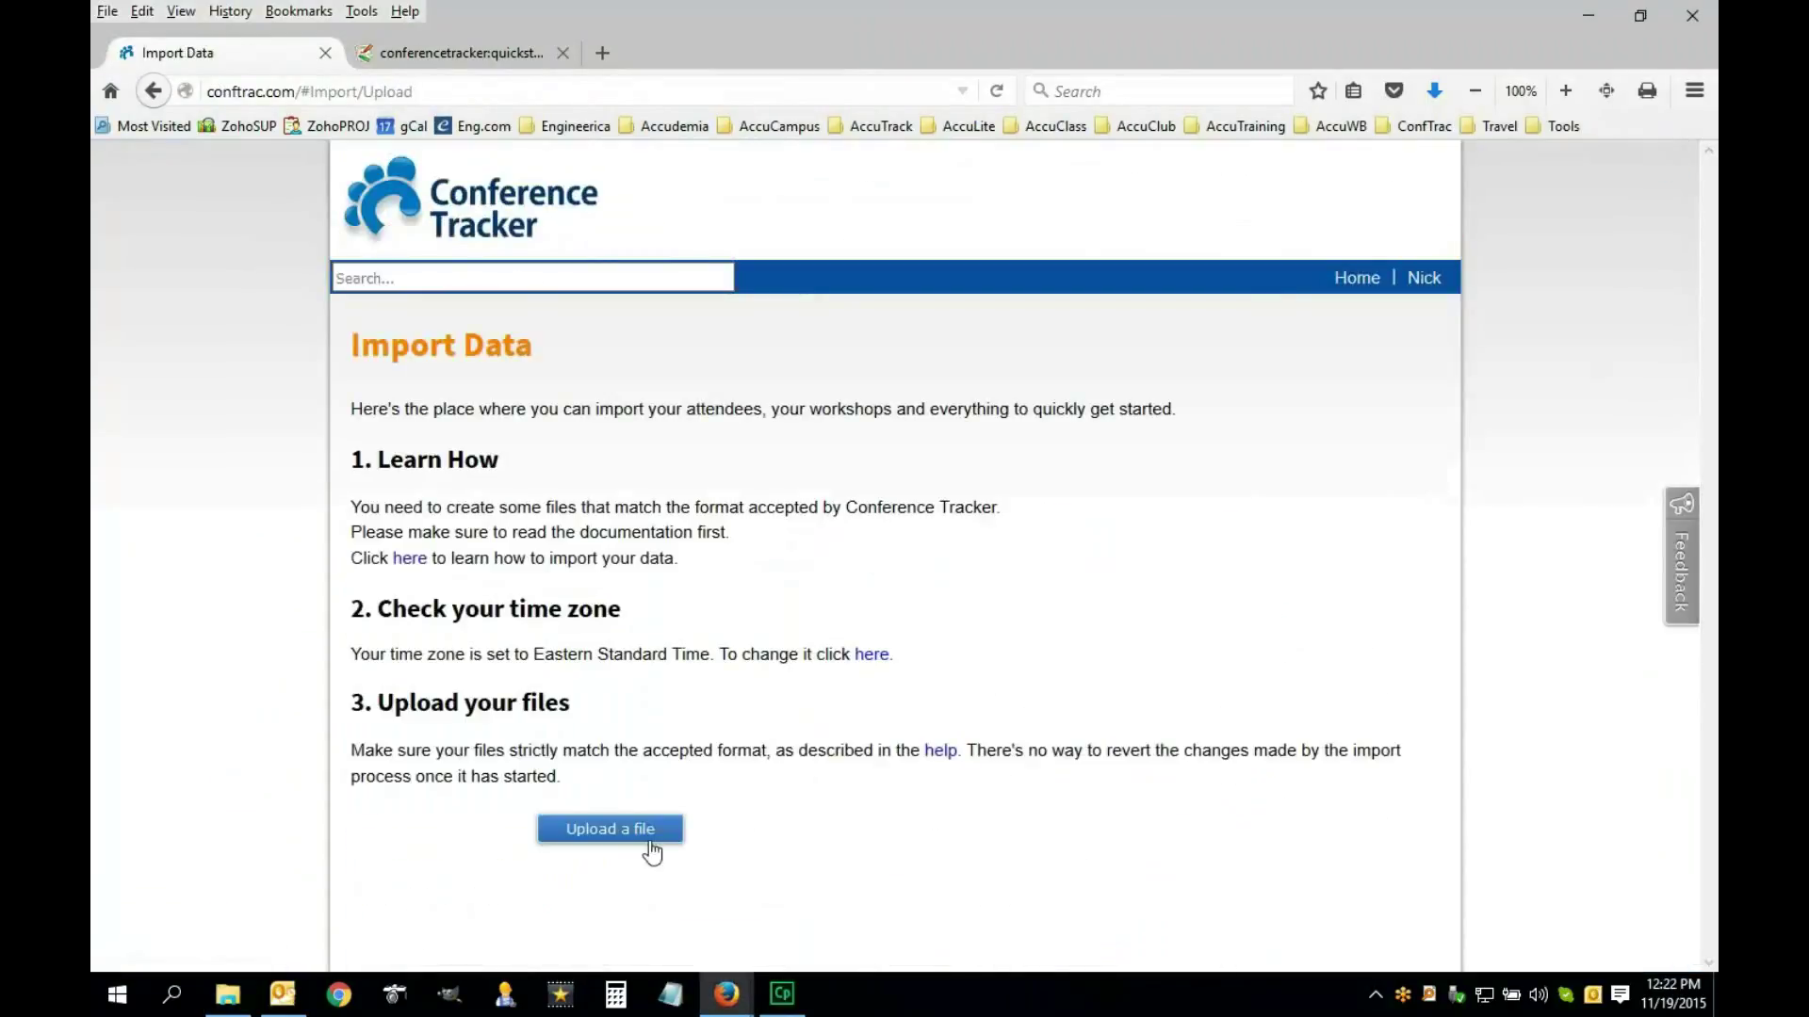
Upload WorkshopRegistrationImportExcel.csv for import
left_click(618, 835)
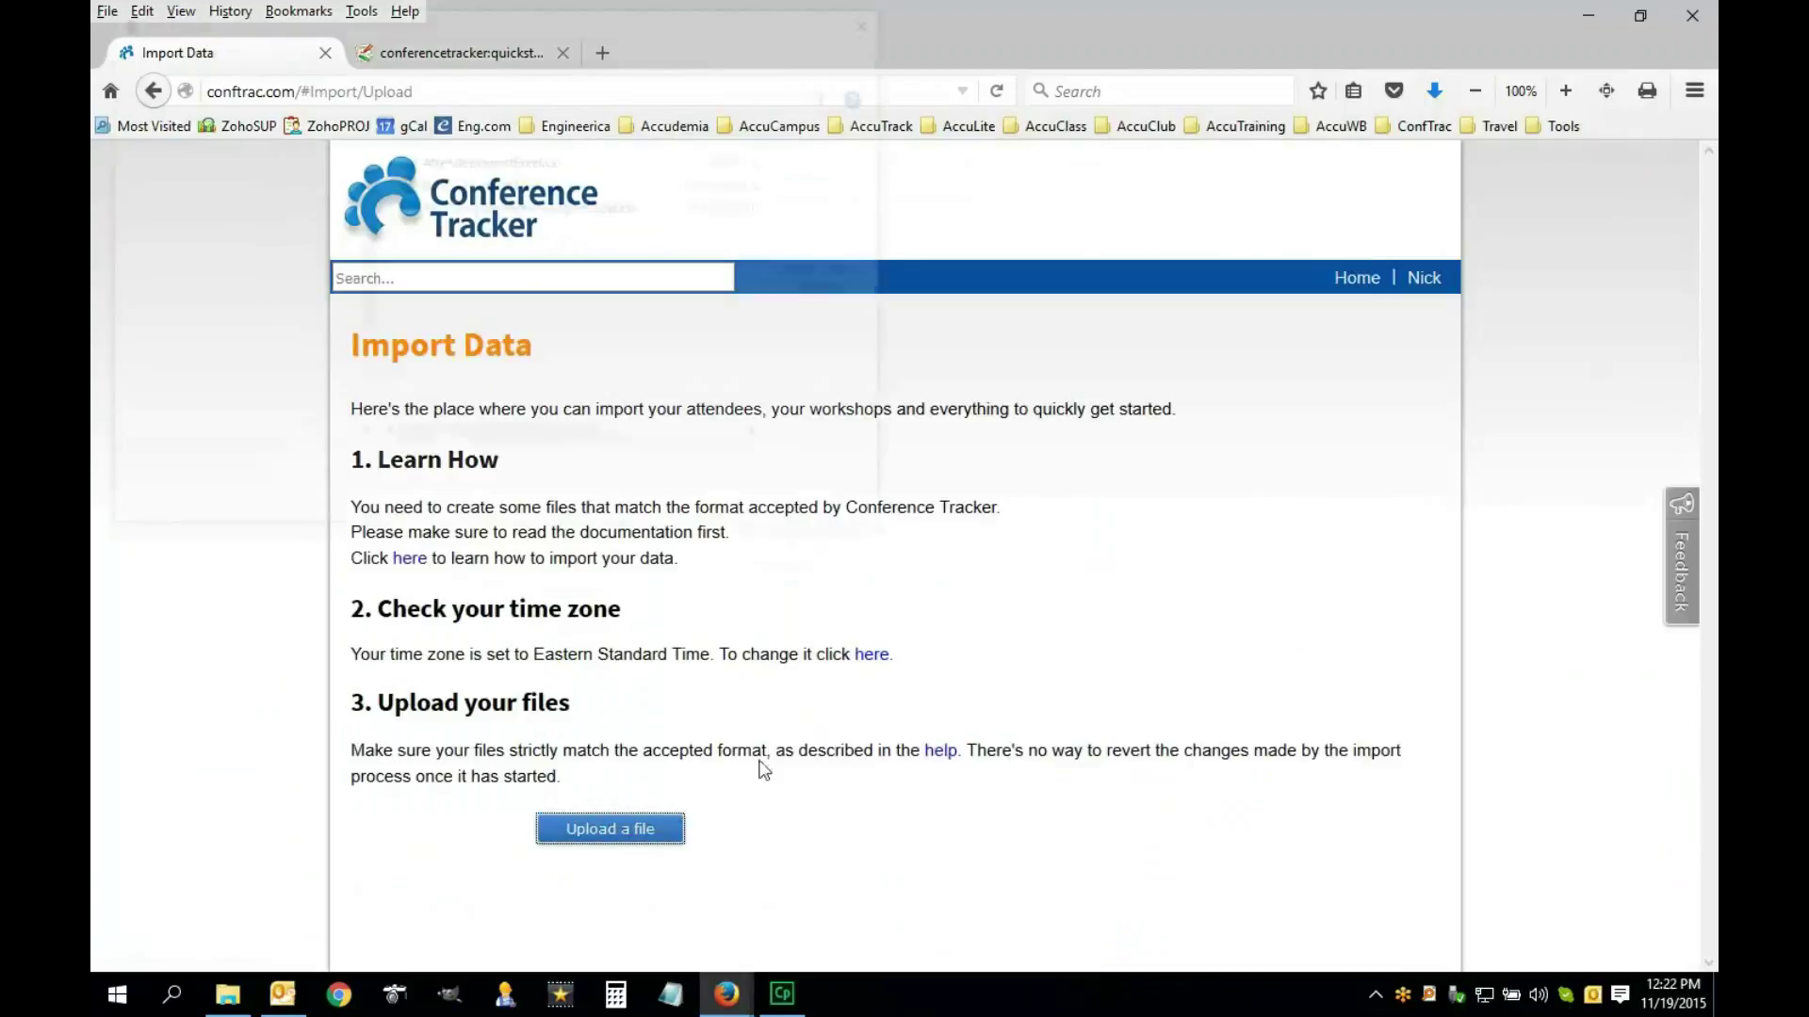
left_click(524, 208)
left_click(704, 506)
Confirm the import log ends with 'All done. It finished successfully'
scroll(777, 542, "down", 2)
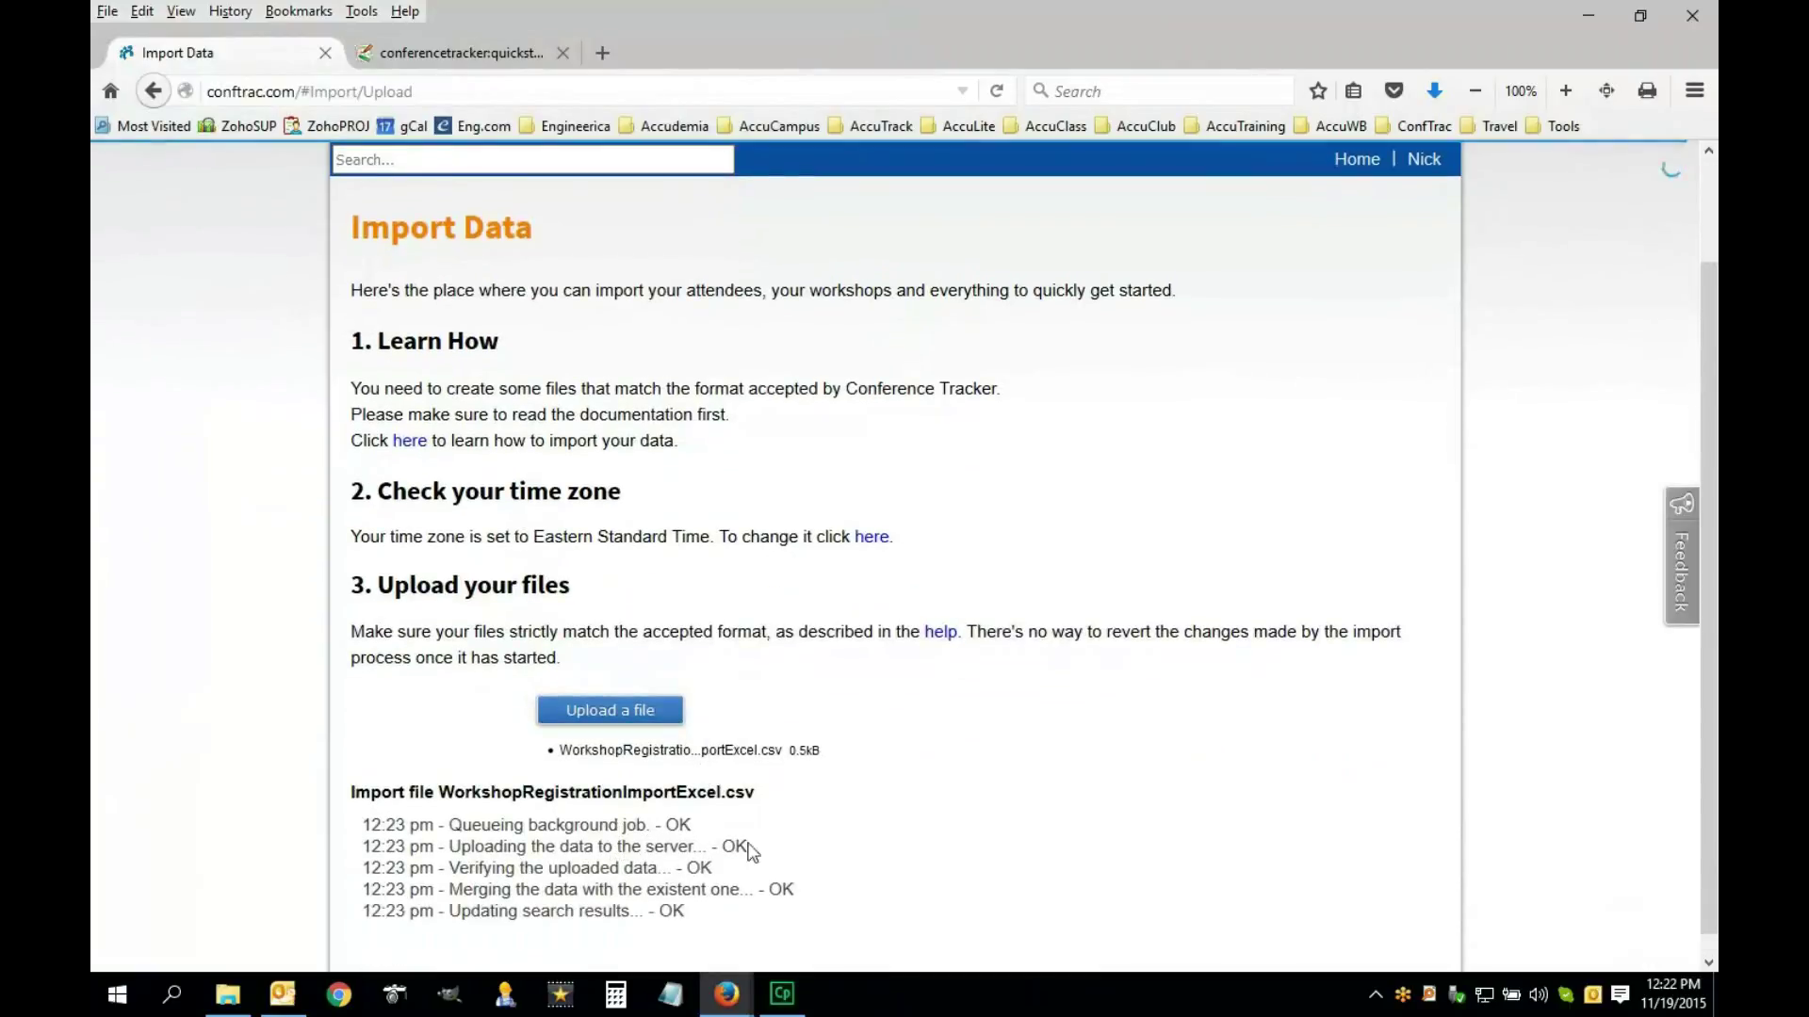
scroll(698, 864, "down", 3)
left_click_drag(739, 869, 573, 878)
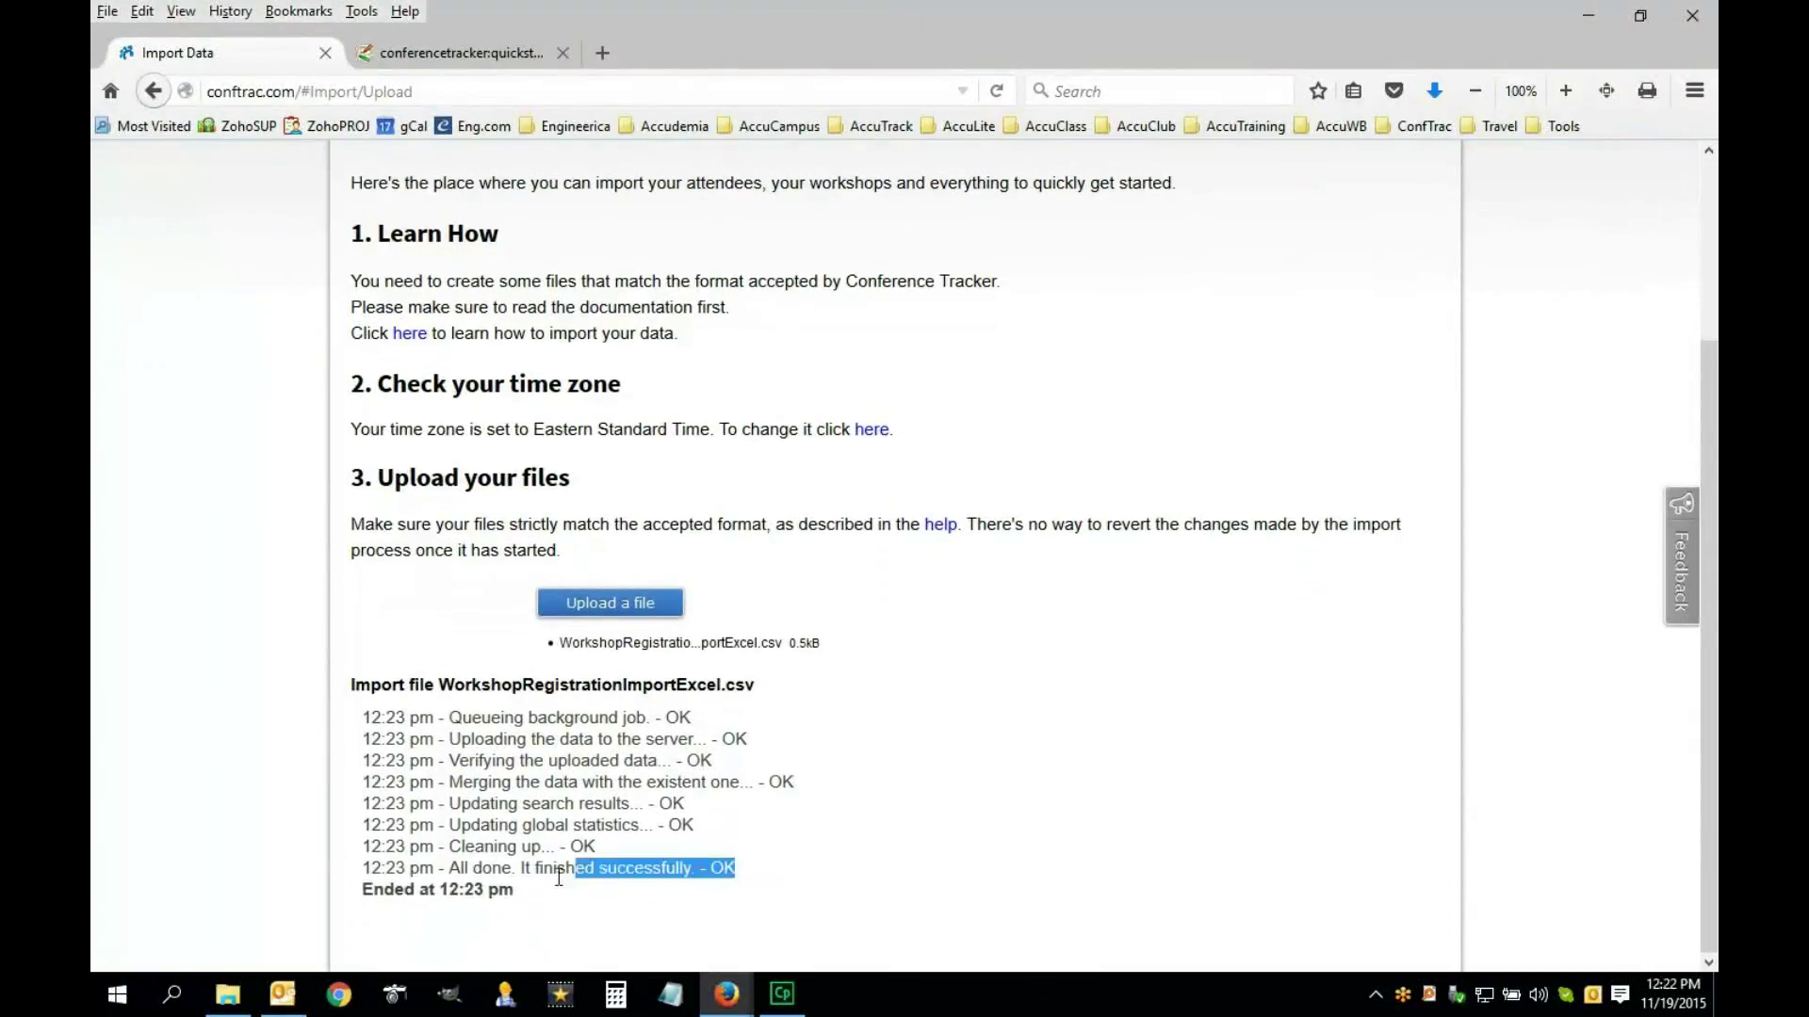
left_click_drag(734, 868, 493, 874)
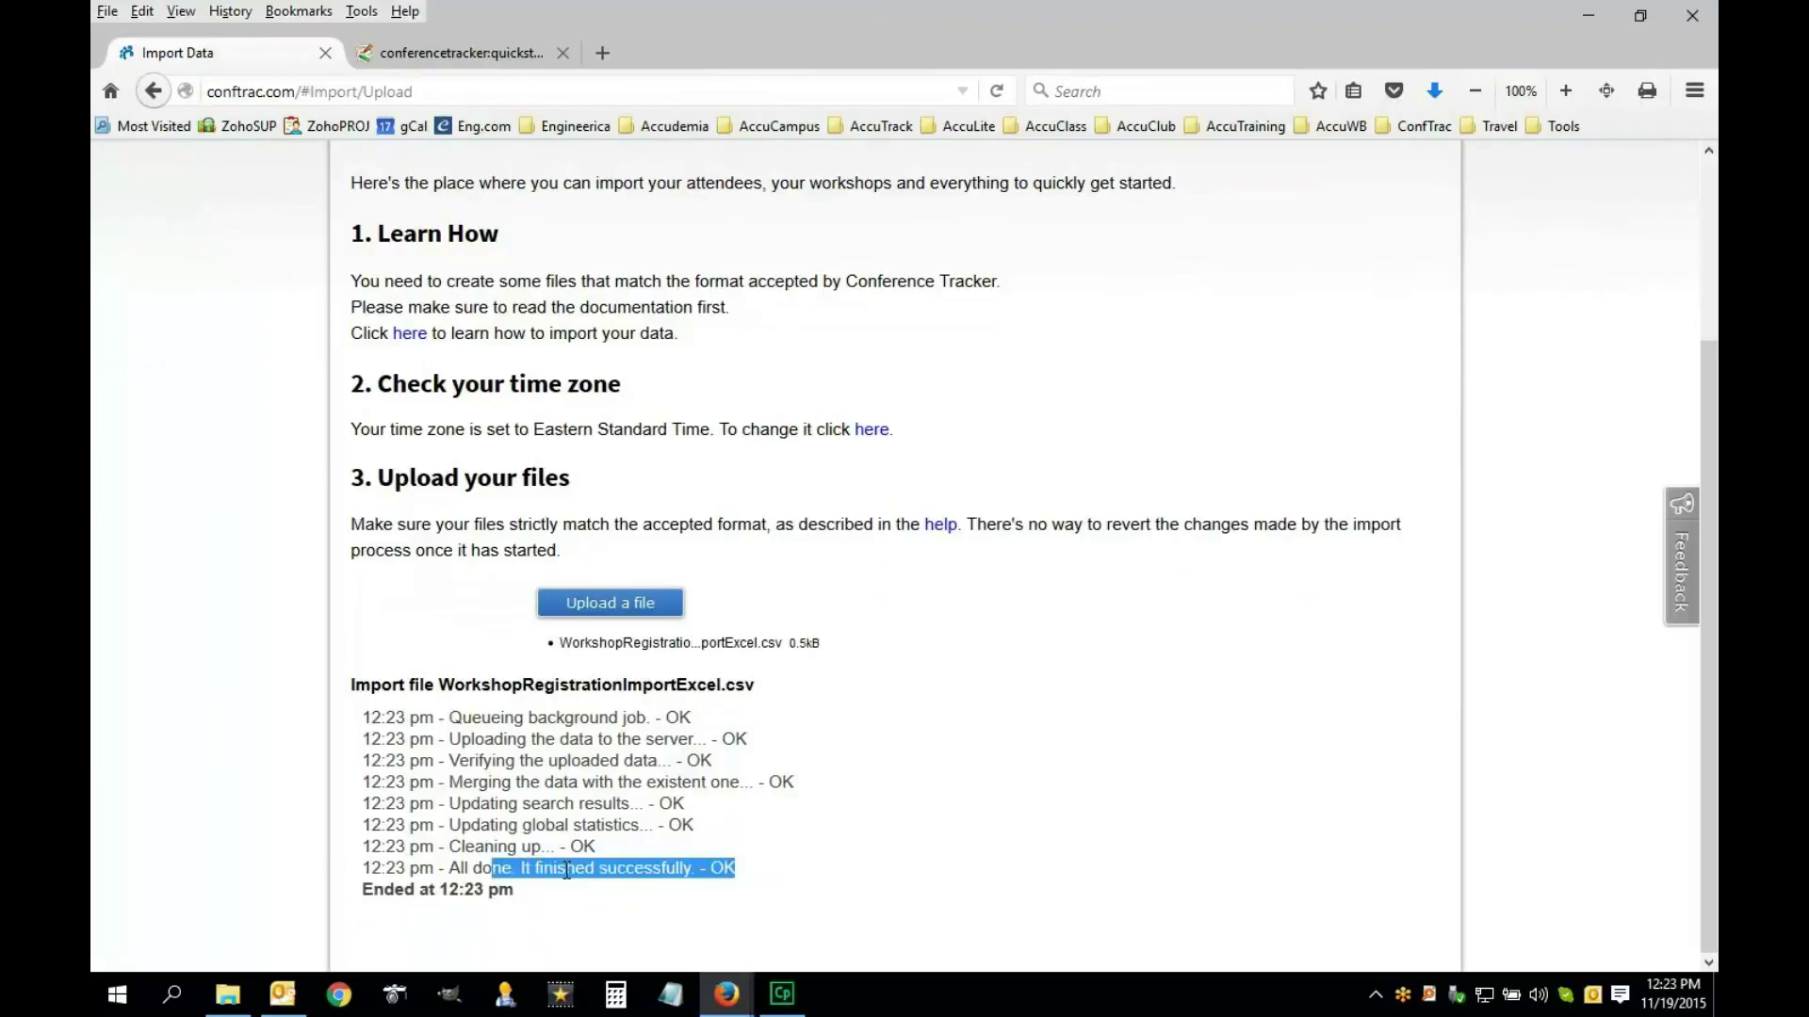
left_click(566, 870)
scroll(863, 779, "up", 4)
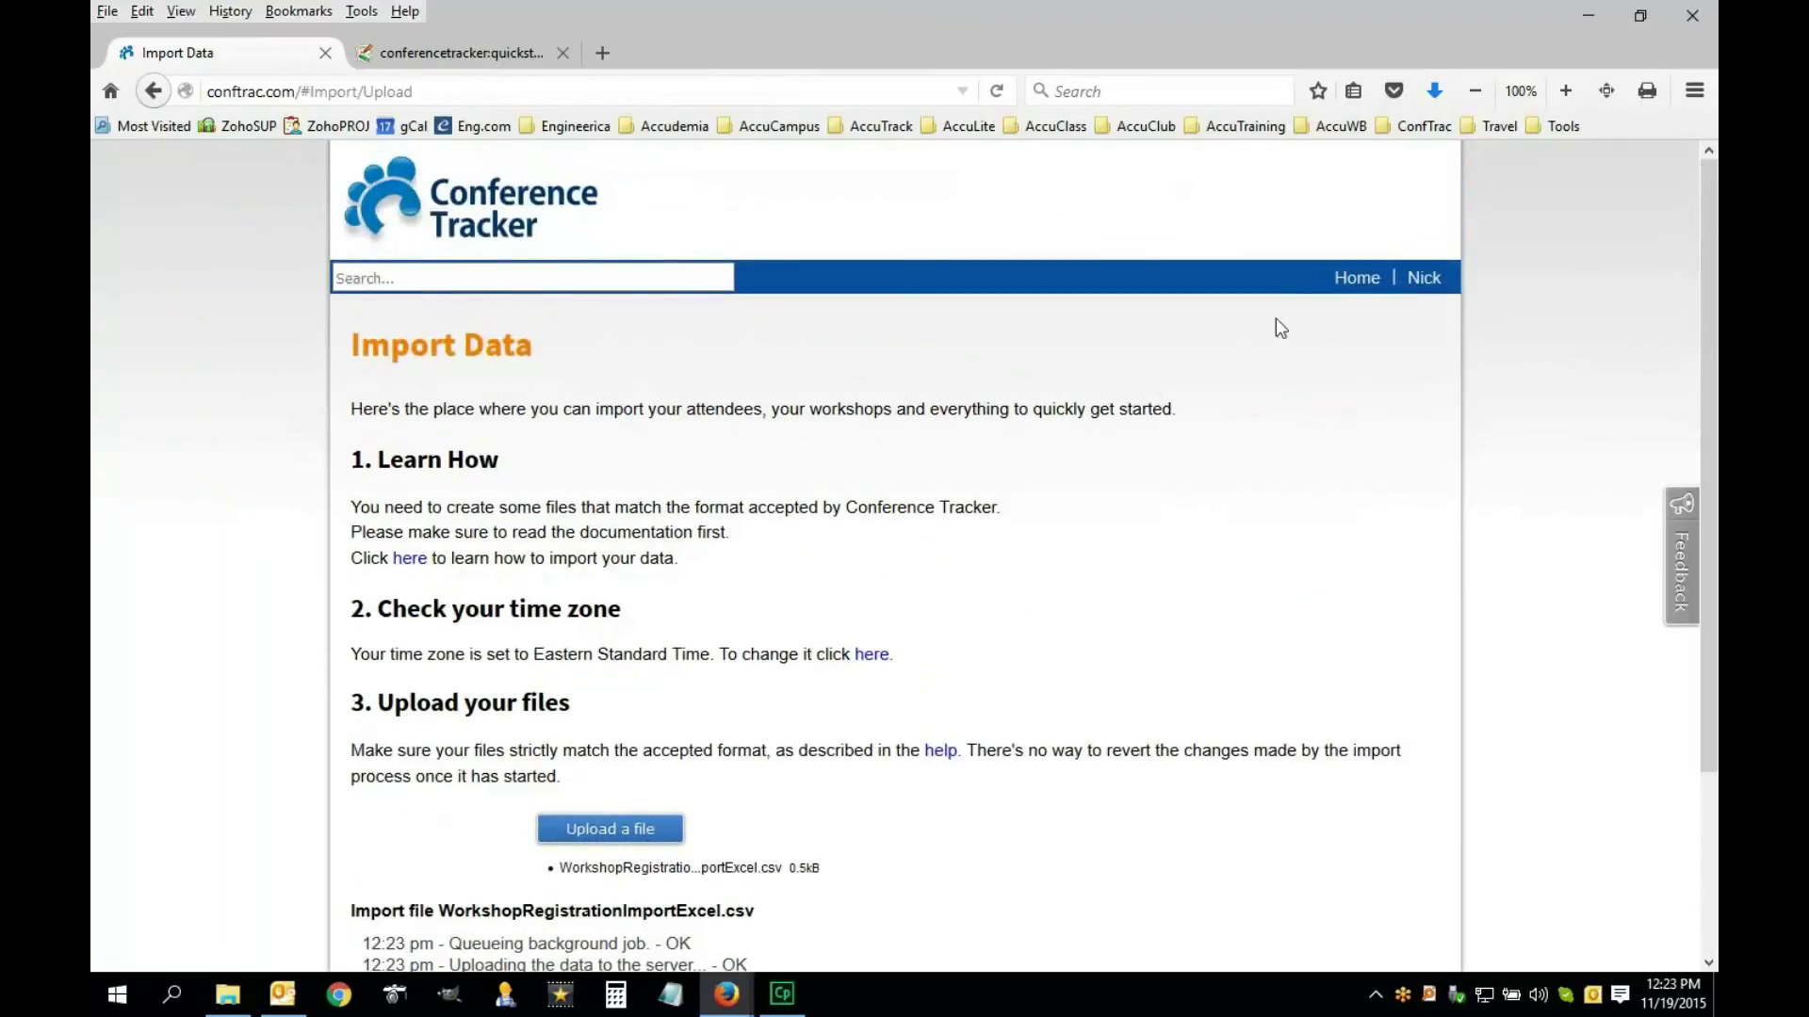
Check registrations for Faster Design Decisions with Style Tiles and Styles of Redesign, then return Home
left_click(1354, 278)
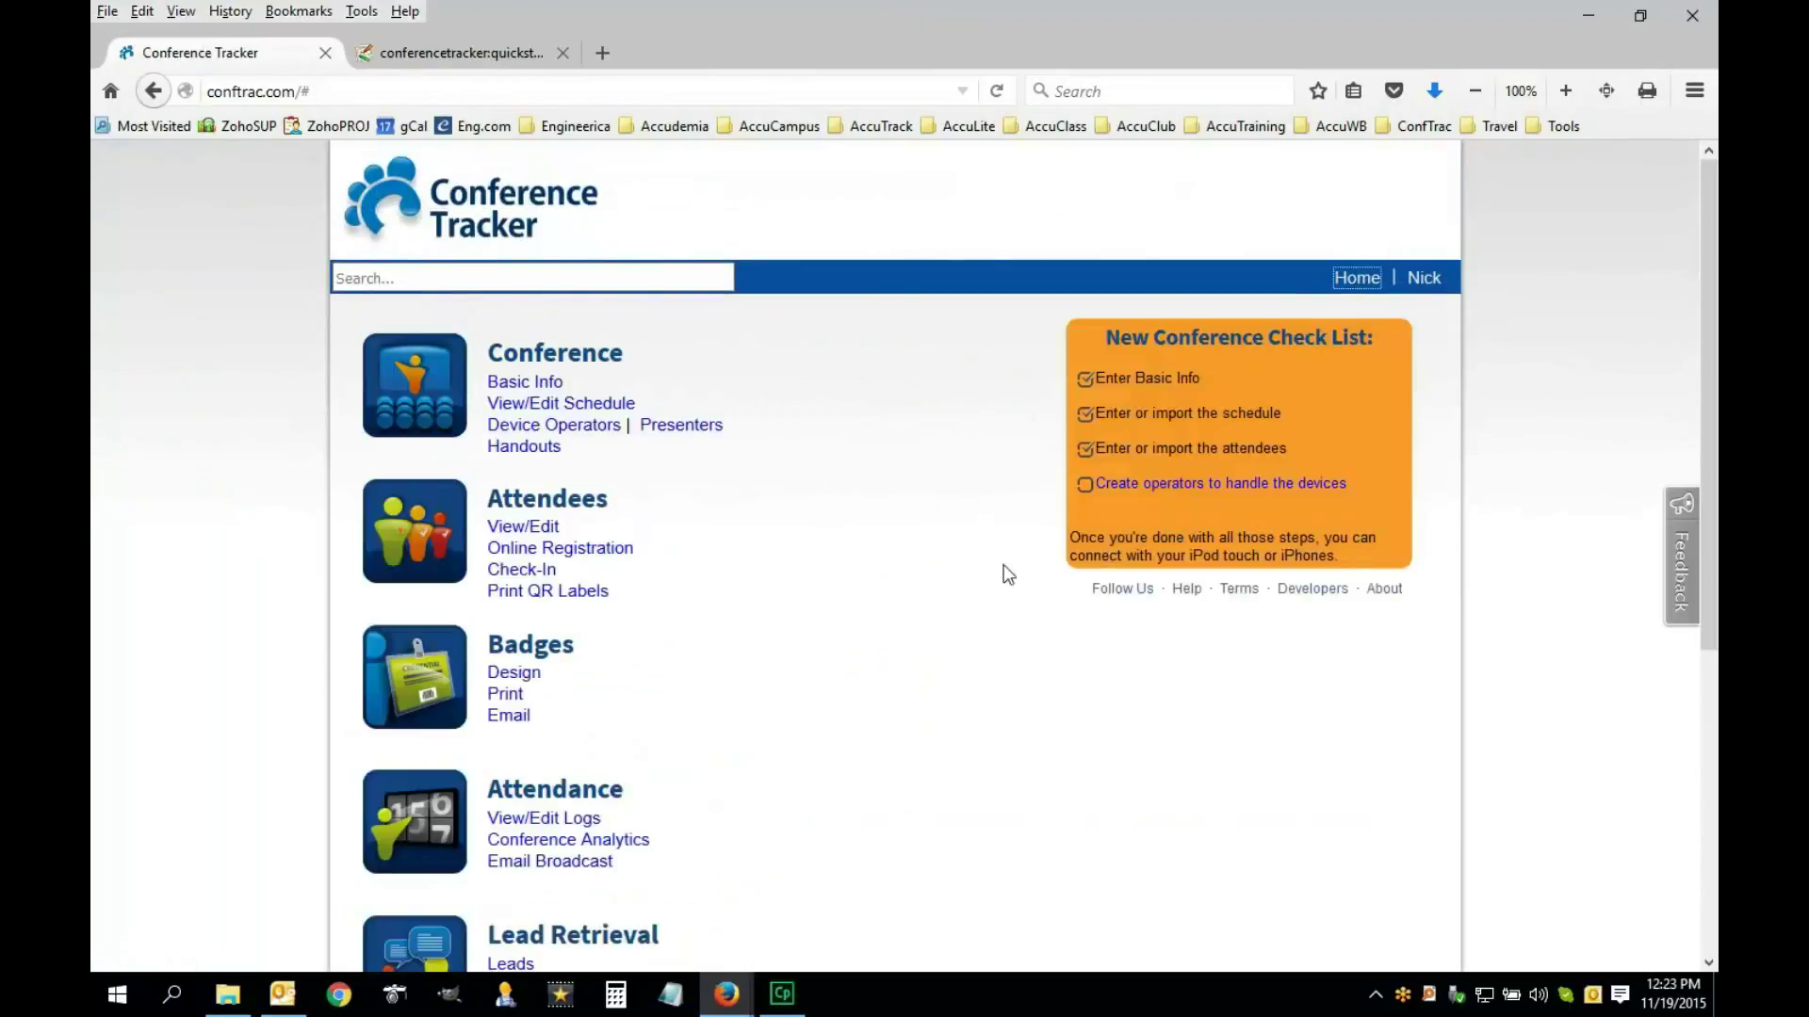
left_click(564, 407)
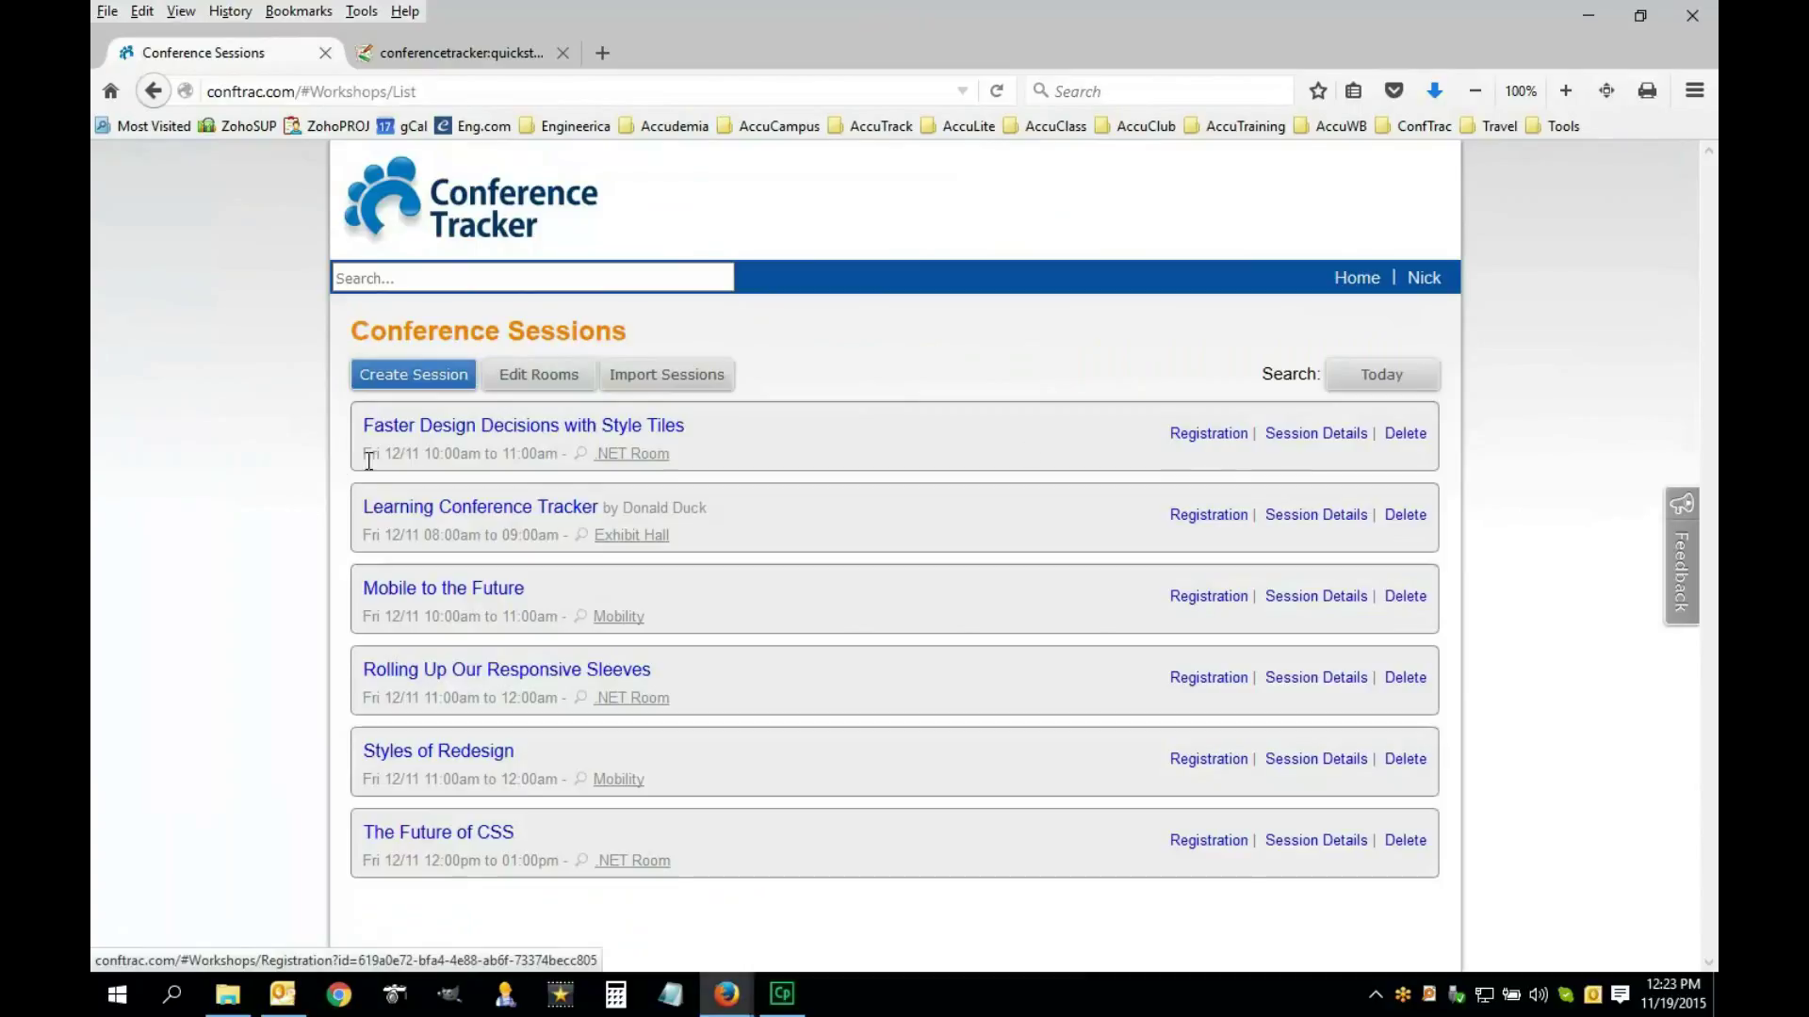
left_click(1191, 435)
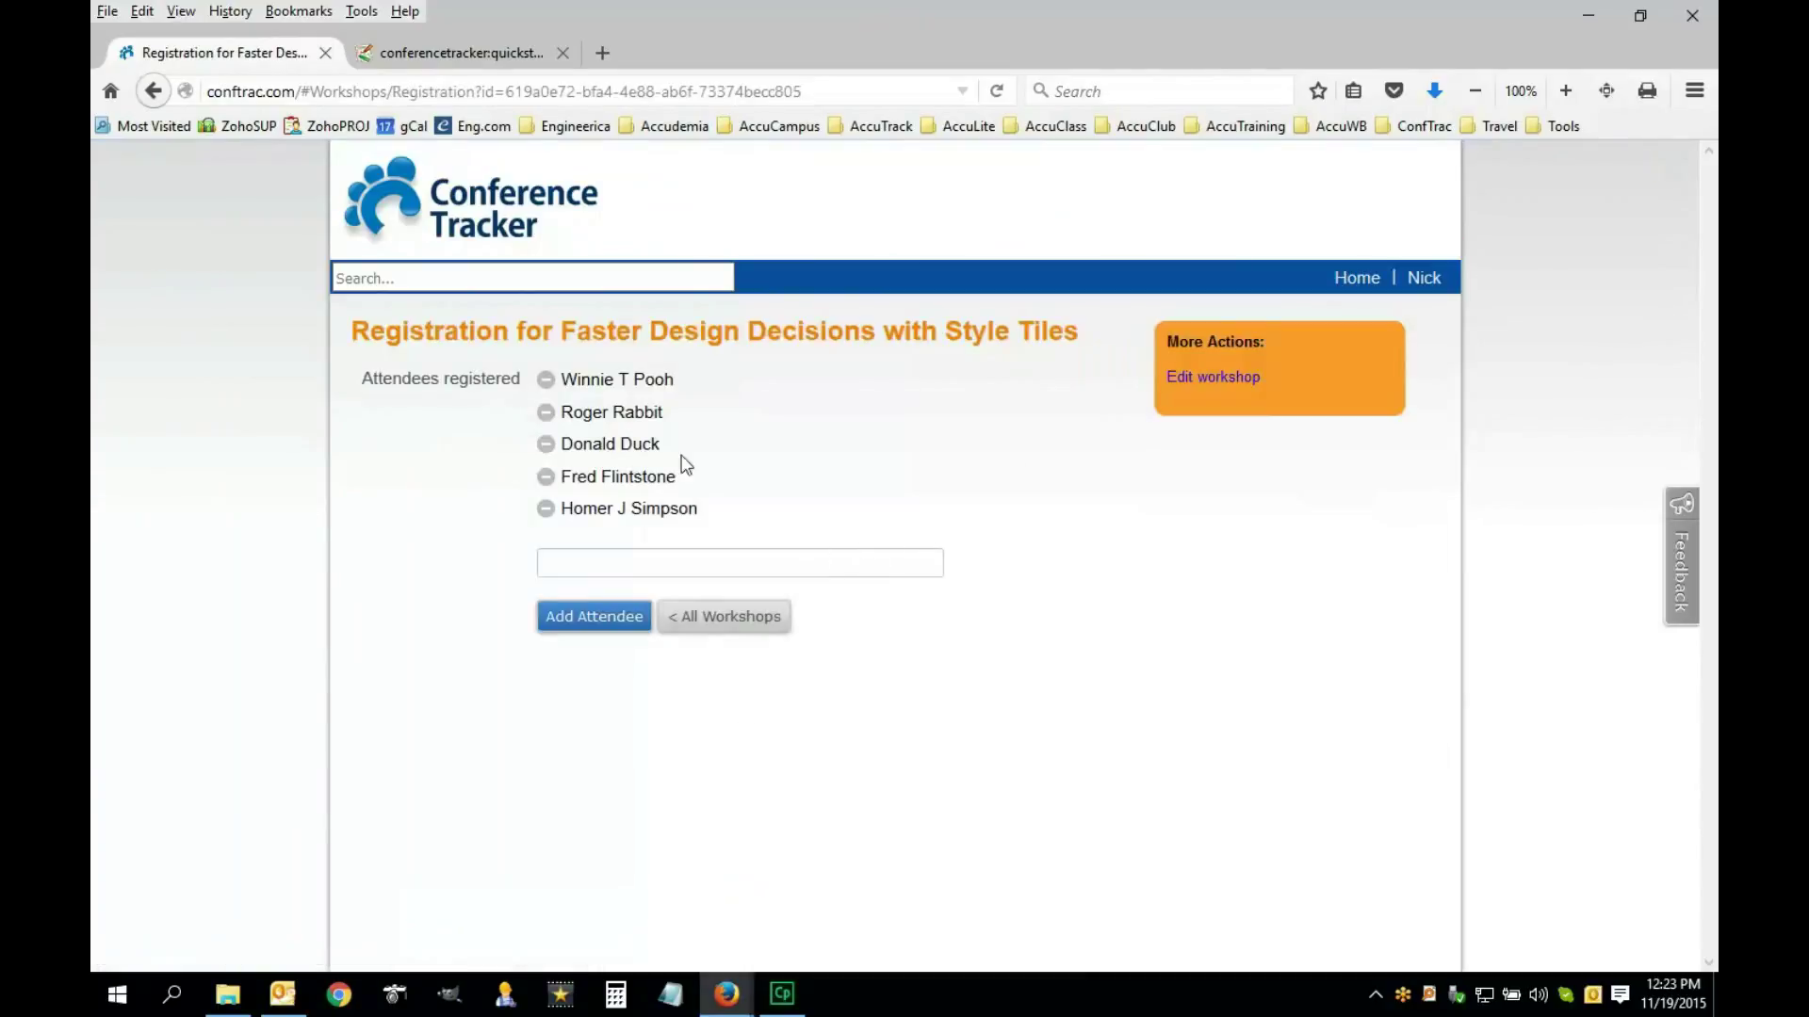
left_click(730, 626)
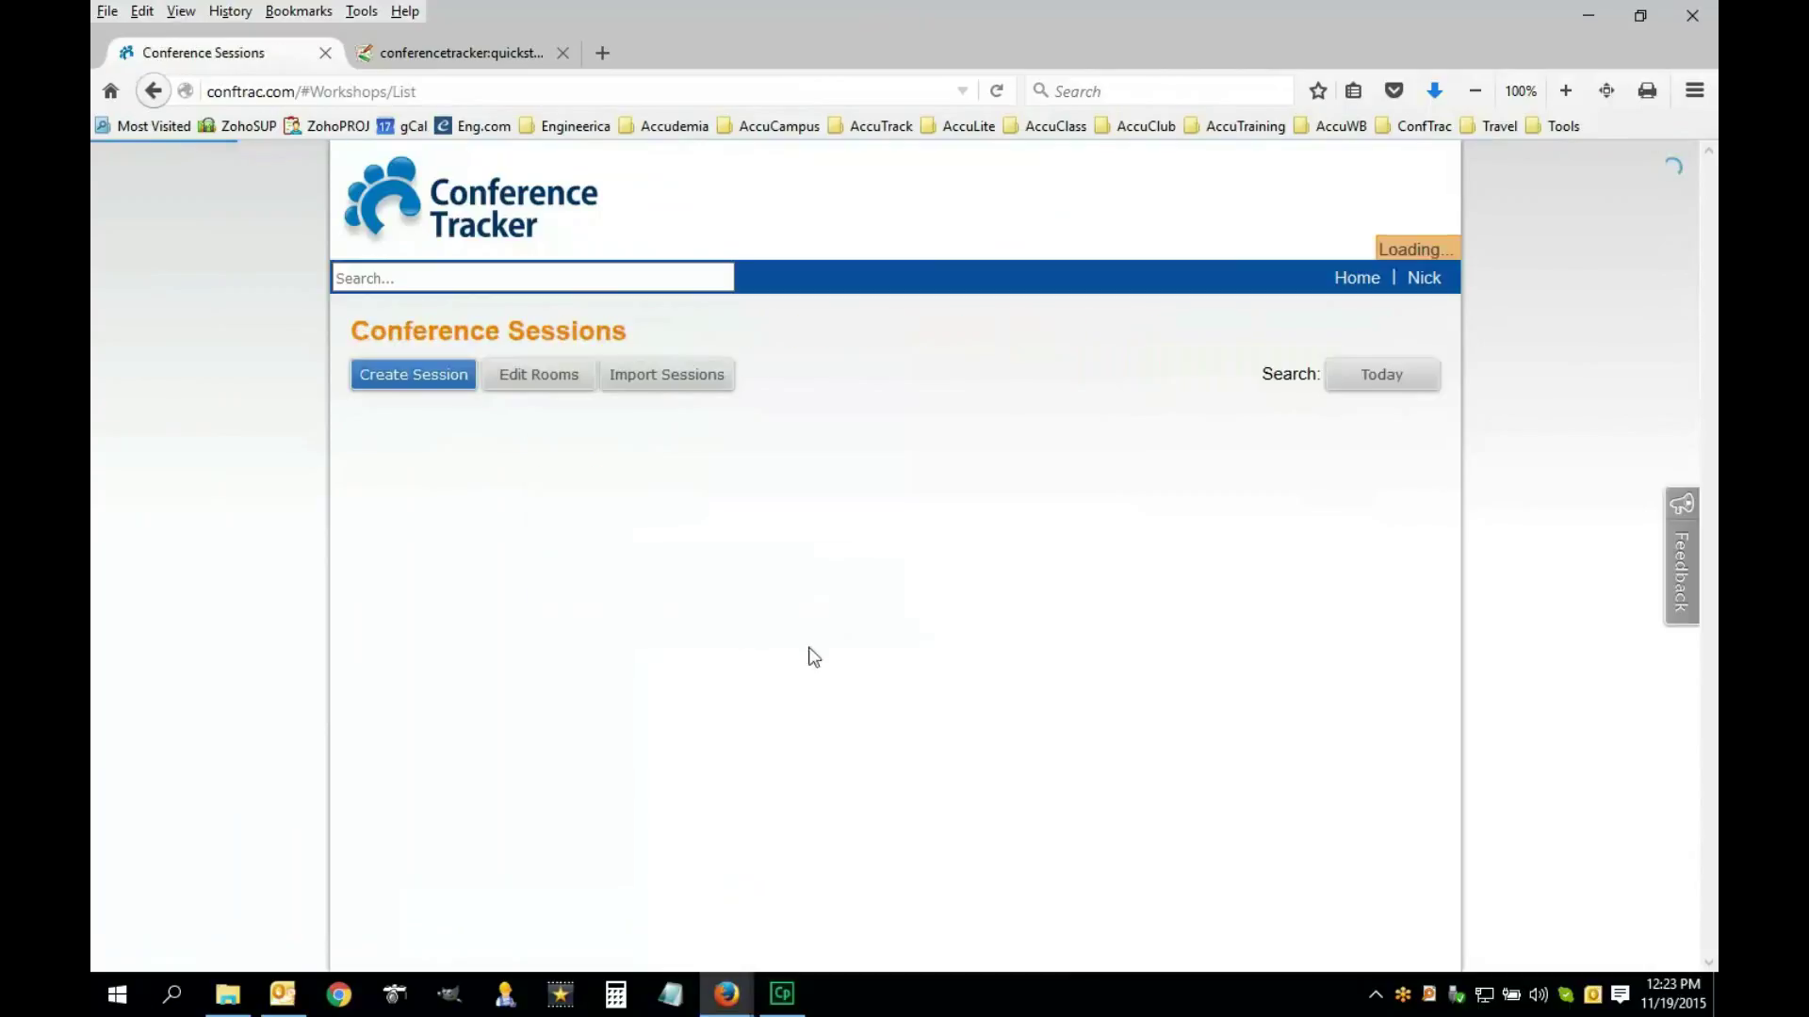
left_click(1219, 765)
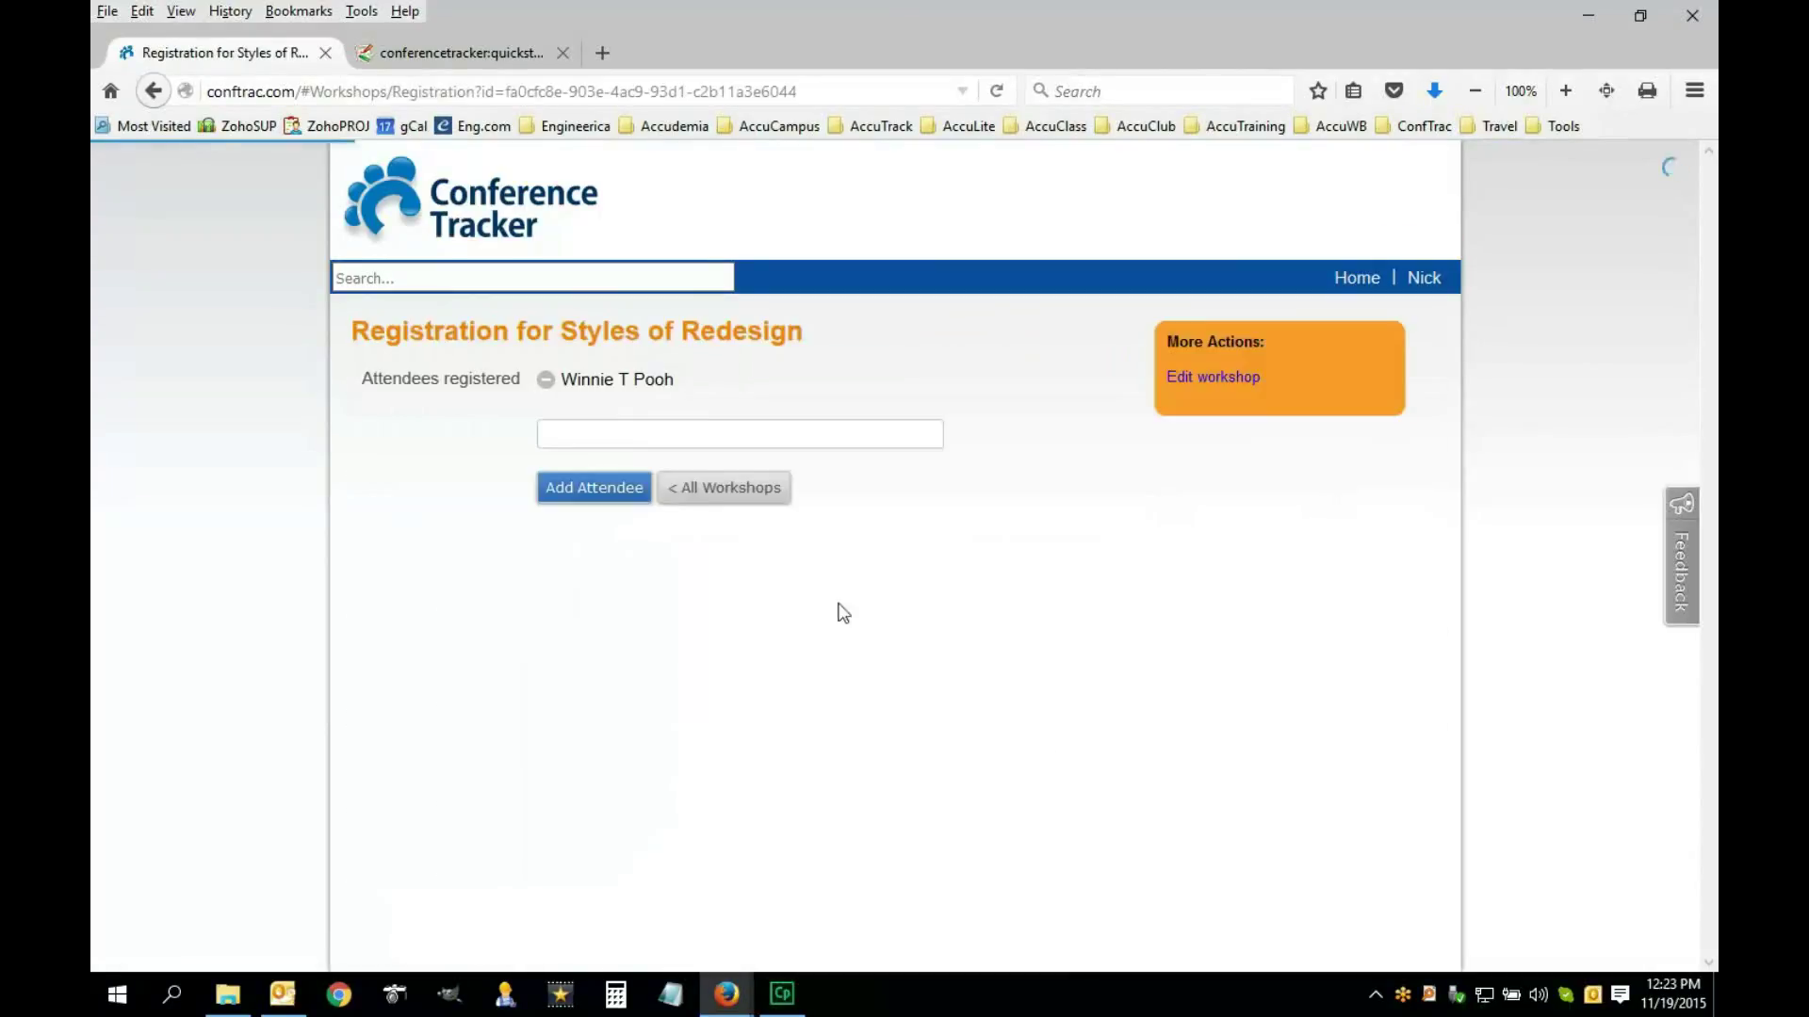
left_click(1356, 276)
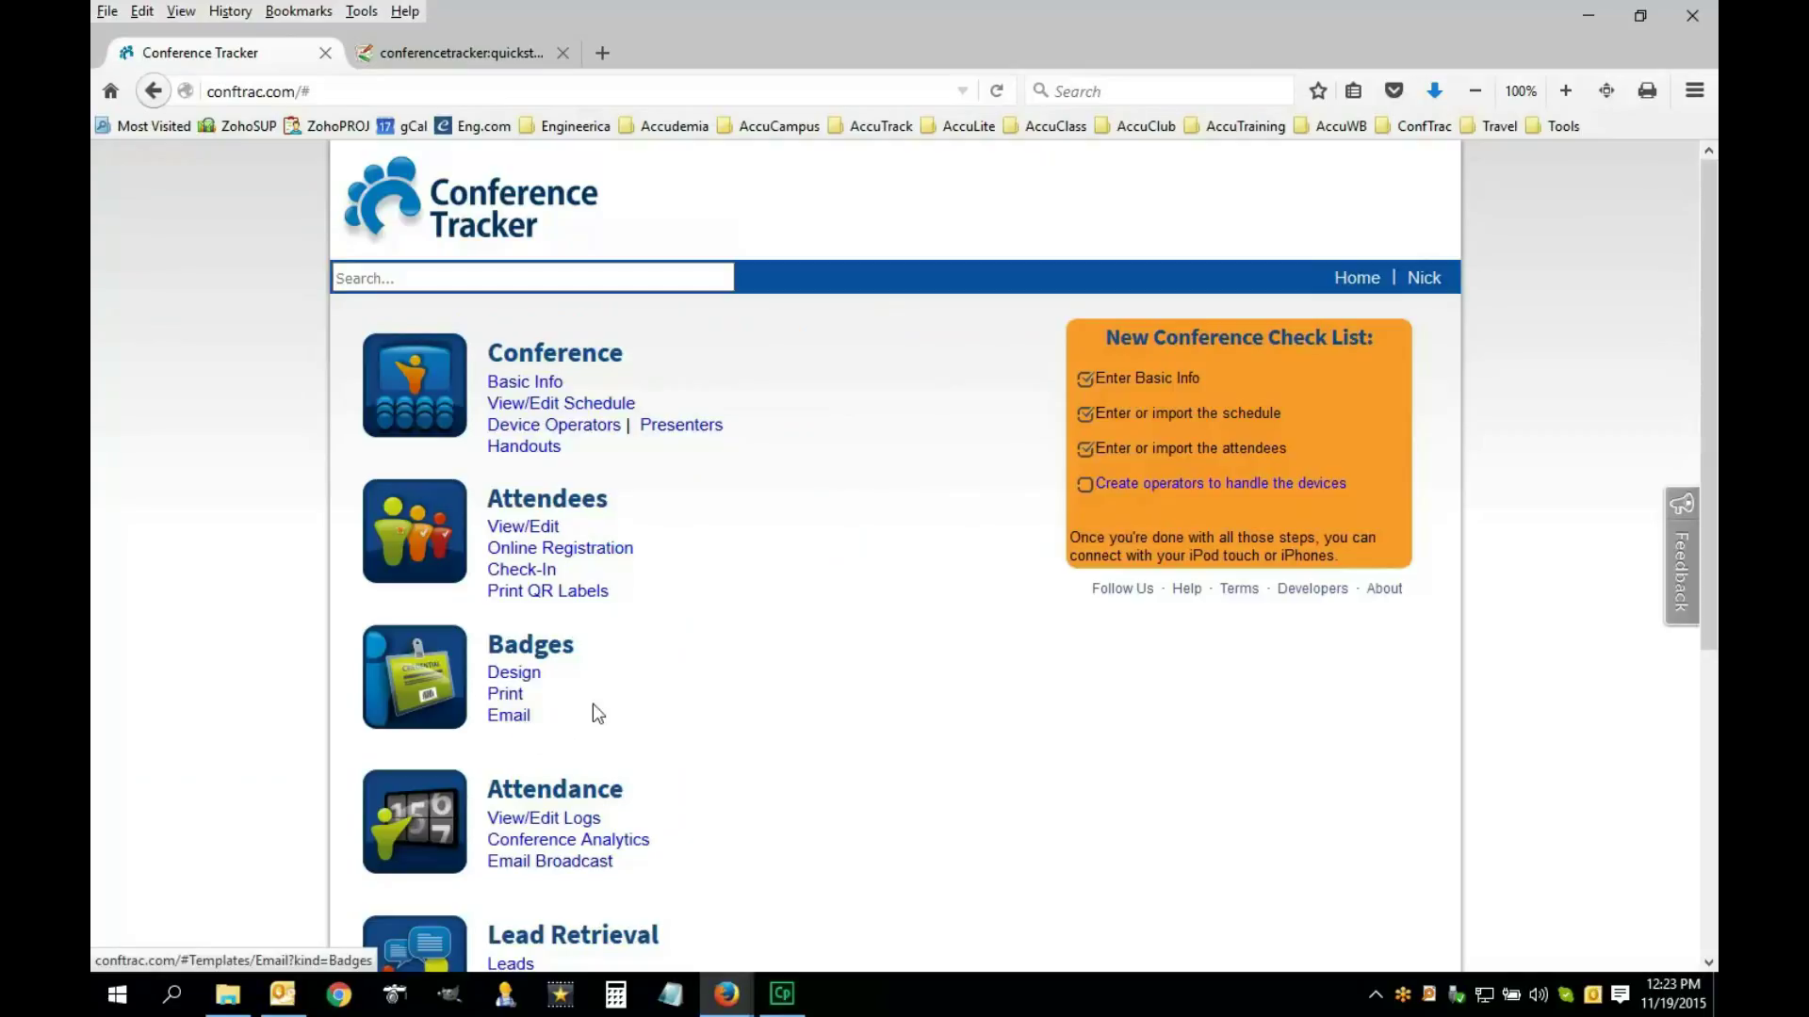
Check the quickstart docs, then return to Conference Tracker and open Badges > Design
left_click(490, 54)
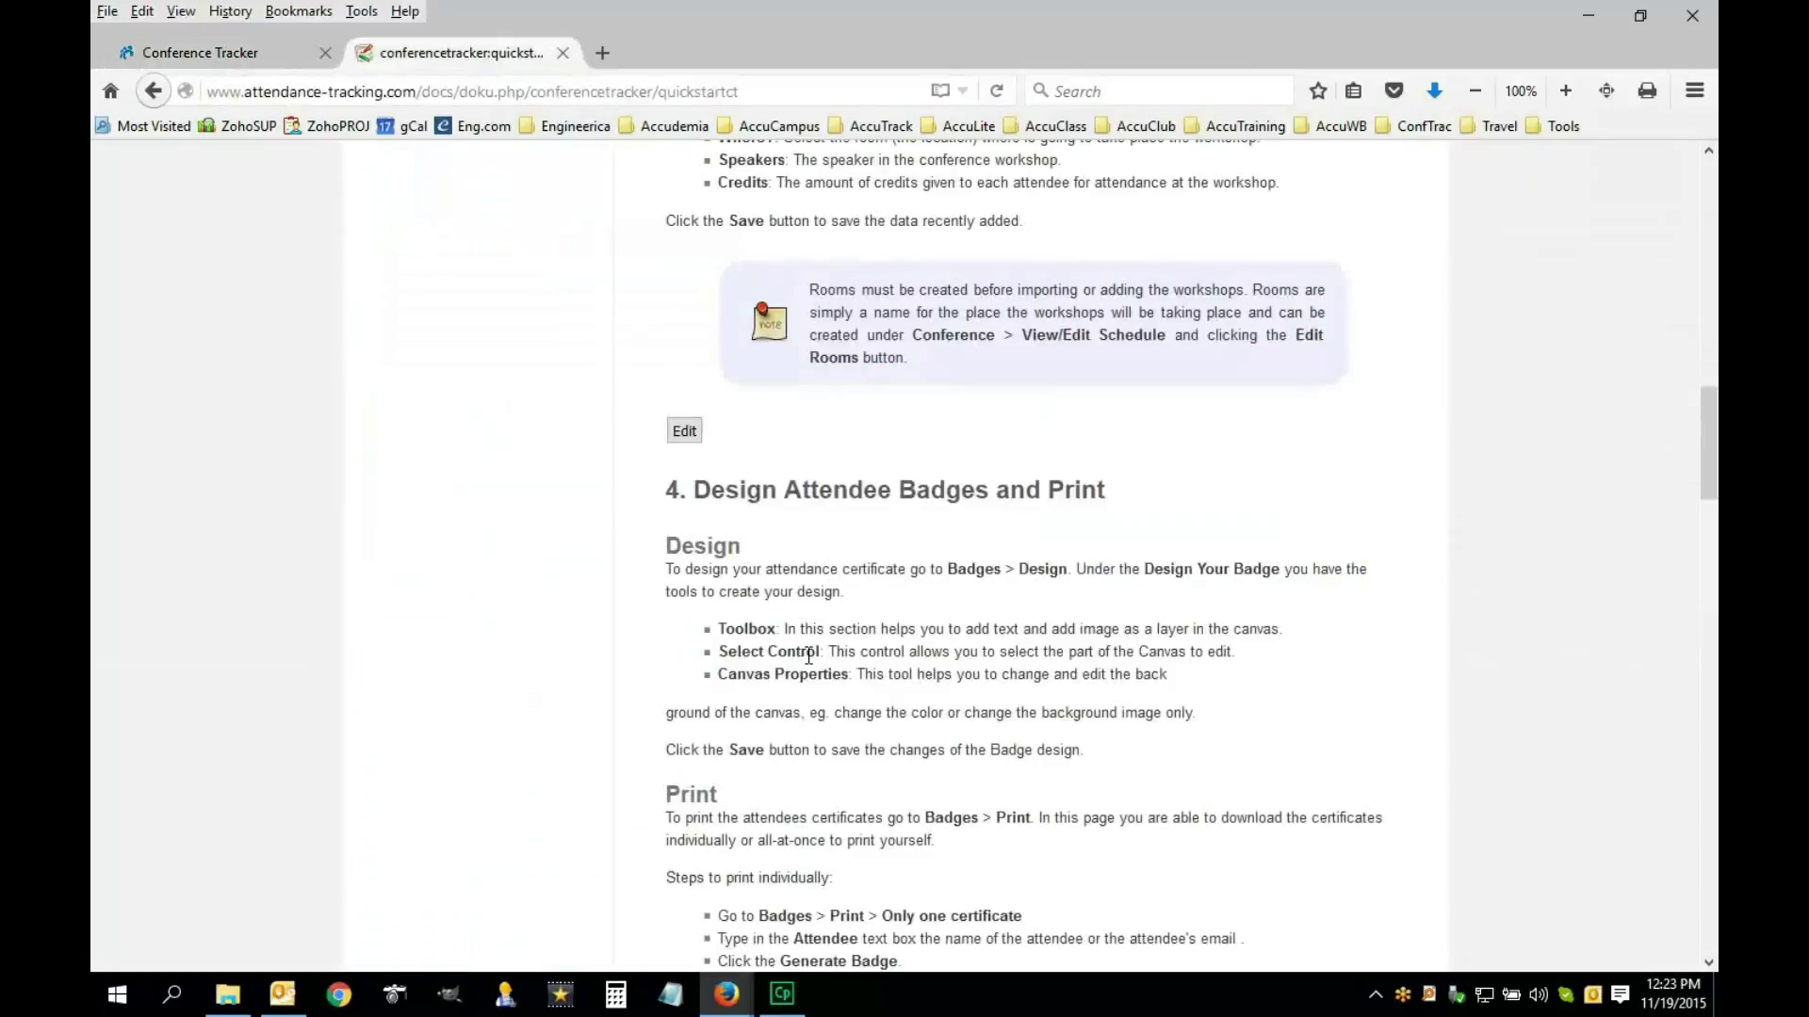
scroll(807, 656, "down", 3)
left_click(251, 62)
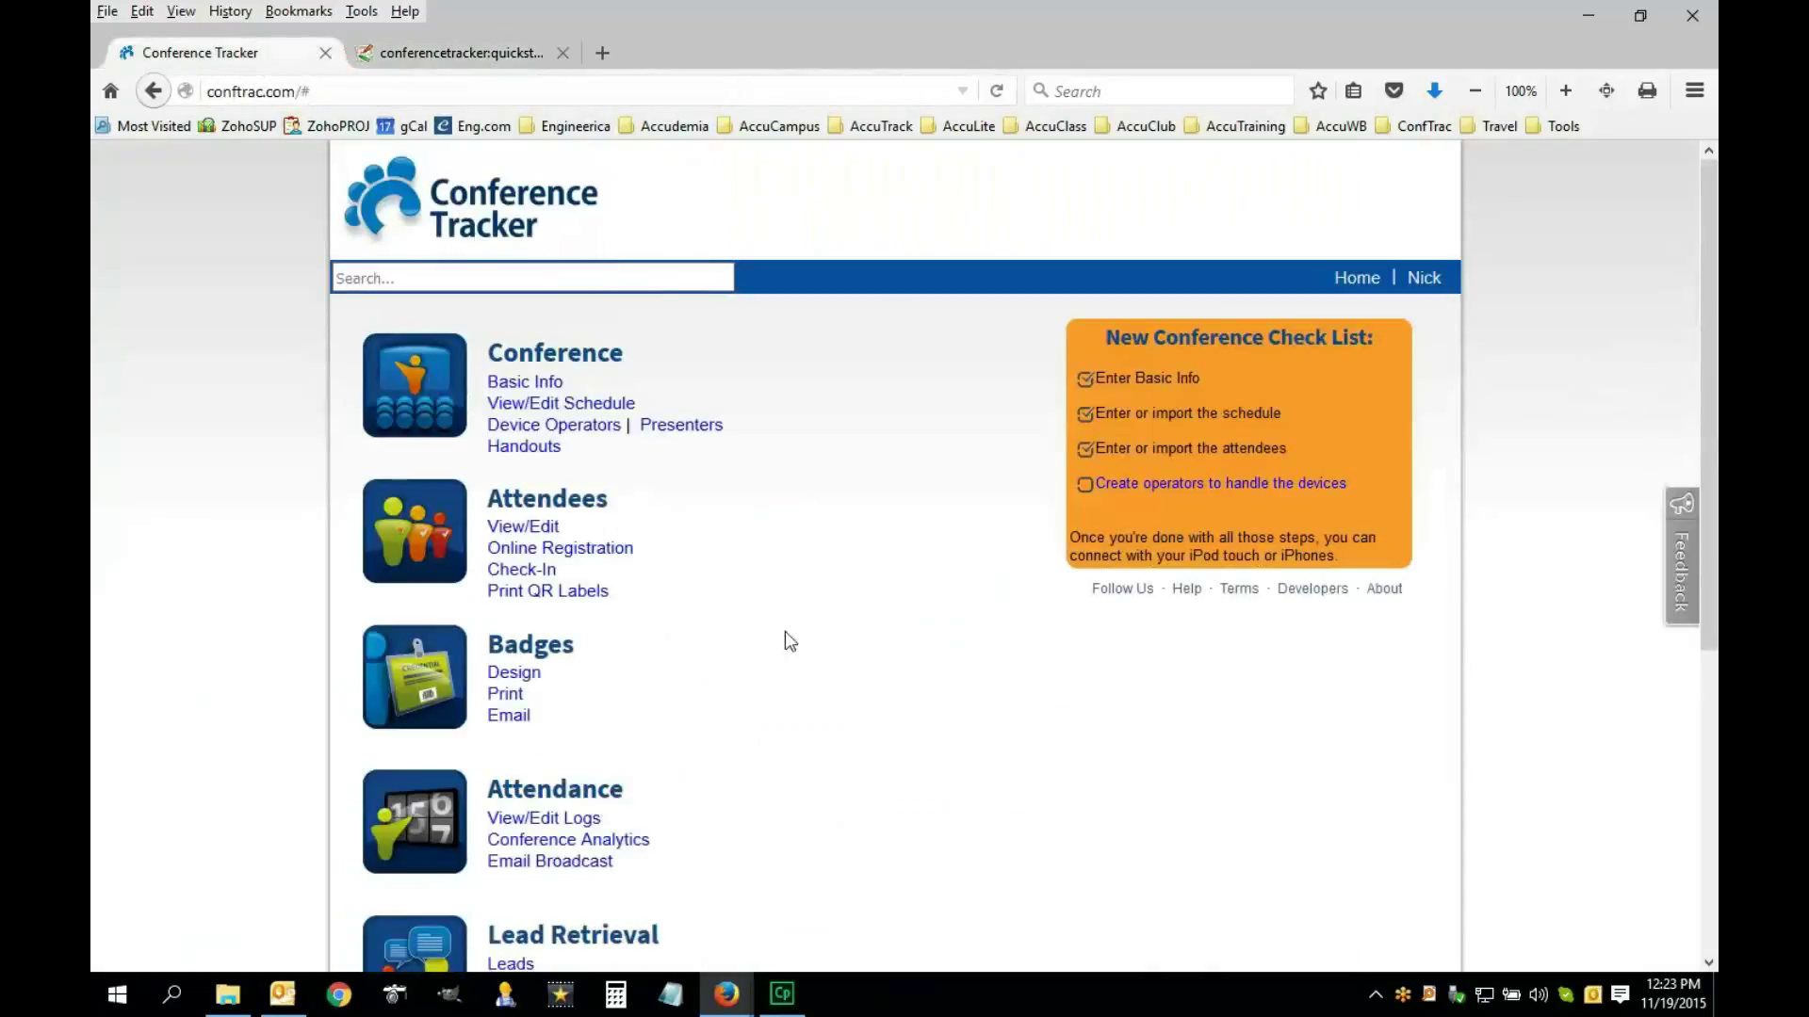
left_click(525, 675)
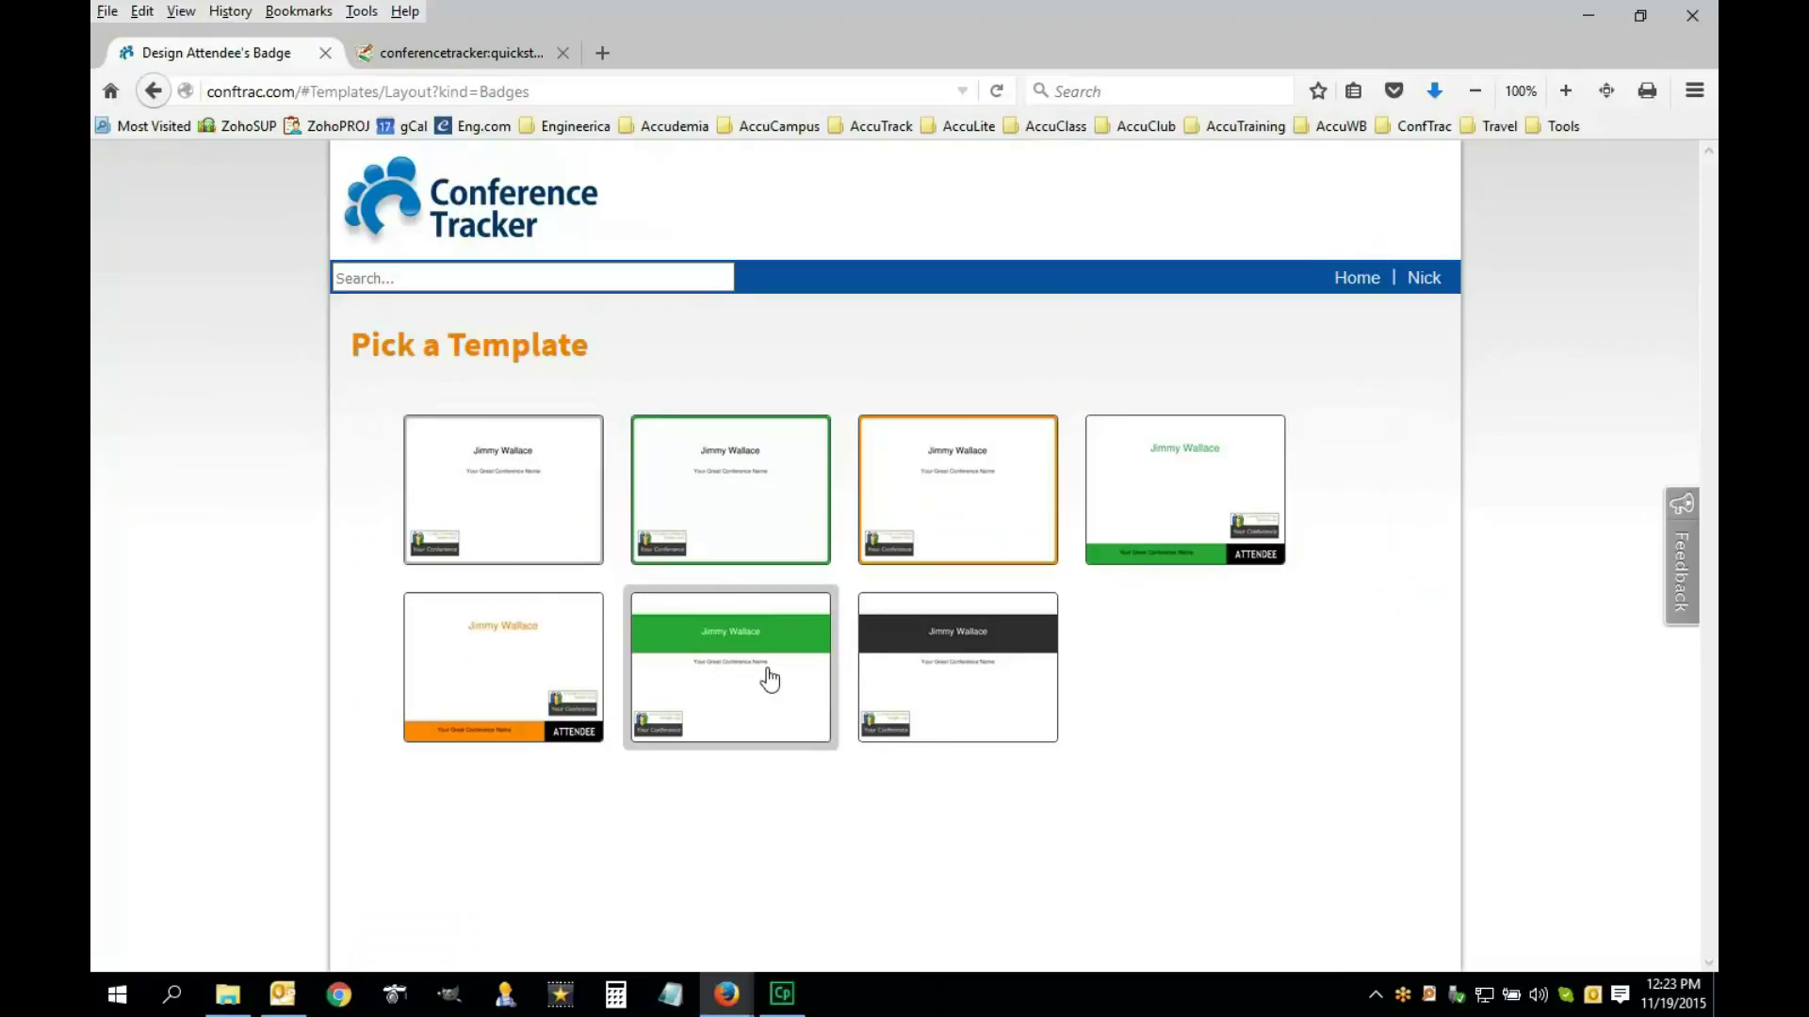
Preview the fourth badge template, with the green conference-name bar and black ATTENDEE block
left_click(1136, 545)
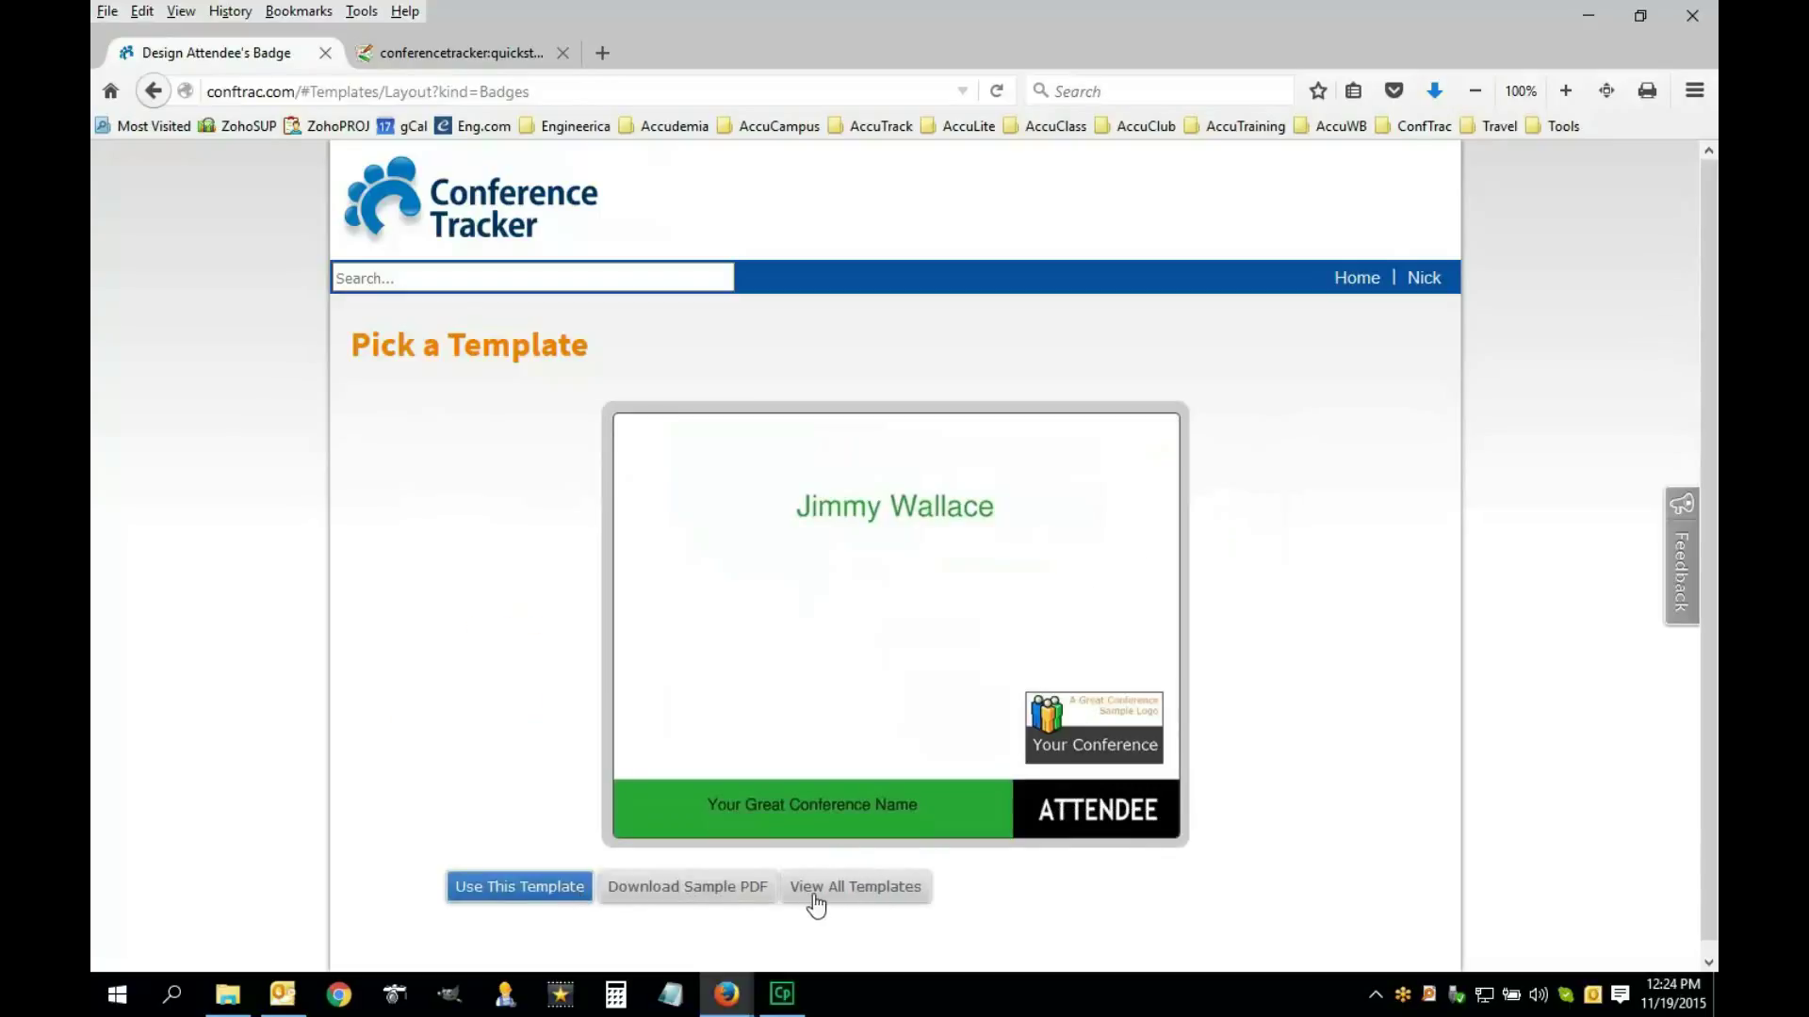
Load the green-bar ATTENDEE template into the badge designer and scroll down to Save
left_click(528, 888)
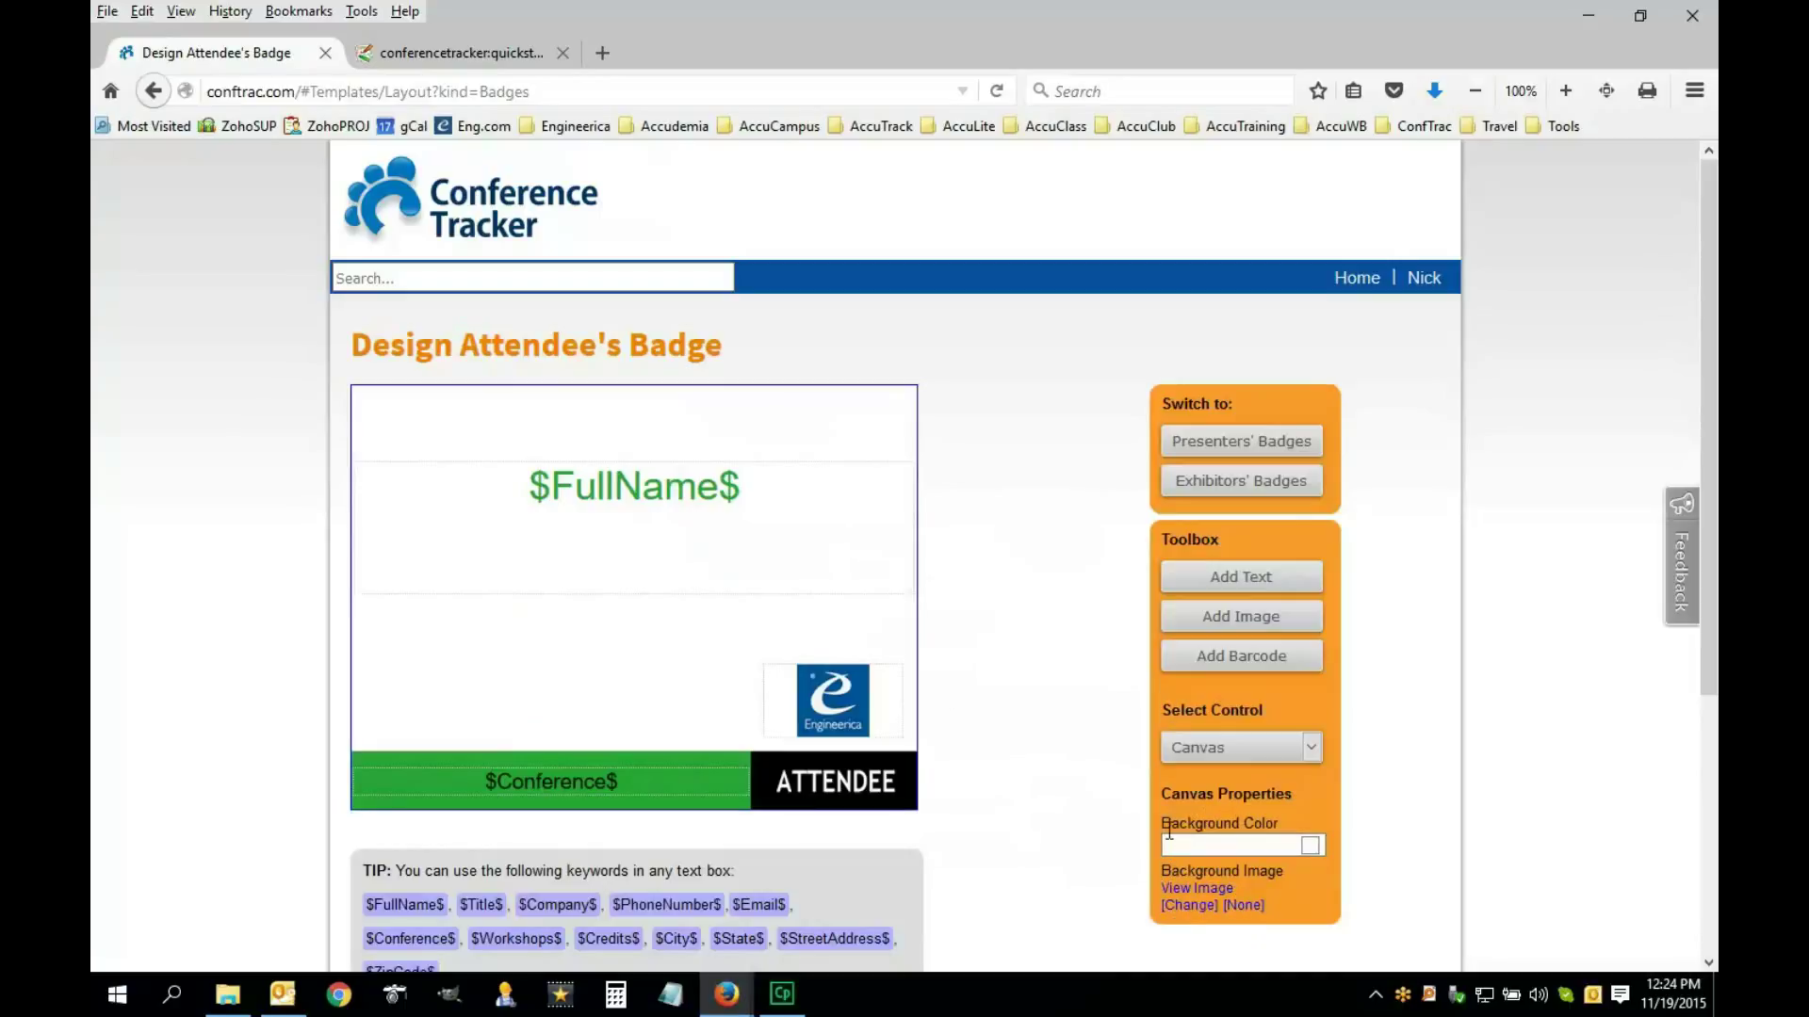
scroll(1240, 926, "down", 1)
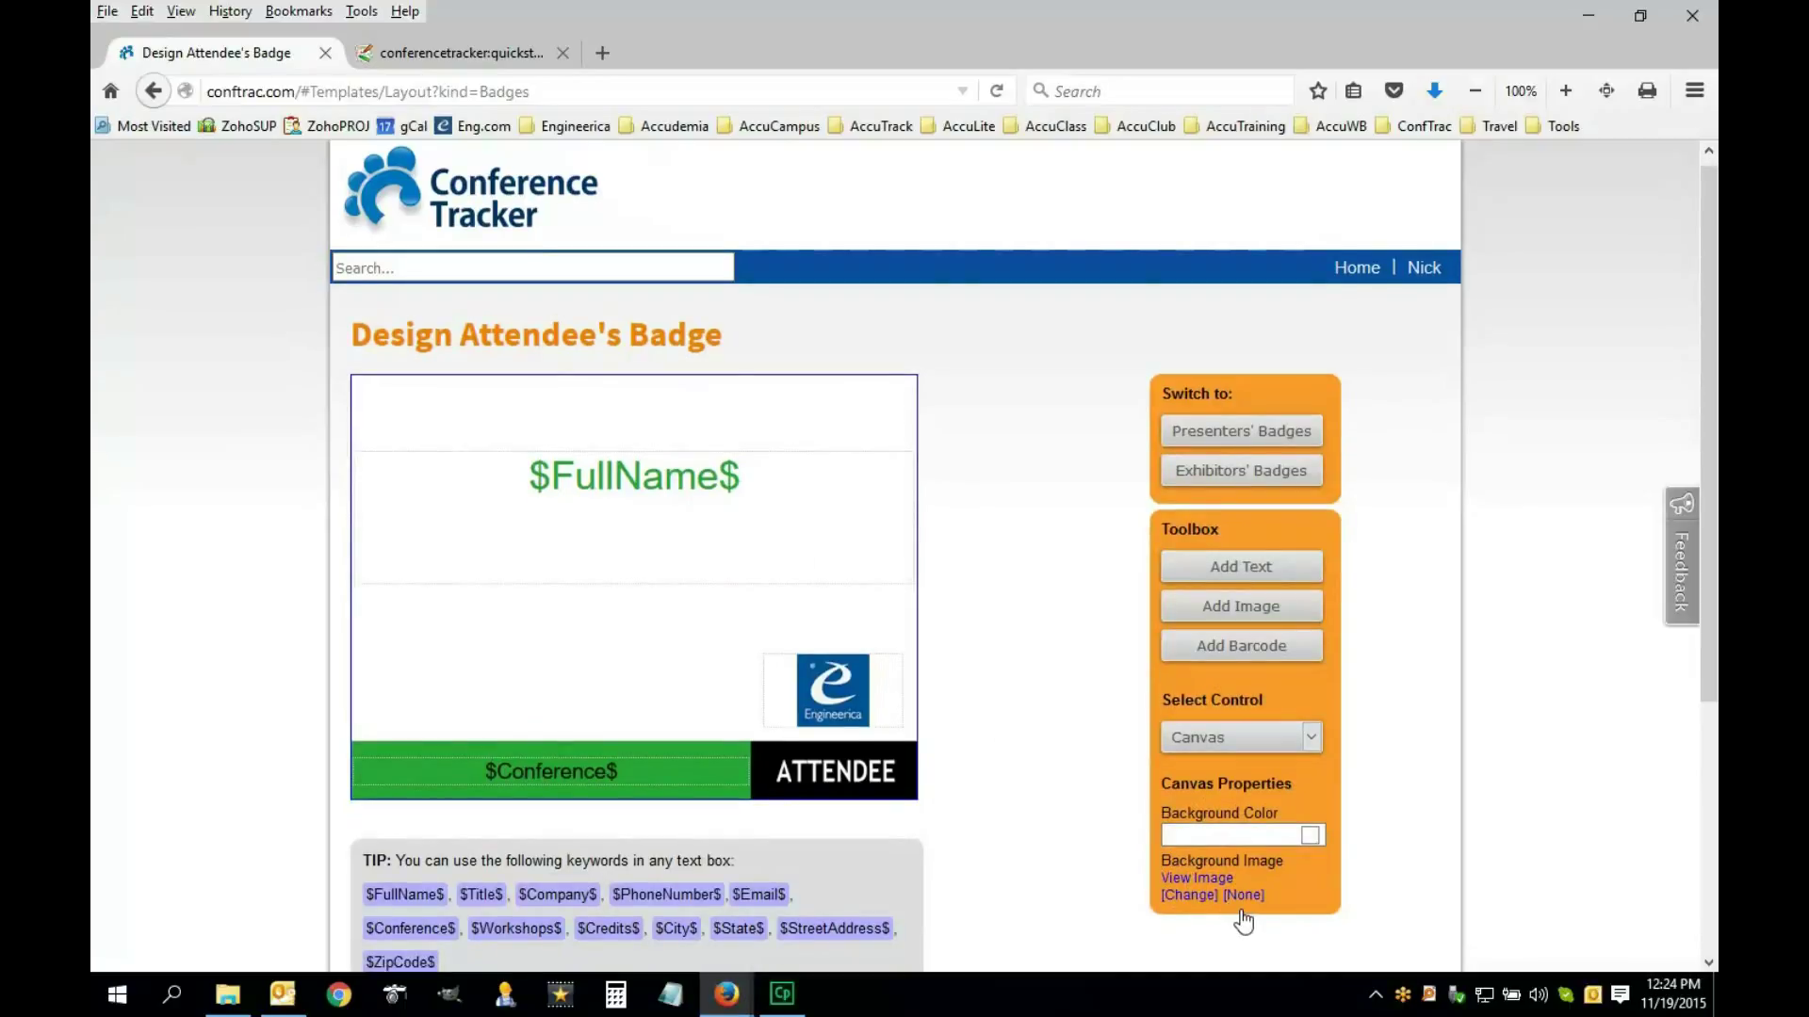
scroll(1021, 823, "down", 2)
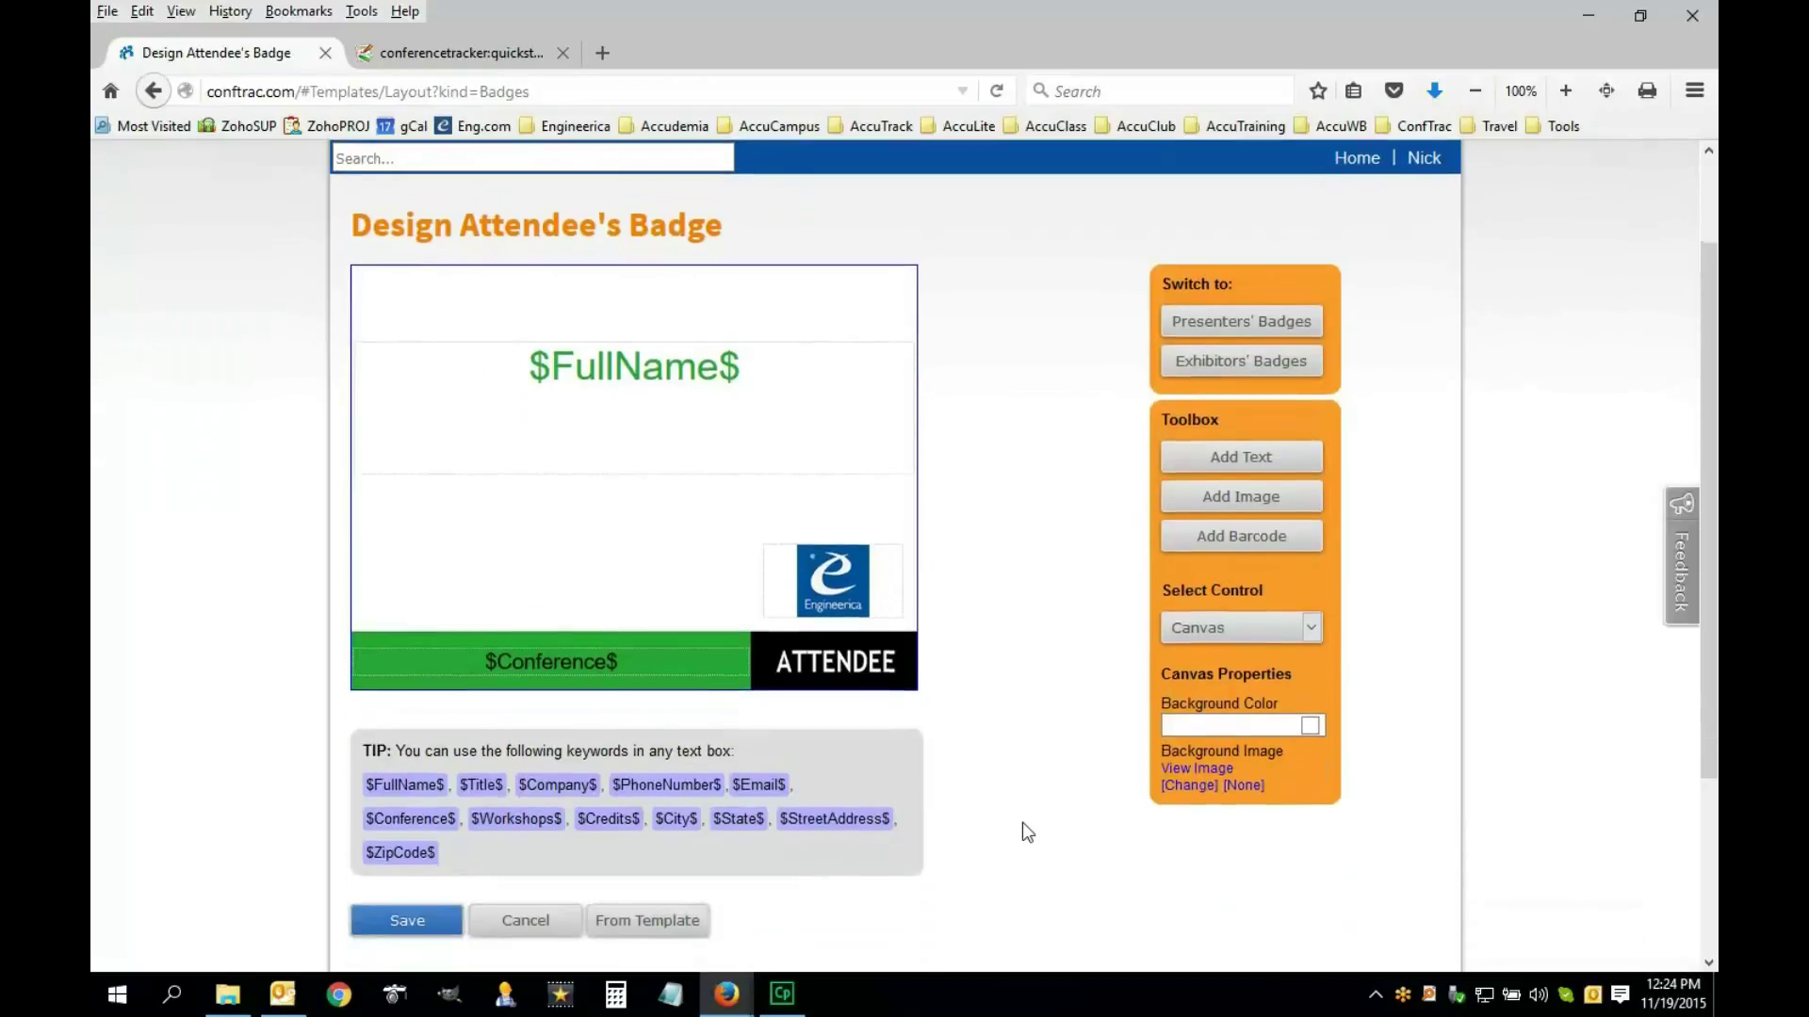
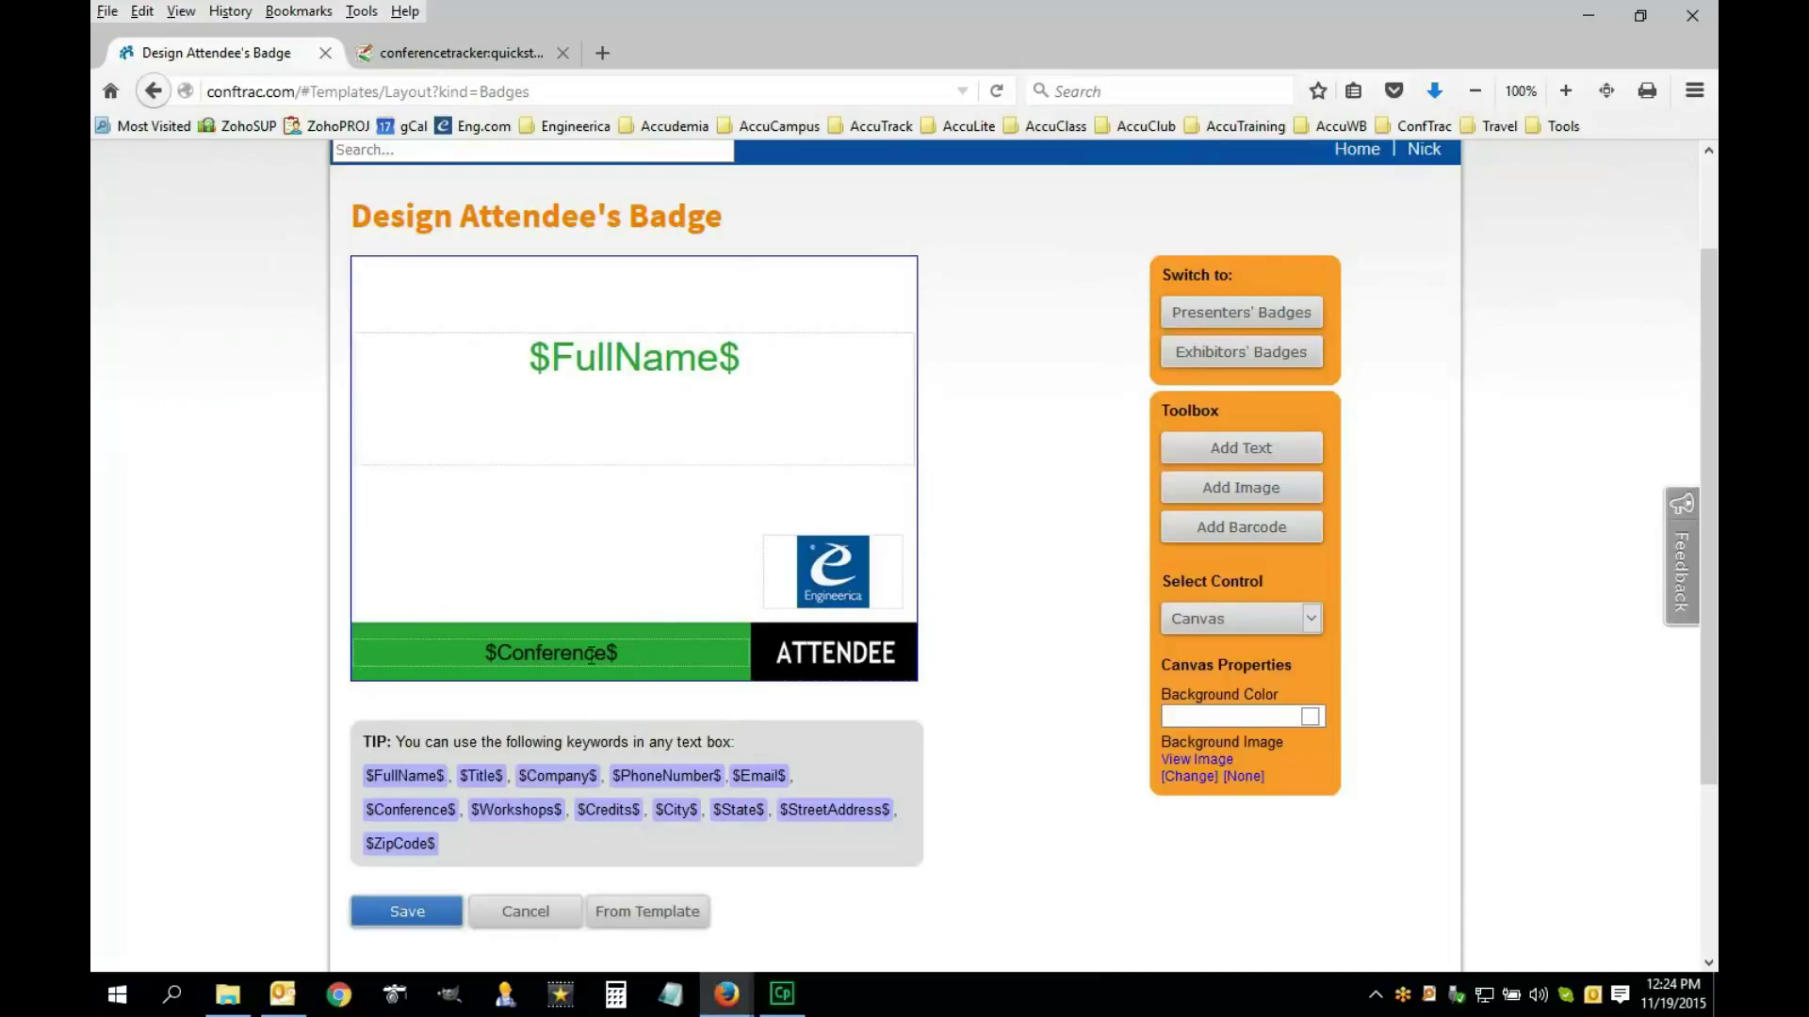
Inspect the $FullName$, $Conference$ and Engineerica logo elements, then add a QR barcode to the badge
left_click(703, 363)
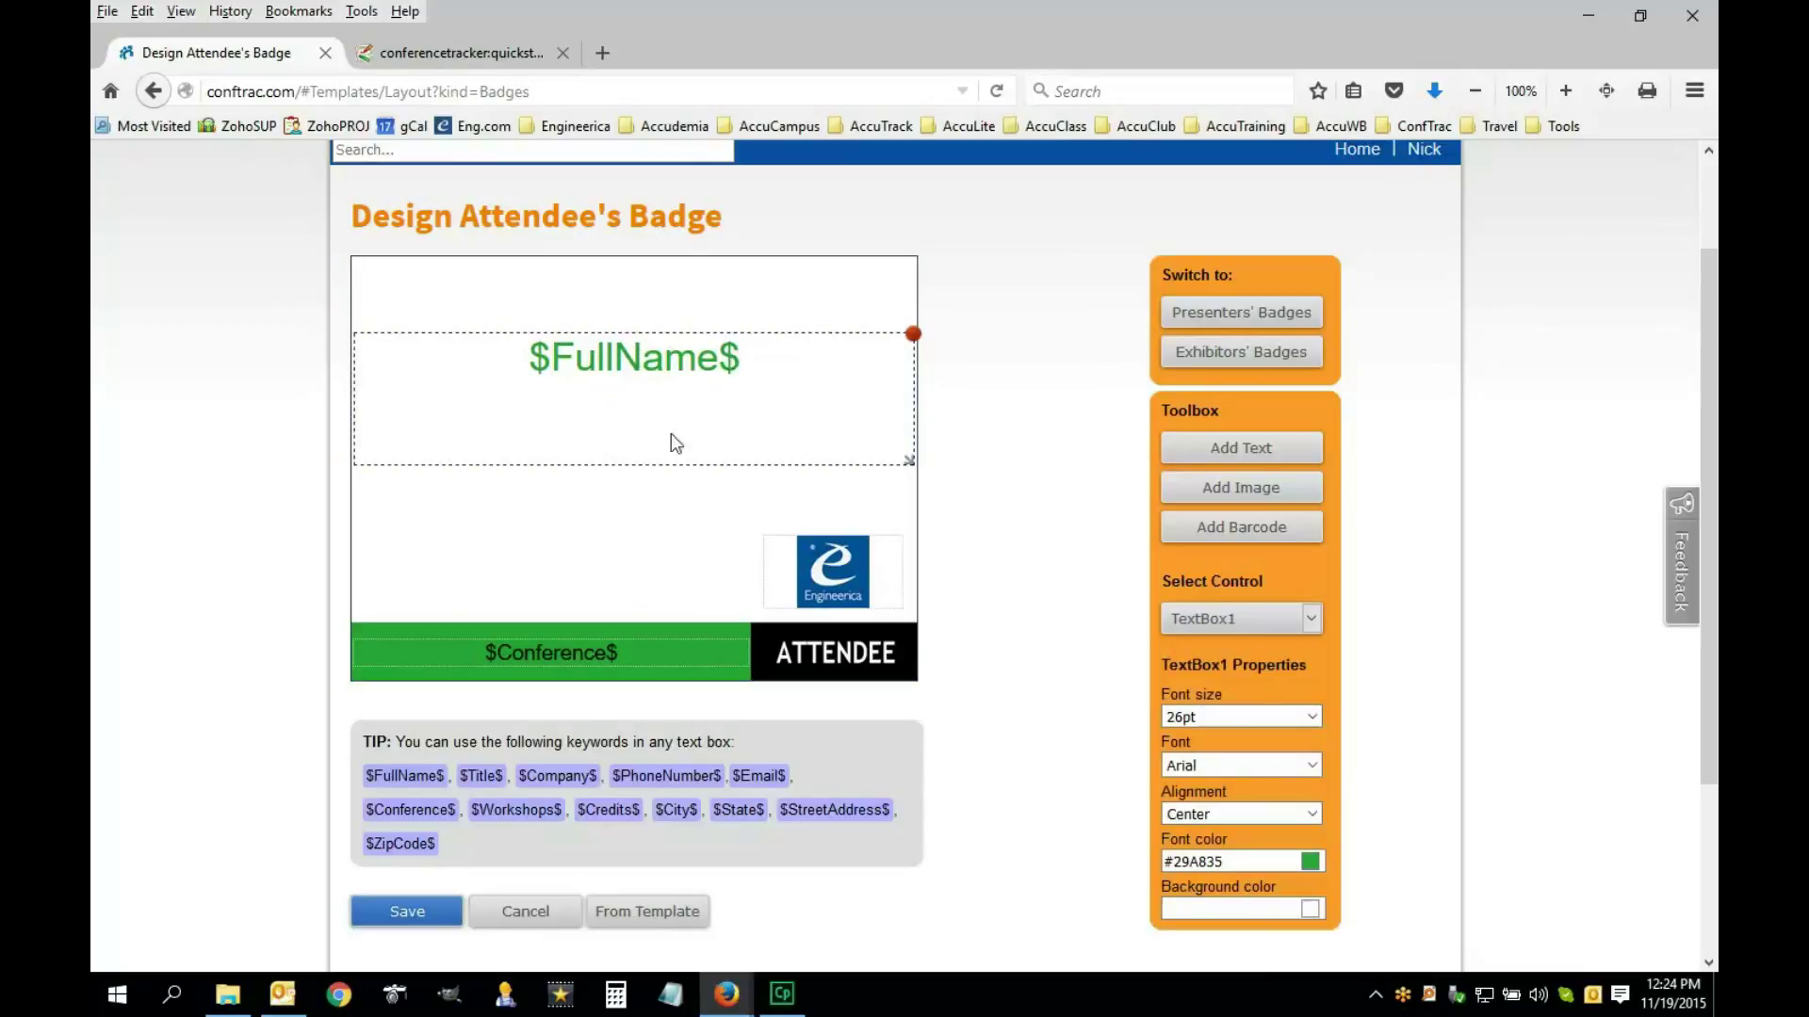
left_click(565, 653)
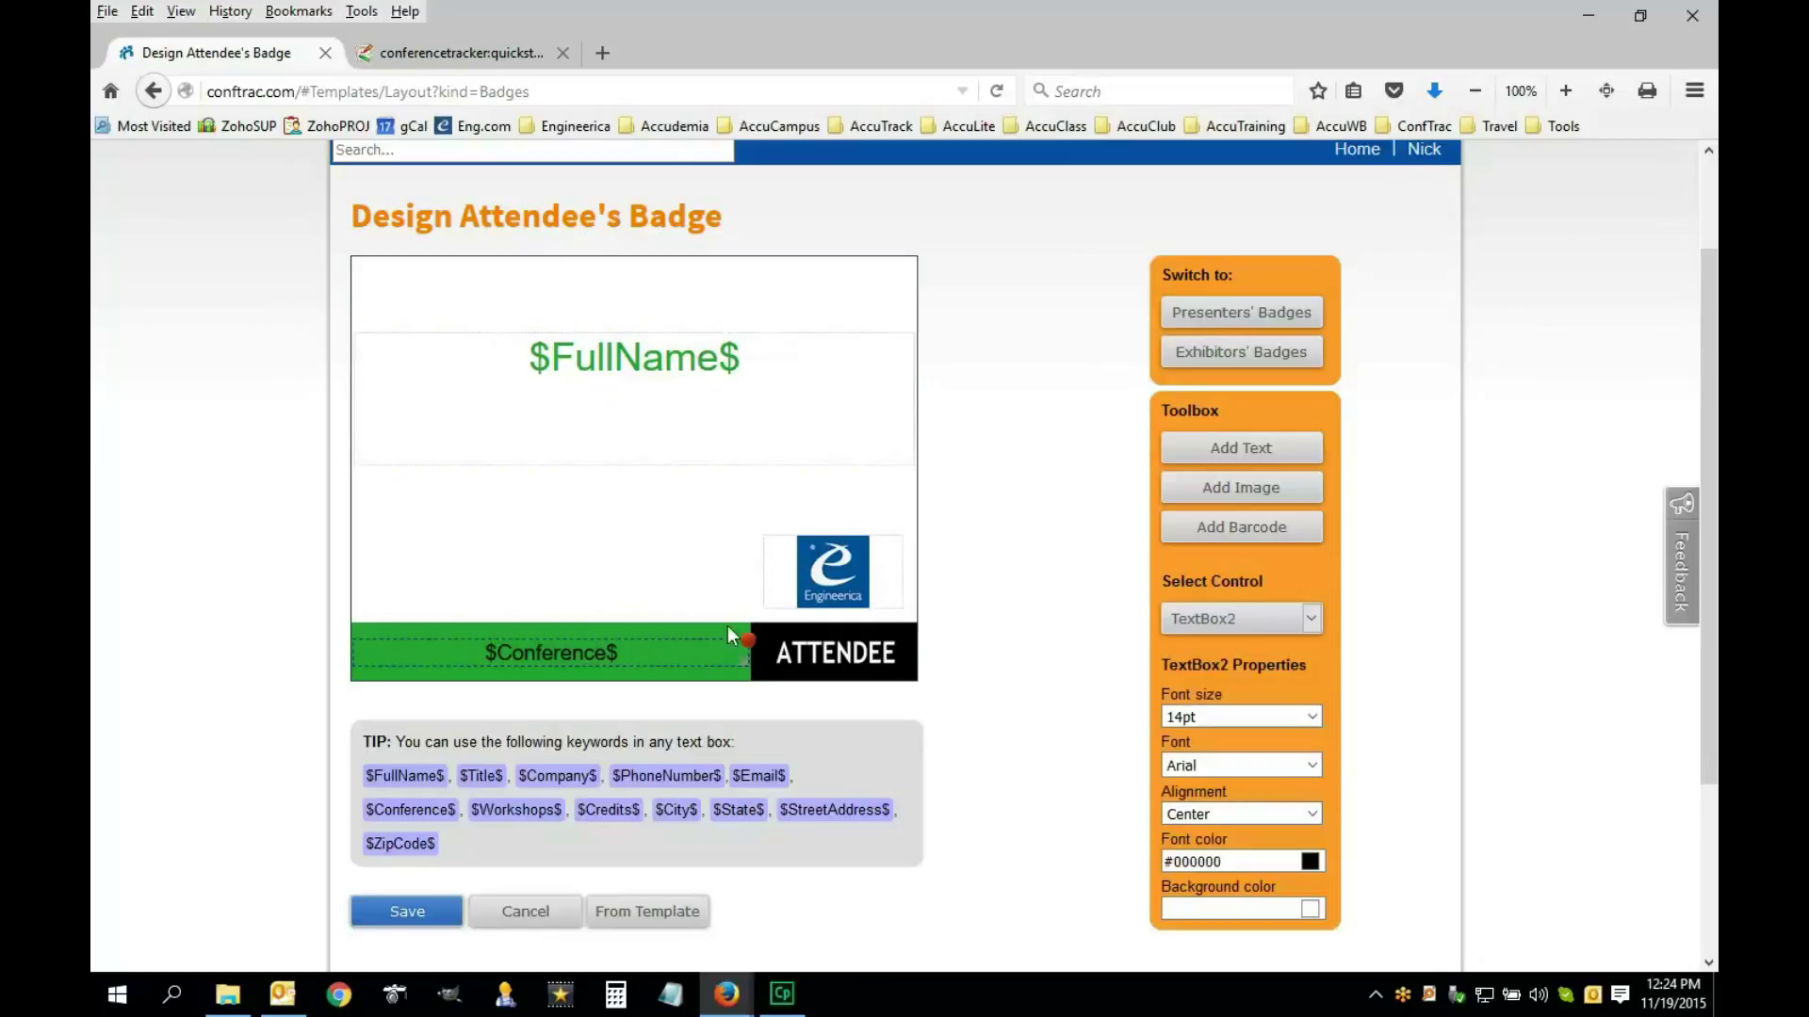
left_click(837, 585)
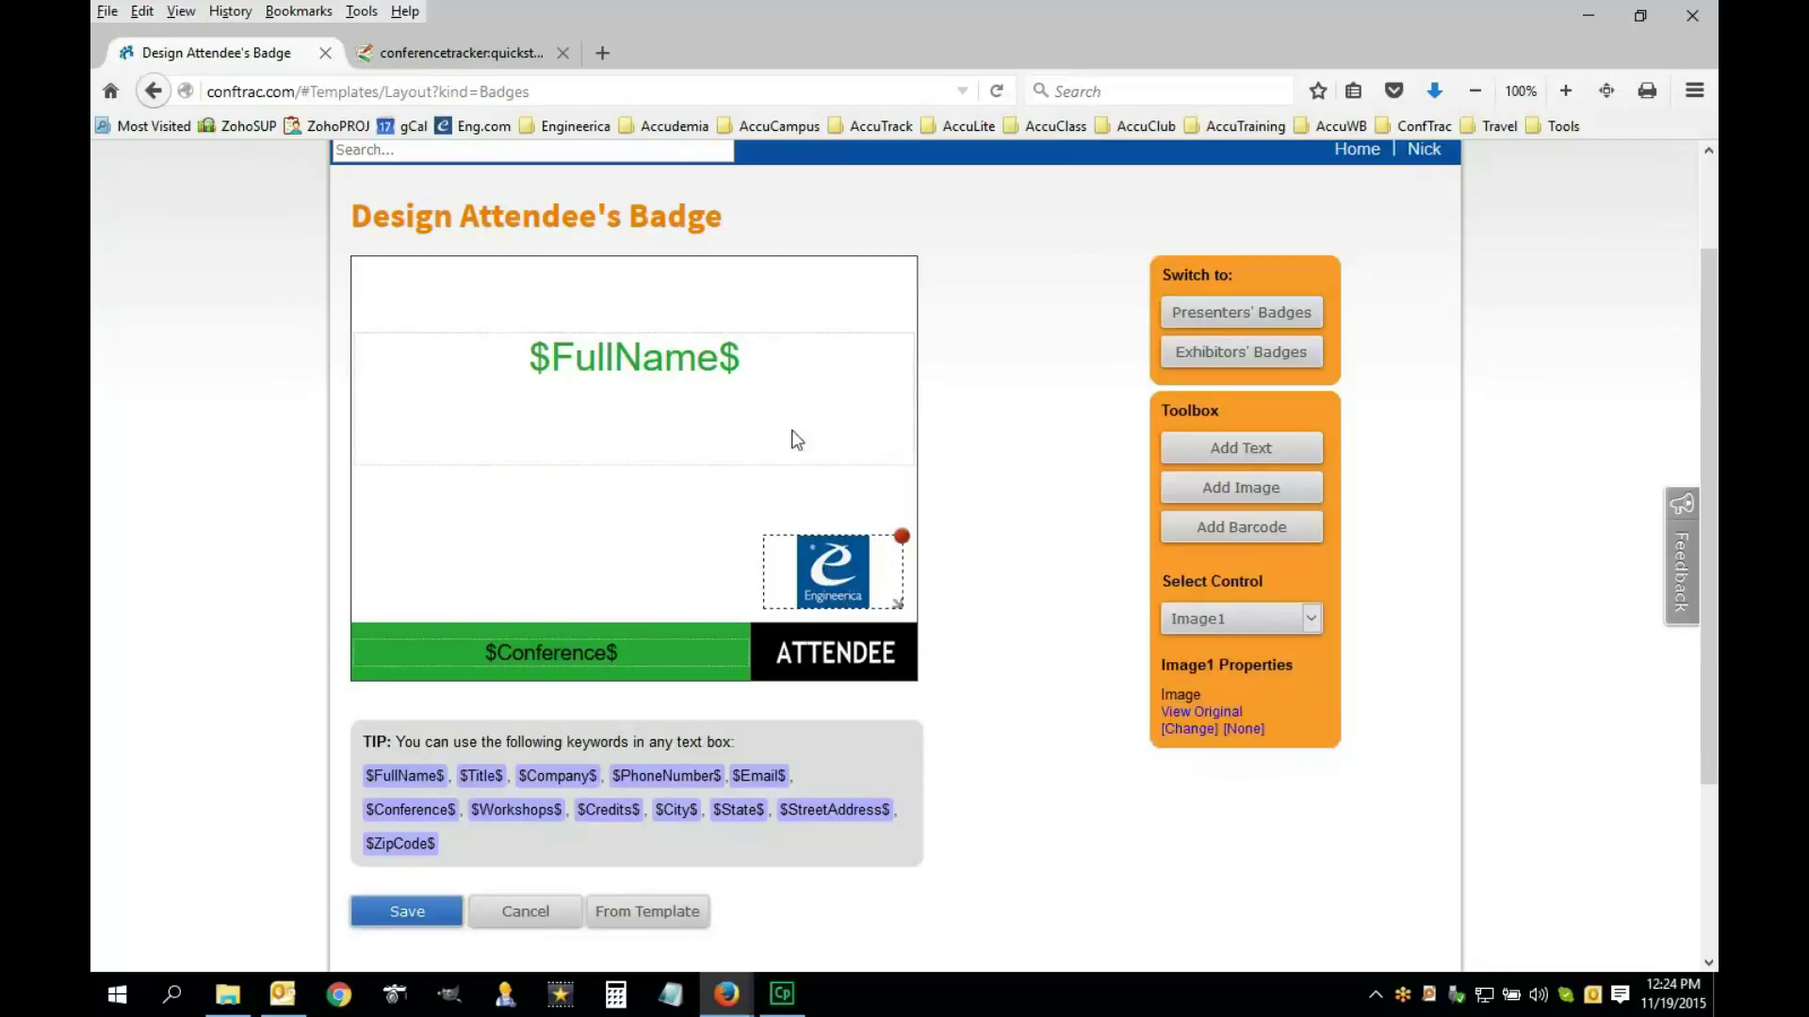
left_click(741, 421)
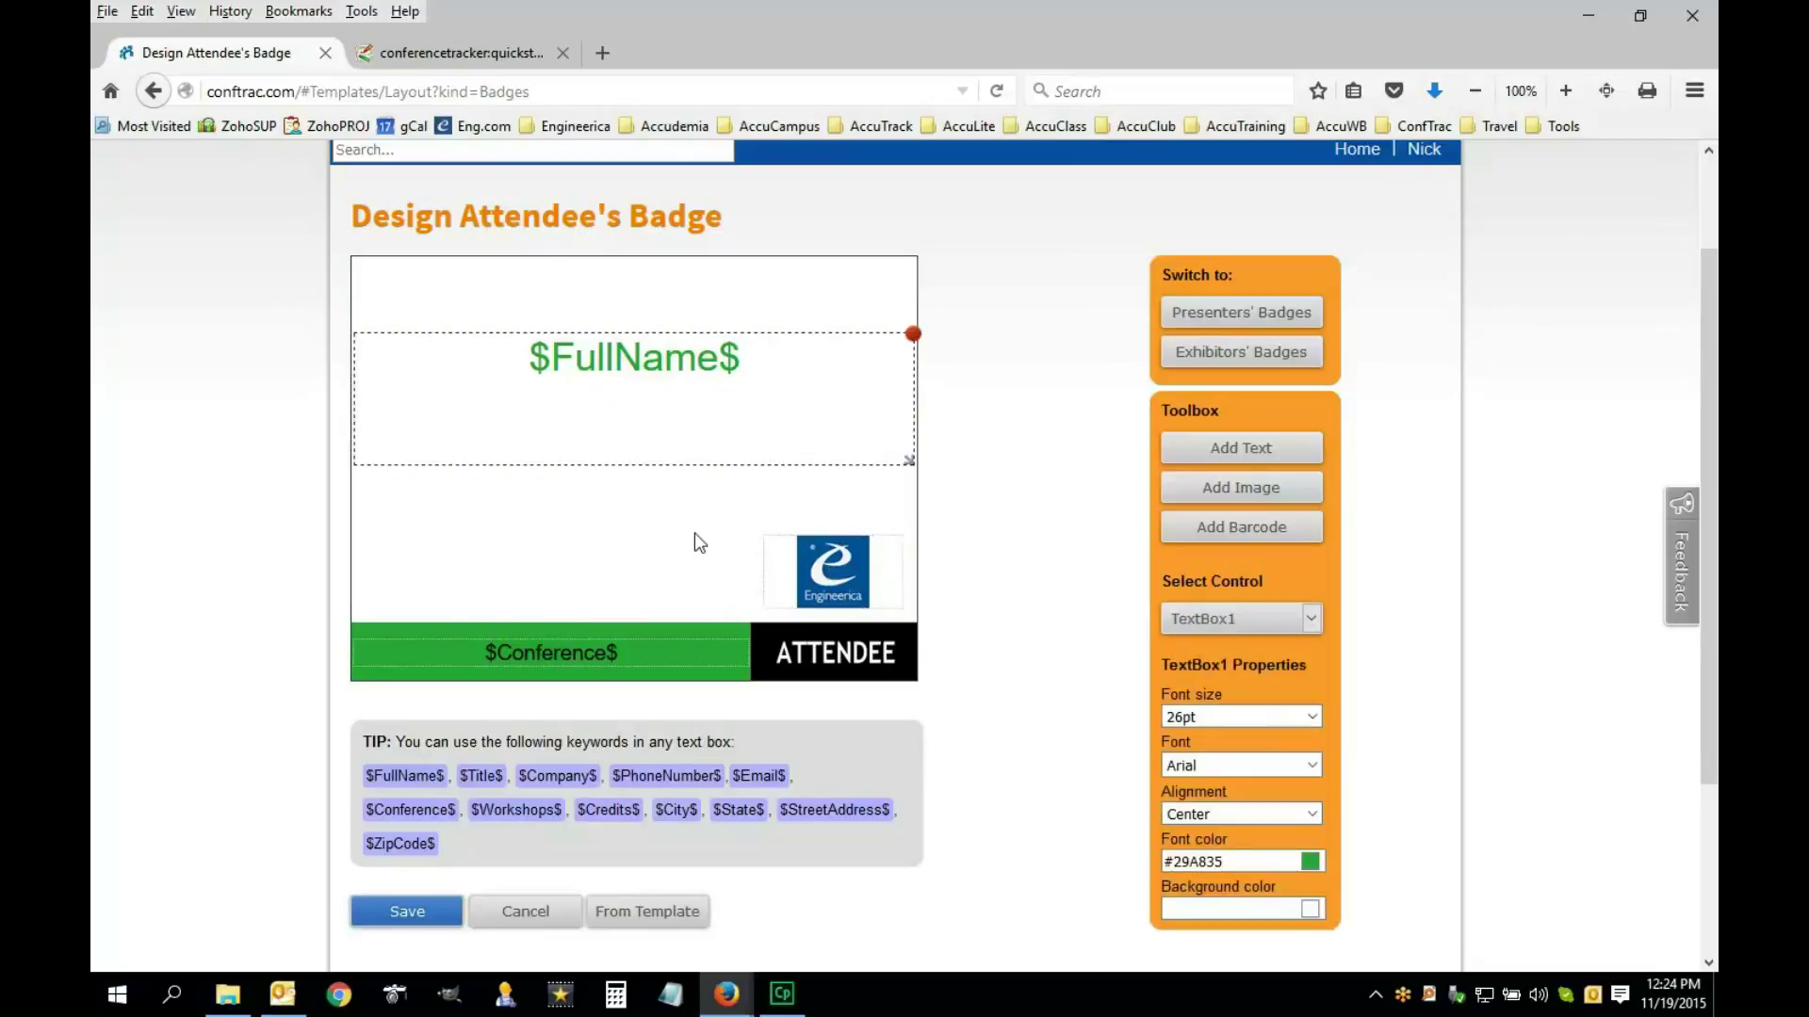
left_click(844, 585)
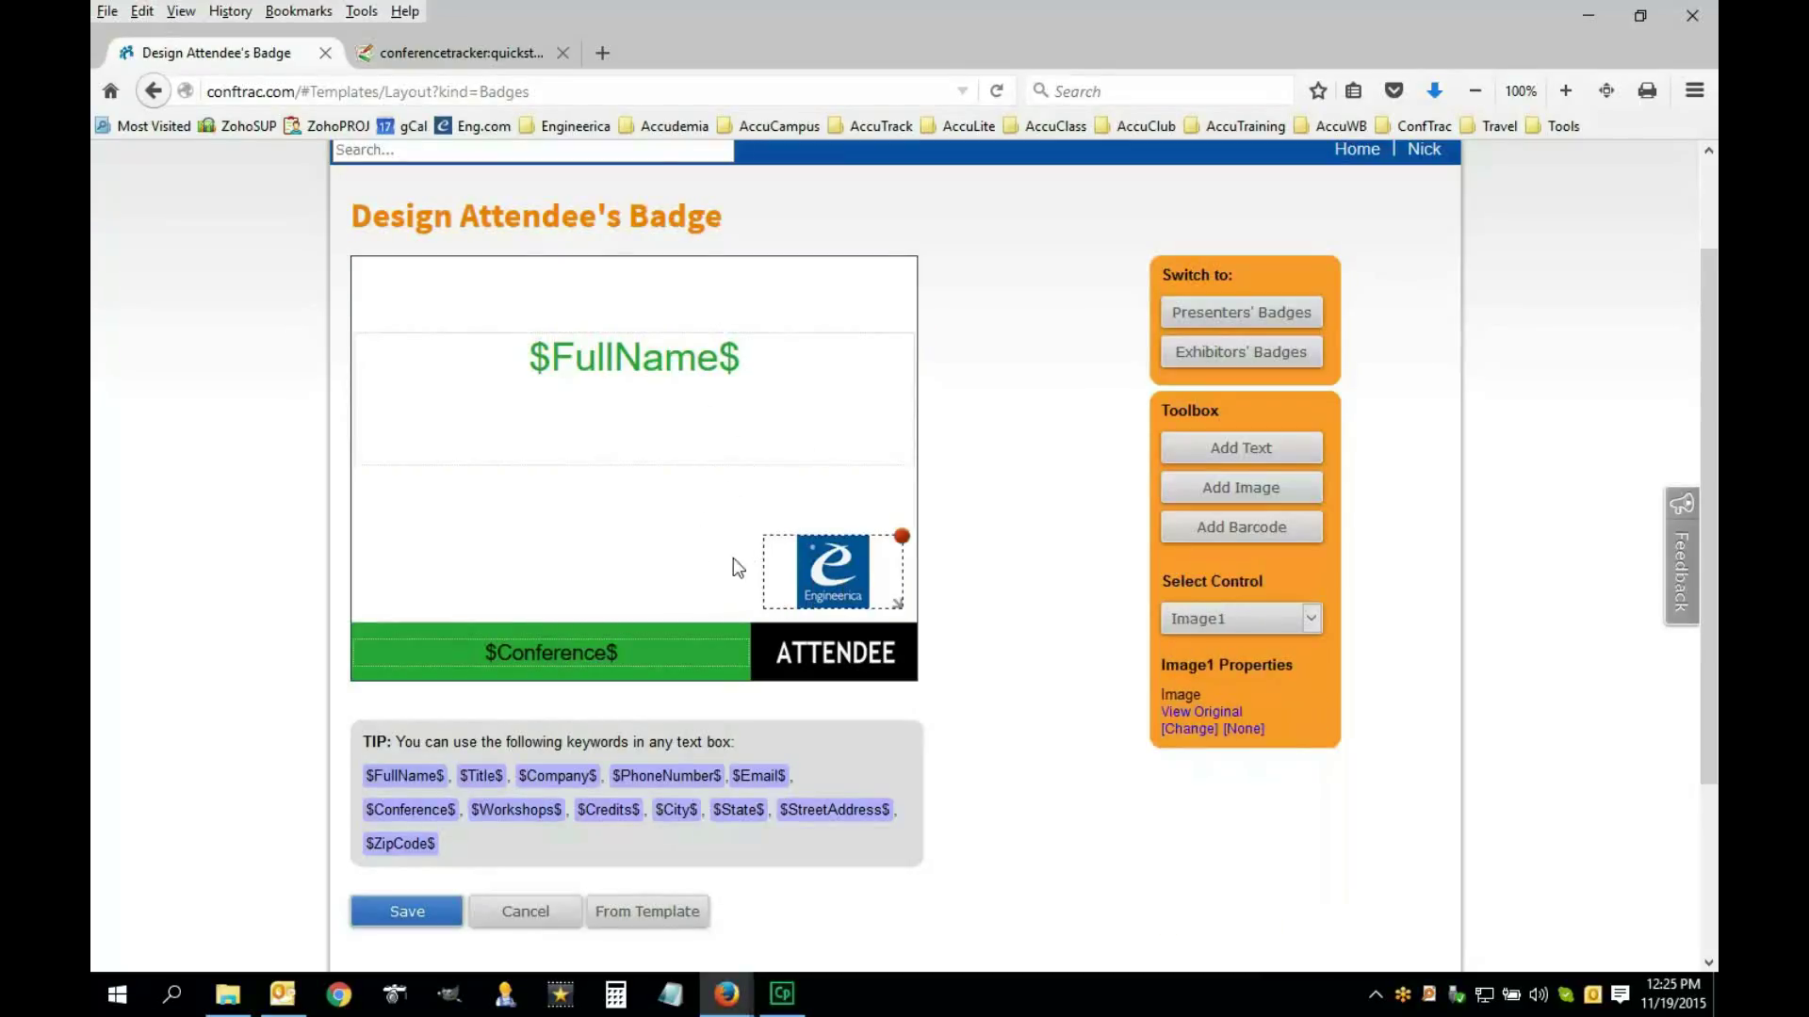
left_click(643, 660)
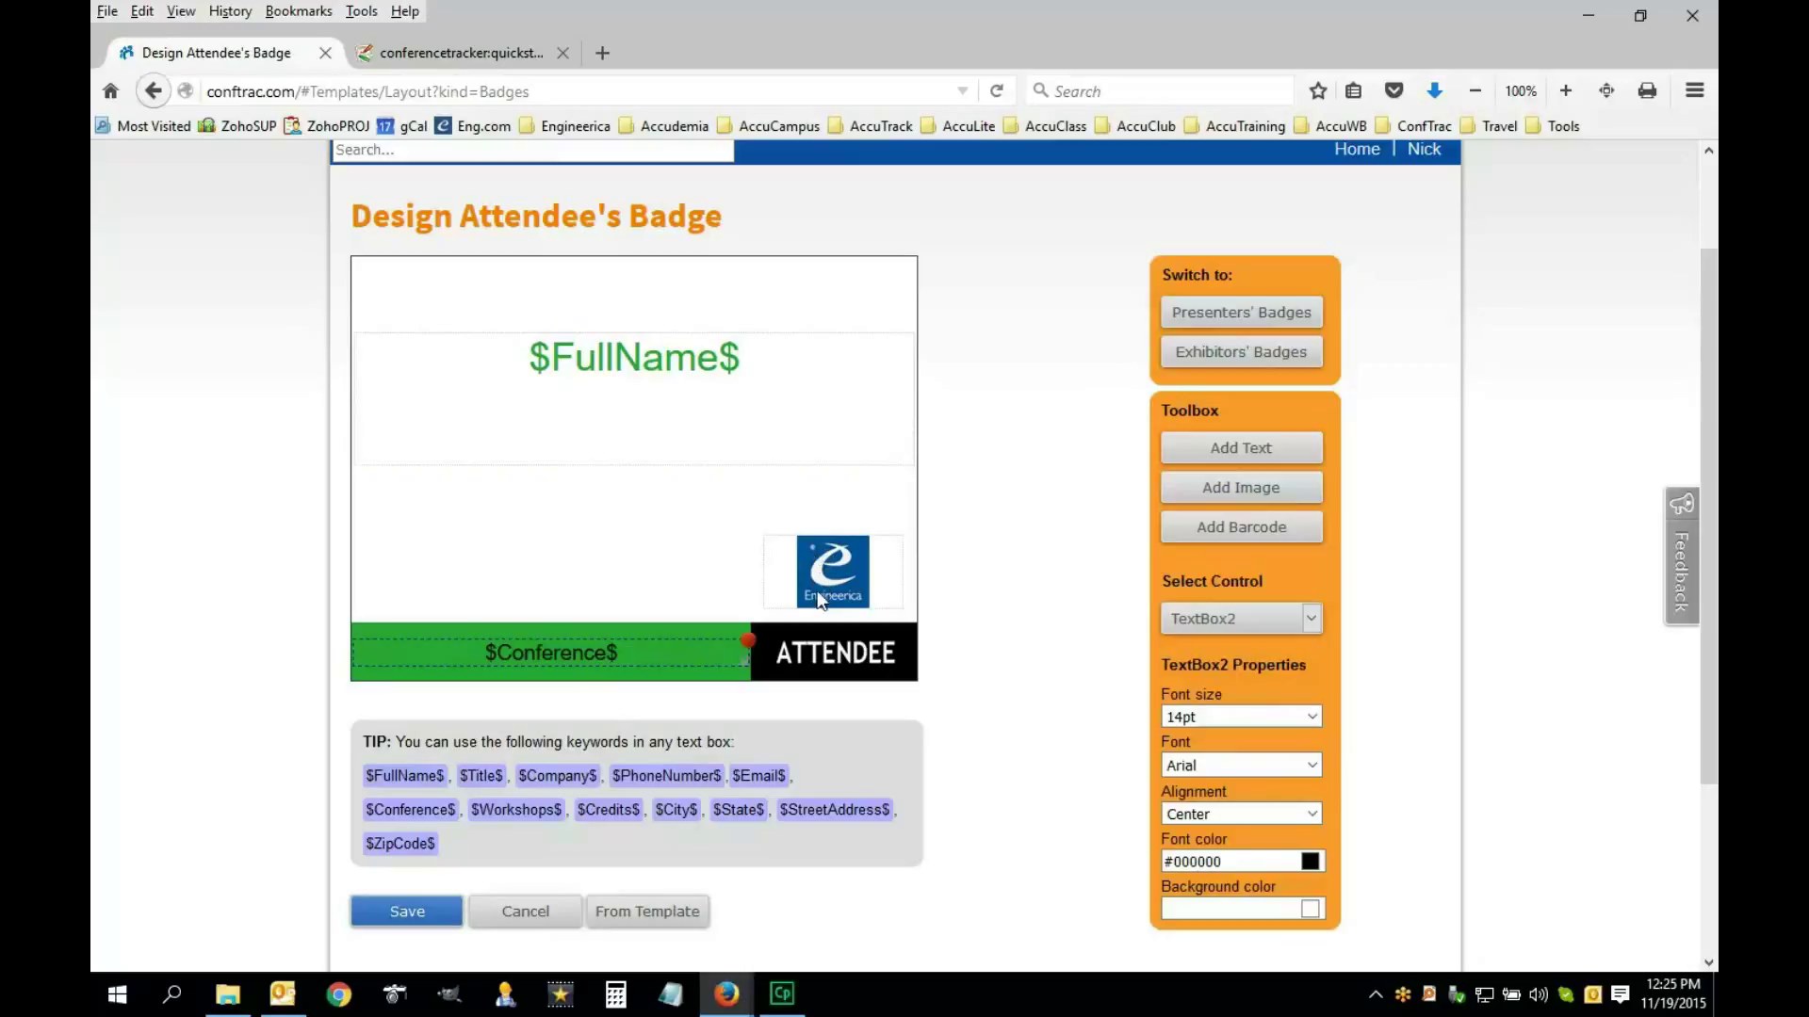
left_click(832, 566)
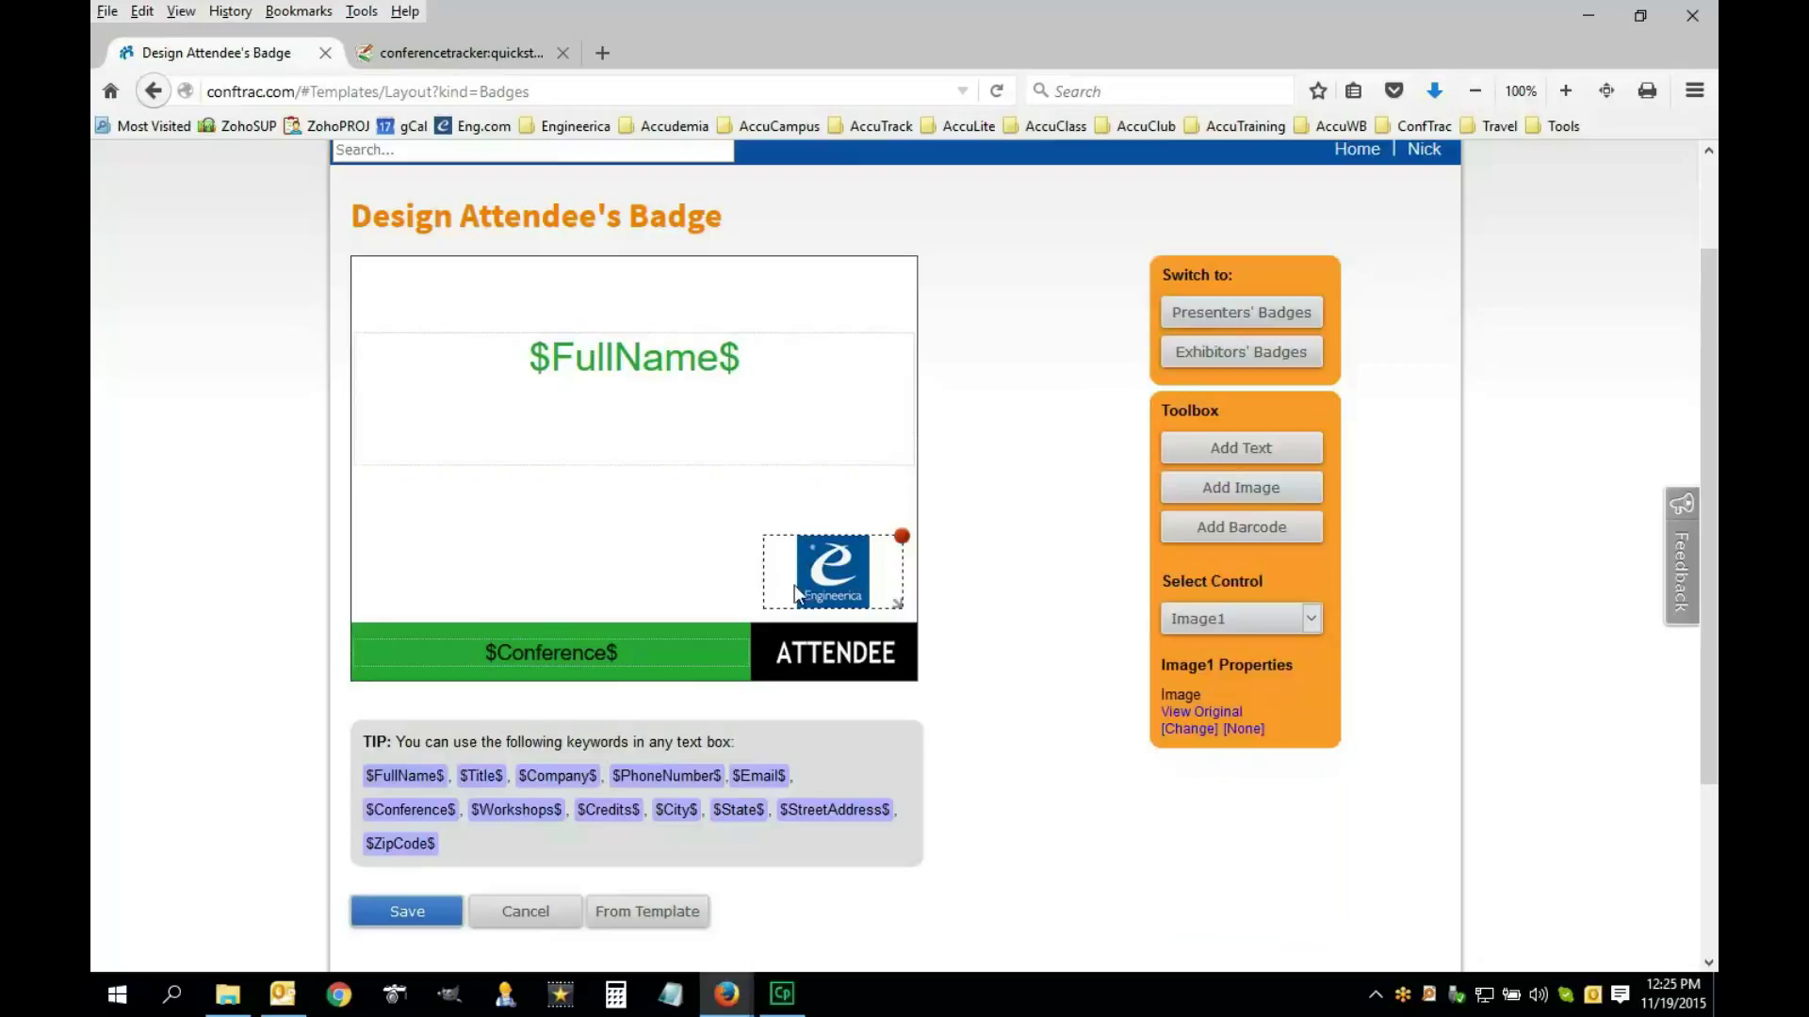
left_click(663, 356)
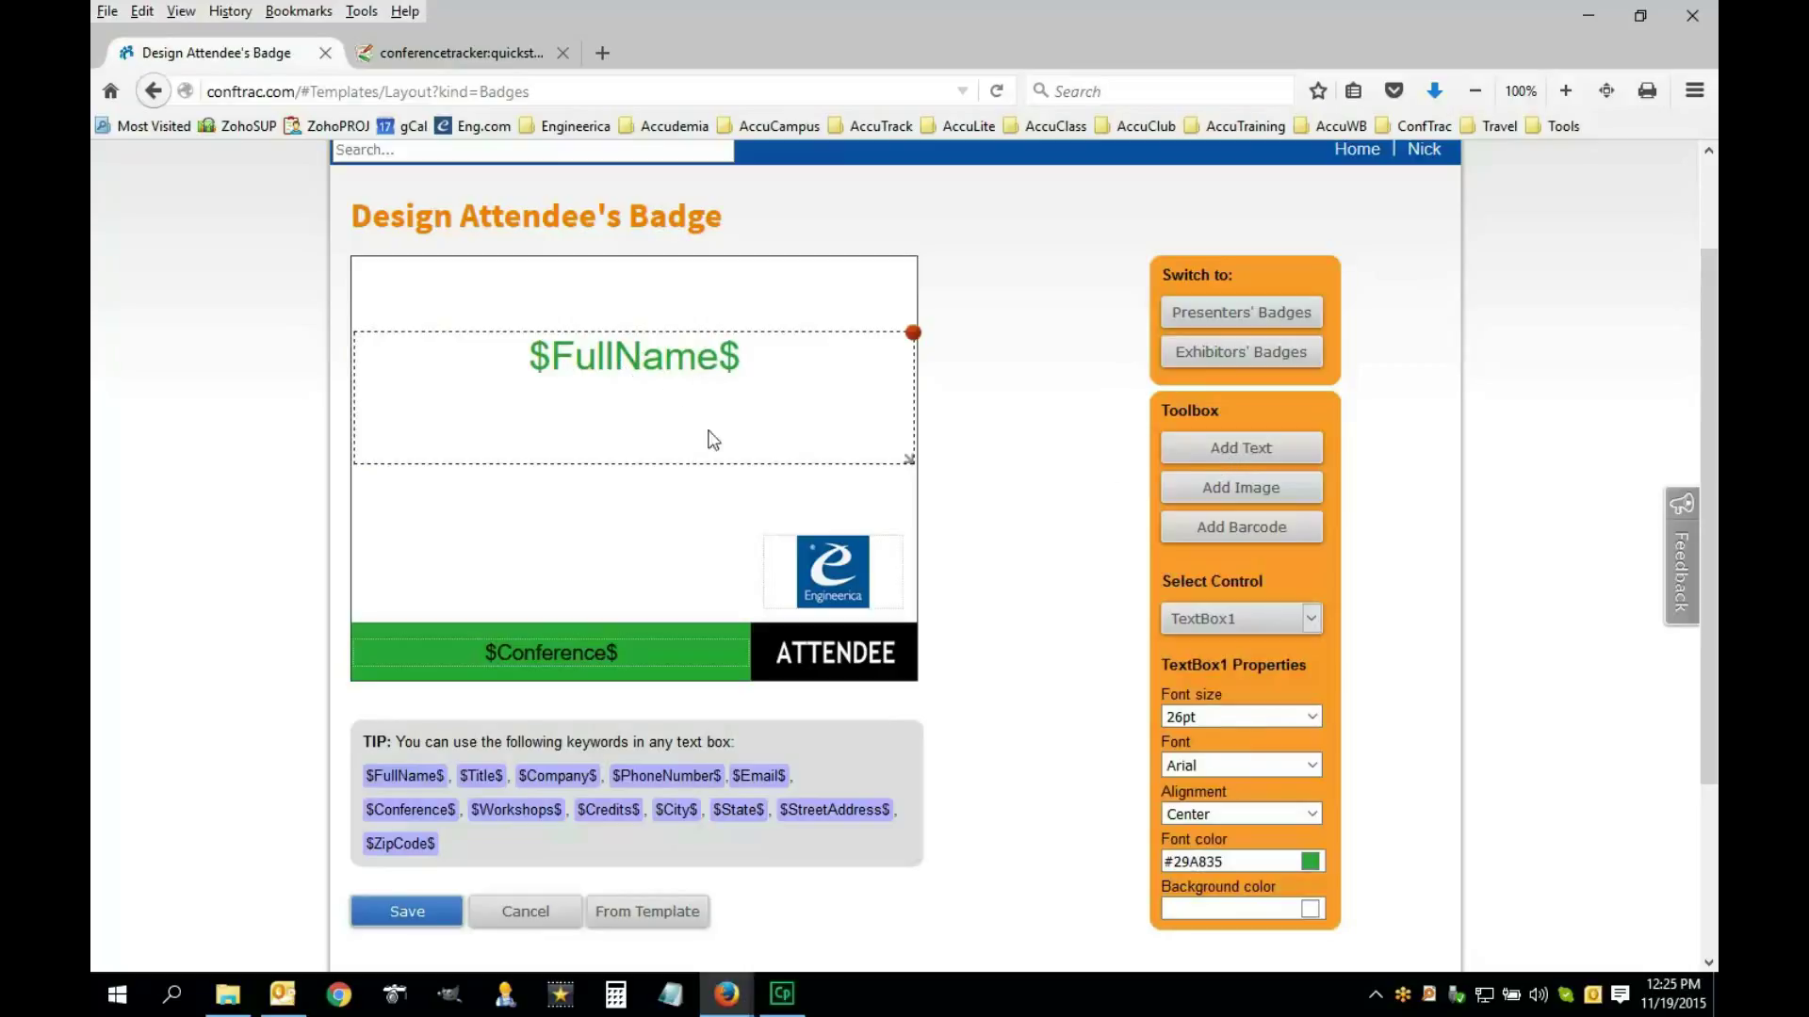
left_click(831, 577)
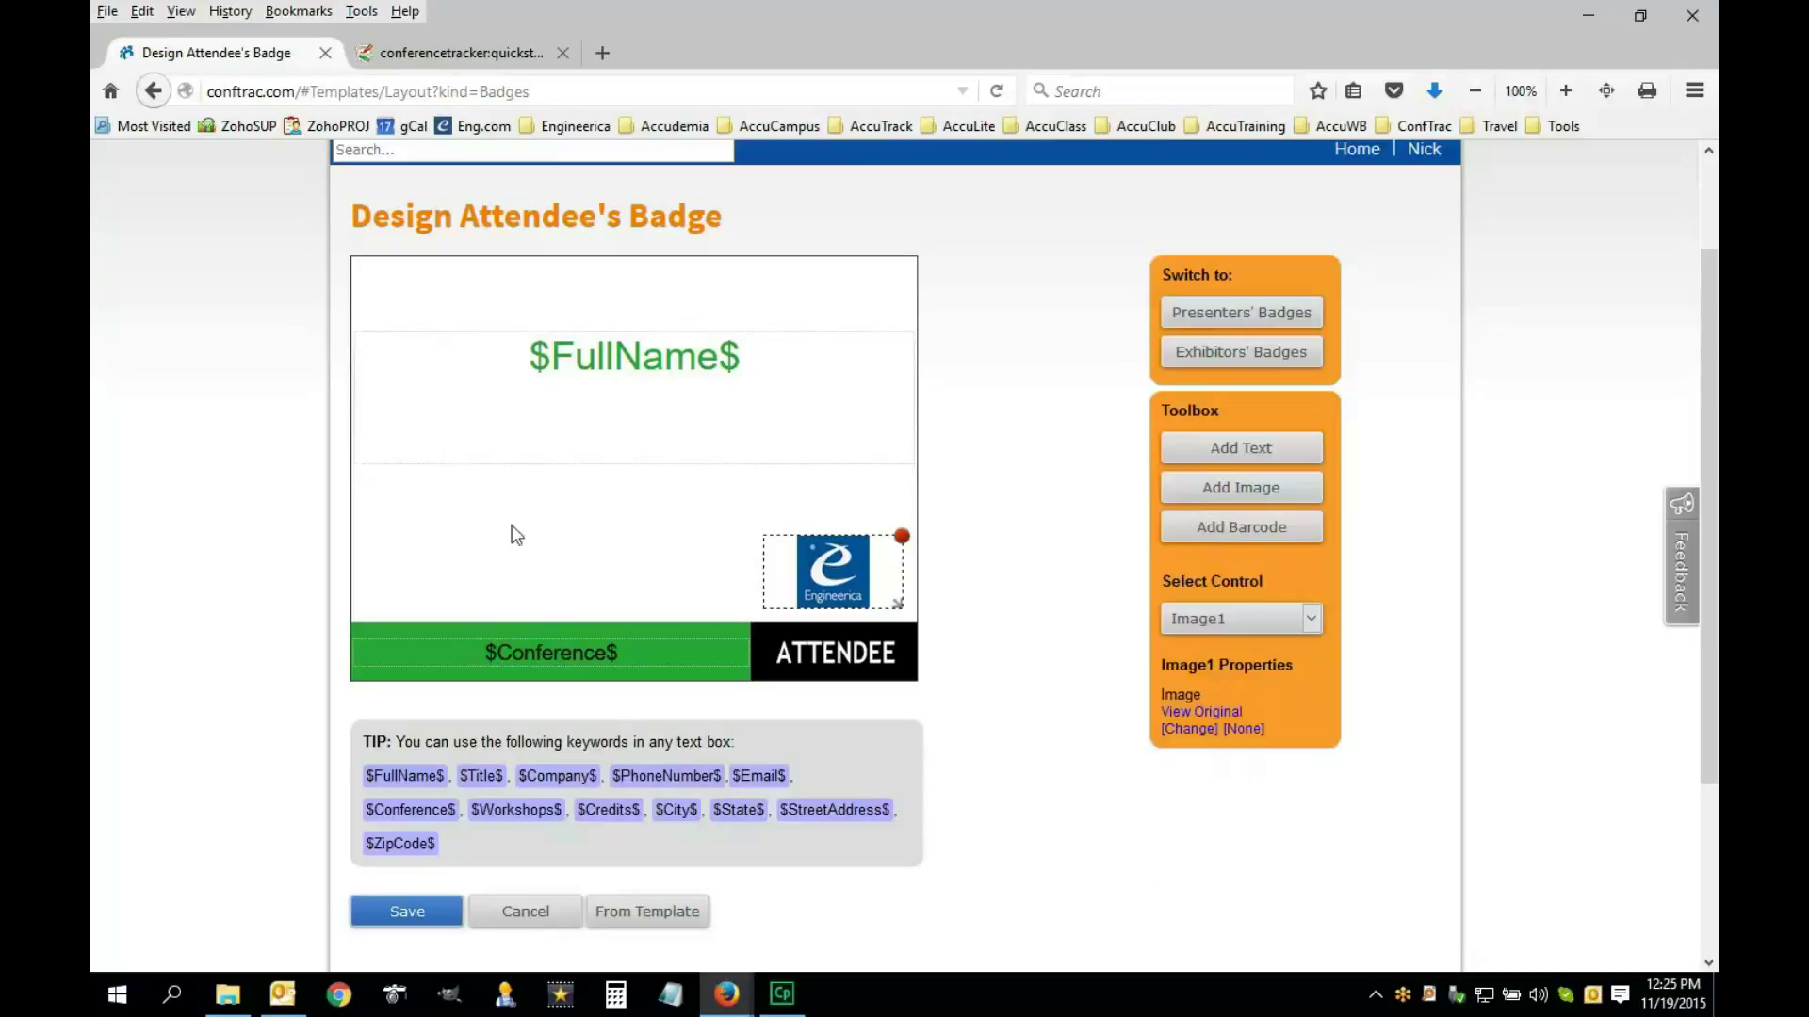
left_click(1234, 534)
Move the QR barcode to the badge centre just below $FullName$, nudged slightly right
left_click_drag(526, 438, 694, 574)
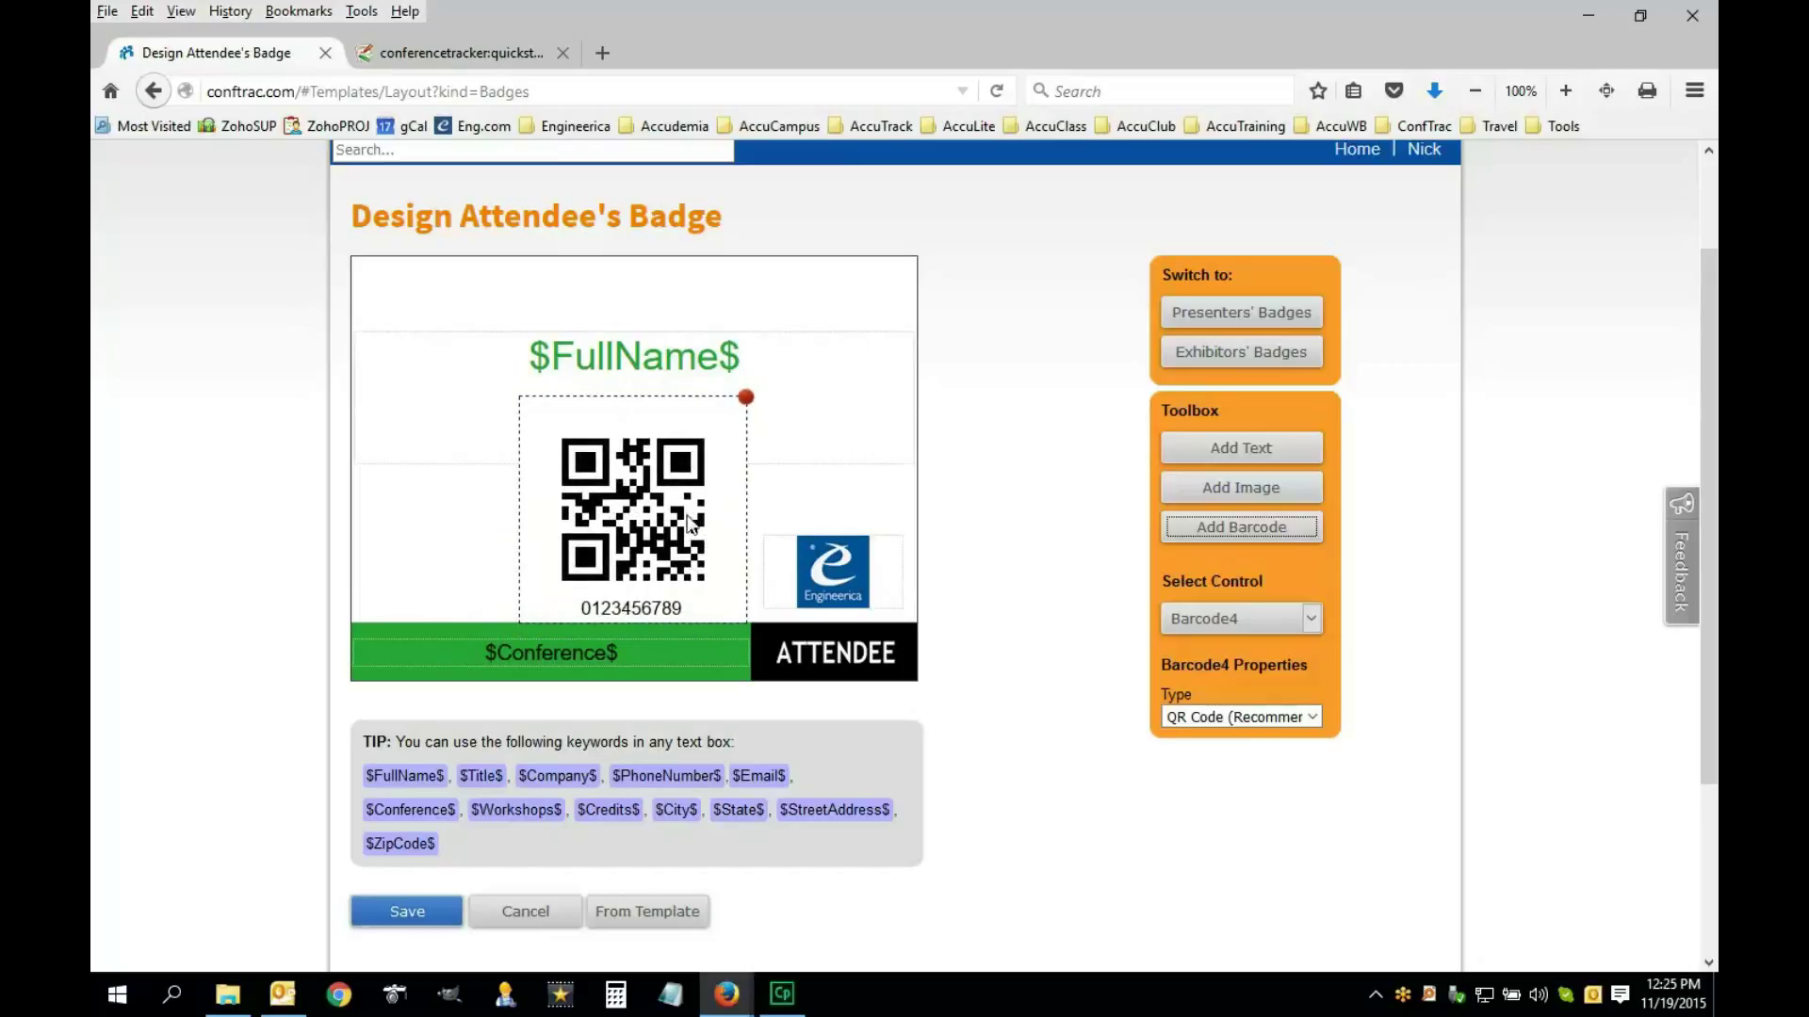
left_click_drag(653, 528, 655, 529)
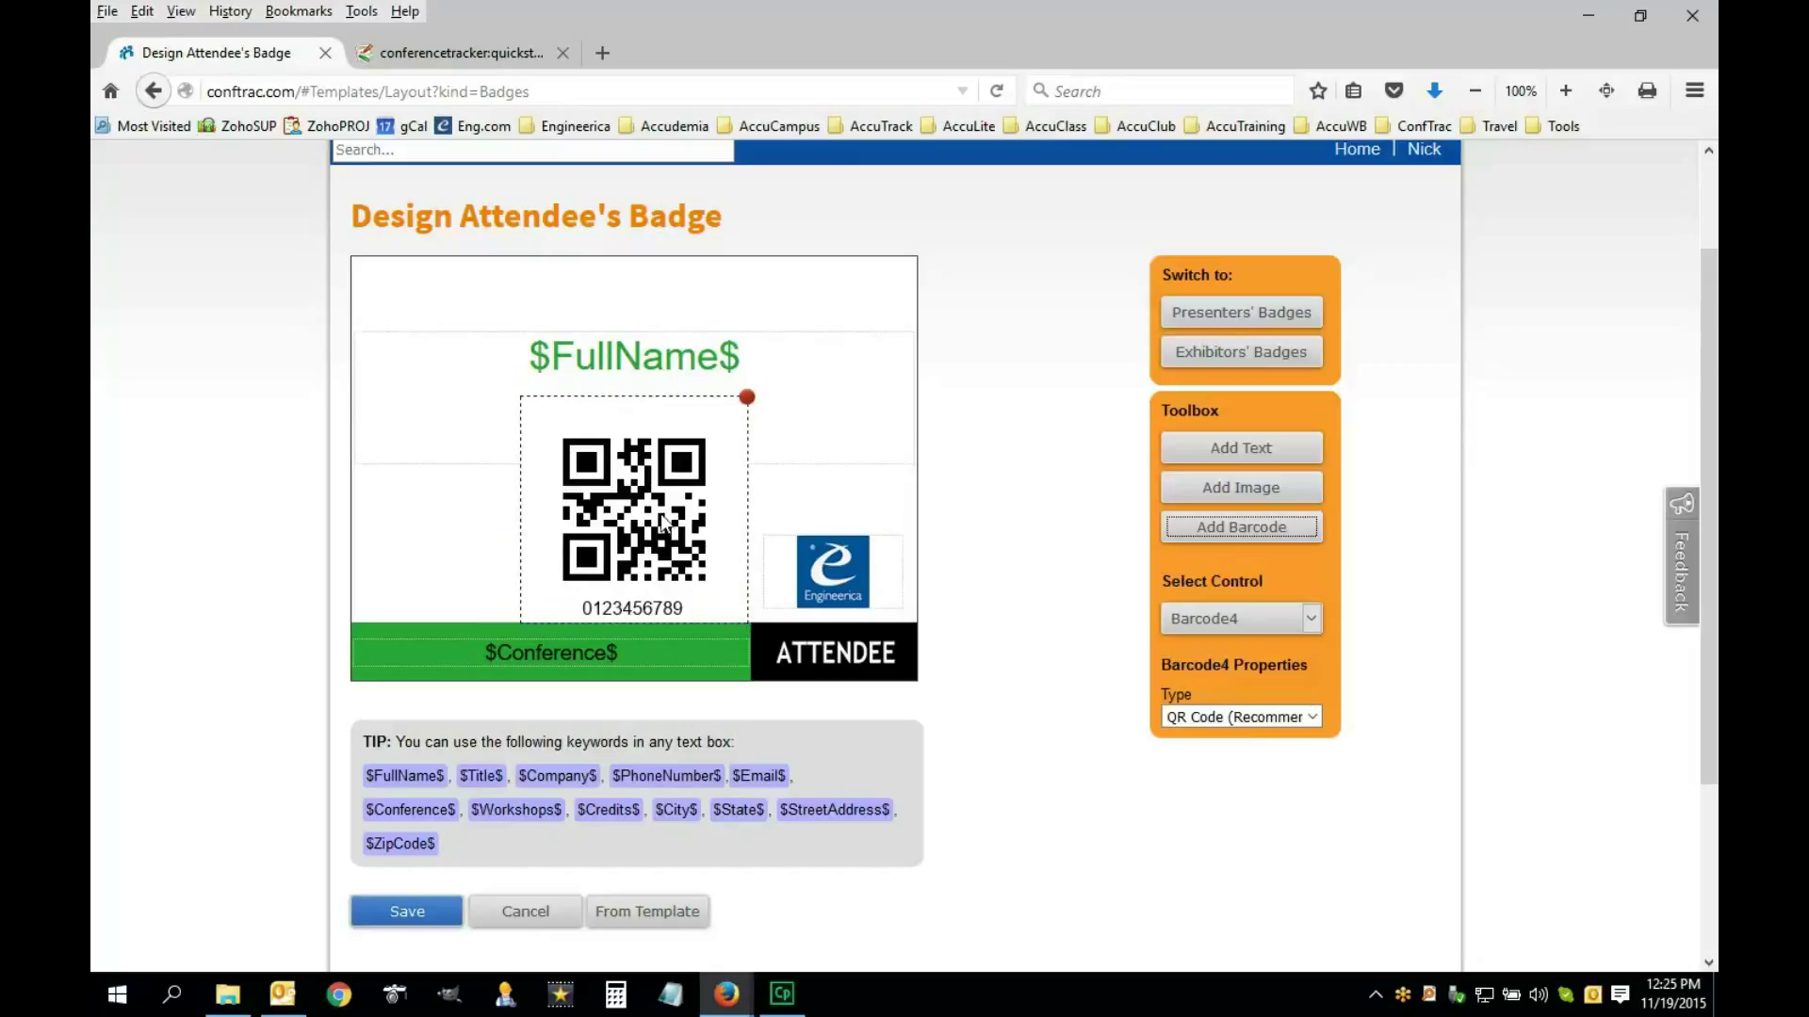
left_click(481, 439)
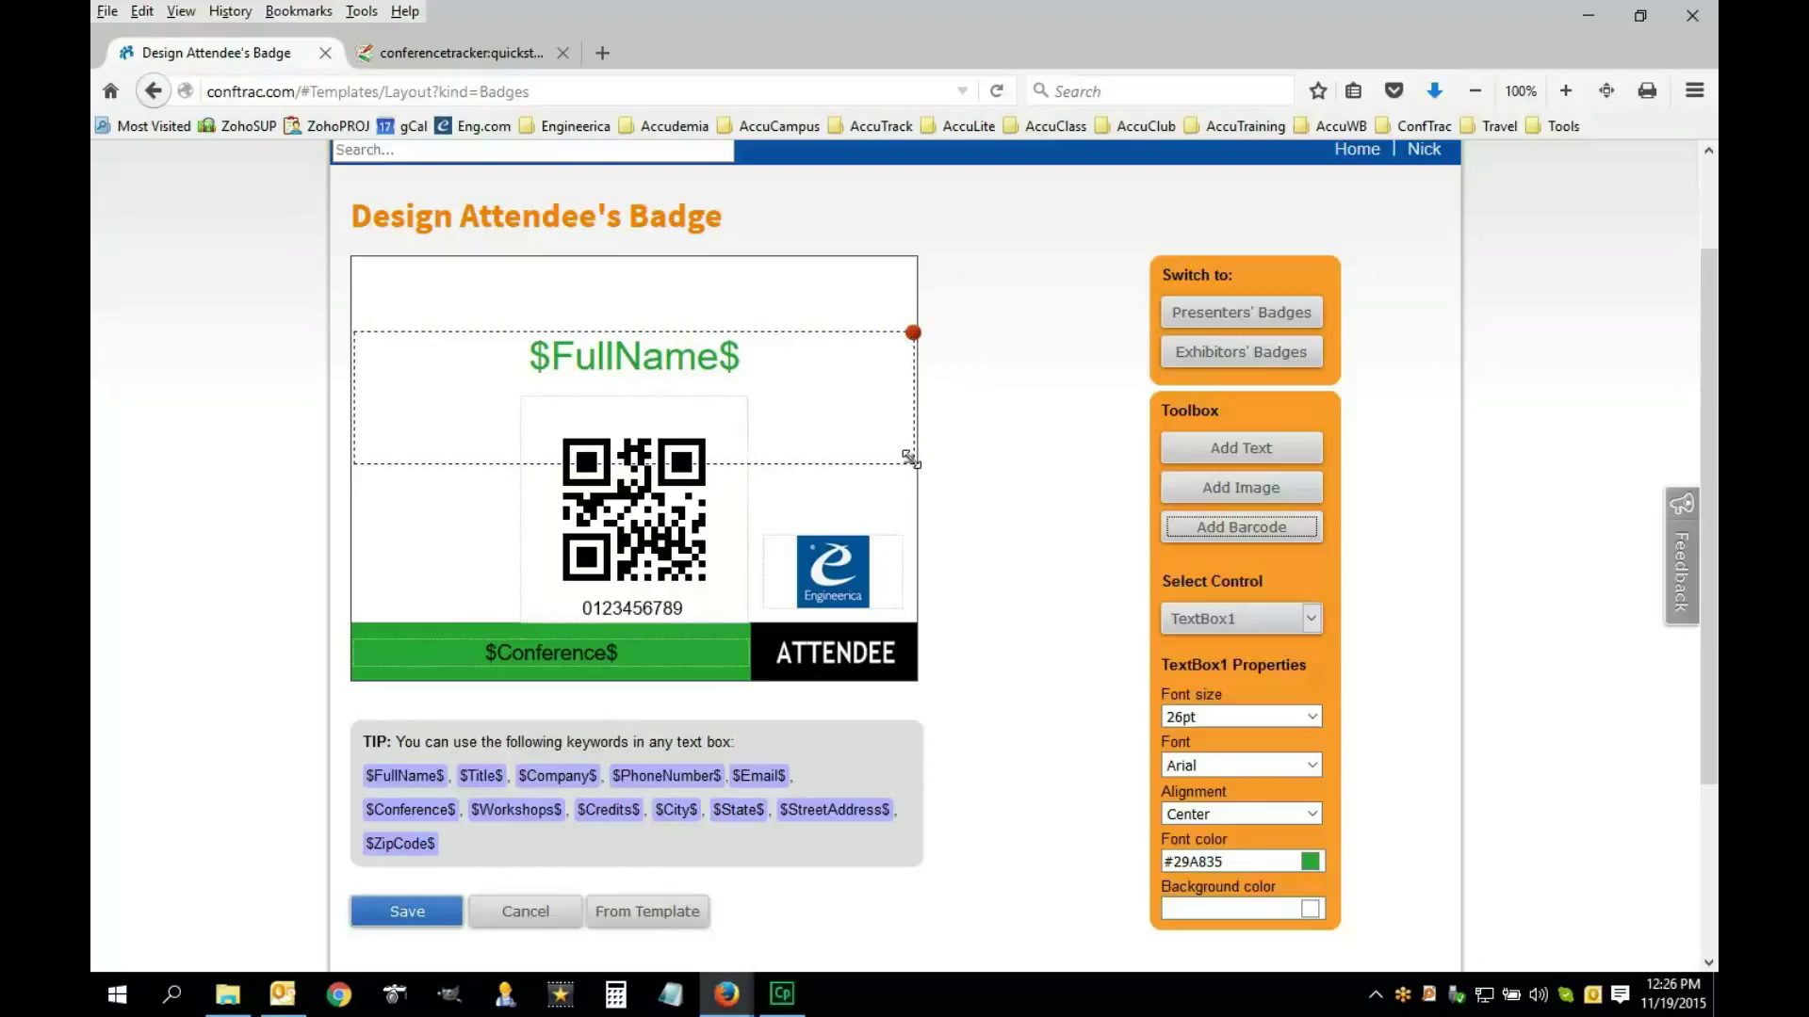
Shorten the $FullName$ box so it ends above the QR code, keeping its text unchanged
left_click_drag(910, 459, 913, 394)
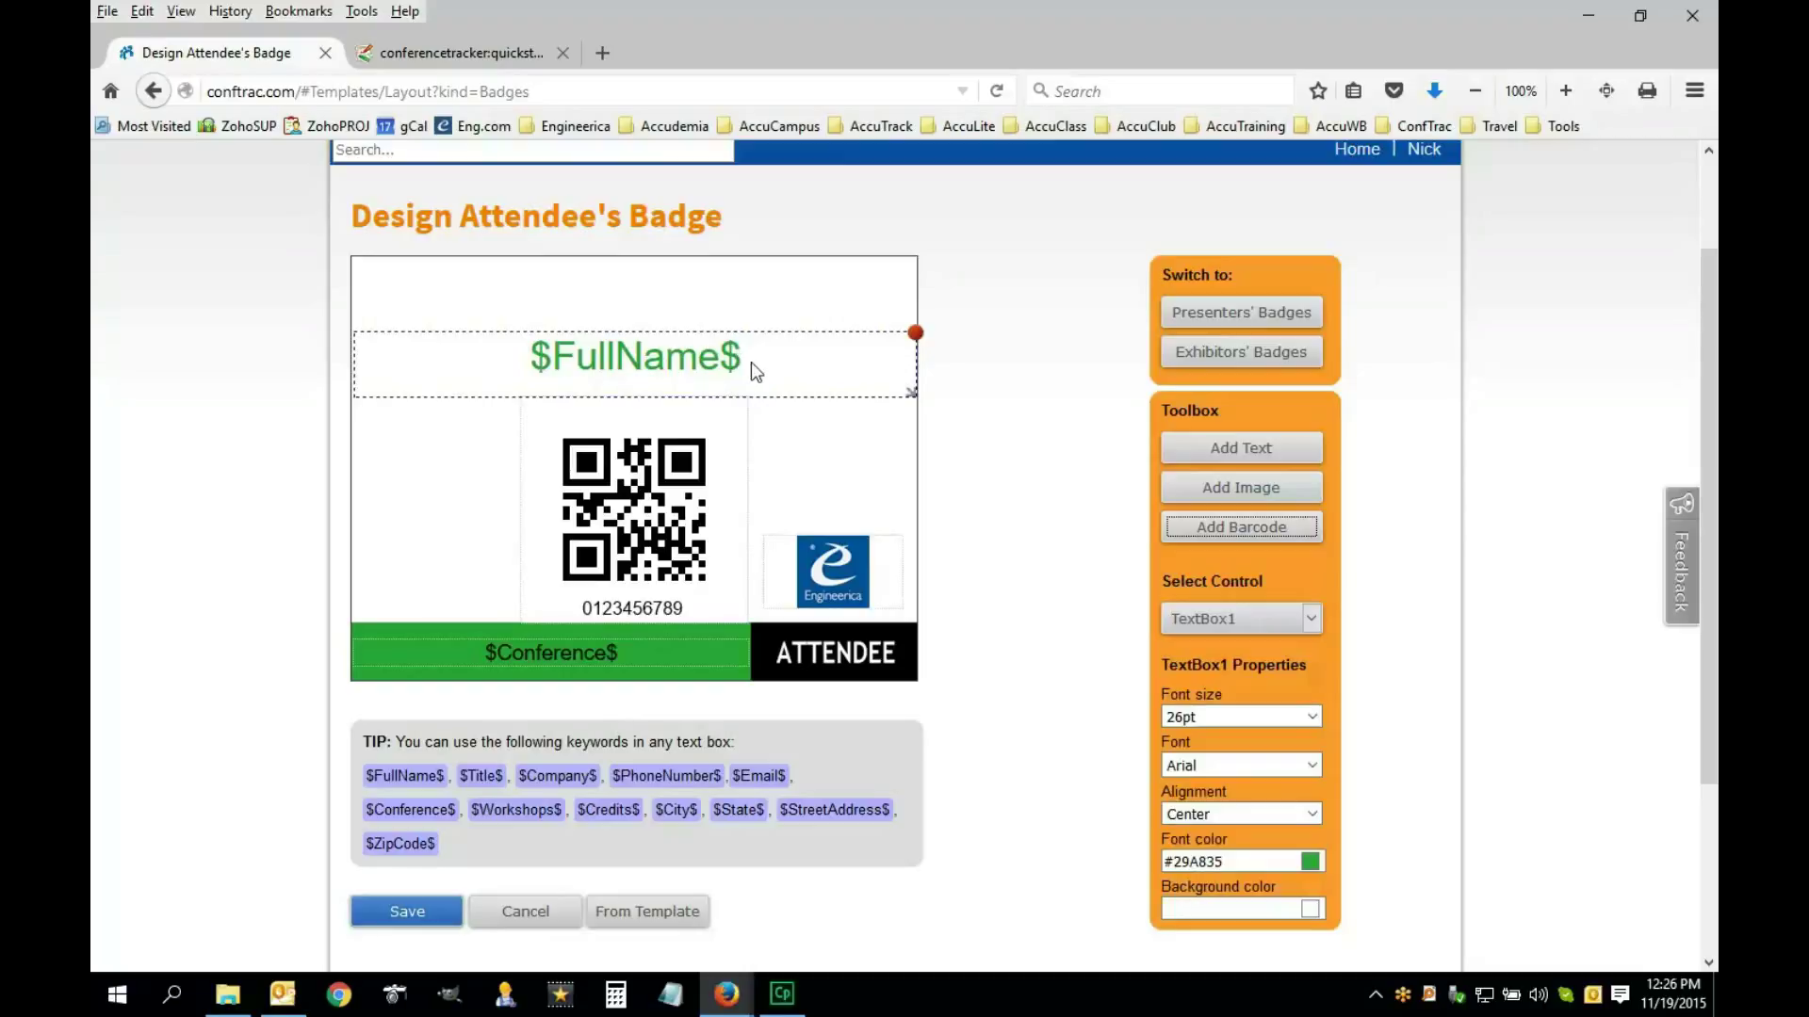
left_click(722, 363)
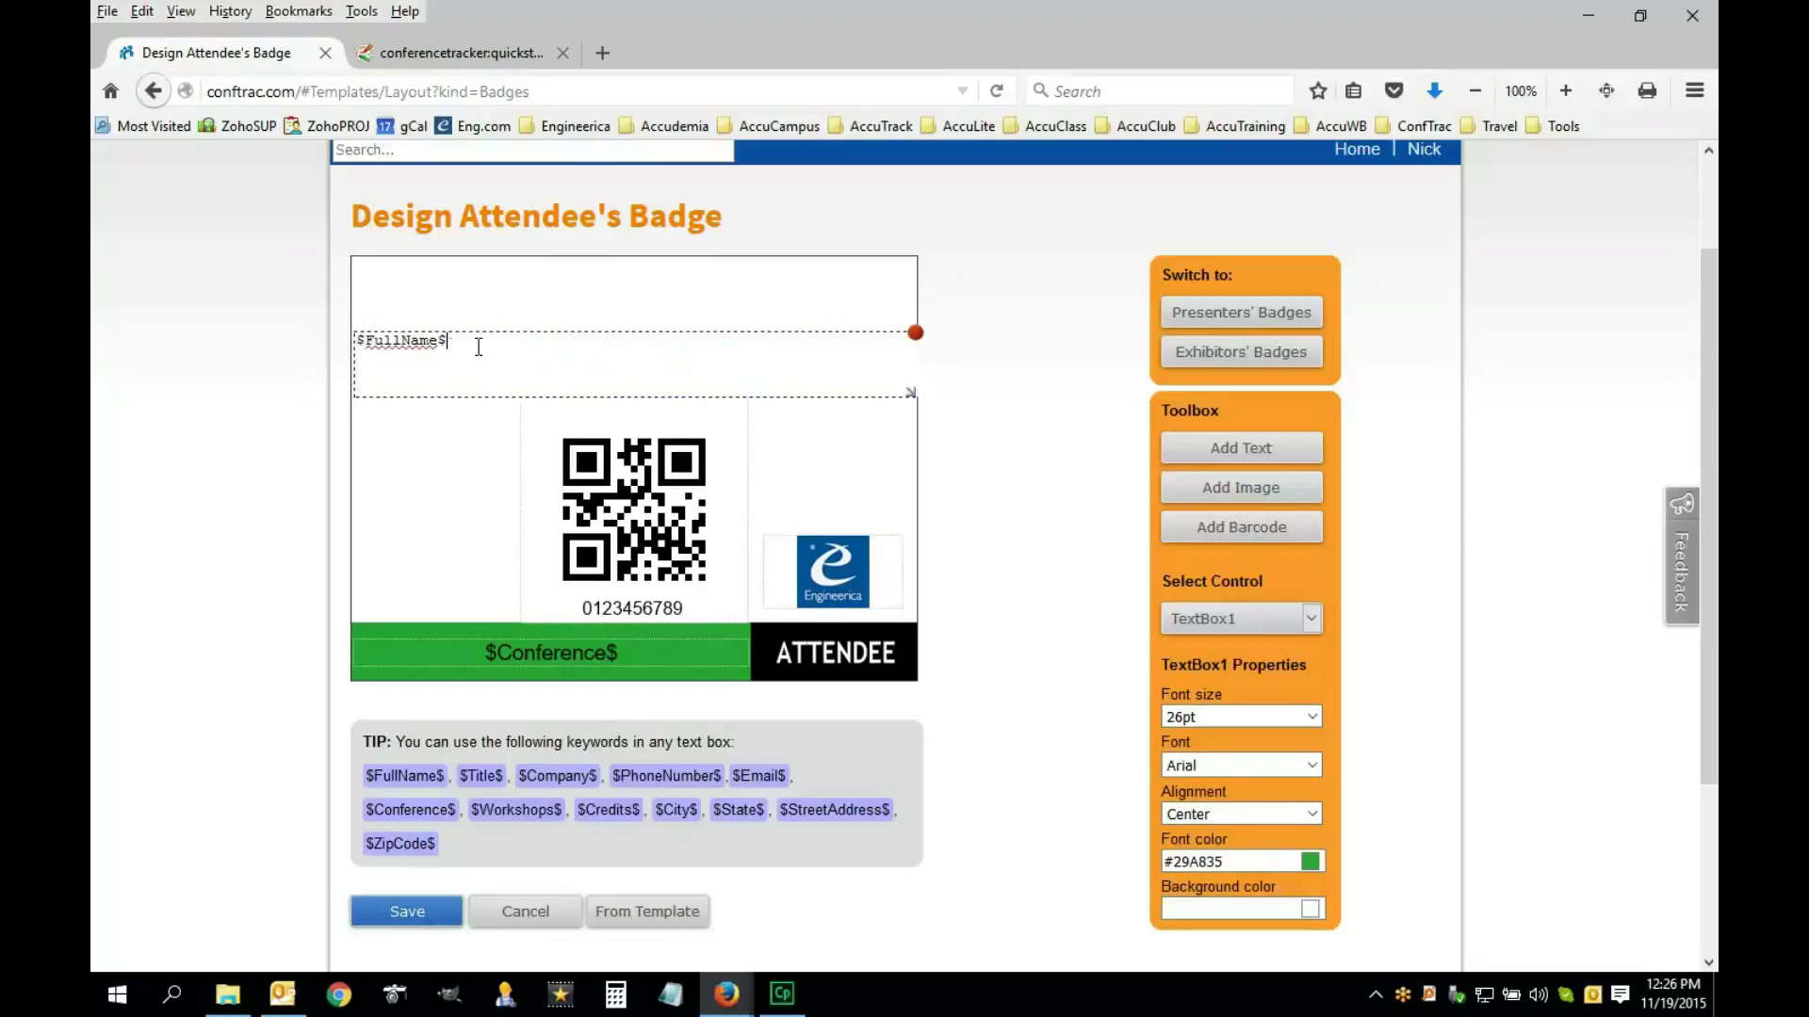
triple_click(407, 342)
left_click(489, 349)
triple_click(443, 342)
left_click(439, 369)
left_click(465, 449)
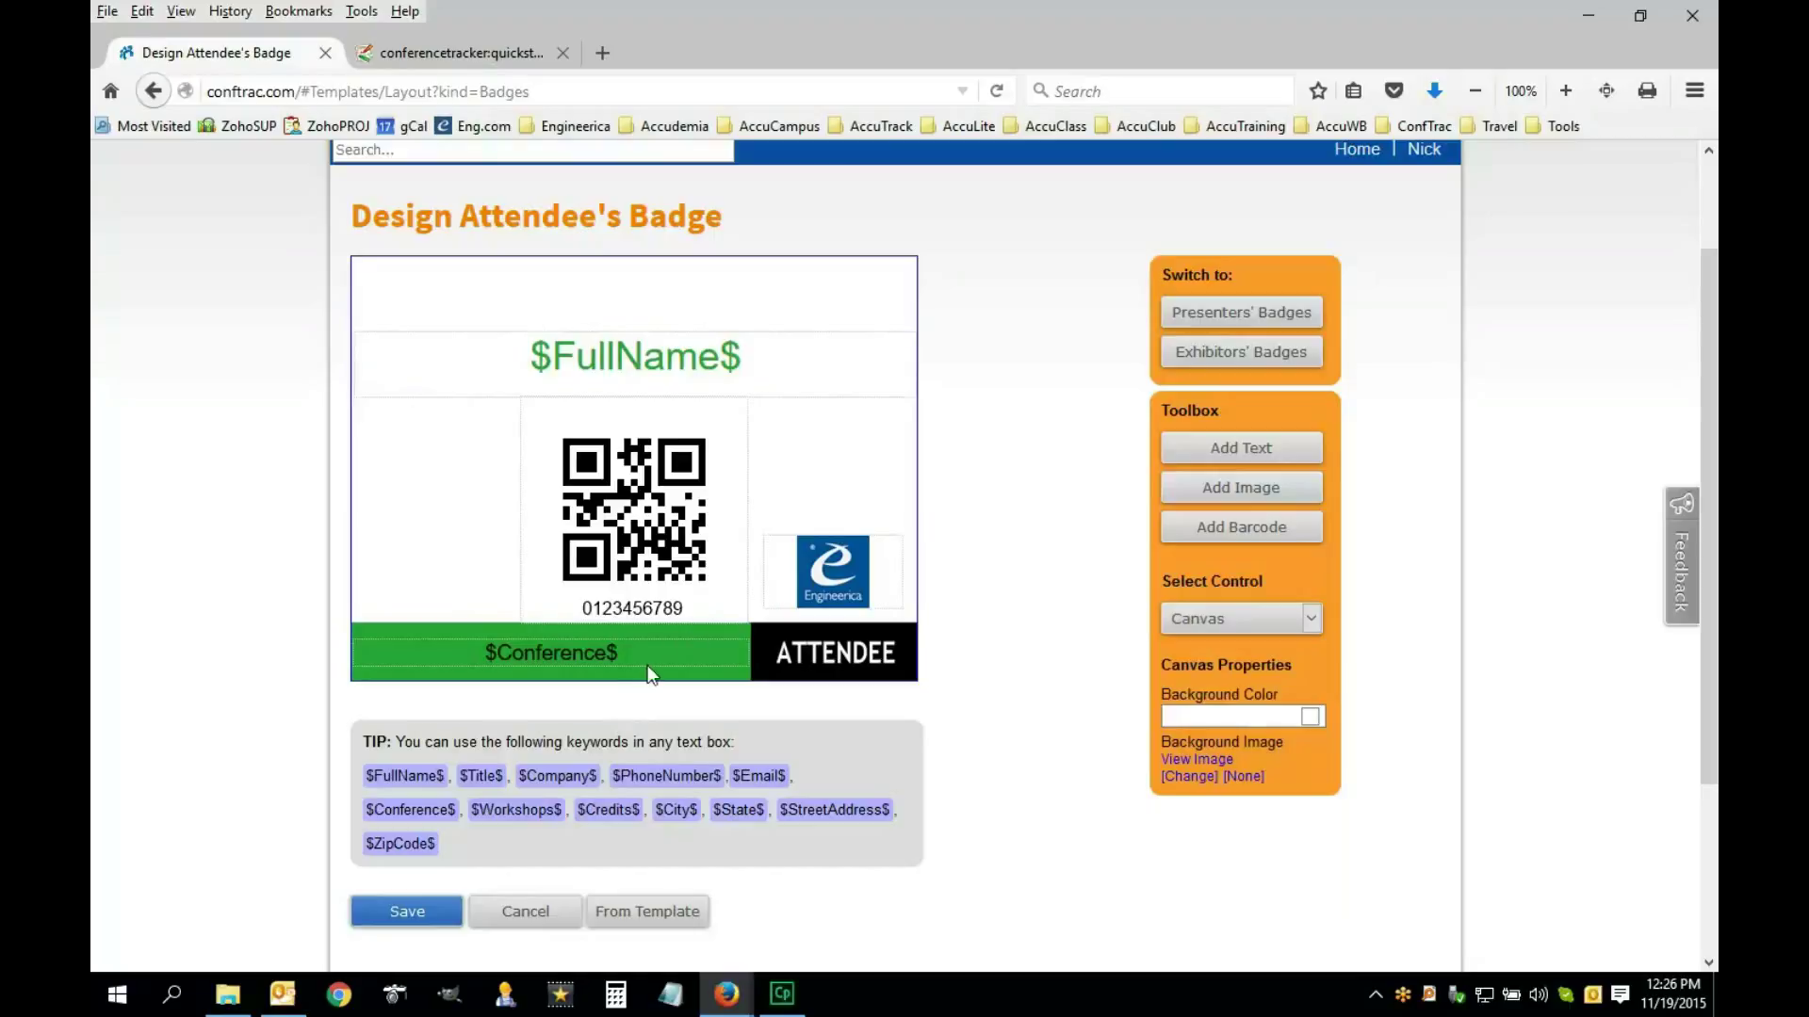
Replace the $Conference$ keyword in the green bar with 'My Conference', capital C included
left_click(498, 653)
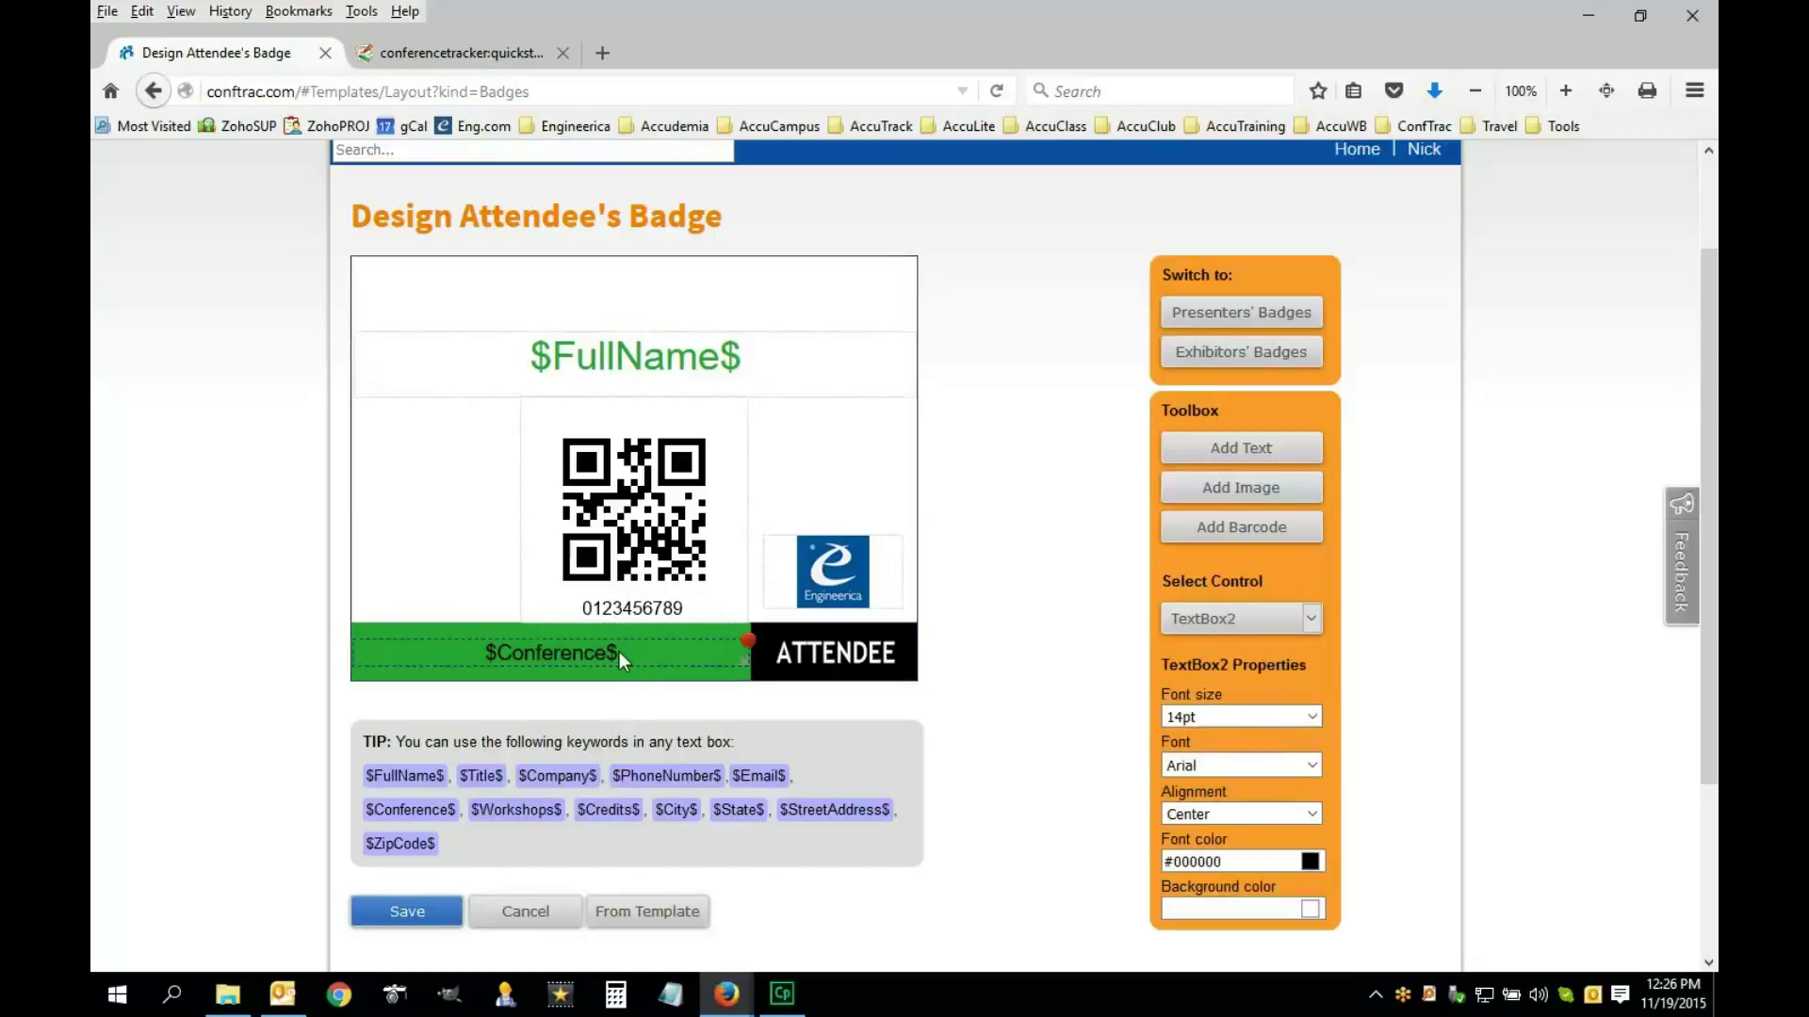
double_click(619, 652)
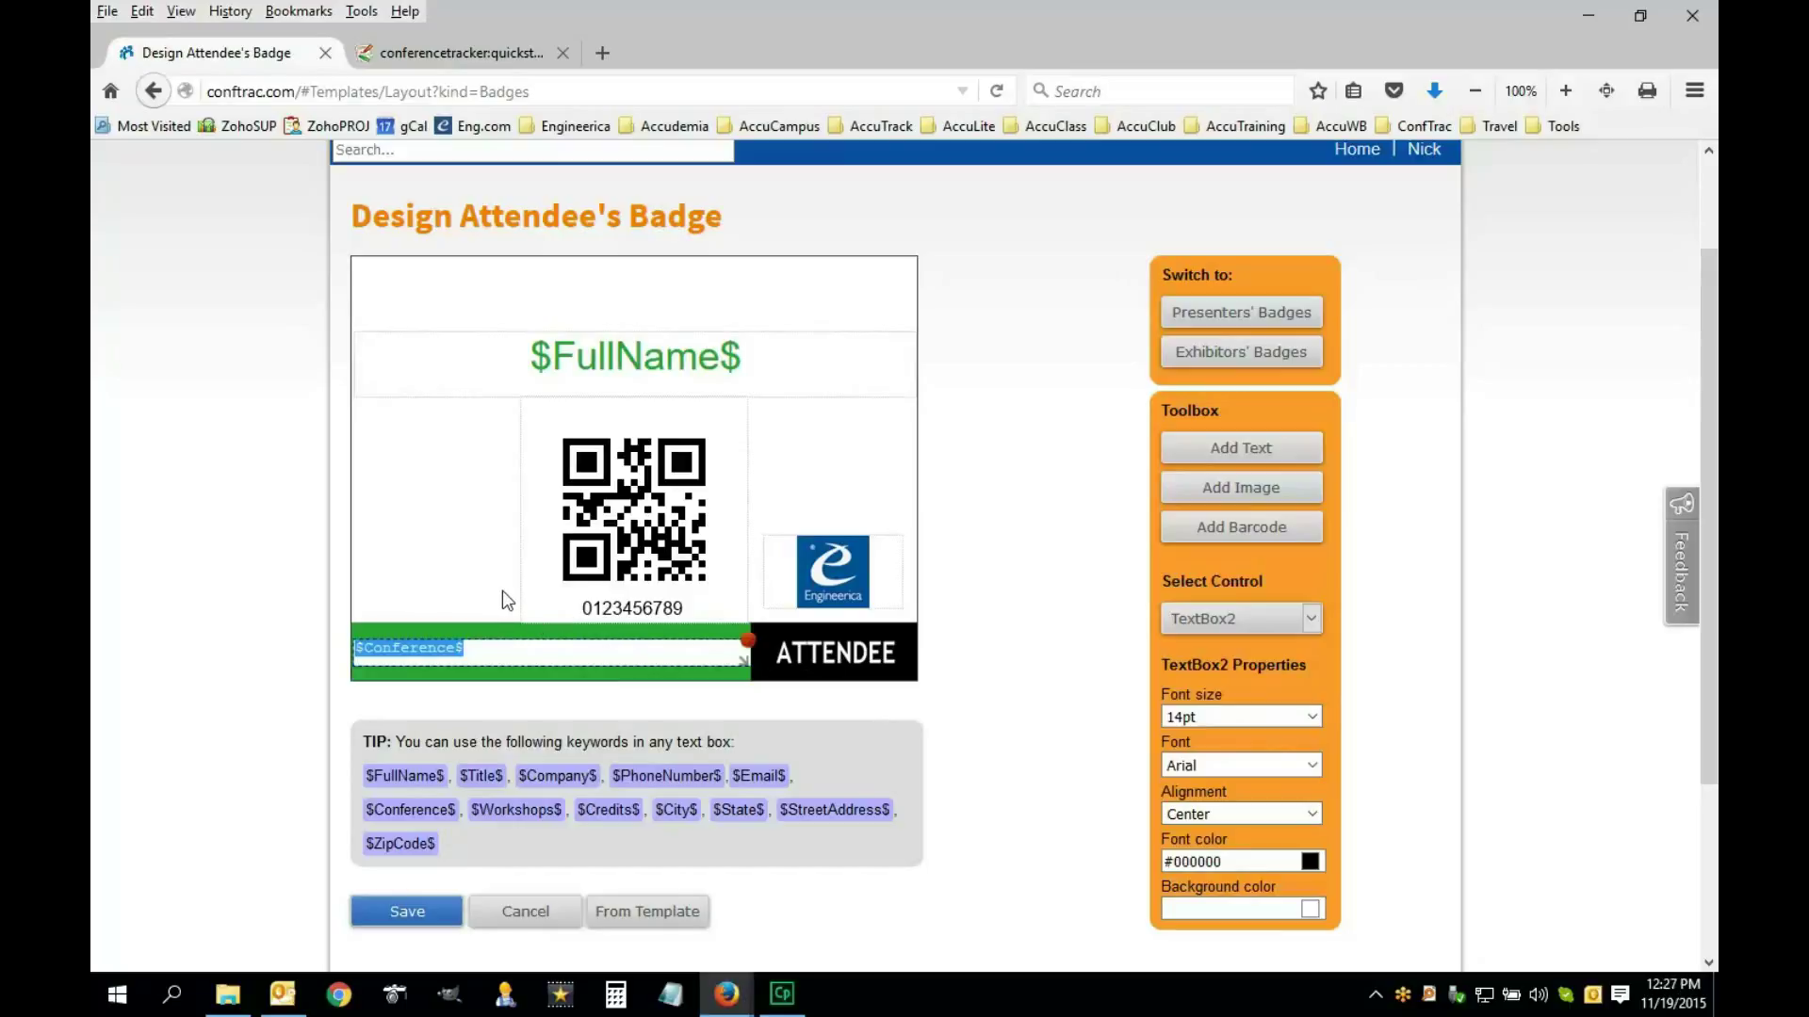
type("My conference")
left_click(445, 600)
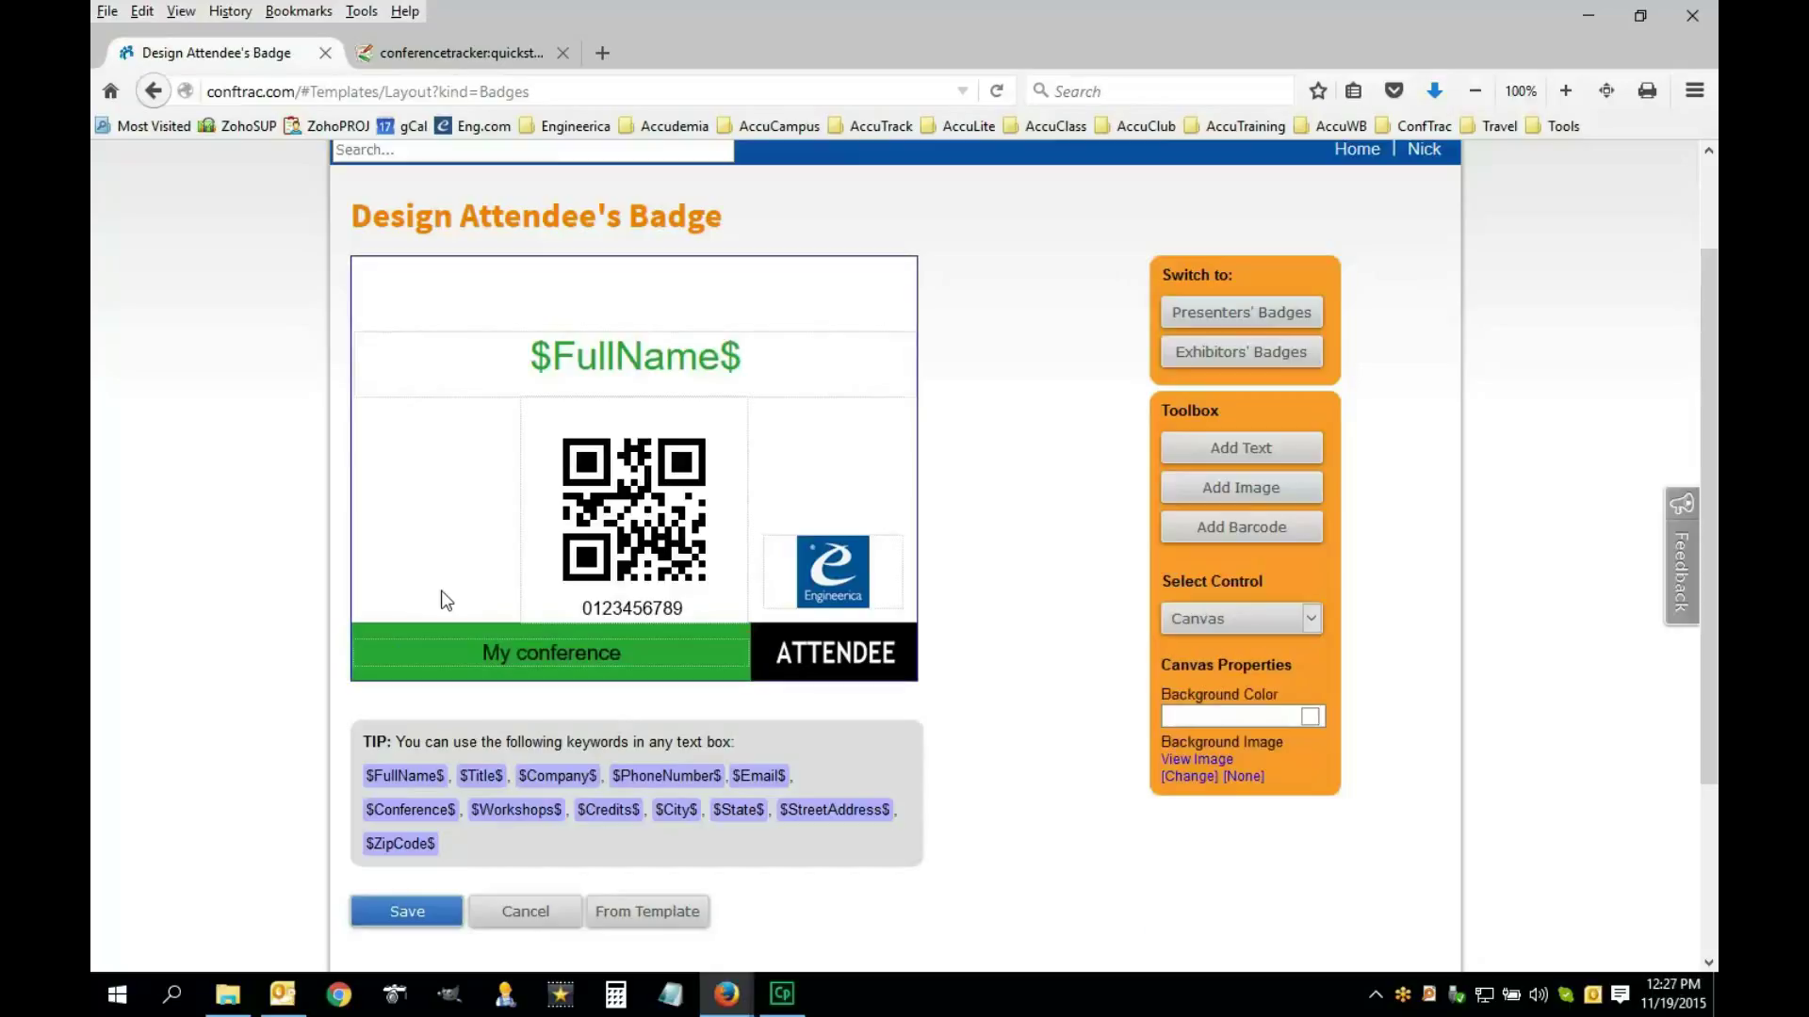
left_click(660, 654)
left_click(397, 647)
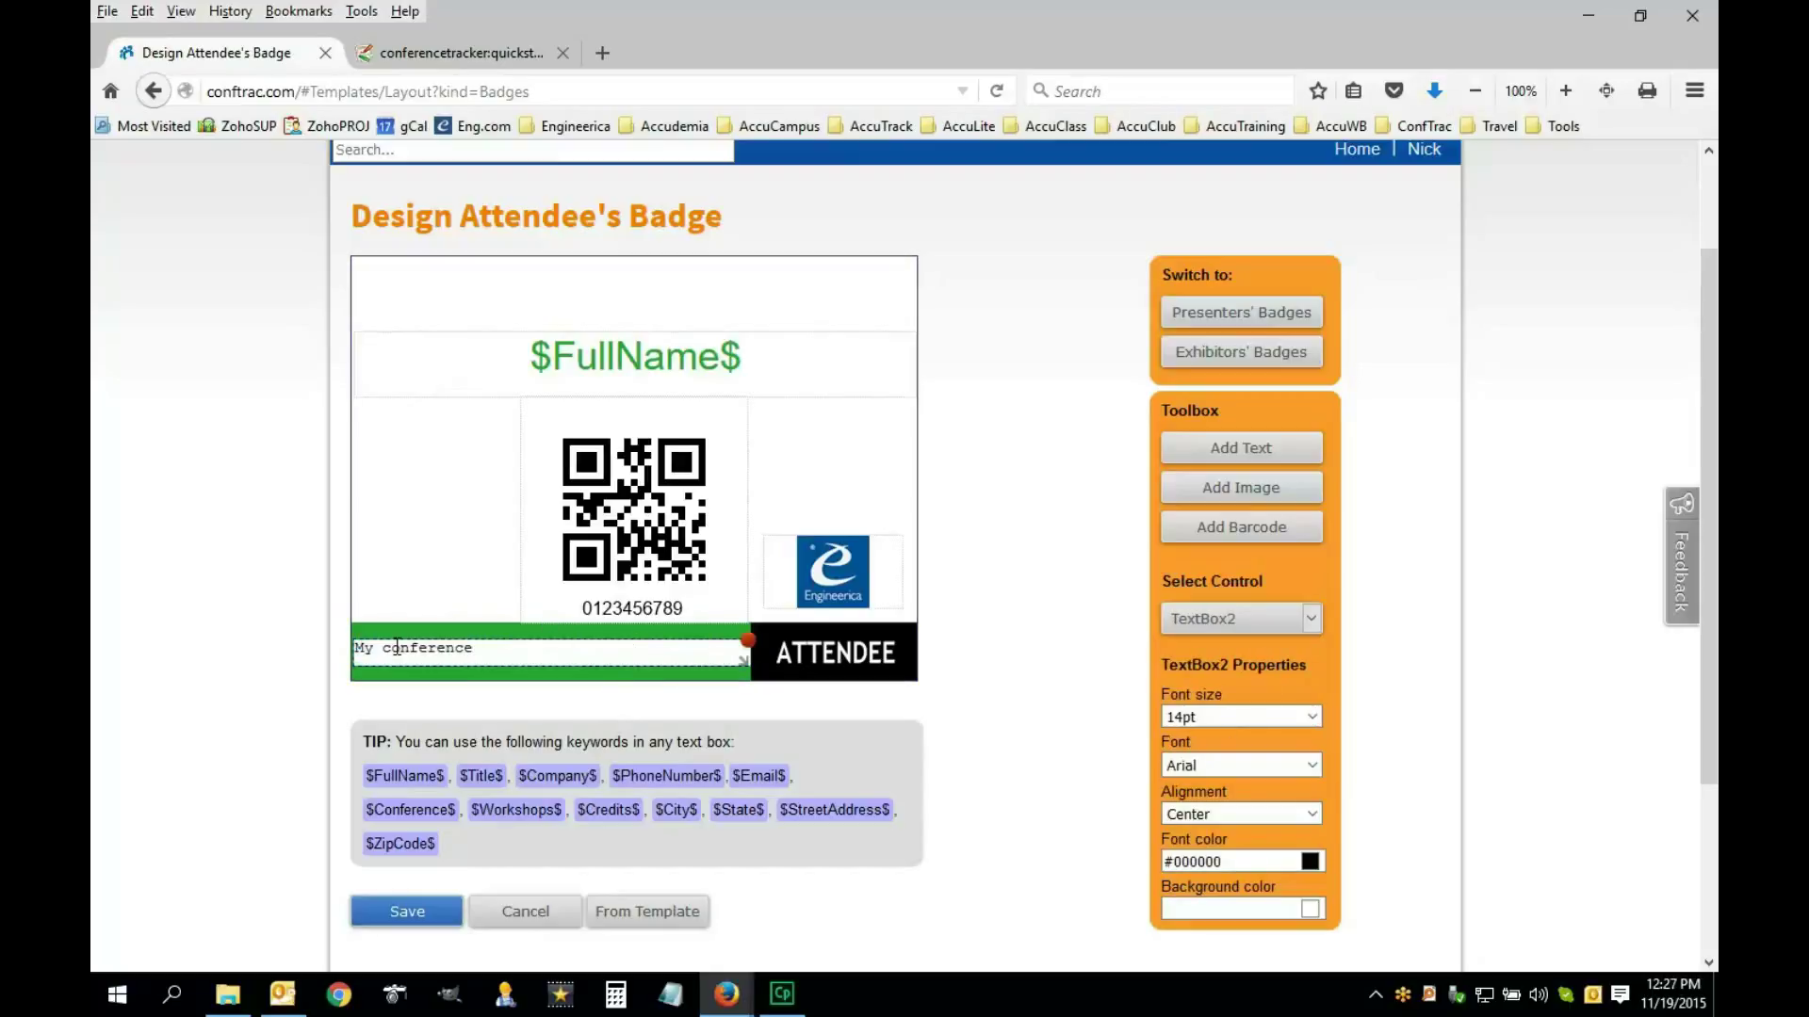
key("BackSpace")
type("C")
left_click(422, 559)
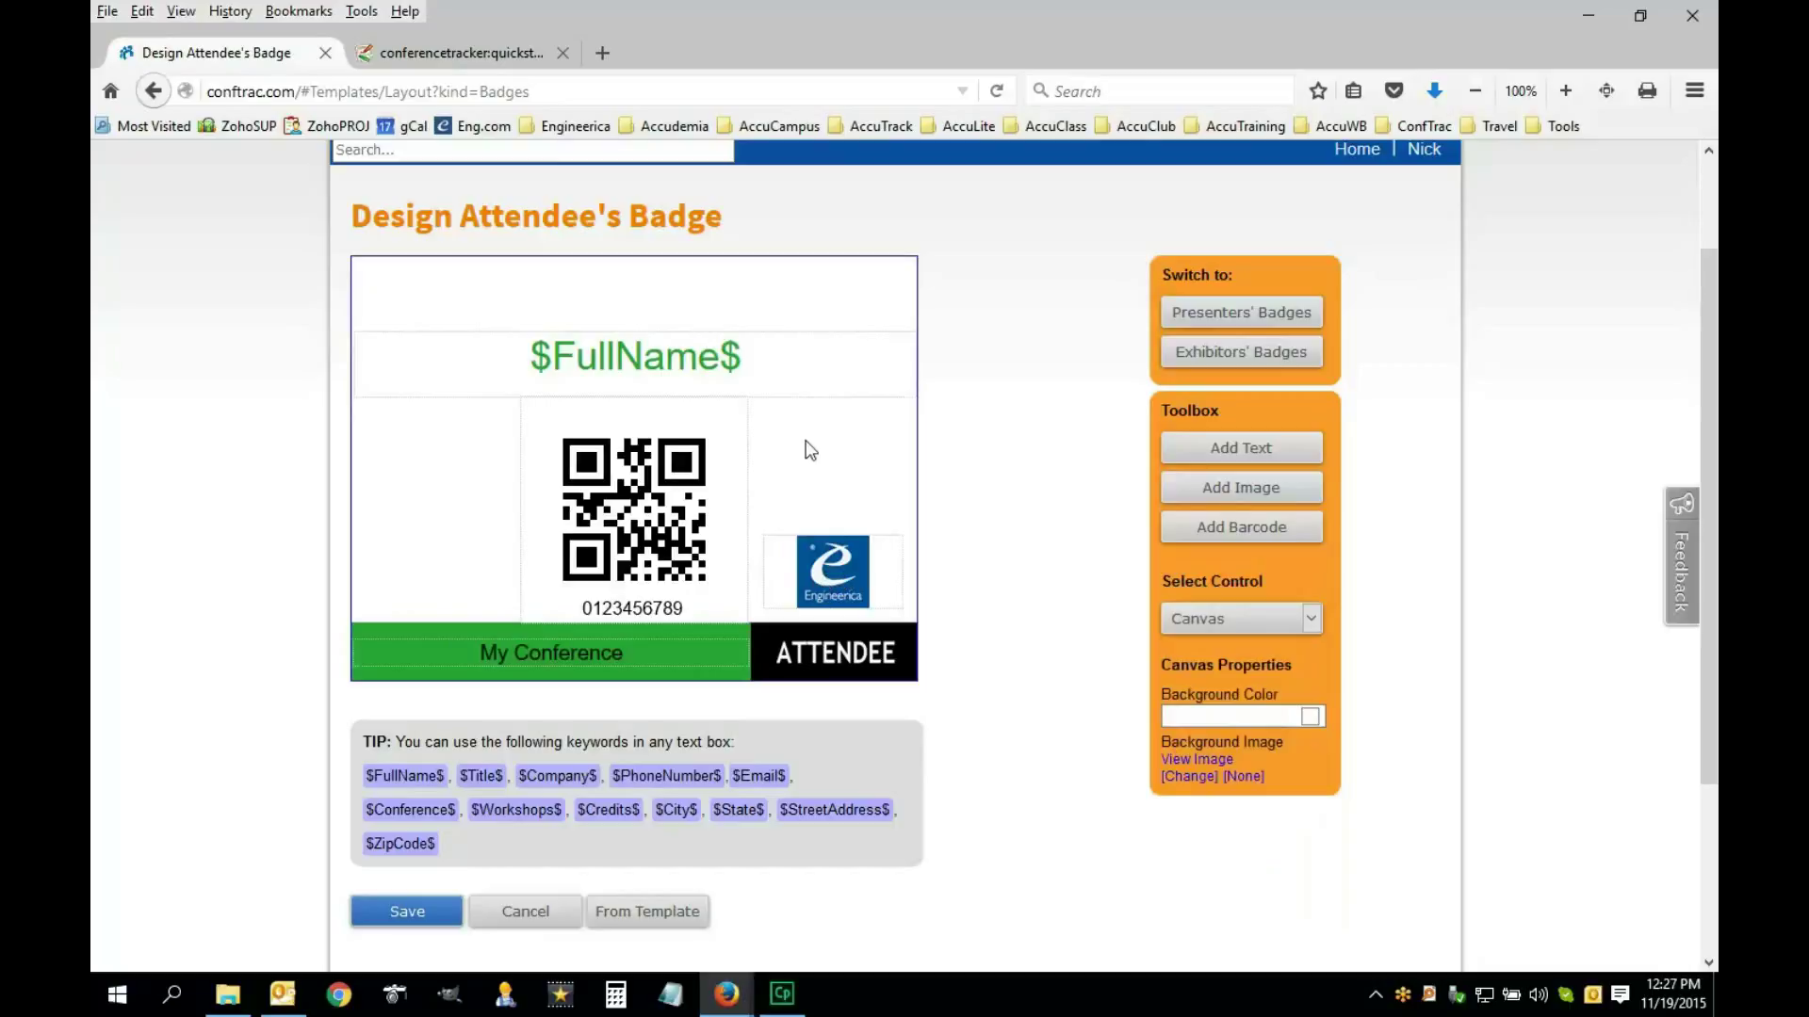
Move the $FullName$ box up to the top of the badge
left_click(645, 365)
left_click_drag(675, 331, 675, 274)
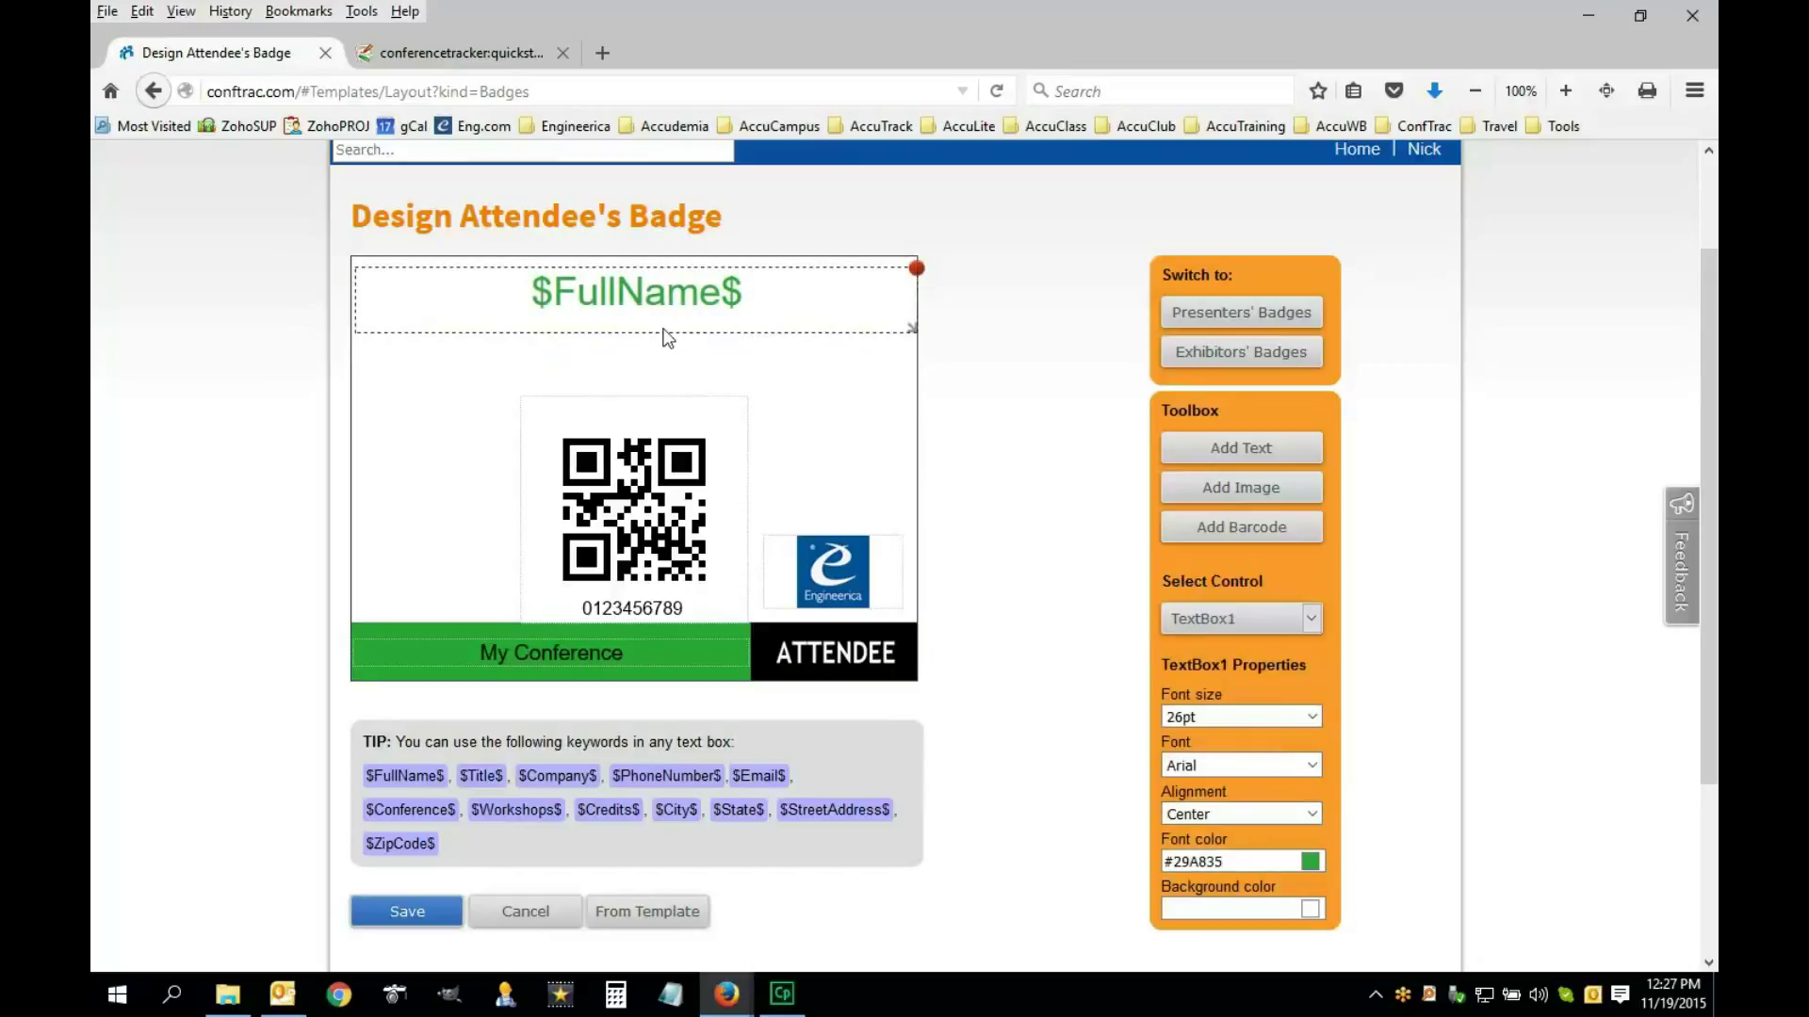
left_click_drag(671, 271, 671, 266)
left_click(734, 347)
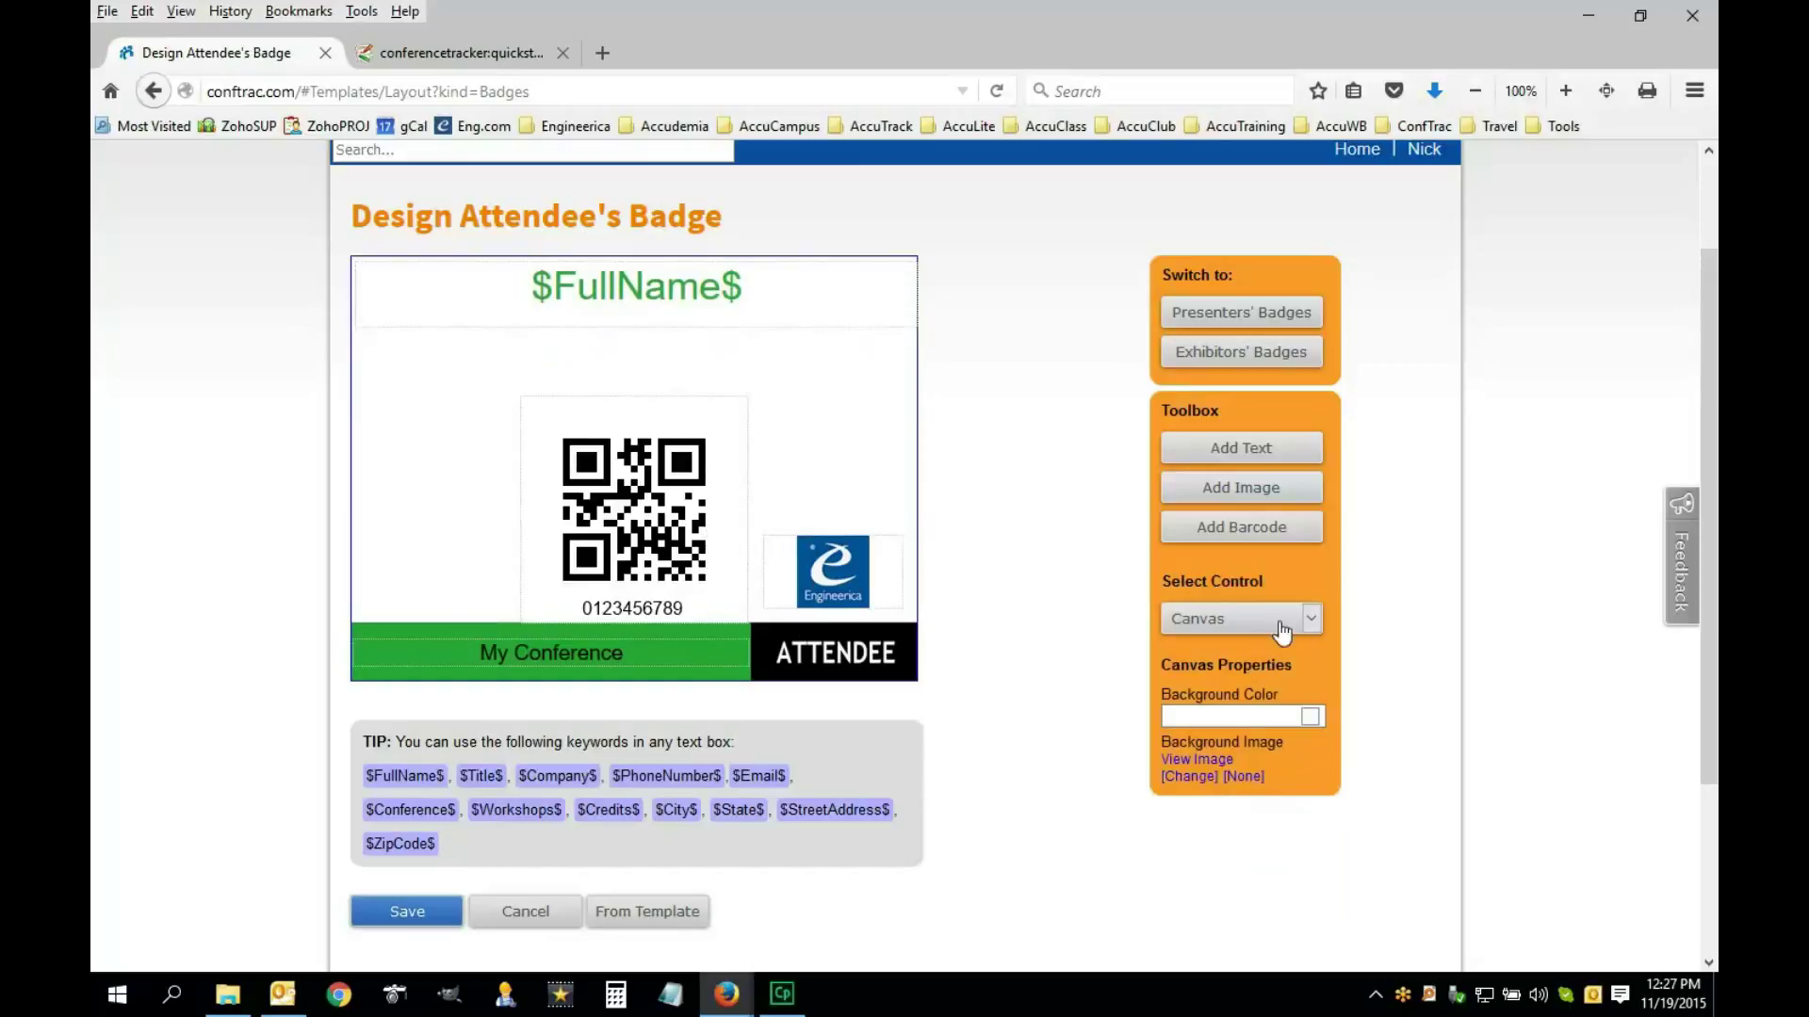
left_click(772, 321)
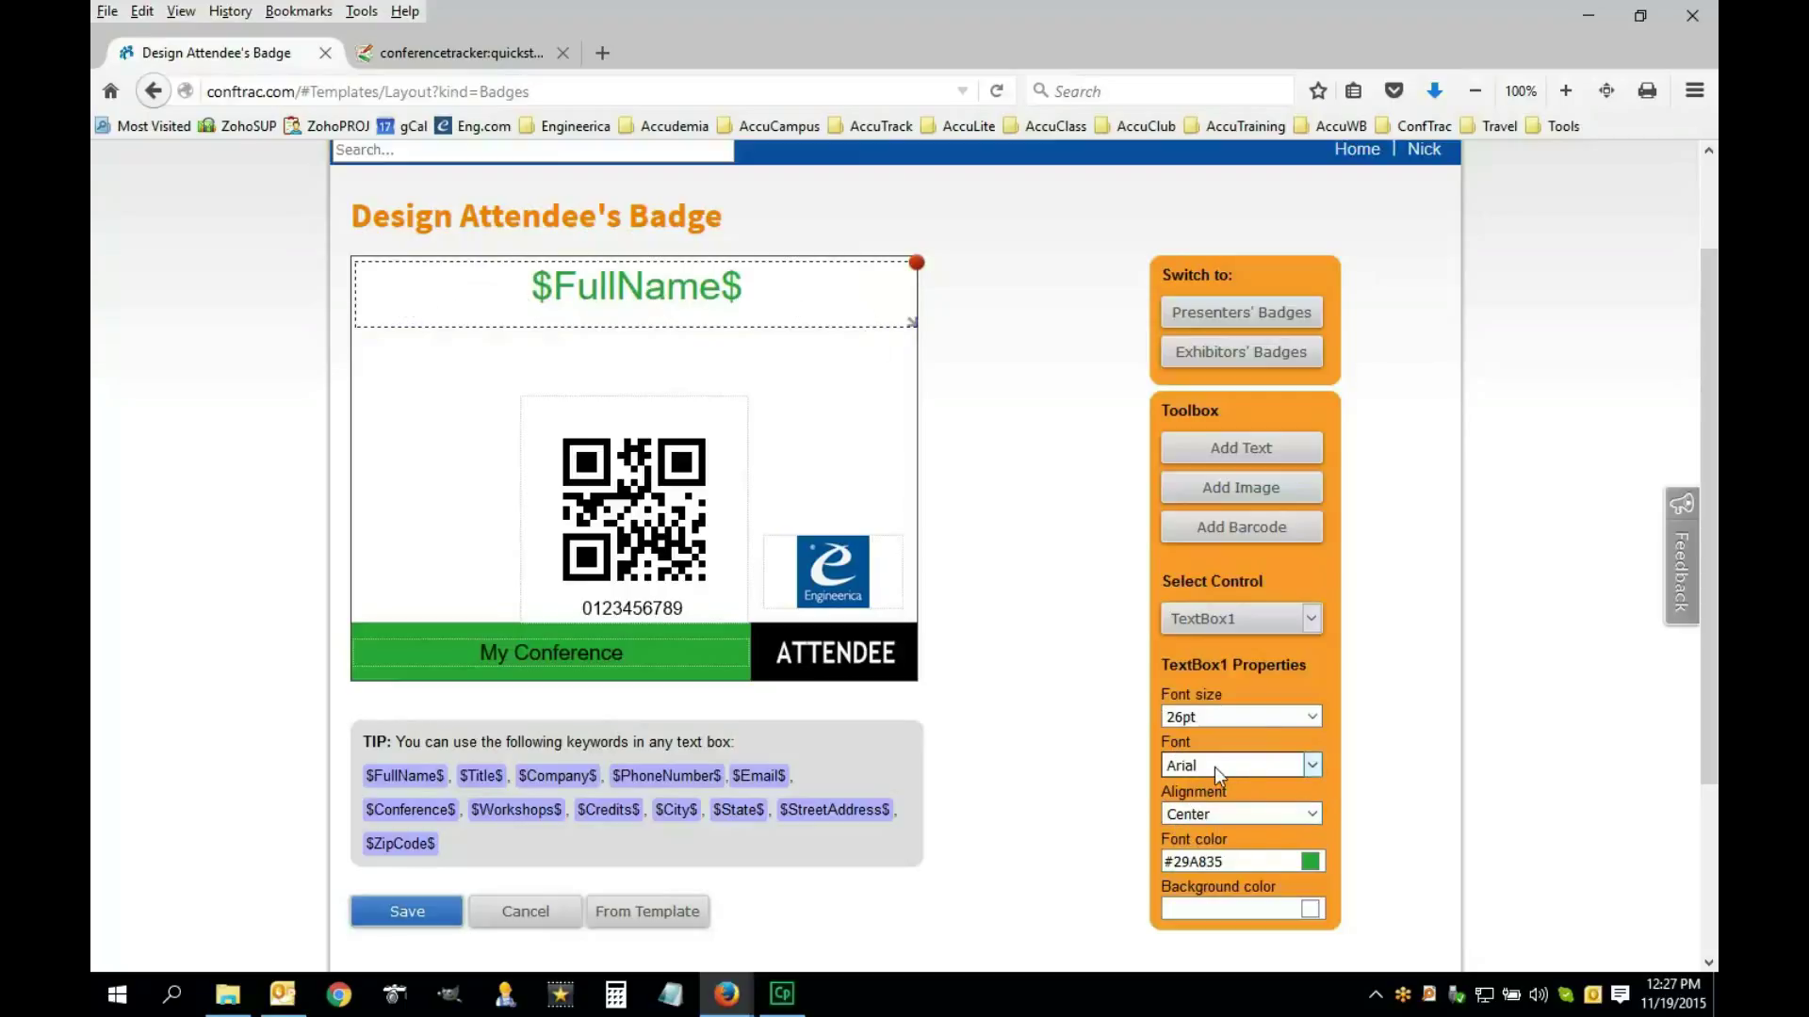
Keep the $FullName$ font as Arial and set its background to white (#FFFFFF) after trying black
left_click(1320, 770)
left_click(1320, 771)
left_click(1307, 907)
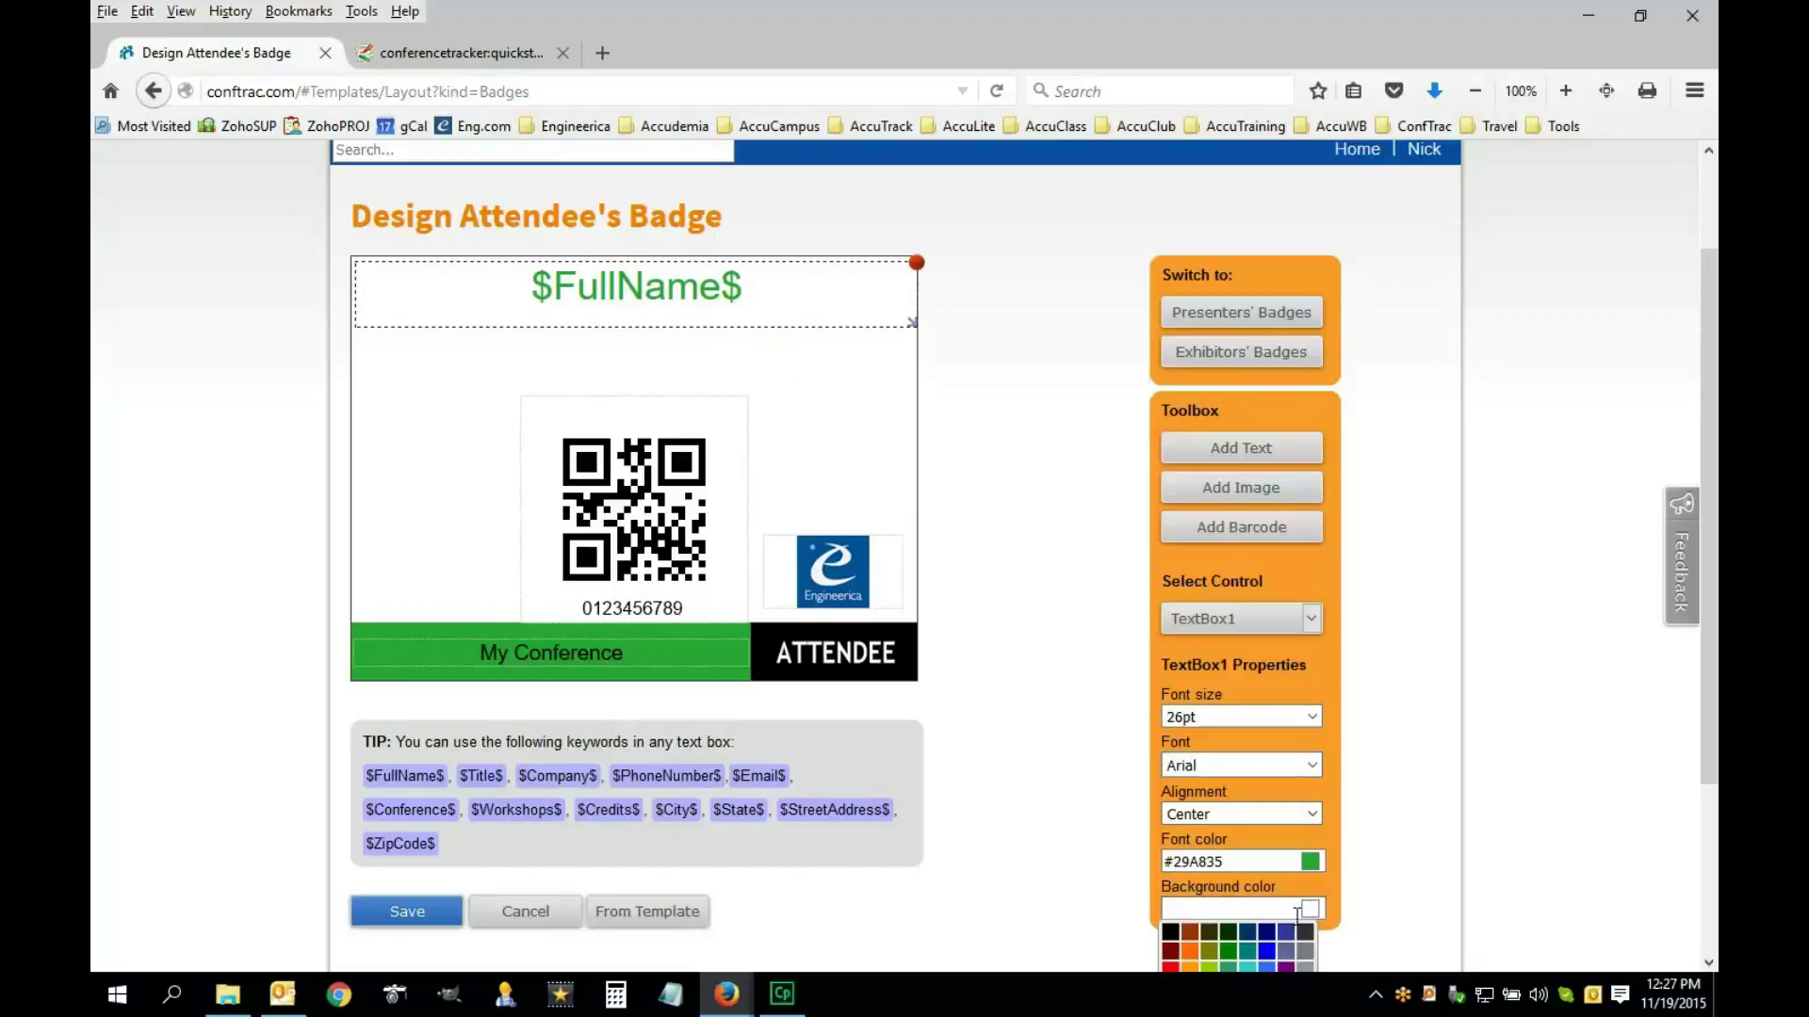
scroll(1304, 890, "down", 3)
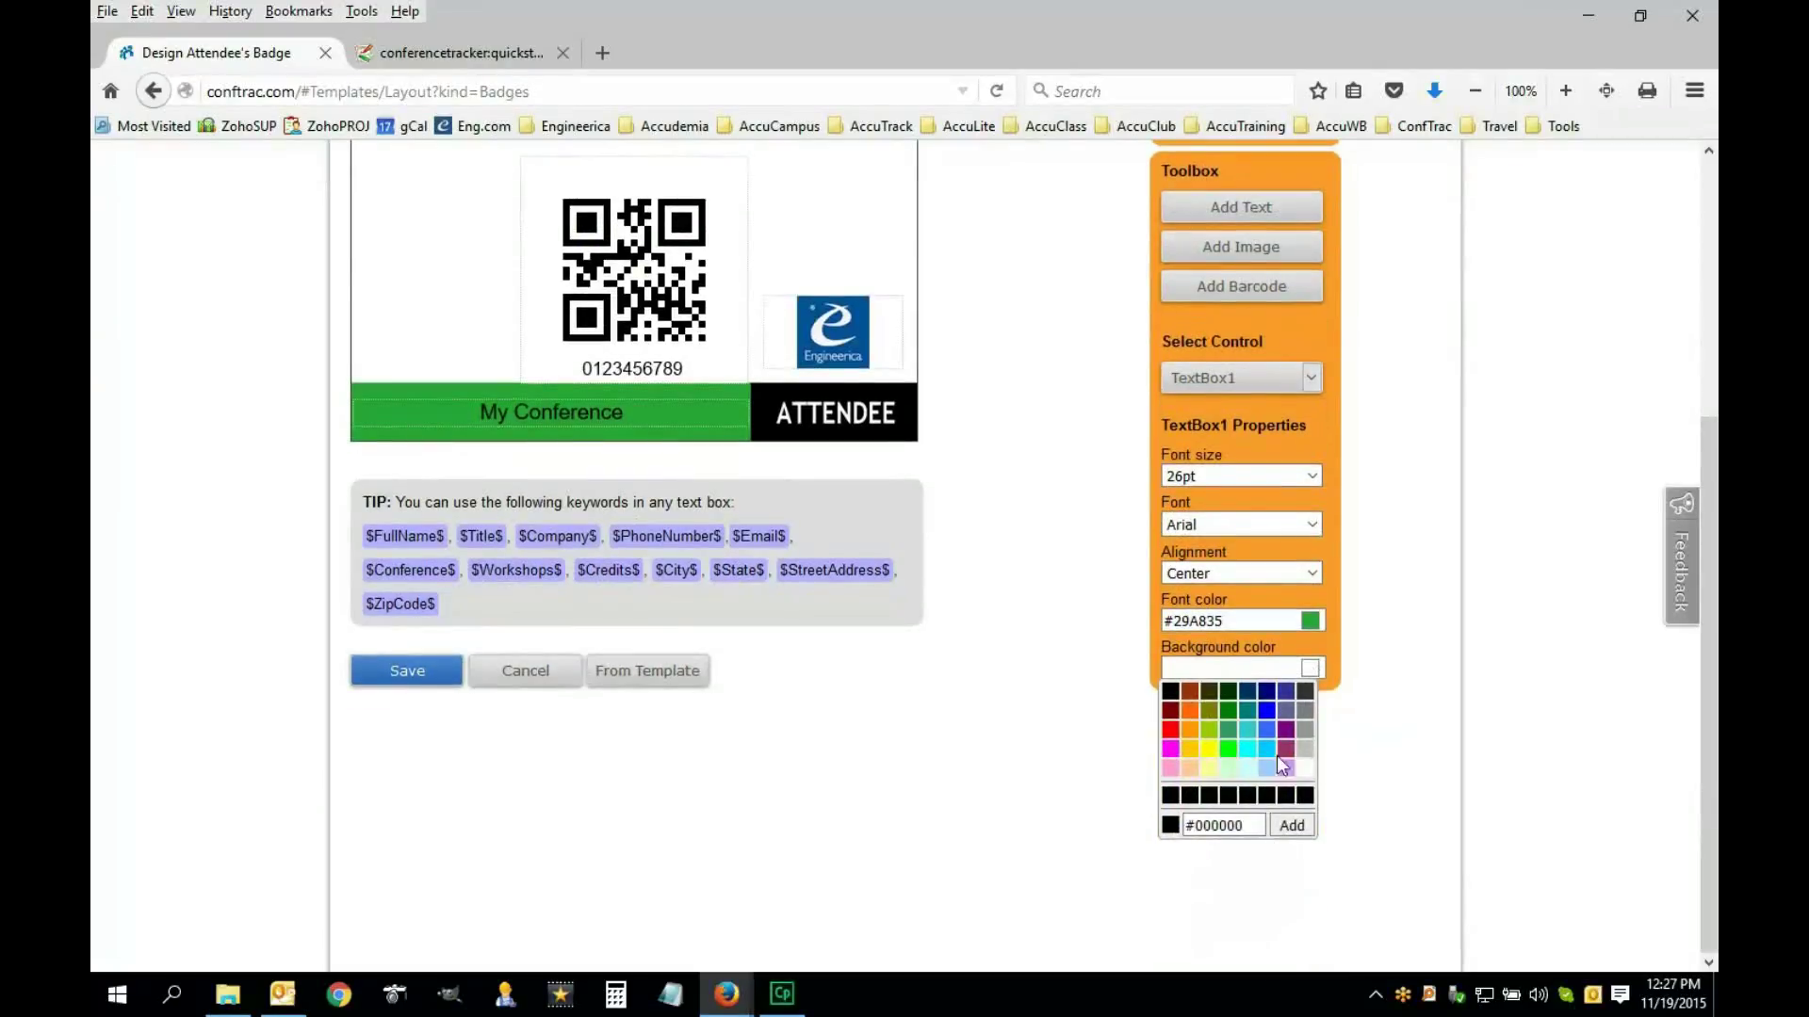
left_click(1171, 694)
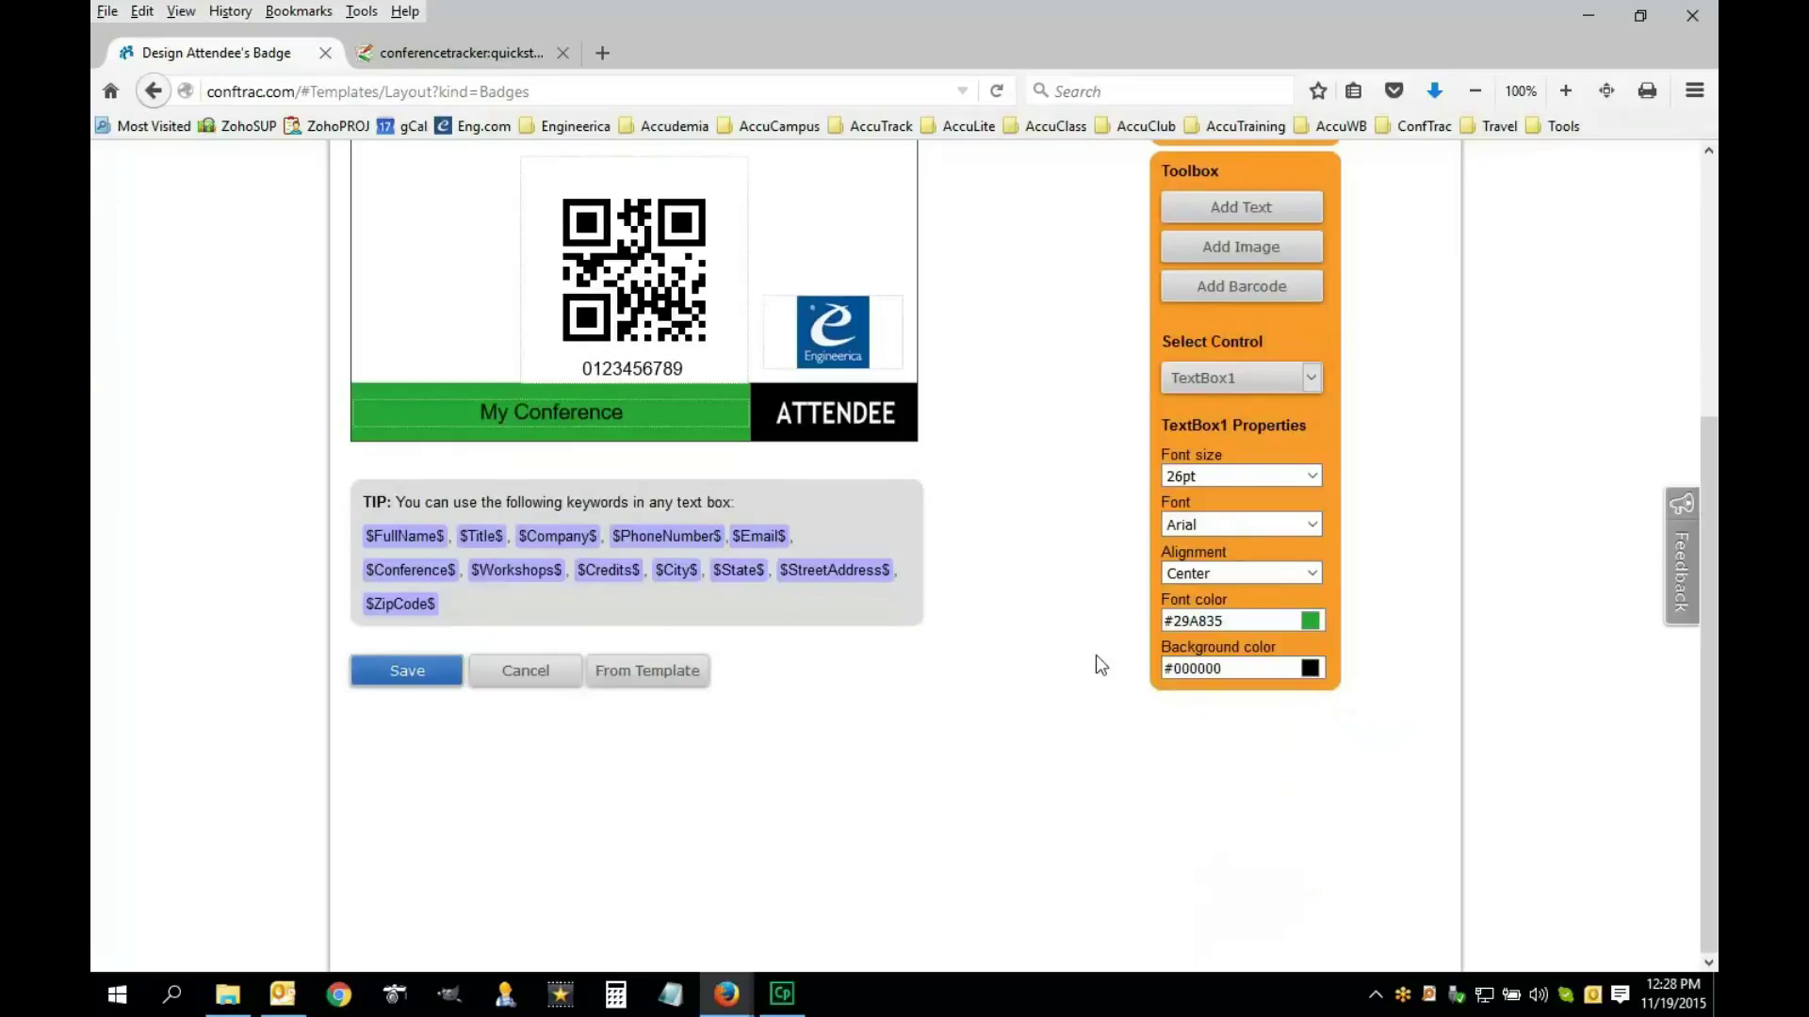
scroll(1089, 653, "up", 5)
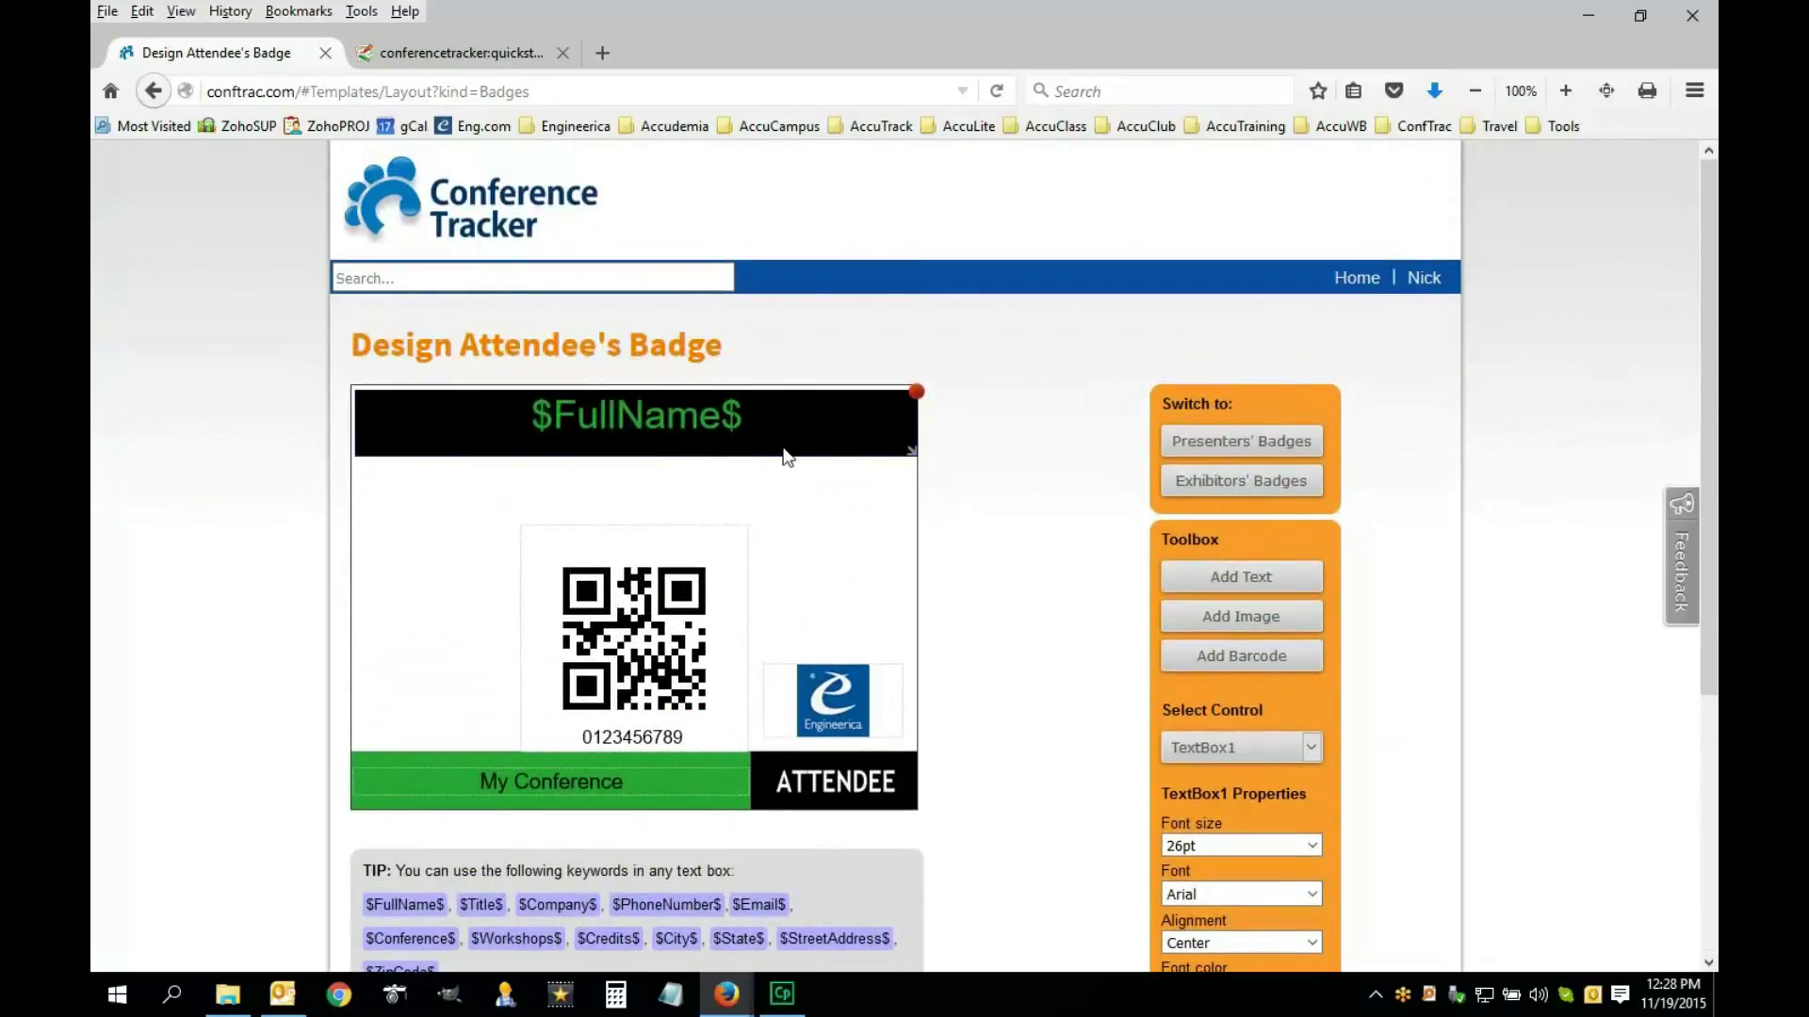
scroll(1074, 603, "down", 5)
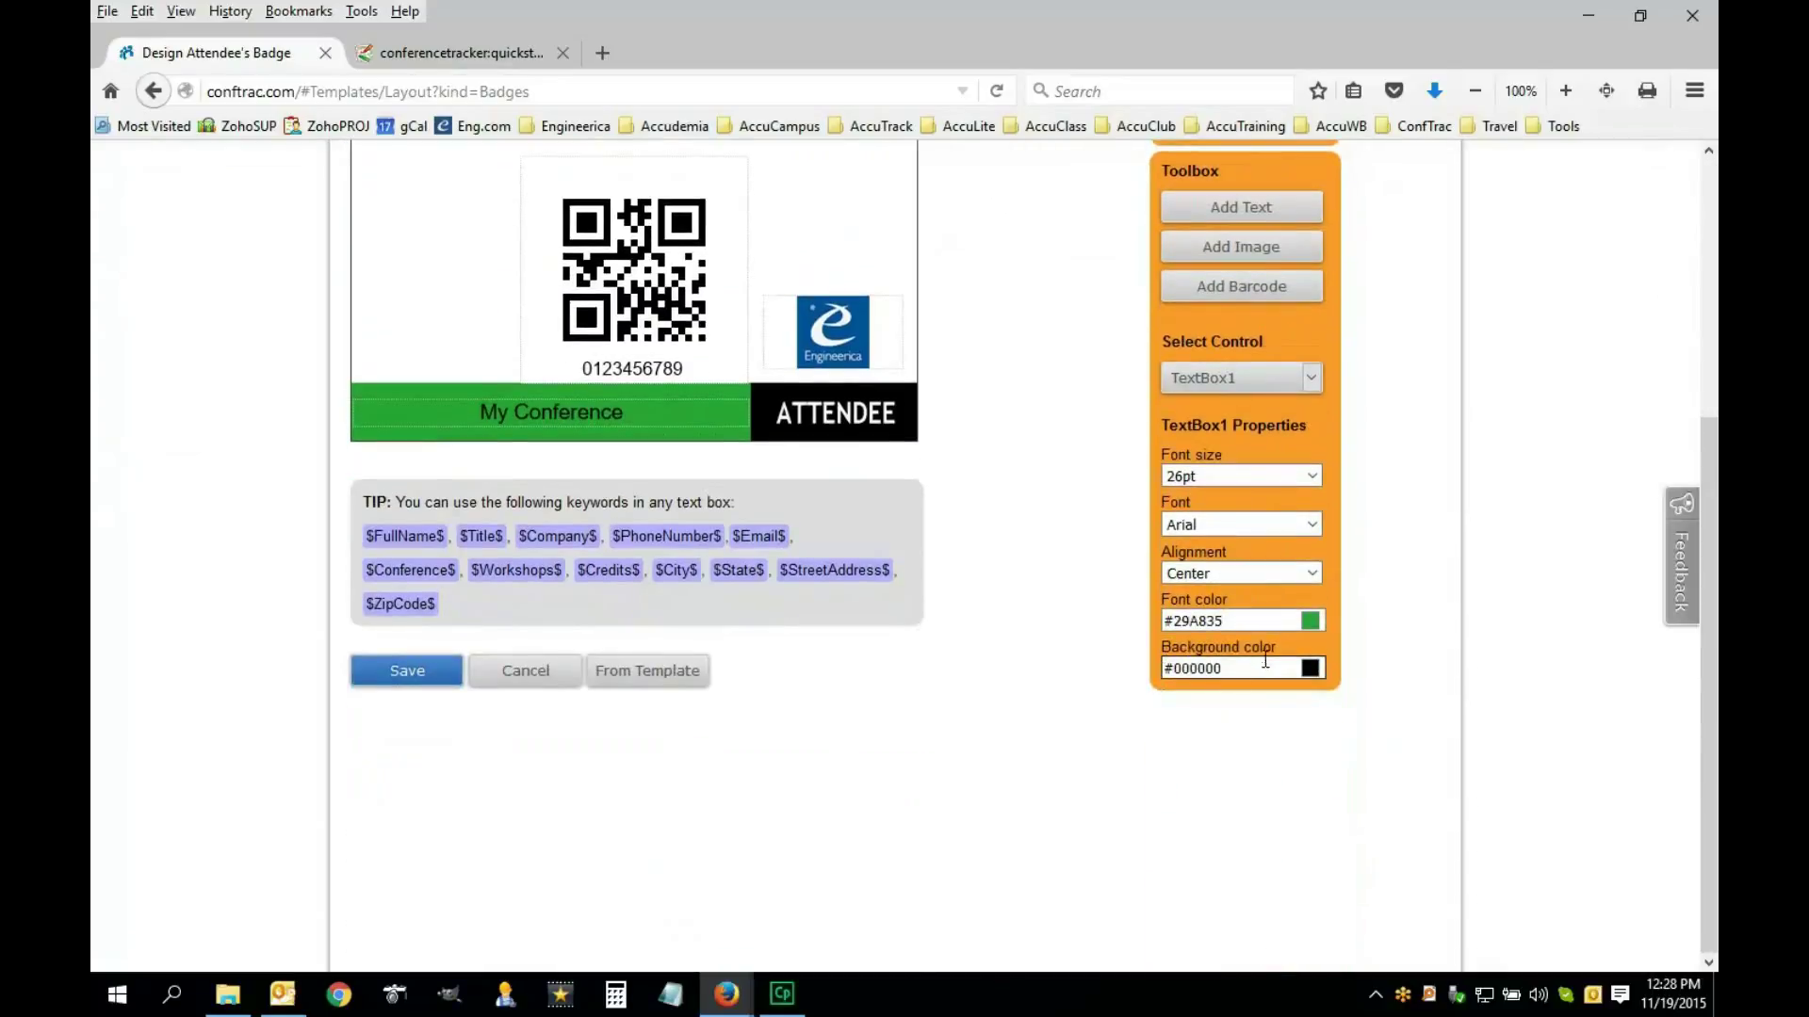
left_click(1313, 677)
left_click(1304, 767)
scroll(1095, 682, "up", 5)
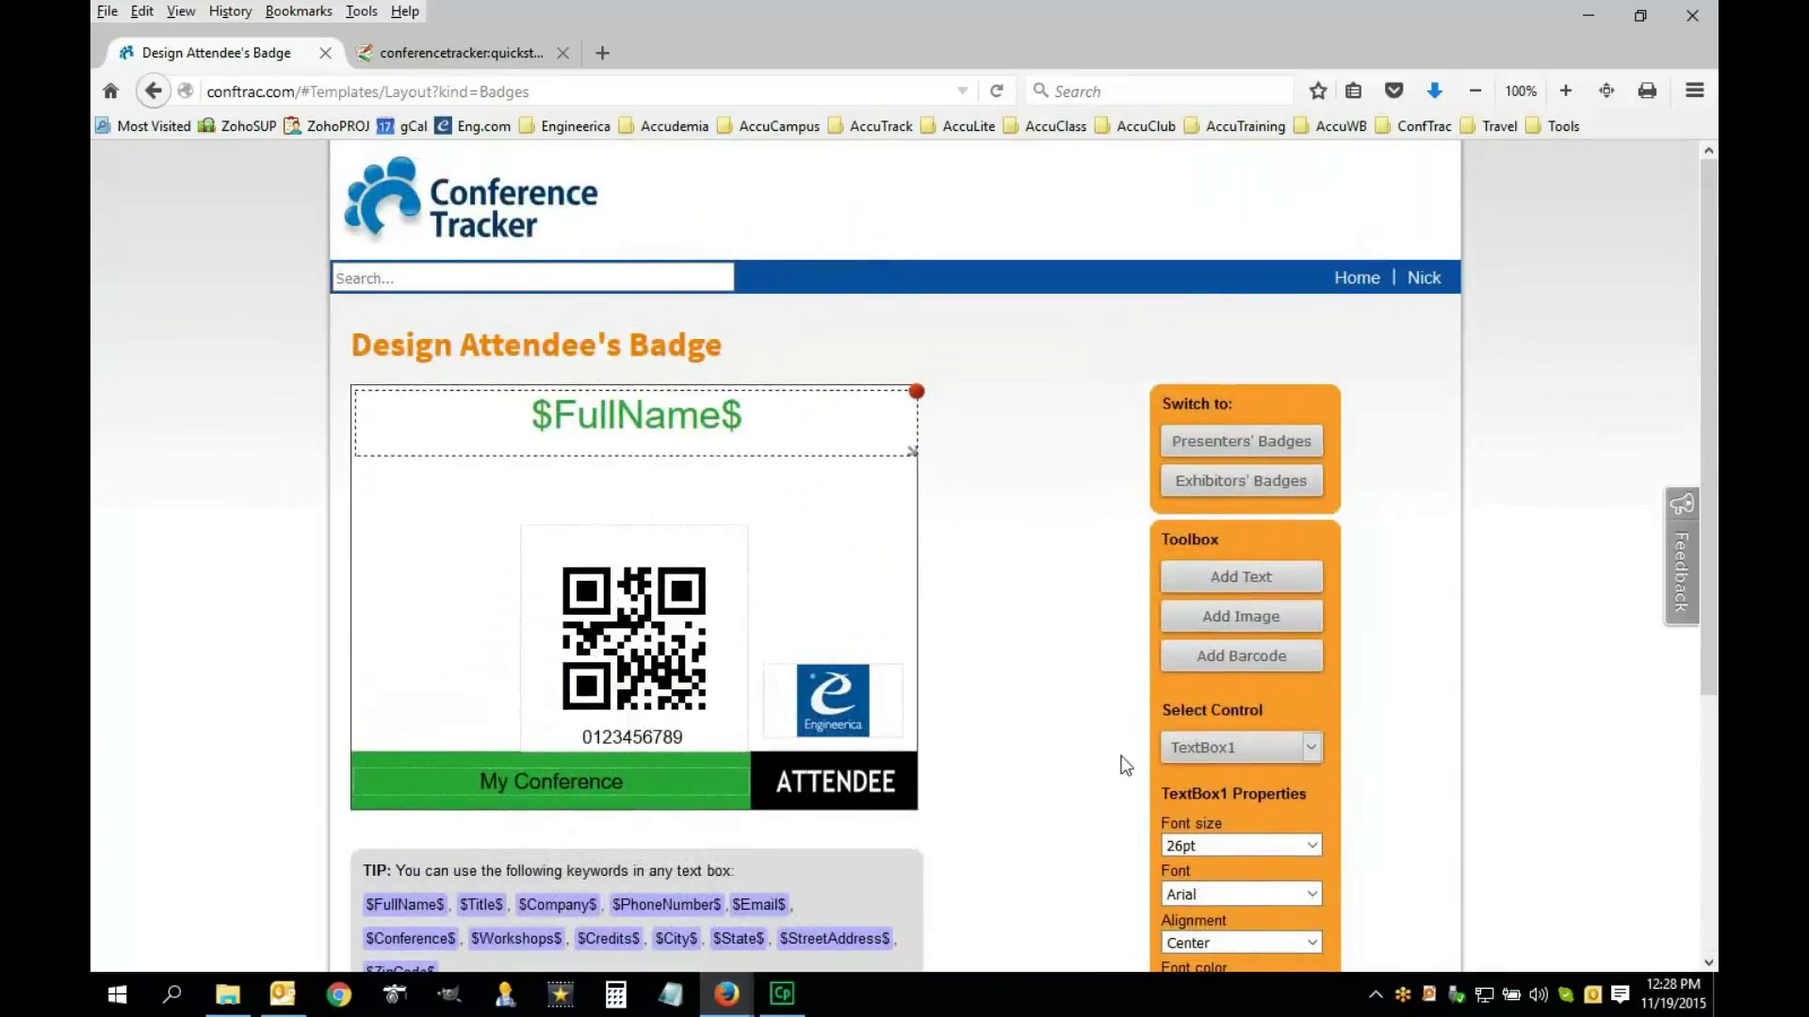
scroll(1055, 730, "down", 2)
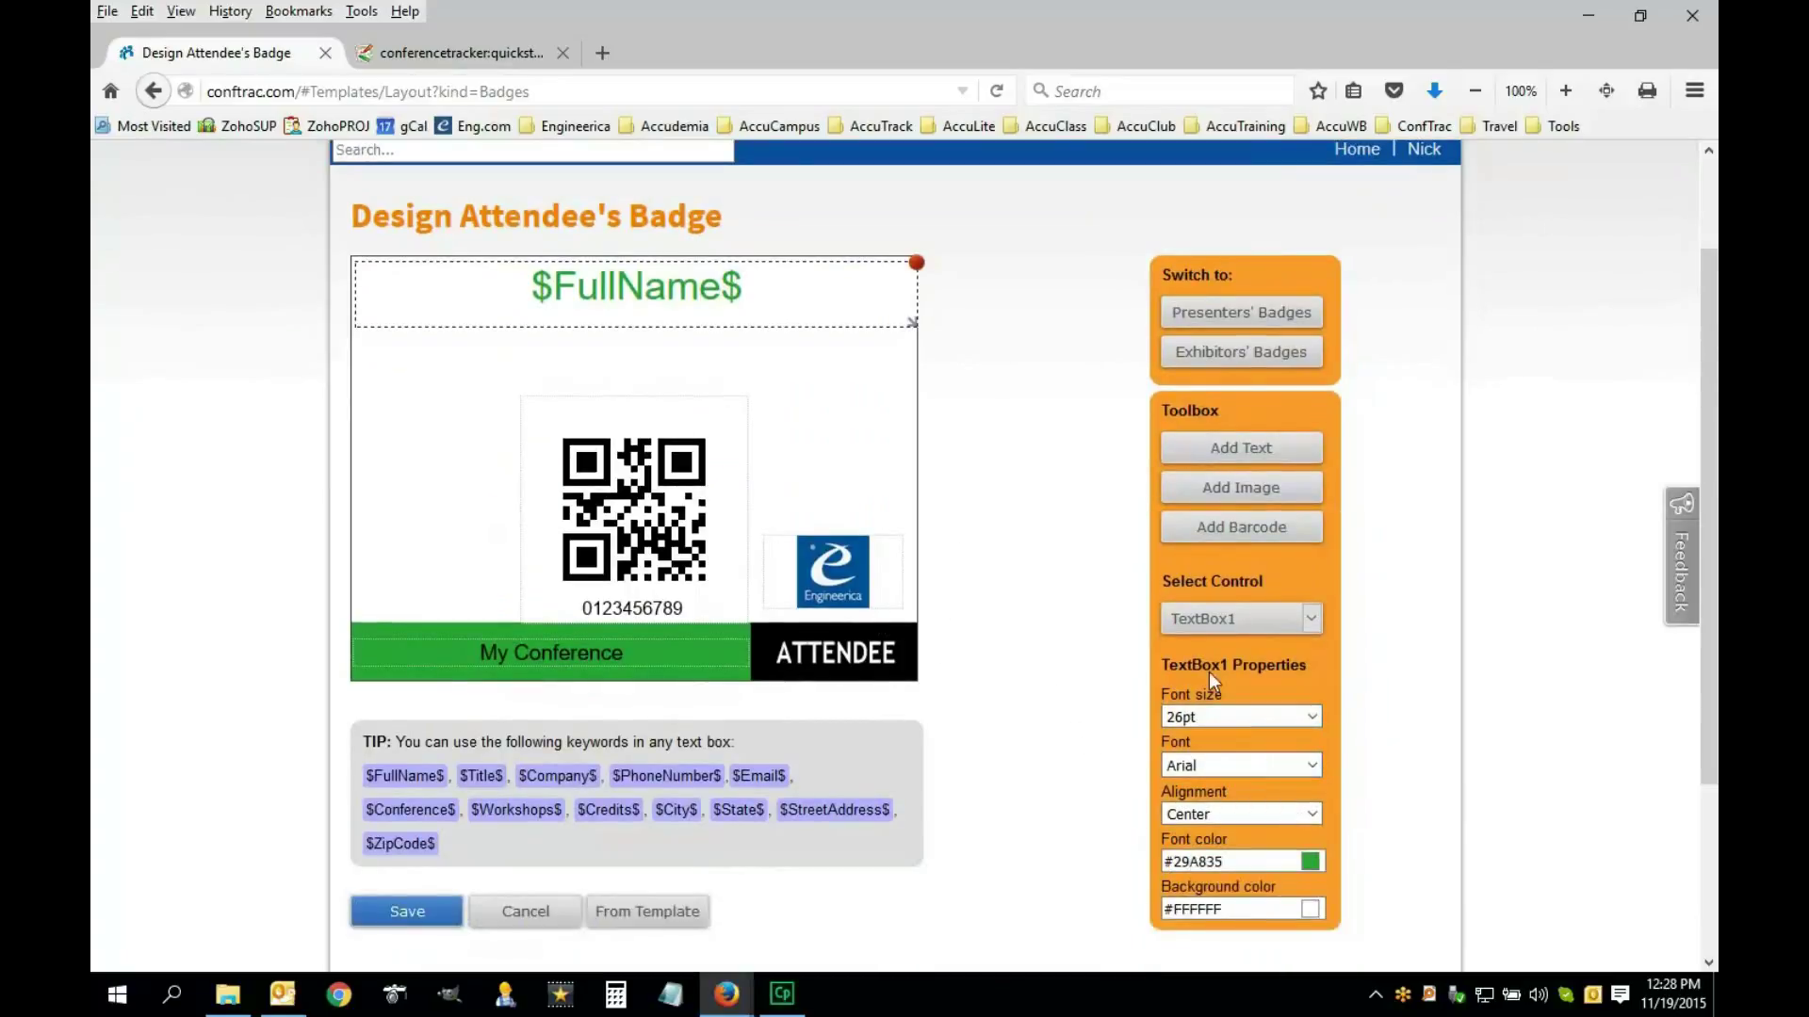
Add a new text box below $FullName$ and type $Company$ into it
left_click(1230, 453)
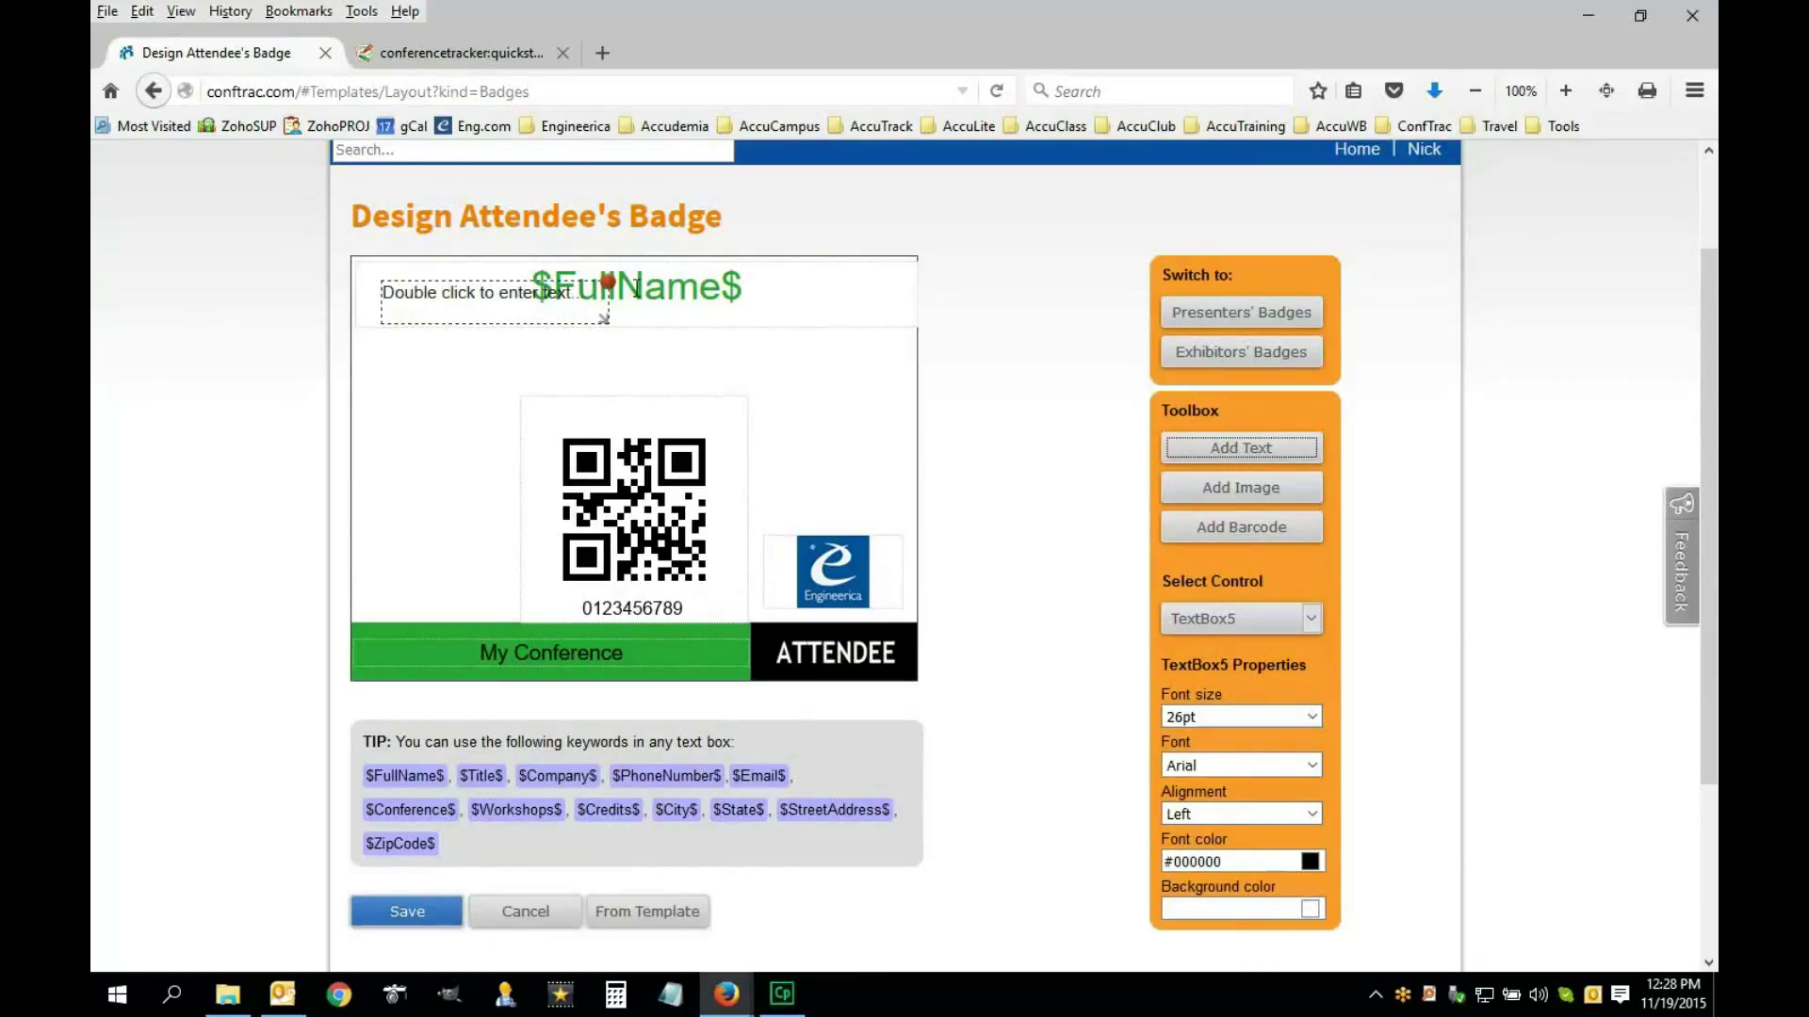
left_click_drag(554, 306, 863, 371)
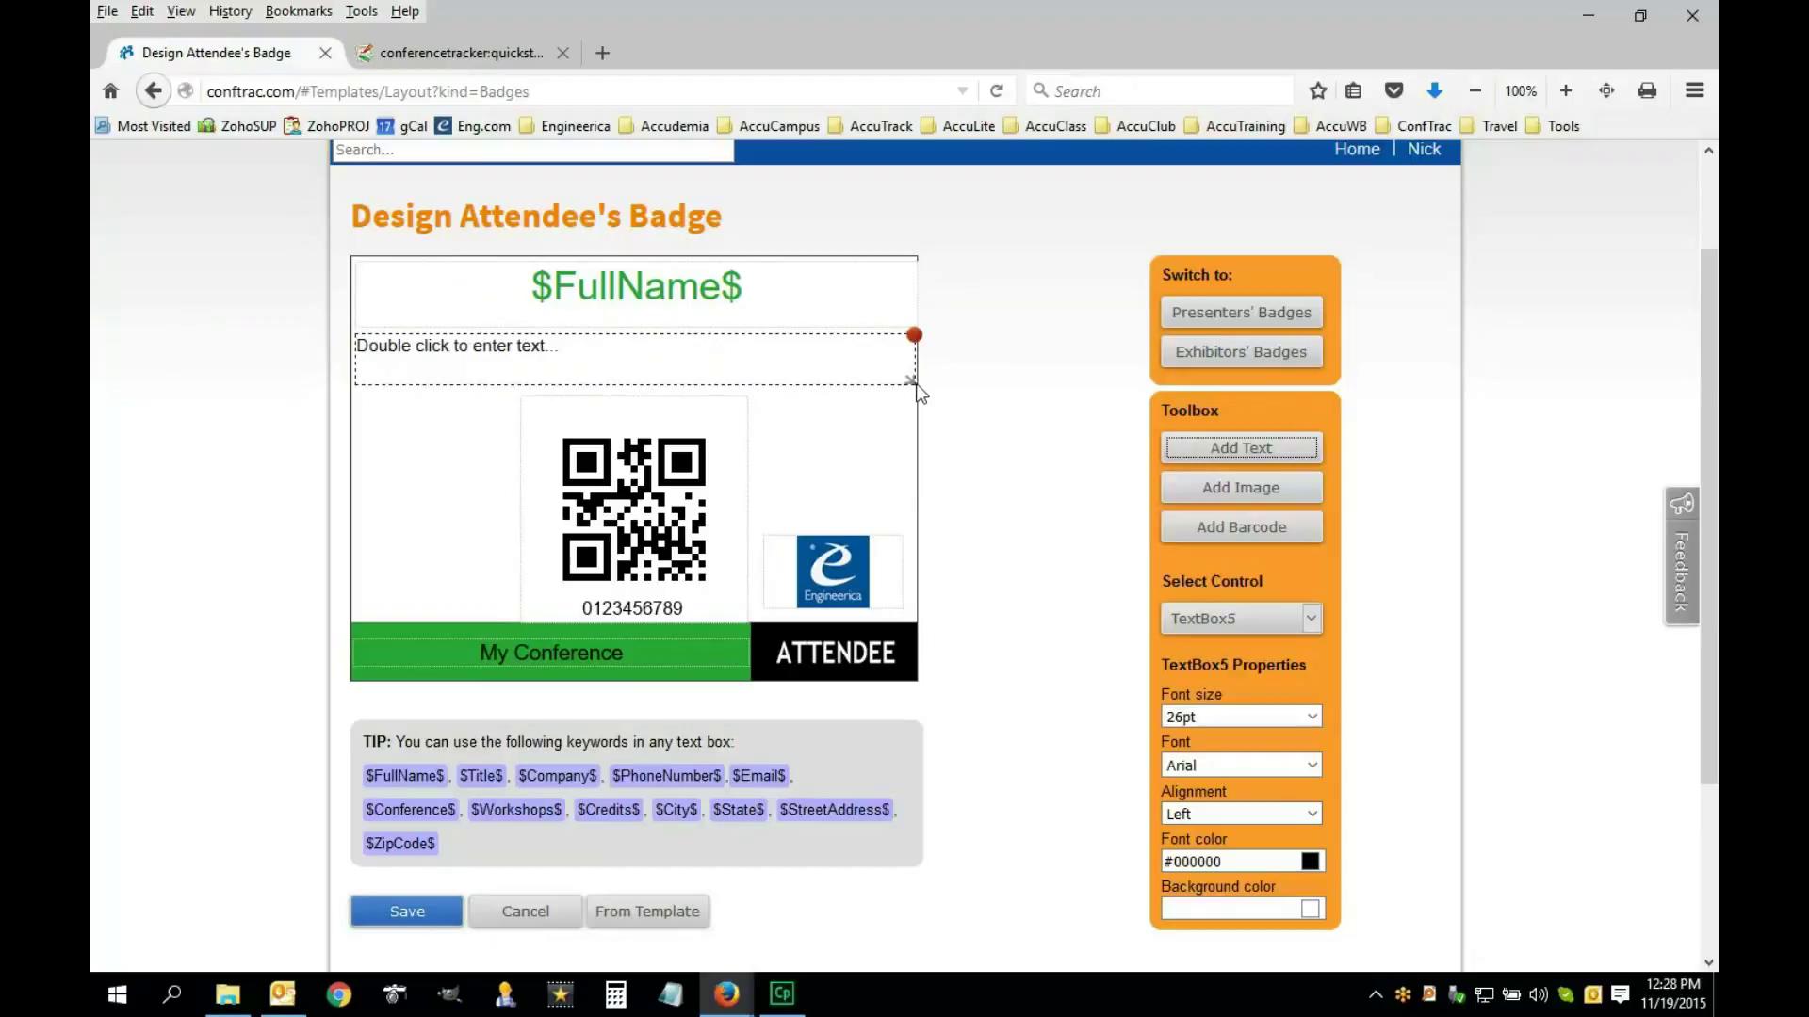
double_click(571, 350)
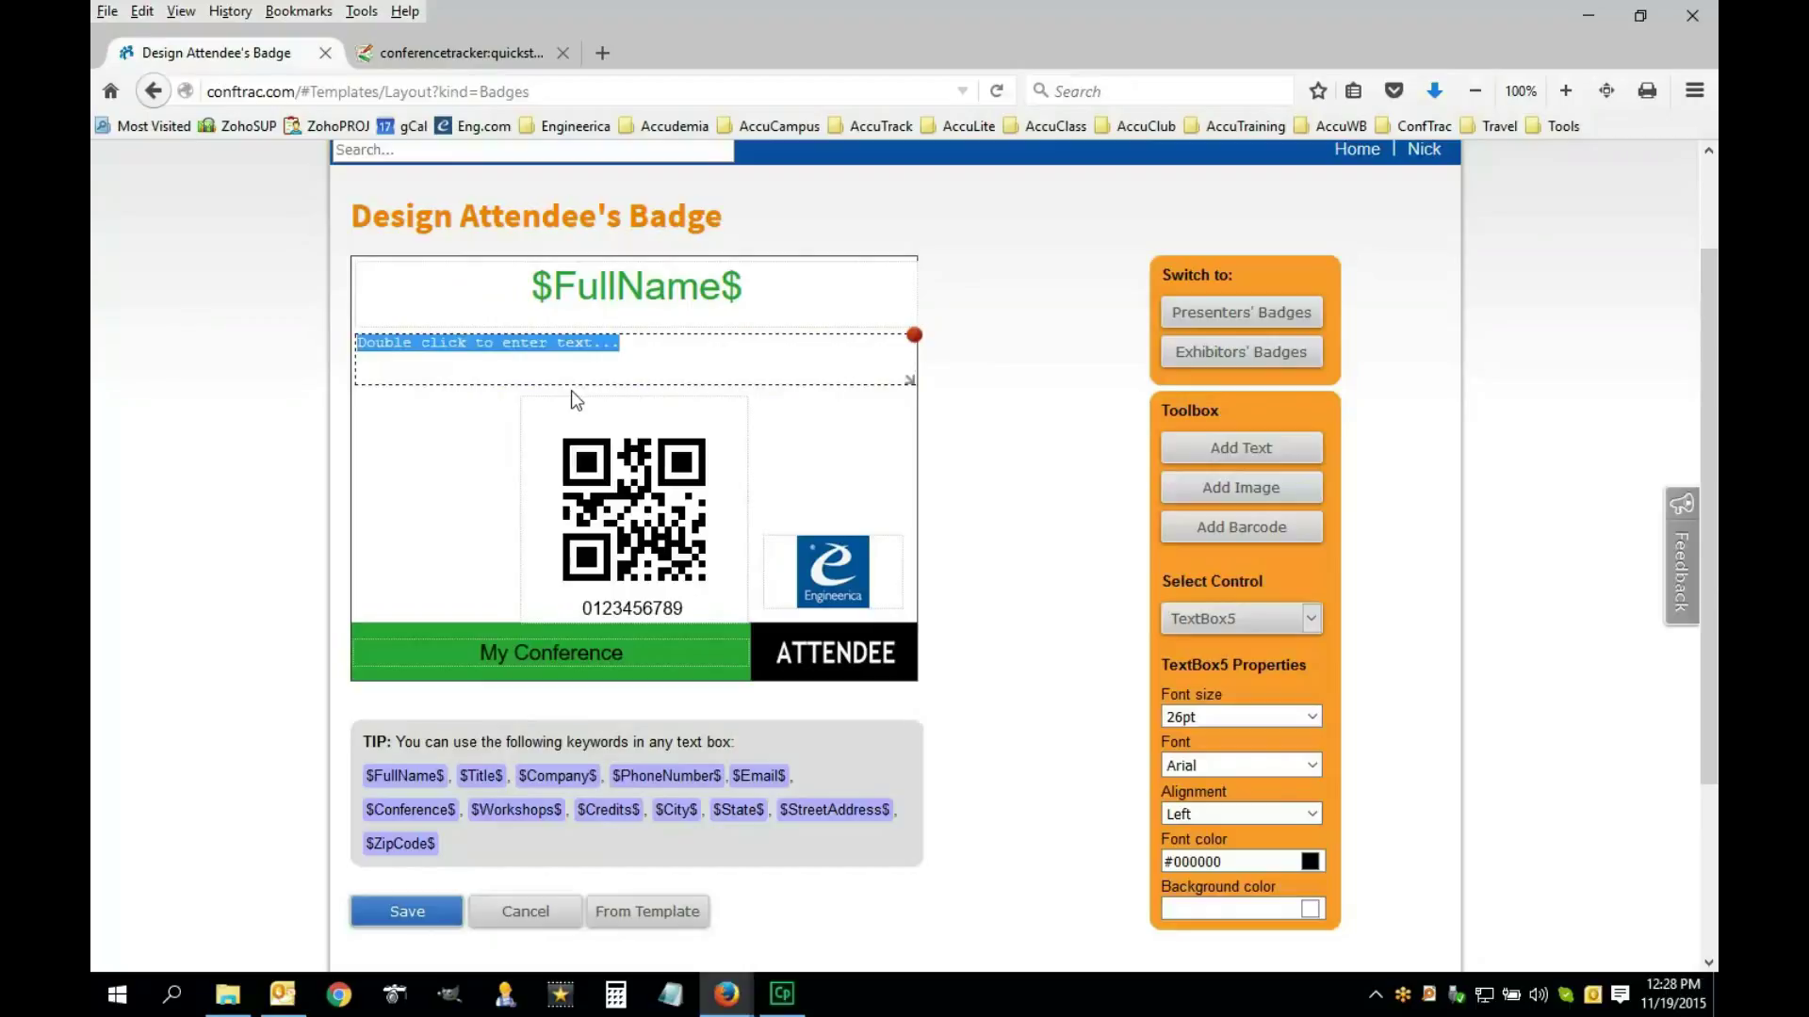
type("$")
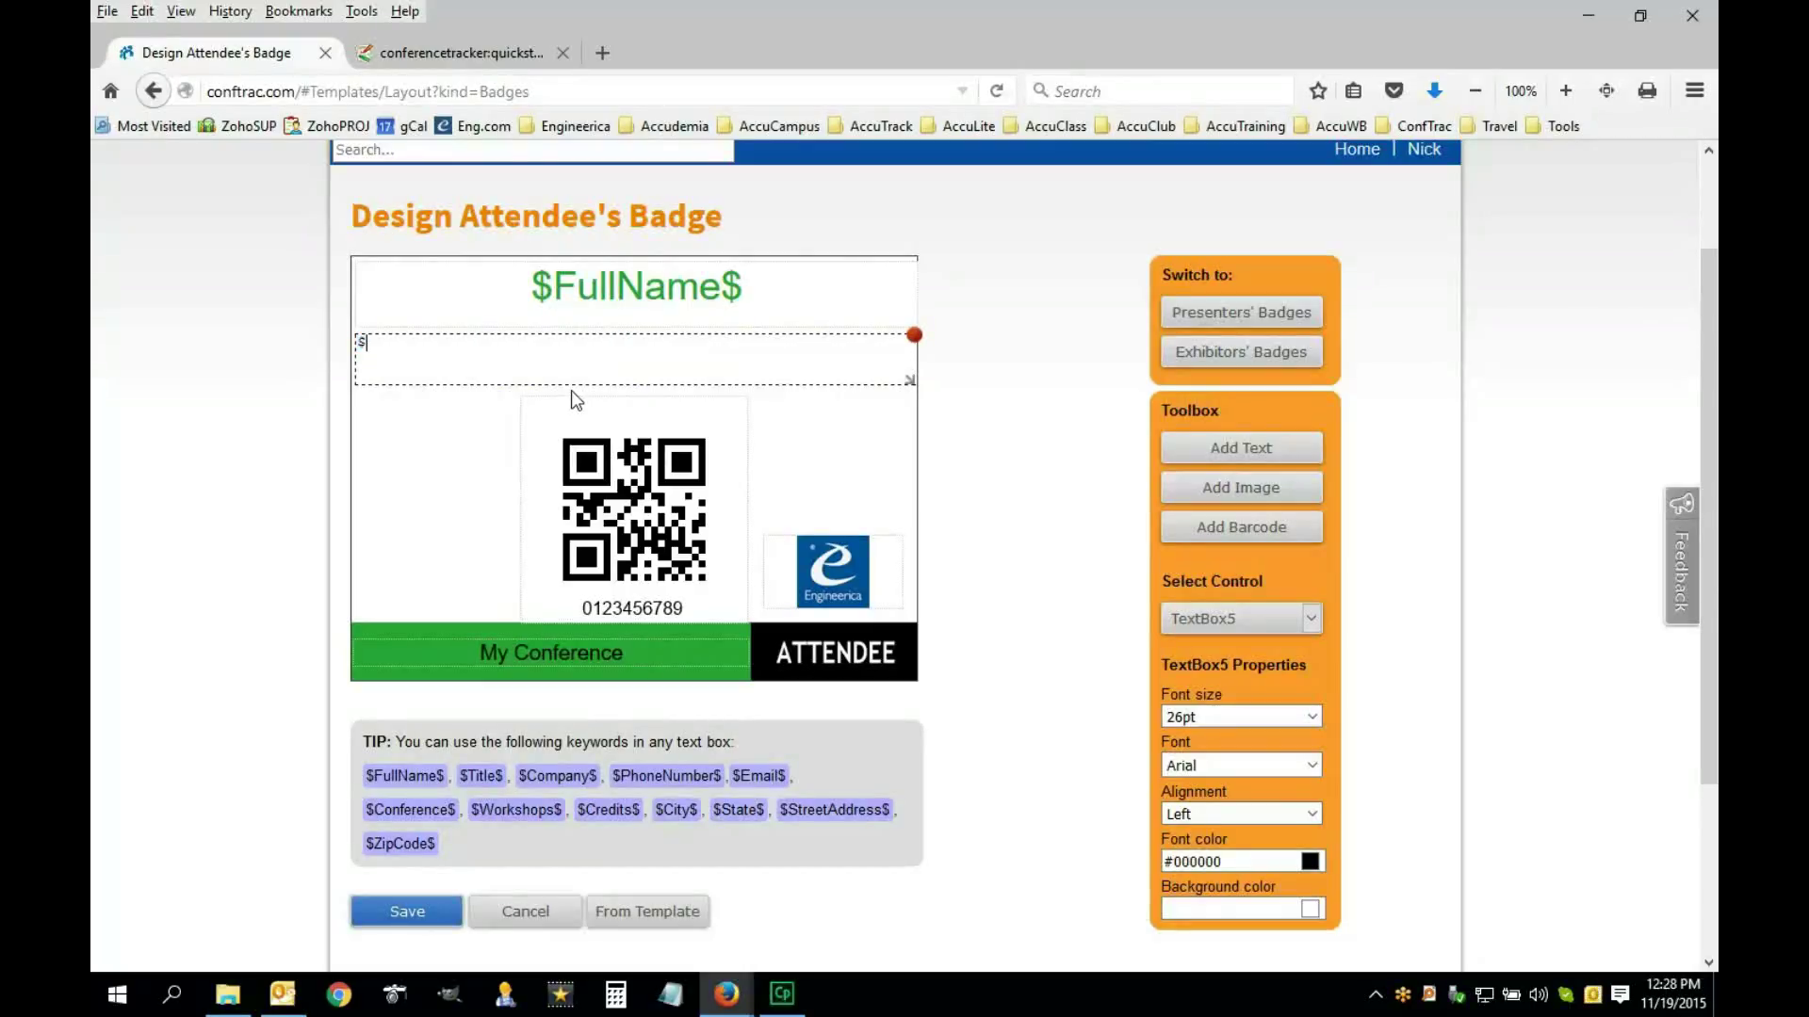
type("Company$")
Centre the $Company$ text and set its font size to 16pt
left_click(479, 411)
left_click(424, 377)
left_click(1314, 815)
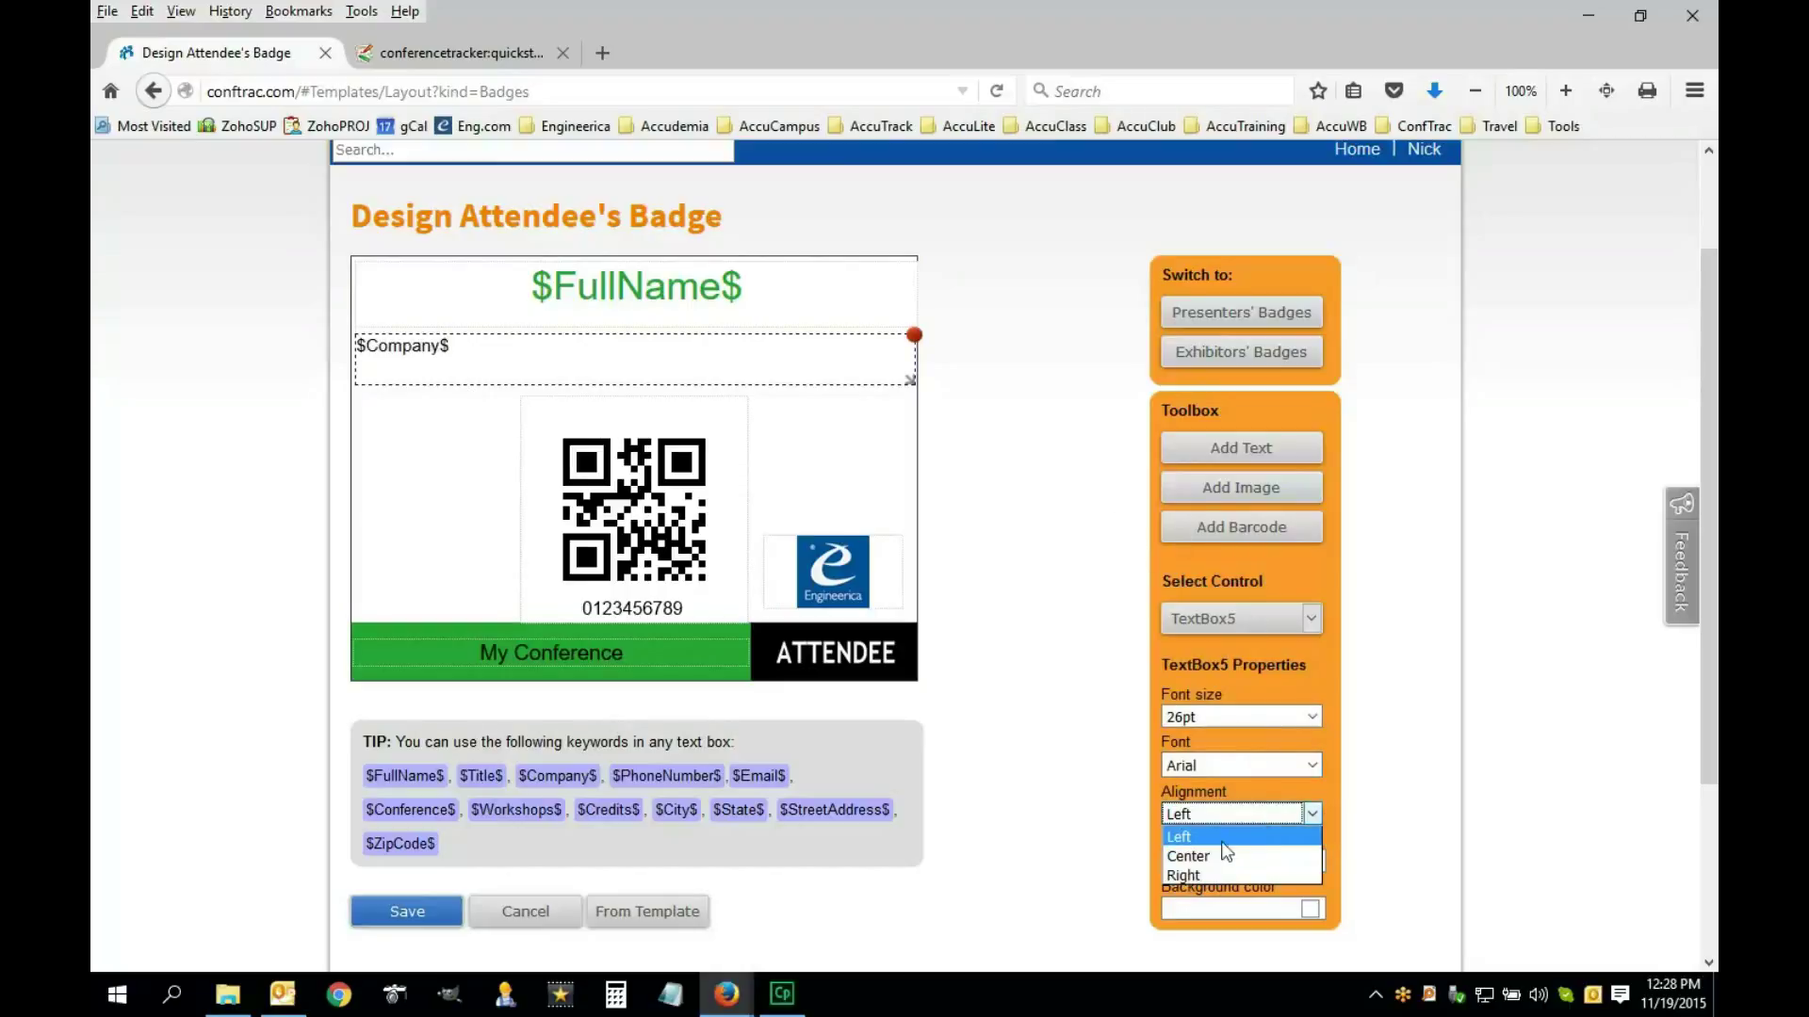
left_click(1197, 863)
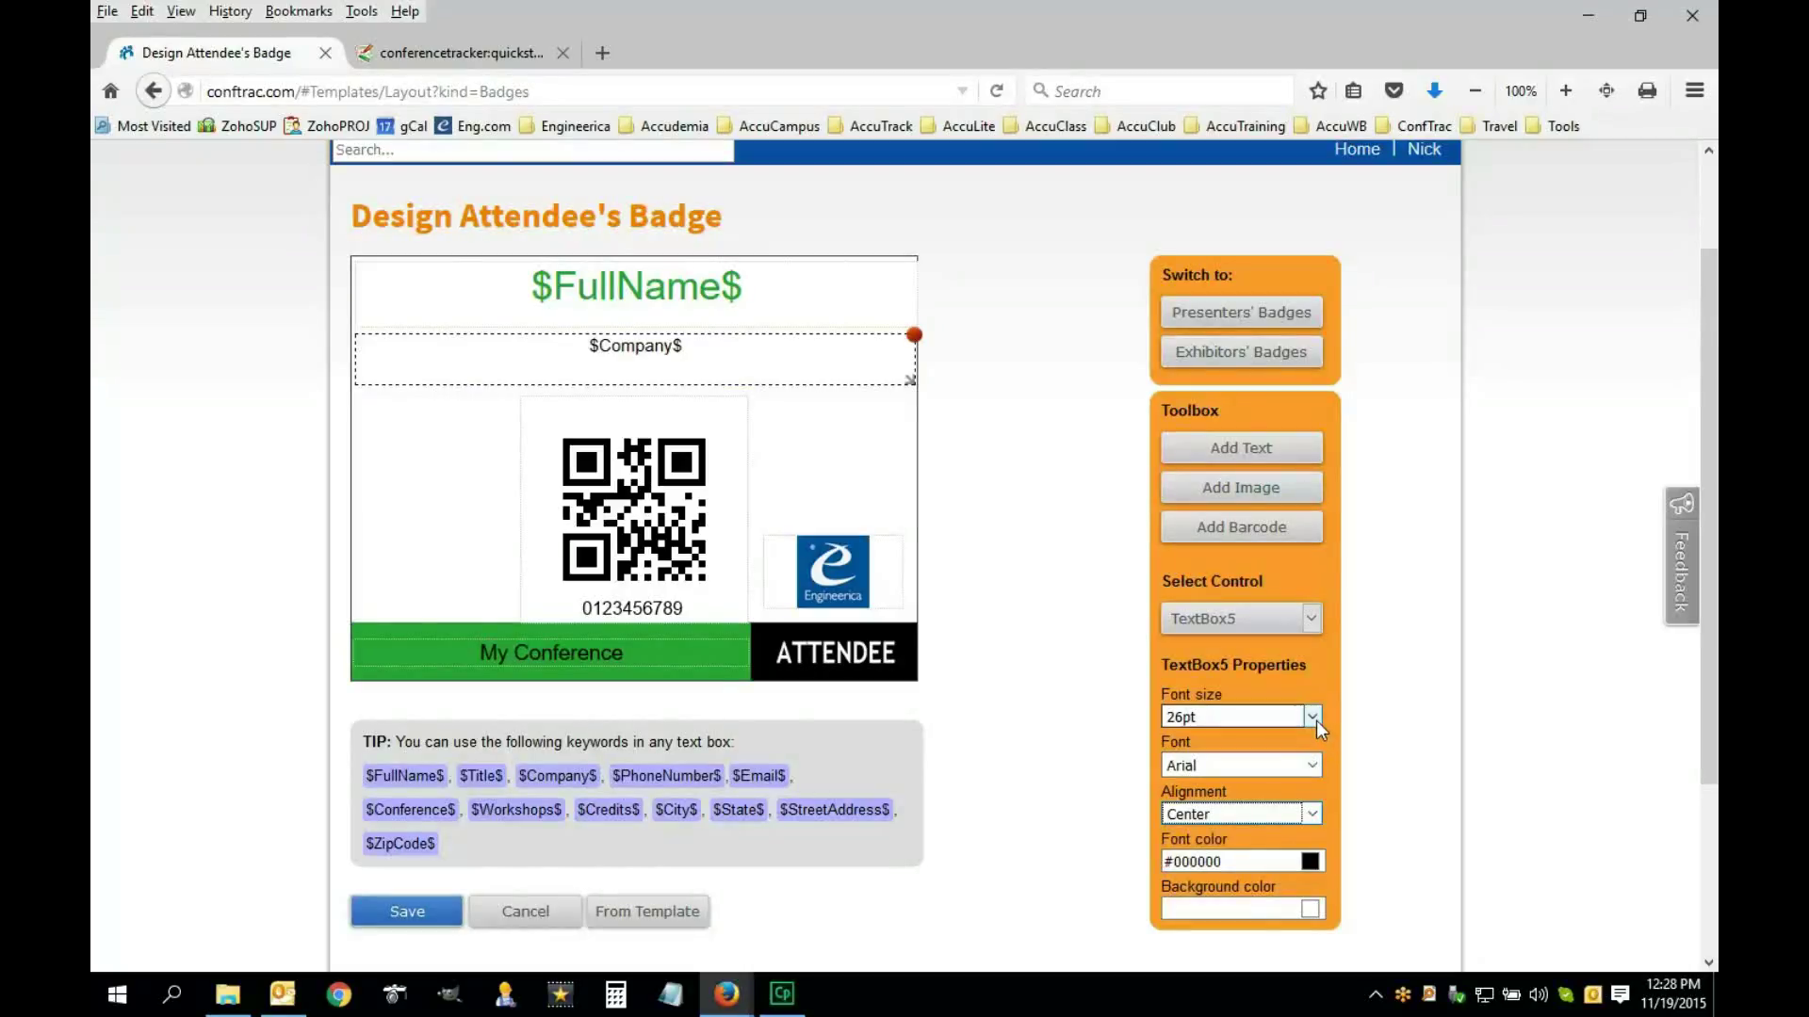
left_click(1313, 717)
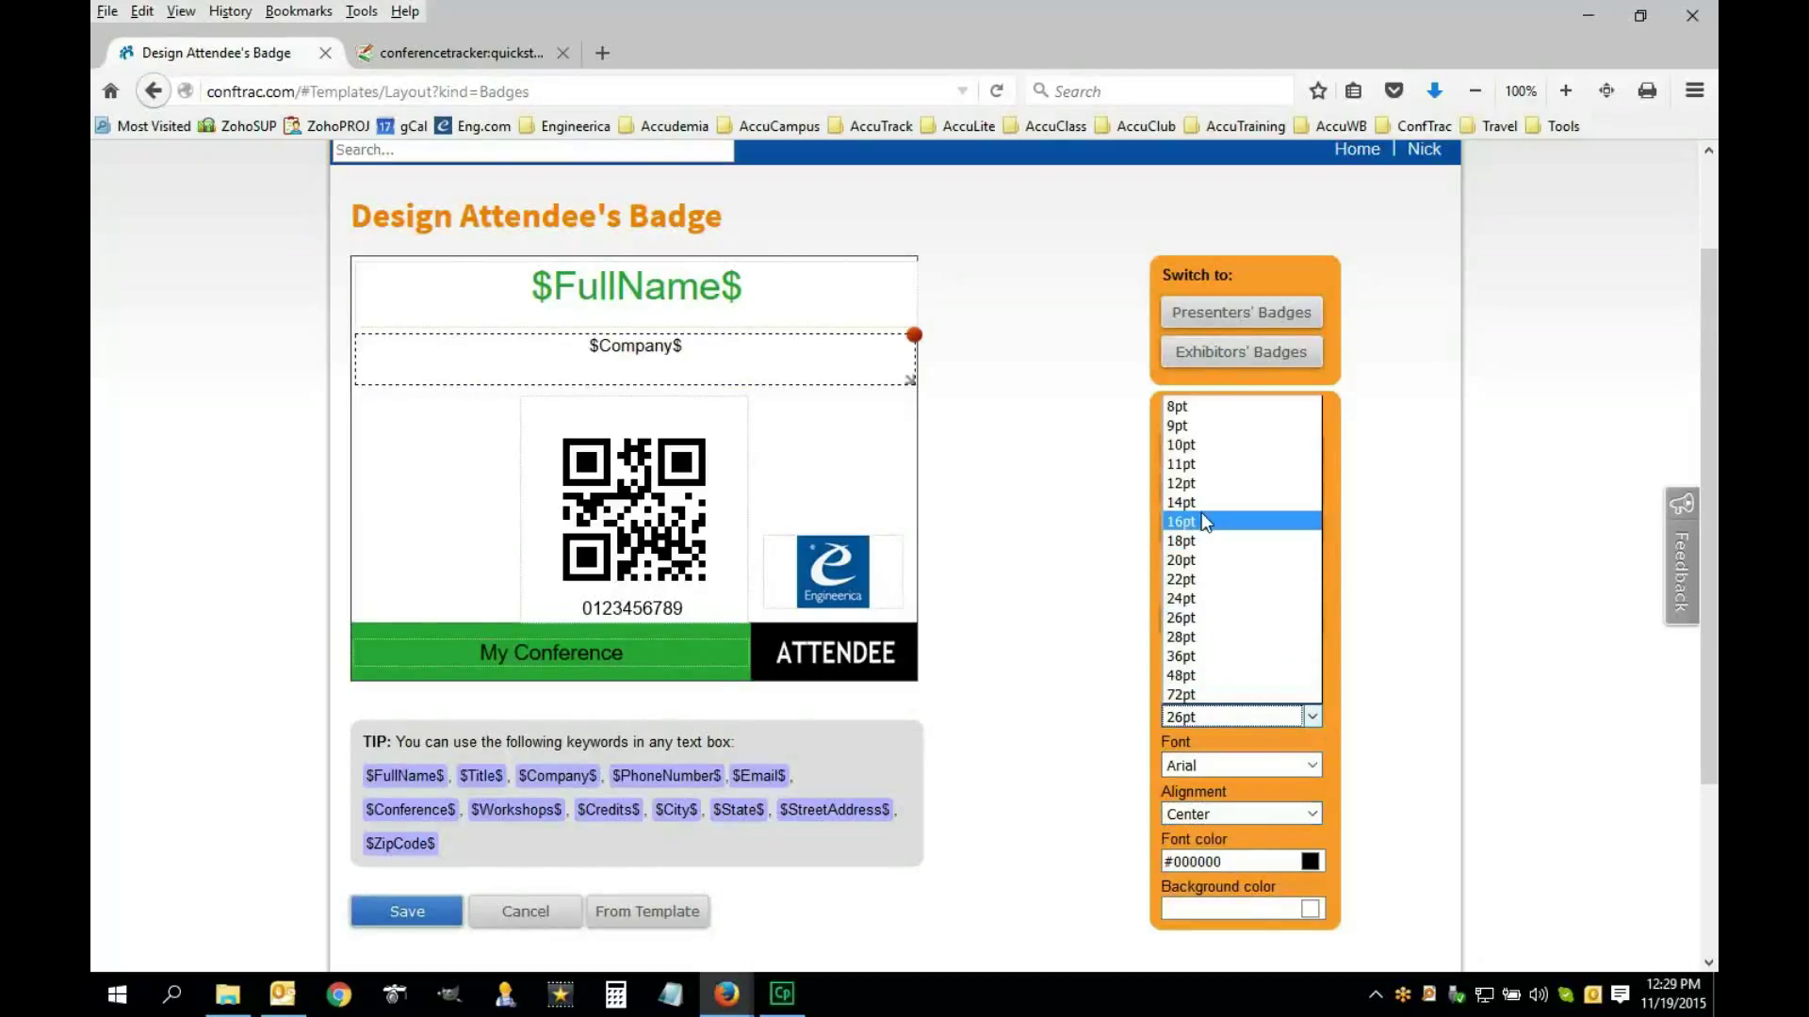
left_click(1222, 524)
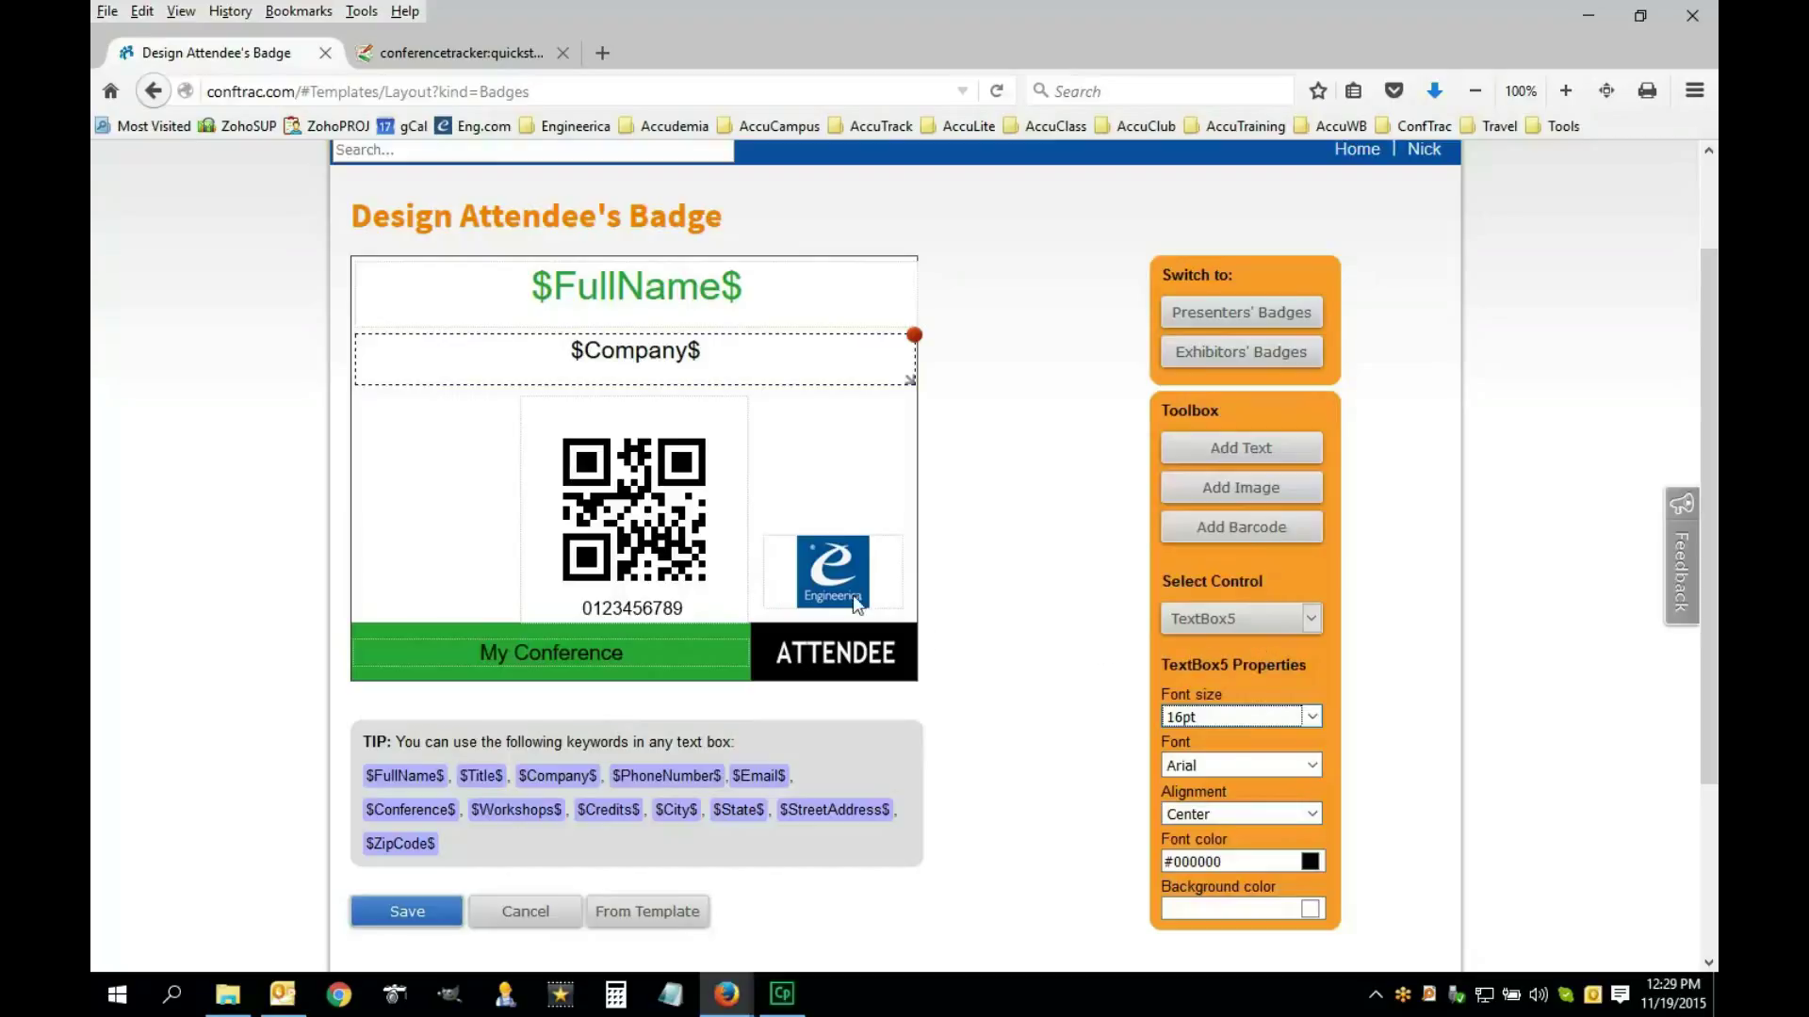
Check the My Conference text box and QR barcode by selecting and deselecting them
left_click(636, 652)
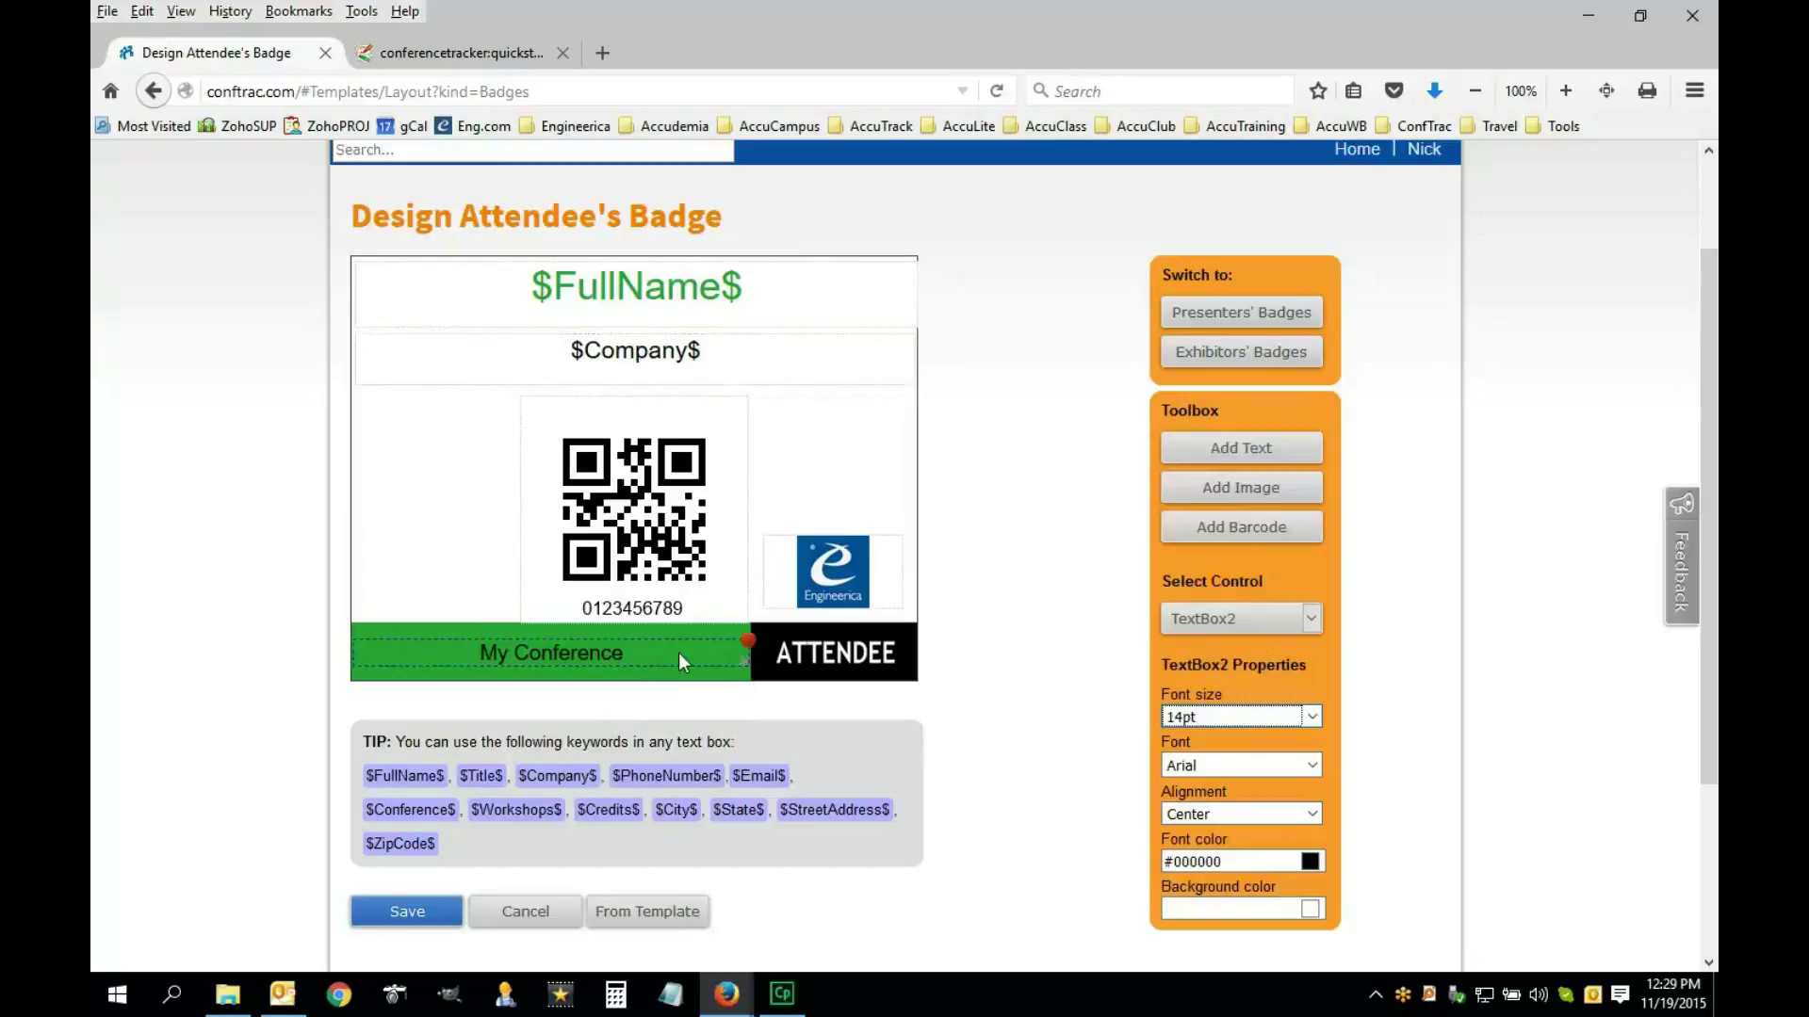
left_click(878, 499)
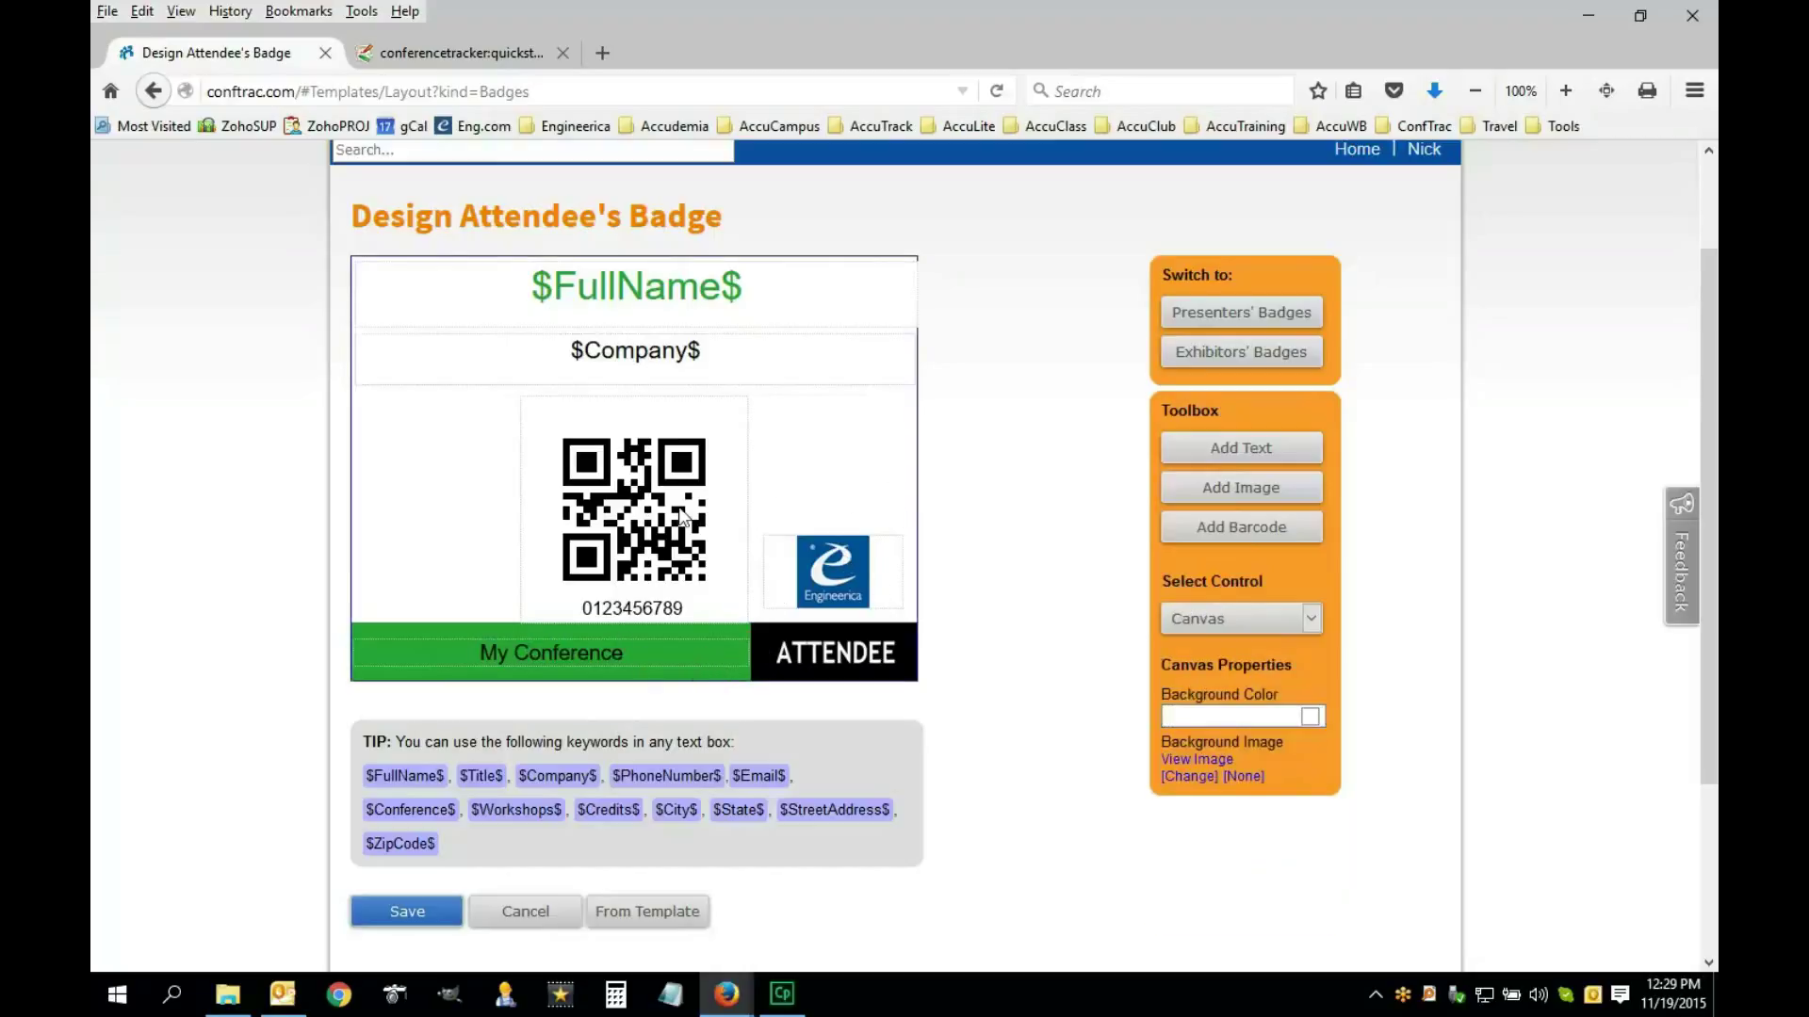
left_click(706, 570)
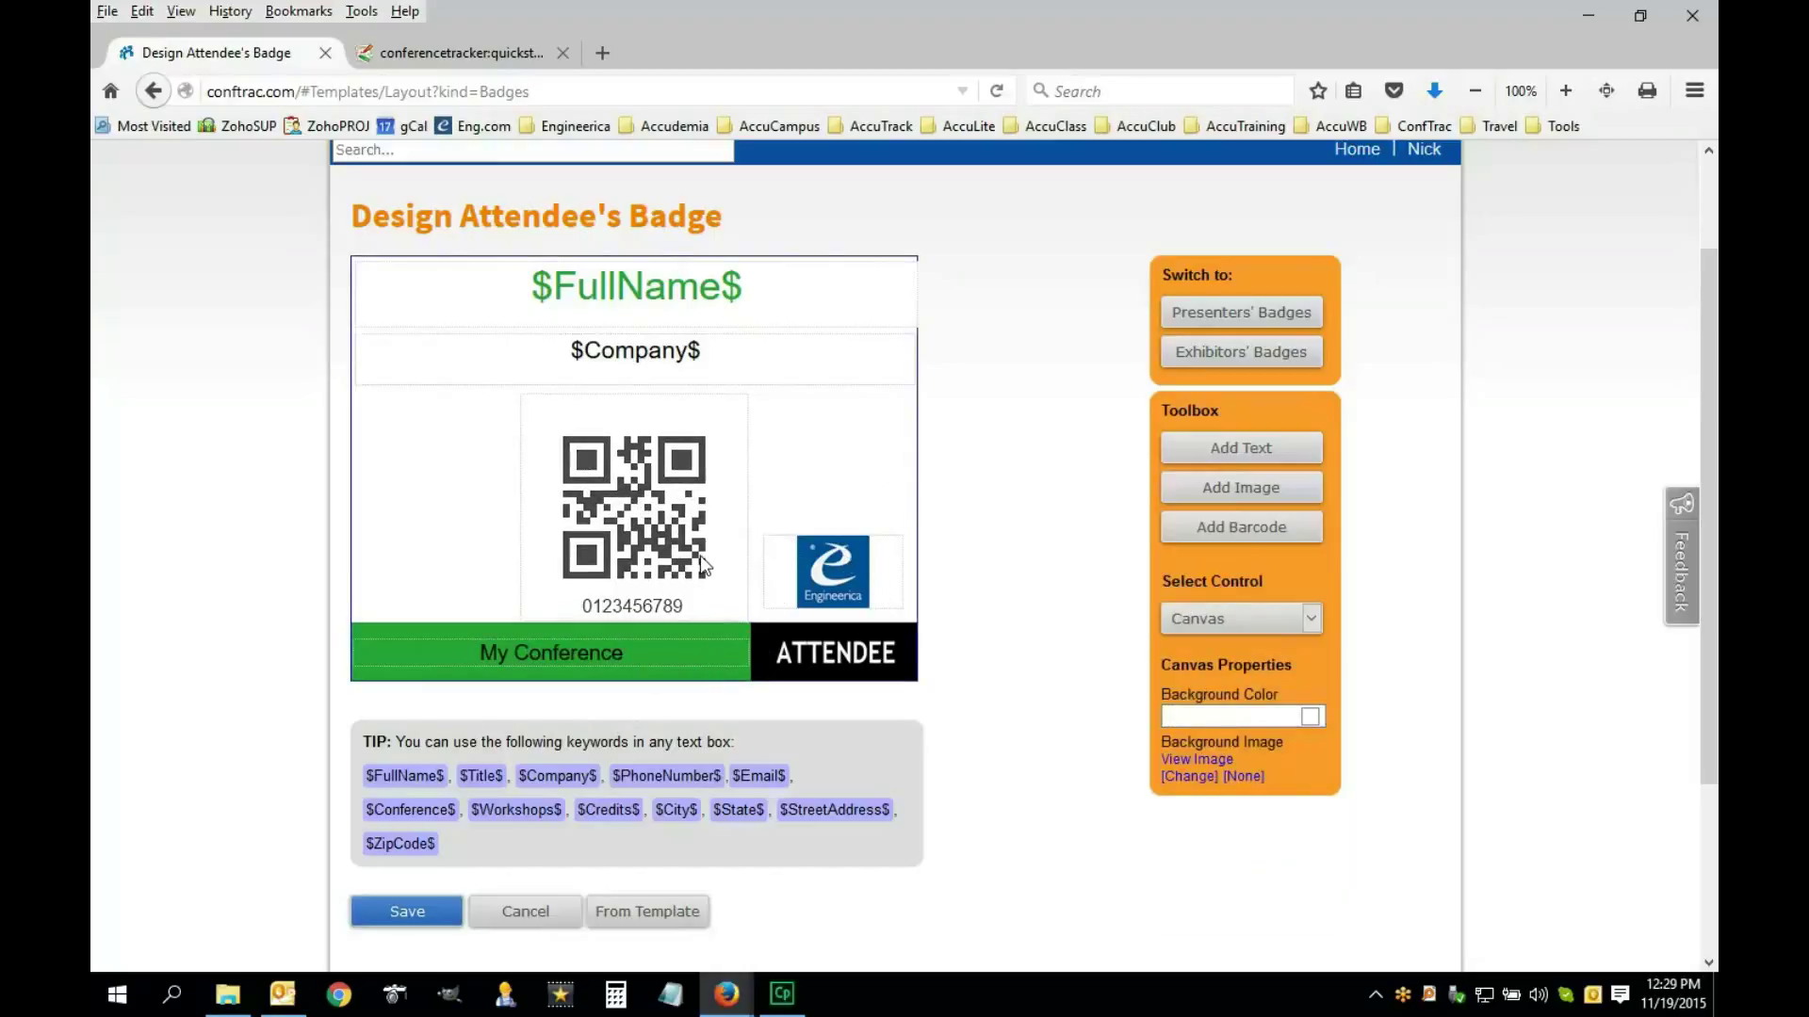
left_click(829, 518)
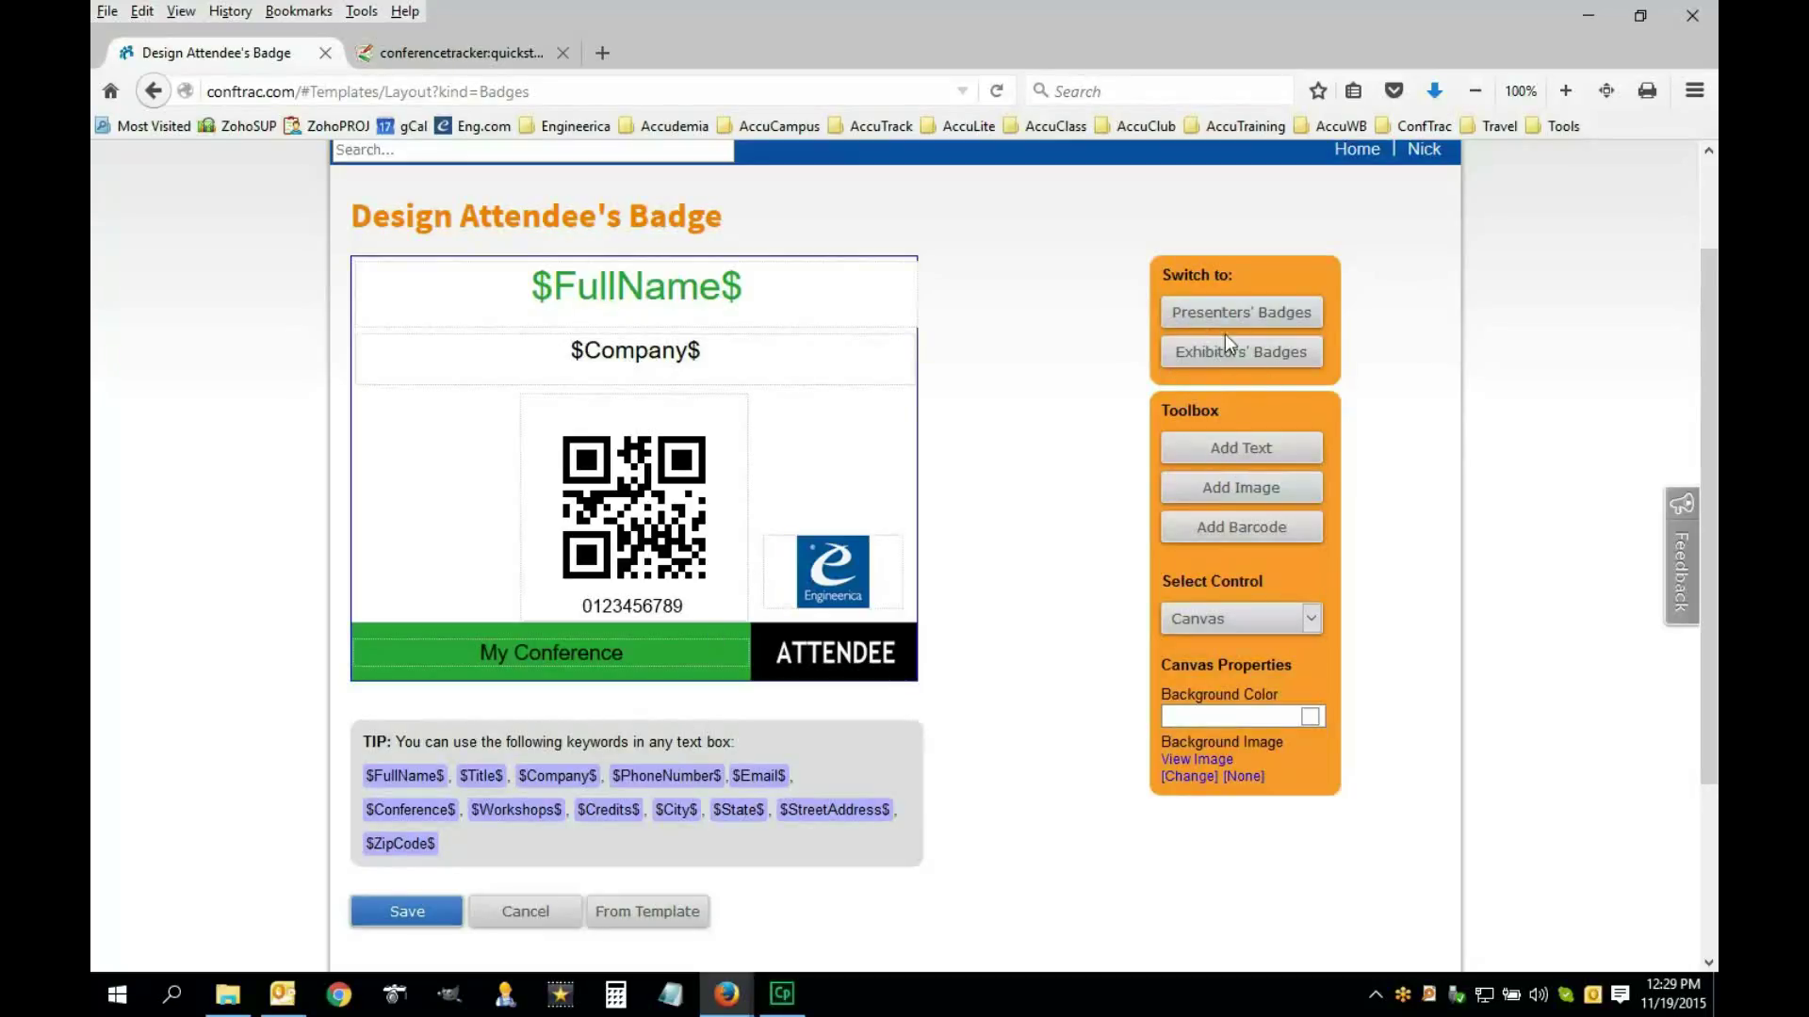
Save the attendee badge template and bring up the presenters' badge template picker
left_click(408, 914)
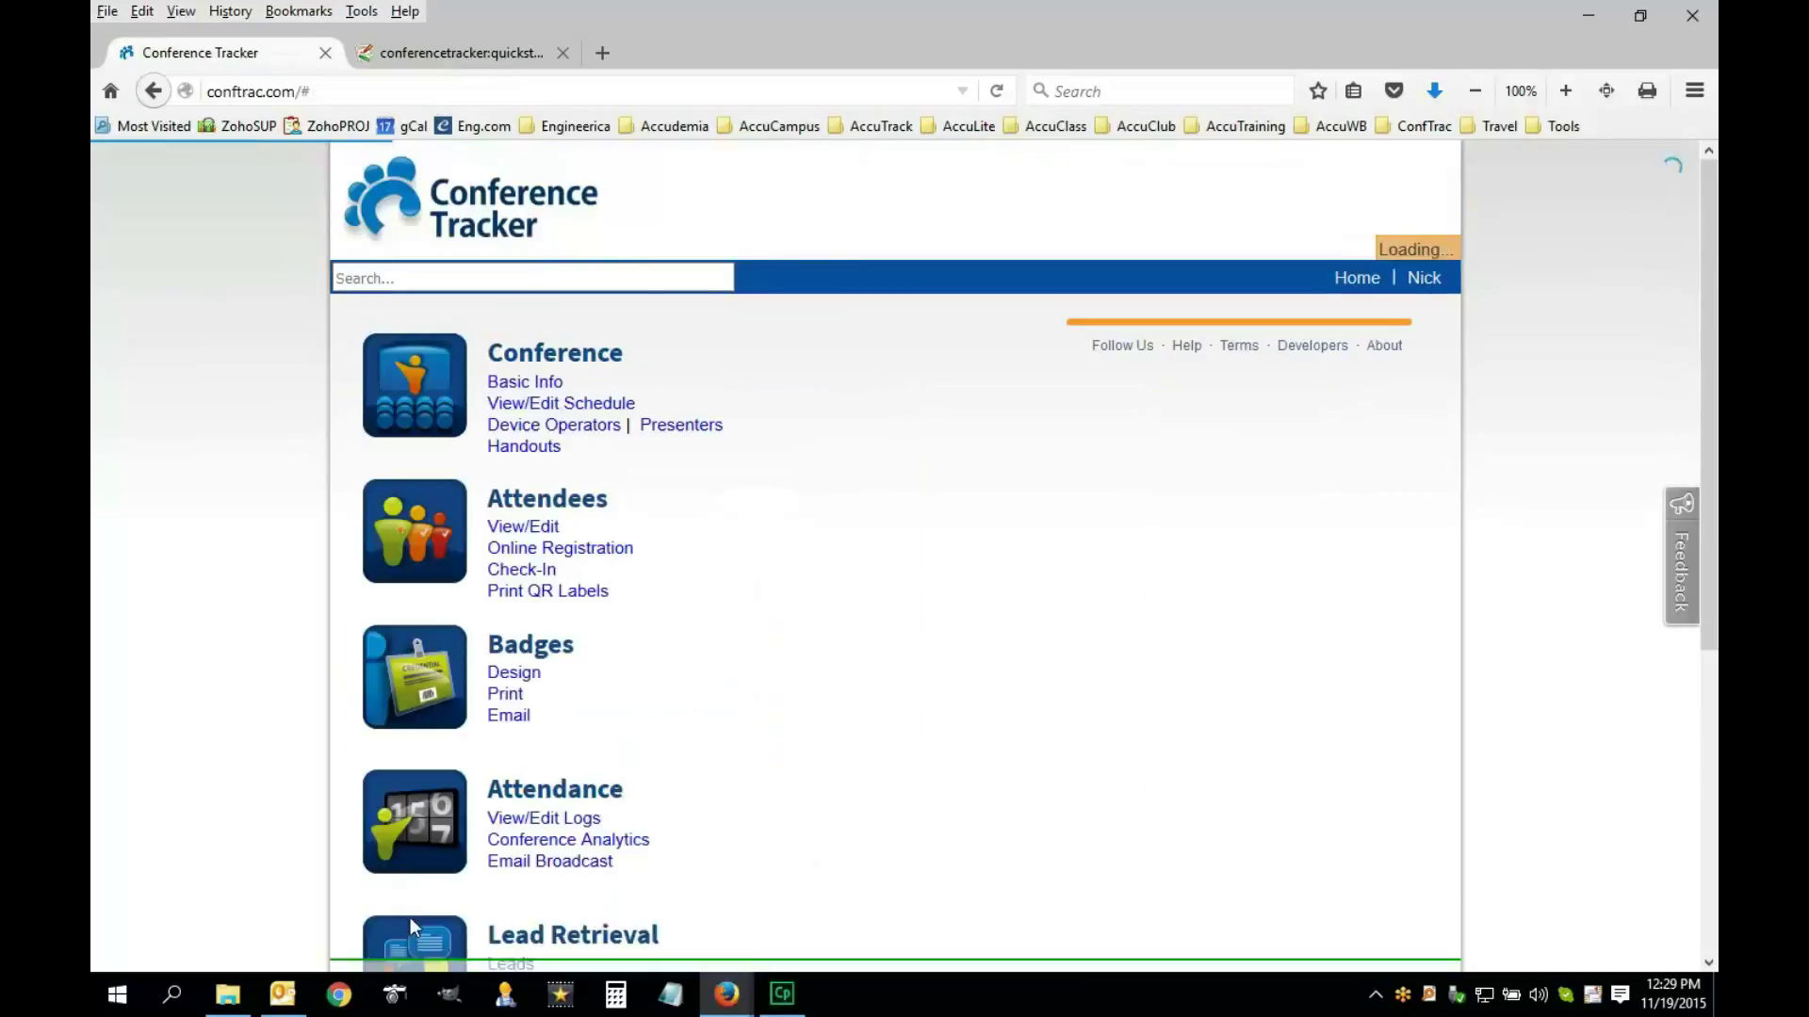
left_click(532, 675)
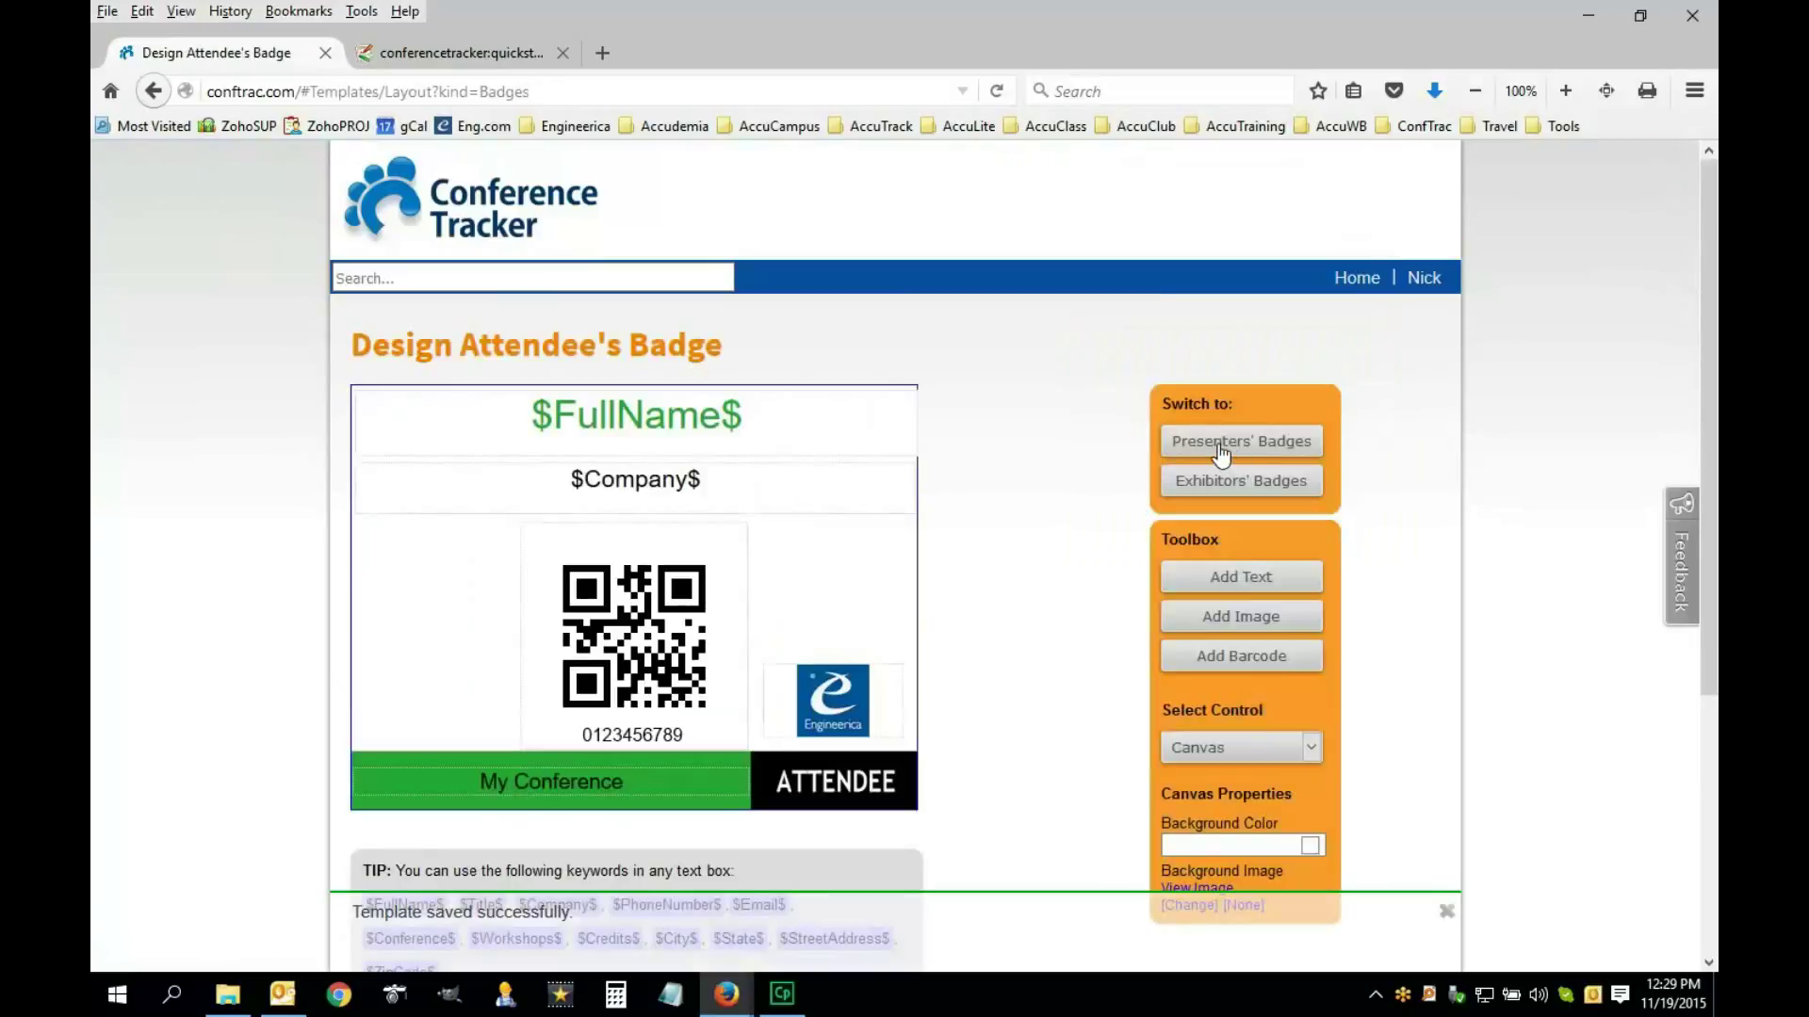
left_click(1226, 455)
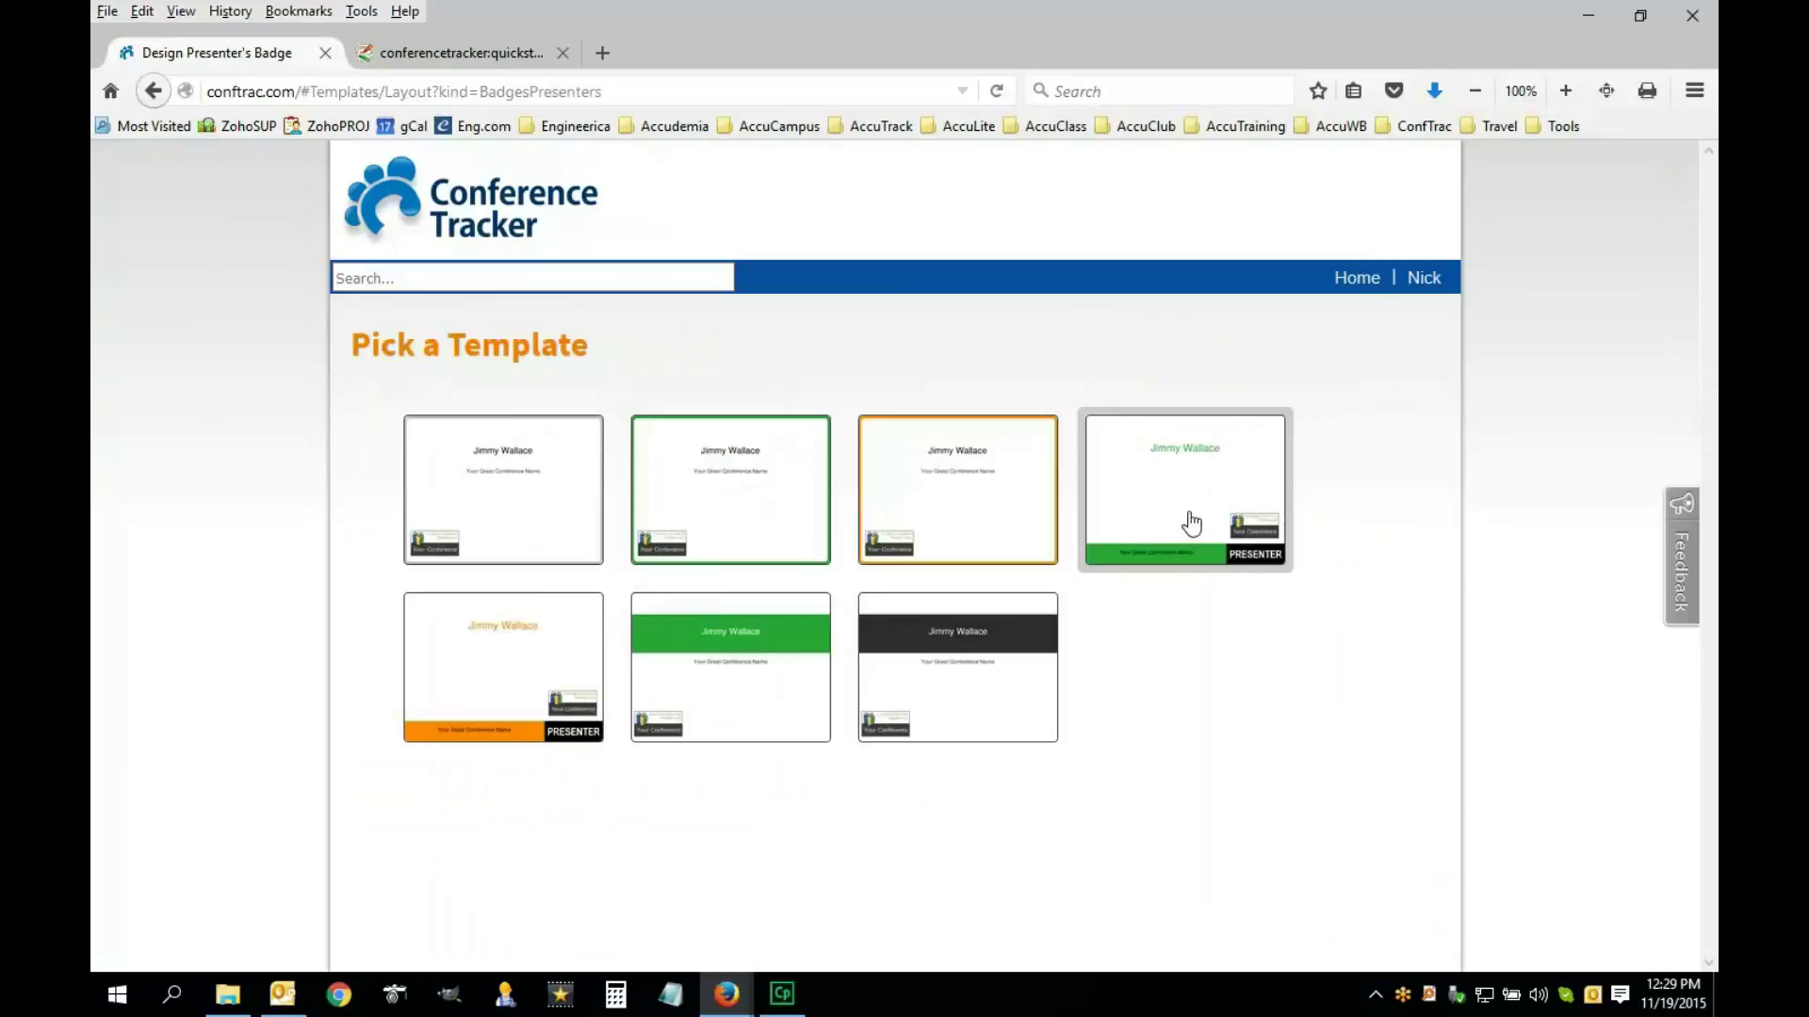
Go to the home page, read the quickstart docs' badge section, and return to Conference Tracker
left_click(1354, 279)
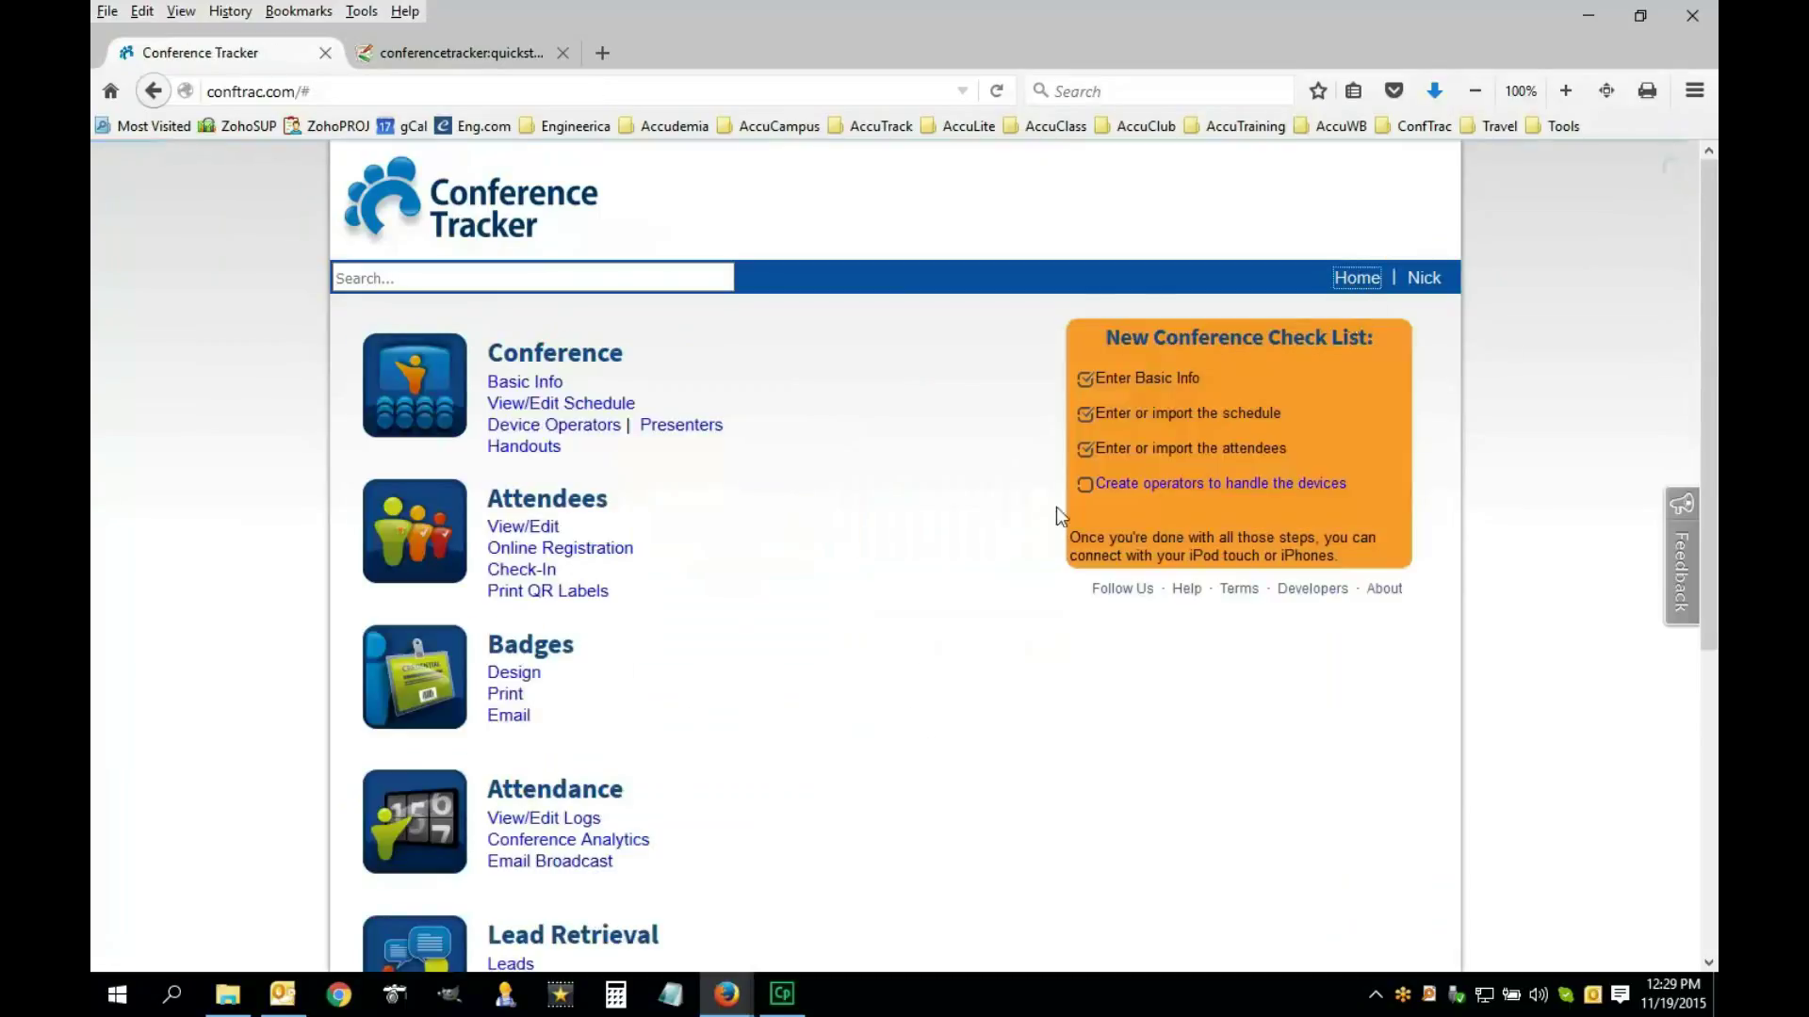
left_click(541, 47)
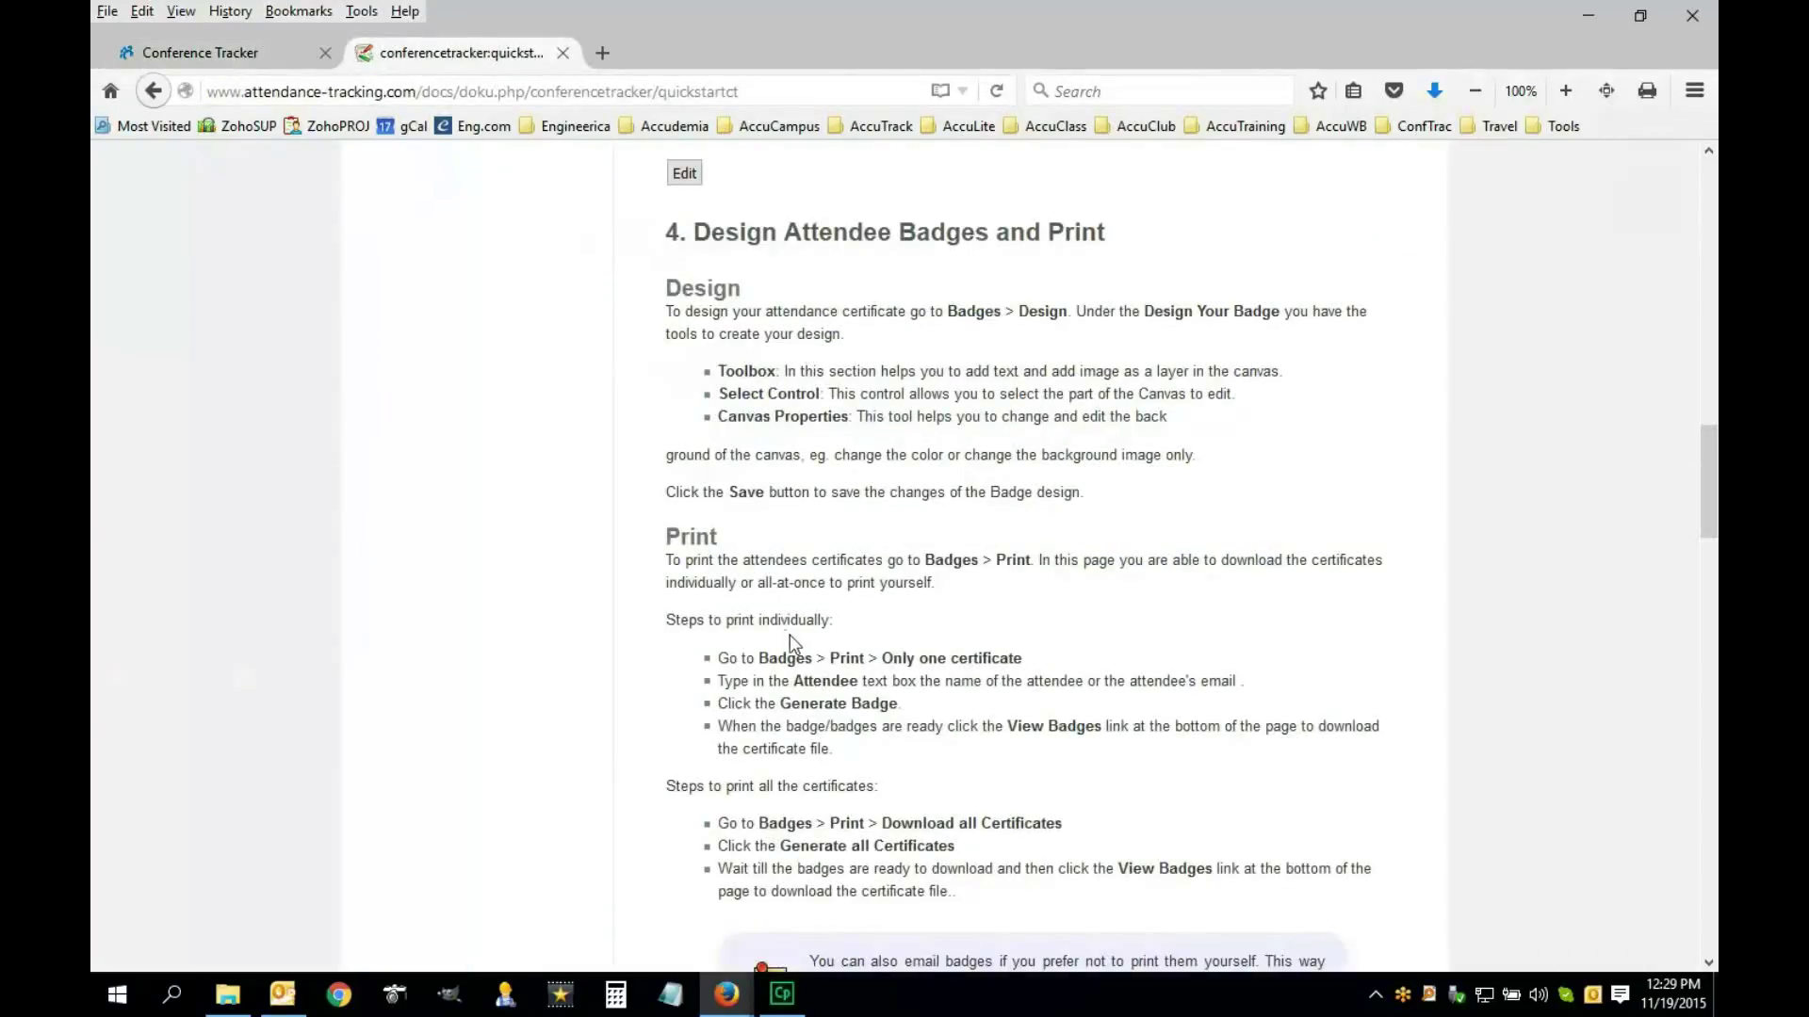
left_click(304, 62)
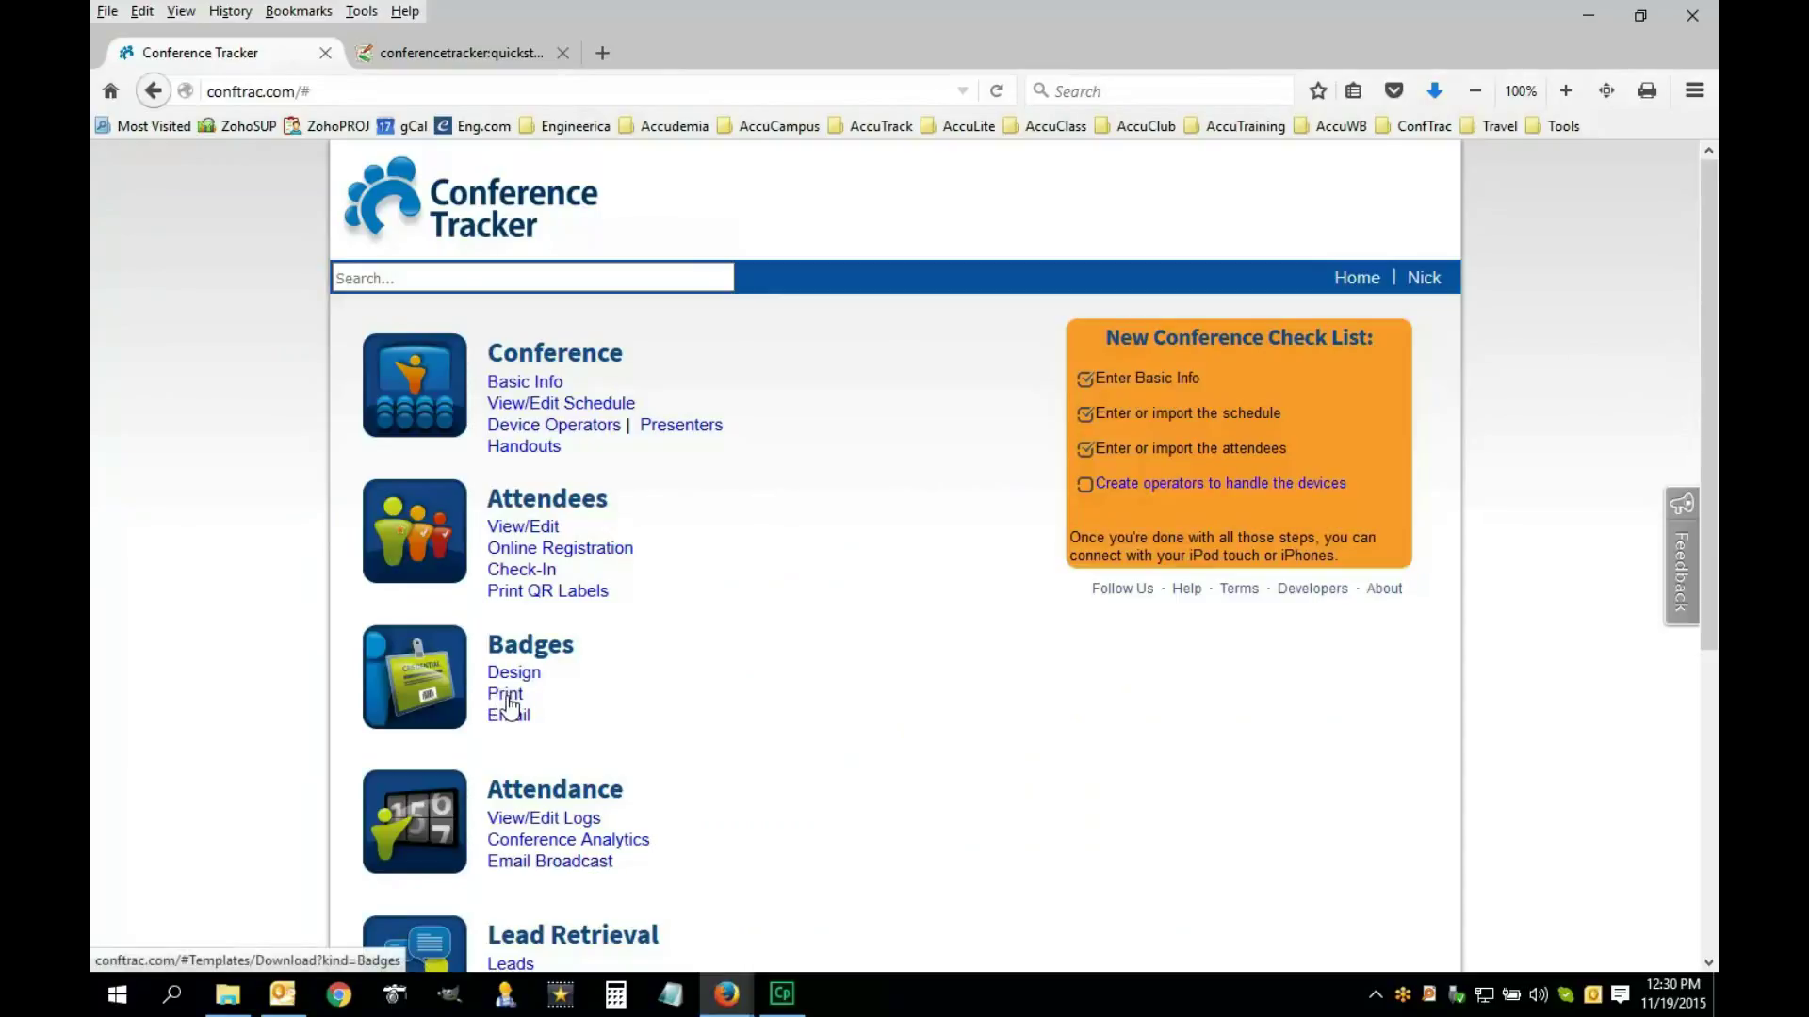
On the Print Badges page, enter the first two attendees in the specific-badges user fields
left_click(506, 700)
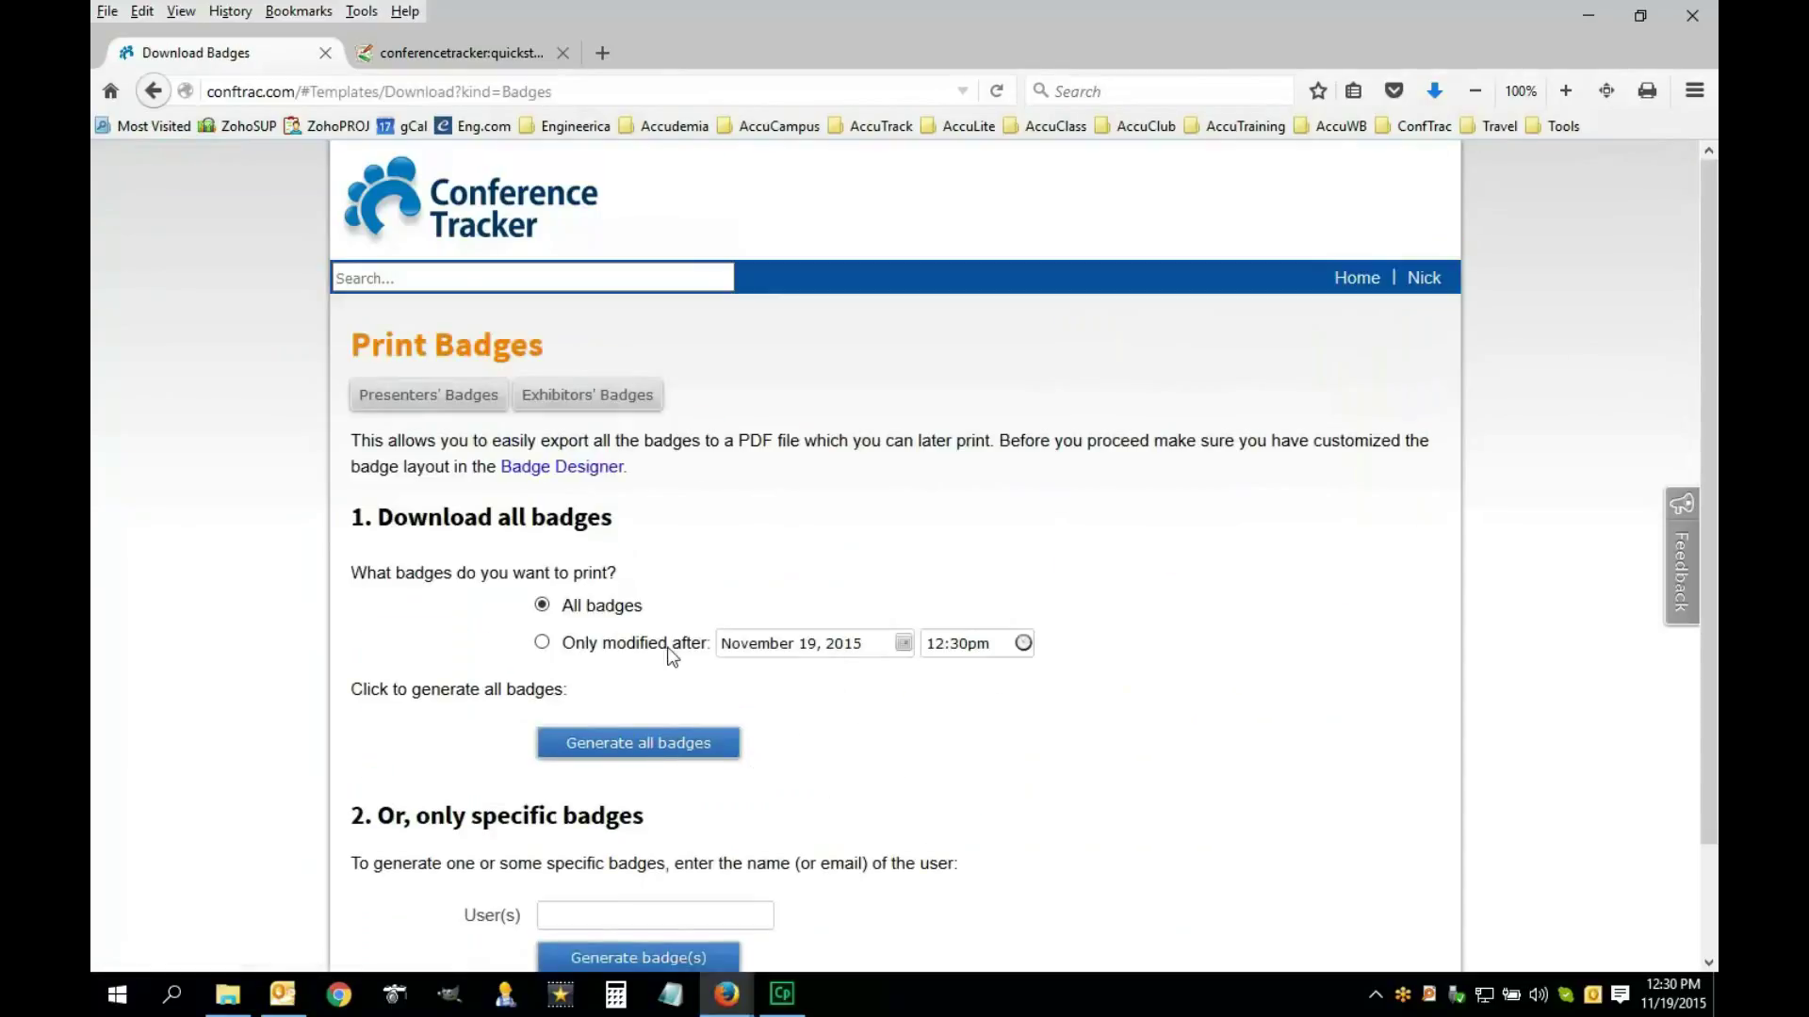
scroll(848, 721, "down", 2)
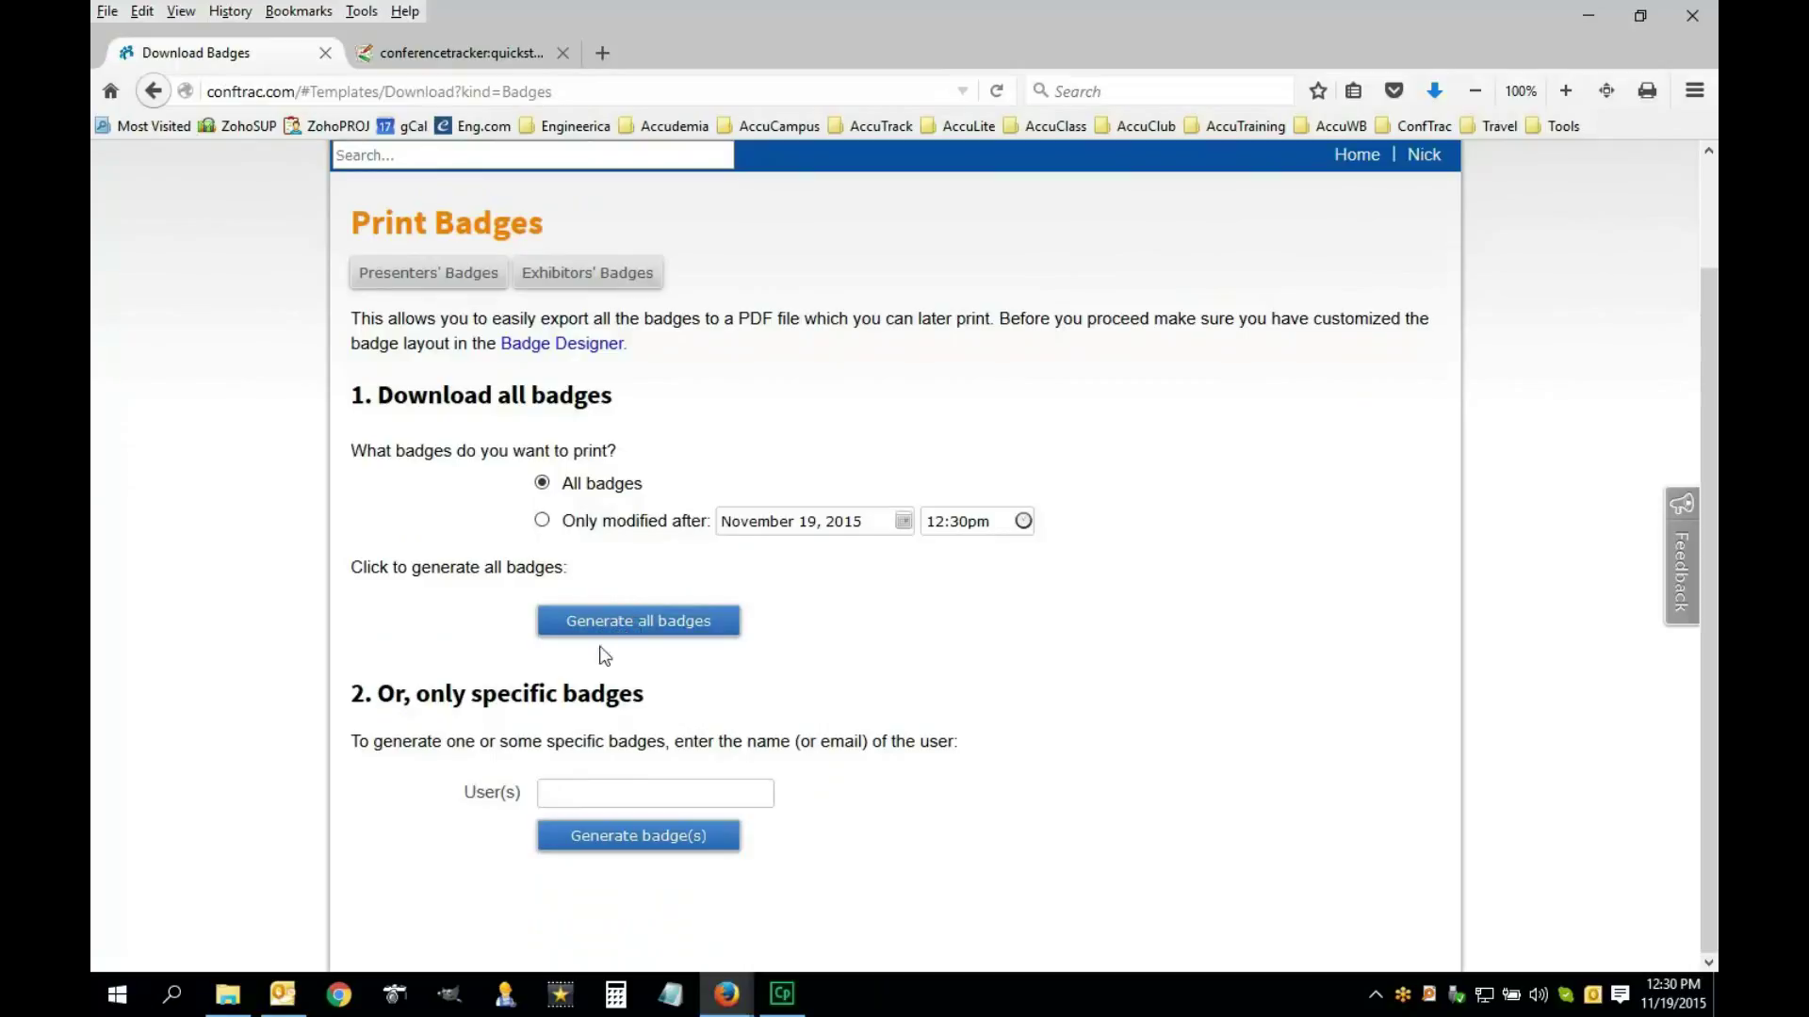
left_click(624, 802)
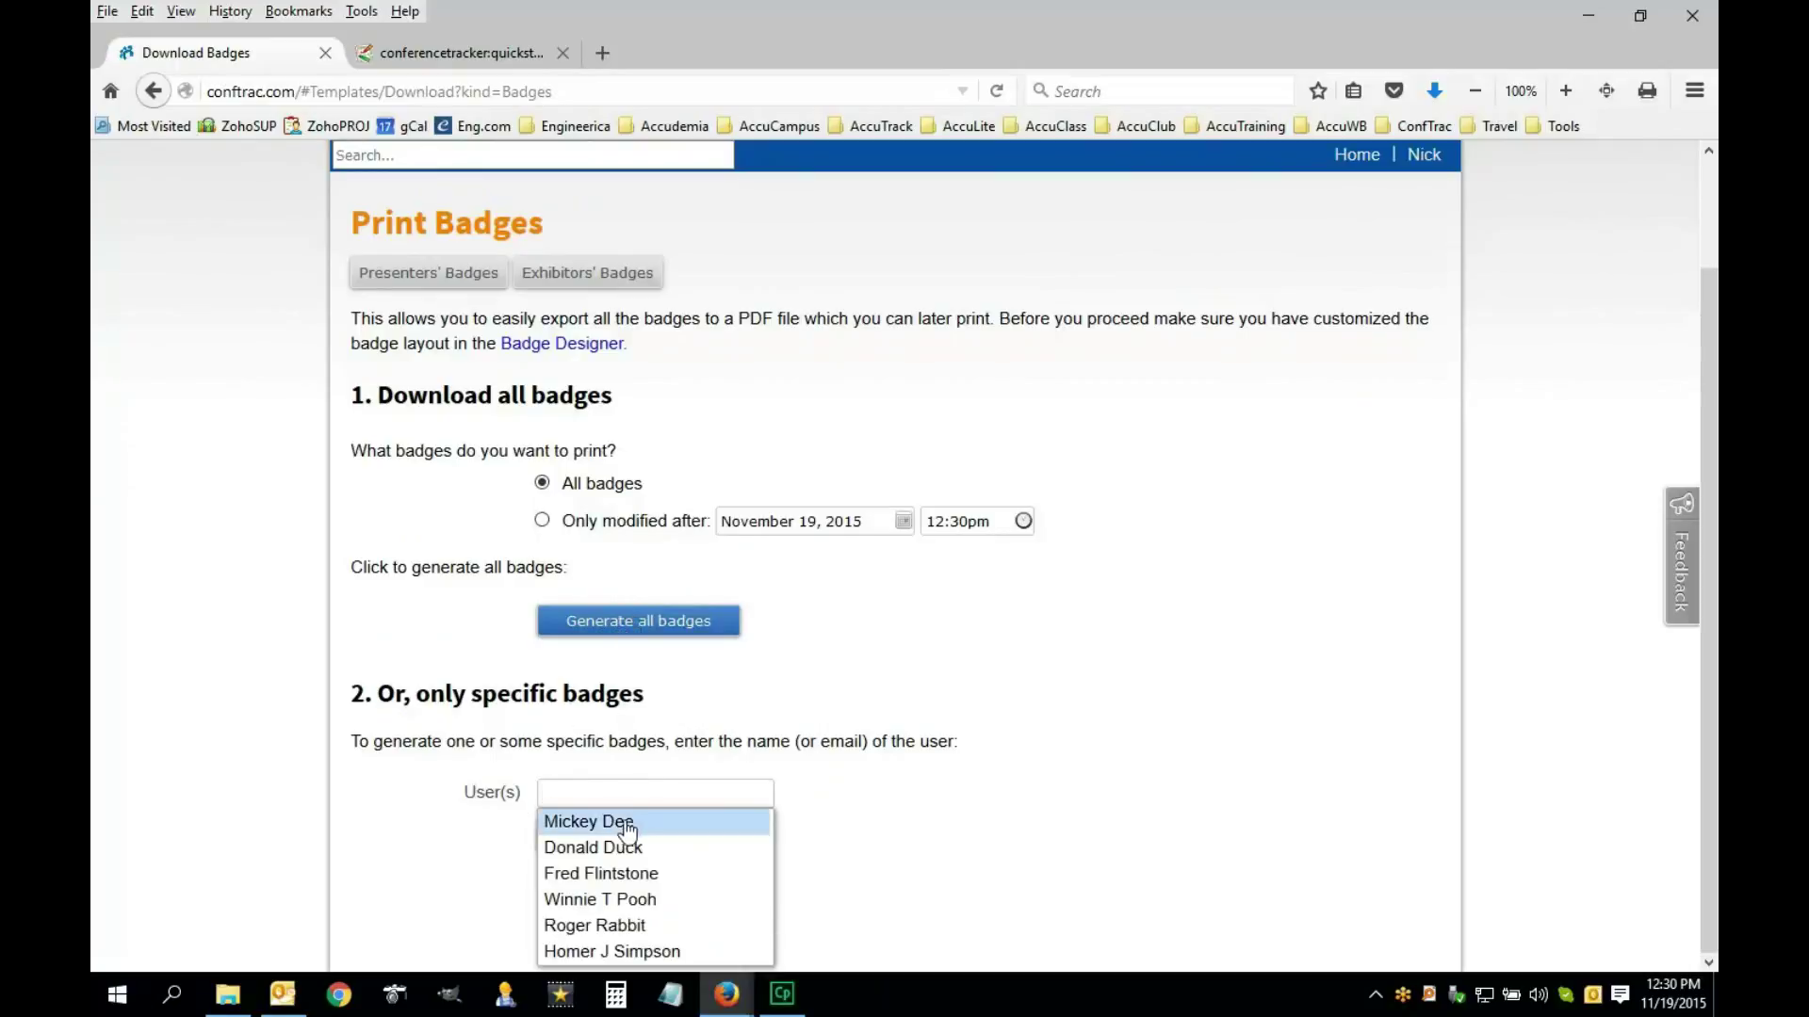
left_click(626, 825)
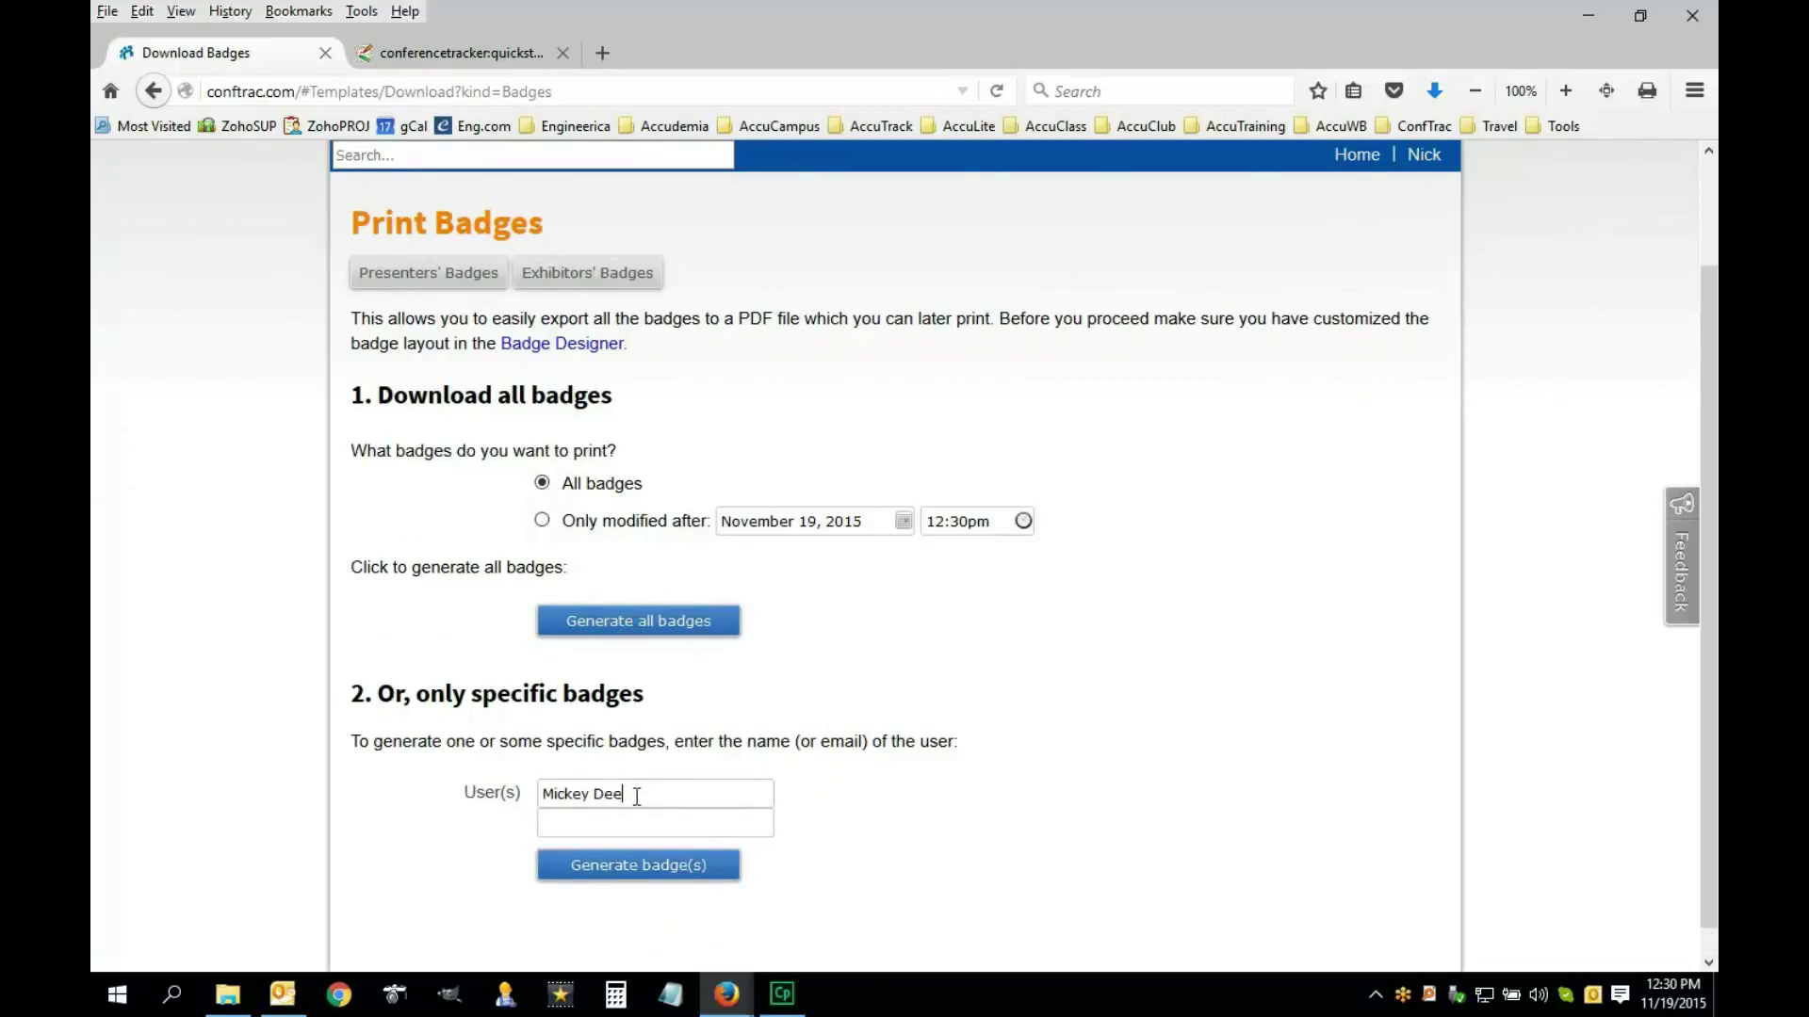
left_click_drag(637, 797, 525, 792)
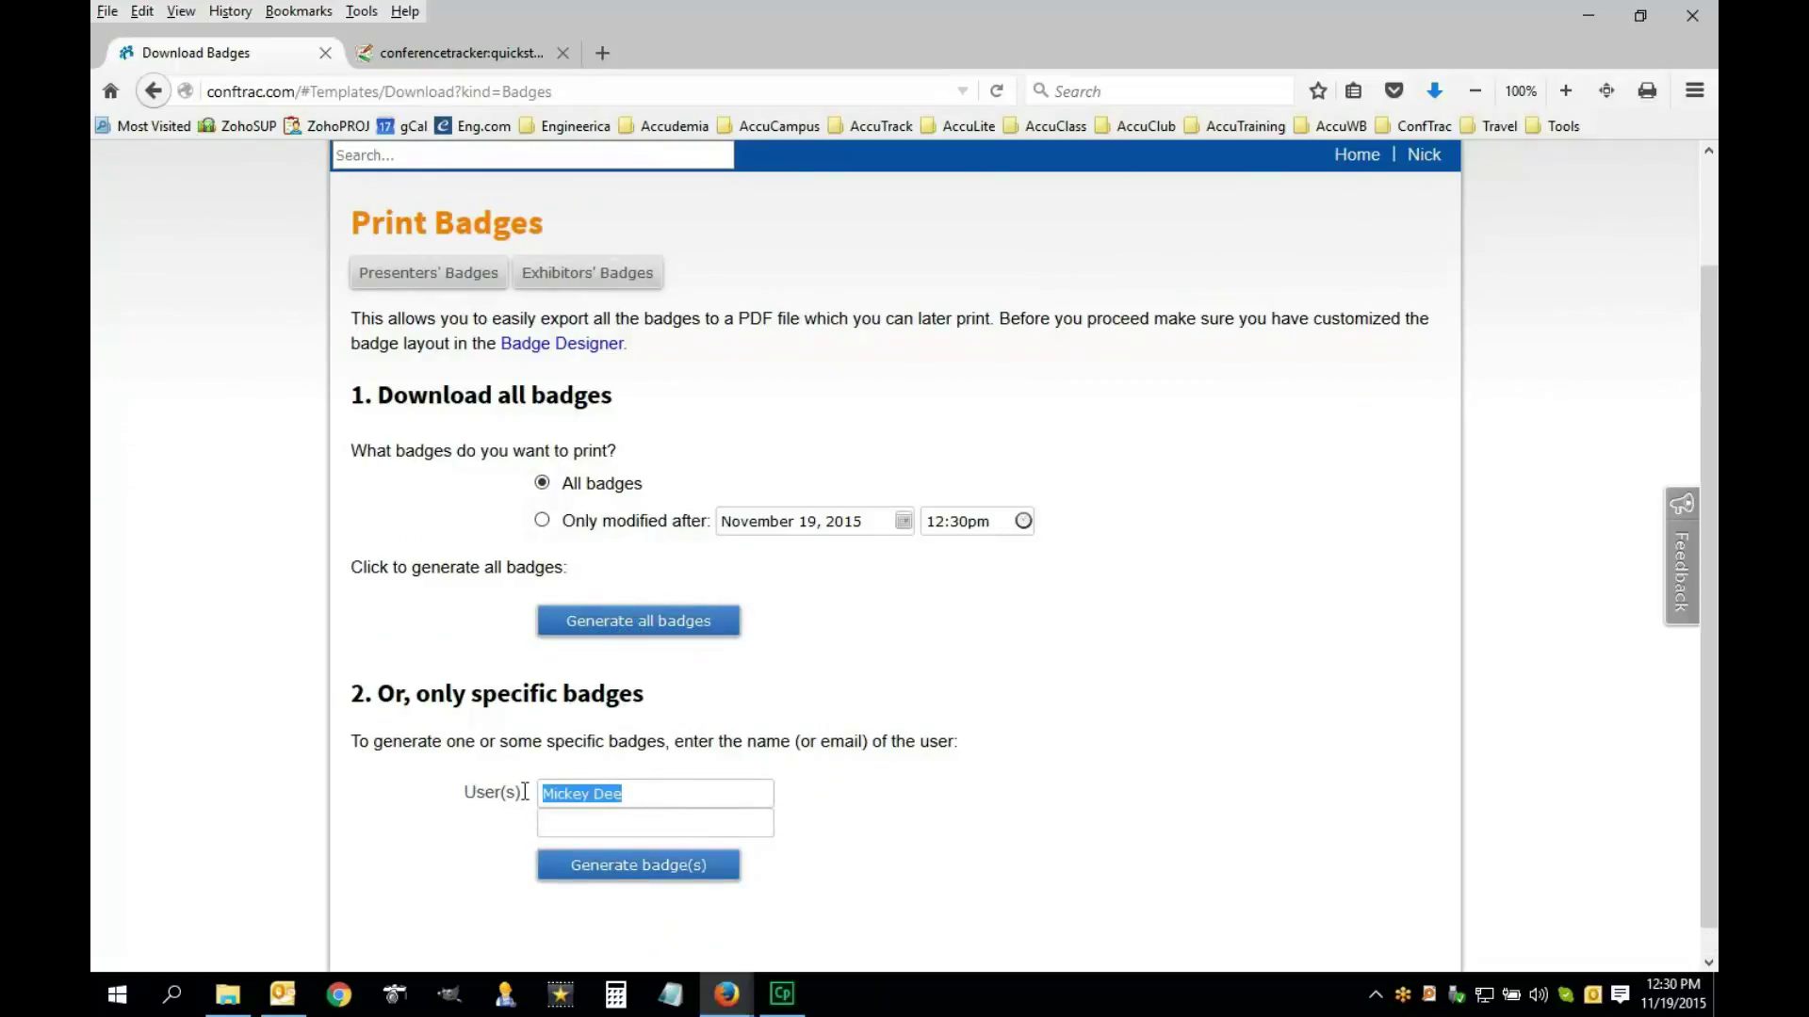
left_click(568, 824)
left_click(591, 816)
left_click(606, 874)
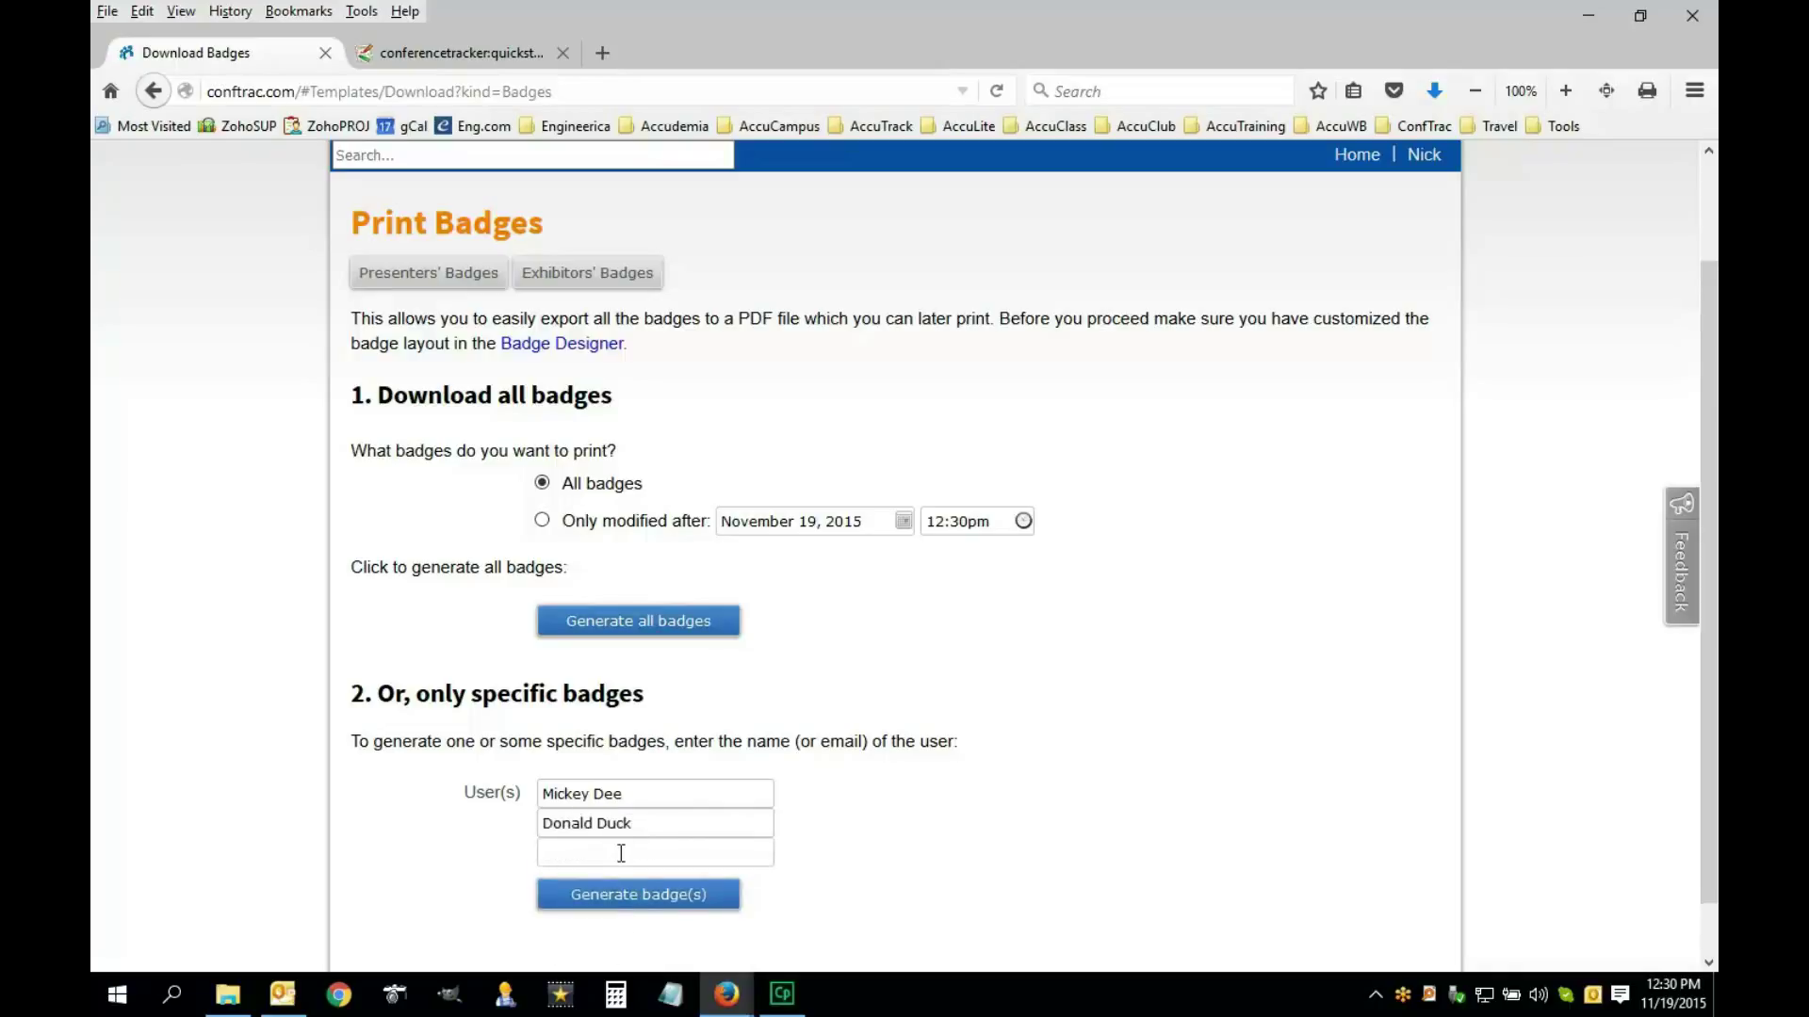
Add three more attendees from the suggestions, searching the fourth by first name
left_click(621, 852)
left_click(625, 932)
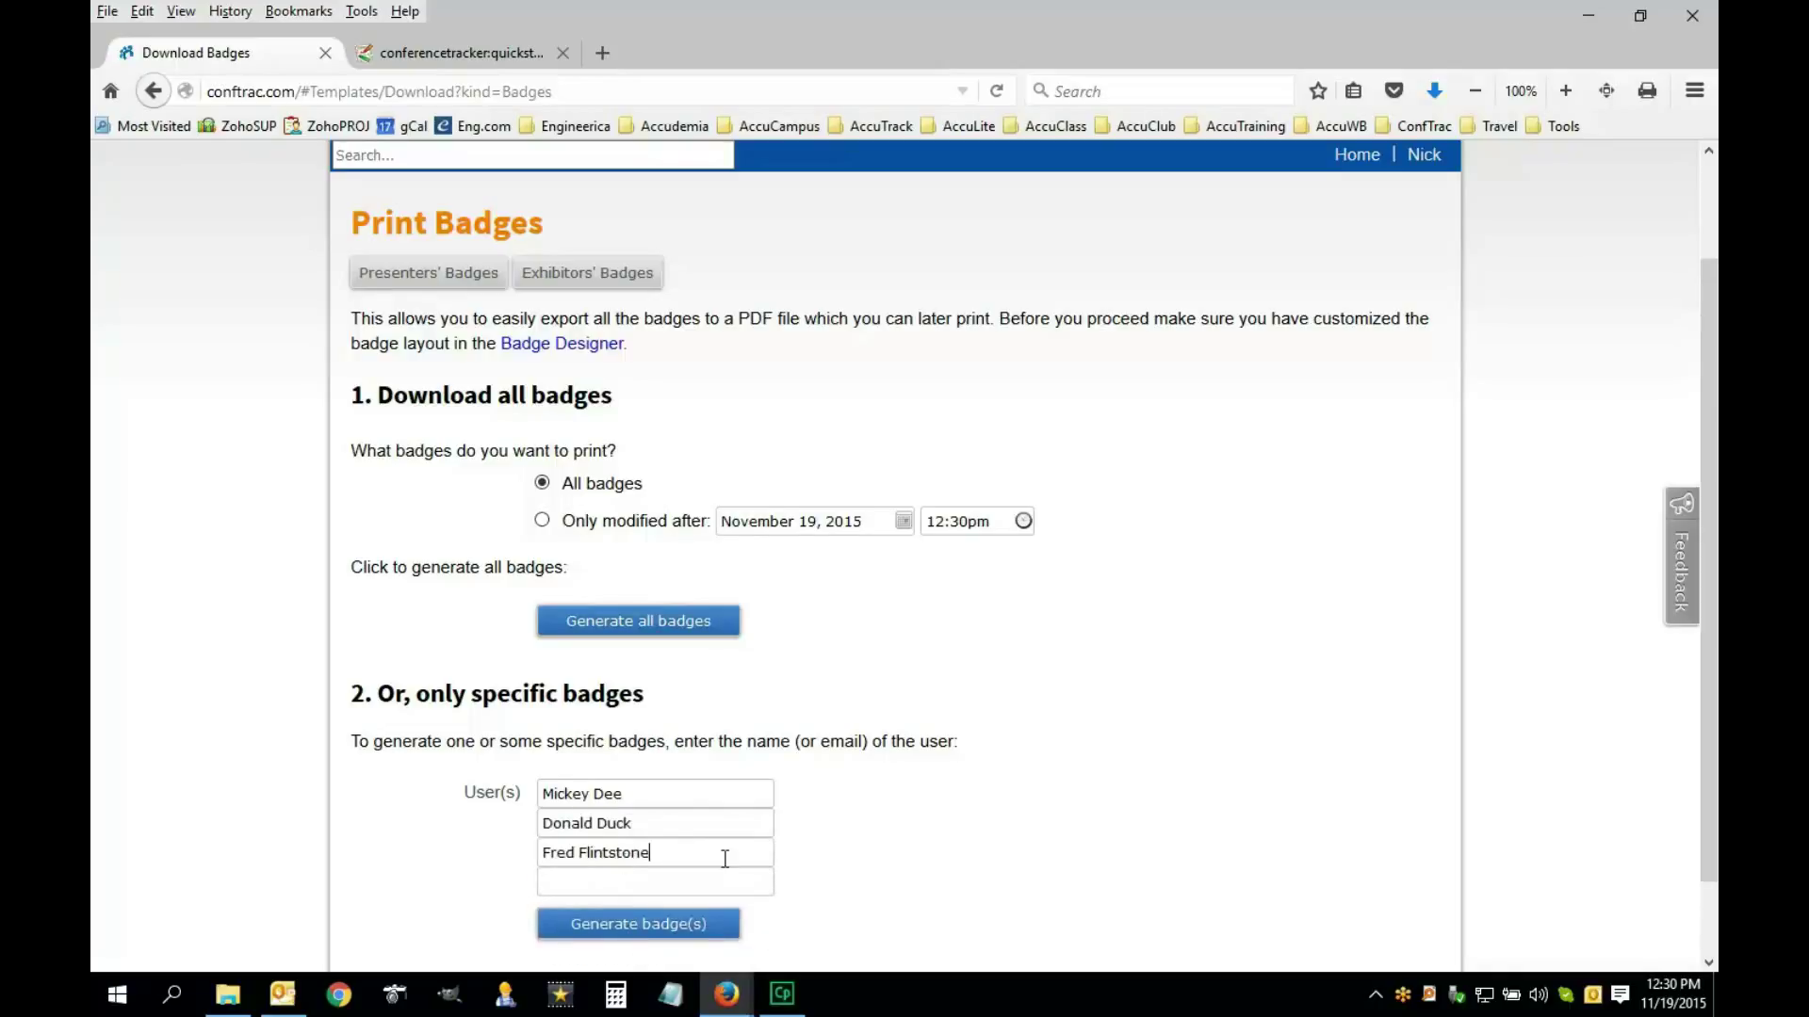
scroll(646, 814, "down", 2)
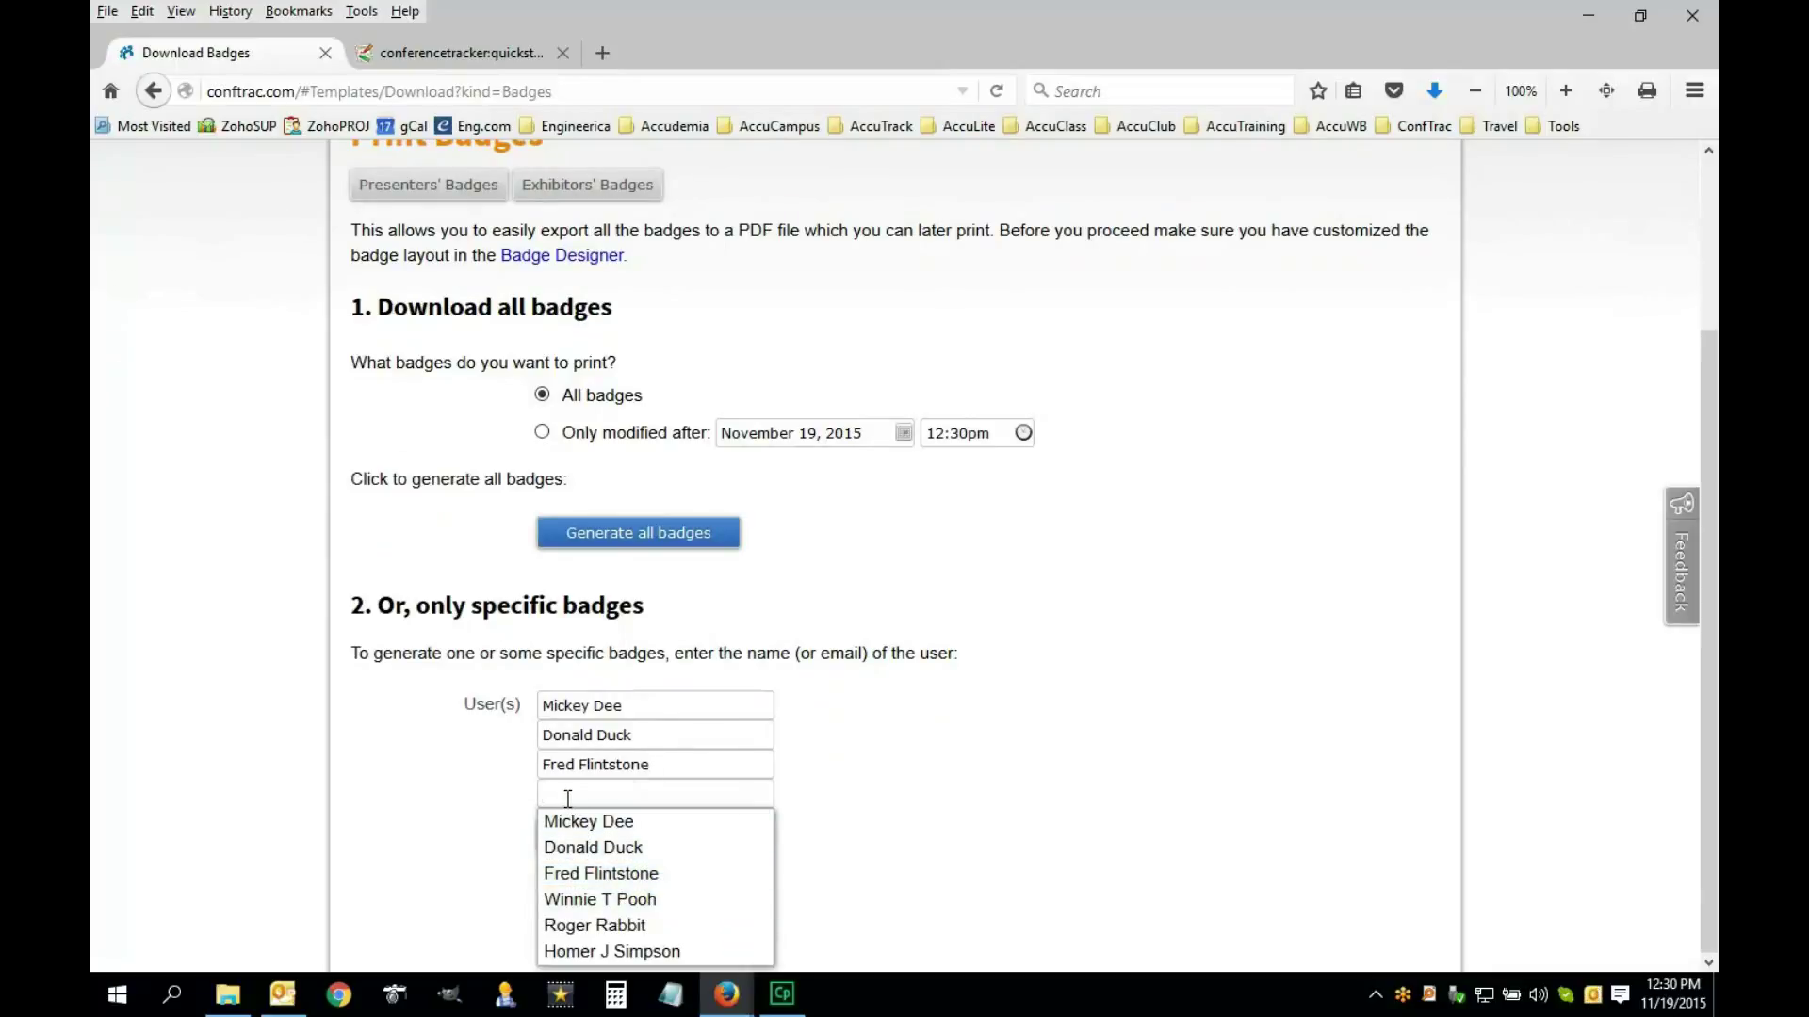
type("Roger")
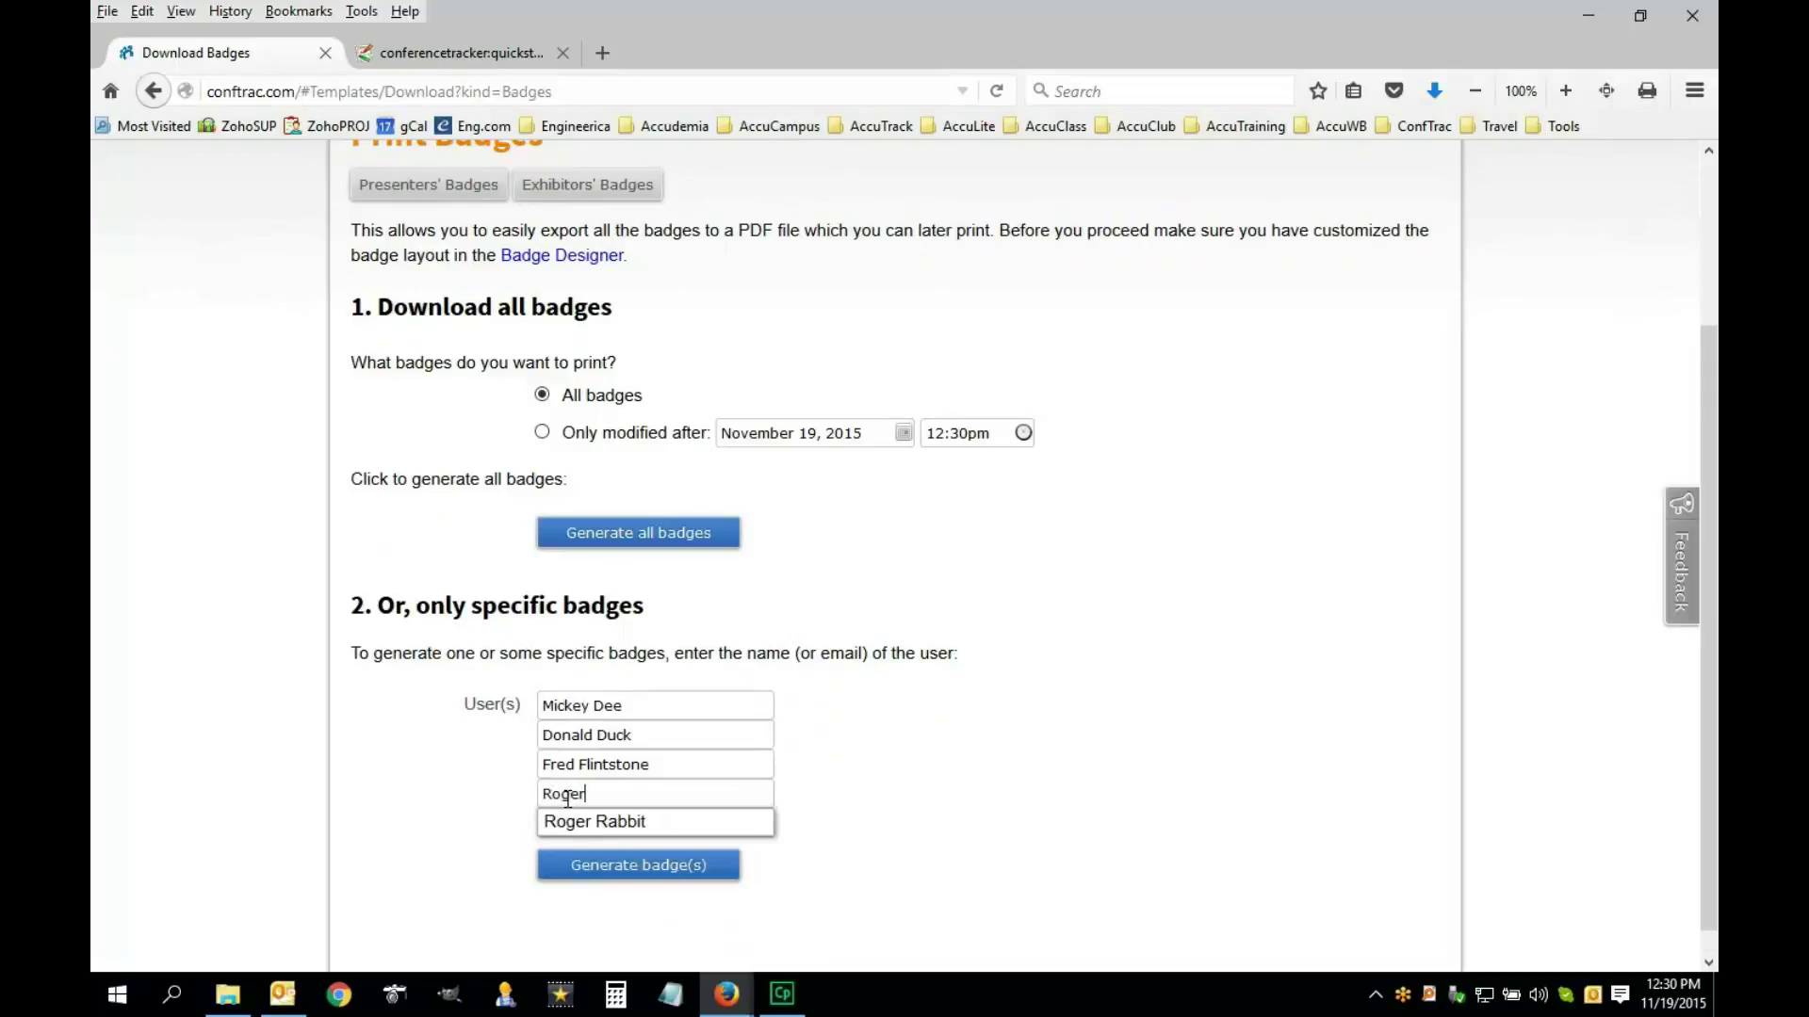
left_click(641, 824)
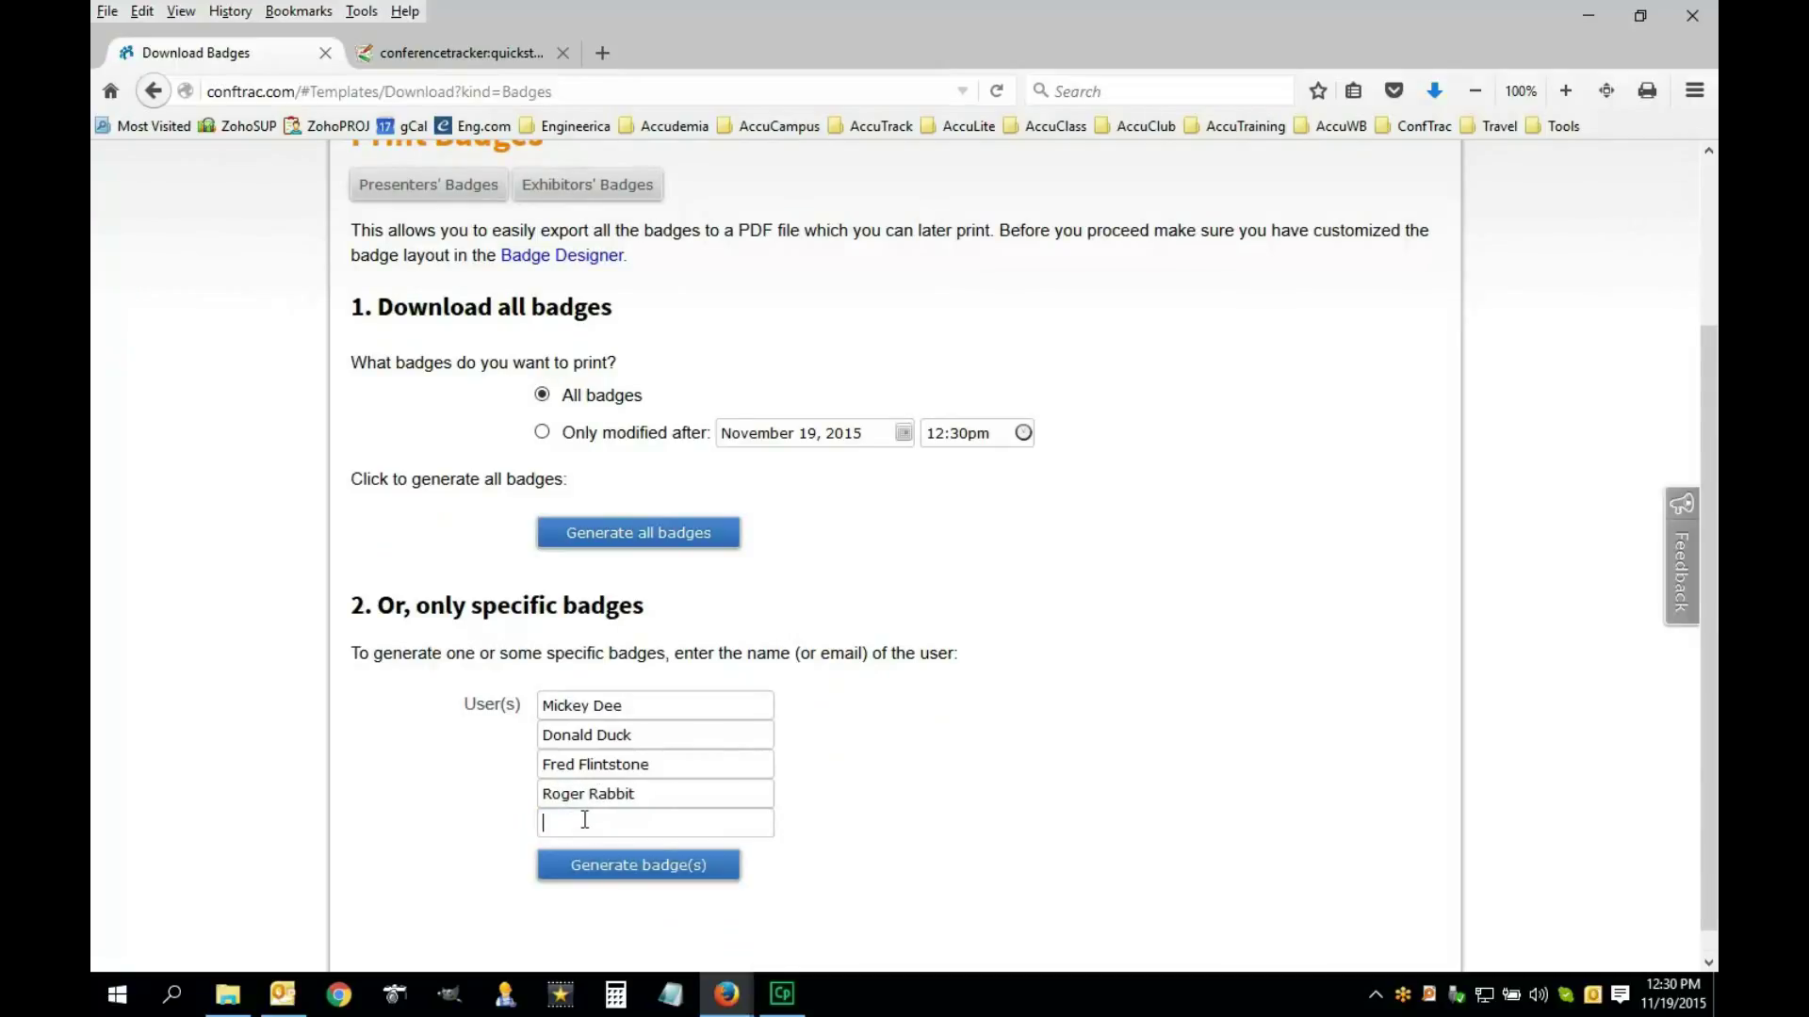
left_click(584, 820)
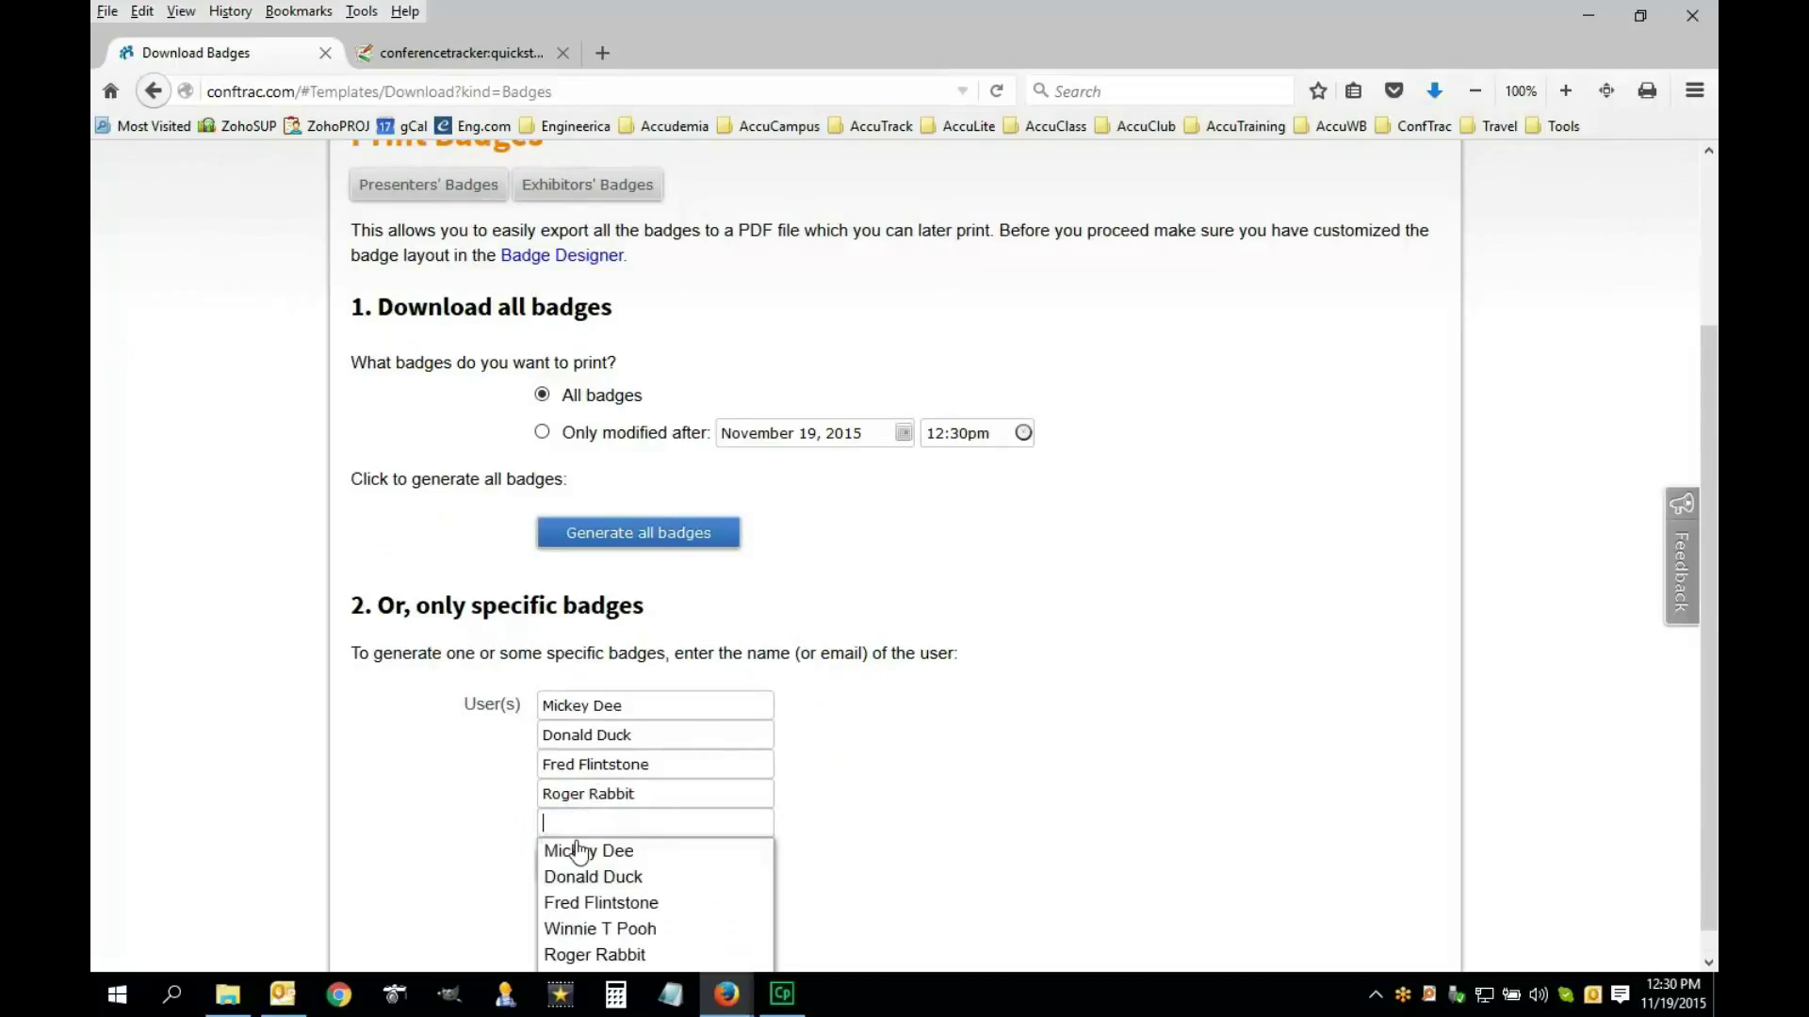
left_click(627, 935)
scroll(721, 876, "down", 1)
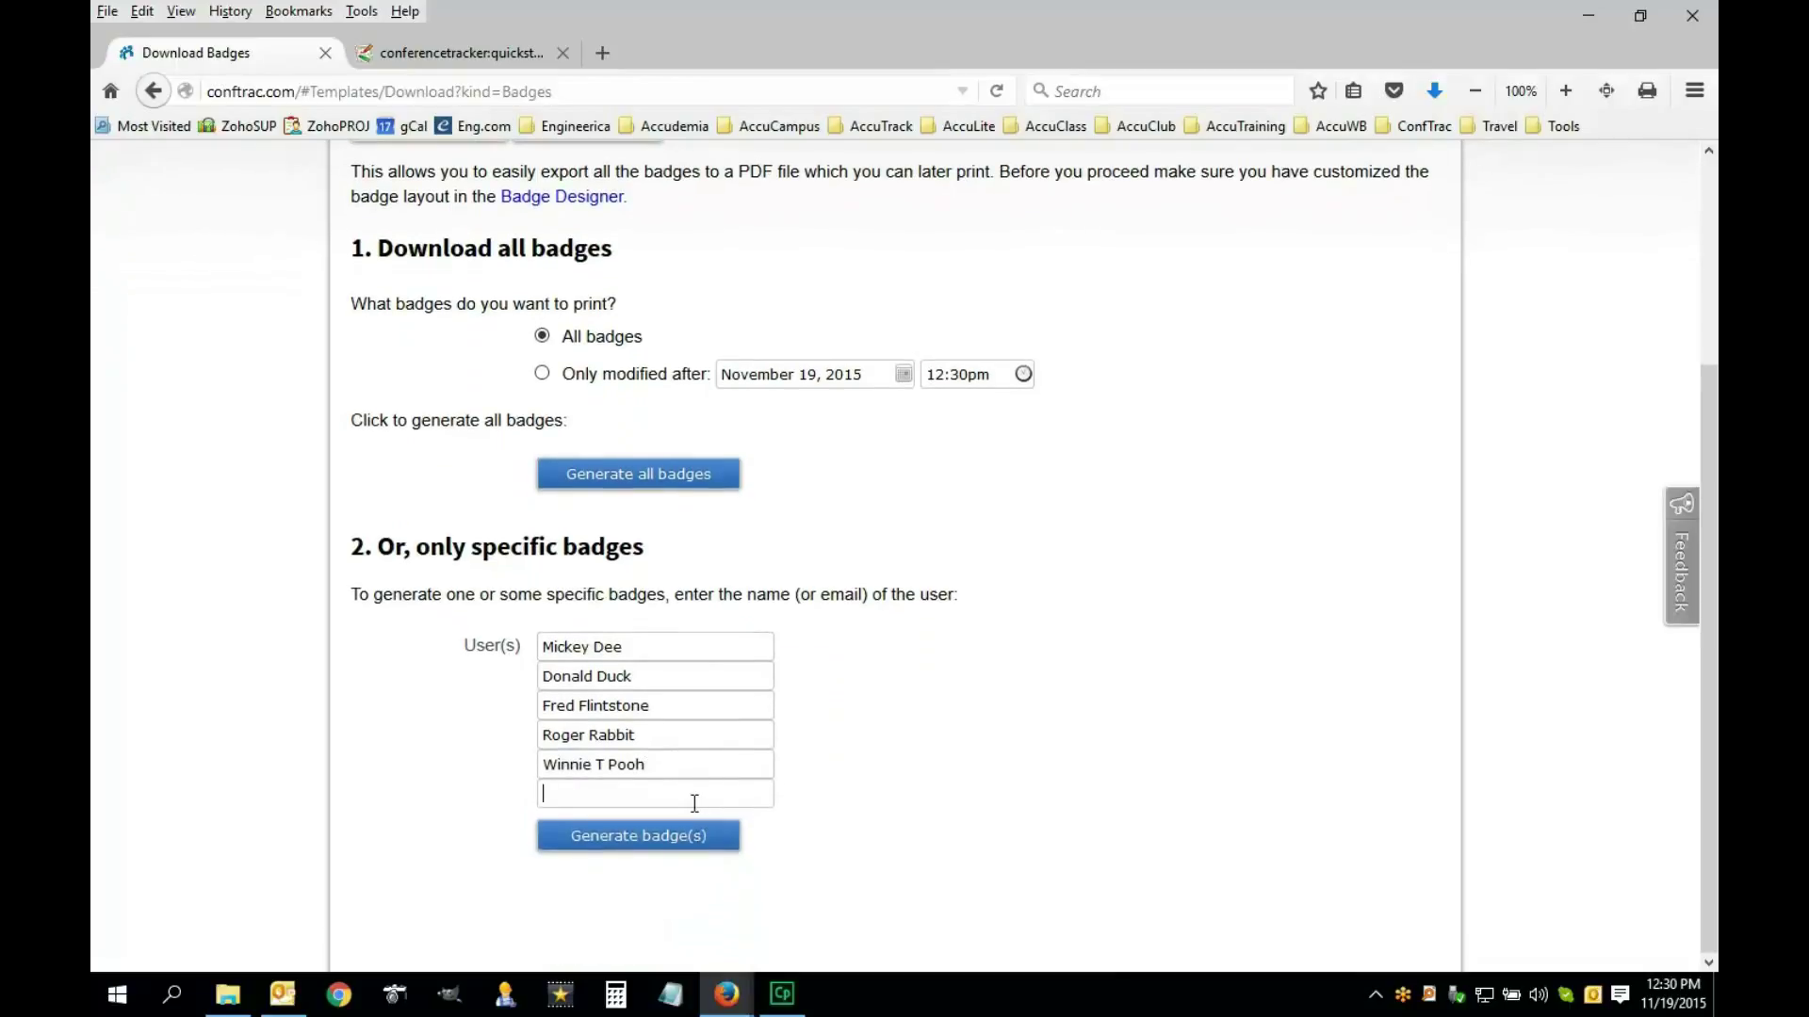
Add a sixth suggested attendee, generate the badges, and open the resulting badge PDF
left_click(660, 950)
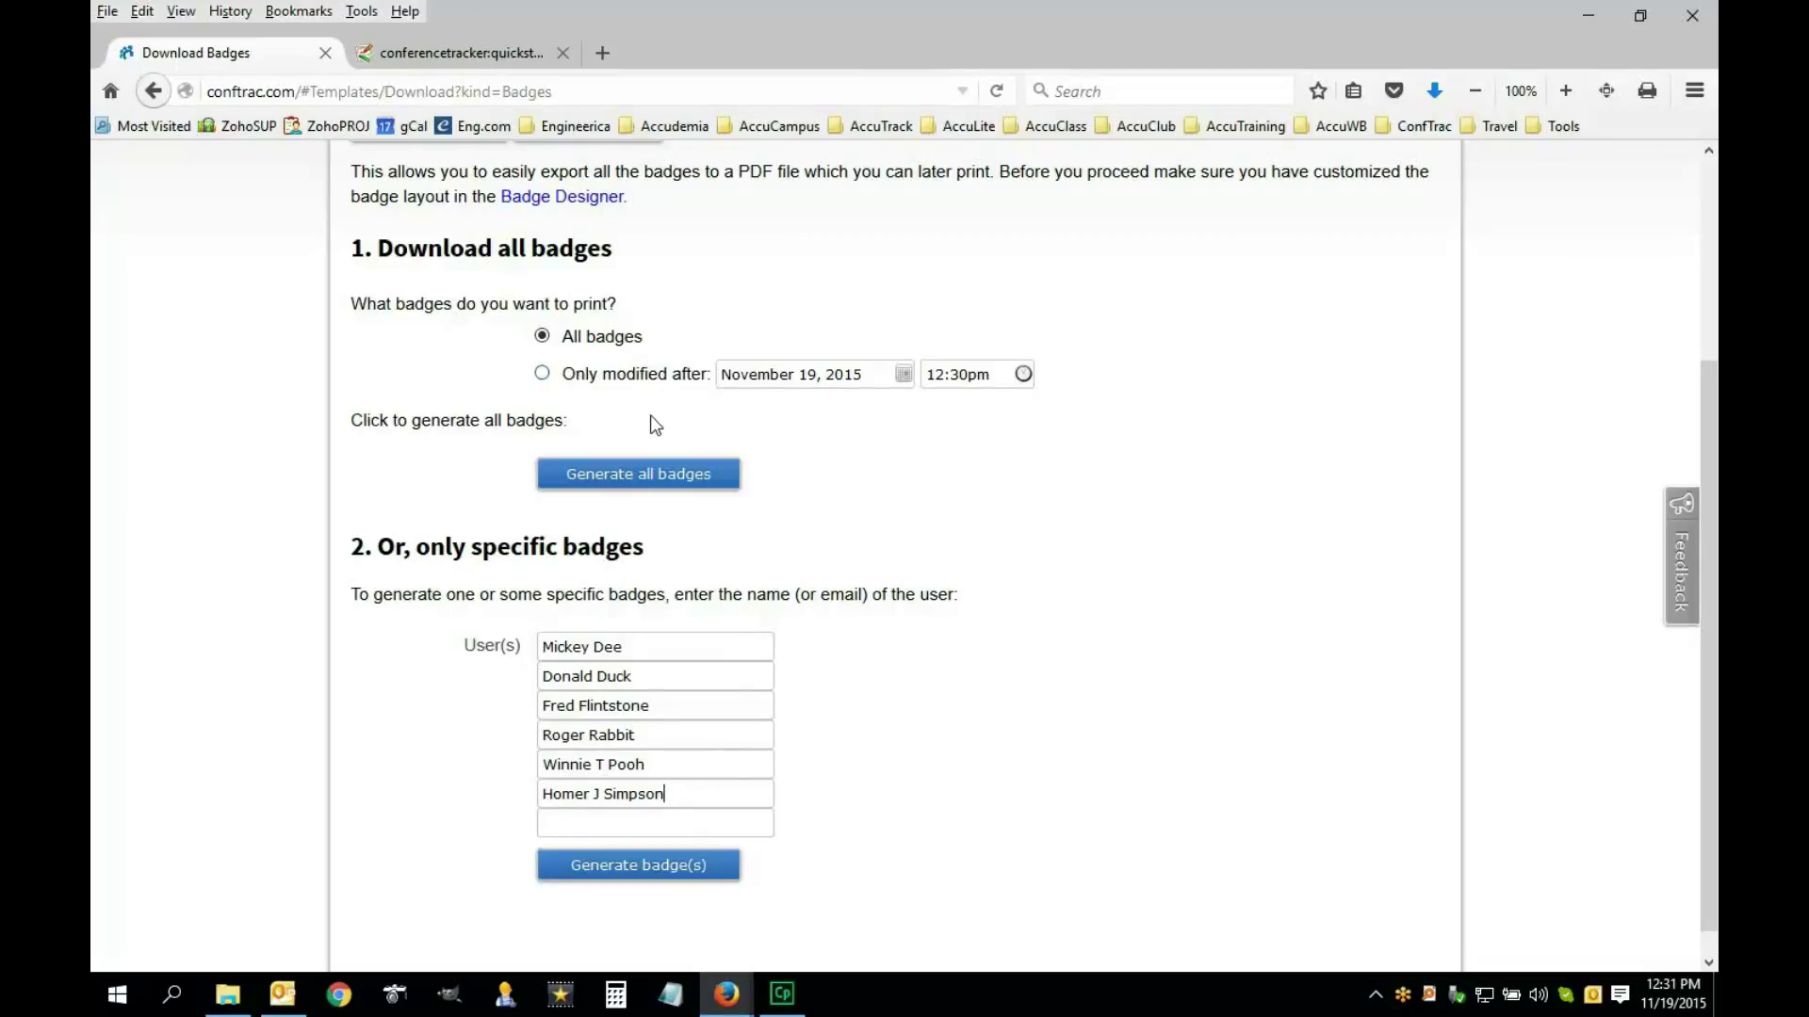
left_click(643, 872)
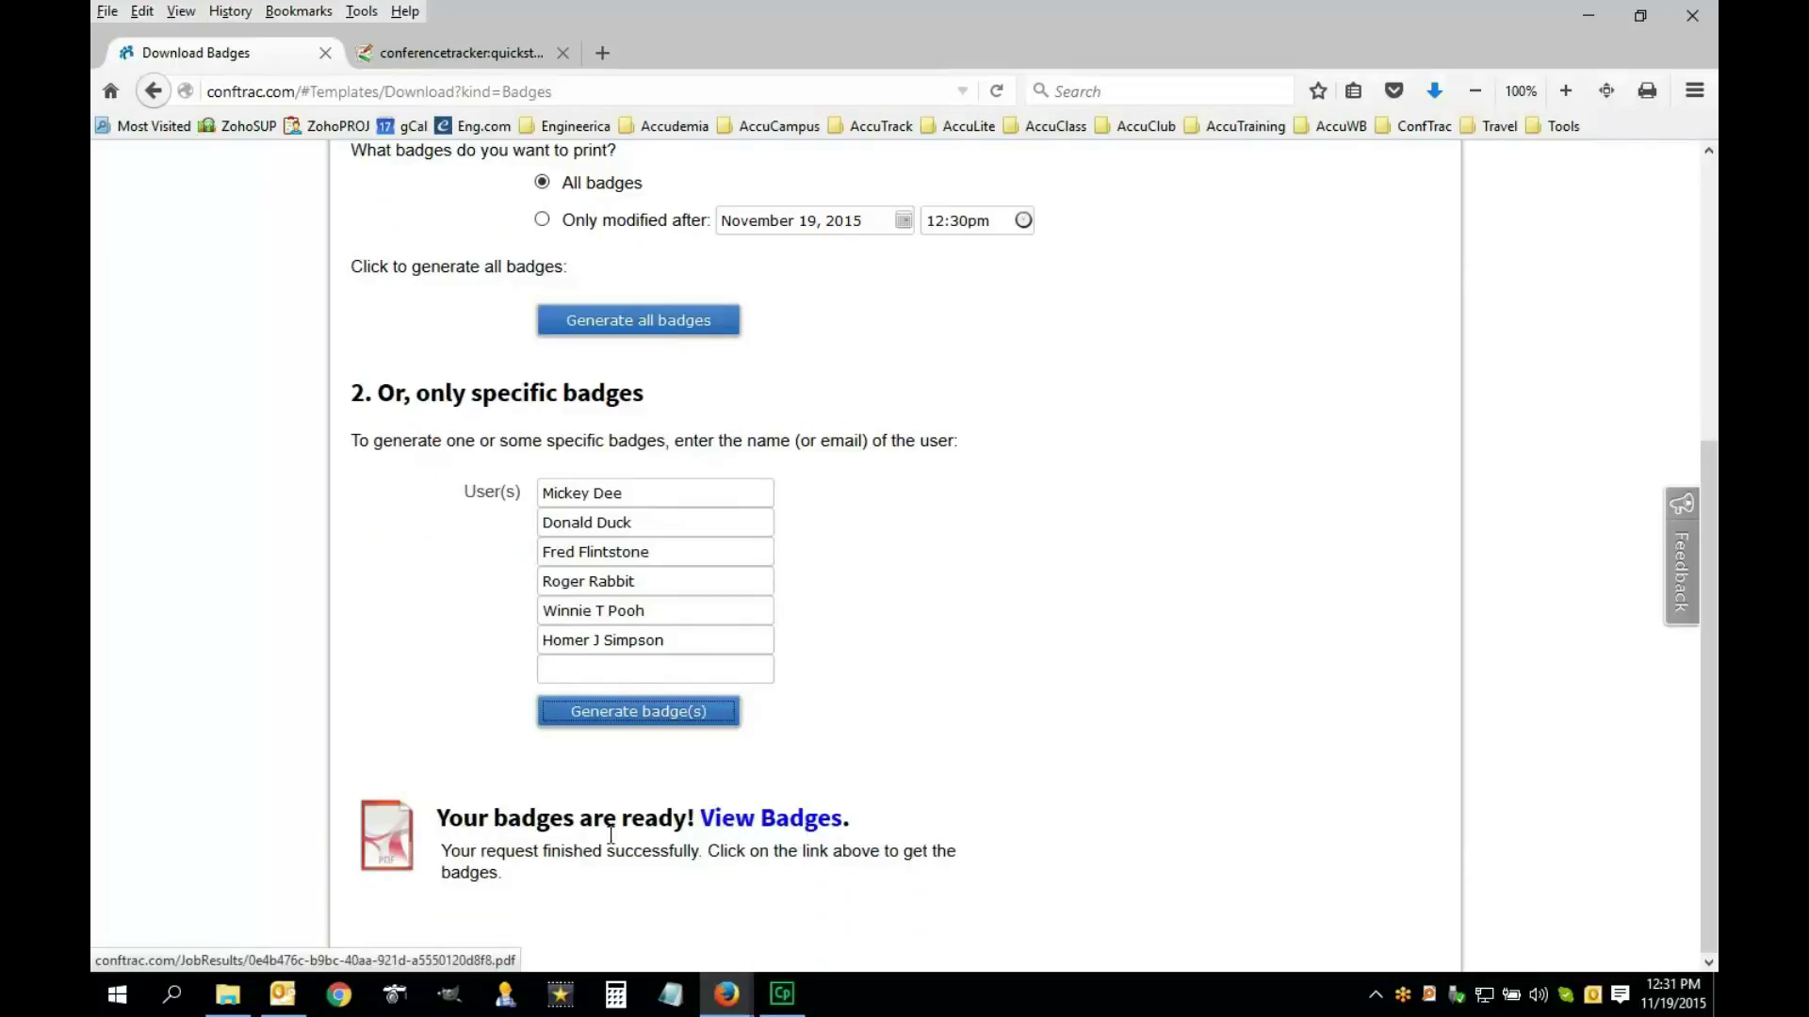
left_click(720, 826)
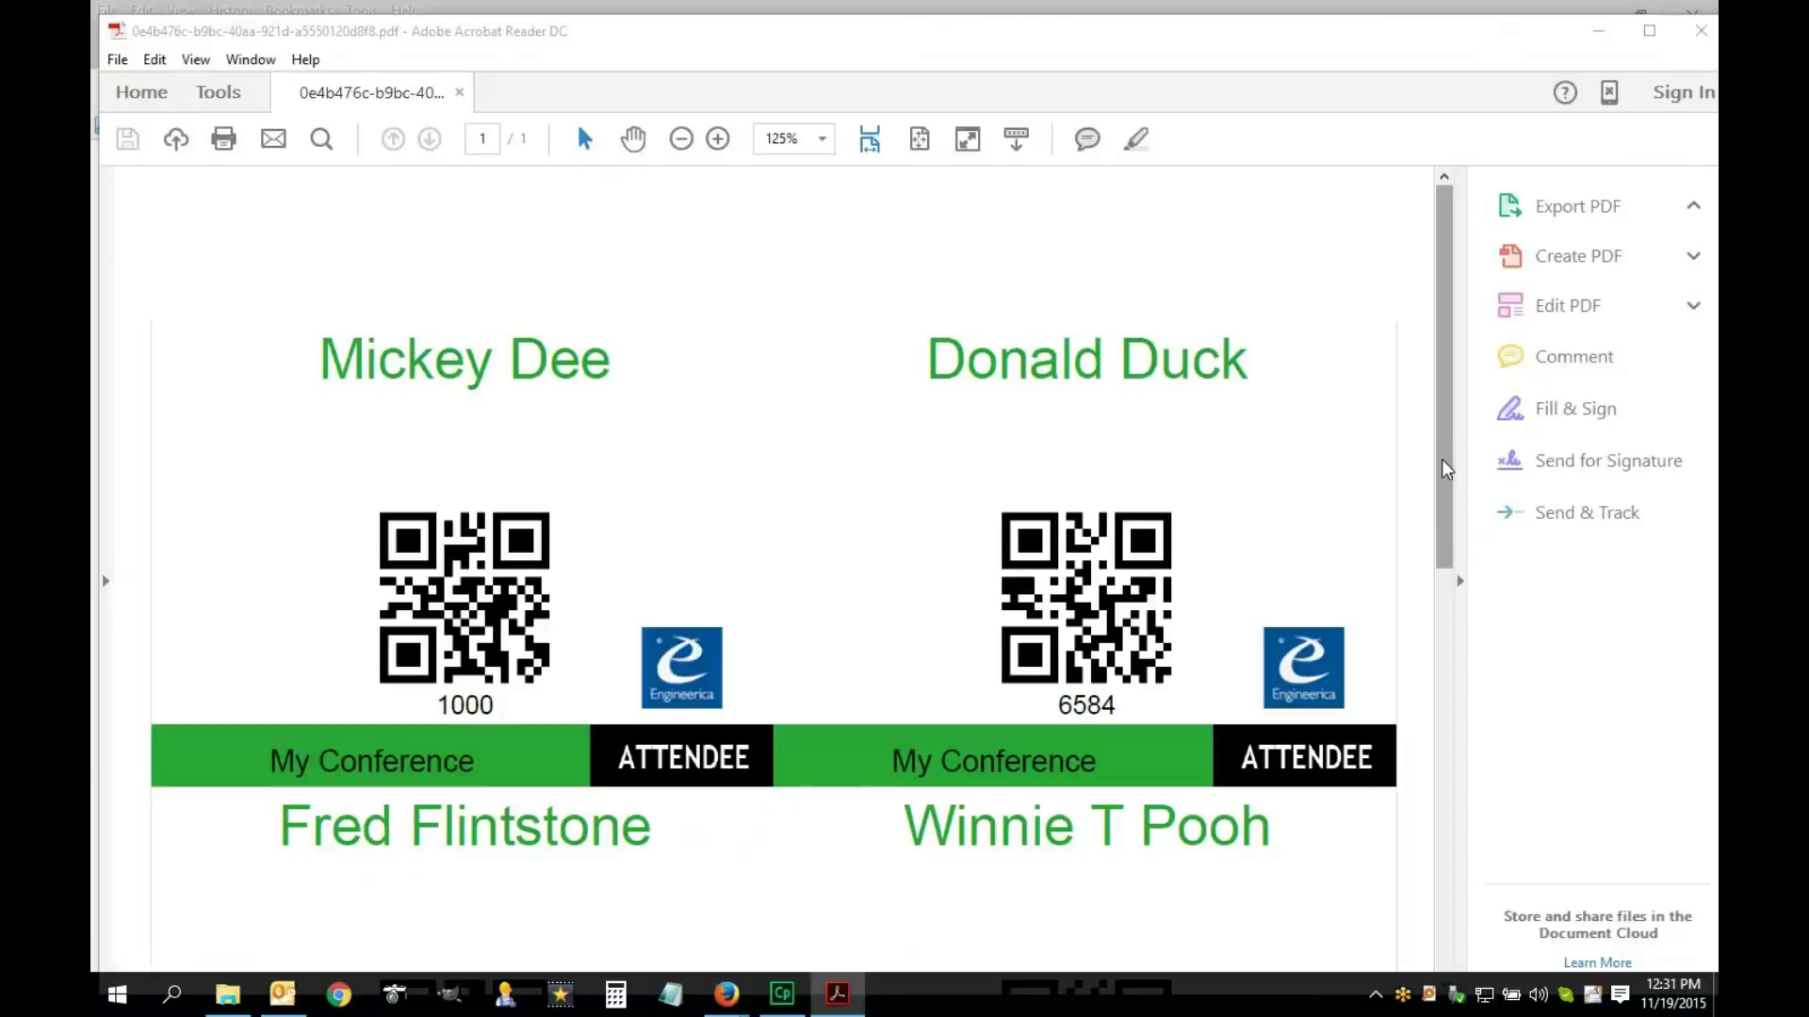
Scroll through the badge PDF and select the 'My Conference' text on the right badge
scroll(1446, 468, "down", 3)
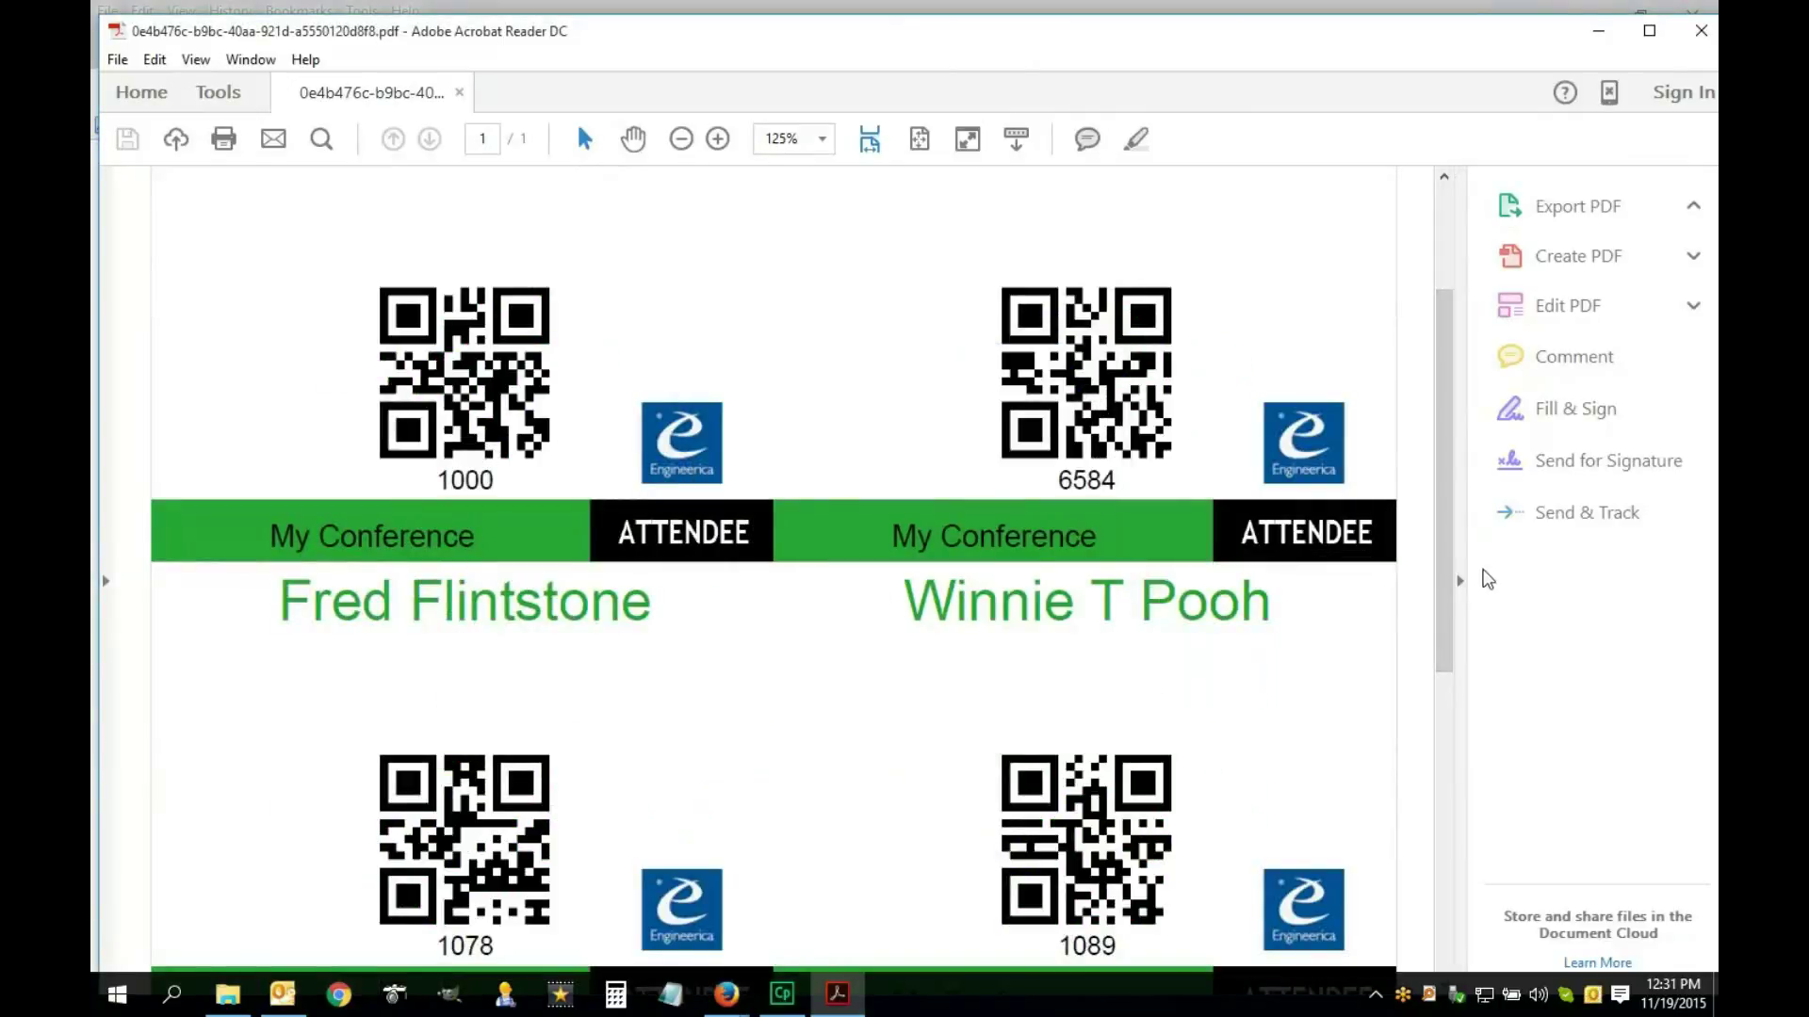
left_click_drag(1452, 585, 1471, 446)
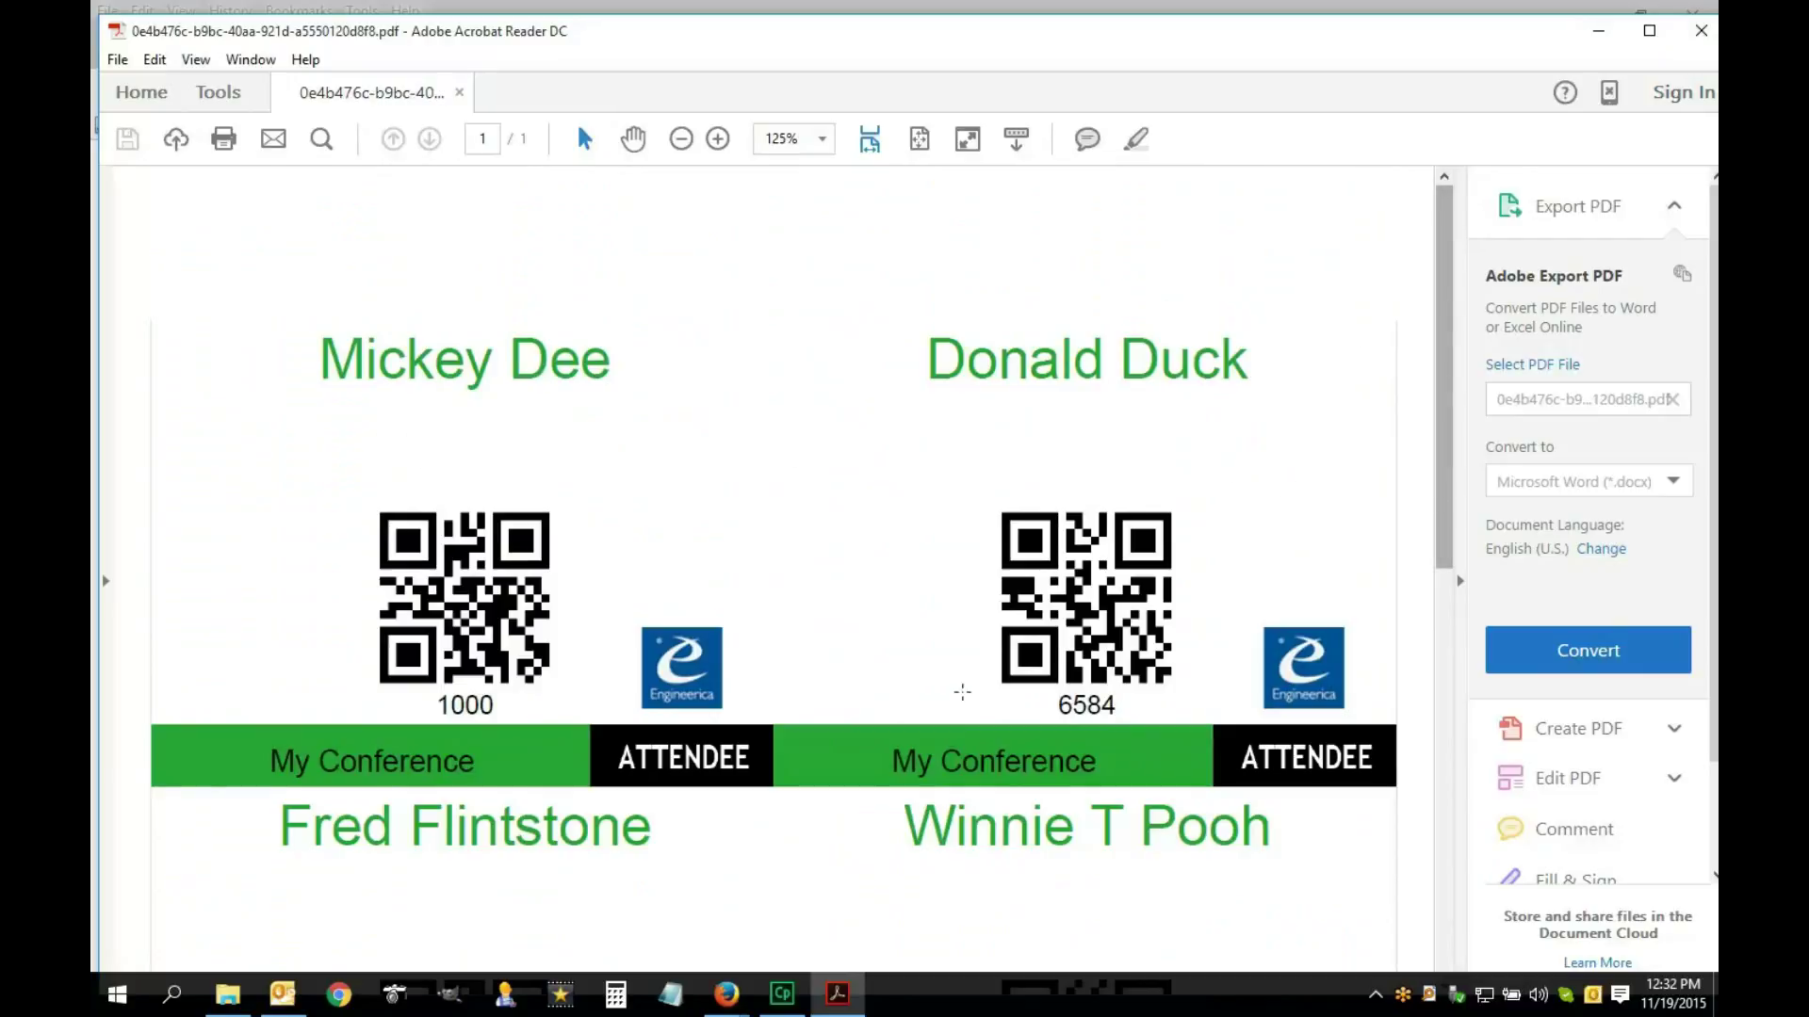
left_click_drag(892, 763, 1077, 761)
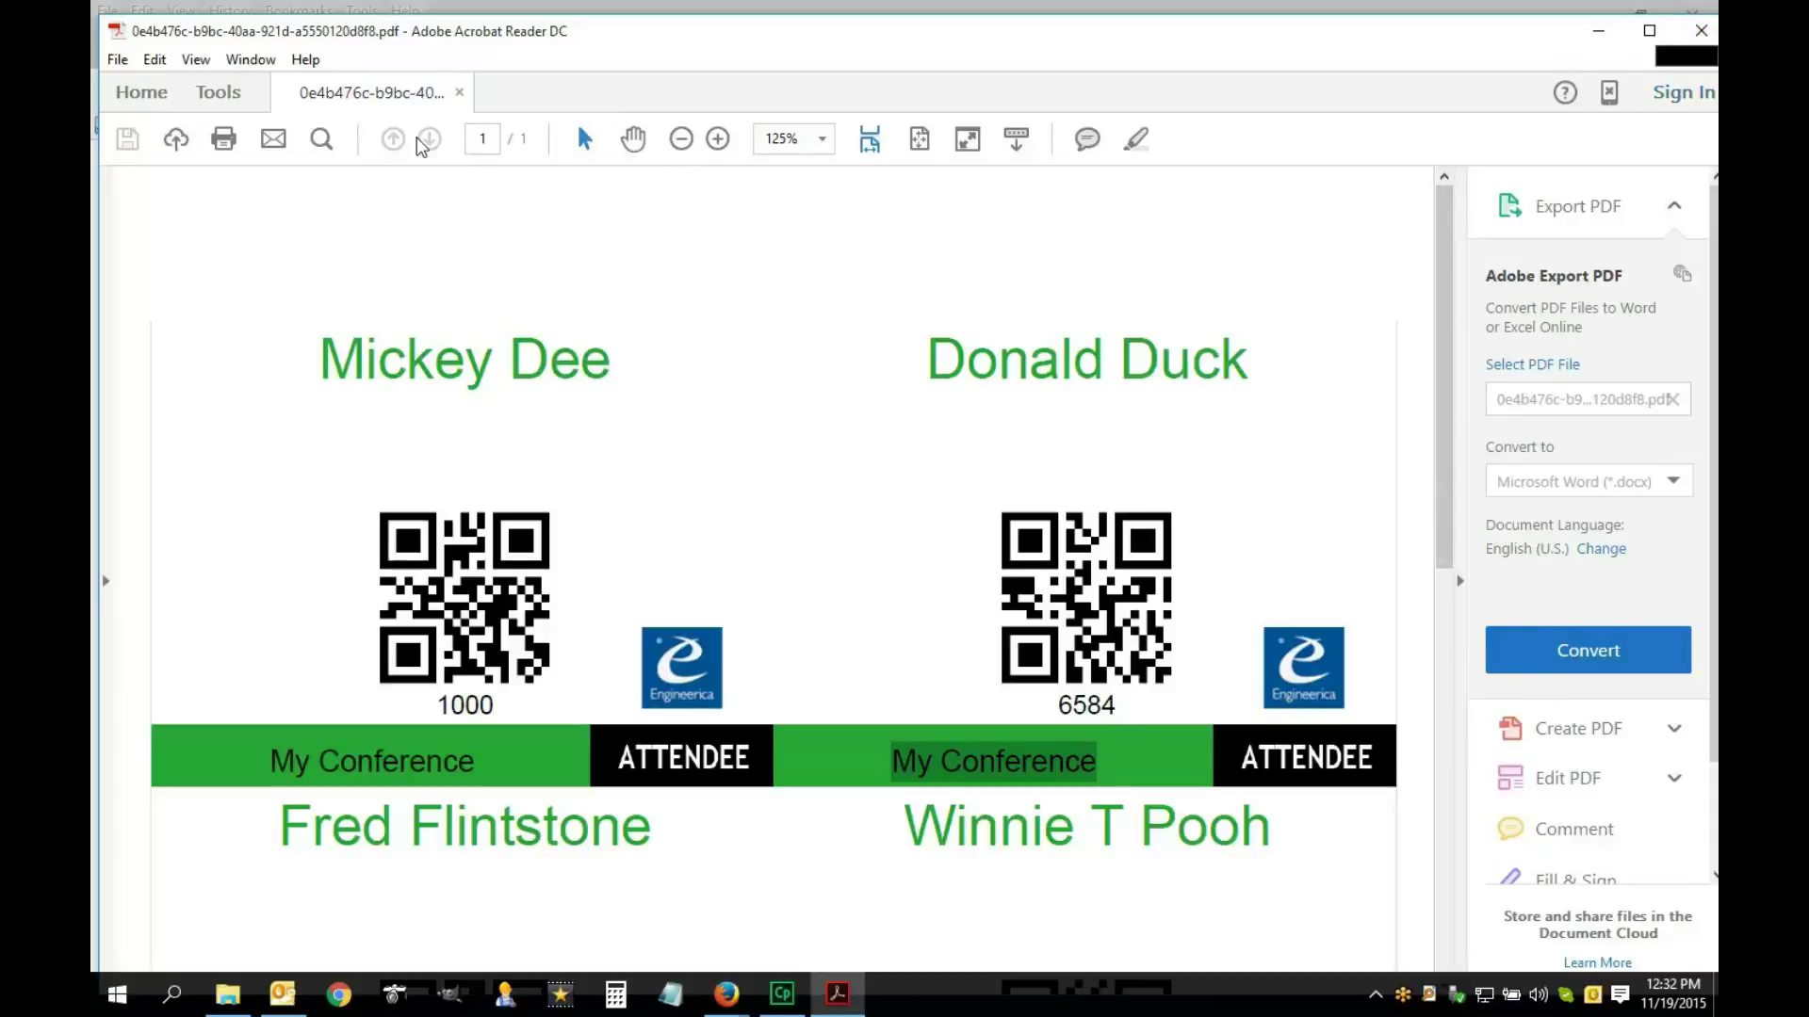
Preview printing the badges at Actual size, cancel without printing, and close Acrobat Reader
left_click(120, 62)
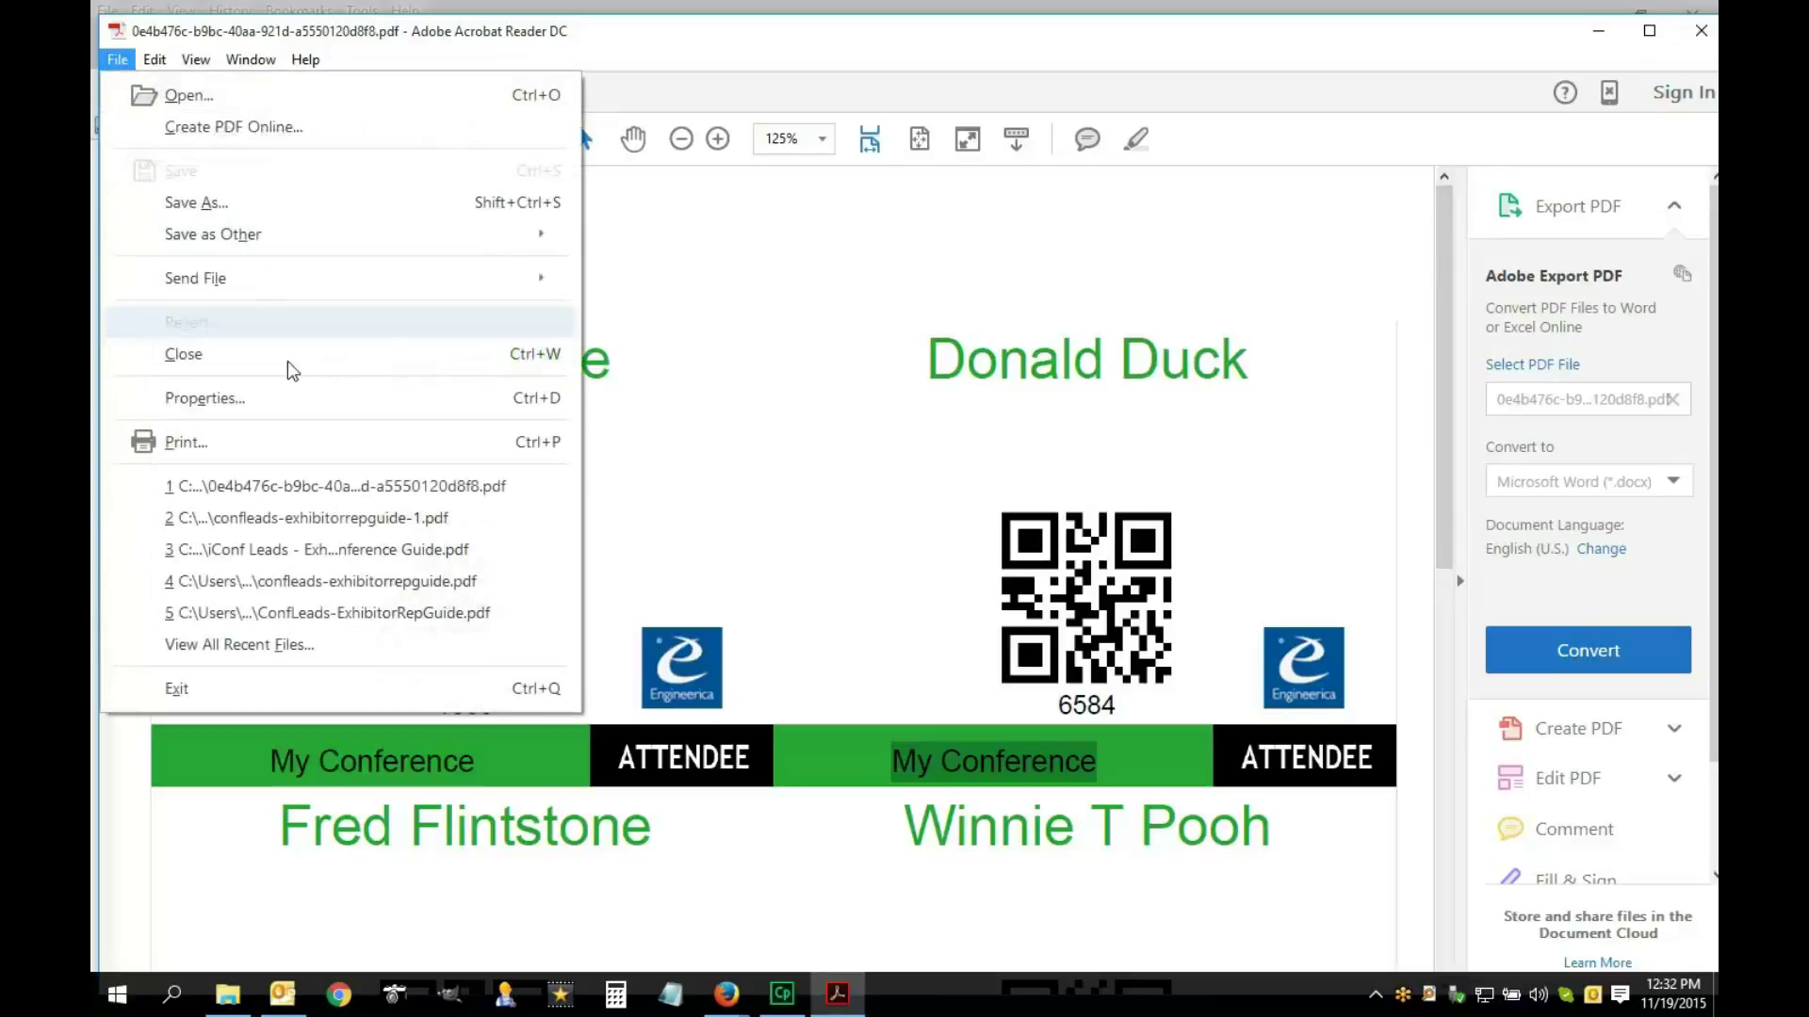
left_click(226, 439)
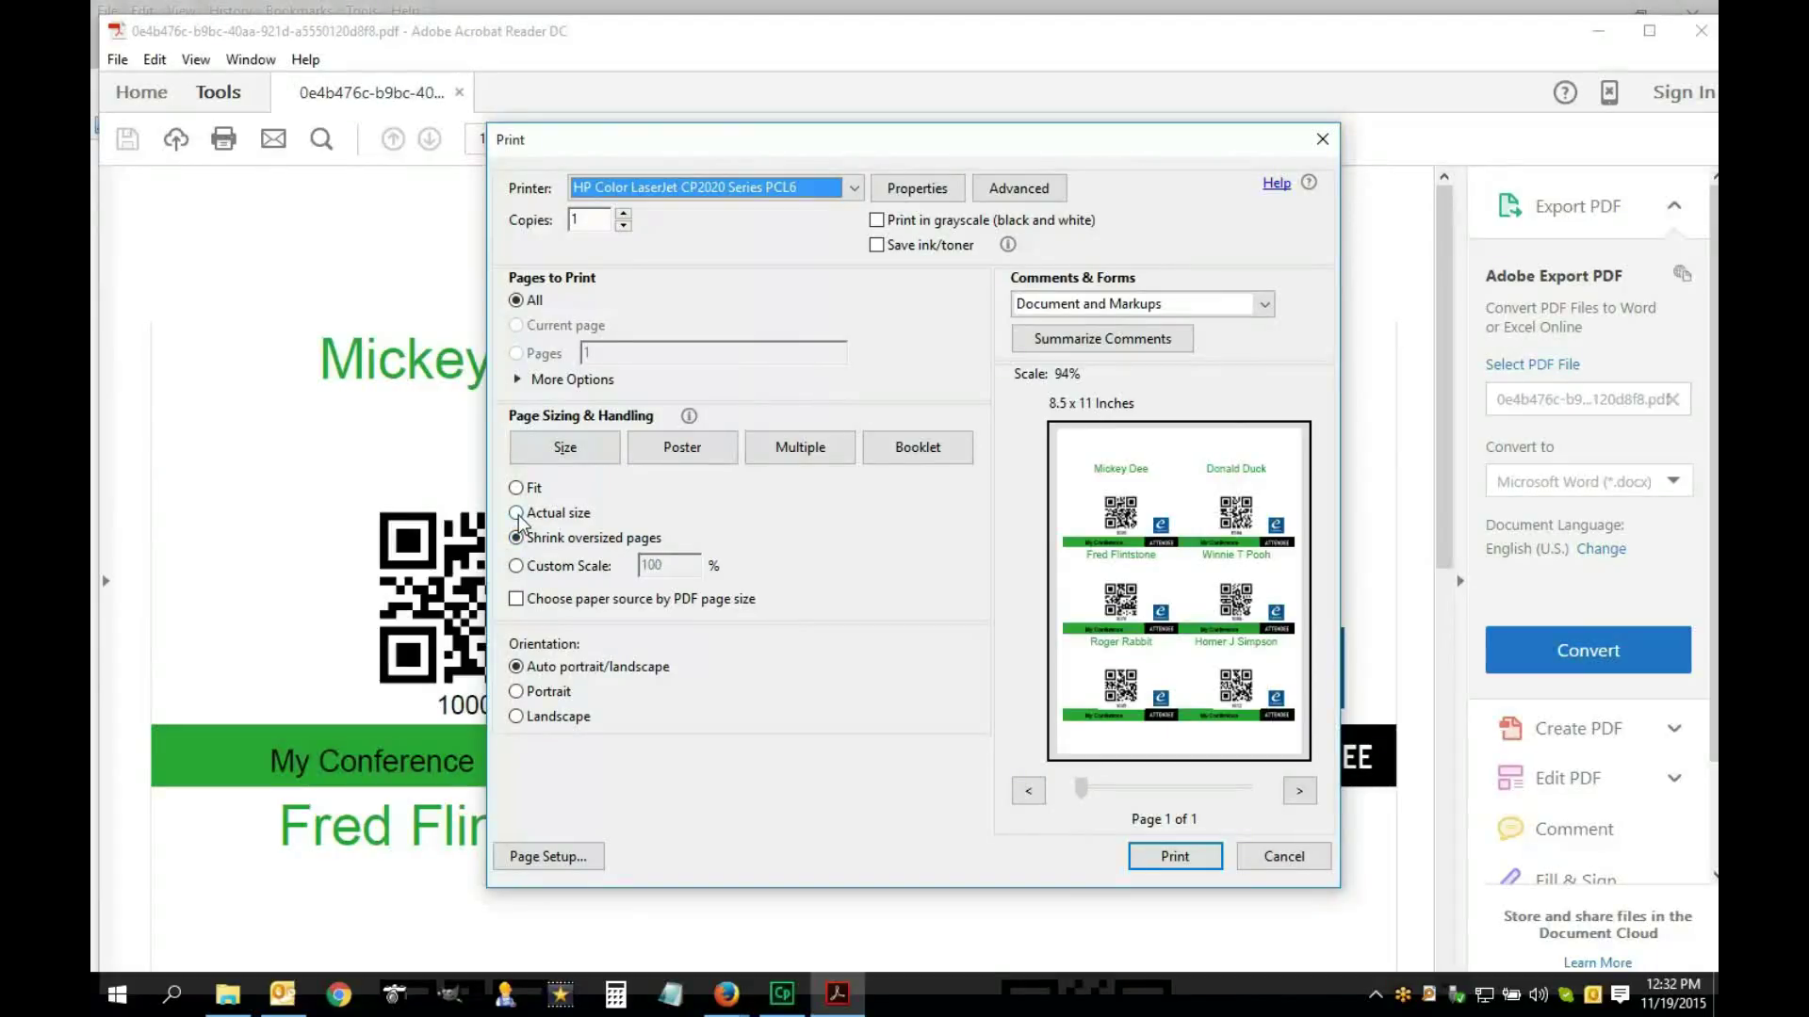
left_click(517, 515)
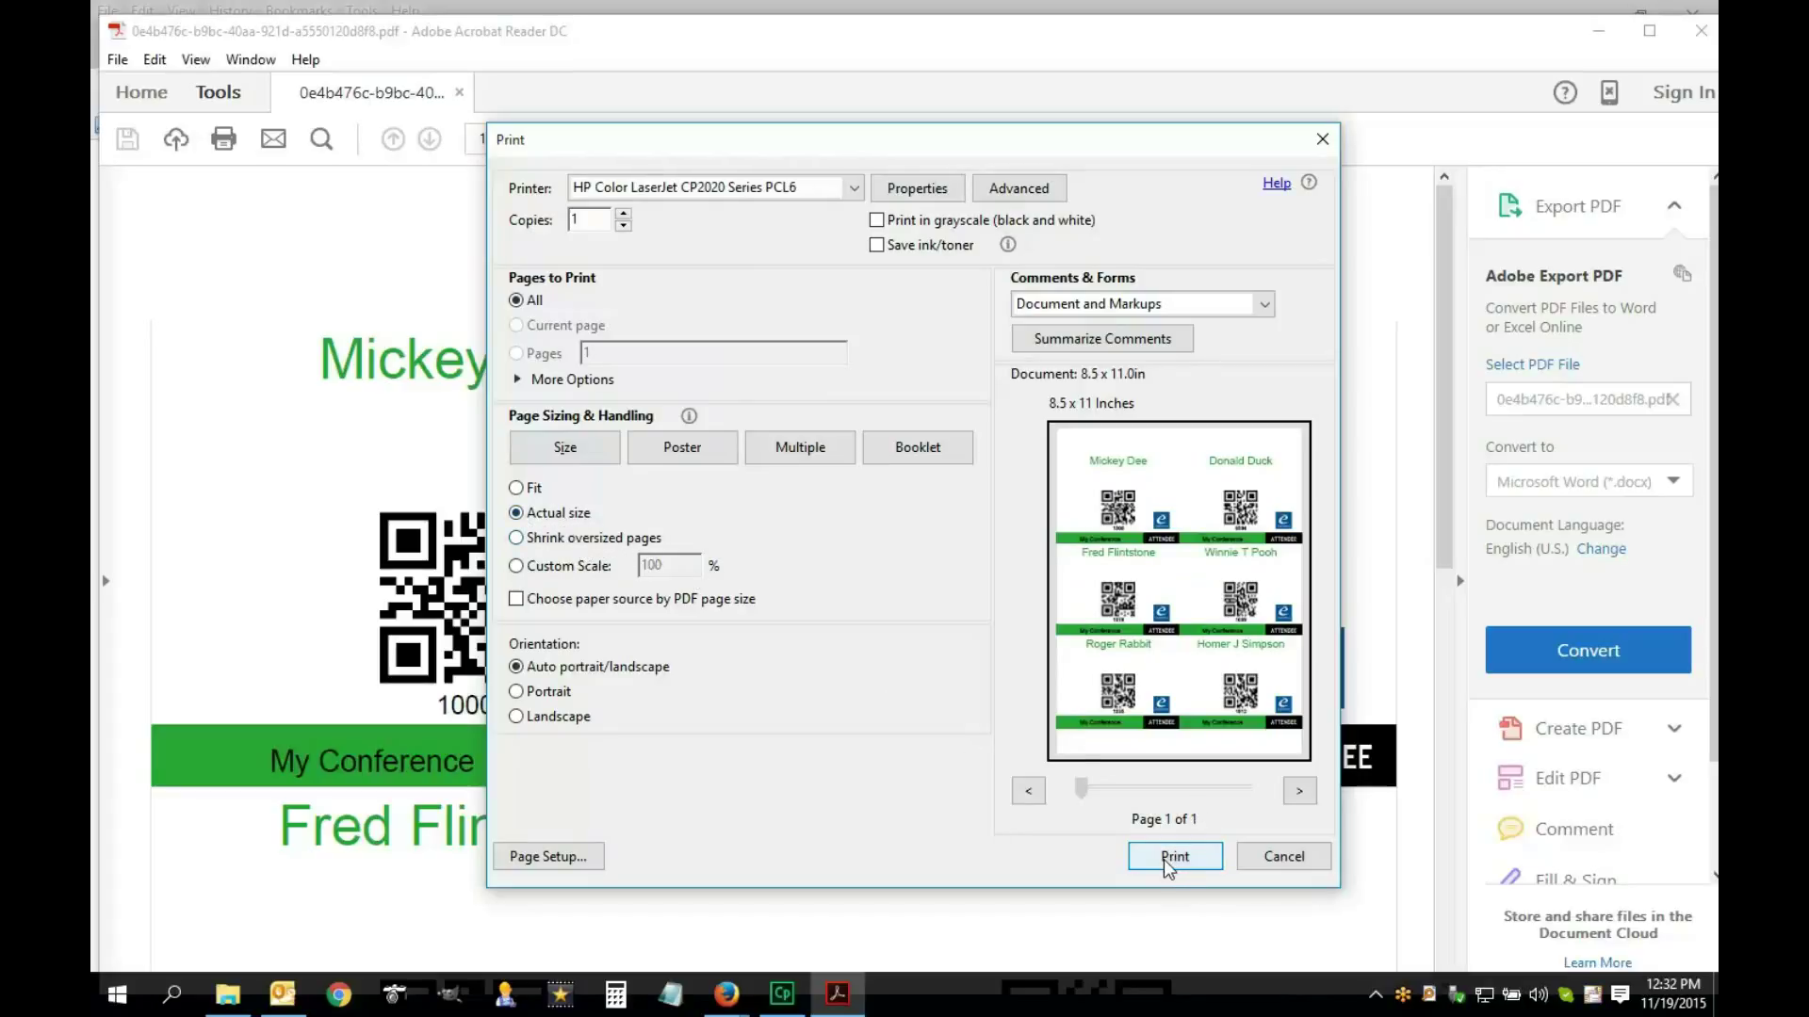
left_click(1270, 863)
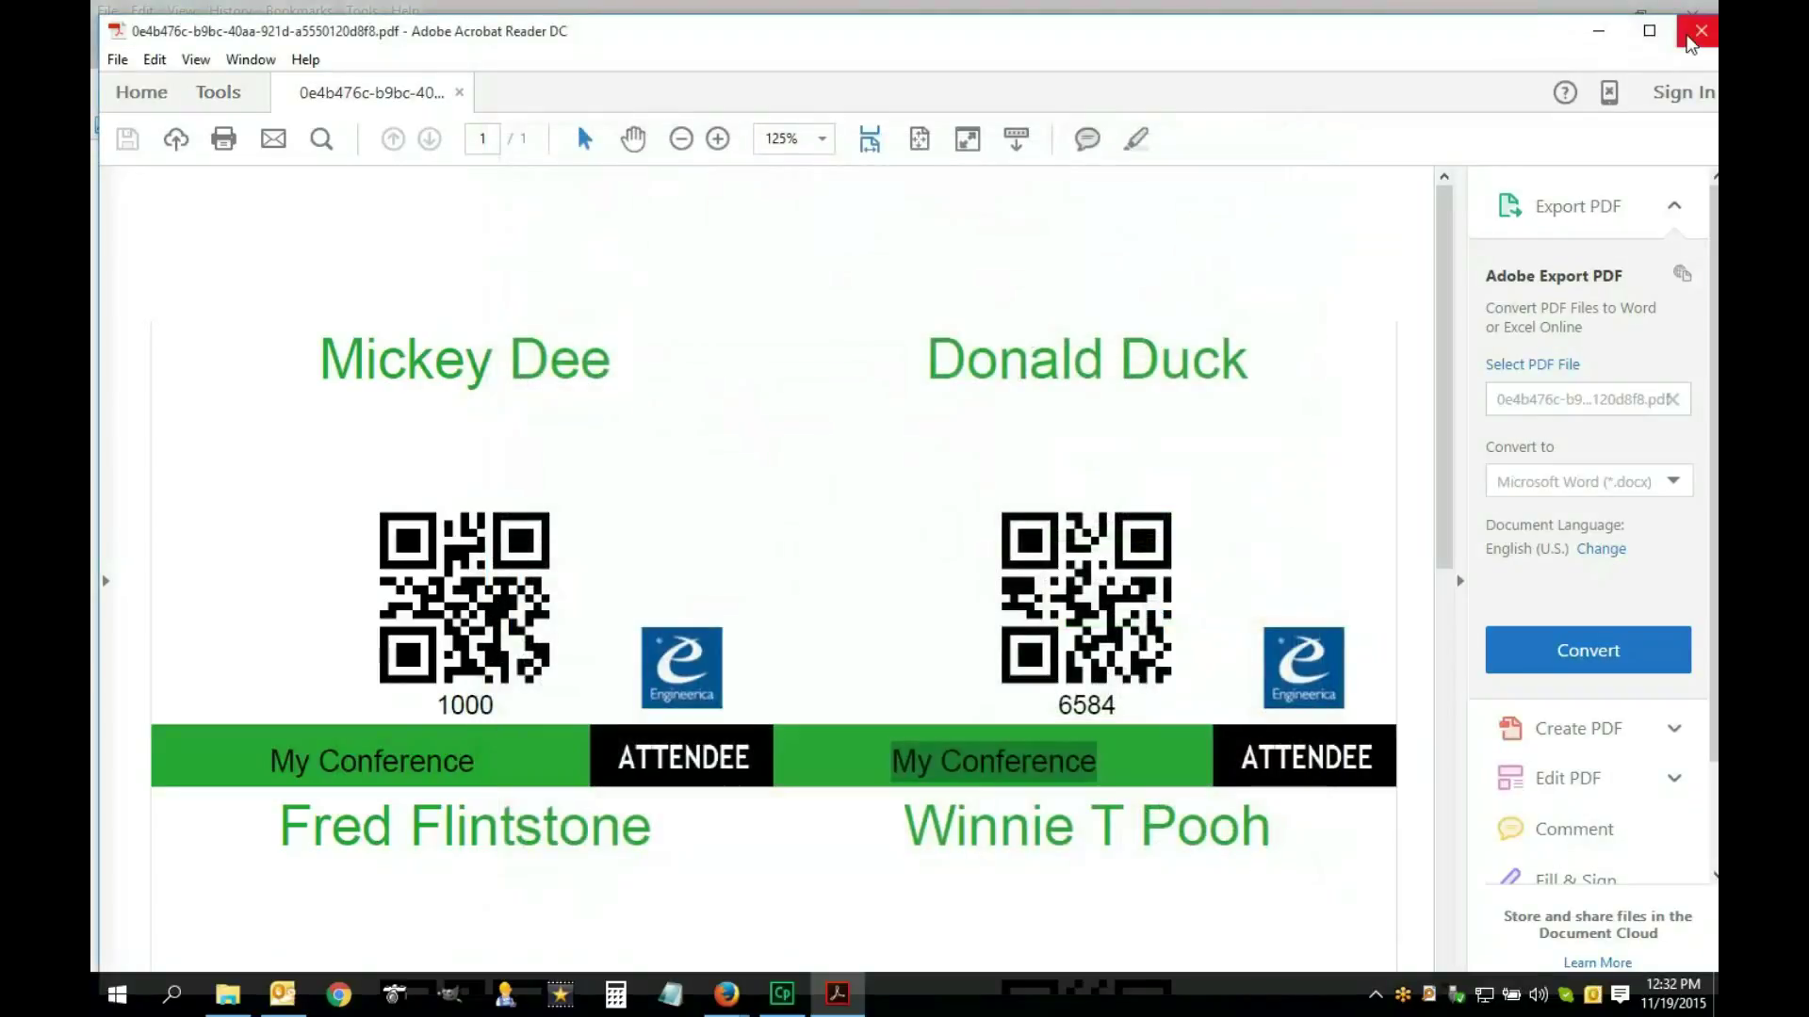
left_click(1701, 30)
Switch to the quickstart guide and scroll down to section 5, Record Attendance
scroll(903, 716, "up", 5)
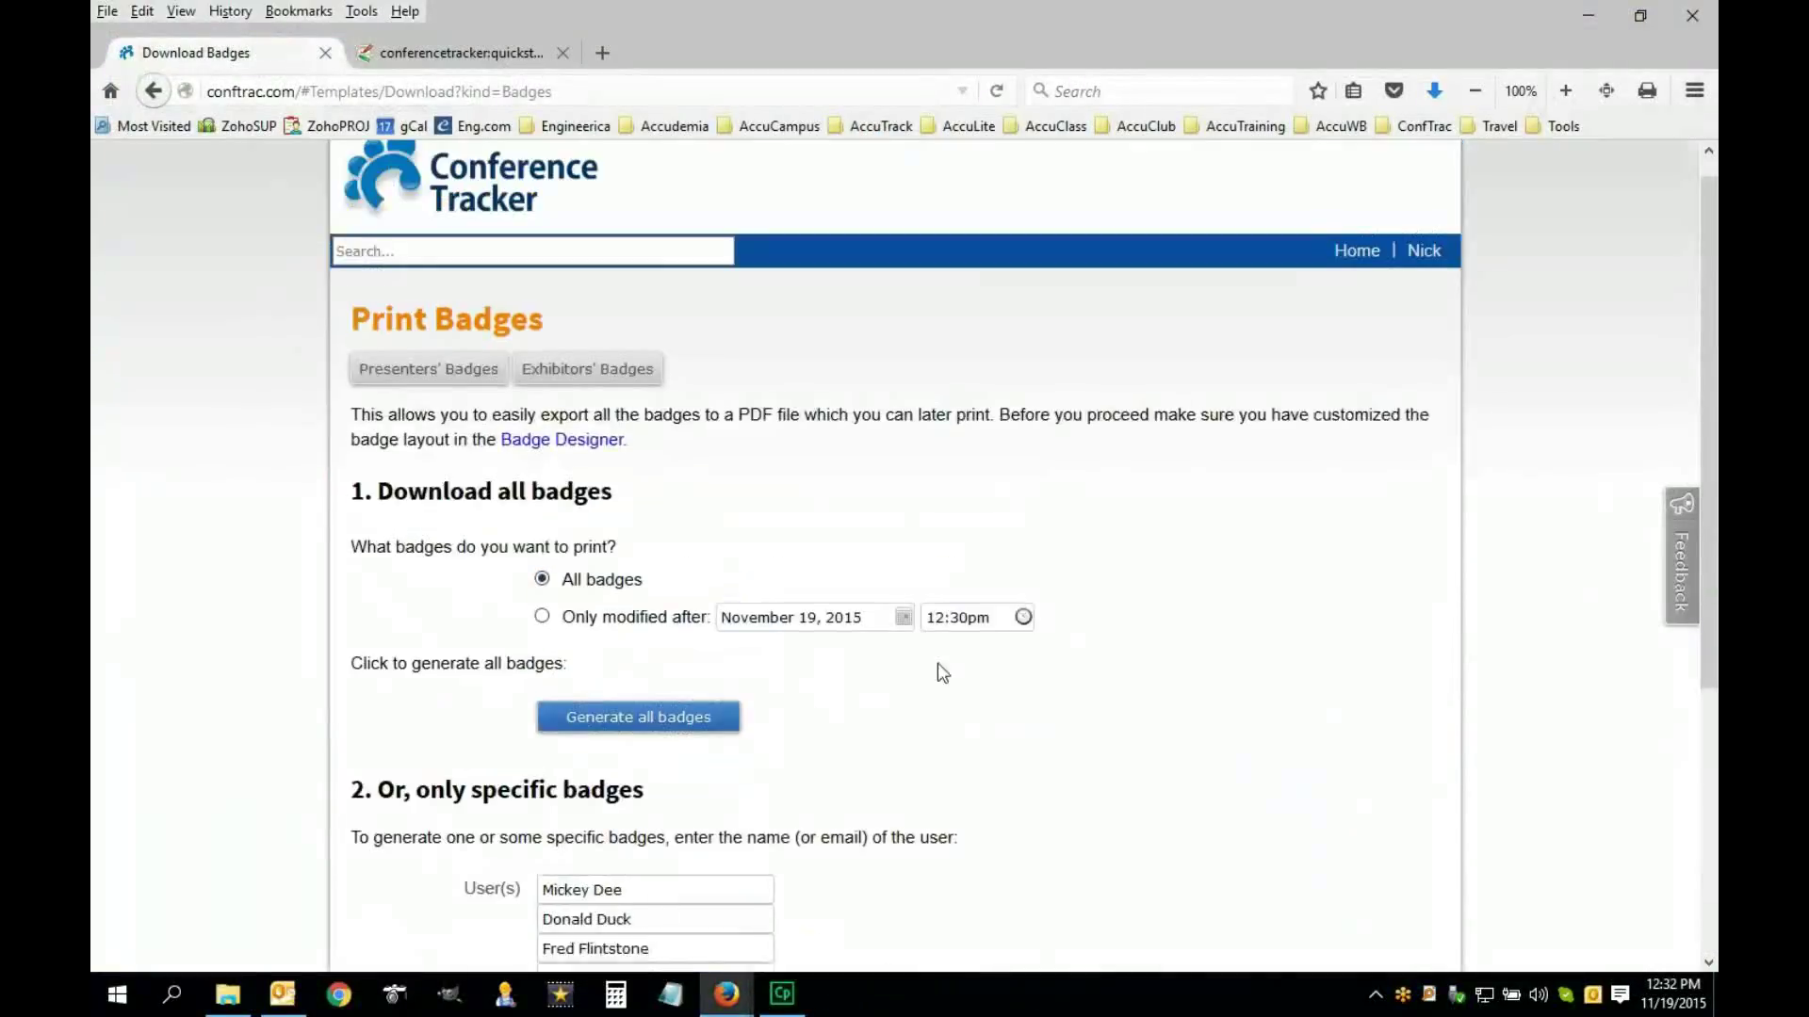
left_click(439, 59)
scroll(648, 608, "down", 10)
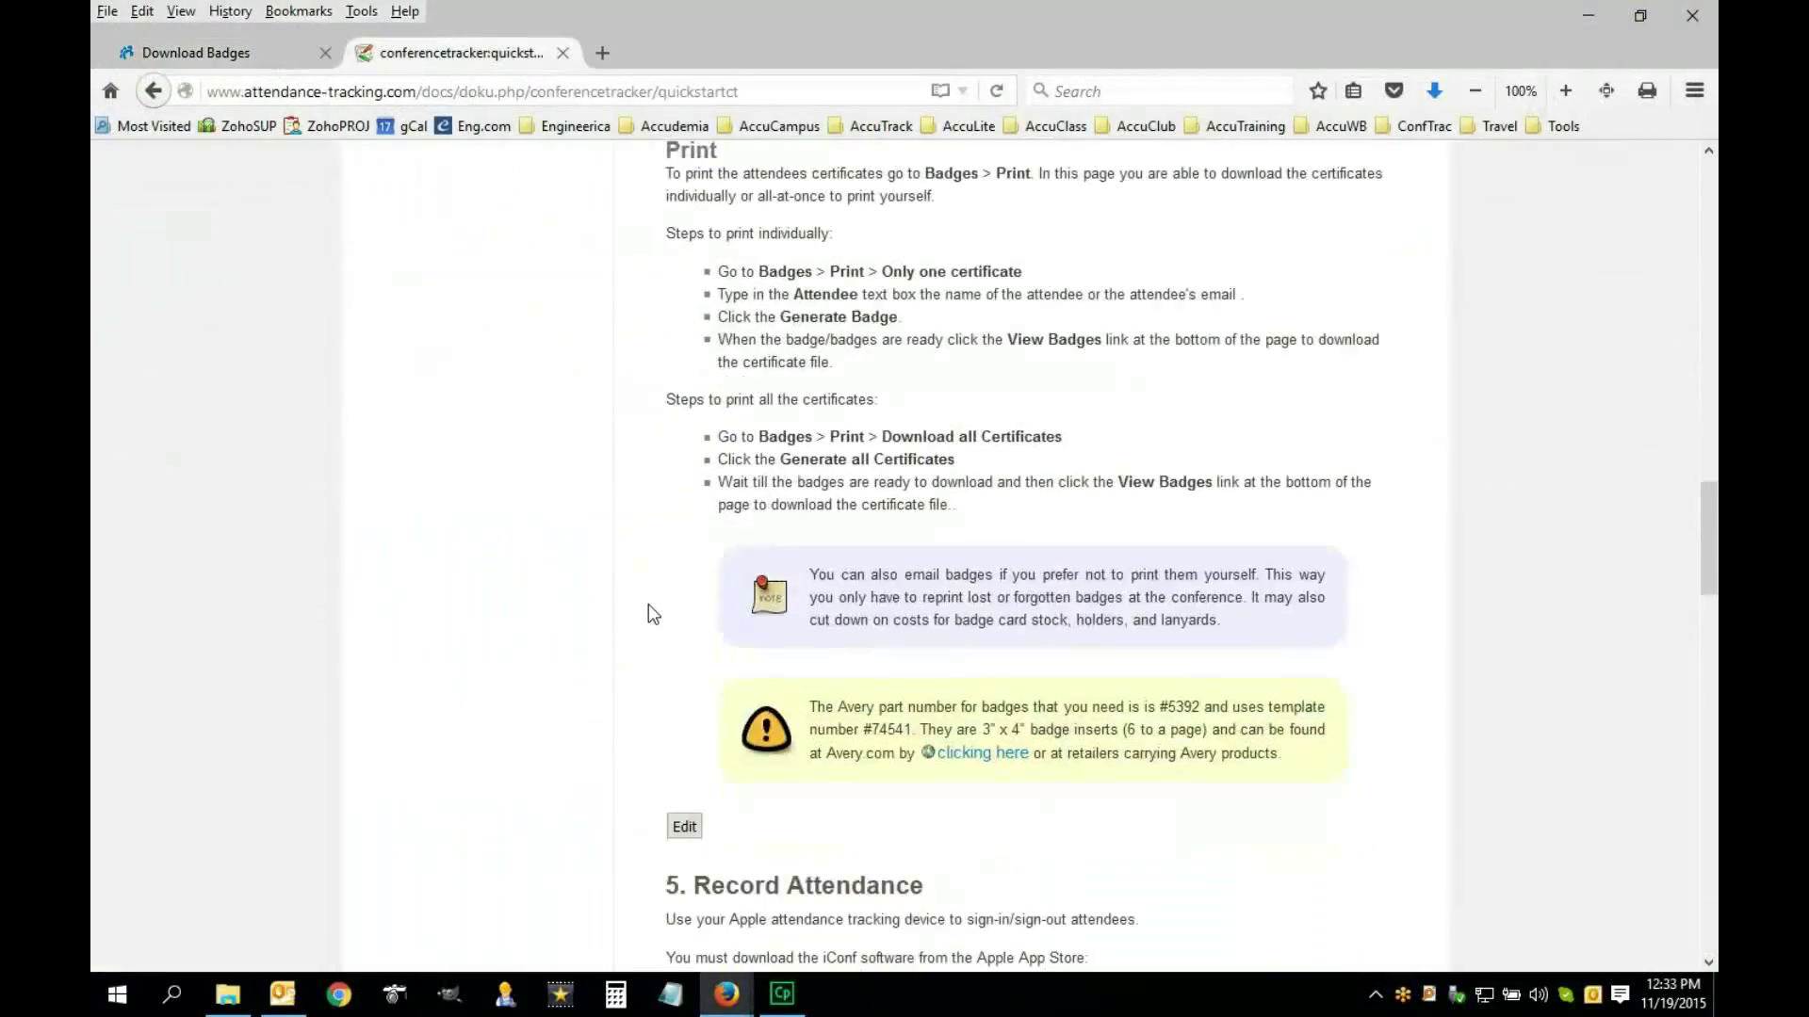
scroll(648, 614, "down", 1)
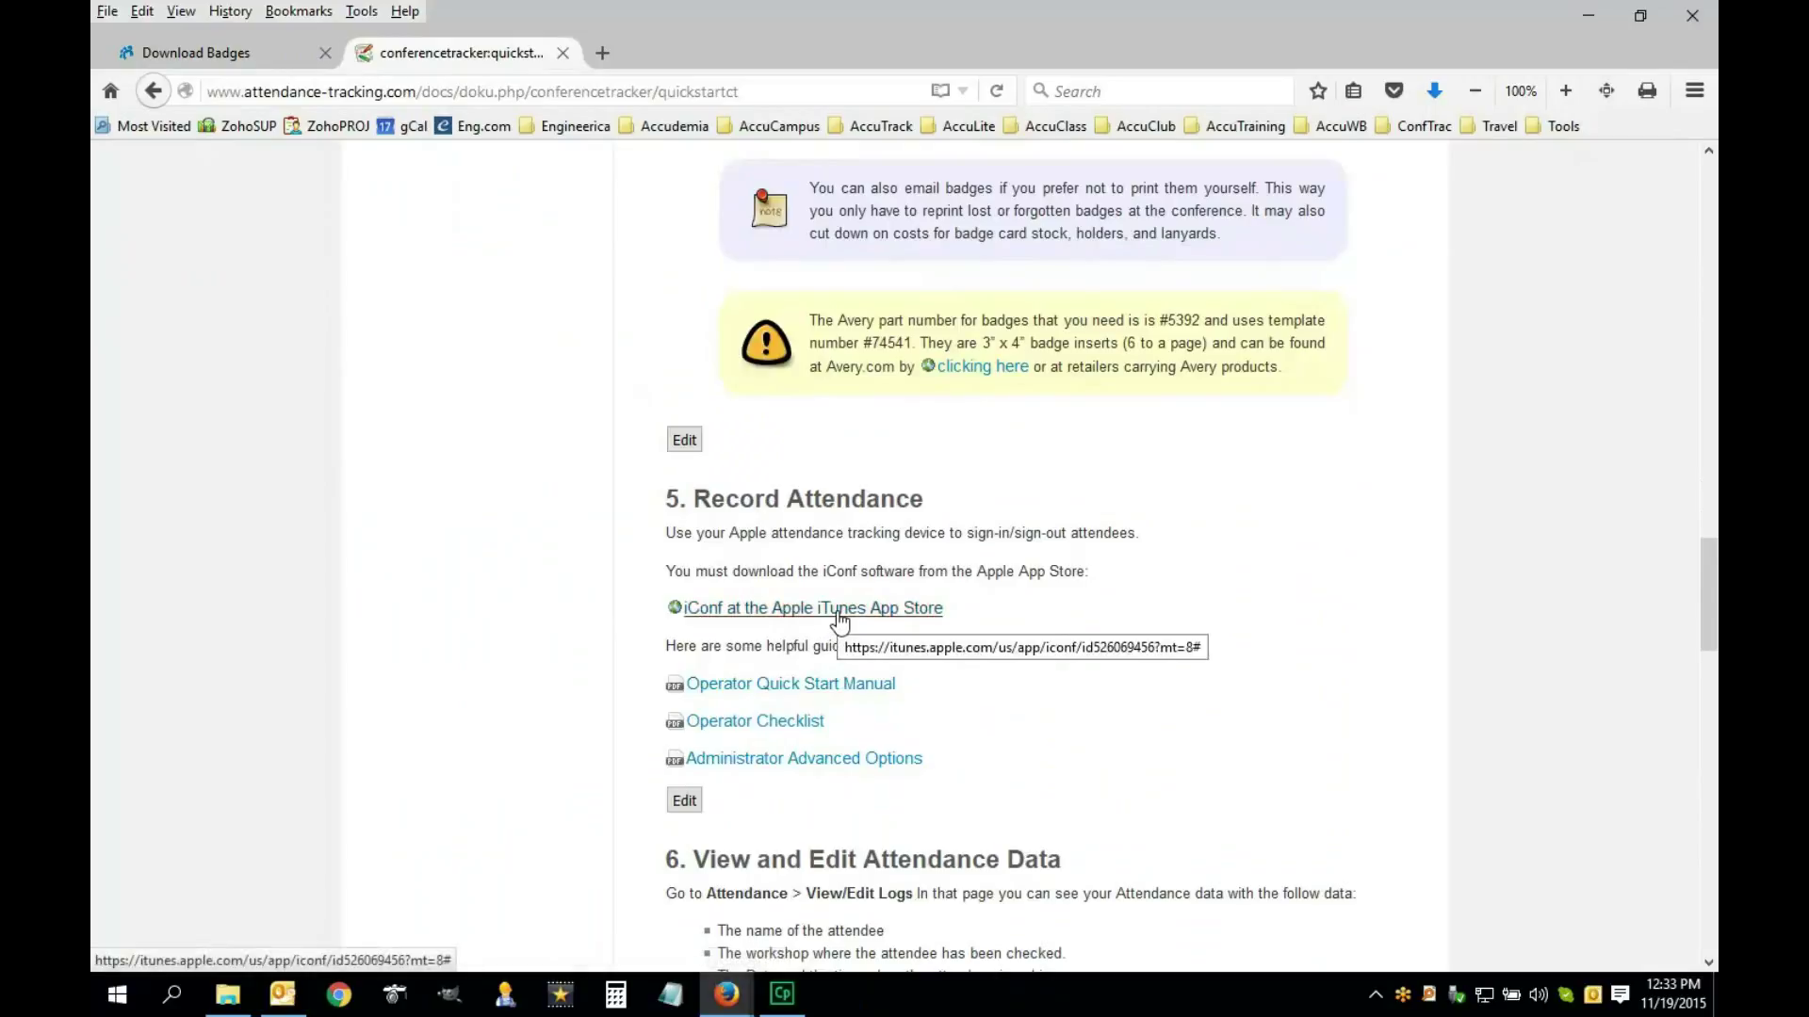
Open the iConf App Store page, browse its iPhone screenshots, then return to the Print Badges tab
left_click(839, 620)
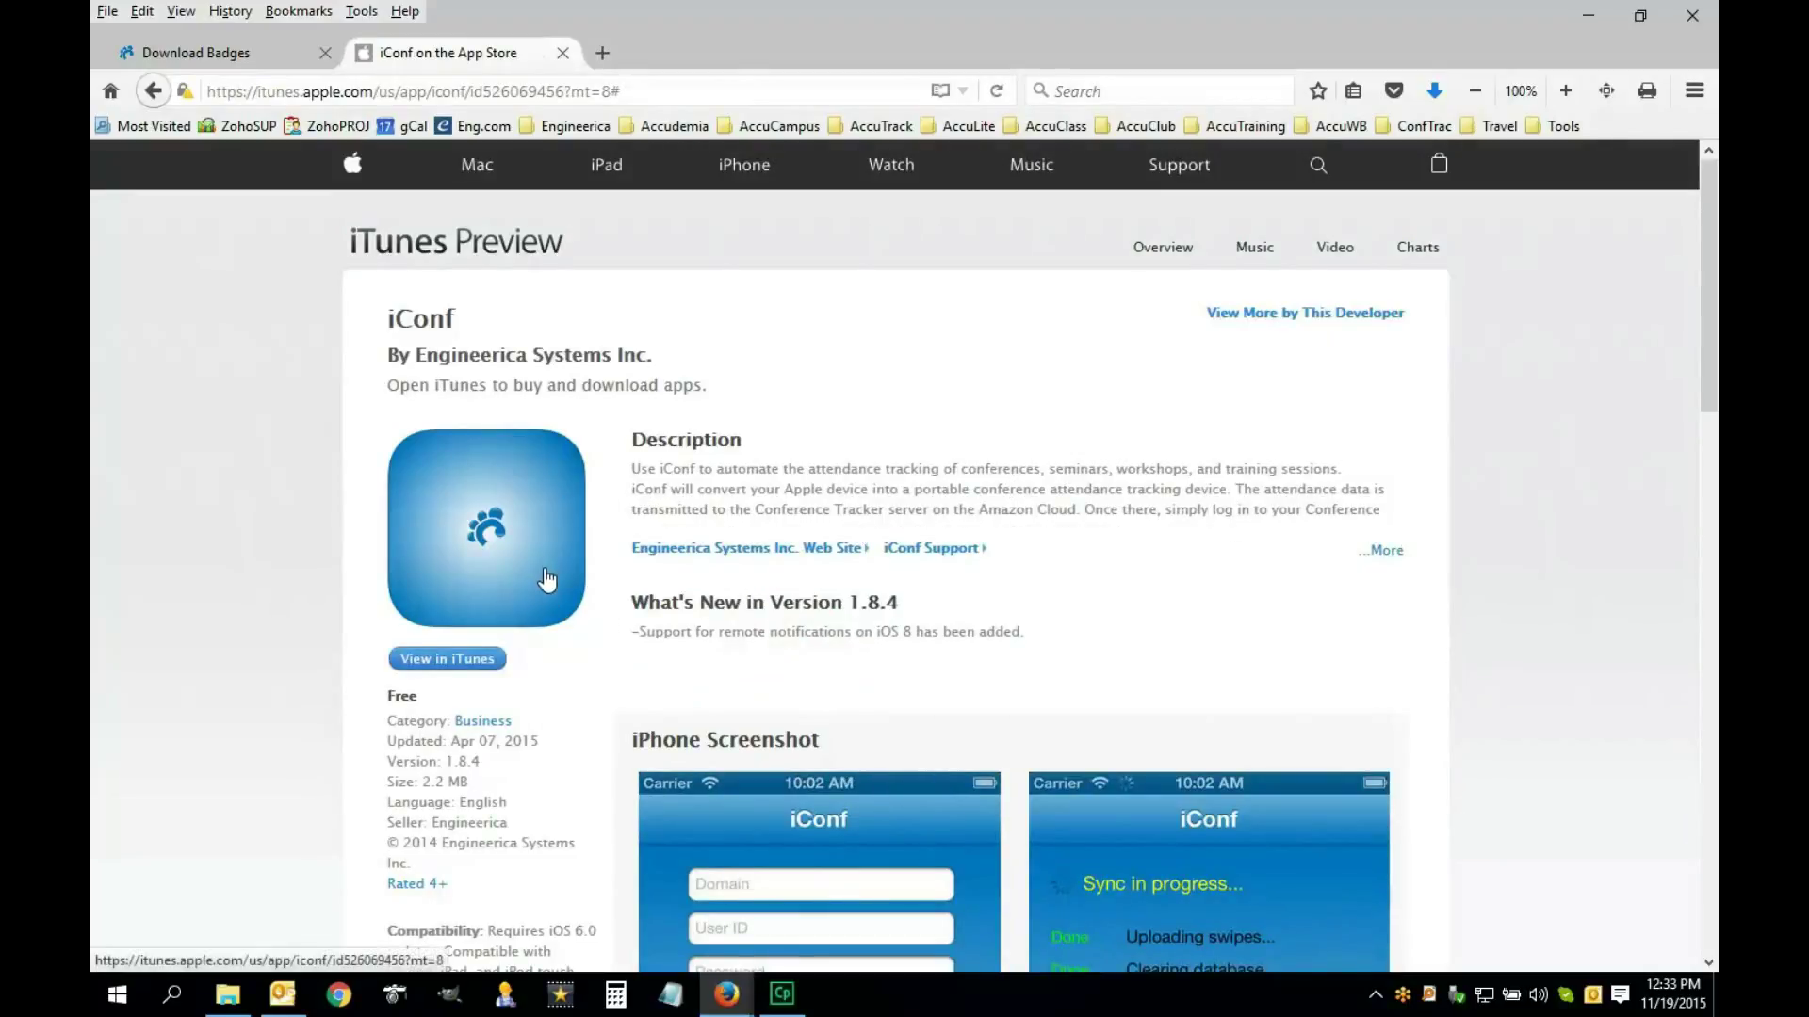
scroll(942, 640, "down", 3)
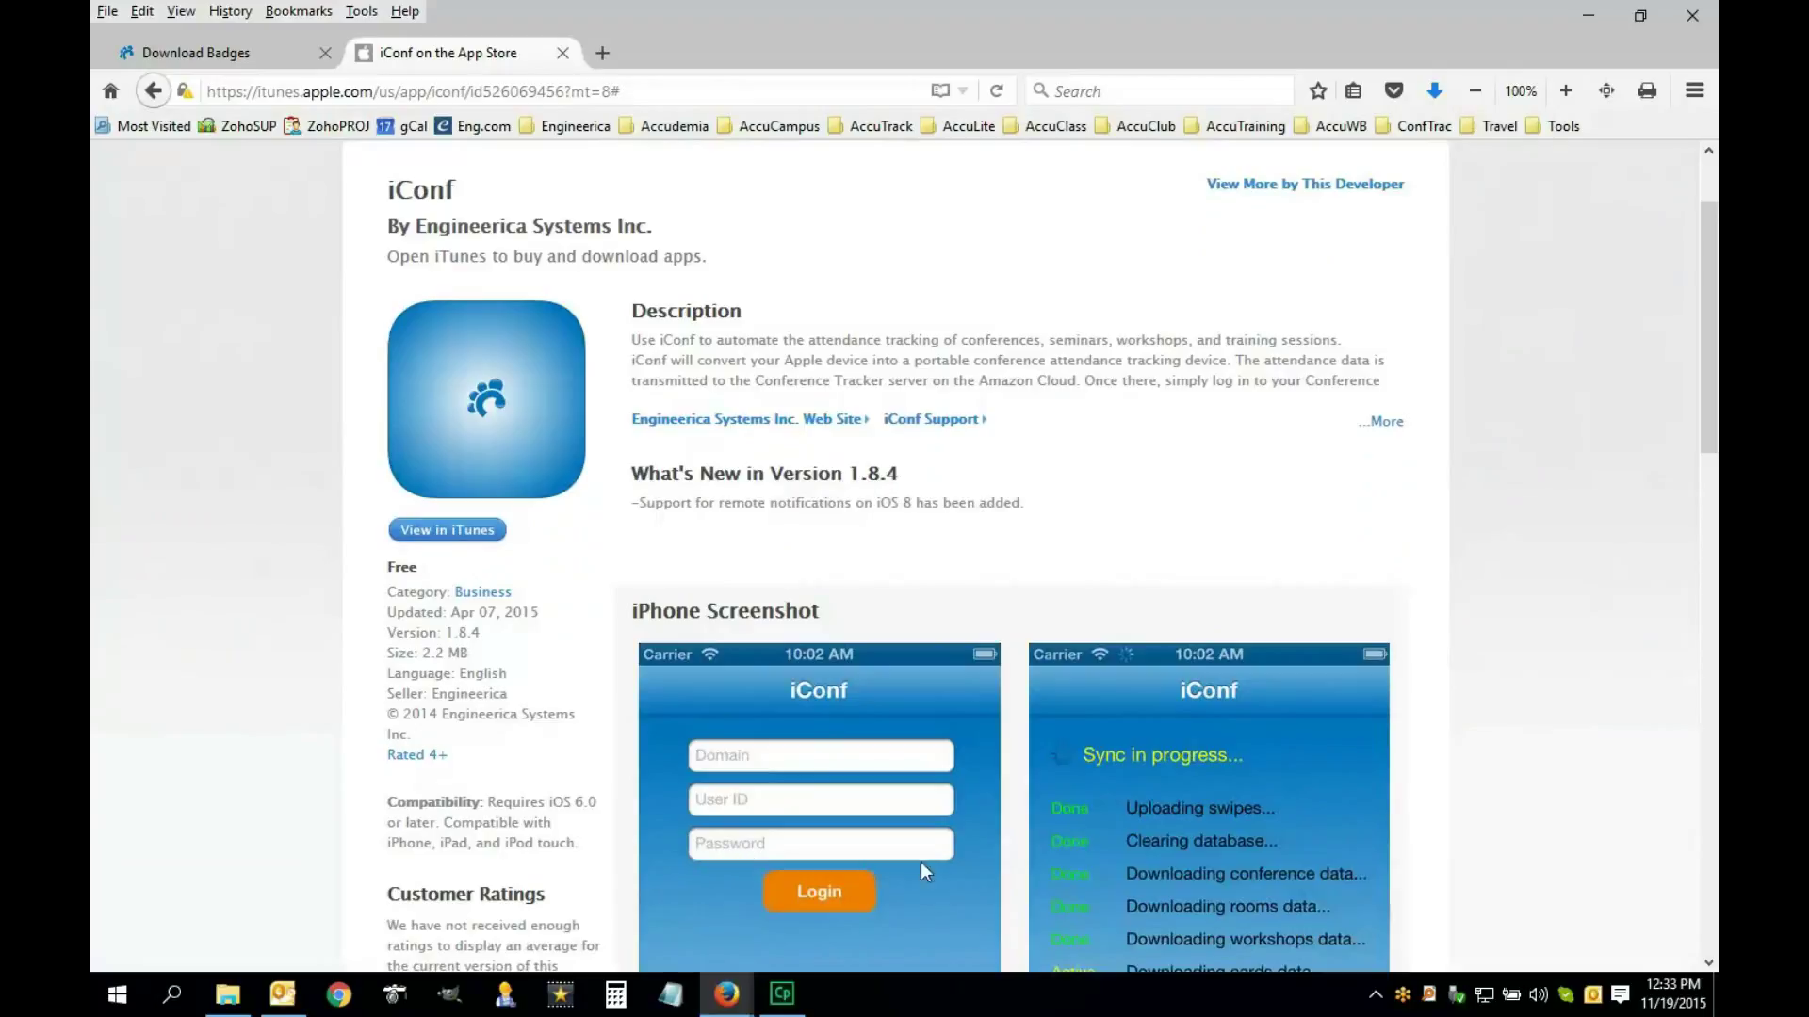
scroll(1103, 850, "down", 3)
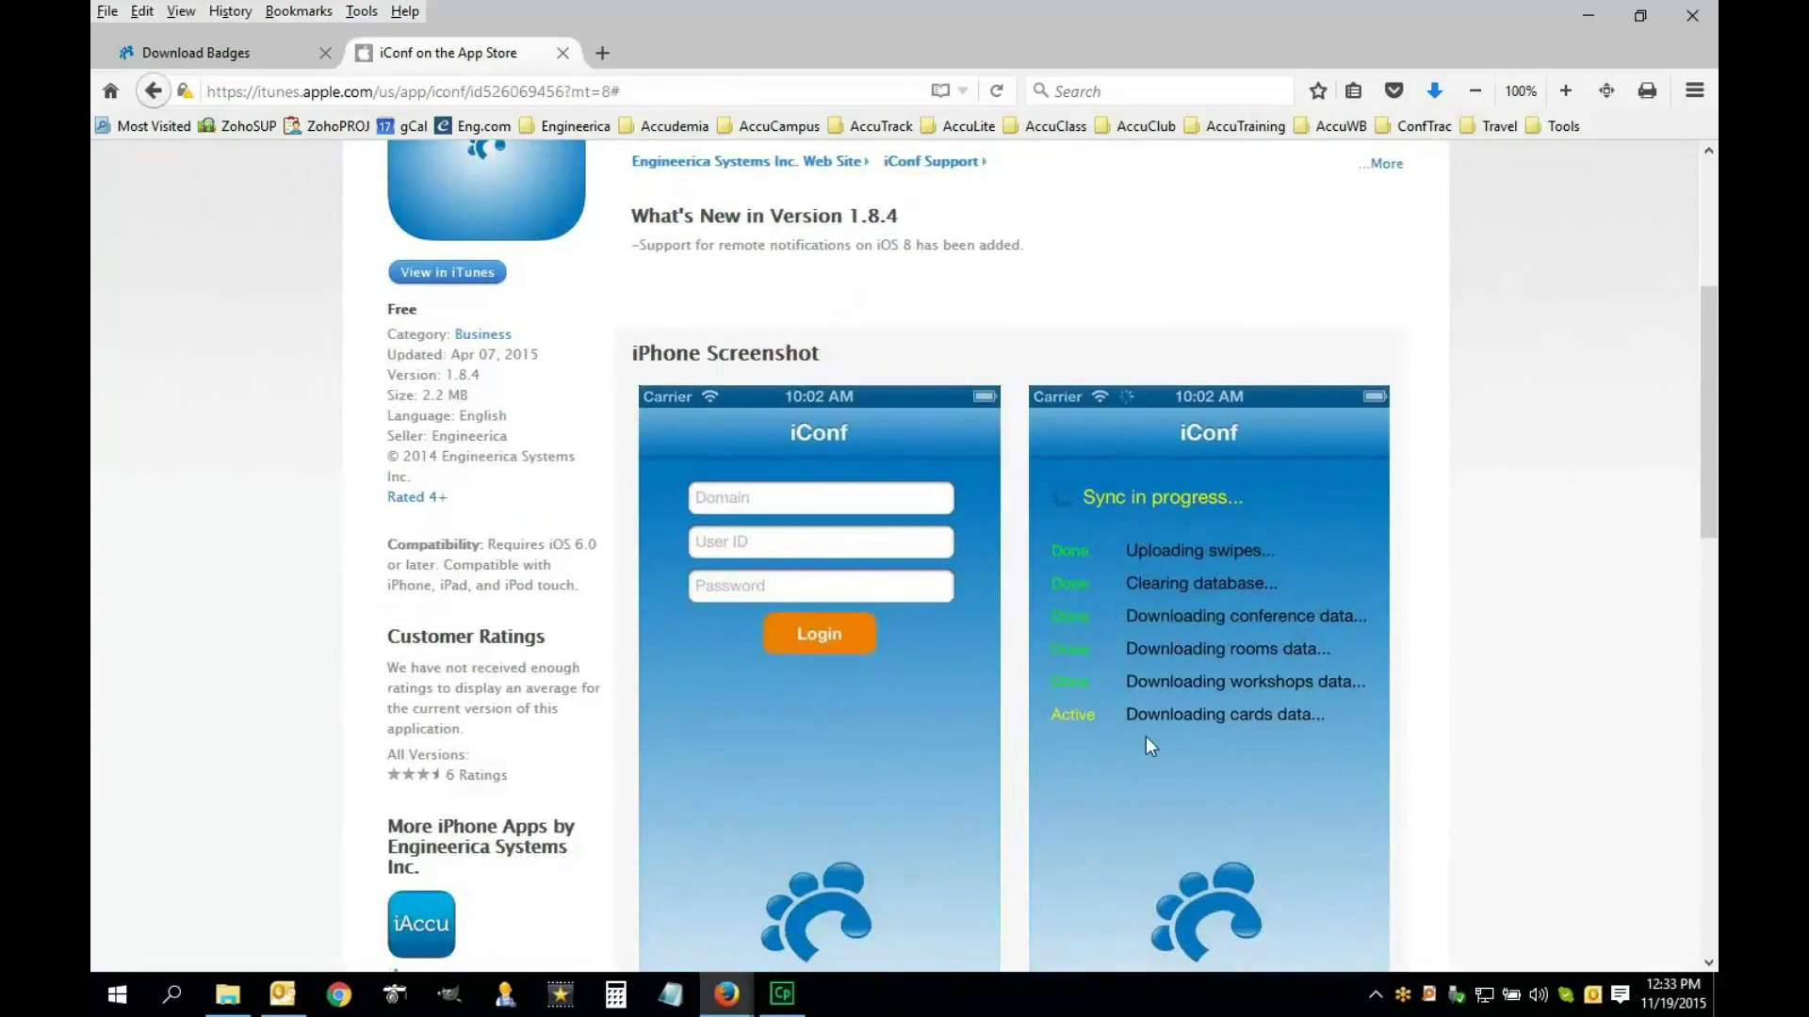
scroll(1146, 761, "down", 2)
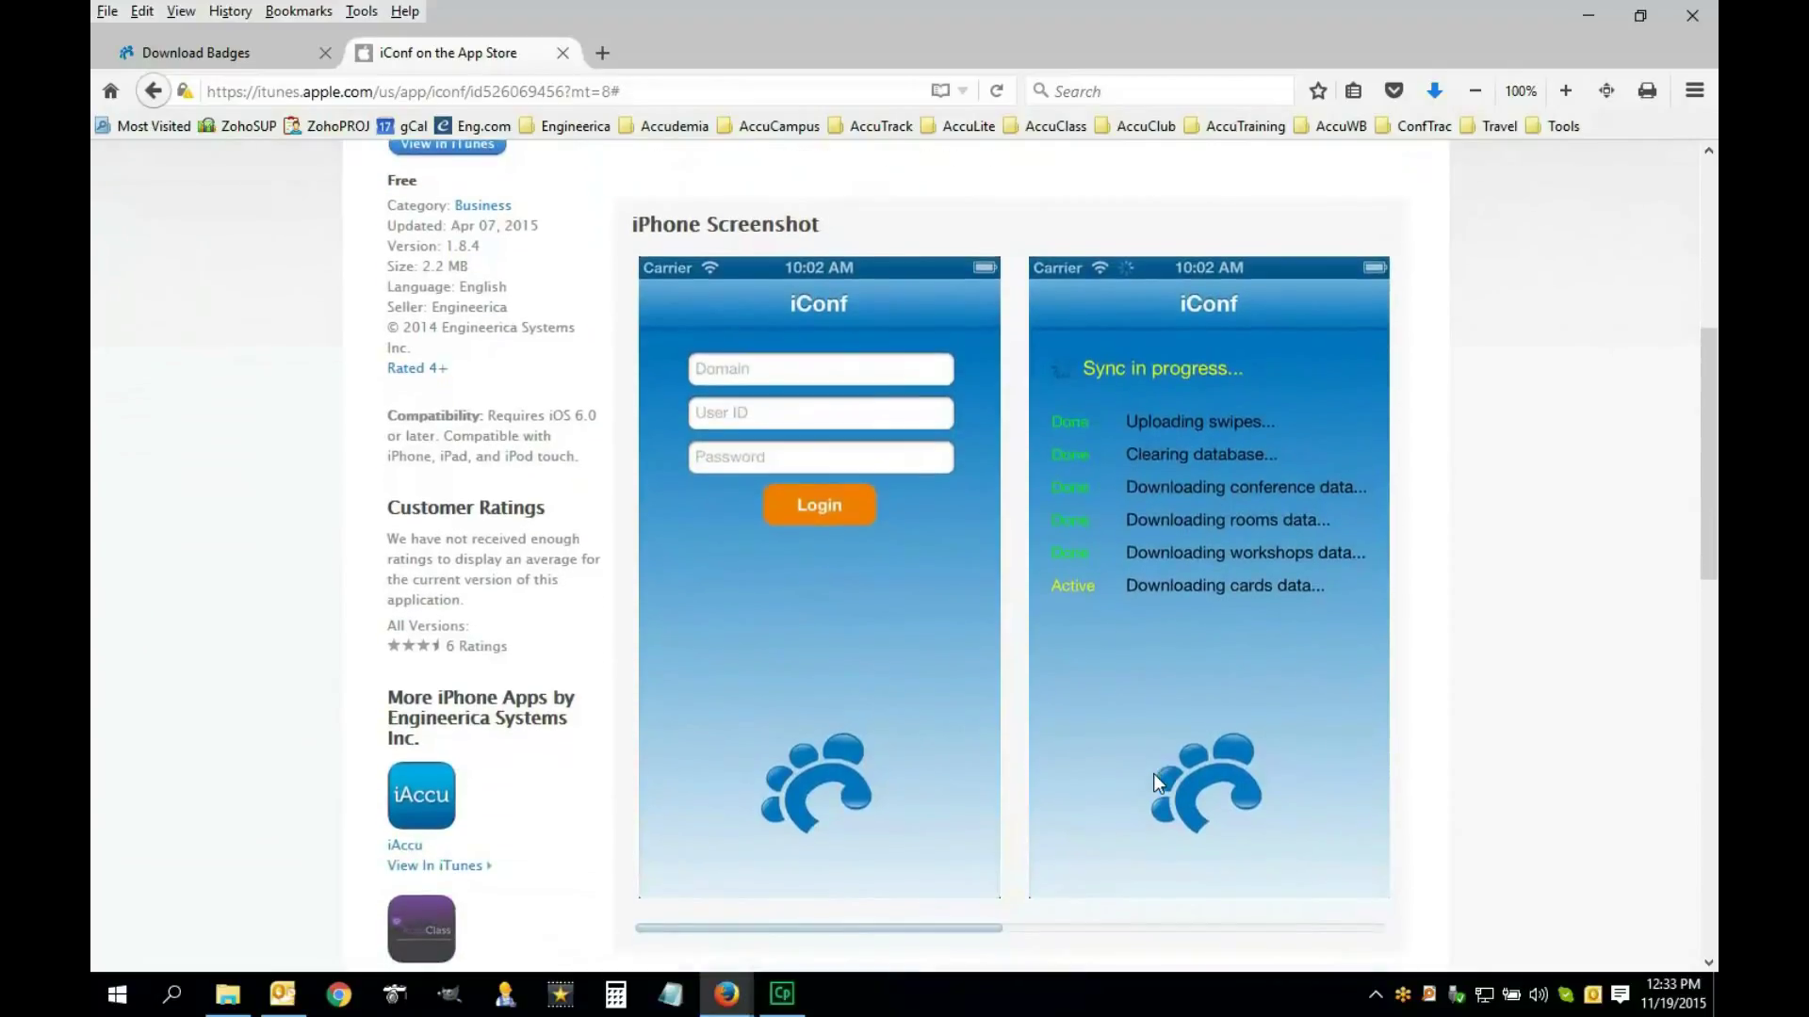
scroll(981, 945, "right", 5)
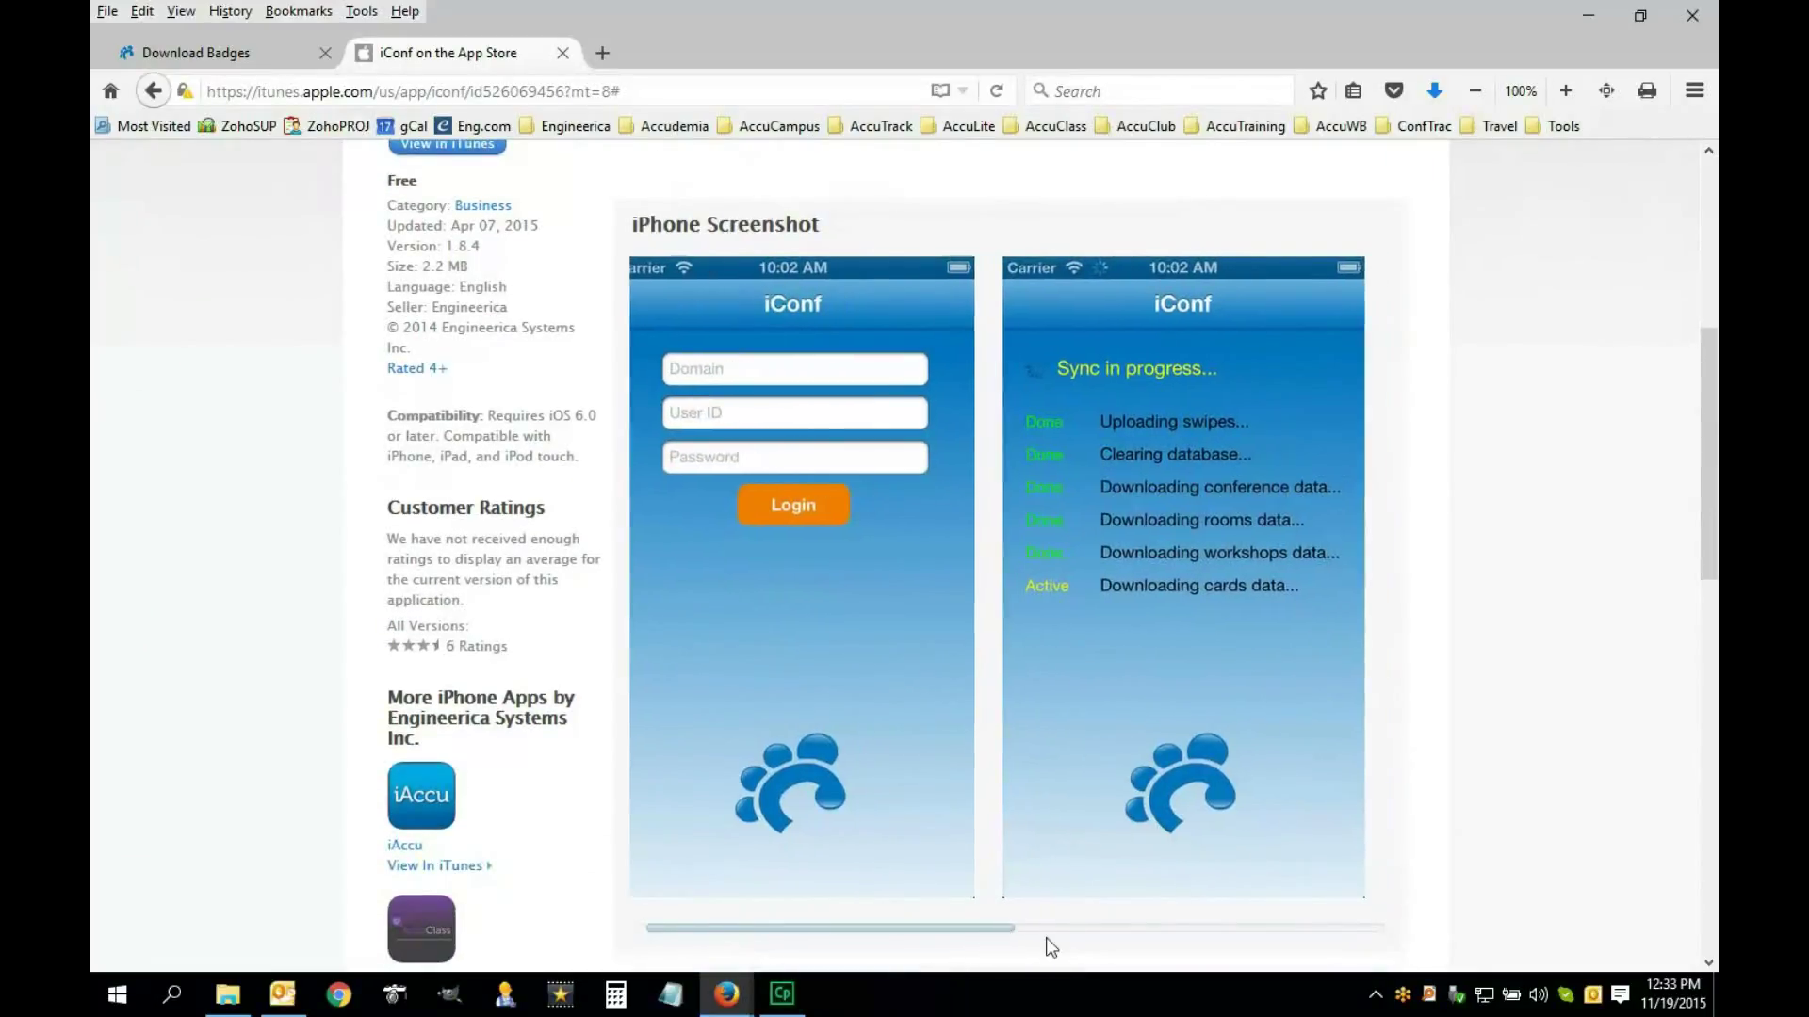
scroll(1389, 944, "right", 2)
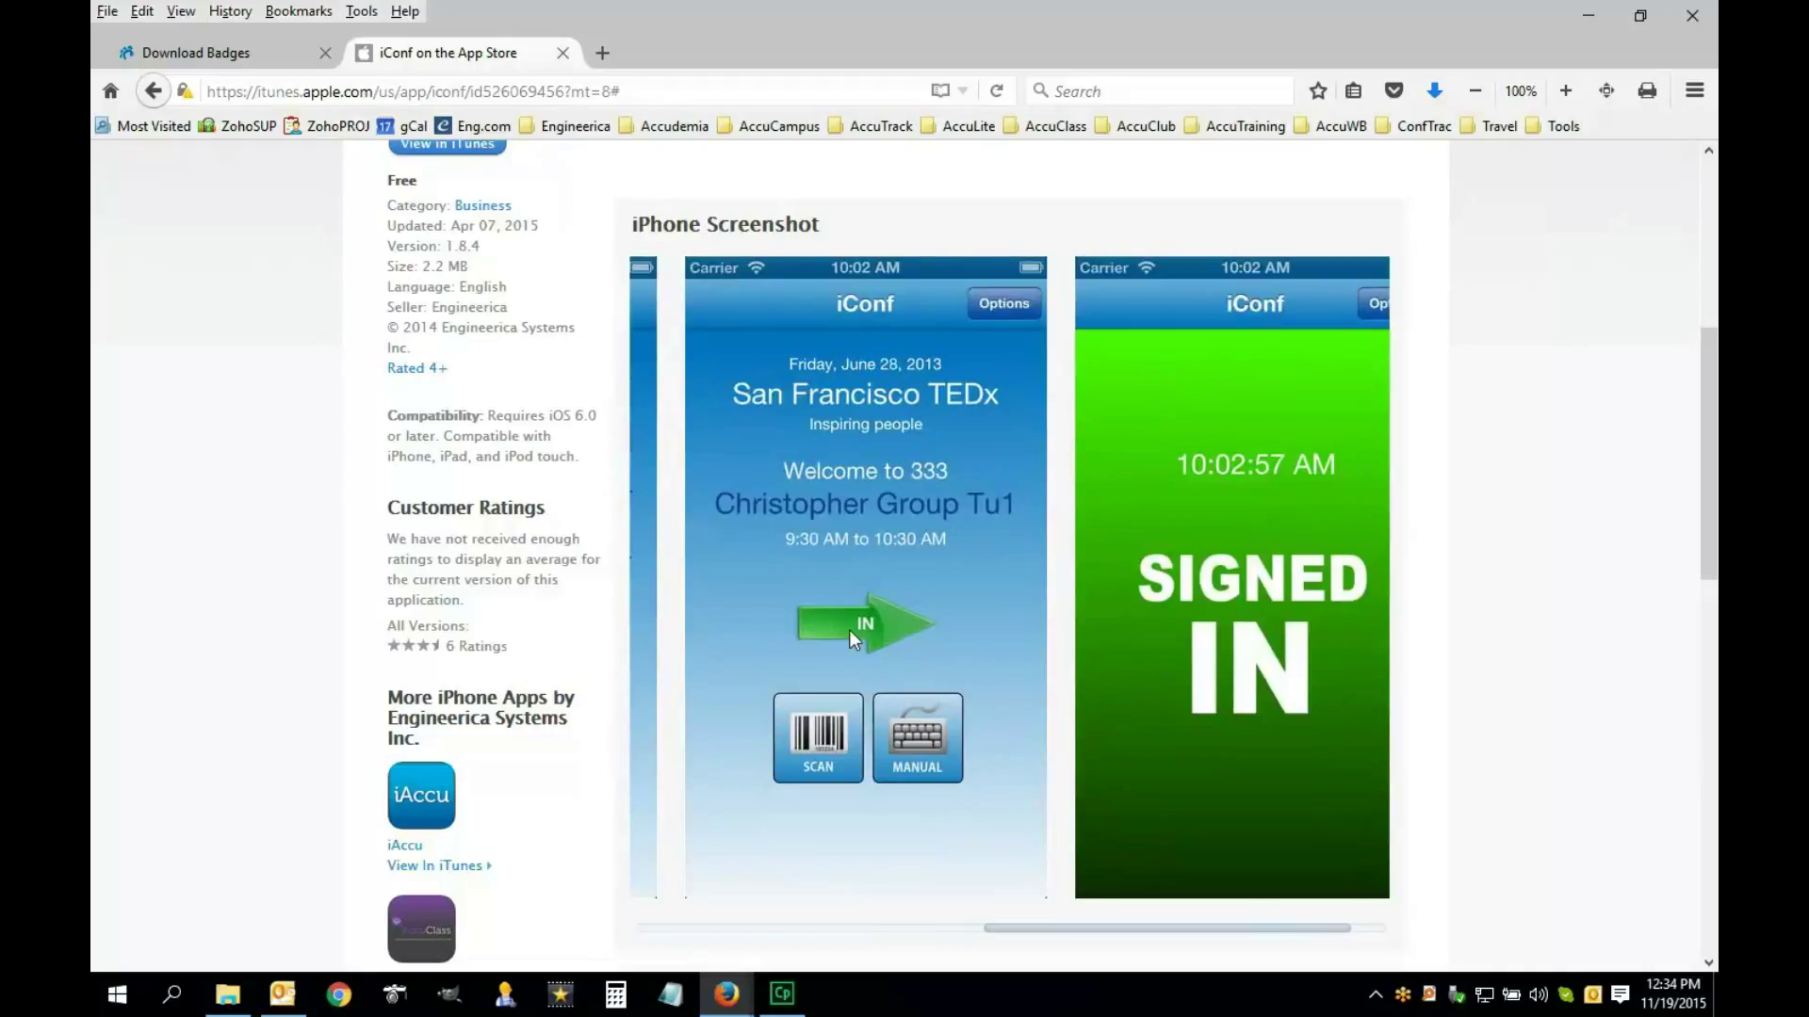
left_click_drag(1288, 937, 1631, 906)
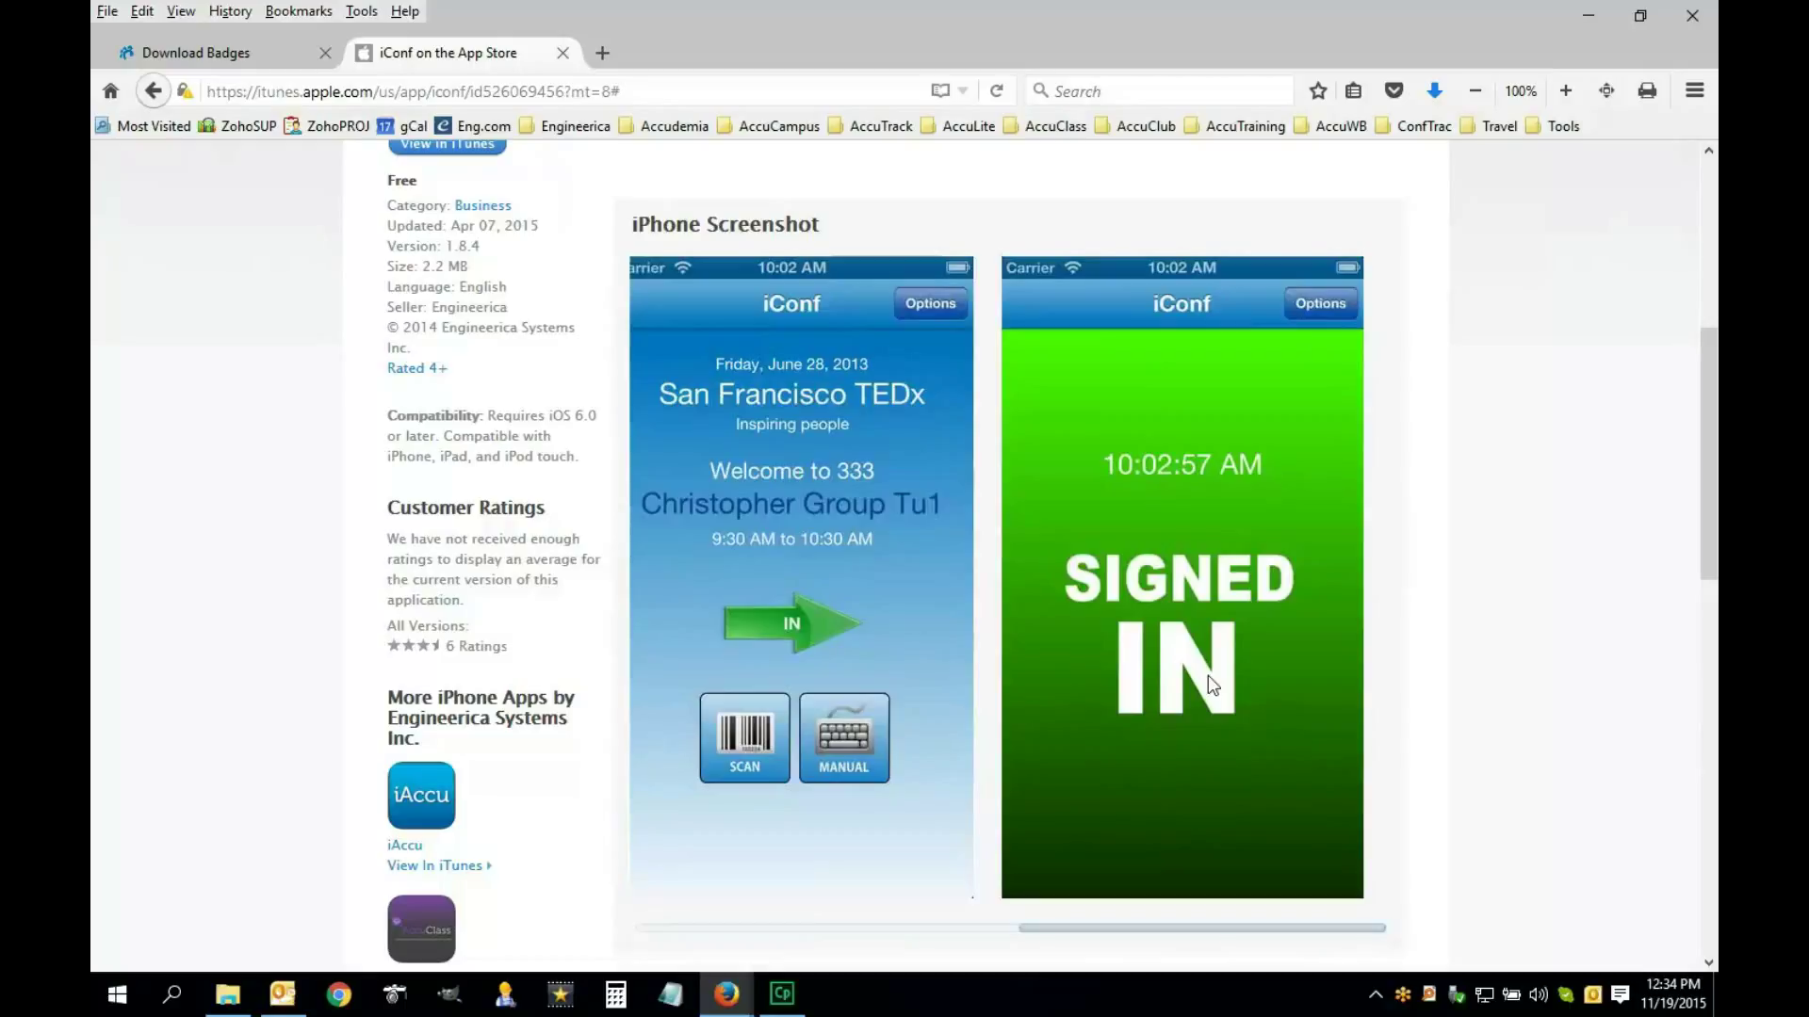
scroll(1208, 675, "up", 5)
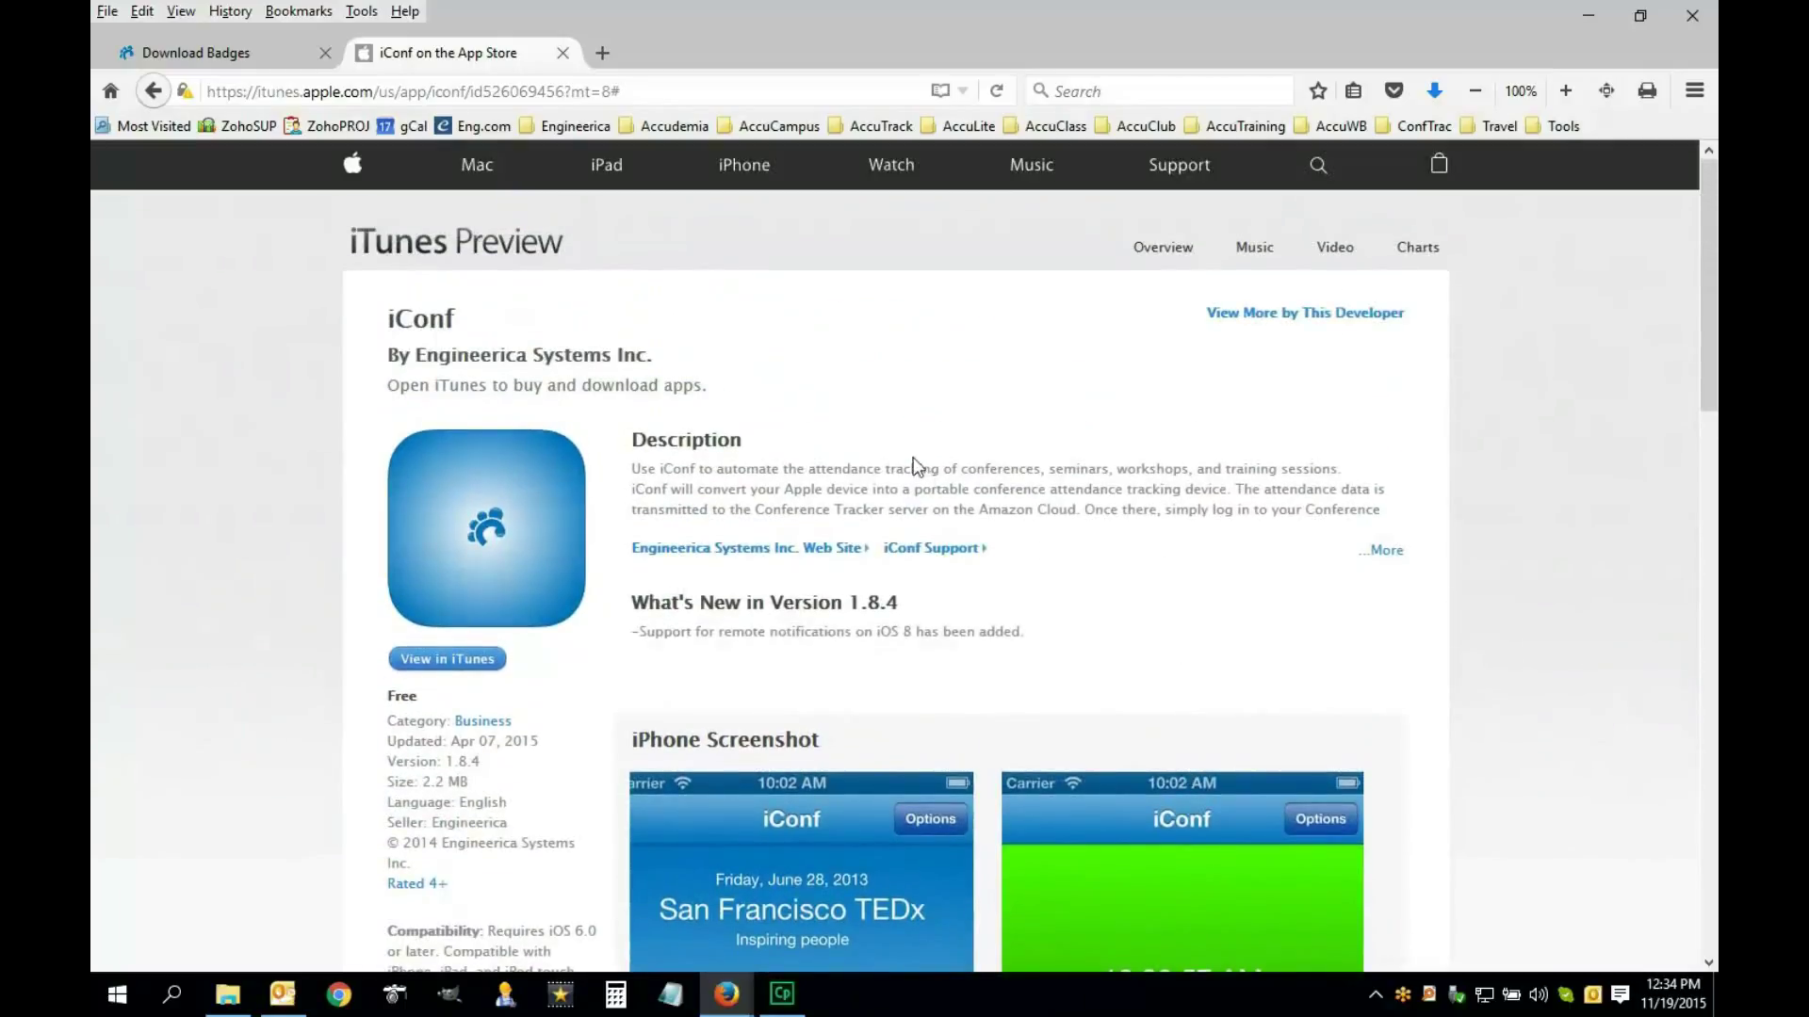
left_click(270, 62)
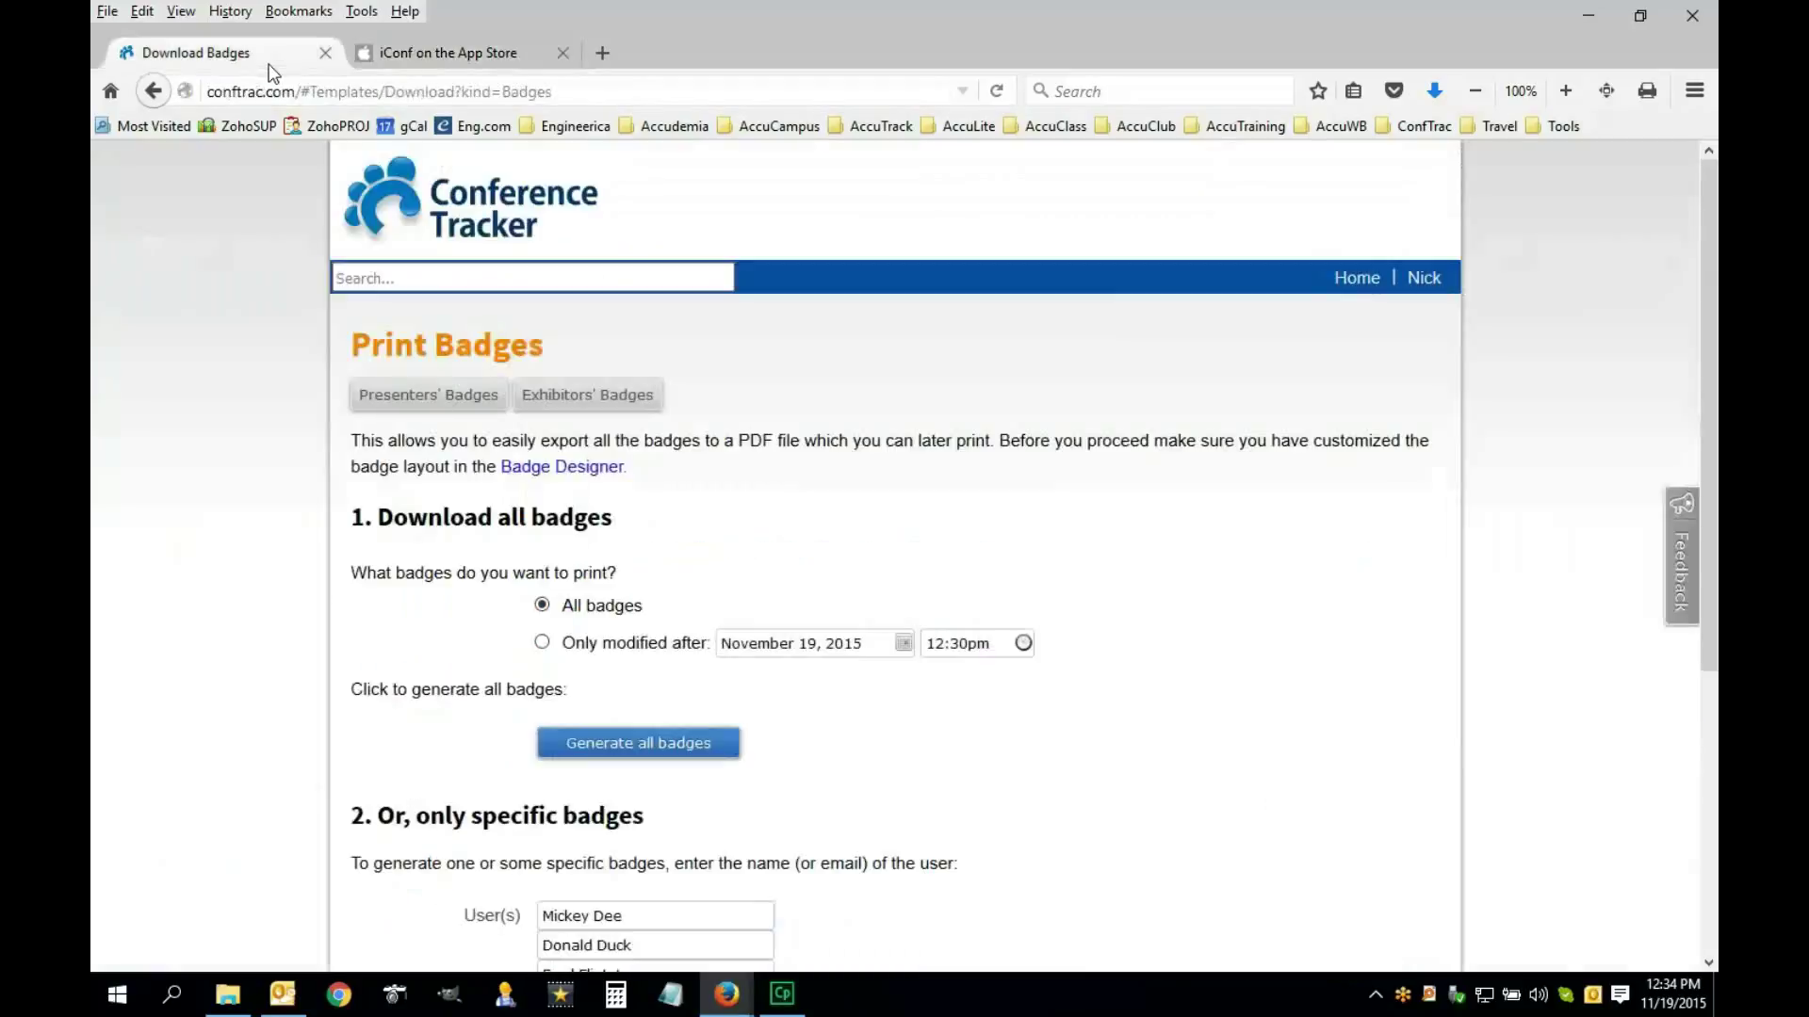
Go to the home page and scroll through its New Conference Check List sections
scroll(956, 643, "down", 1)
scroll(1163, 698, "down", 2)
scroll(1162, 698, "up", 3)
left_click(1356, 243)
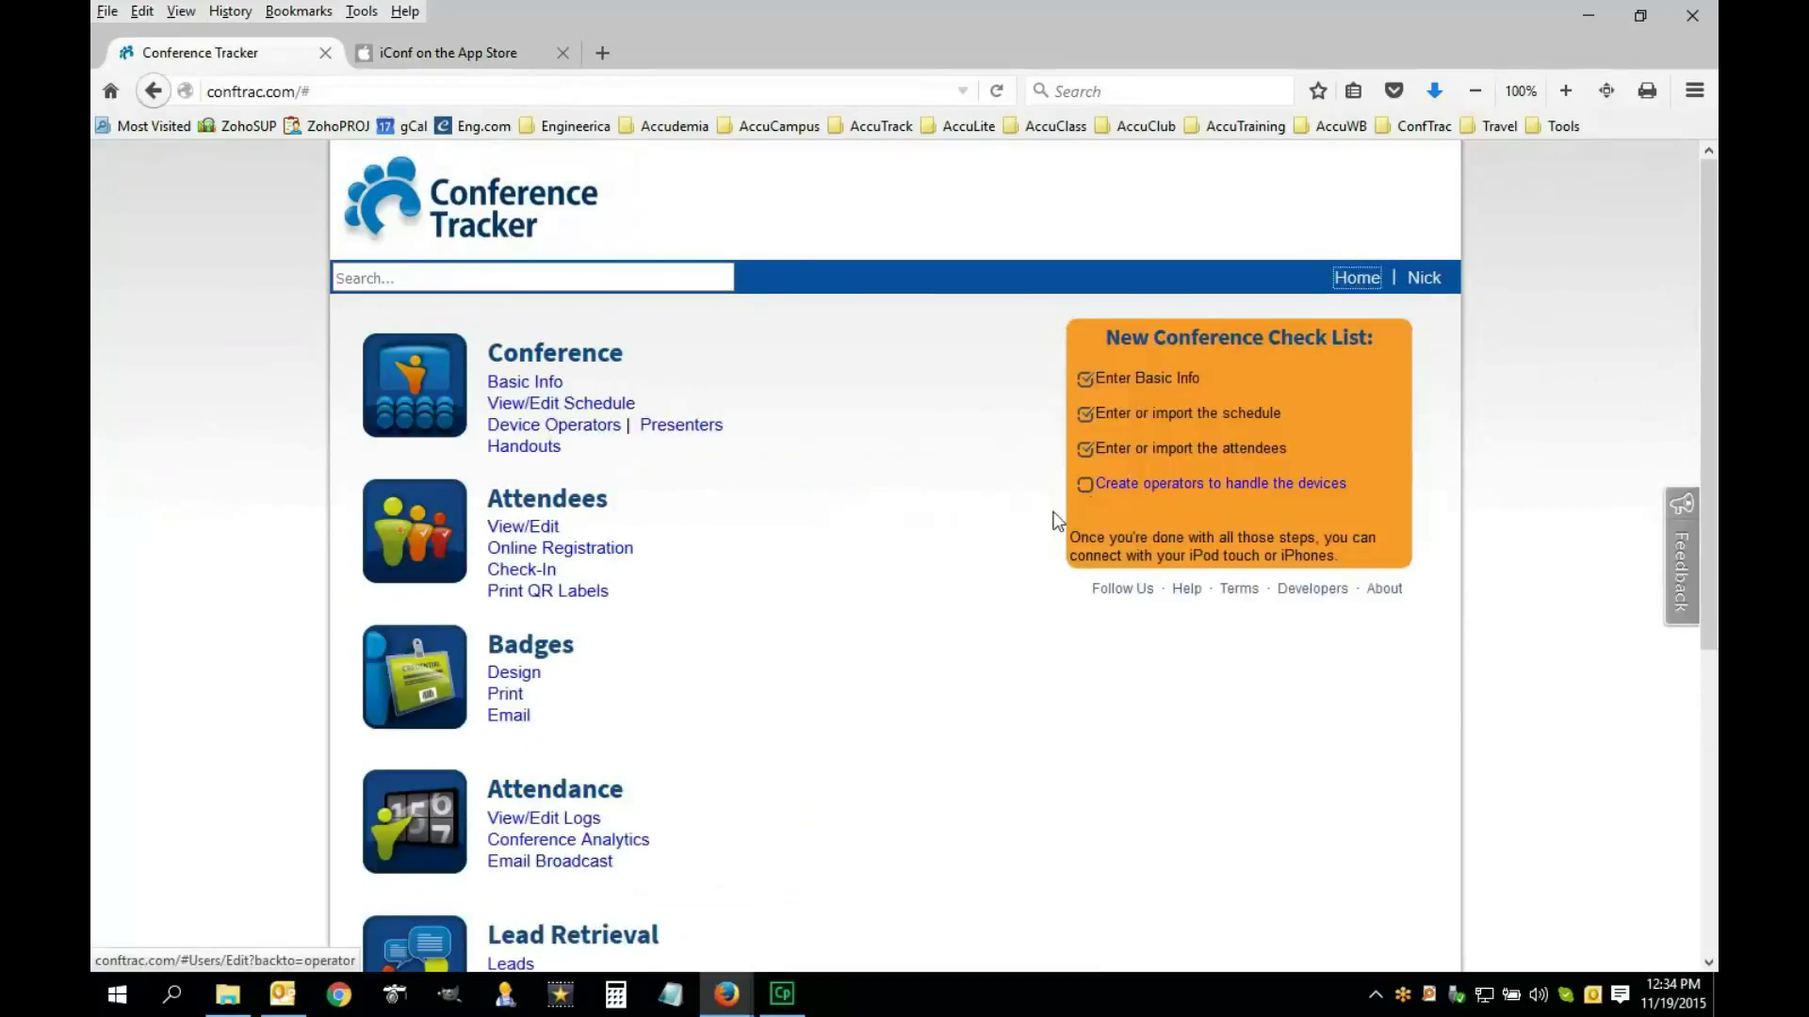
scroll(1171, 414, "down", 1)
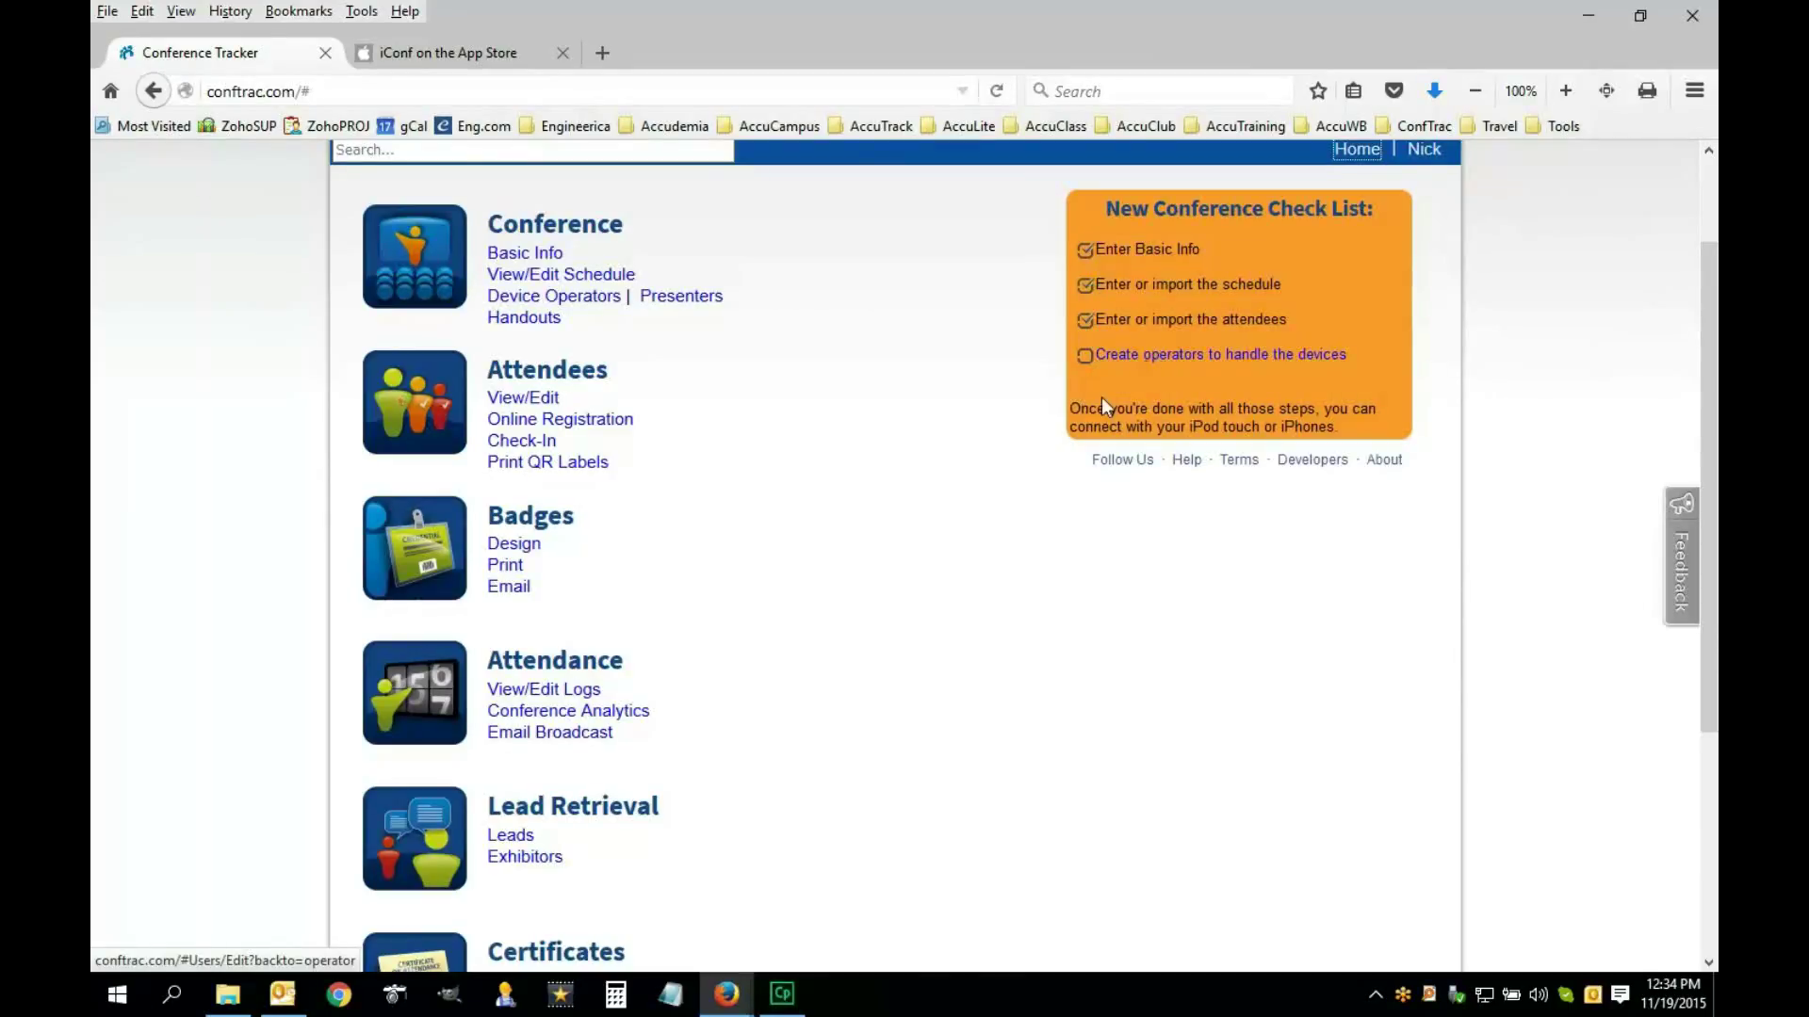
scroll(876, 527, "up", 3)
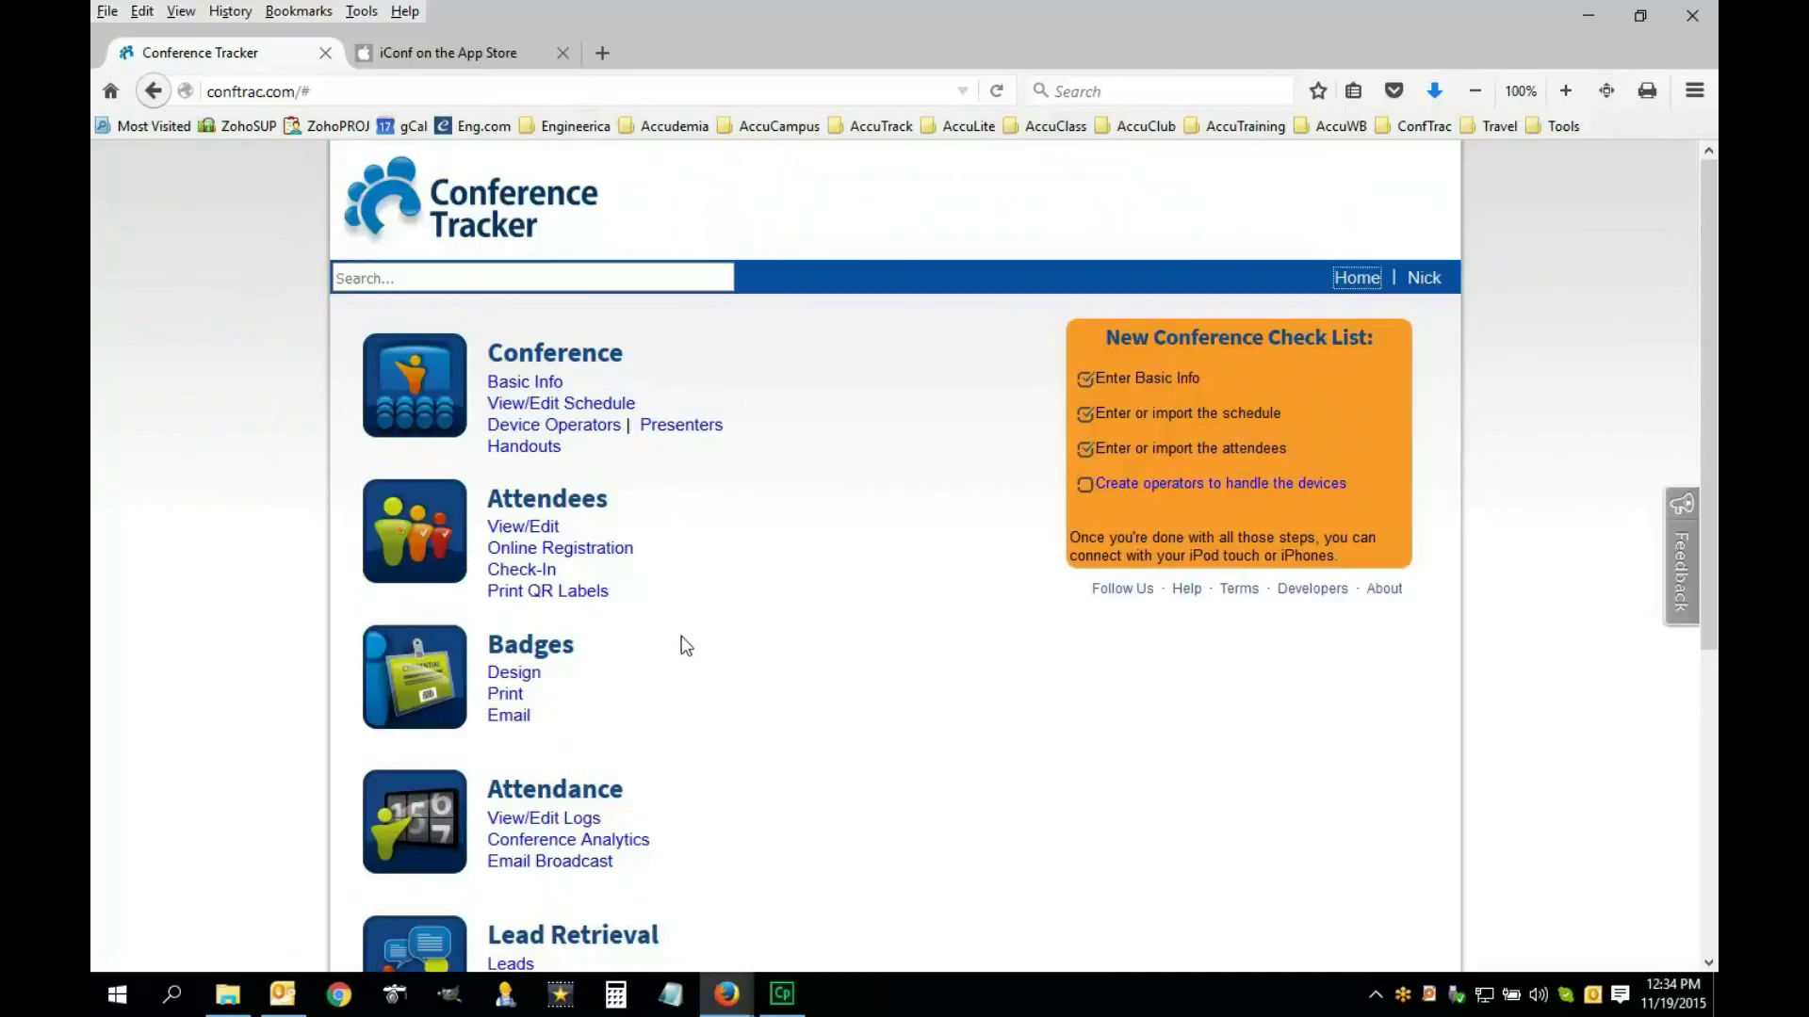
scroll(565, 848, "down", 4)
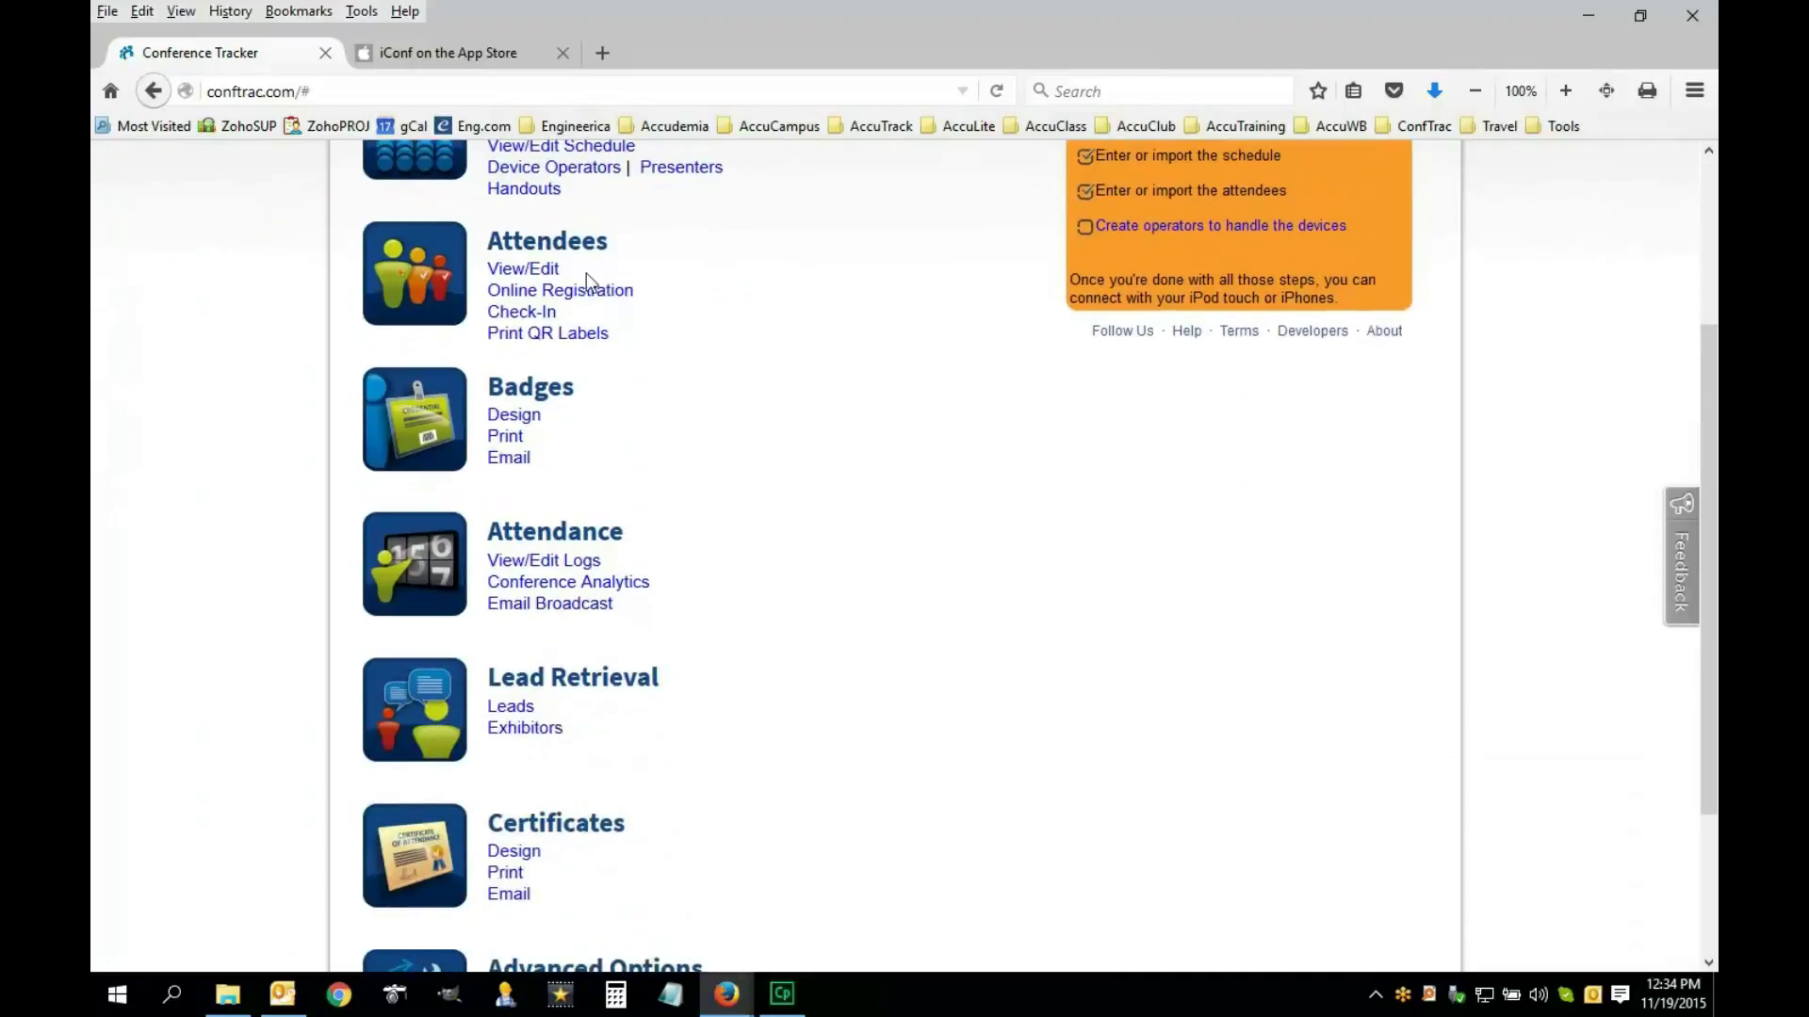
scroll(618, 518, "up", 3)
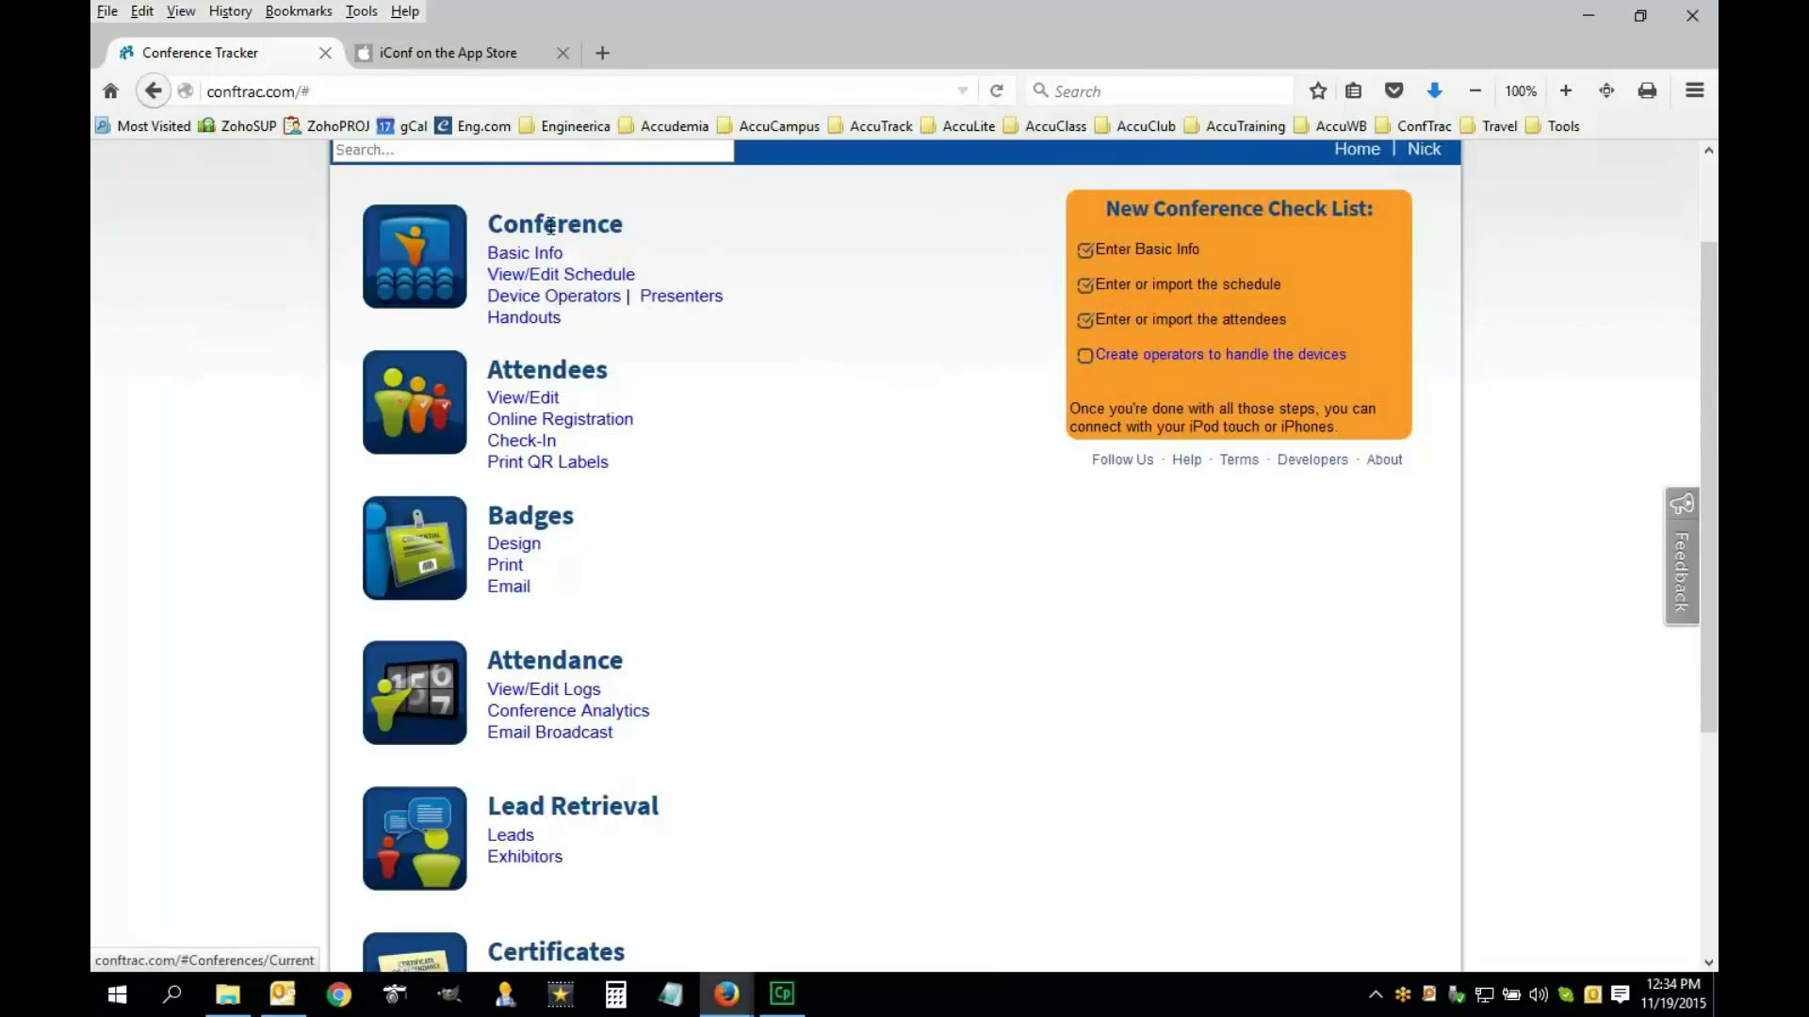
Start a new device operator with first name 'My', last name 'Helper', and an e-mail address
left_click(569, 299)
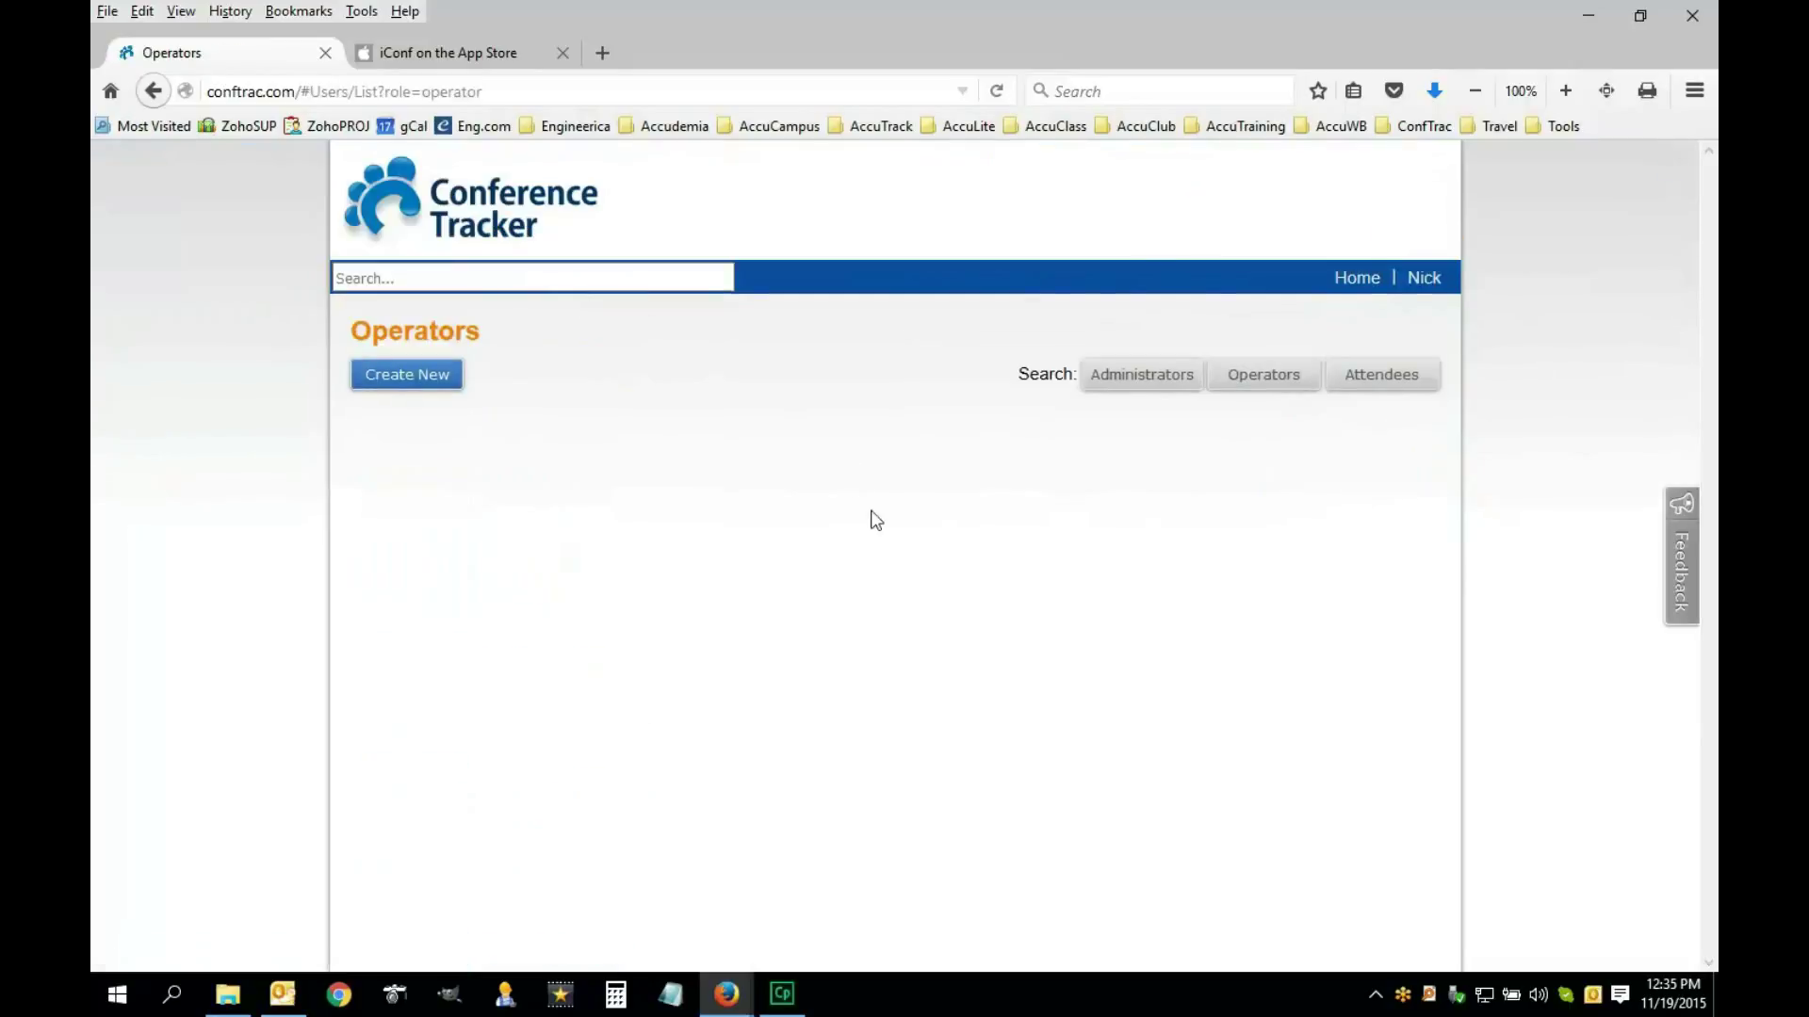
left_click(435, 376)
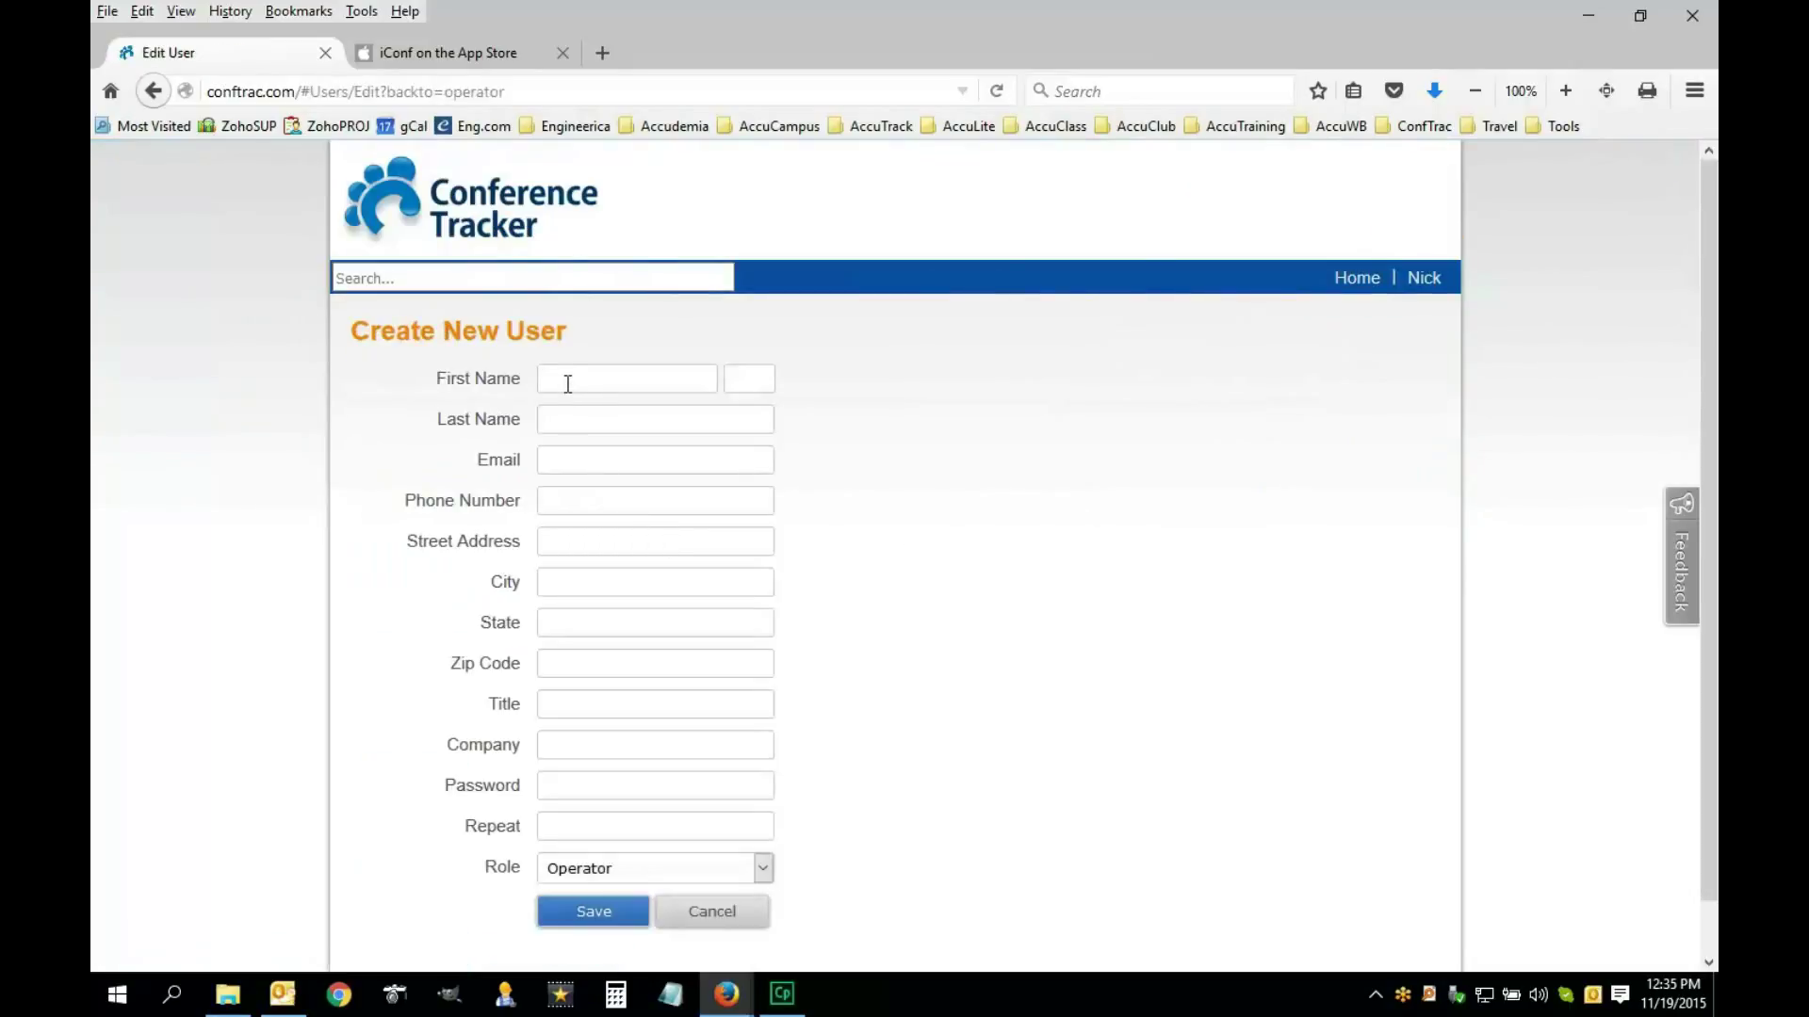
left_click(568, 383)
type("My")
key("Tab")
type("Helper")
key("Tab")
type("myhelper@company.com")
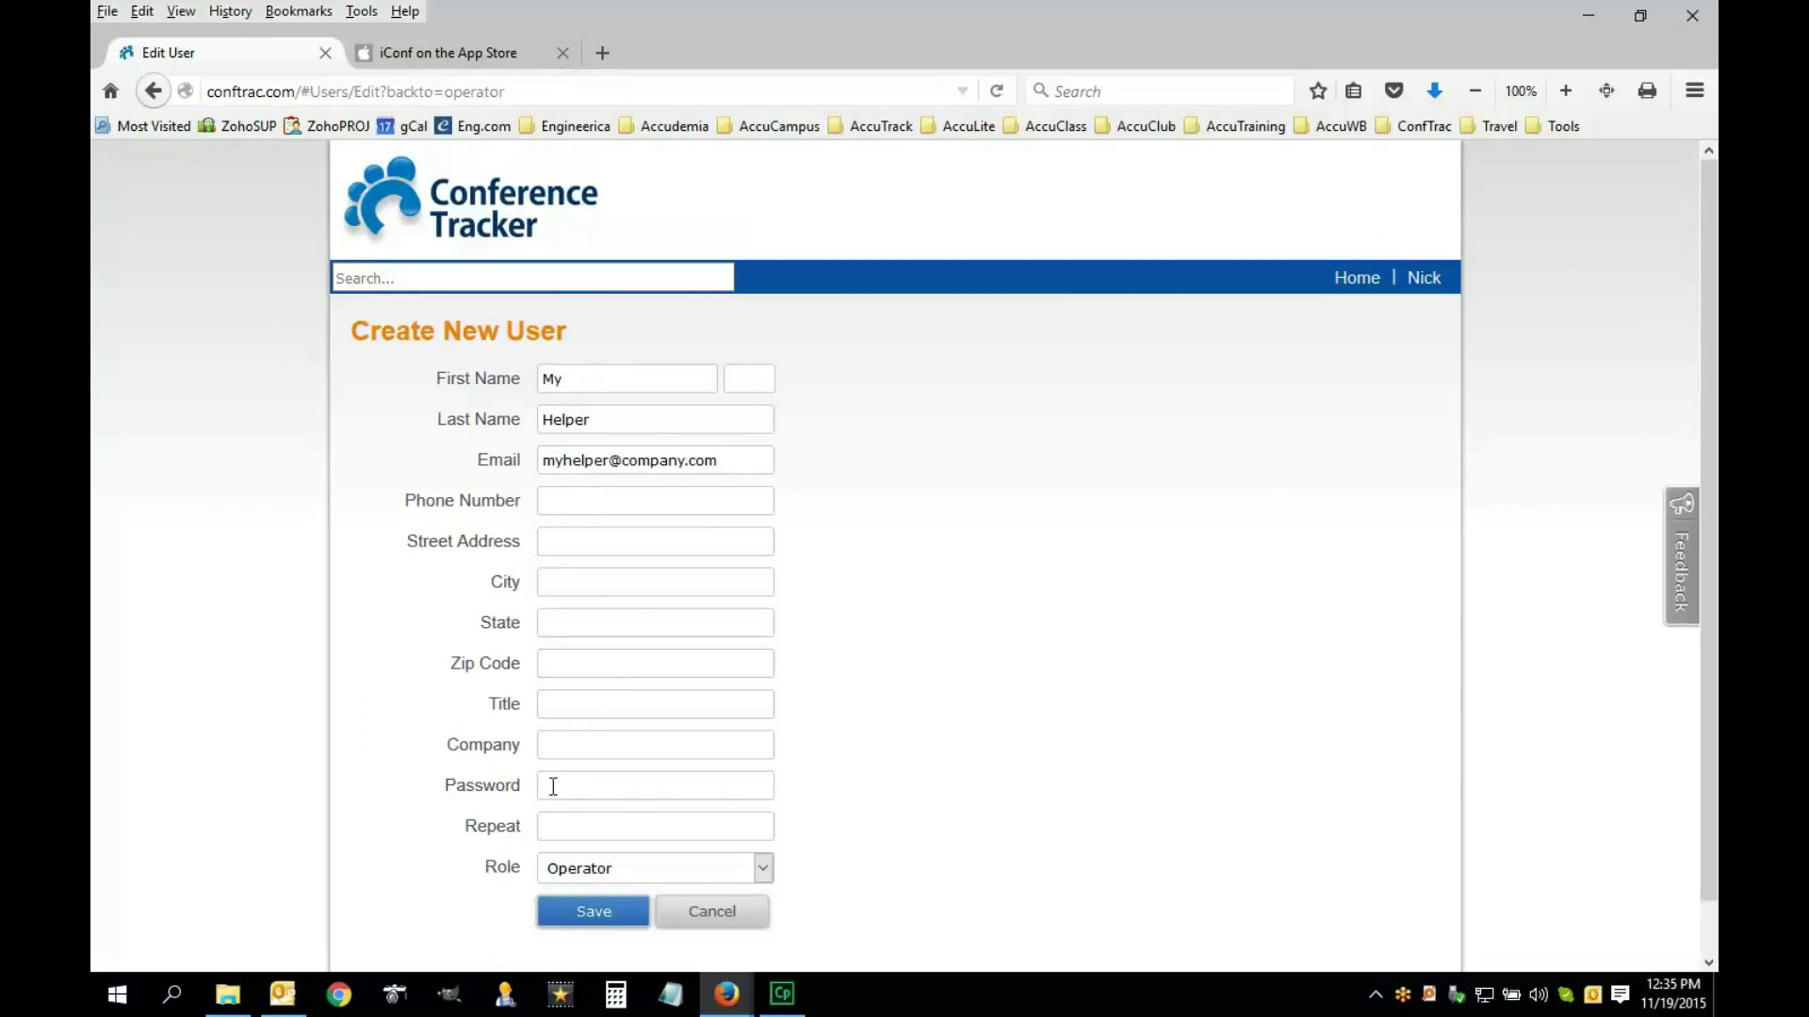
Enter and repeat the account password, keep the Operator role, and save the account
left_click(582, 784)
scroll(574, 777, "down", 1)
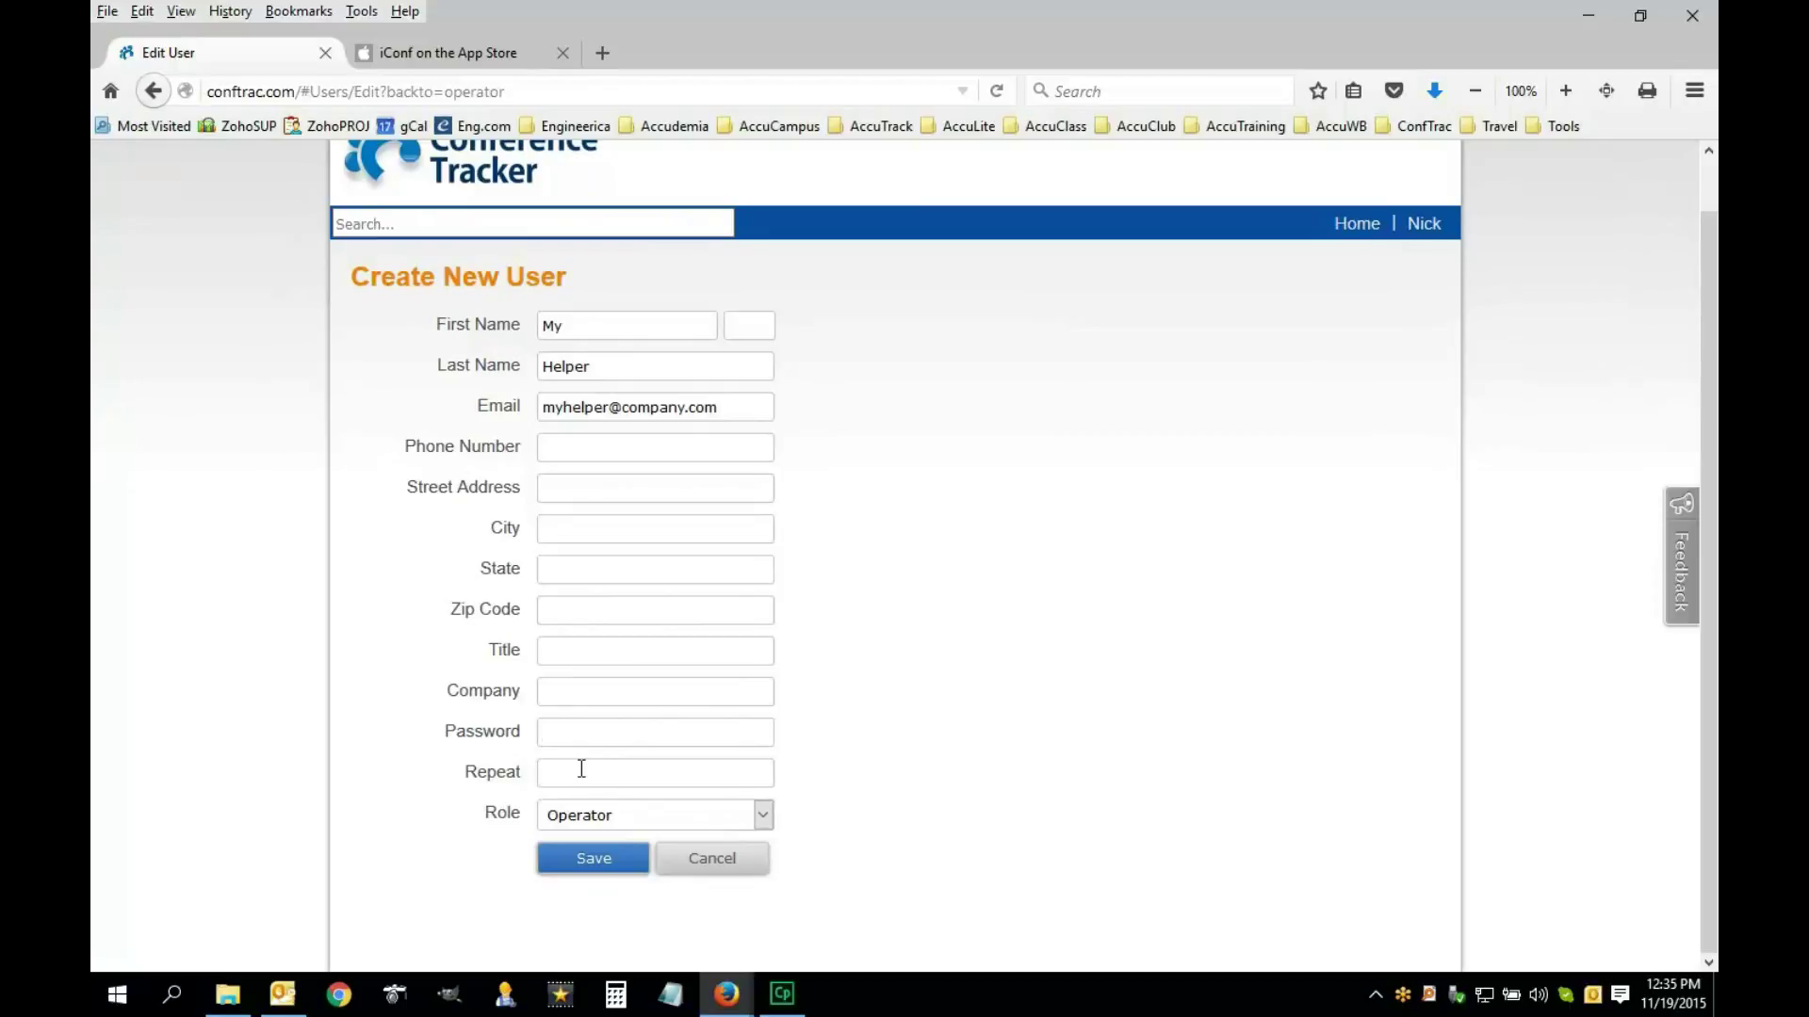
left_click_drag(730, 404, 533, 403)
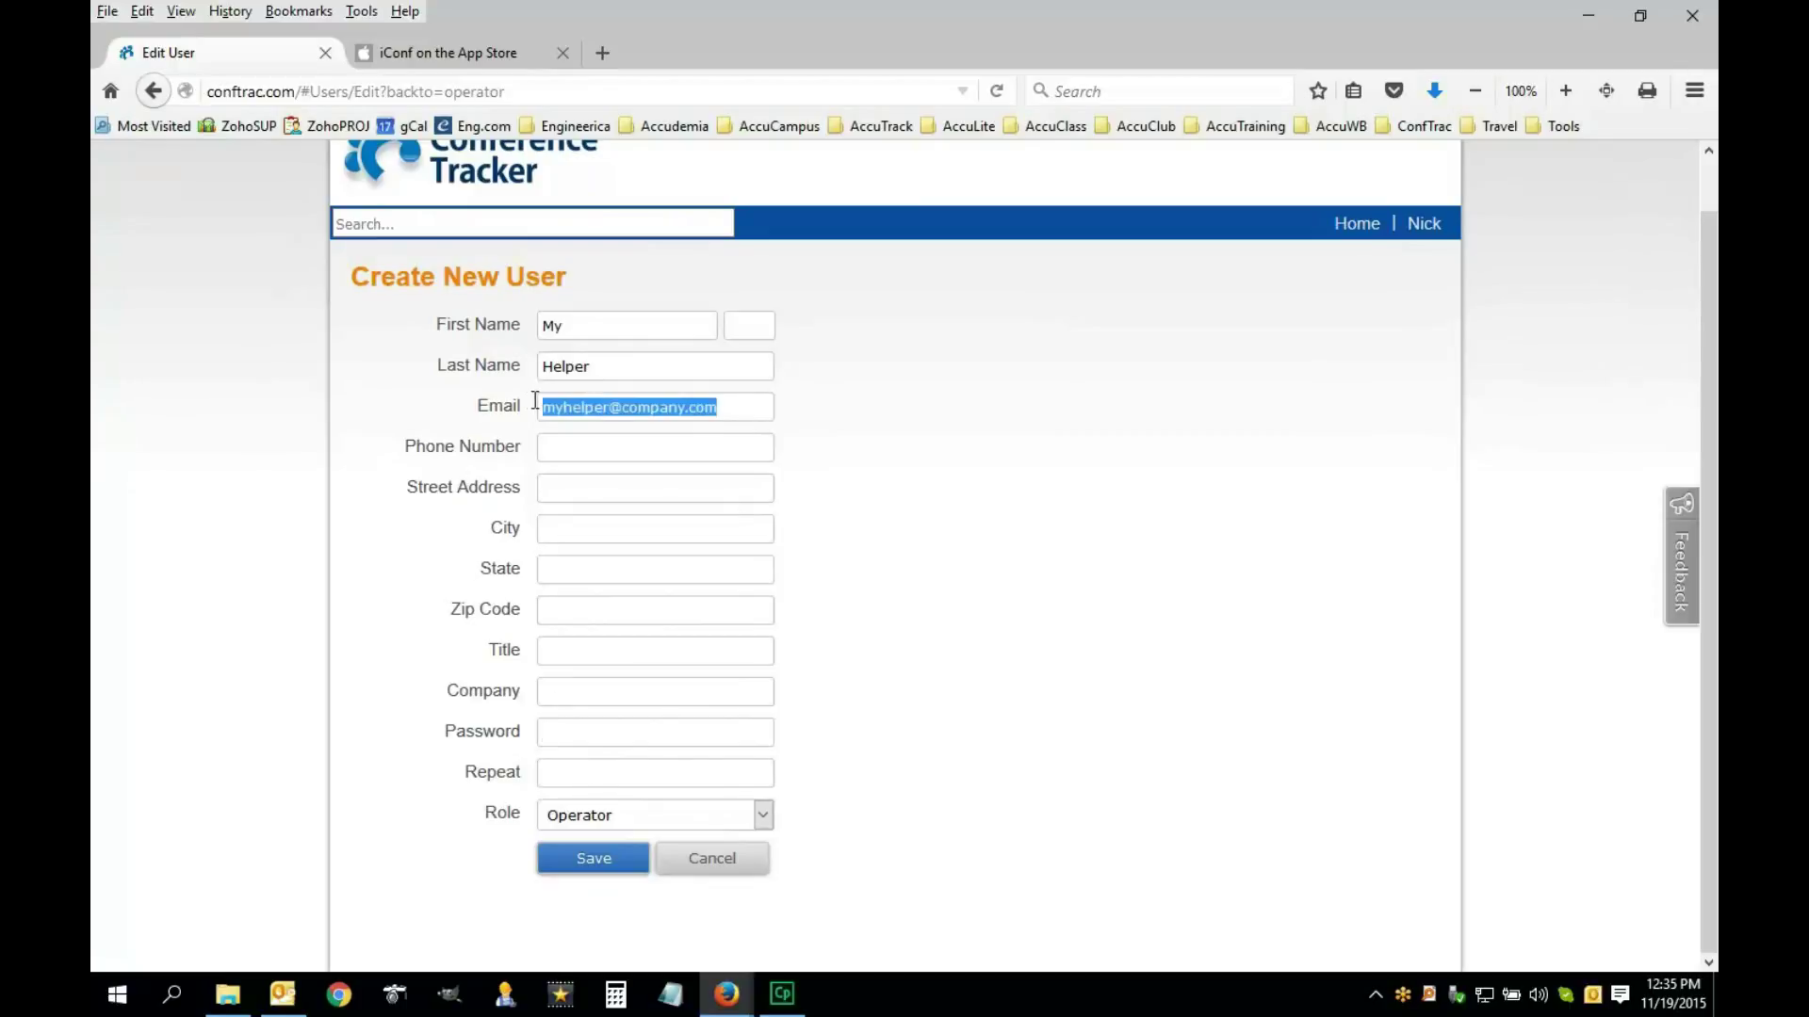
left_click(553, 732)
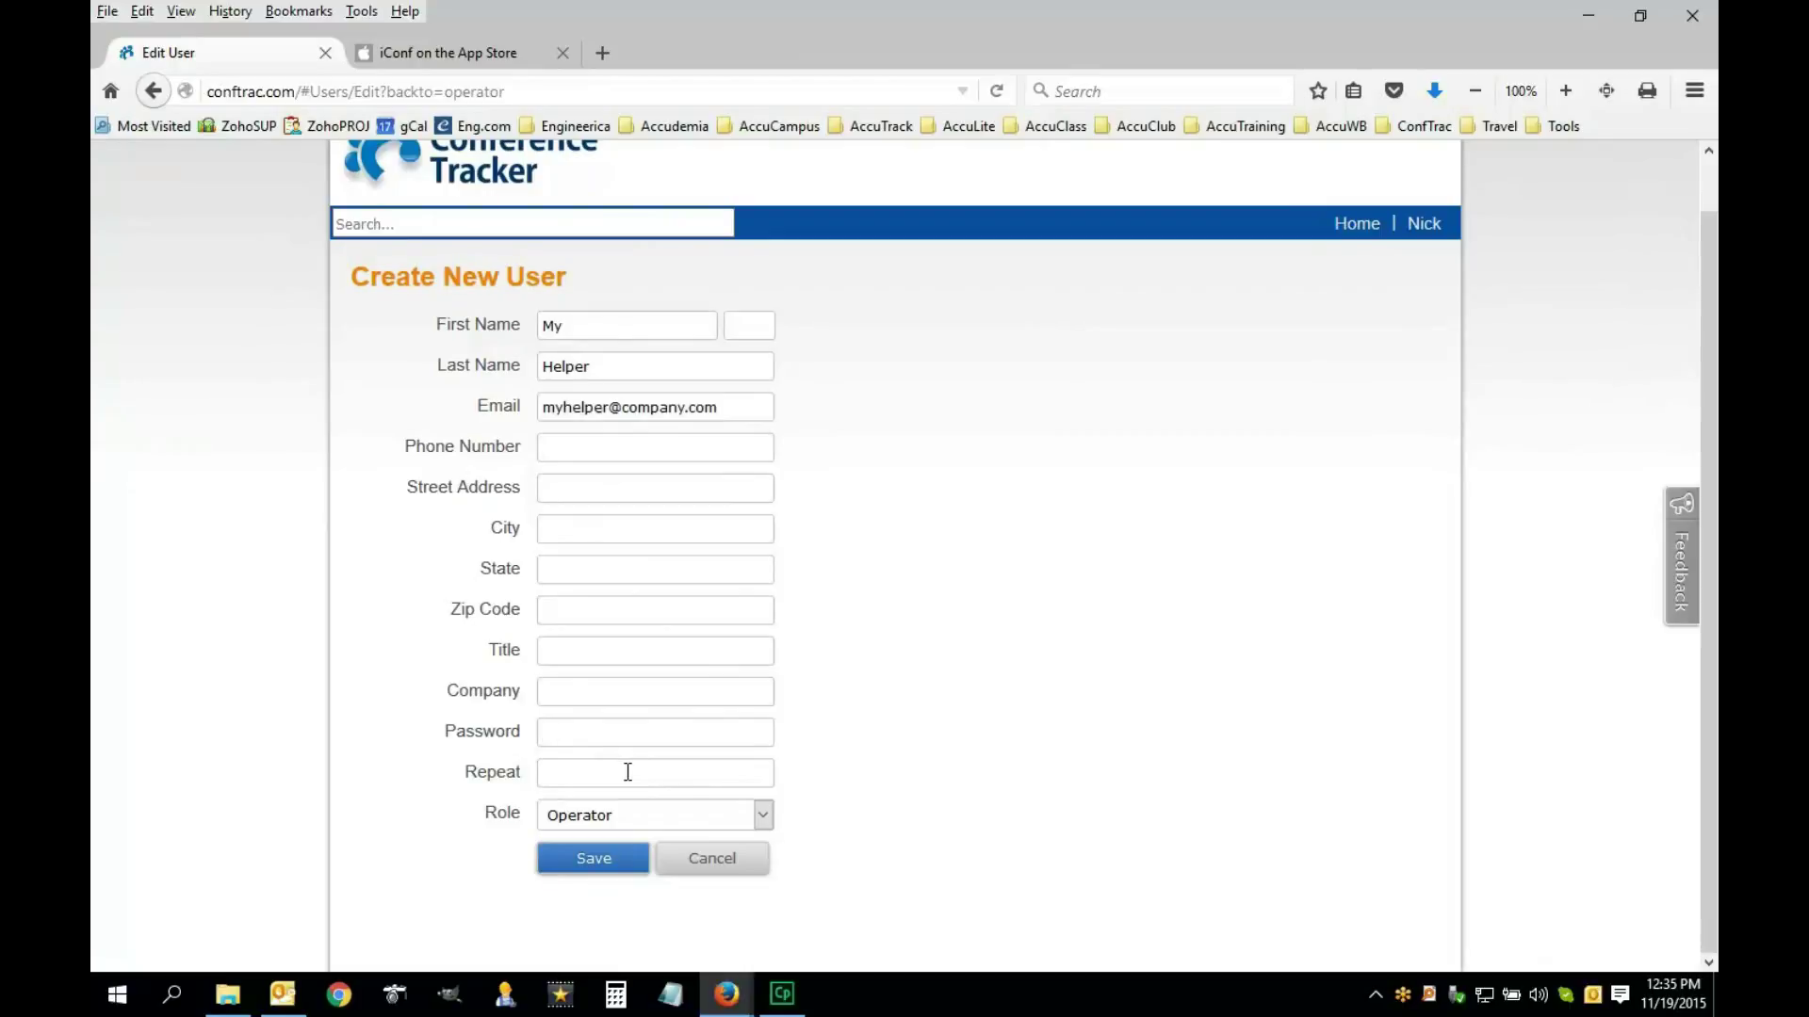
type("1234")
left_click(631, 782)
type("1234")
left_click(592, 862)
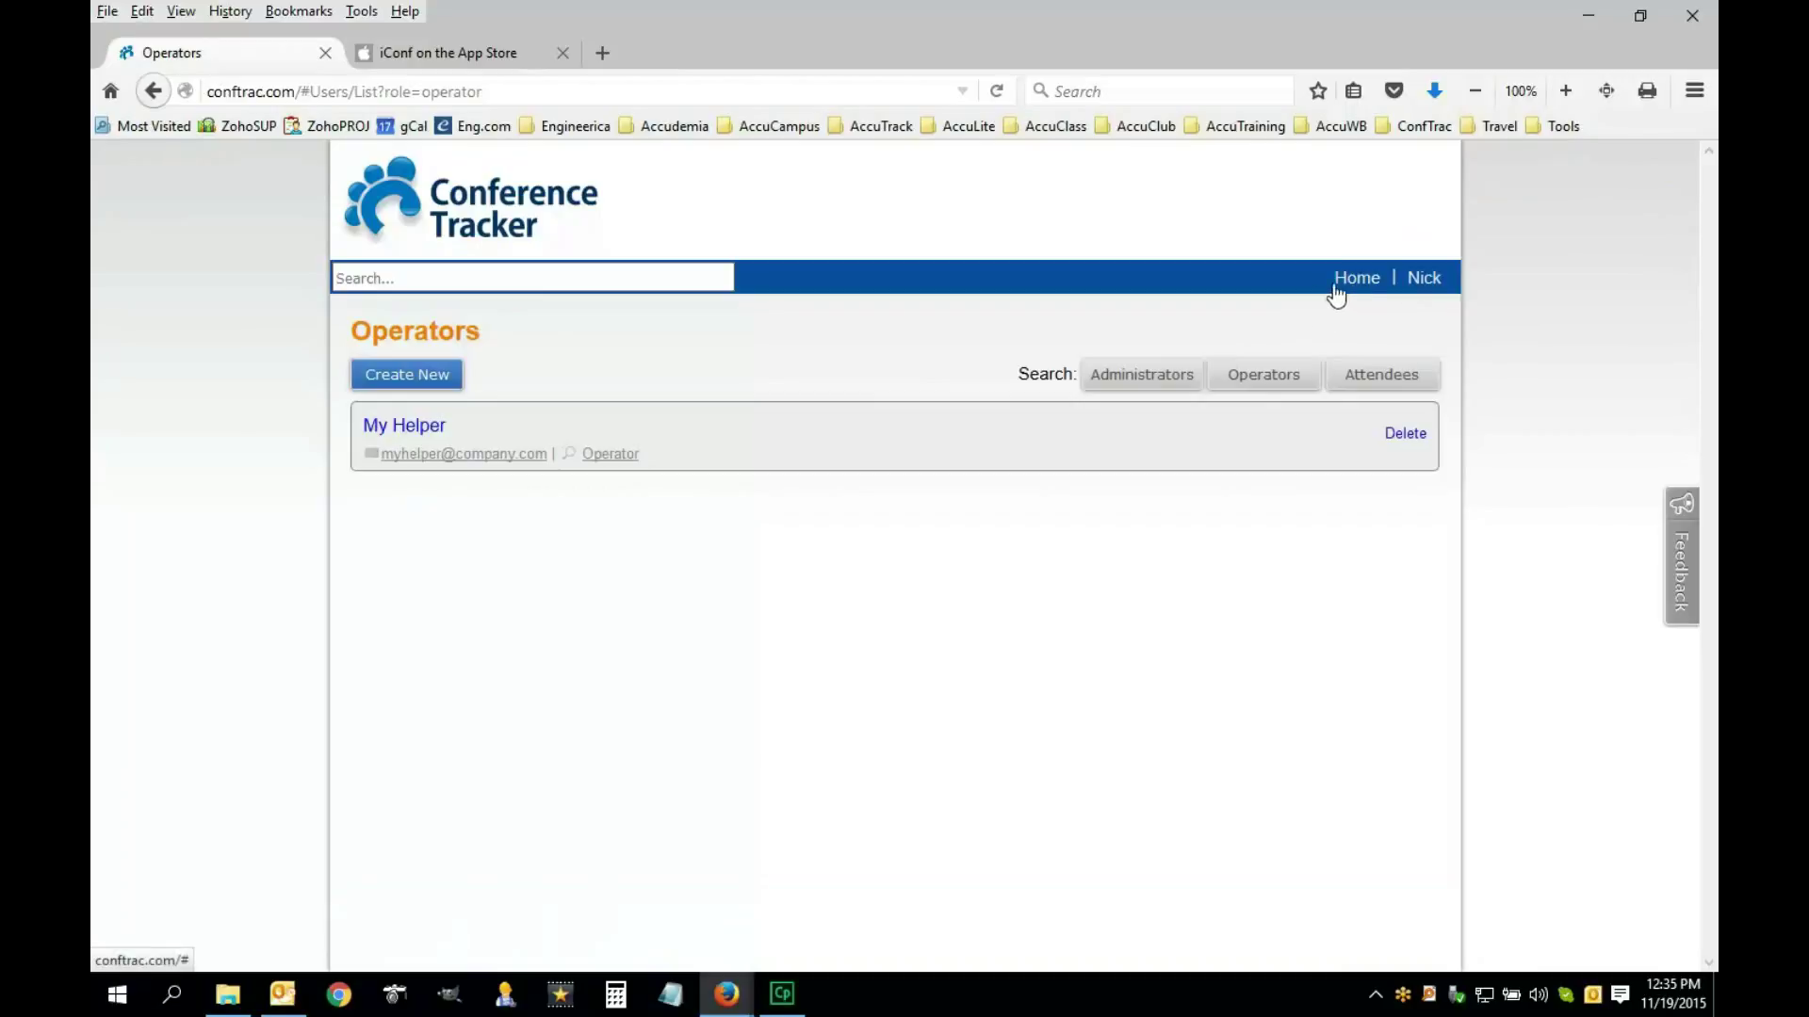
Return to the home dashboard and review the stats: 6 sessions, 1 operator, 6 attendees
left_click(537, 197)
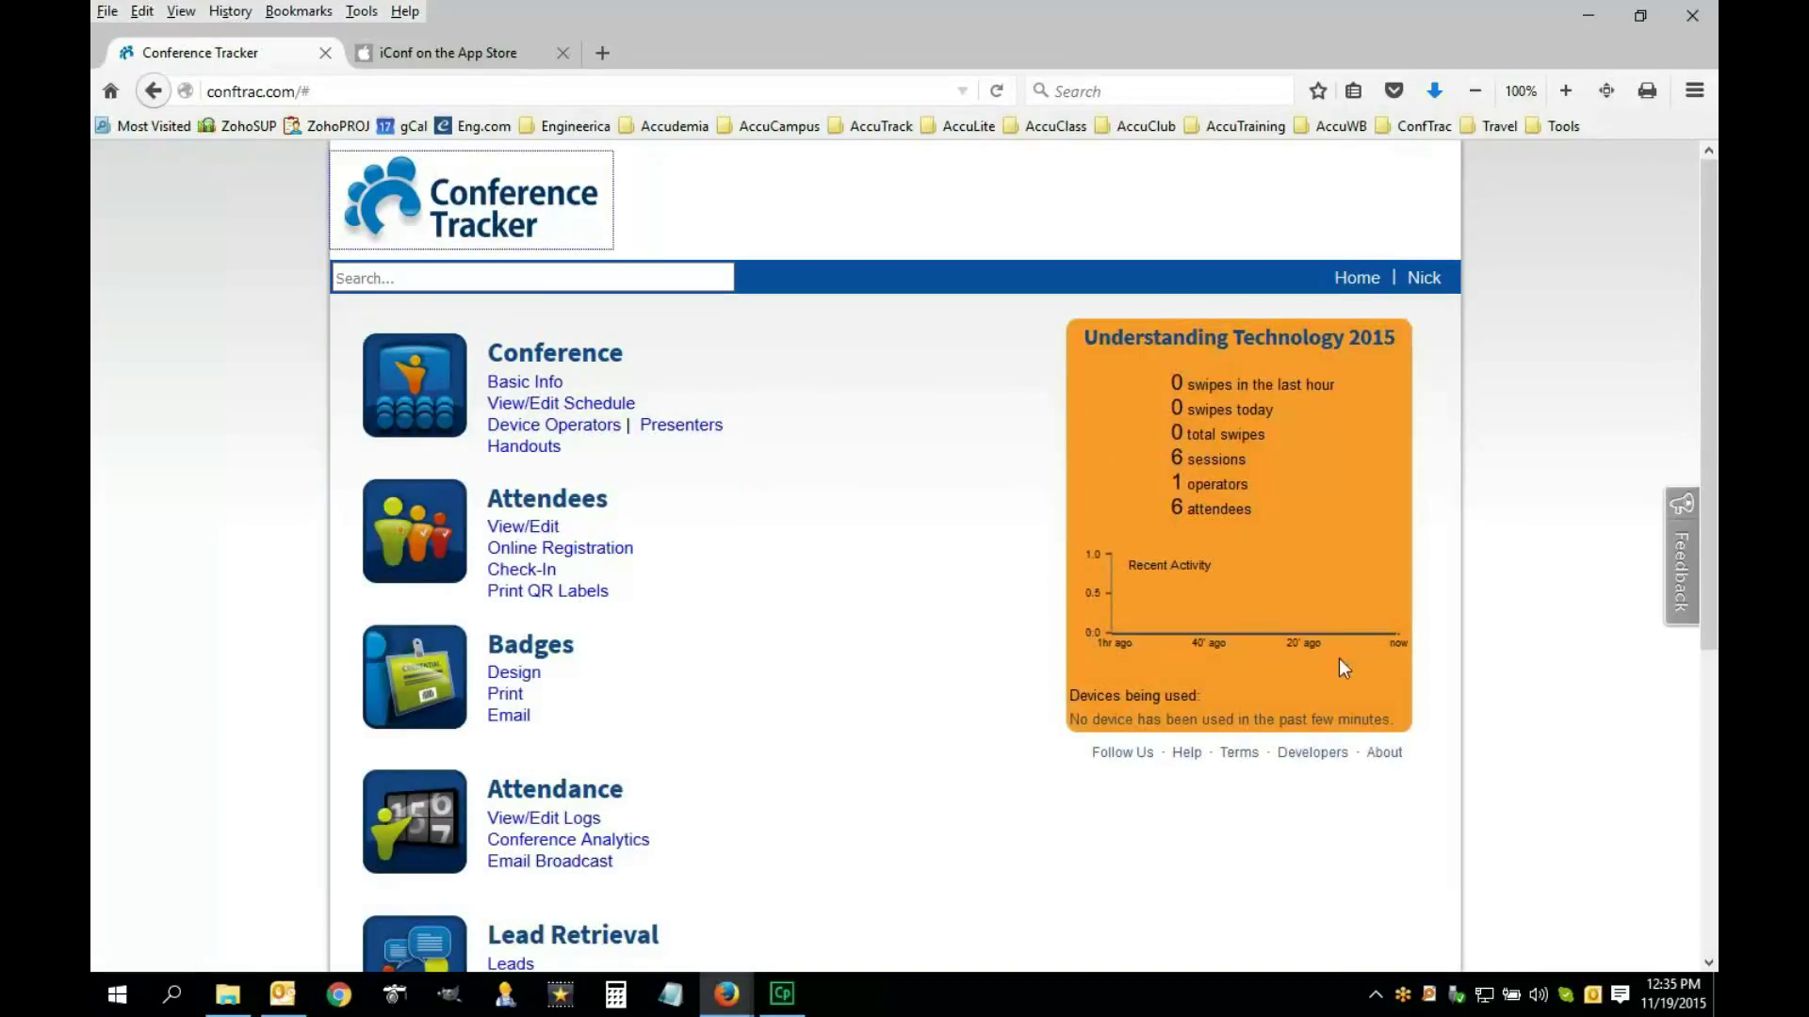
left_click_drag(1086, 335, 1258, 526)
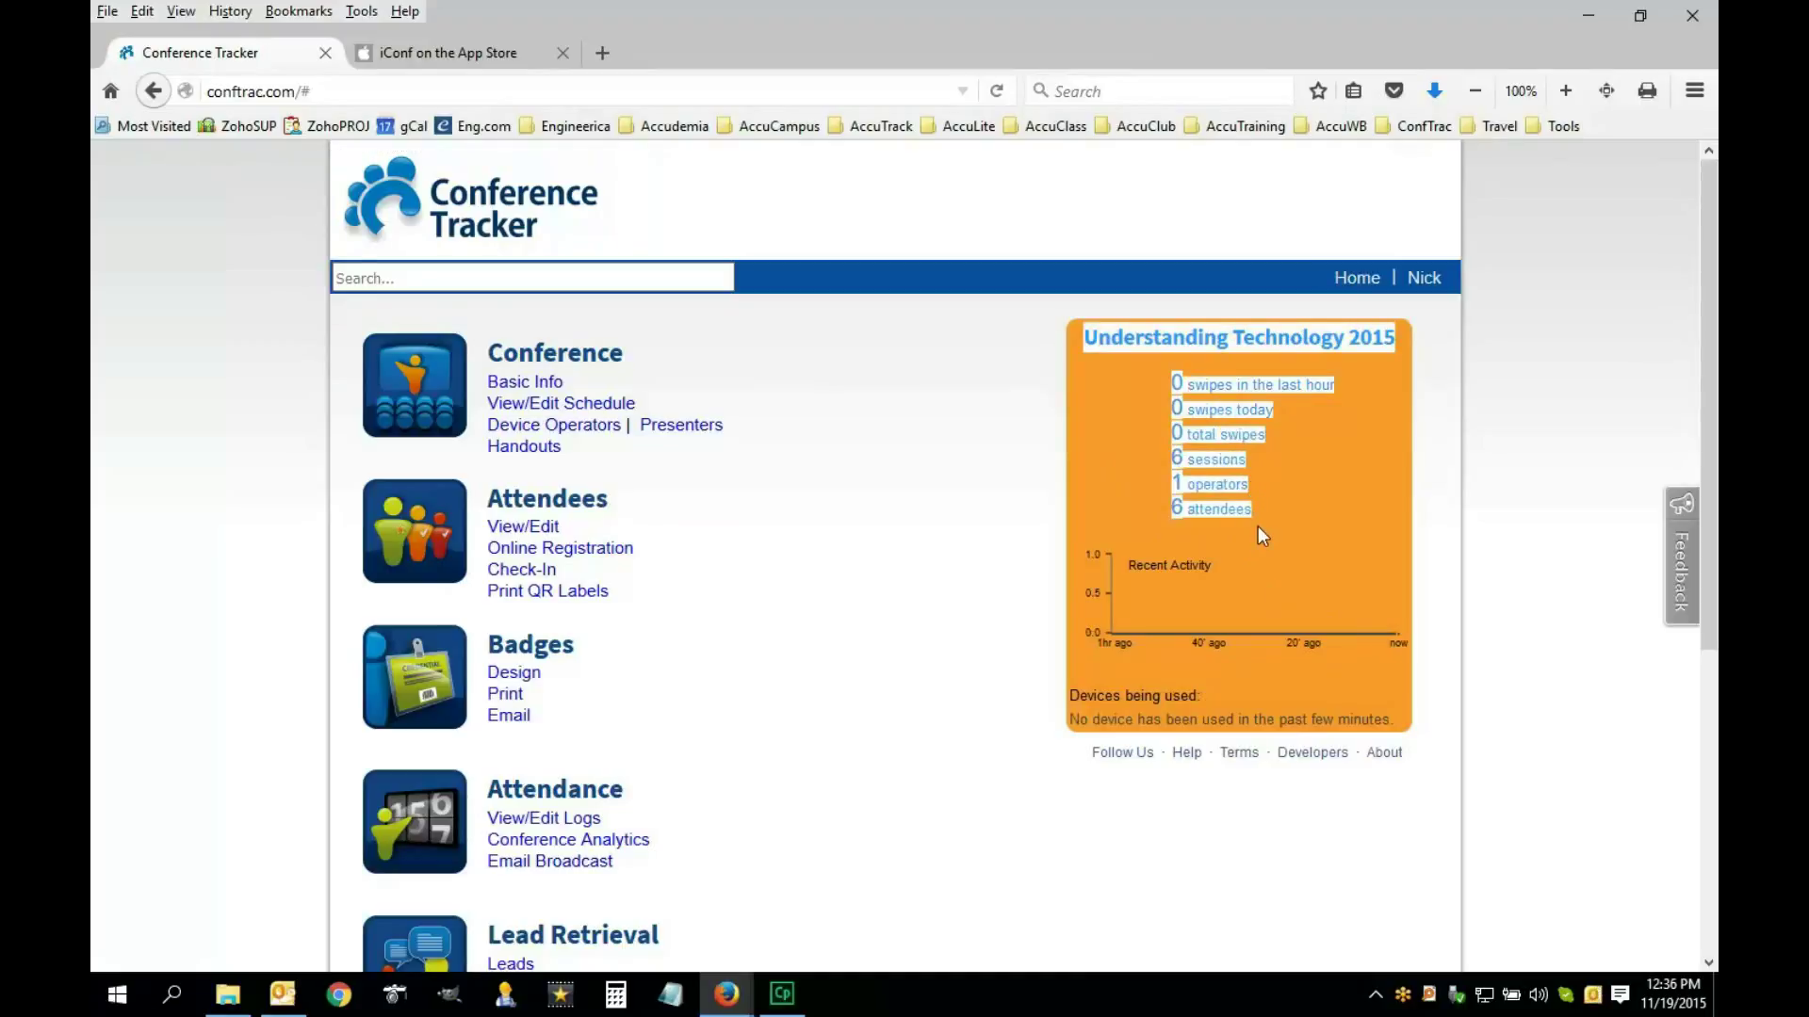
left_click(984, 476)
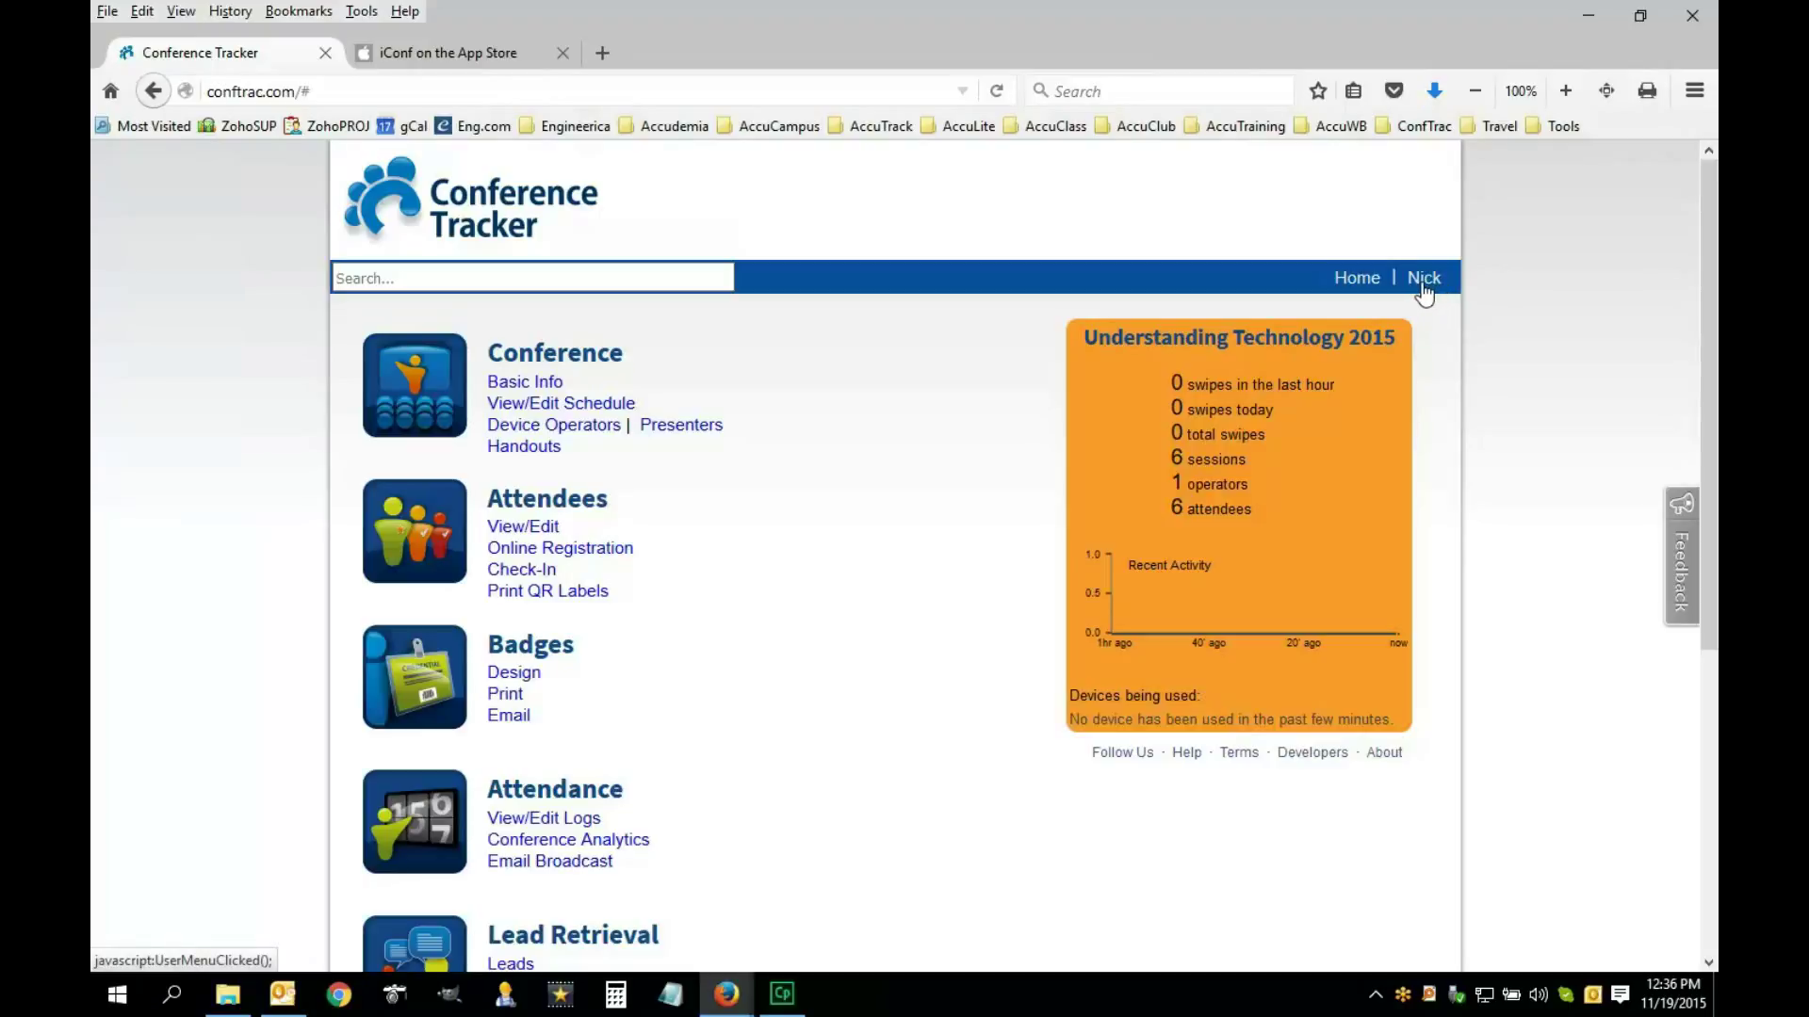
left_click(1425, 293)
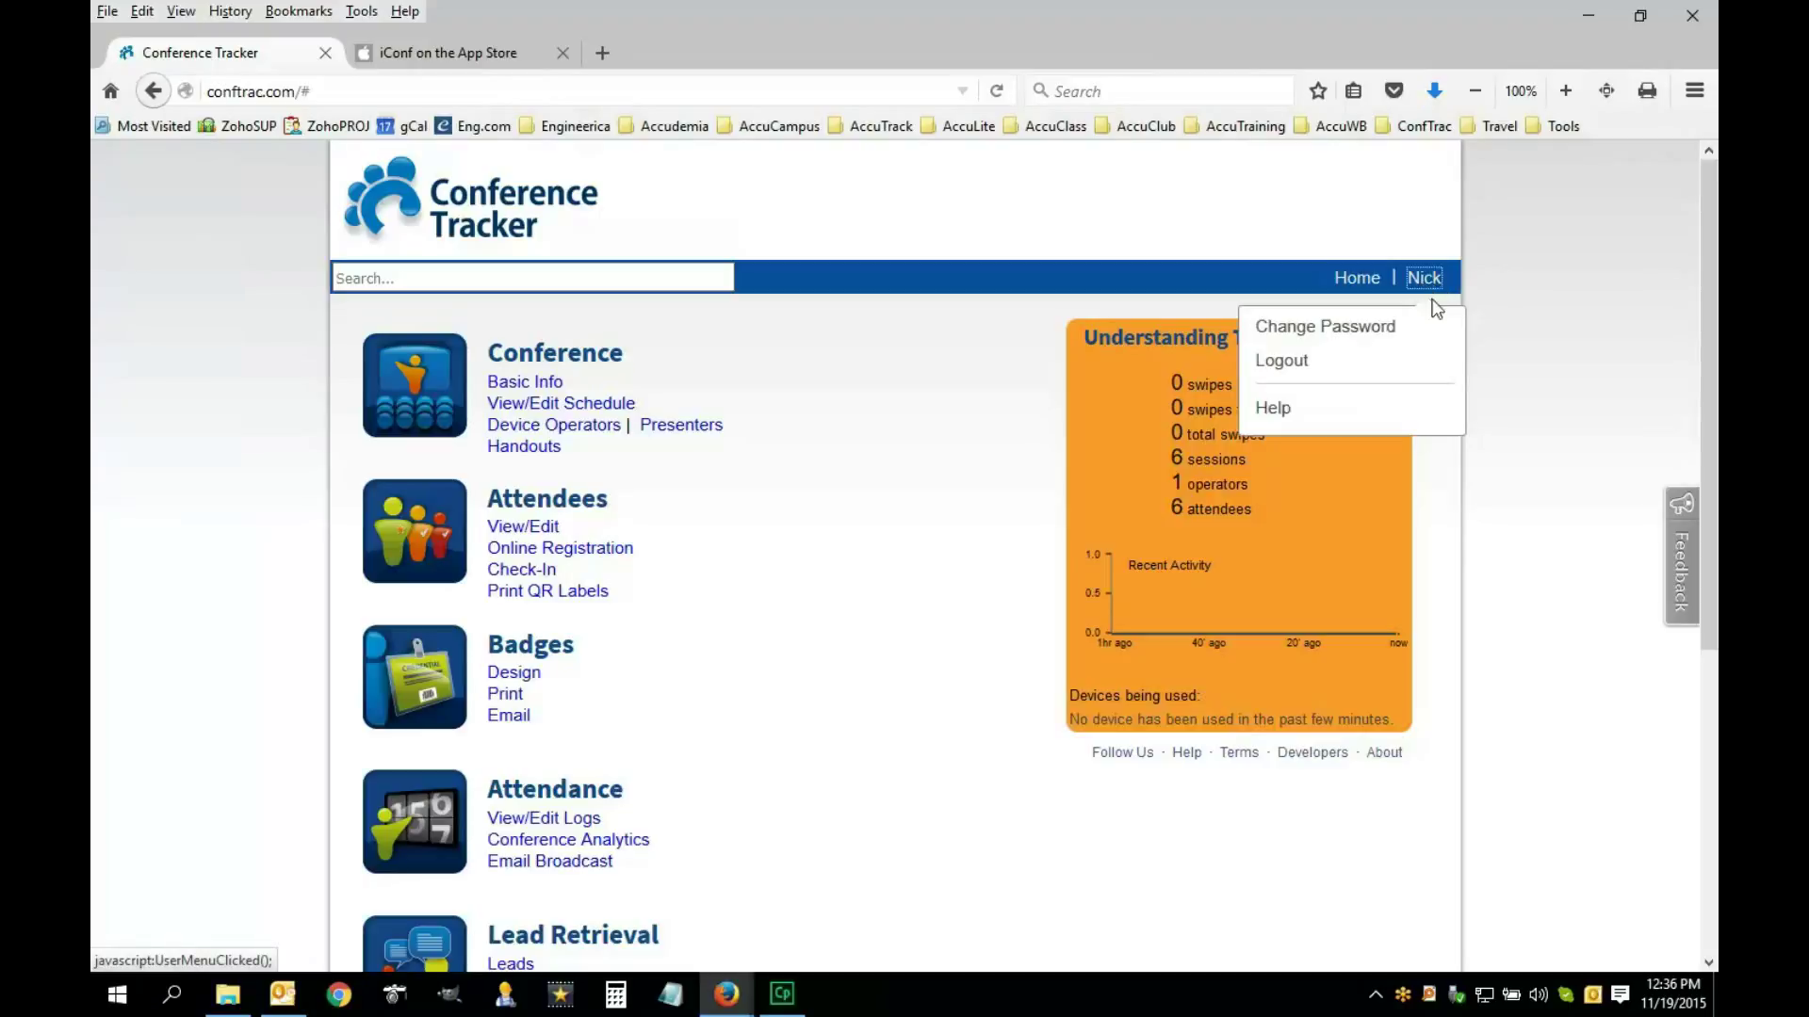
left_click(1304, 355)
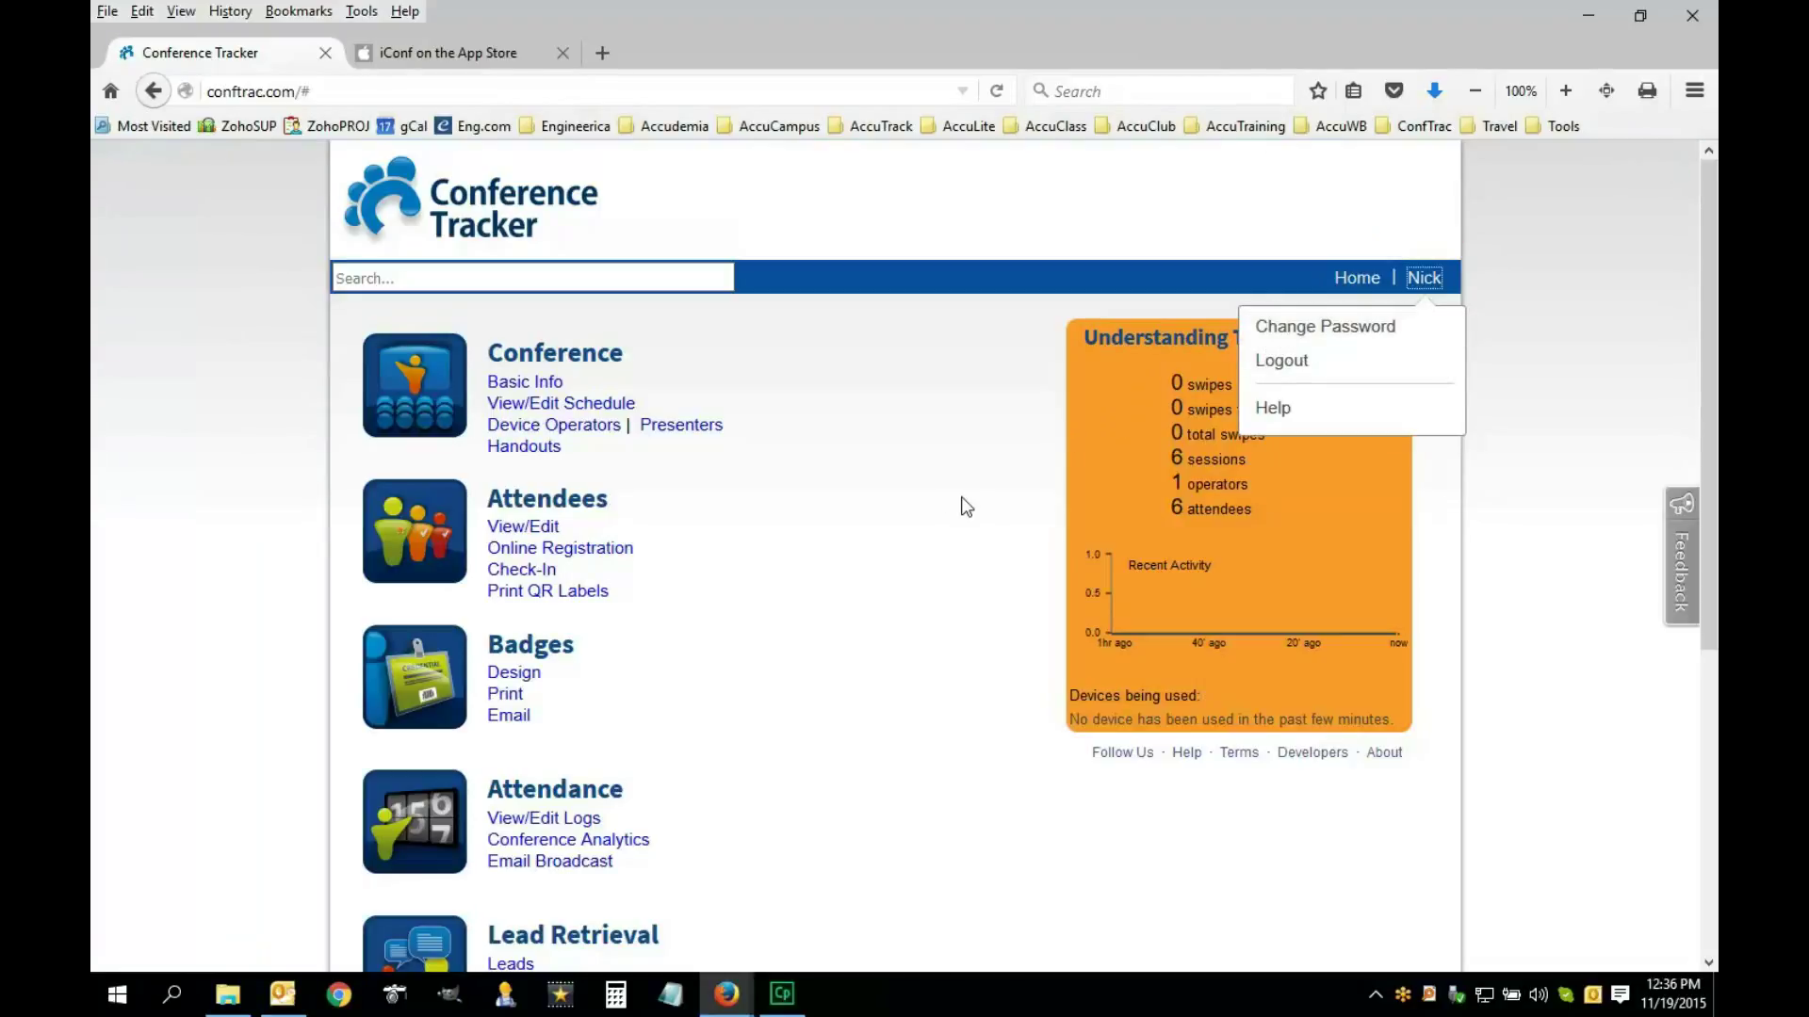
scroll(958, 680, "down", 1)
scroll(959, 680, "down", 3)
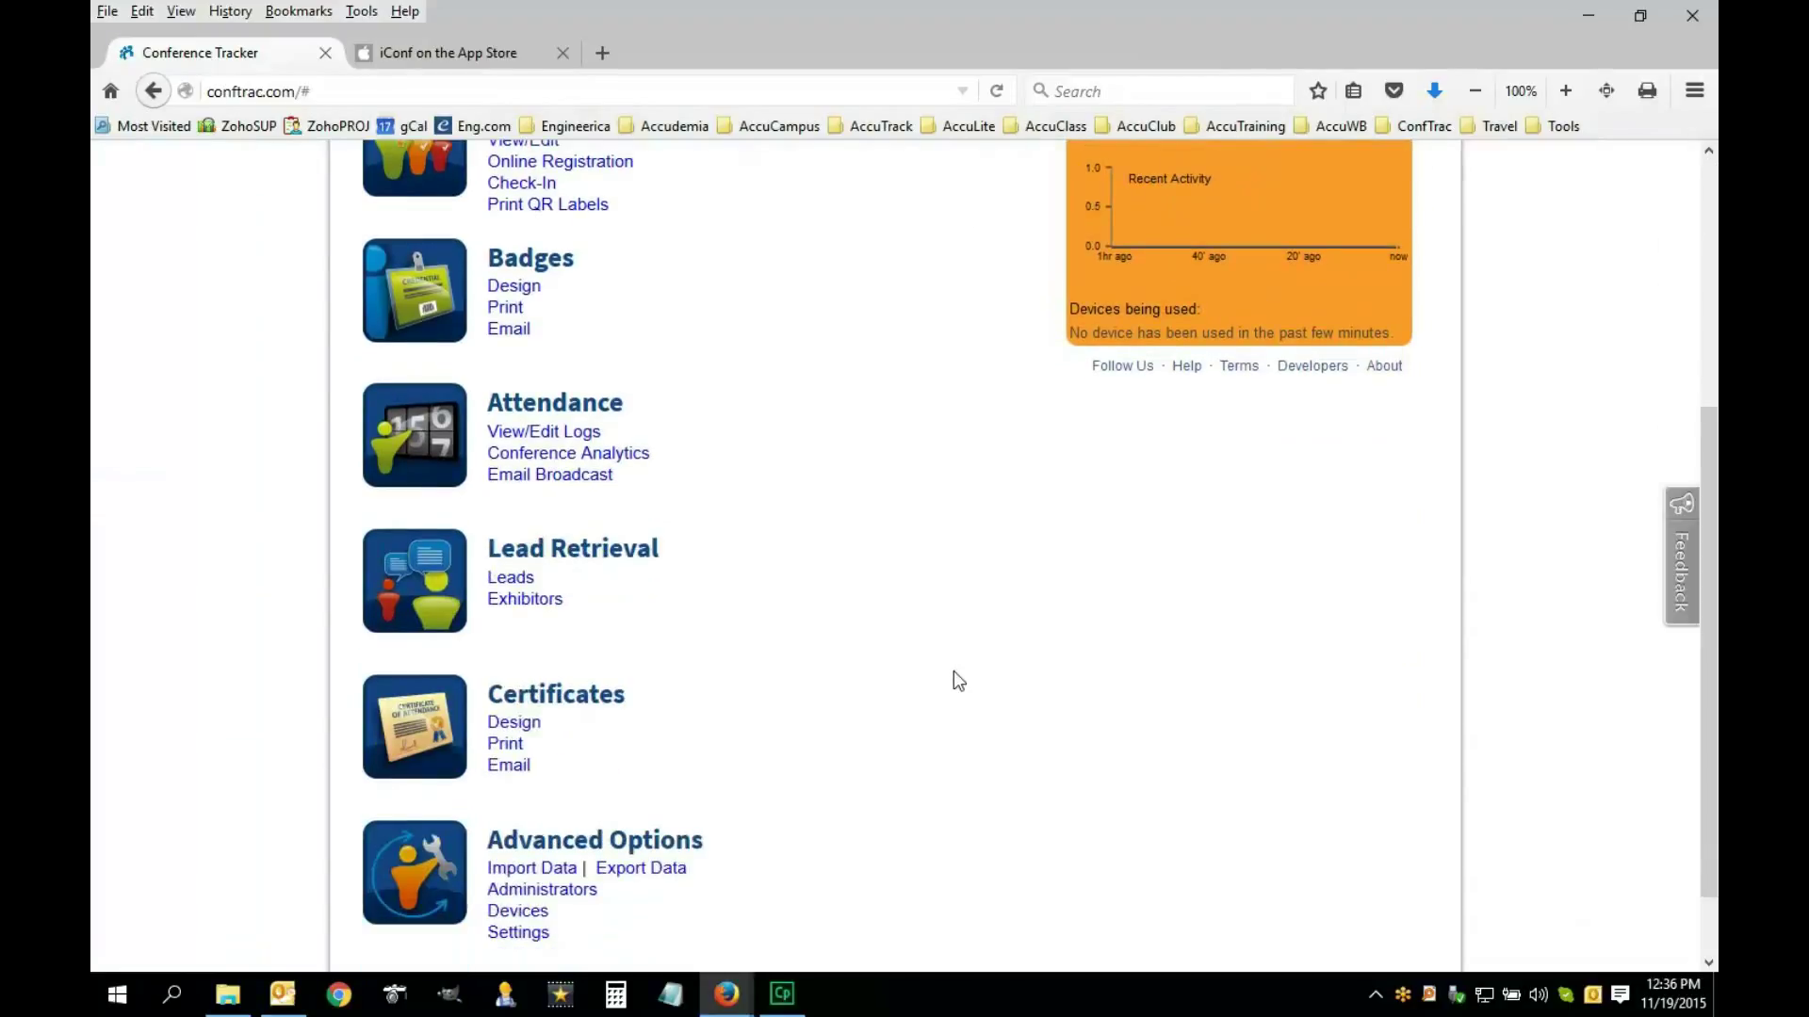
scroll(846, 737, "up", 3)
scroll(846, 738, "down", 2)
scroll(846, 737, "up", 1)
scroll(847, 743, "up", 1)
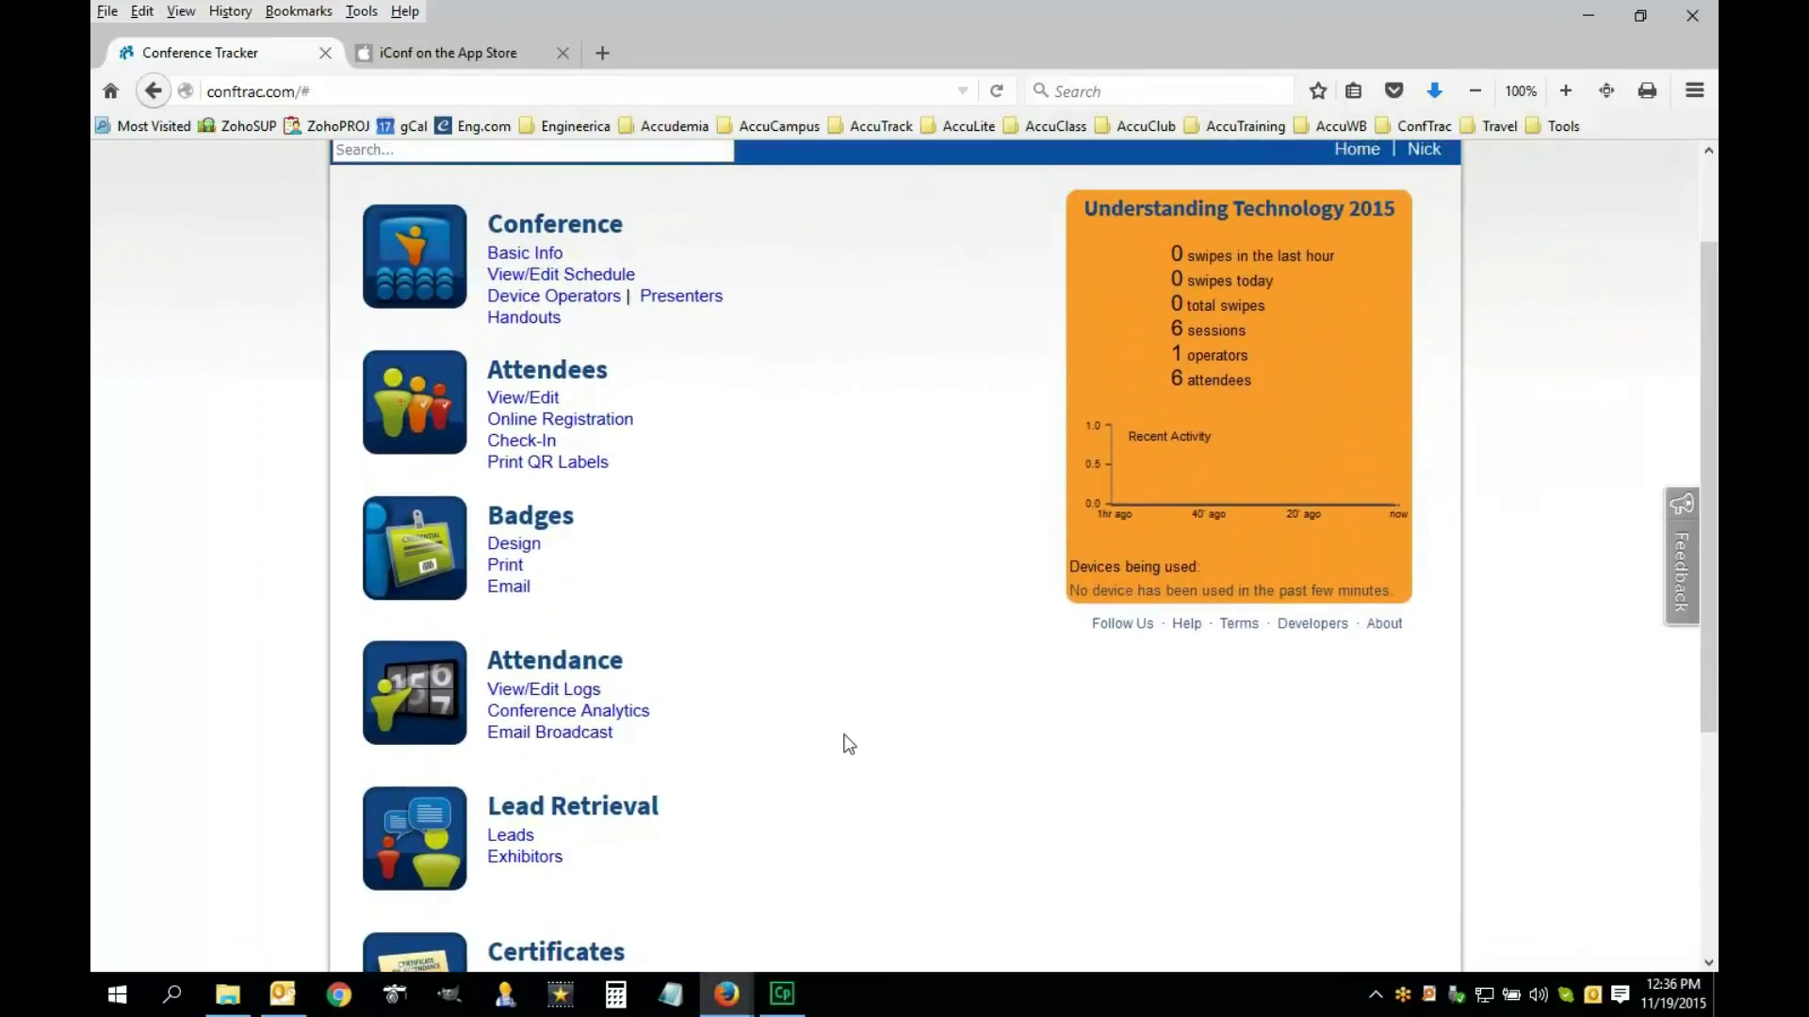
scroll(858, 641, "down", 3)
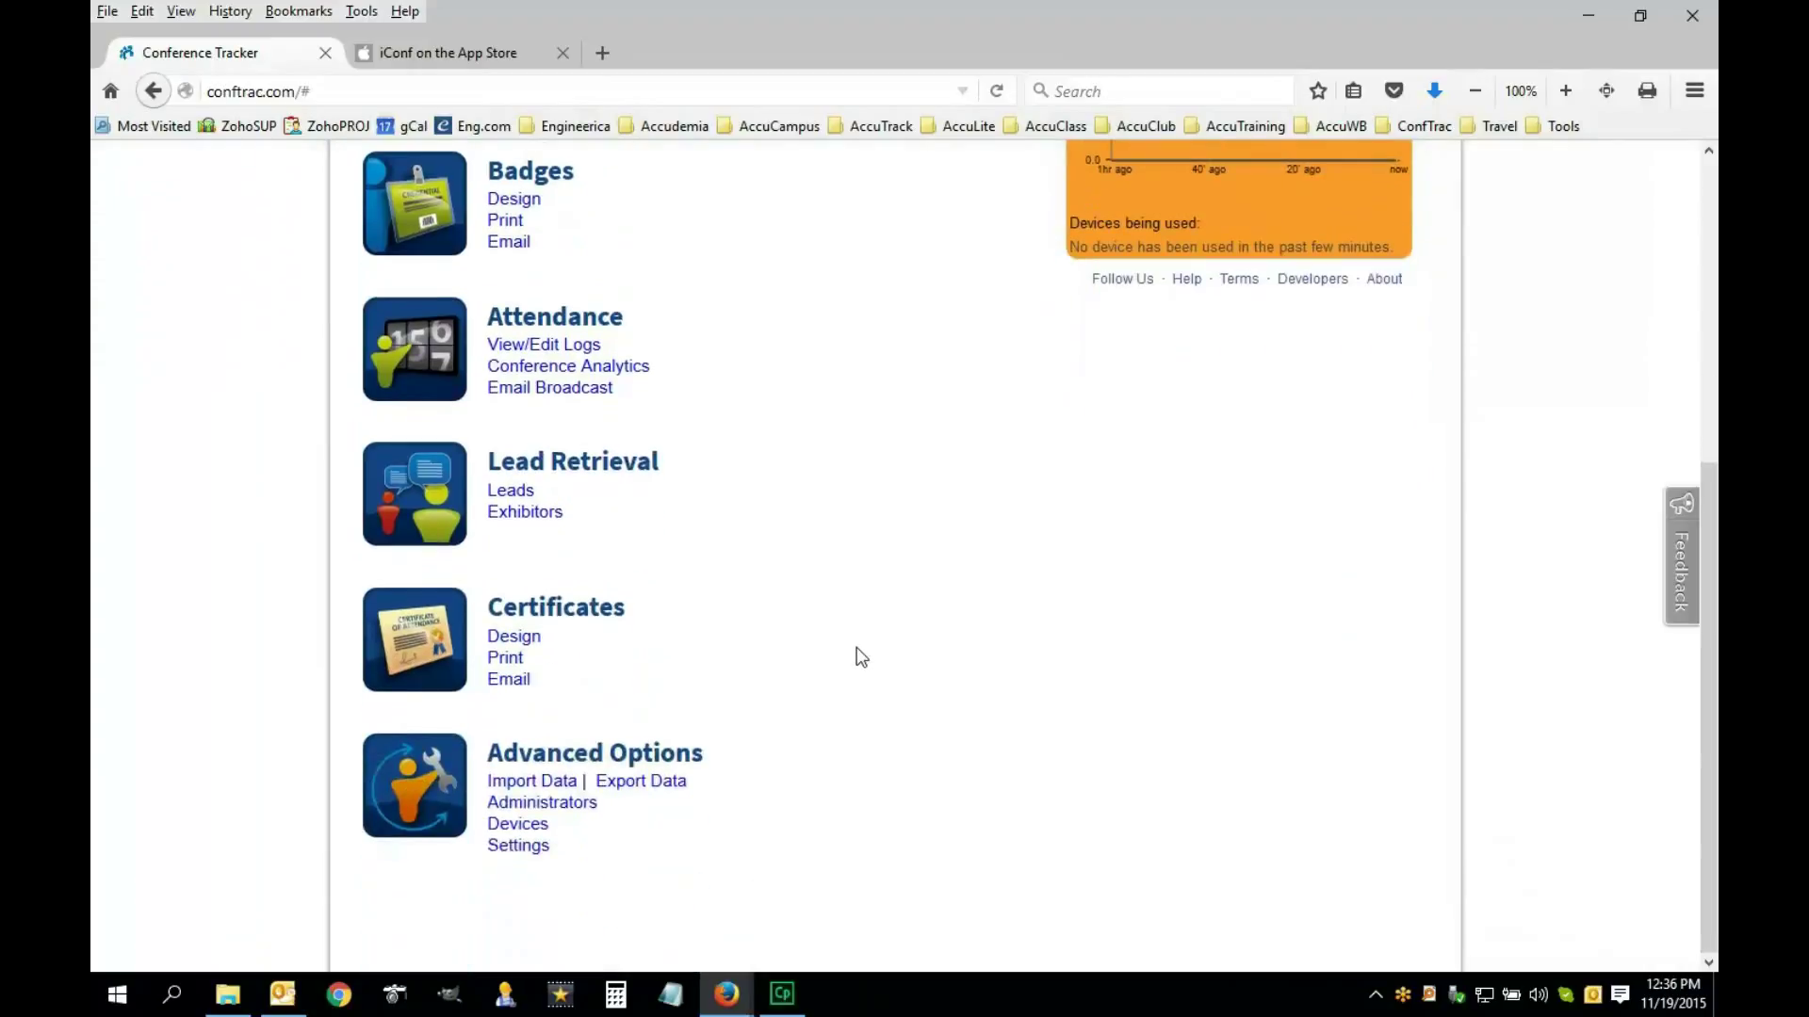
scroll(926, 683, "up", 4)
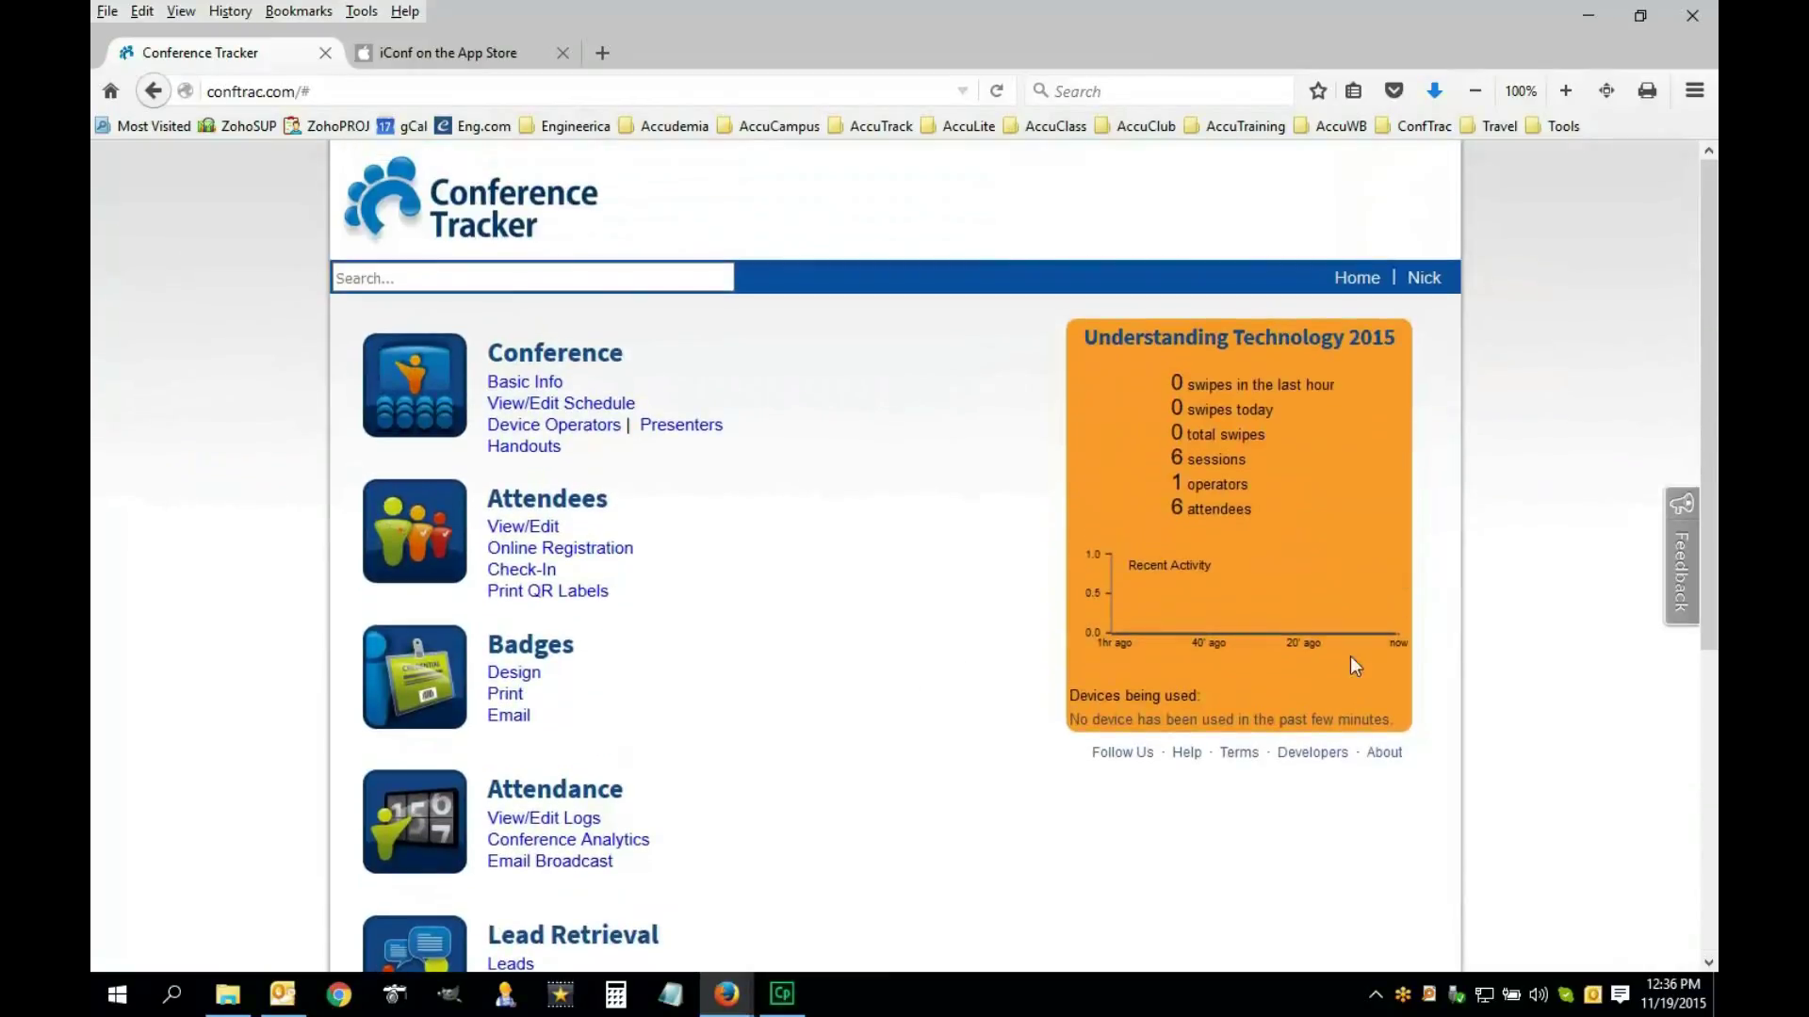